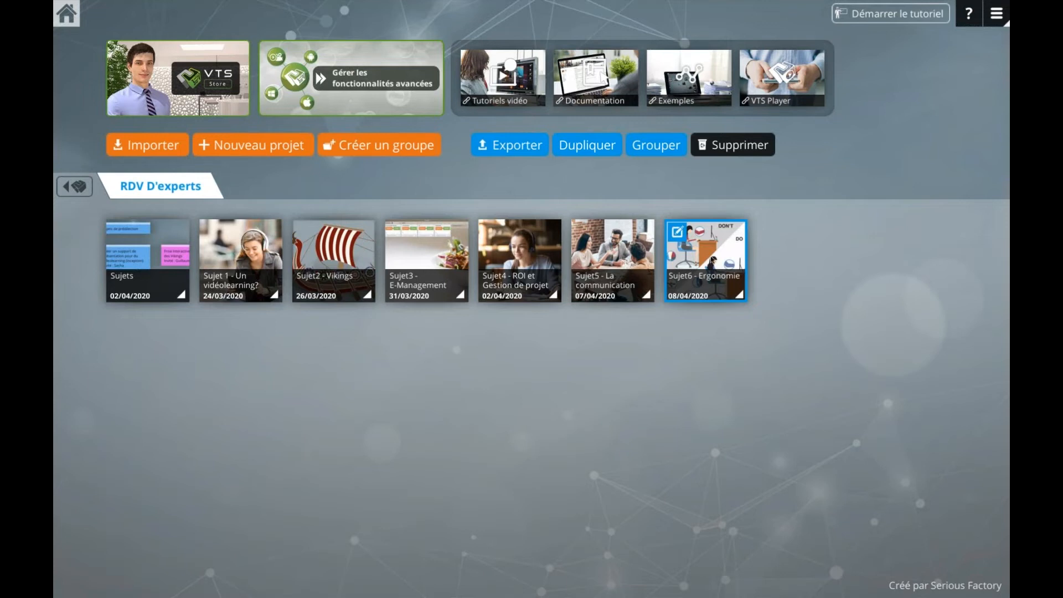
Open the project Sujet6 - Ergonomie, check its general settings, and open the unnamed scenario's graph for editing
{"action": "double_click", "coordinate": [675, 235]}
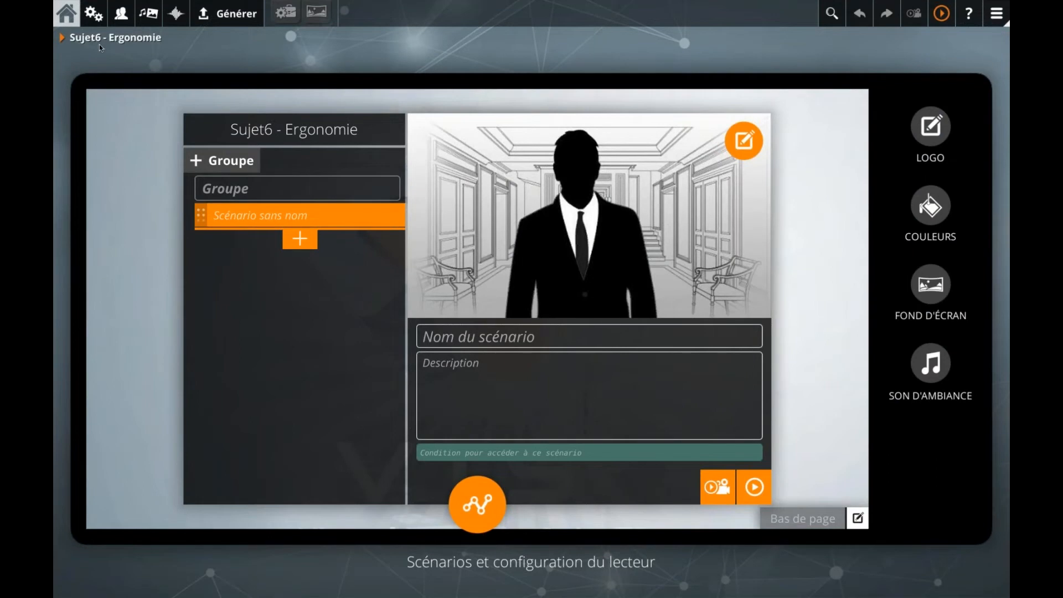
{"action": "left_click", "coordinate": [96, 15]}
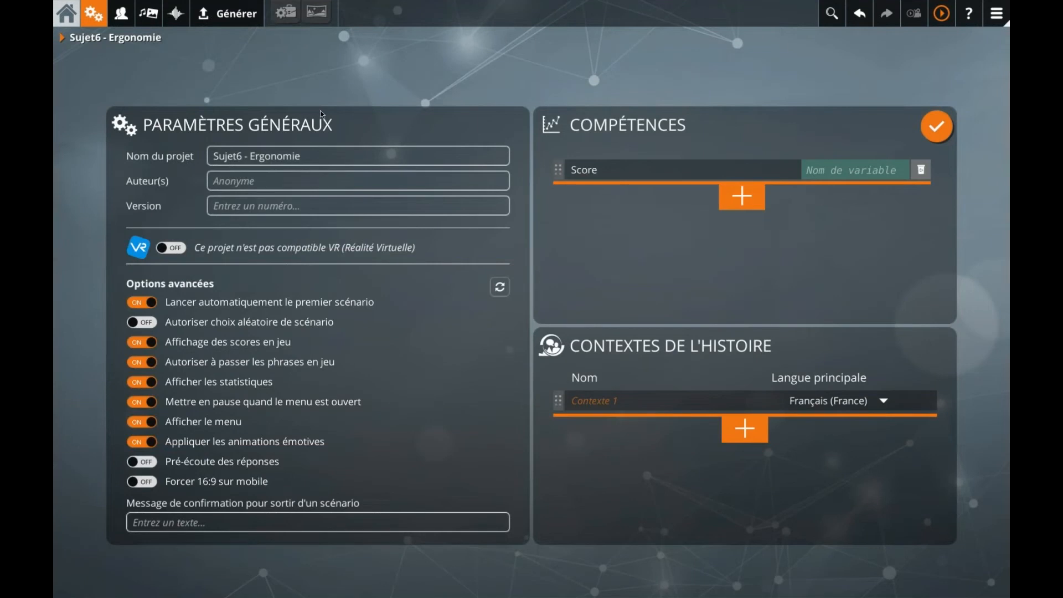
{"action": "left_click", "coordinate": [386, 84]}
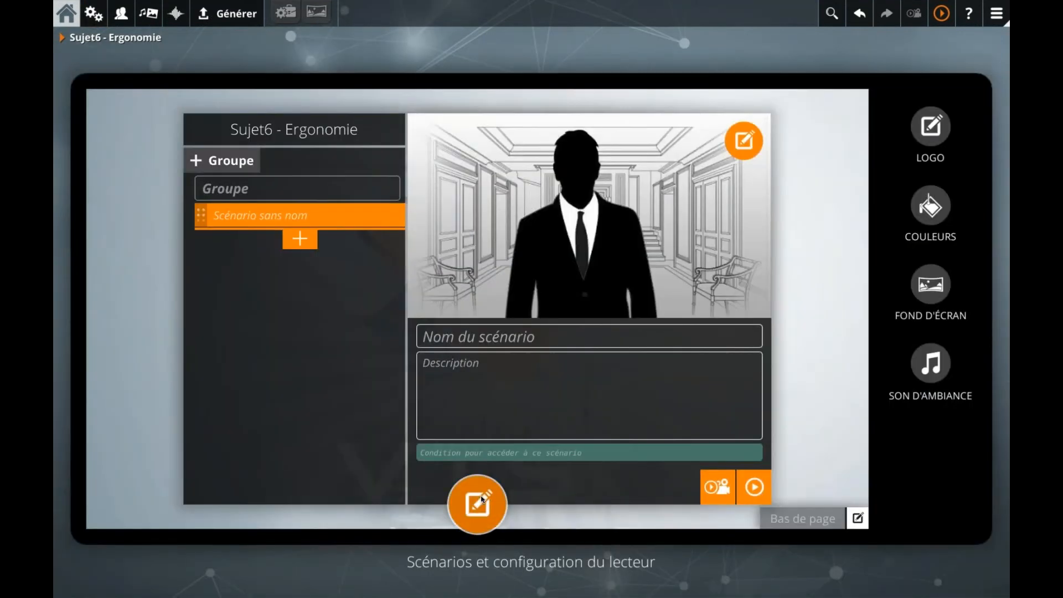
{"action": "left_click", "coordinate": [479, 502]}
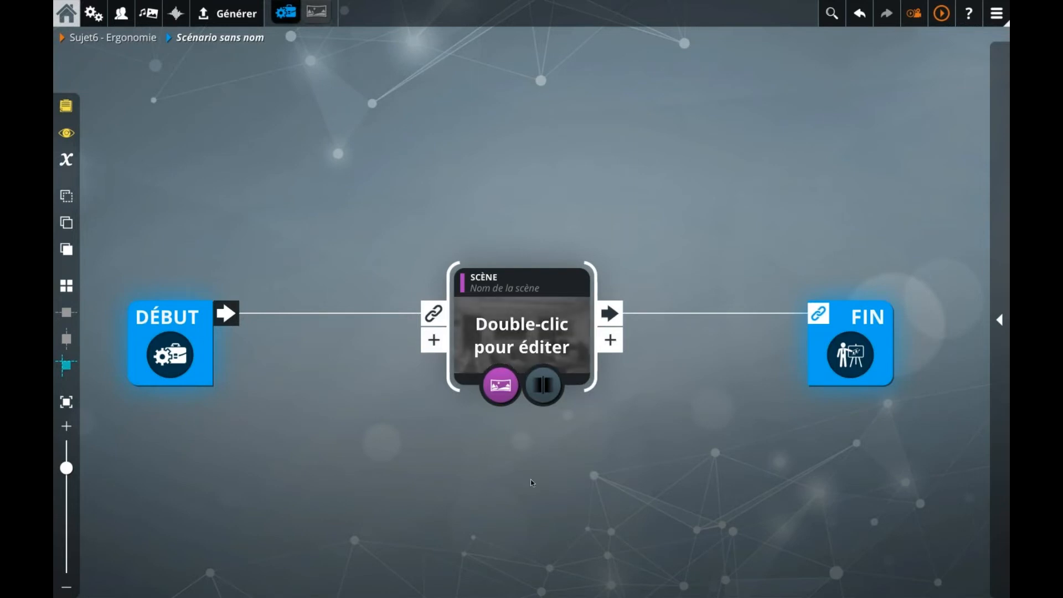
Add a second scene between the existing scene and the FIN block, and link it to both
{"action": "left_click_drag", "start_coordinate": [549, 491], "coordinate": [449, 484]}
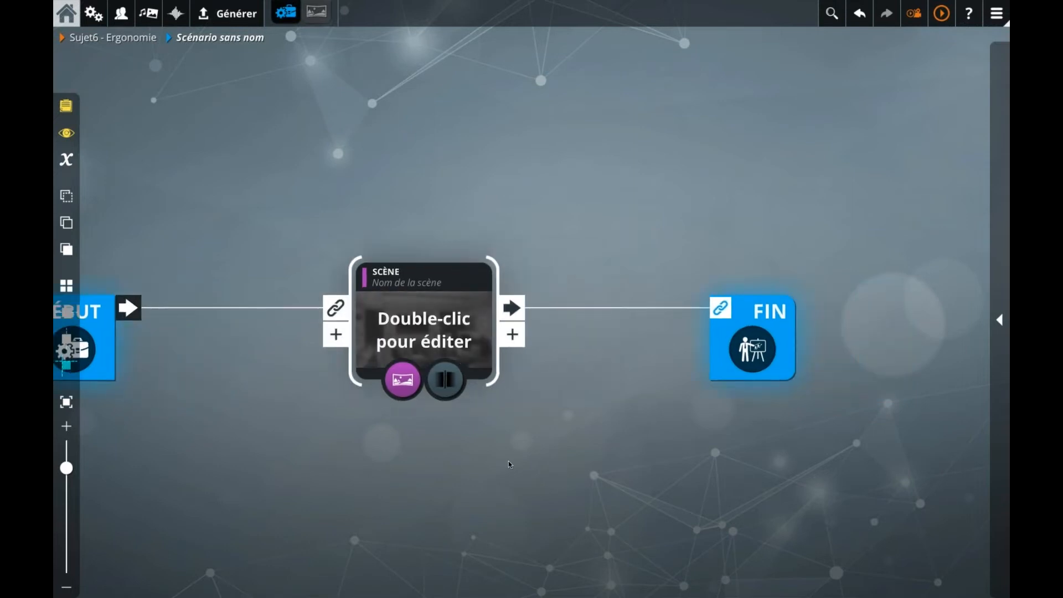
{"action": "left_click_drag", "start_coordinate": [767, 318], "coordinate": [936, 313]}
{"action": "left_click", "coordinate": [459, 345]}
{"action": "key", "text": "ctrl+d"}
{"action": "left_click_drag", "start_coordinate": [445, 316], "coordinate": [683, 288]}
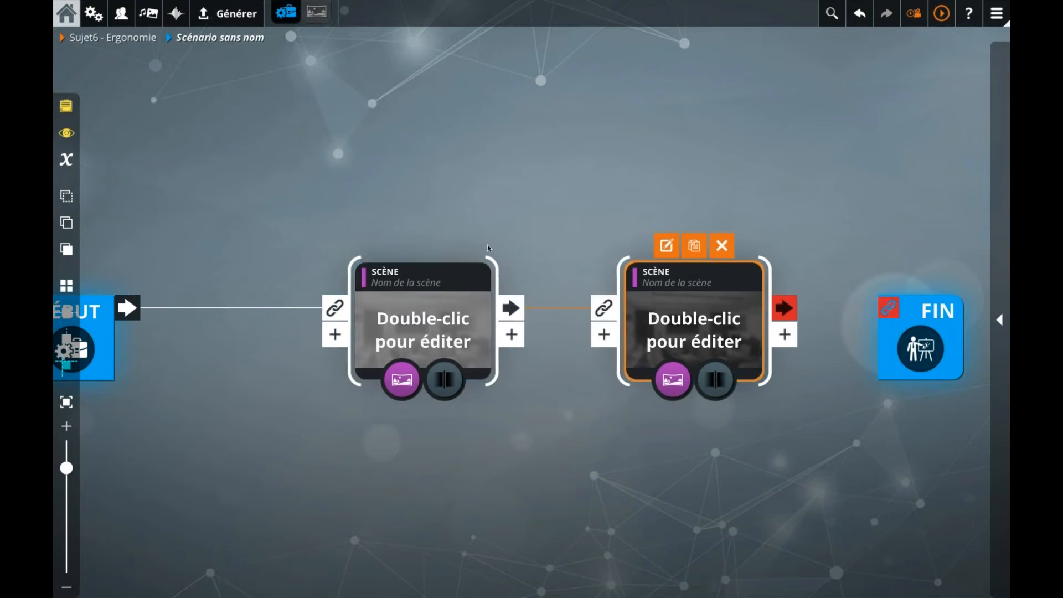
{"action": "key", "text": "f"}
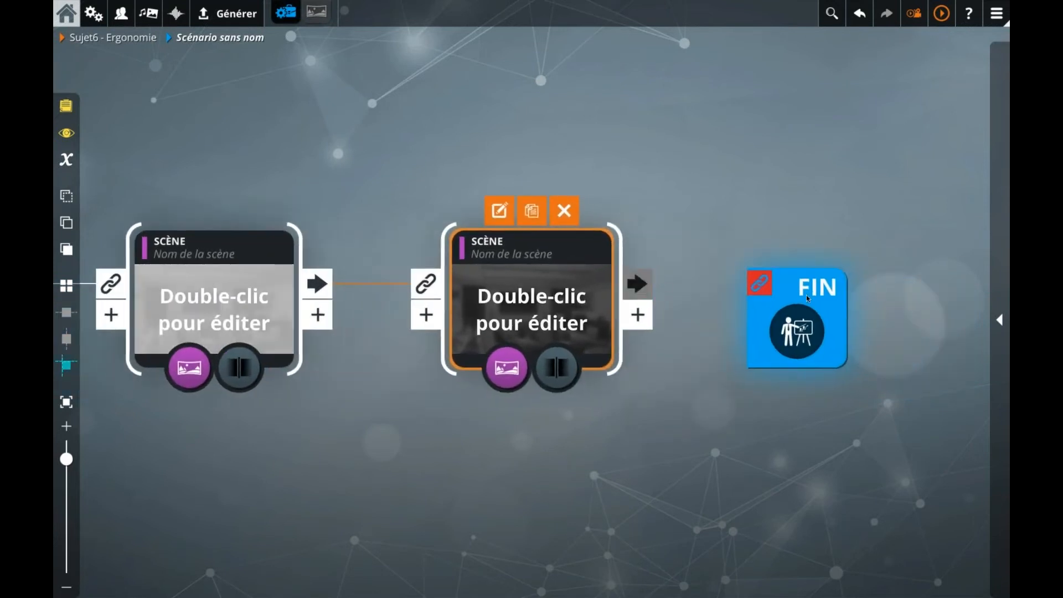
{"action": "left_click", "coordinate": [373, 161]}
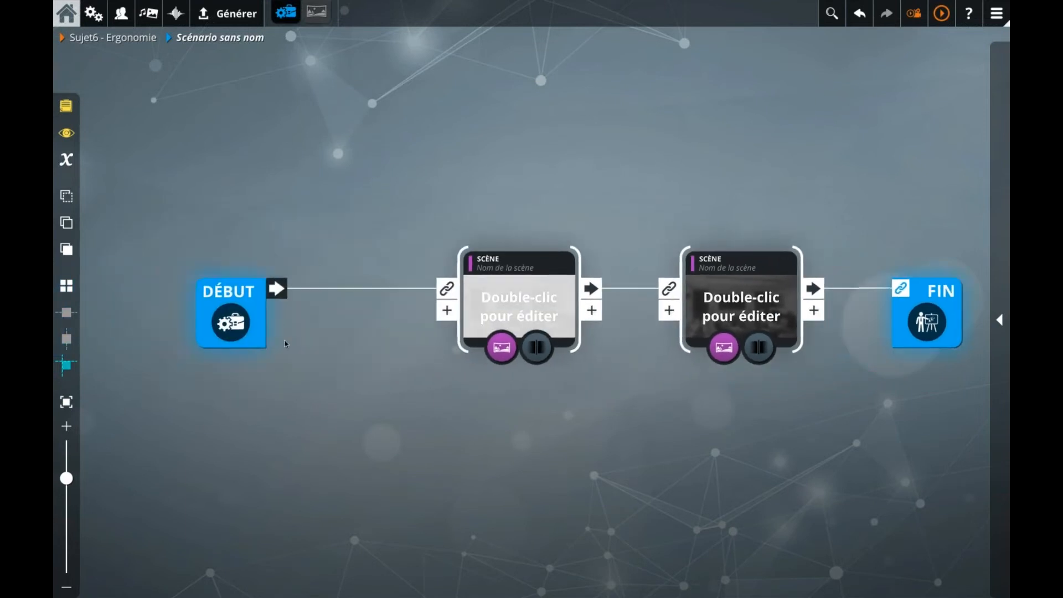
Insert a new scene between DÉBUT and the first scene, and align it with the row of scenes
{"action": "left_click_drag", "start_coordinate": [229, 311], "coordinate": [168, 301]}
{"action": "left_click", "coordinate": [168, 301]}
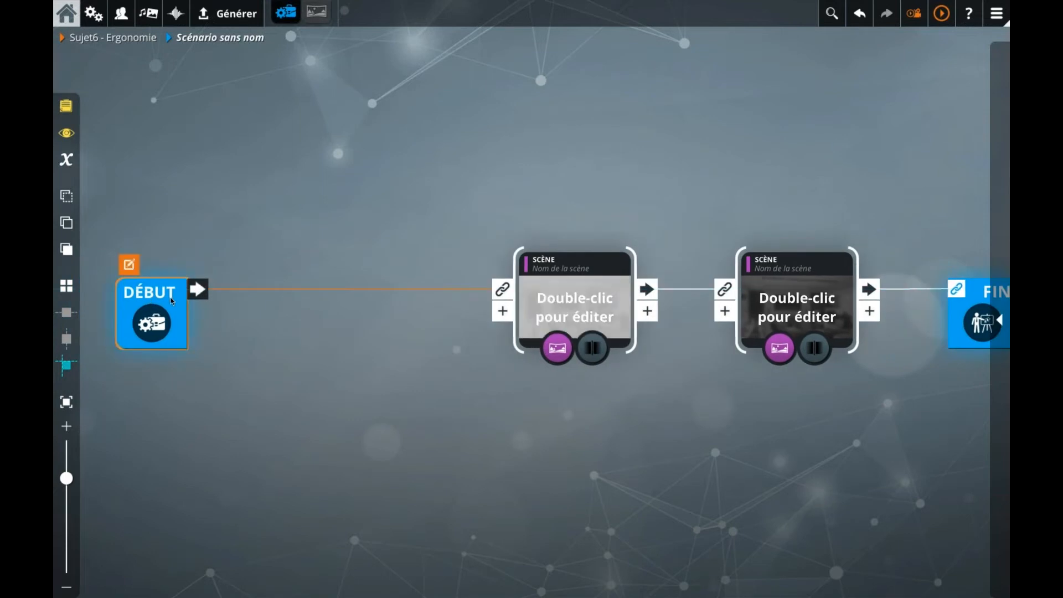
{"action": "type", "text": "sc"}
{"action": "key", "text": "Return"}
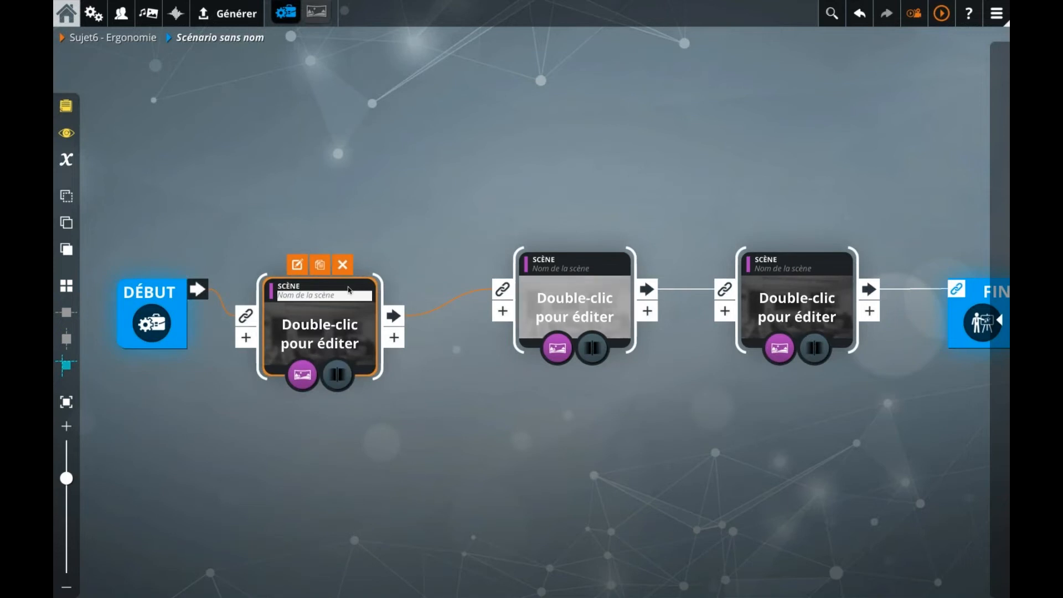
{"action": "left_click_drag", "start_coordinate": [338, 331], "coordinate": [357, 303]}
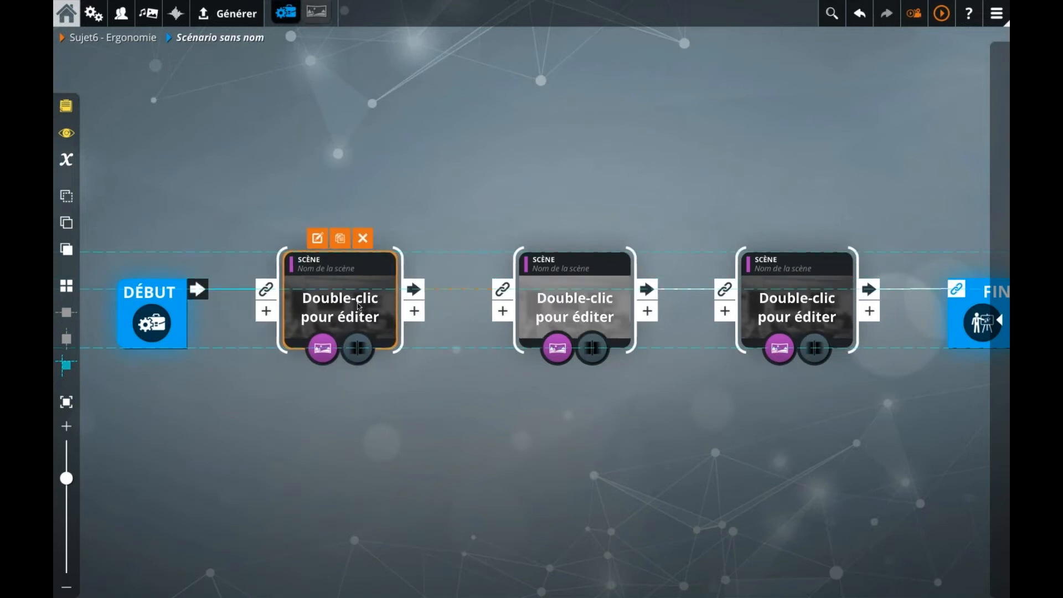
{"action": "left_click", "coordinate": [462, 397]}
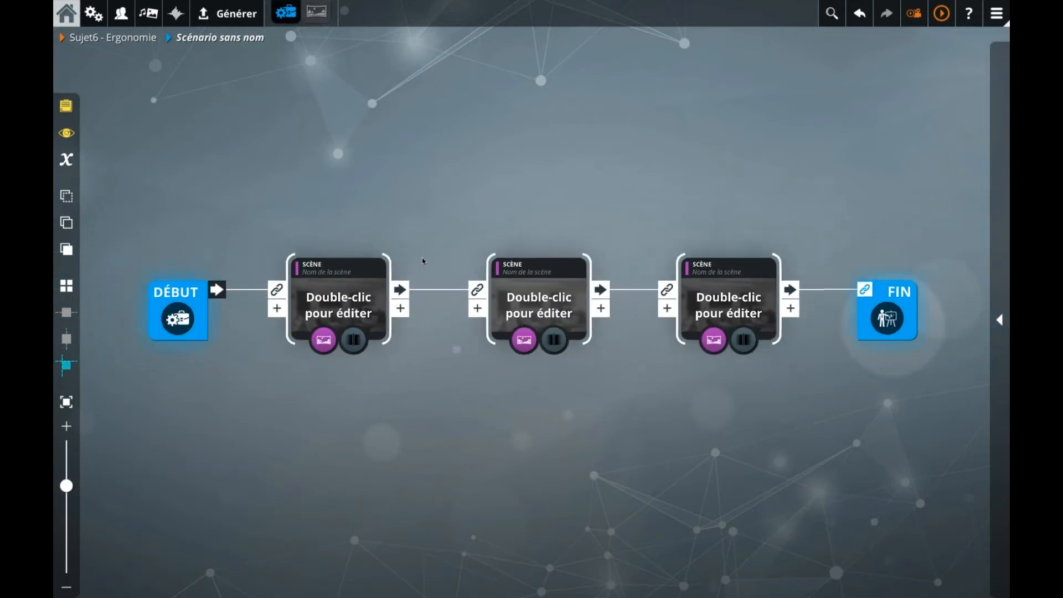
Add a note above the first scene reading "Introduction" and, on a second line, "Règles du jeu"
{"action": "left_click", "coordinate": [65, 105]}
{"action": "left_click", "coordinate": [318, 220]}
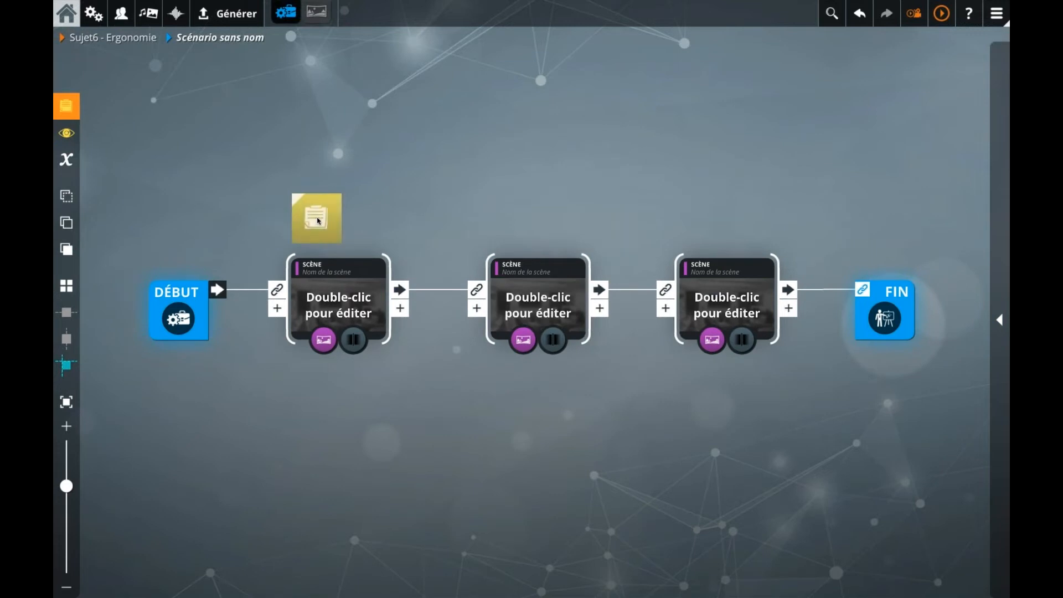
{"action": "type", "text": "Intr"}
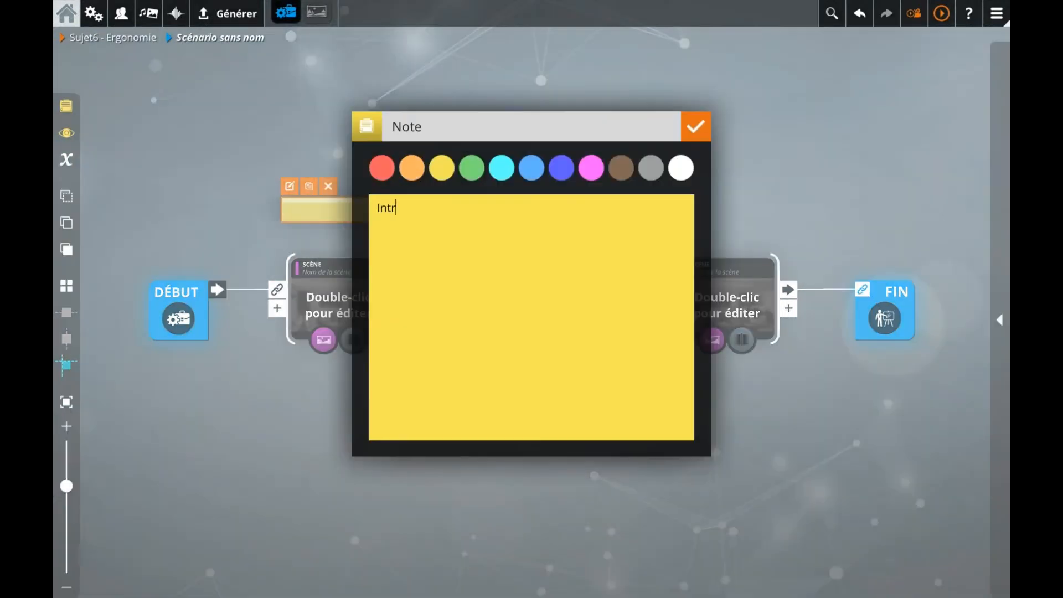
{"action": "type", "text": "oduction Règles du jeu"}
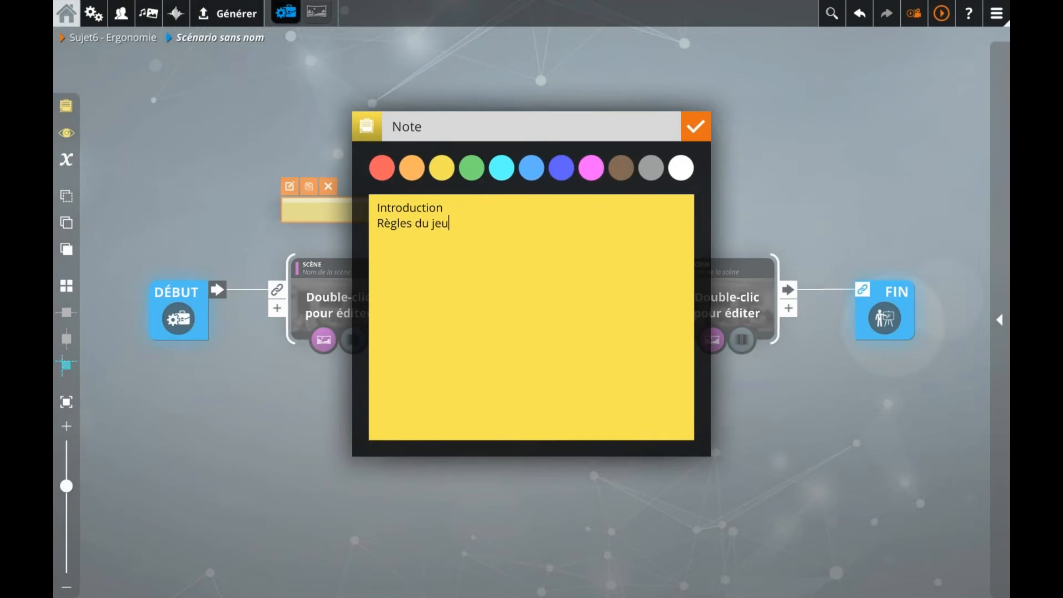
{"action": "left_click", "coordinate": [249, 201]}
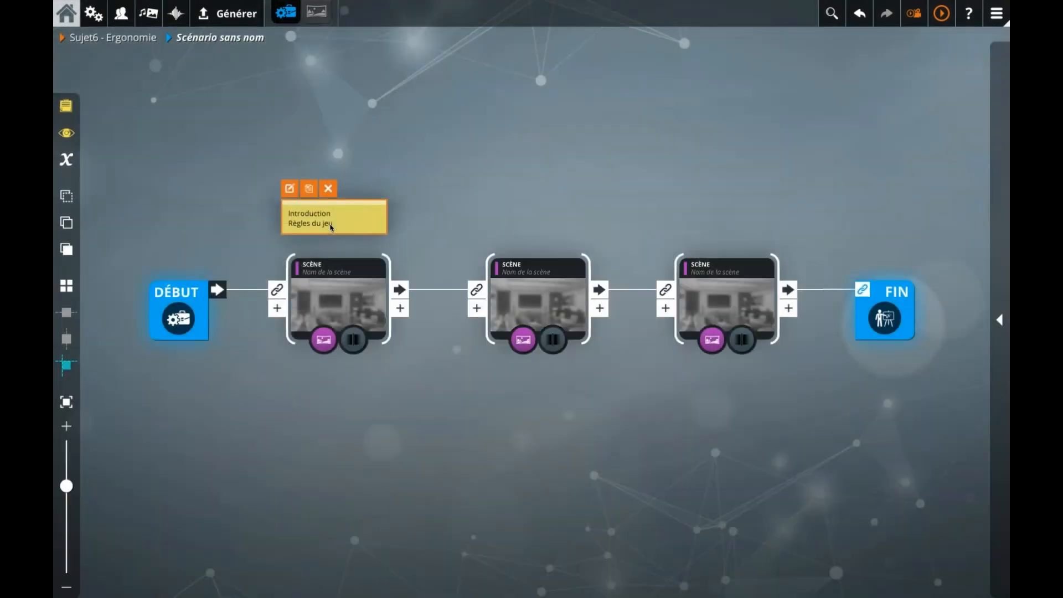
Duplicate the introduction note, place the copy above the second scene and set its text to "Position au travail"
{"action": "key", "text": "ctrl+d"}
{"action": "left_click_drag", "start_coordinate": [343, 237], "coordinate": [521, 214]}
{"action": "double_click", "coordinate": [520, 214]}
{"action": "key", "text": "ctrl+a"}
{"action": "type", "text": "Posi"}
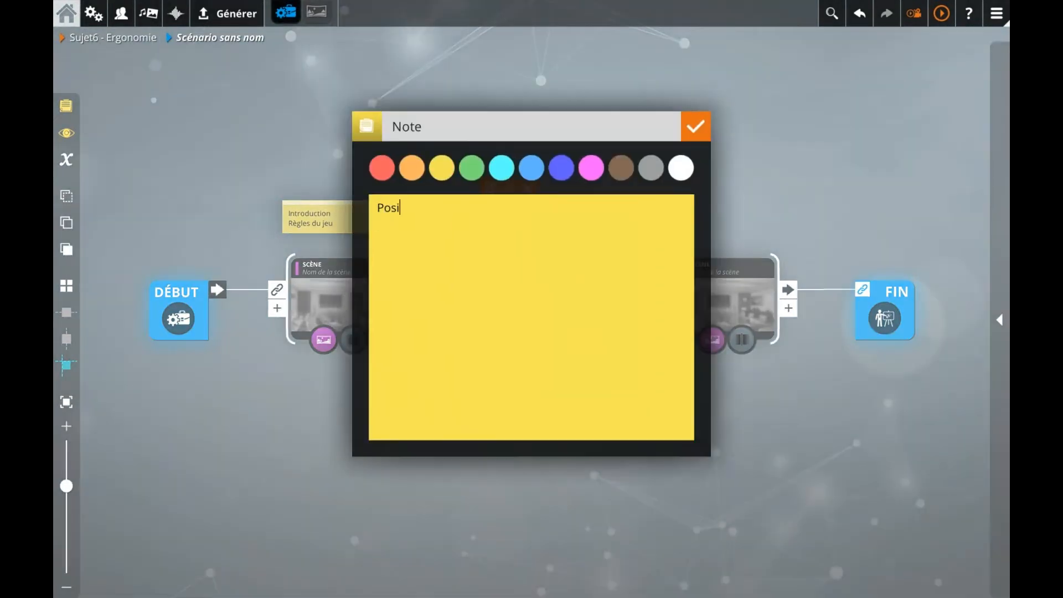
{"action": "type", "text": "tion au travail"}
{"action": "left_click", "coordinate": [115, 91]}
Duplicate the "Position au travail" note, place the copy above the third scene and set its text to "Poignet"
{"action": "key", "text": "ctrl+d"}
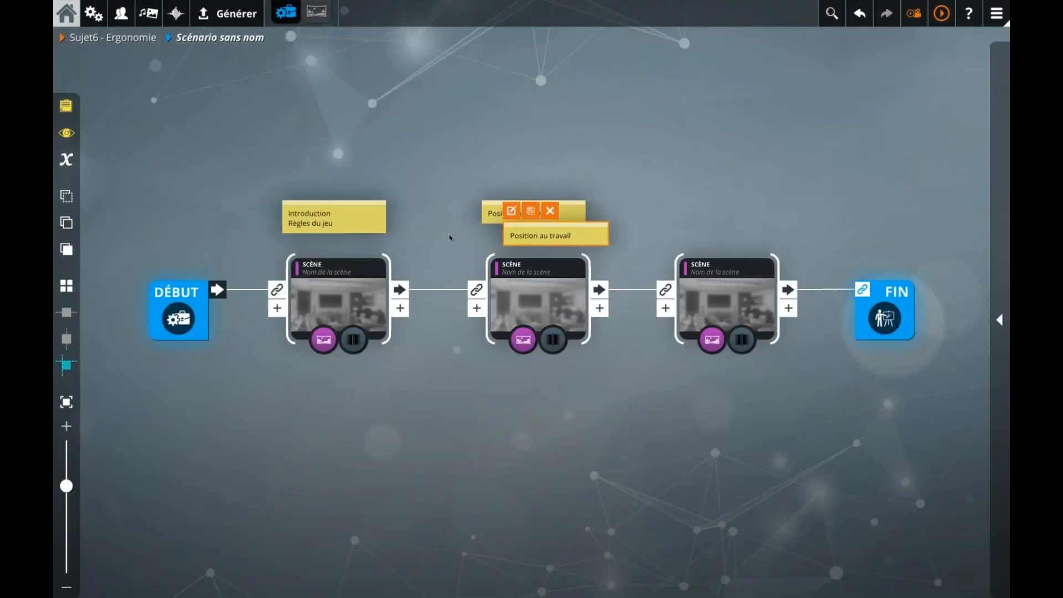
{"action": "left_click_drag", "start_coordinate": [526, 244], "coordinate": [710, 212]}
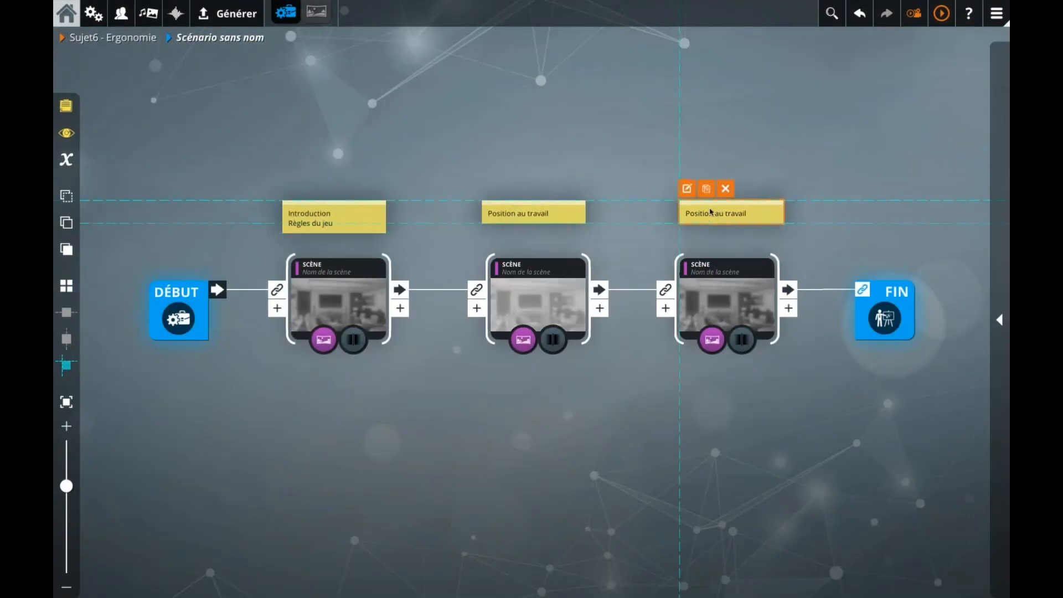
{"action": "double_click", "coordinate": [710, 212]}
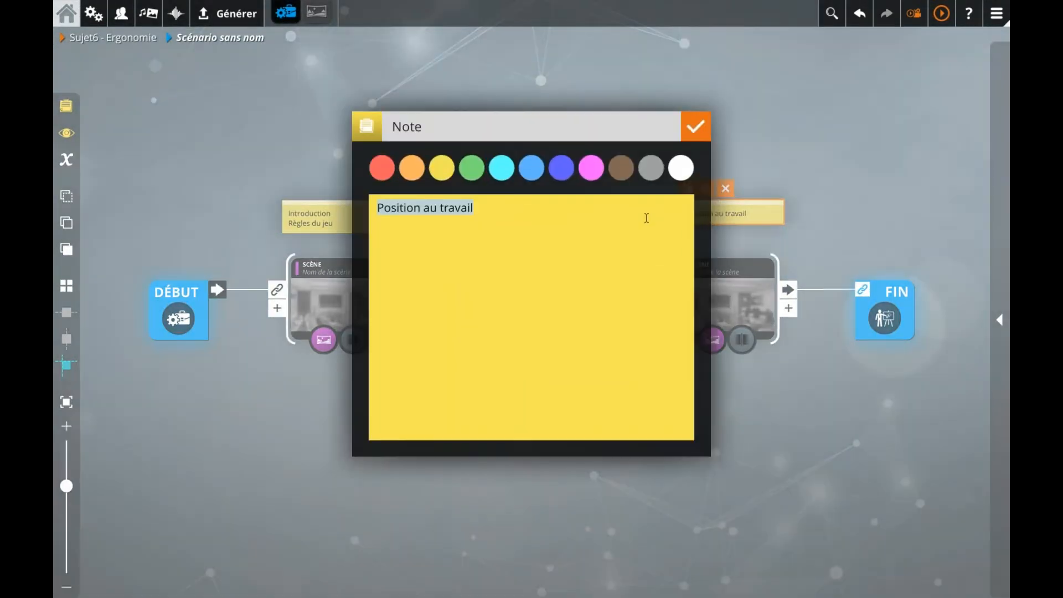
{"action": "type", "text": "Poignet"}
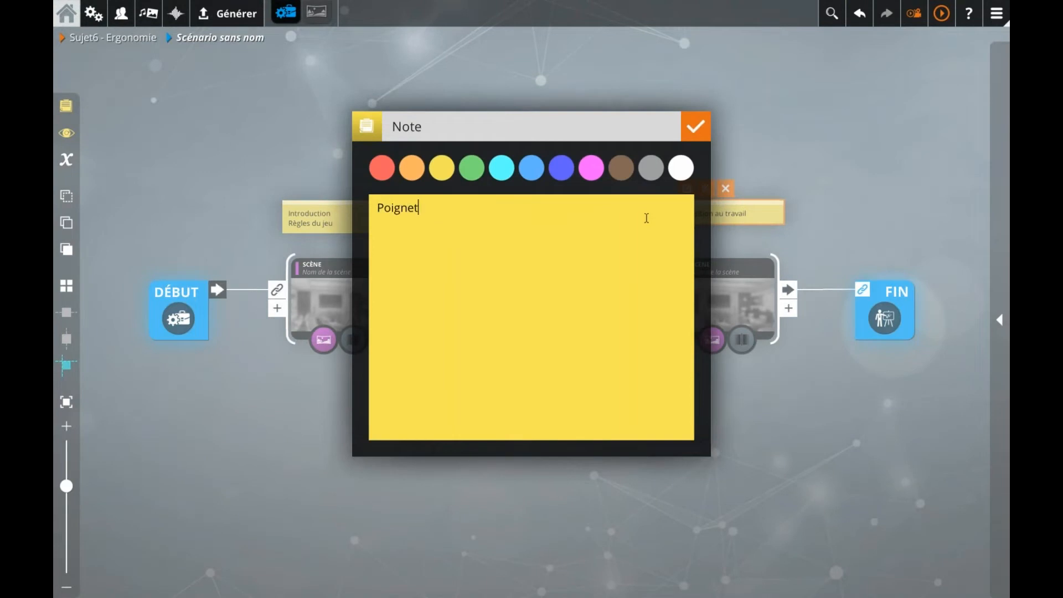
{"action": "left_click", "coordinate": [293, 158]}
Add a fourth scene between the third scene and the FIN block, and link it to both
{"action": "left_click_drag", "start_coordinate": [627, 408], "coordinate": [590, 406]}
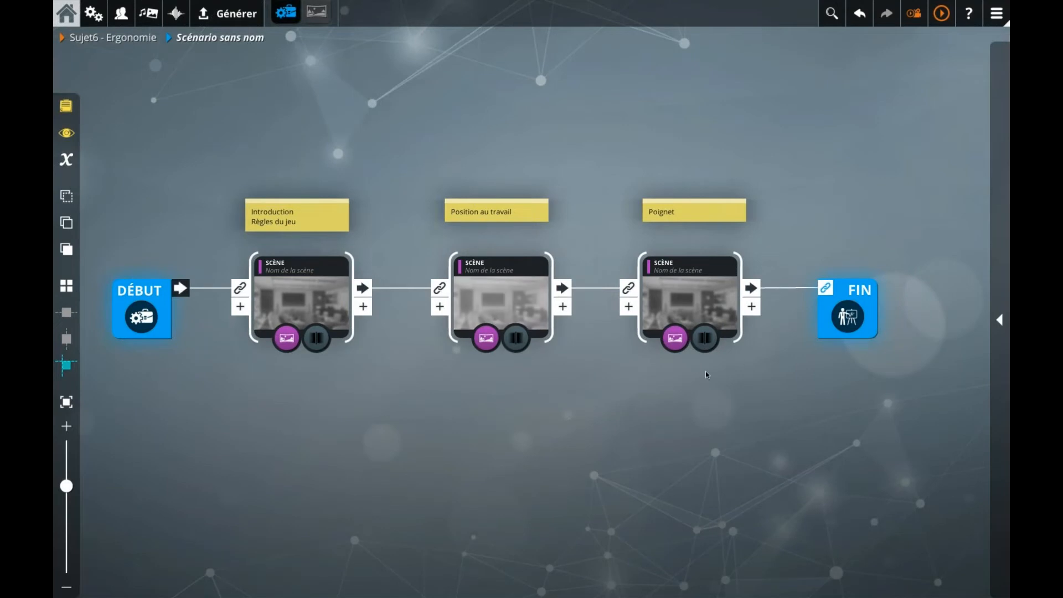
{"action": "left_click", "coordinate": [740, 365], "text": "alt"}
{"action": "left_click_drag", "start_coordinate": [660, 369], "coordinate": [546, 366]}
{"action": "left_click", "coordinate": [454, 315]}
{"action": "key", "text": "ctrl+d"}
{"action": "left_click_drag", "start_coordinate": [461, 321], "coordinate": [624, 296]}
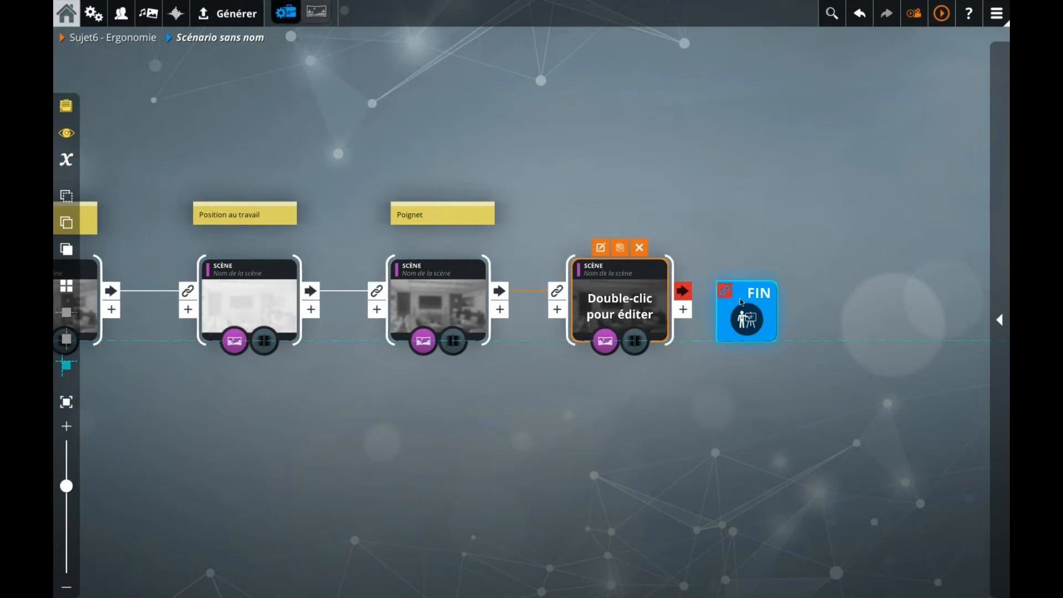
{"action": "left_click_drag", "start_coordinate": [685, 292], "coordinate": [736, 291]}
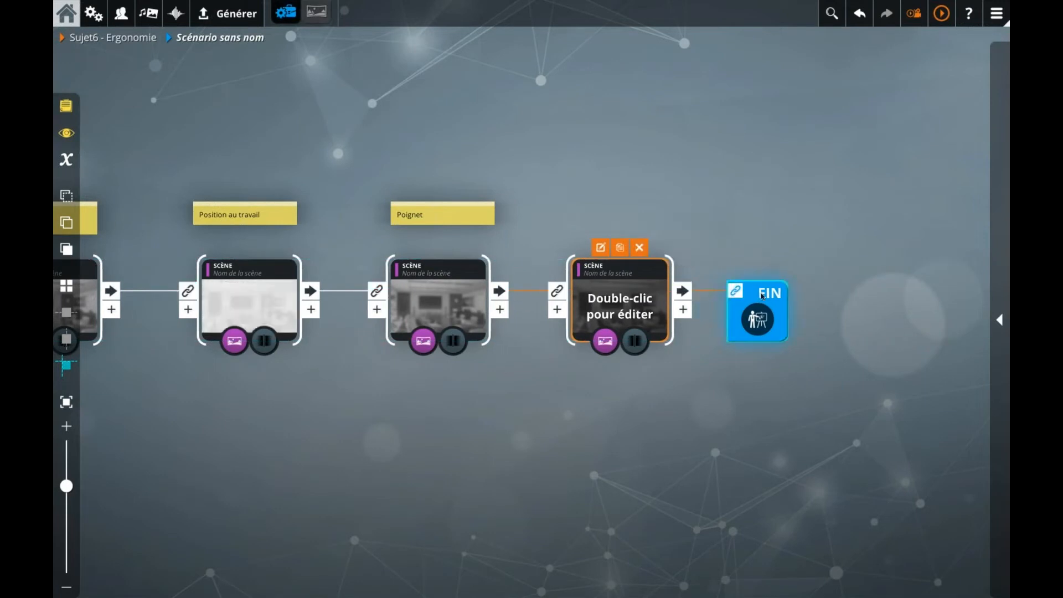
{"action": "left_click", "coordinate": [740, 263]}
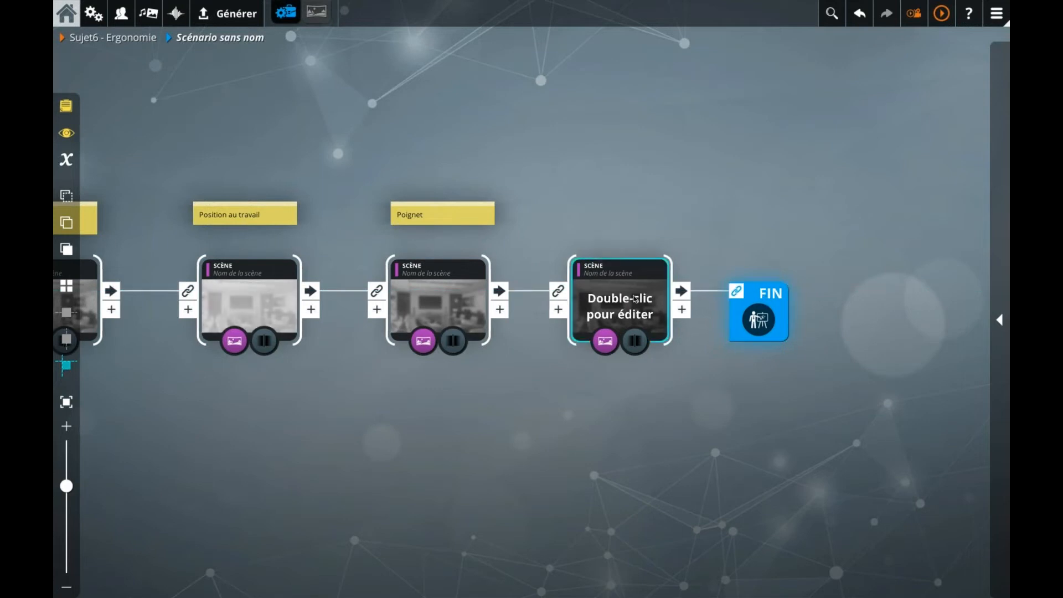
Duplicate the "Poignet" note above the fourth scene, set its text to "Débriefing" and colour it blue
{"action": "left_click", "coordinate": [416, 219]}
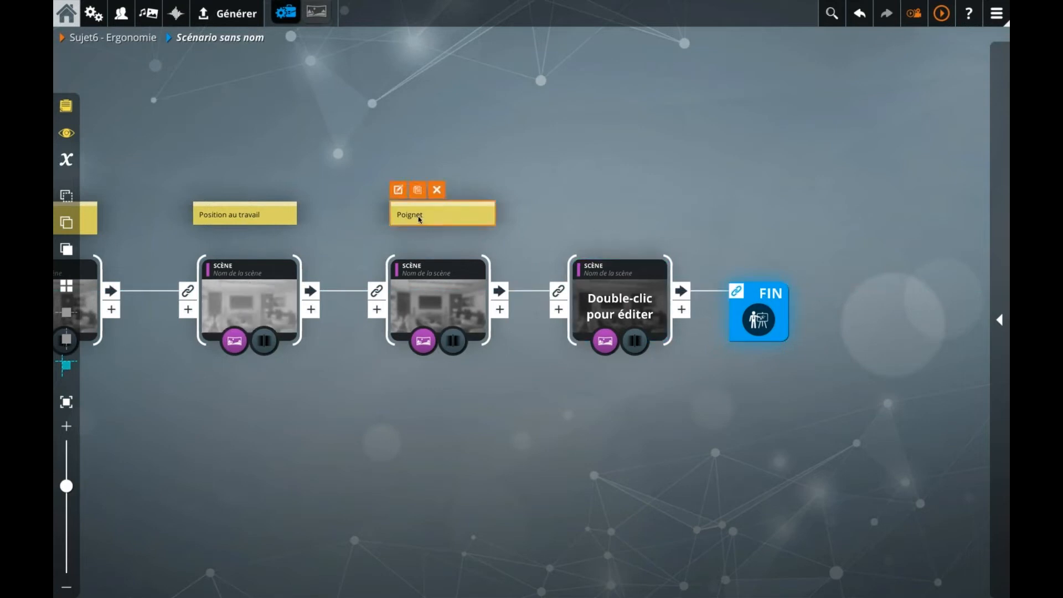
{"action": "left_click_drag", "start_coordinate": [421, 221], "coordinate": [441, 248]}
{"action": "left_click_drag", "start_coordinate": [480, 248], "coordinate": [595, 216]}
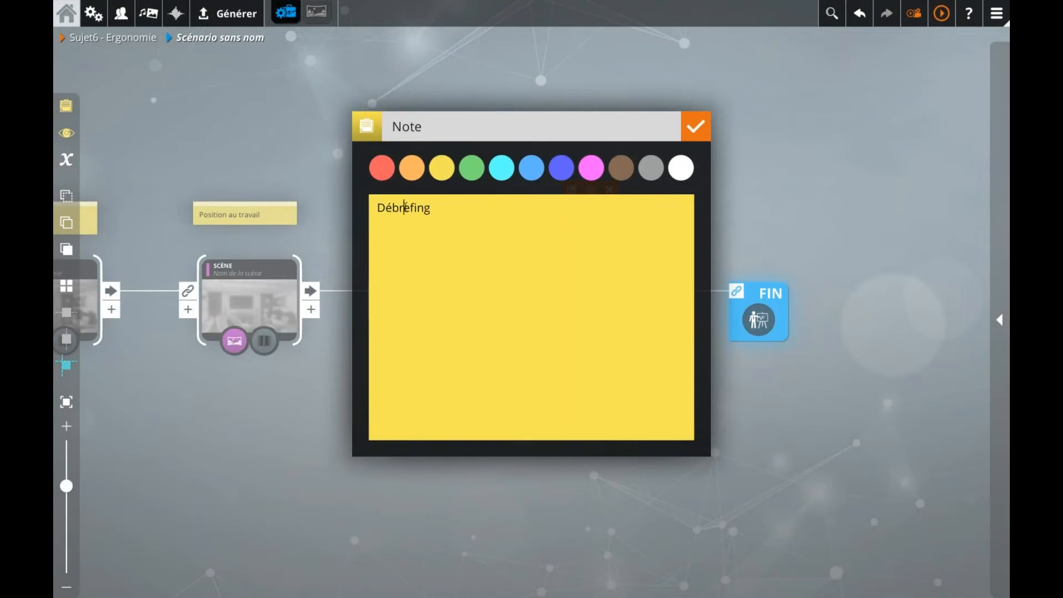
{"action": "left_click", "coordinate": [523, 167]}
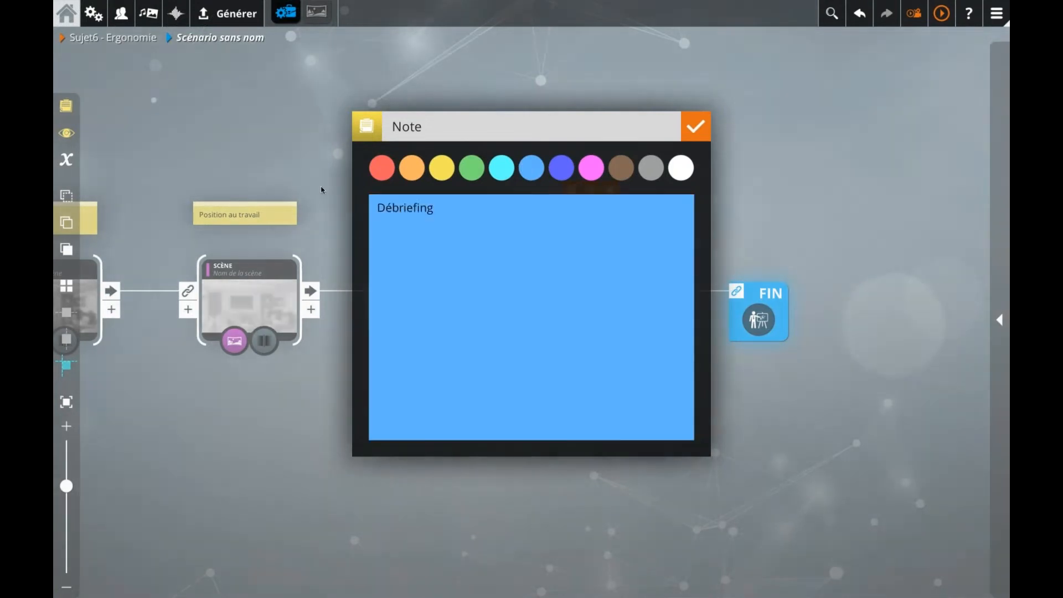
{"action": "left_click", "coordinate": [263, 176]}
Change the colour of the "Poignet", "Position au travail" and "Introduction" notes to blue
{"action": "double_click", "coordinate": [424, 212]}
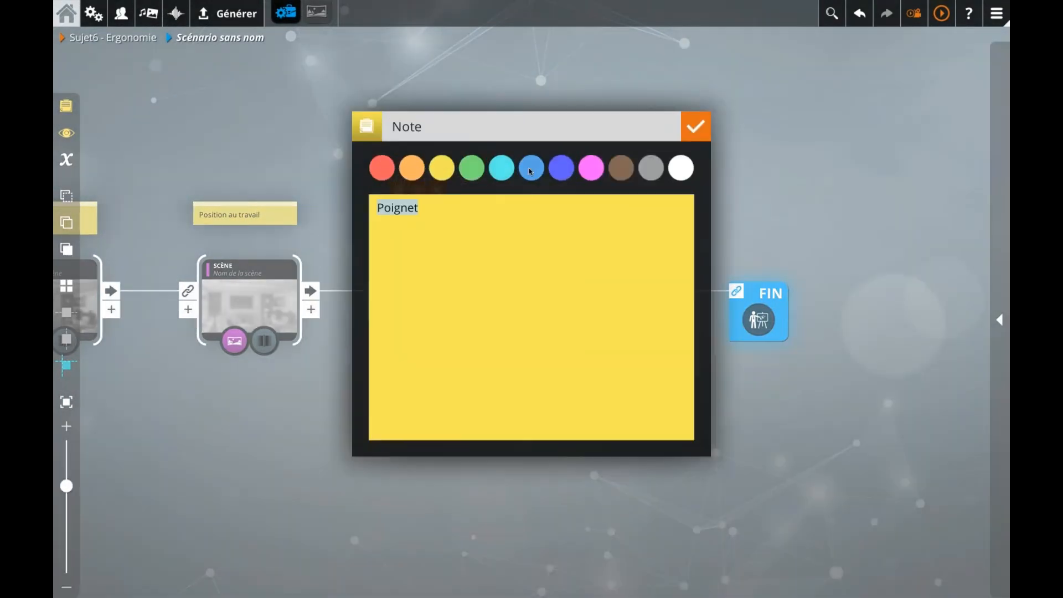
{"action": "left_click", "coordinate": [531, 171]}
{"action": "left_click", "coordinate": [318, 157]}
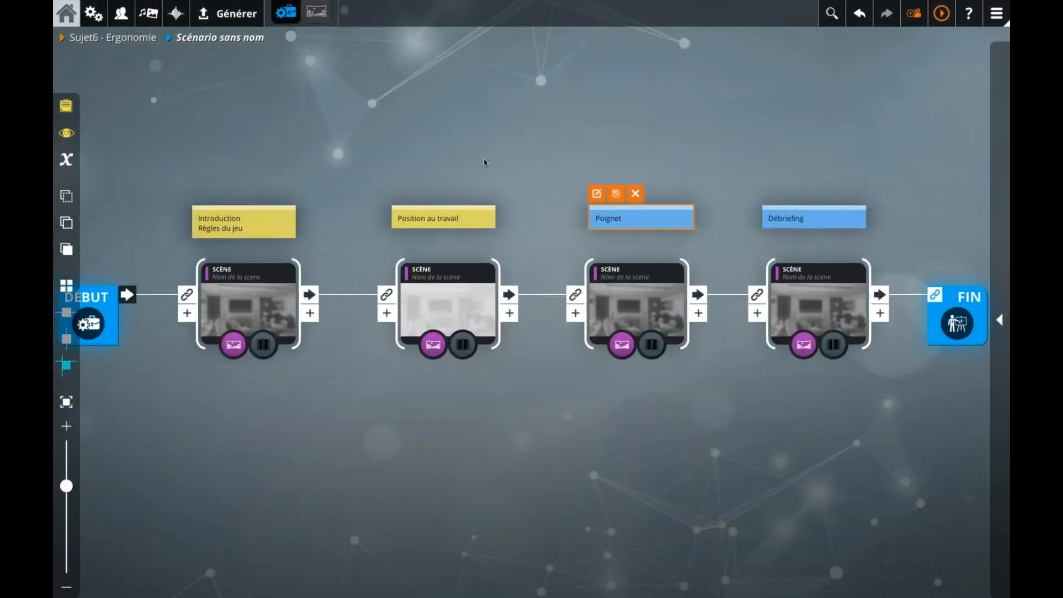
{"action": "double_click", "coordinate": [460, 214]}
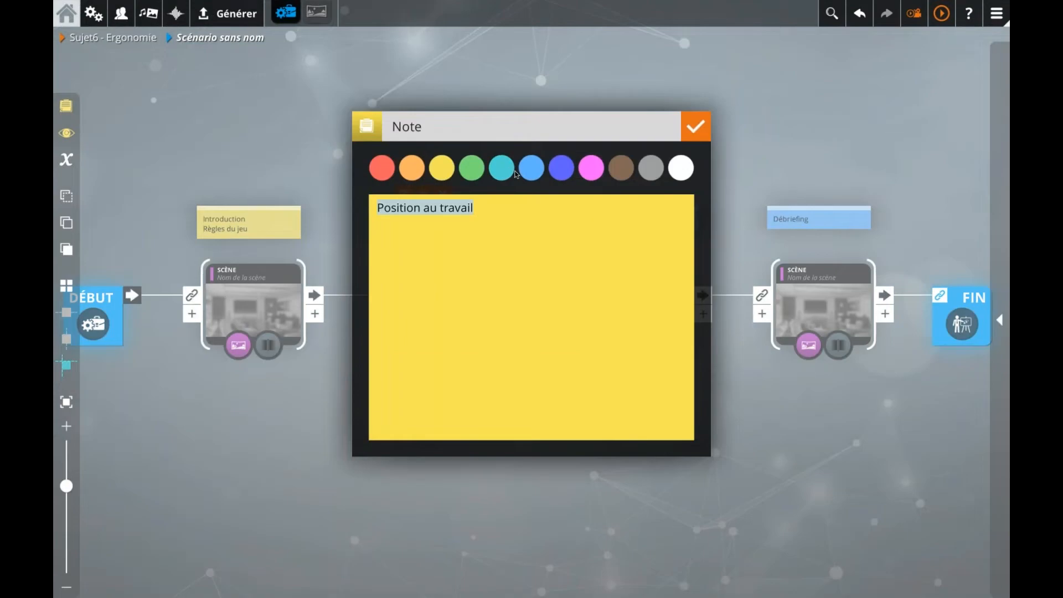
{"action": "left_click", "coordinate": [526, 170]}
{"action": "left_click", "coordinate": [317, 173]}
{"action": "double_click", "coordinate": [254, 221]}
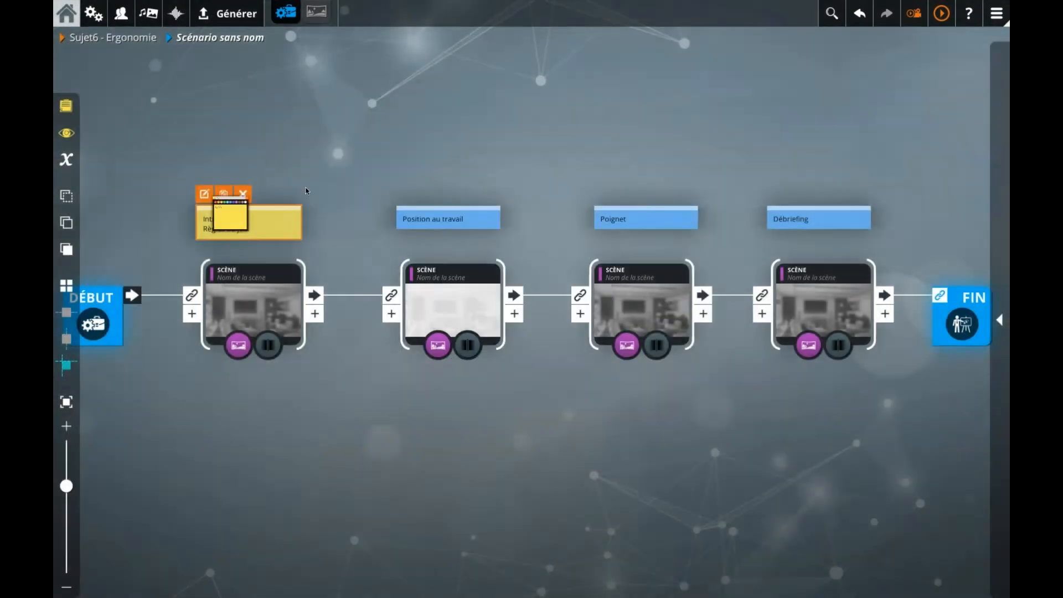
{"action": "left_click", "coordinate": [531, 165]}
{"action": "left_click", "coordinate": [302, 161]}
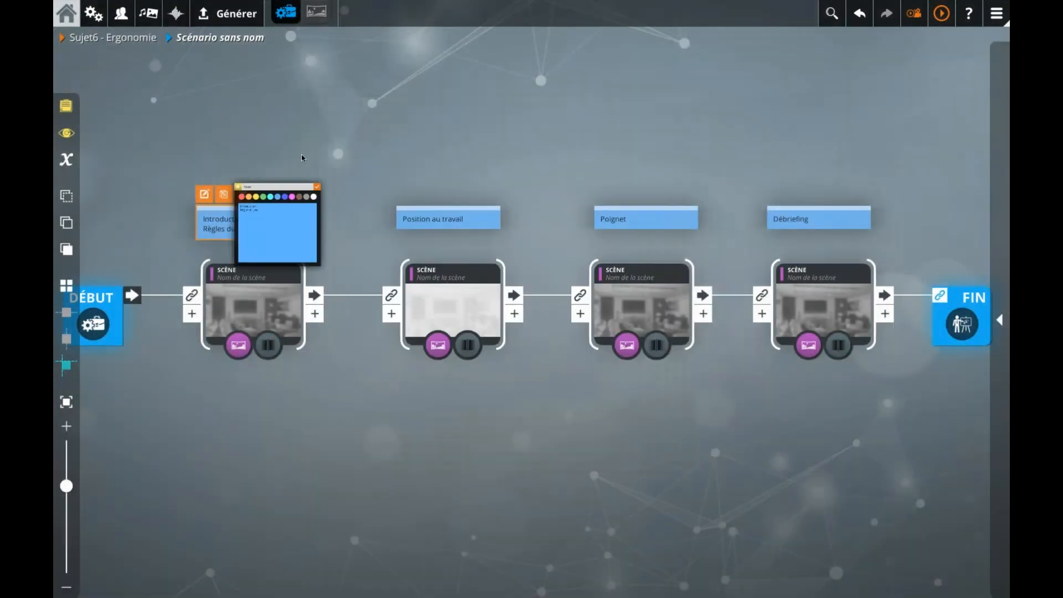
{"action": "scroll", "coordinate": [553, 412], "scroll_direction": "down", "scroll_amount": 1}
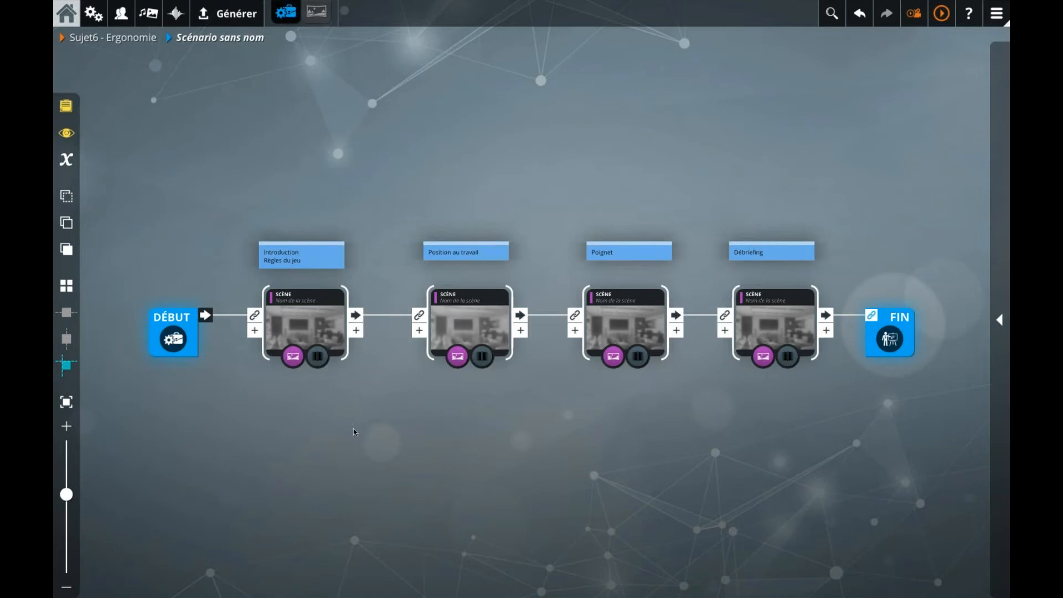
{"action": "left_click", "coordinate": [317, 331]}
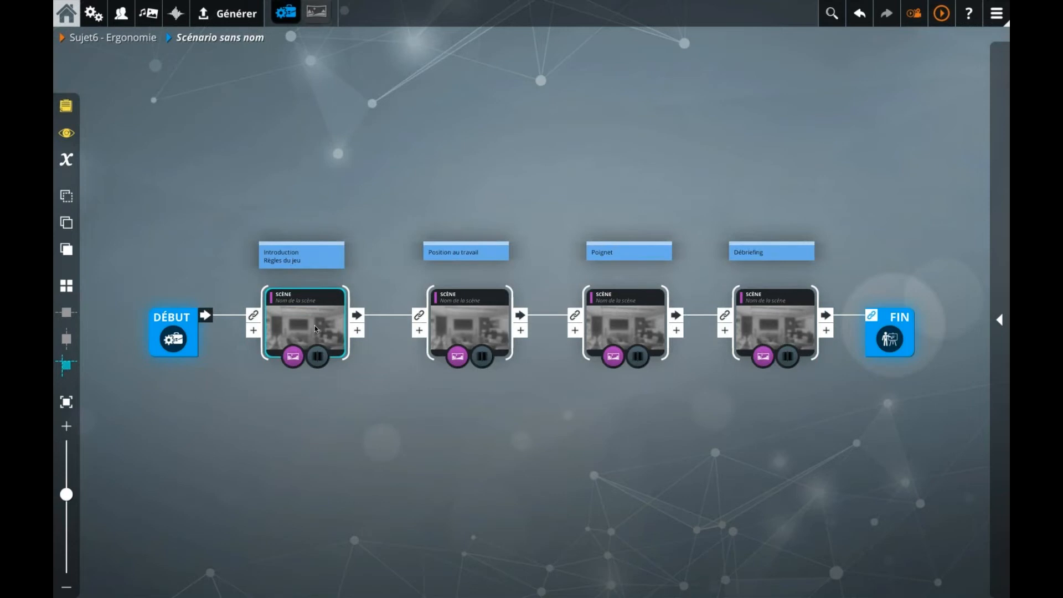
Select the four notes above the scenes and move them together slightly higher, leaving room beneath for another row
{"action": "left_click", "coordinate": [315, 328]}
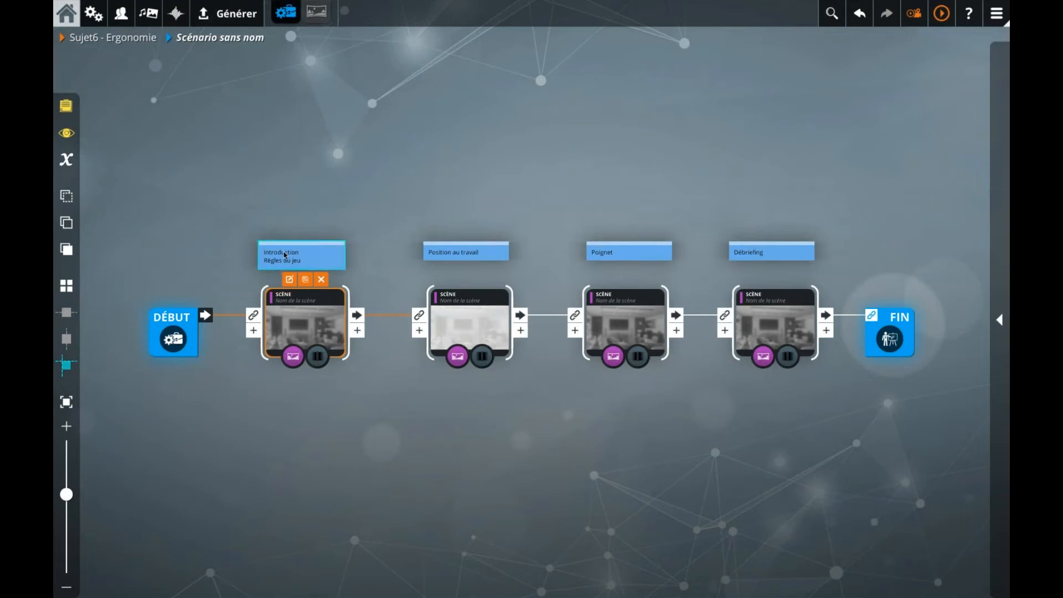
{"action": "left_click", "coordinate": [446, 252]}
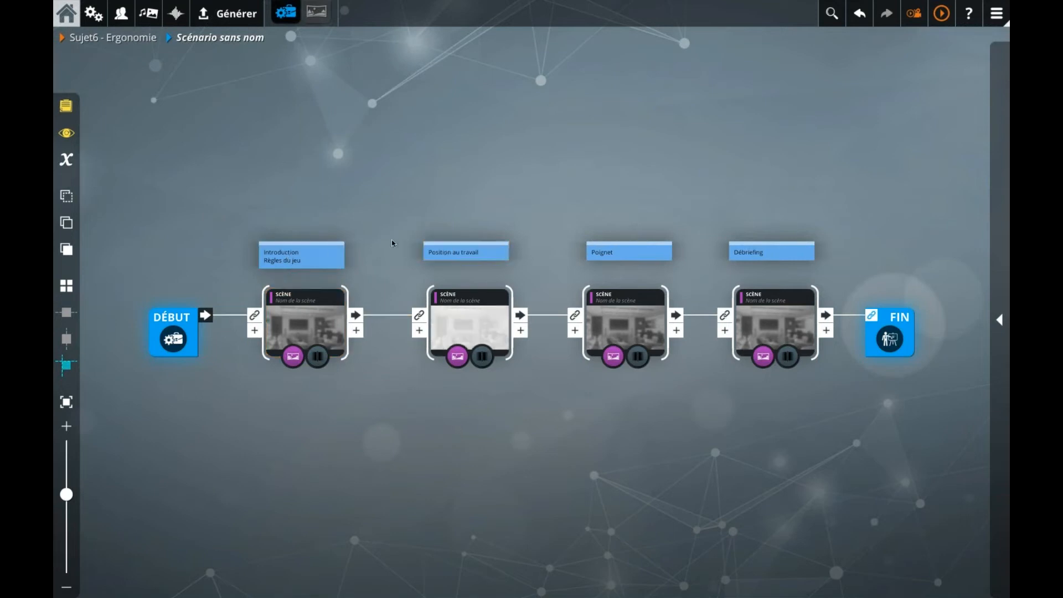
{"action": "left_click_drag", "start_coordinate": [287, 201], "coordinate": [485, 242]}
{"action": "left_click_drag", "start_coordinate": [731, 255], "coordinate": [743, 255]}
{"action": "left_click_drag", "start_coordinate": [487, 245], "coordinate": [487, 225]}
Duplicate the "Position au travail" note, place the copy directly beneath it and set its text to "Juicy"
{"action": "left_click", "coordinate": [478, 255]}
{"action": "left_click", "coordinate": [474, 234]}
{"action": "left_click", "coordinate": [447, 213]}
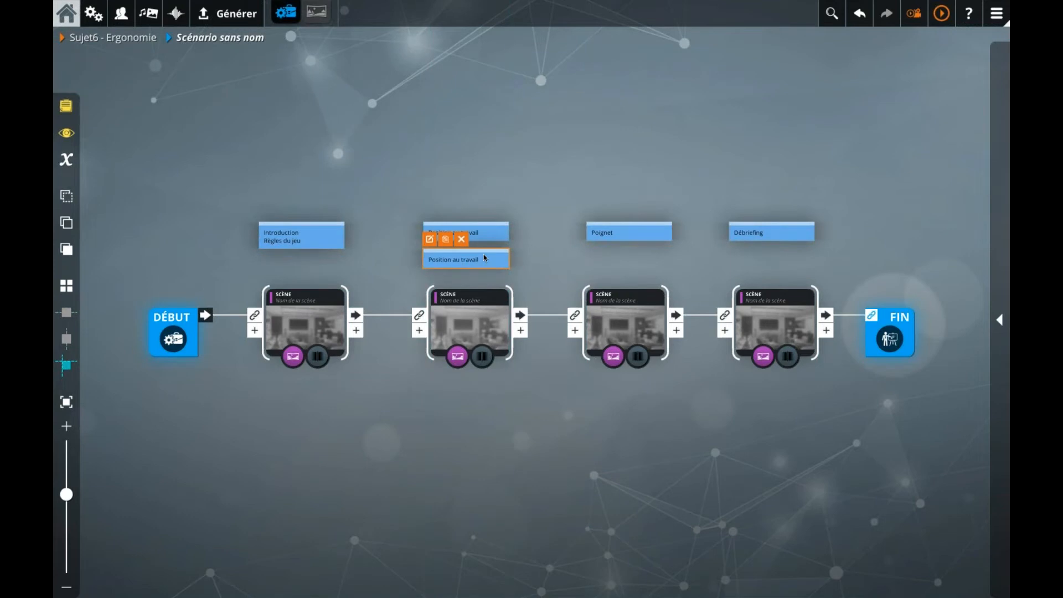
{"action": "double_click", "coordinate": [484, 254]}
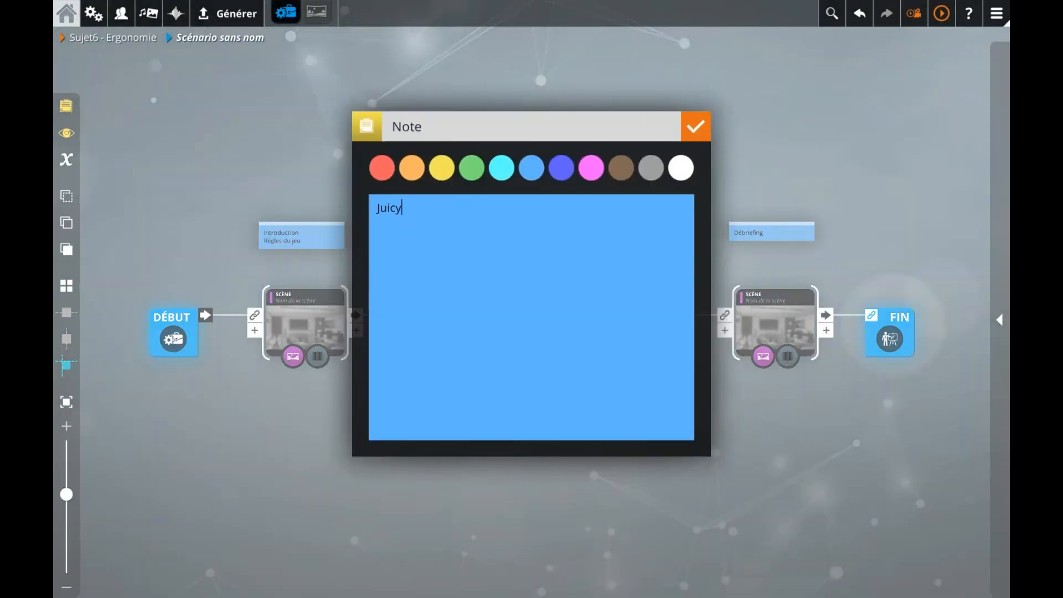
{"action": "left_click", "coordinate": [317, 169]}
{"action": "left_click", "coordinate": [605, 233]}
{"action": "left_click", "coordinate": [468, 257]}
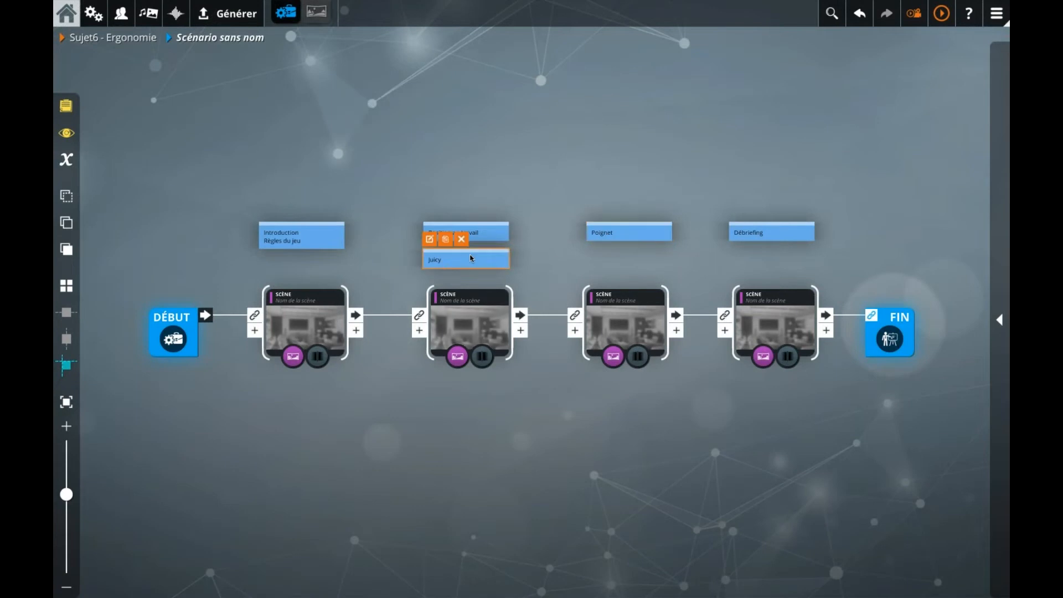
Duplicate the "Juicy" note and place the copy beneath the "Poignet" note
{"action": "left_click", "coordinate": [446, 240]}
{"action": "left_click_drag", "start_coordinate": [503, 277], "coordinate": [643, 260]}
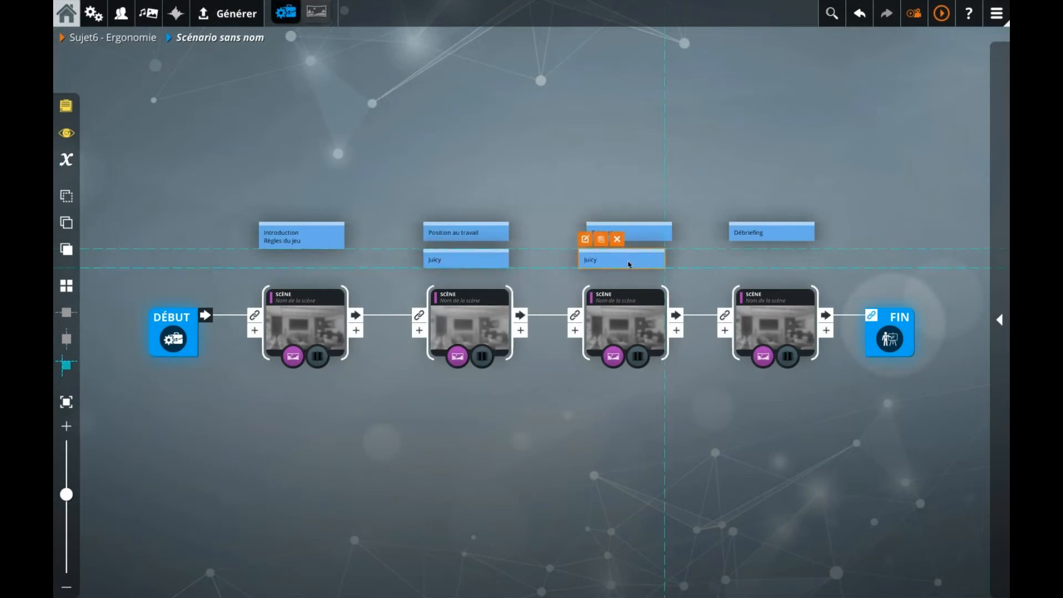
{"action": "left_click", "coordinate": [546, 215]}
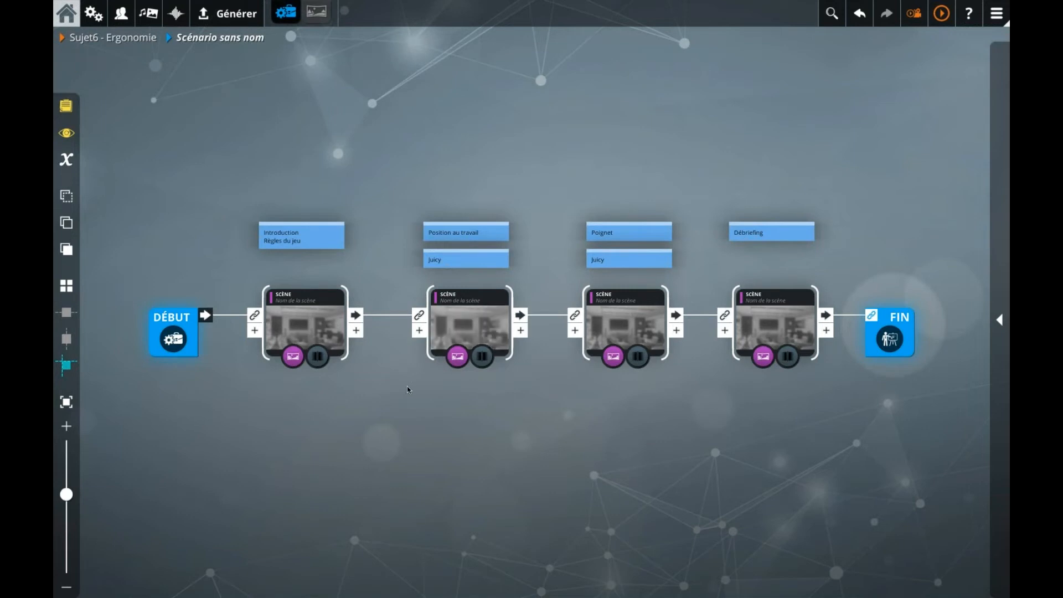
Open the first scene's configuration and assign the "Background" image to its media slot M1
{"action": "left_click", "coordinate": [303, 325]}
{"action": "double_click", "coordinate": [302, 324]}
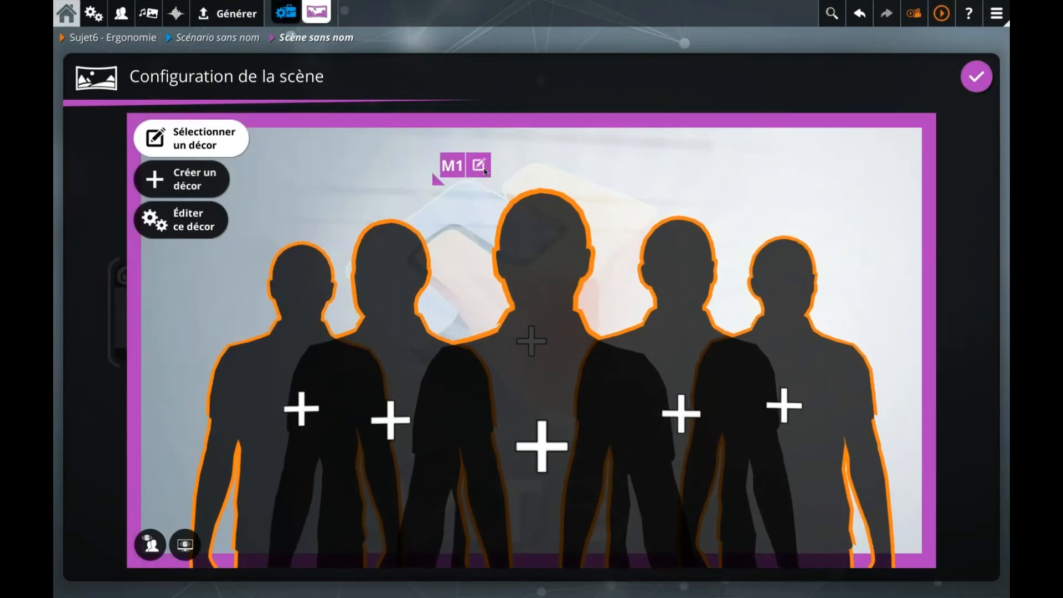
{"action": "left_click", "coordinate": [484, 168]}
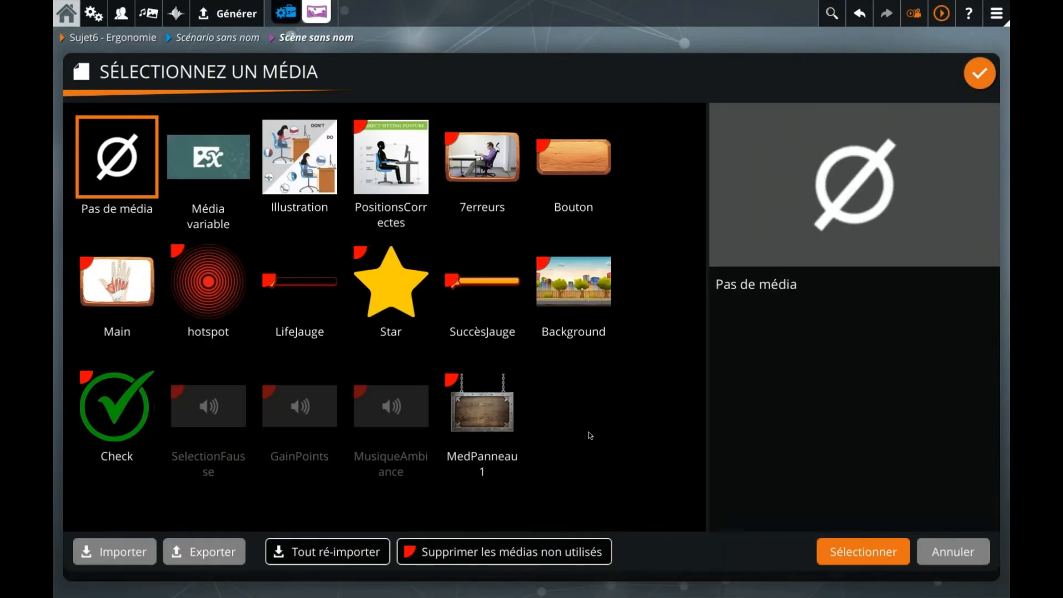
{"action": "left_click", "coordinate": [582, 290]}
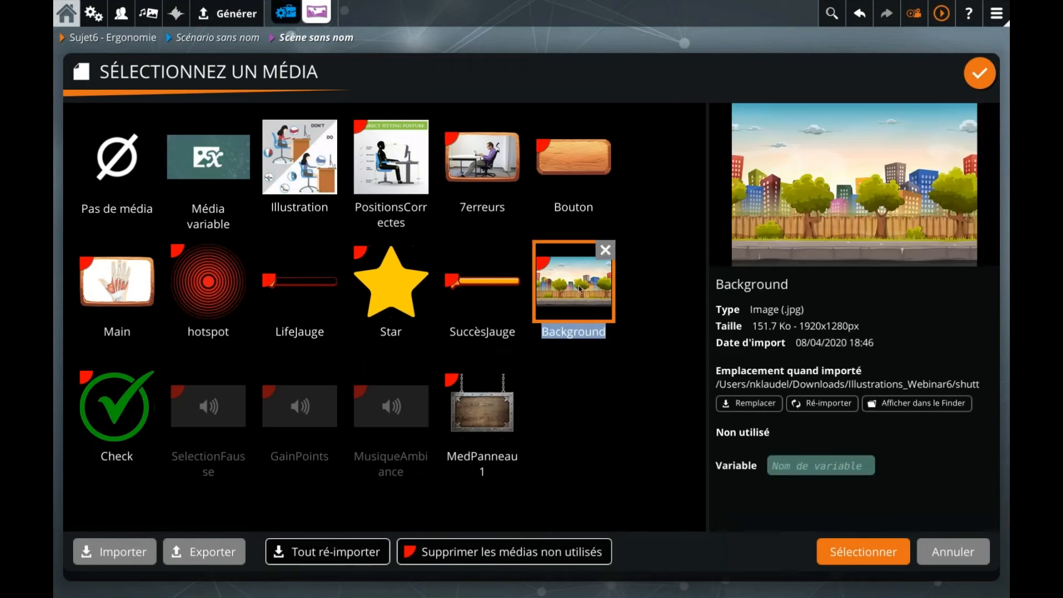
{"action": "double_click", "coordinate": [578, 286]}
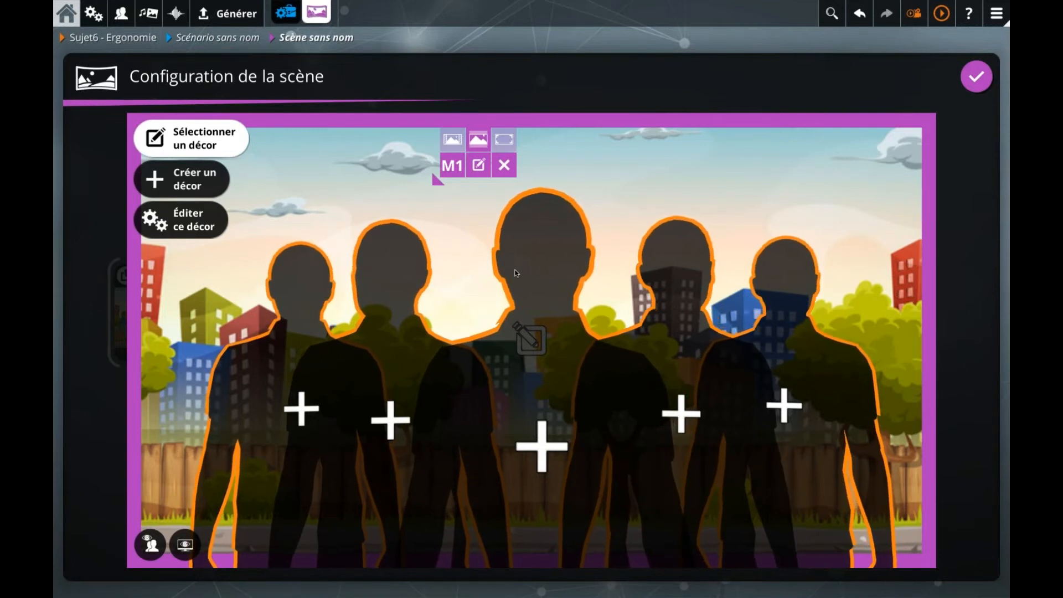
From the scene's central character slot, add a new character to the casting and choose the woman in the red sweater with short dark hair
{"action": "left_click", "coordinate": [518, 272]}
{"action": "left_click", "coordinate": [309, 147]}
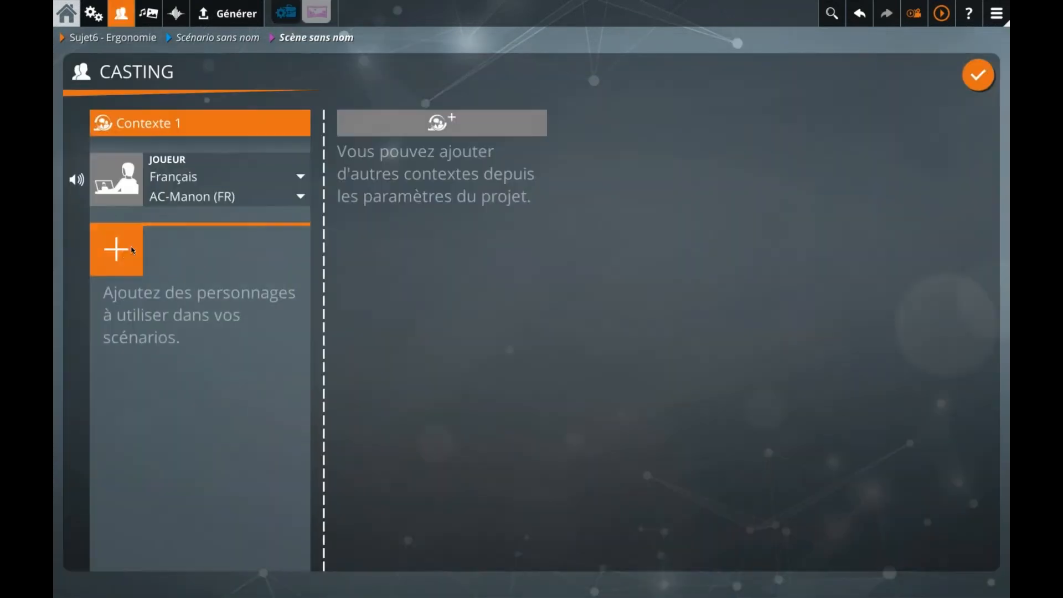
{"action": "left_click", "coordinate": [123, 251]}
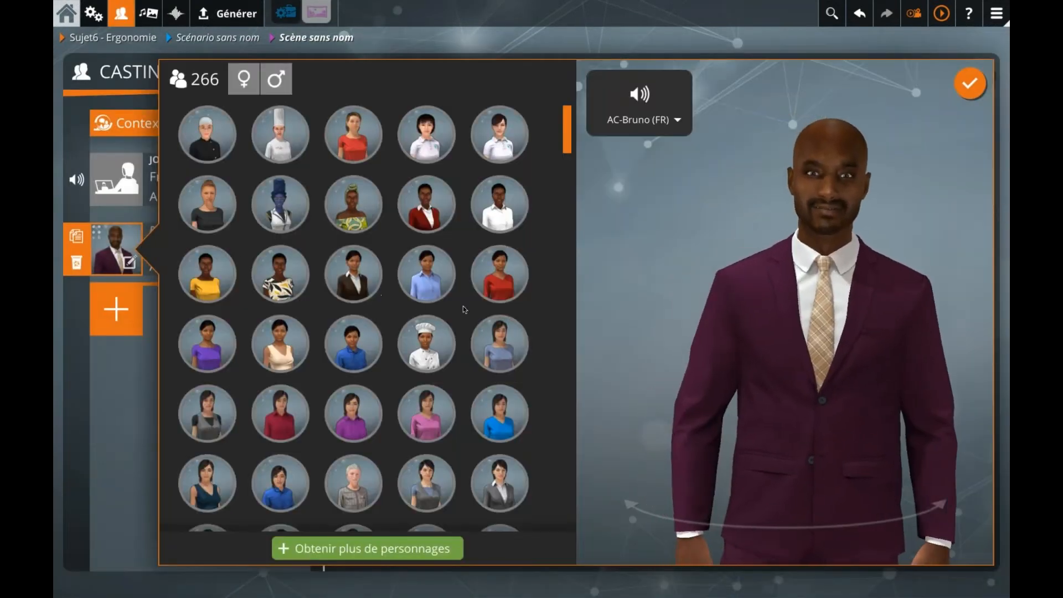
{"action": "left_click", "coordinate": [498, 275]}
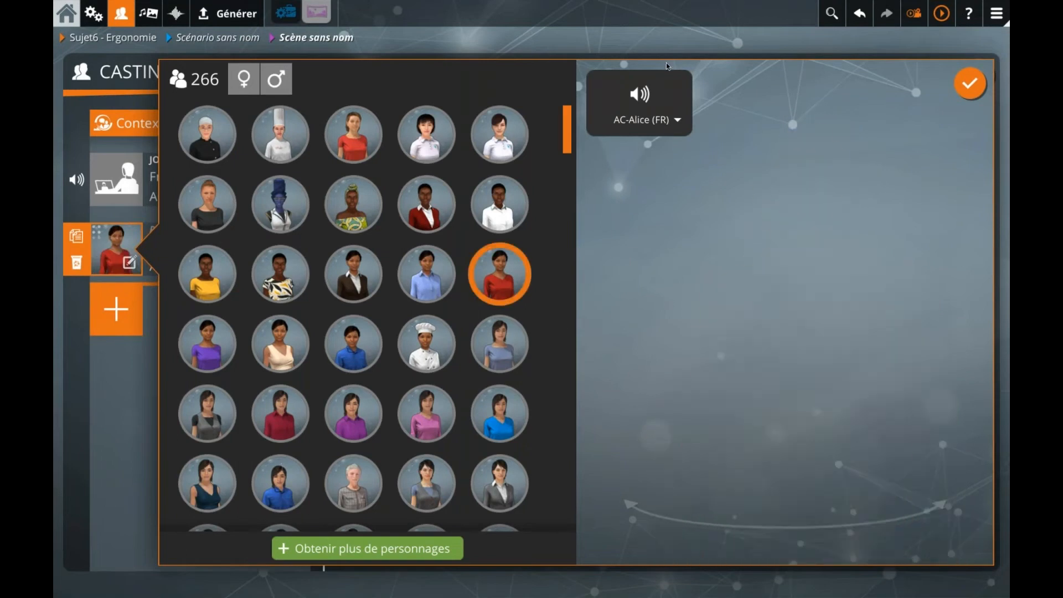
{"action": "left_click", "coordinate": [669, 49]}
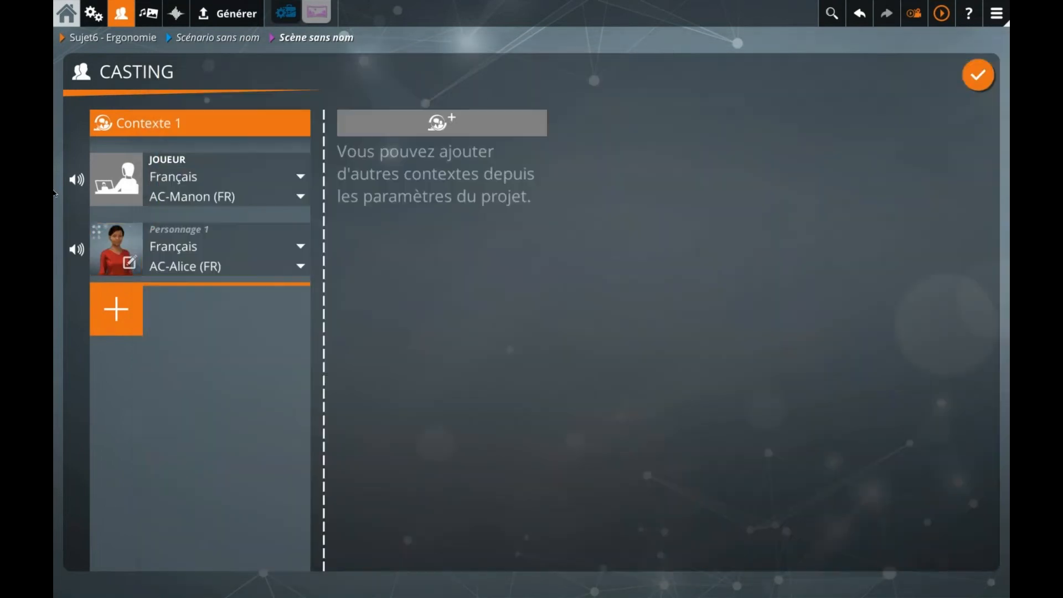
Name the new casting character "Coach", place it in the scene's central slot and close the scene configuration
{"action": "left_click", "coordinate": [192, 232]}
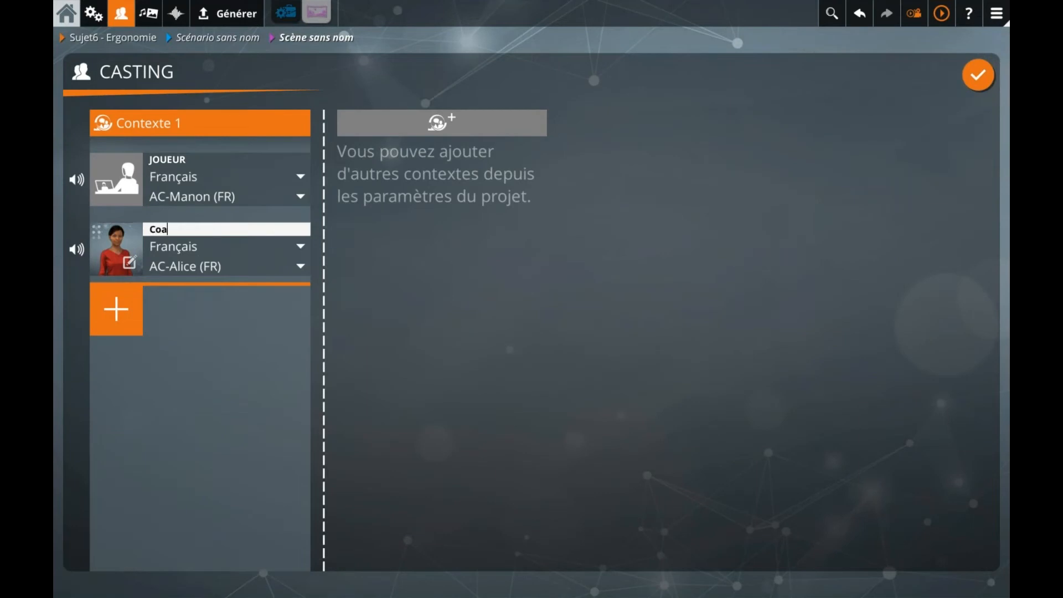
{"action": "key", "text": "Return"}
{"action": "left_click", "coordinate": [577, 49]}
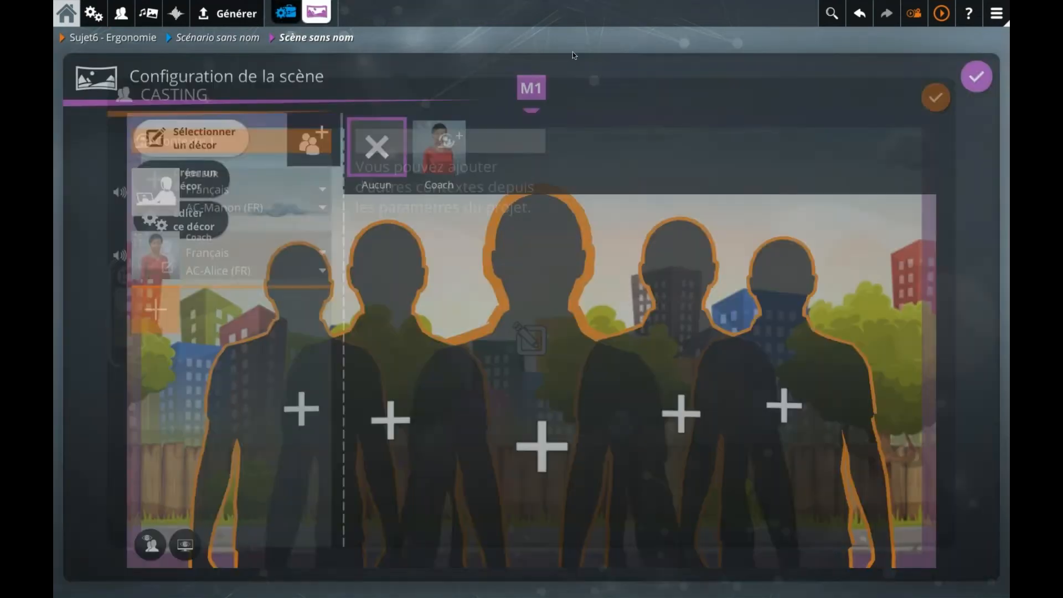
{"action": "left_click", "coordinate": [431, 162]}
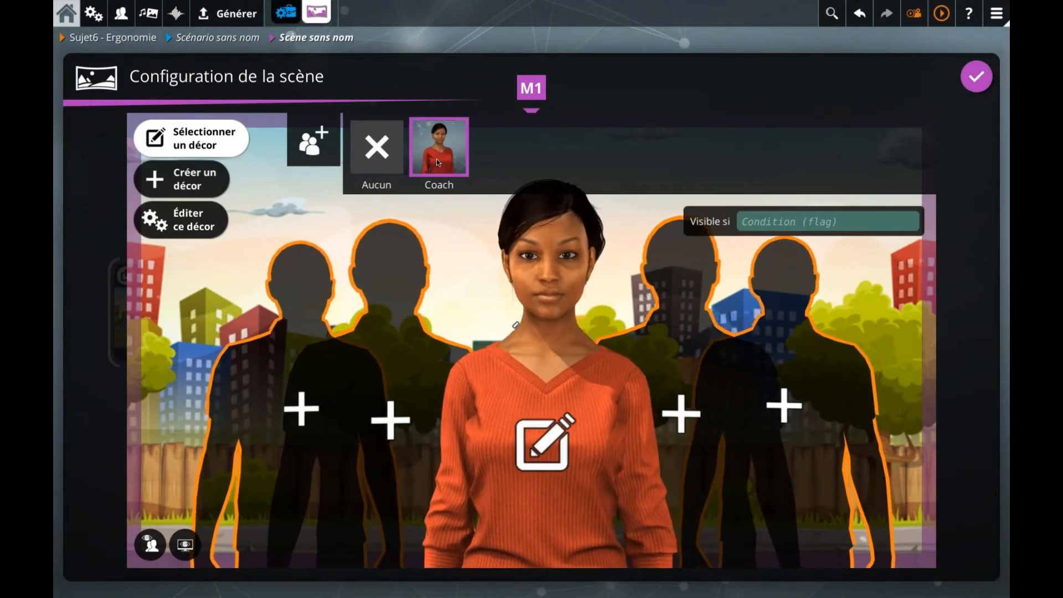
{"action": "left_click", "coordinate": [576, 46]}
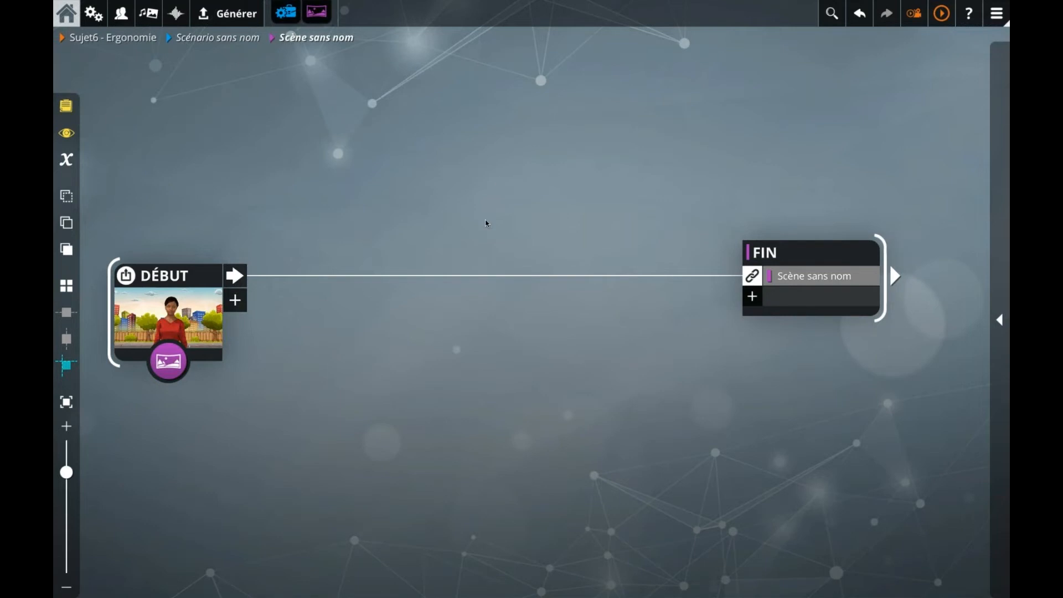
Insert a PARLER block after the DÉBUT block and shift it slightly further along the link to FIN
{"action": "left_click", "coordinate": [201, 312]}
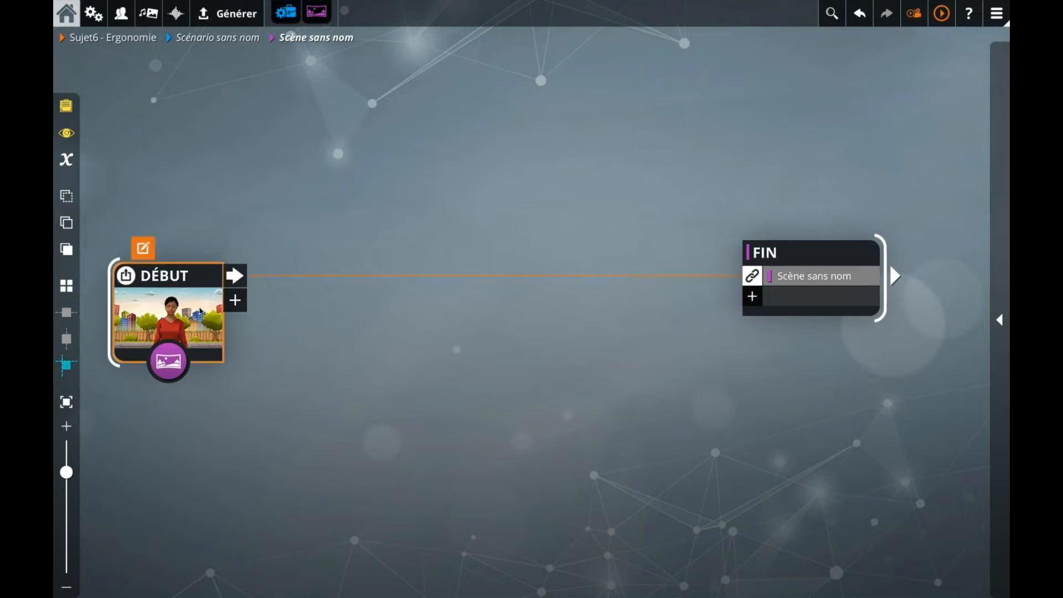
{"action": "key", "text": "space"}
{"action": "type", "text": "p"}
{"action": "key", "text": "Return"}
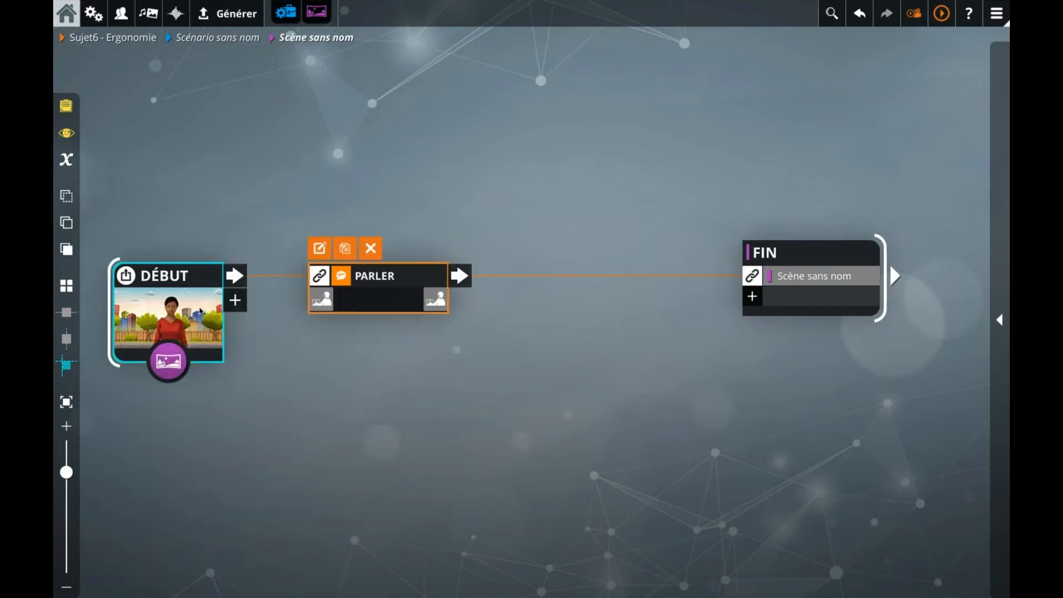
{"action": "left_click_drag", "start_coordinate": [416, 294], "coordinate": [421, 295]}
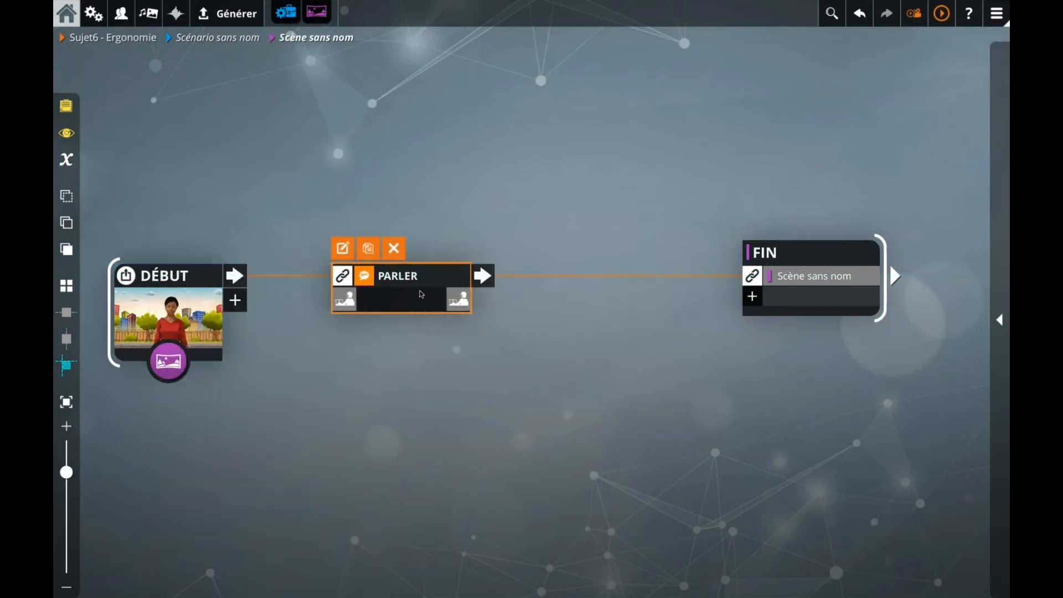
Open the PARLER block, make Coach the speaker and enter the first line "Bienvenue dans ce scénario."
{"action": "double_click", "coordinate": [409, 288]}
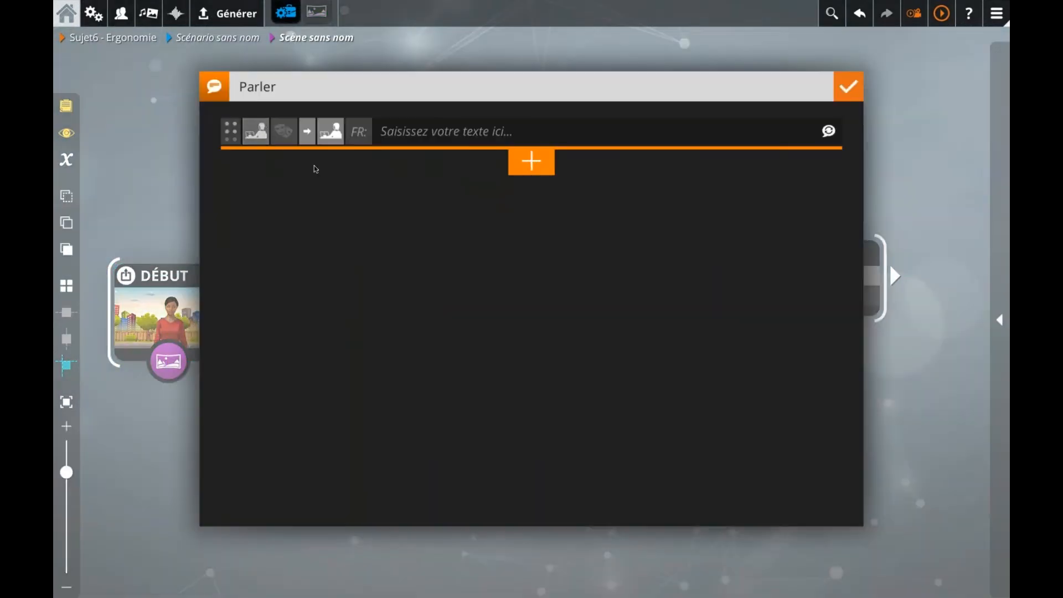
{"action": "left_click", "coordinate": [330, 178]}
{"action": "left_click", "coordinate": [395, 131]}
{"action": "type", "text": "V"}
{"action": "key", "text": "BackSpace"}
{"action": "type", "text": "Bienvenue dans ce scénario."}
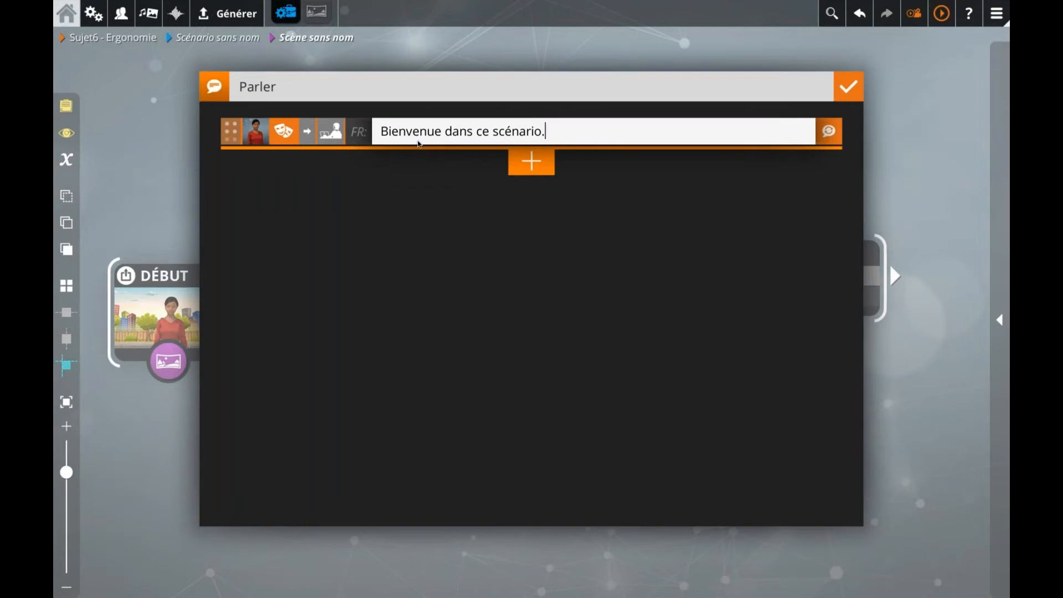
Add a second line reading "Les règles sont simples, nous allons aborder le sujet de l'ergonomie."
{"action": "left_click", "coordinate": [546, 172]}
{"action": "type", "text": "Les règles sont"}
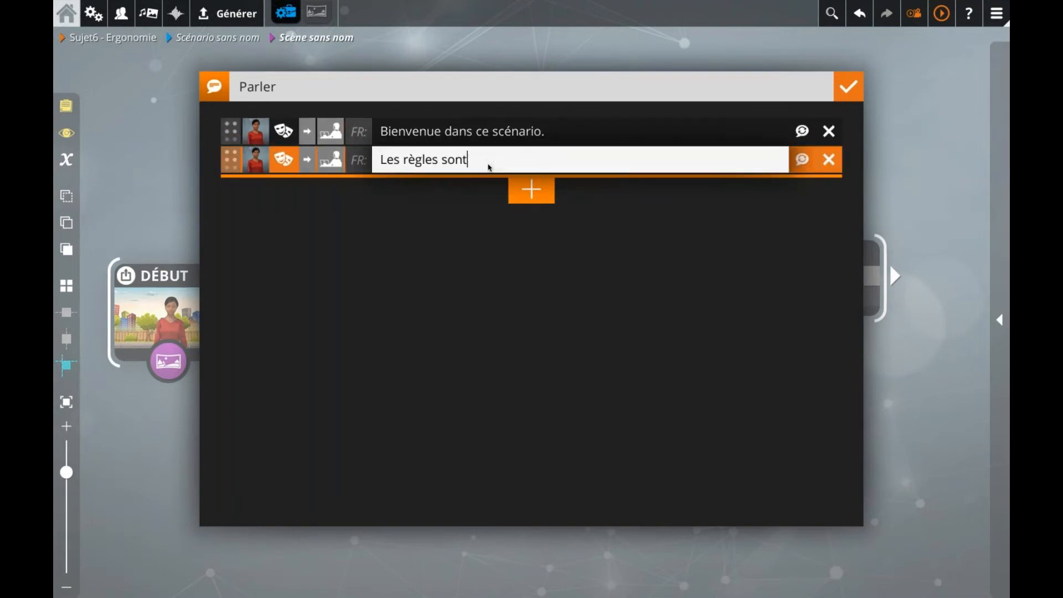
{"action": "type", "text": " simples, nous allons aborder le sujet de l'ergonomie."}
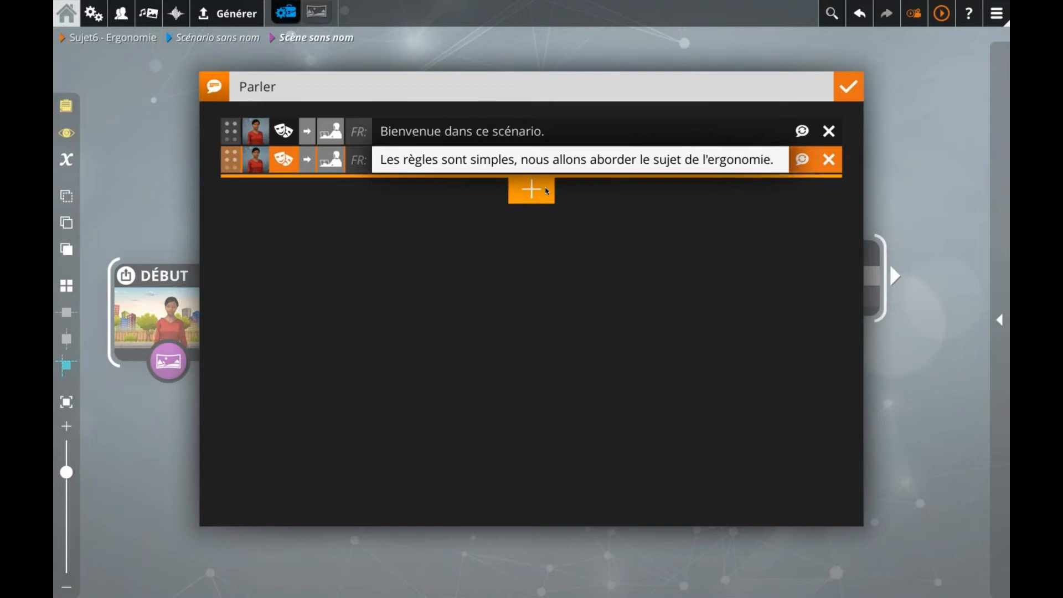
Add a third line reading "Dans la suite du scénario, tu pourras trouver des erreurs et recevoir des informations sur deux sujets :"
{"action": "left_click", "coordinate": [529, 190]}
{"action": "type", "text": "Dans le"}
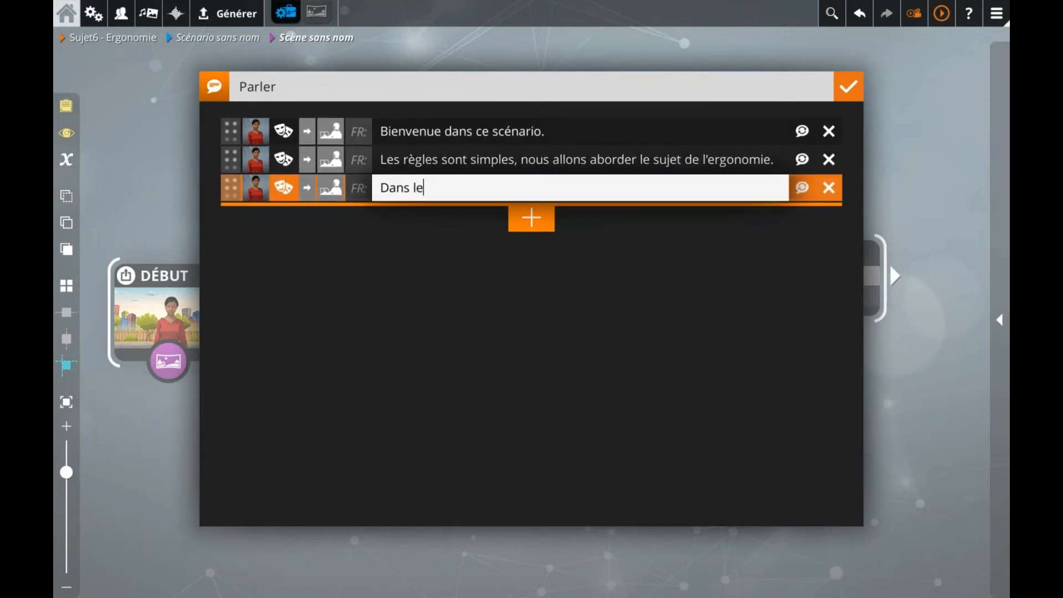
{"action": "key", "text": "BackSpace"}
{"action": "type", "text": "a suite du scén"}
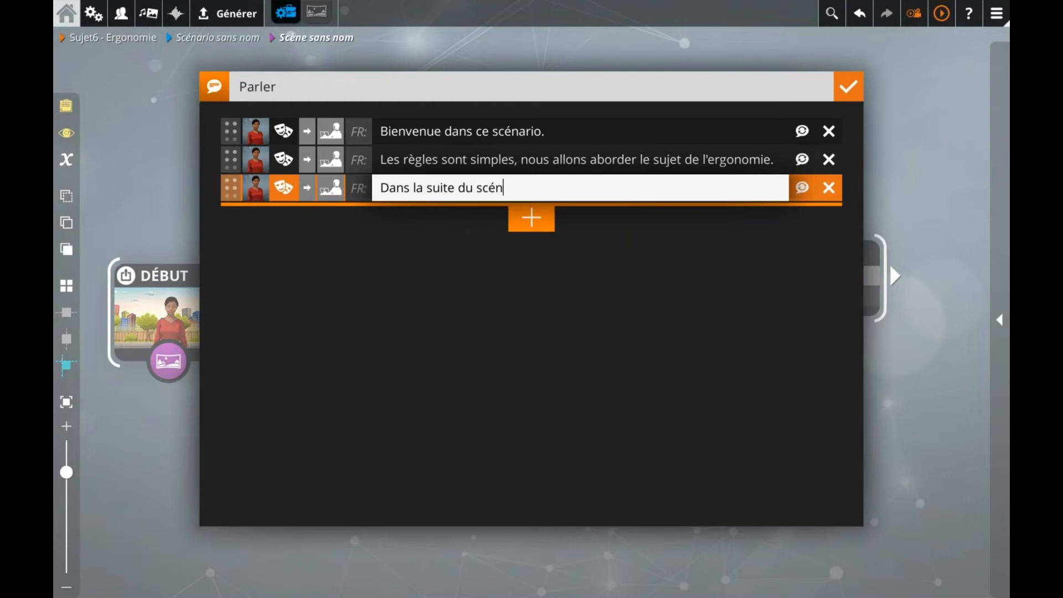
{"action": "type", "text": "ario, tu purrras trouver des err"}
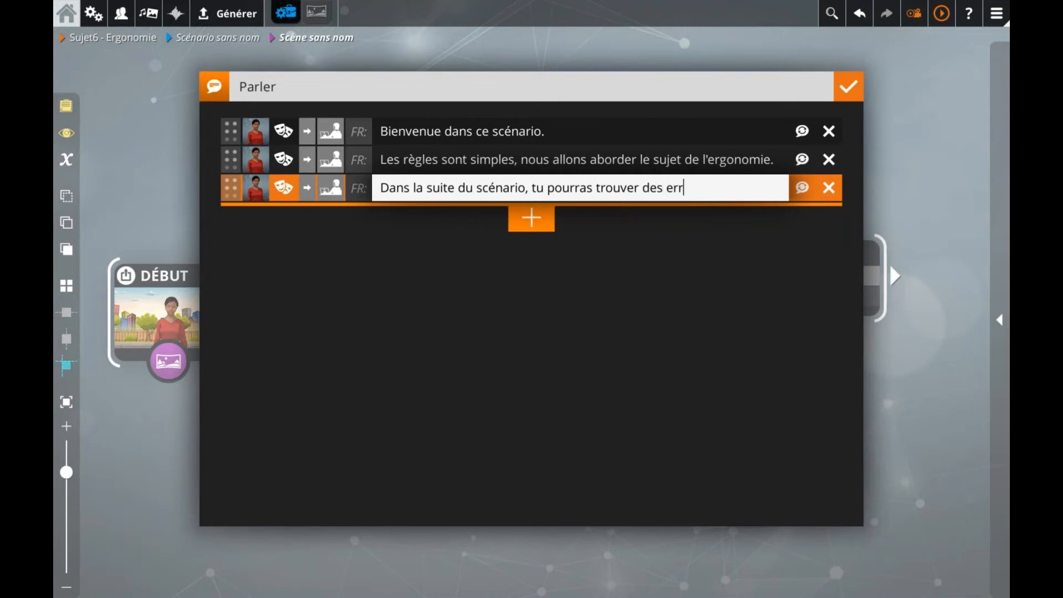
{"action": "type", "text": "eurs et recevoir des informations"}
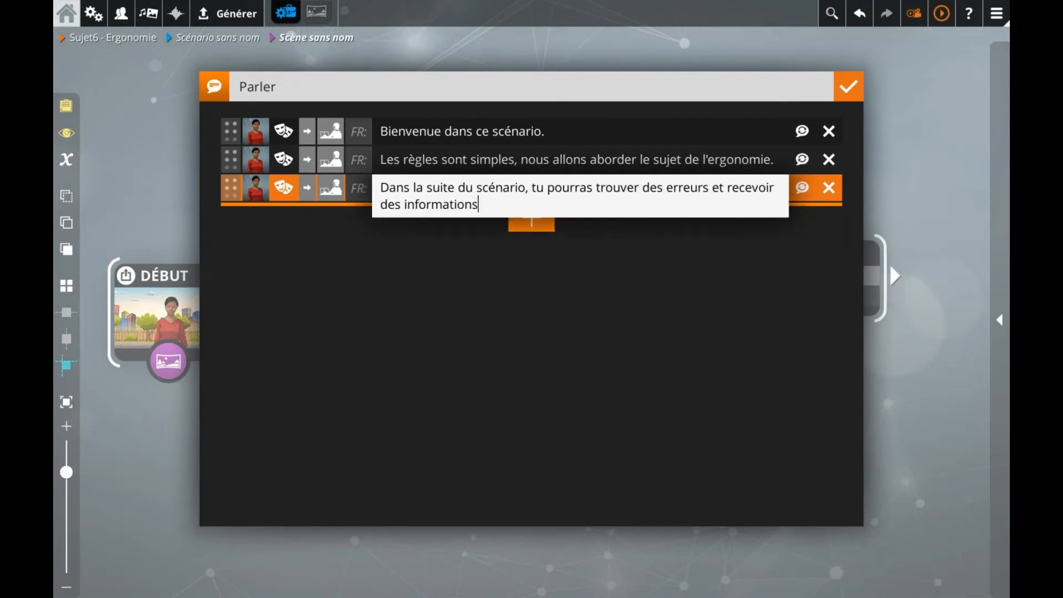
{"action": "type", "text": " sur deux sujets :"}
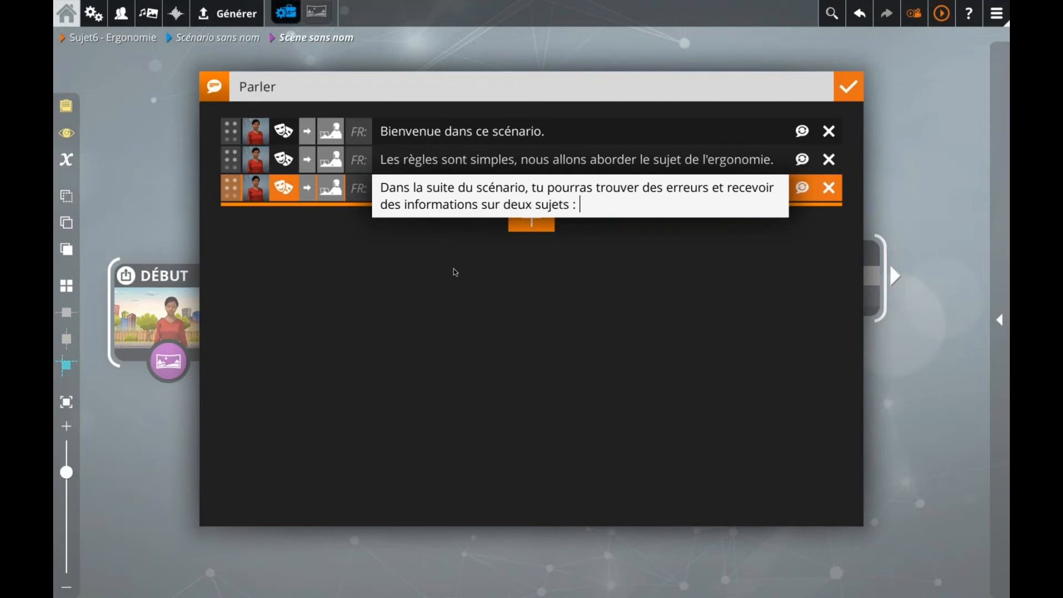
Add a fourth line to the Coach's dialogue reading "l'ergonomie au poste de travail"
{"action": "left_click", "coordinate": [531, 224]}
{"action": "left_click", "coordinate": [478, 211]}
{"action": "type", "text": "le"}
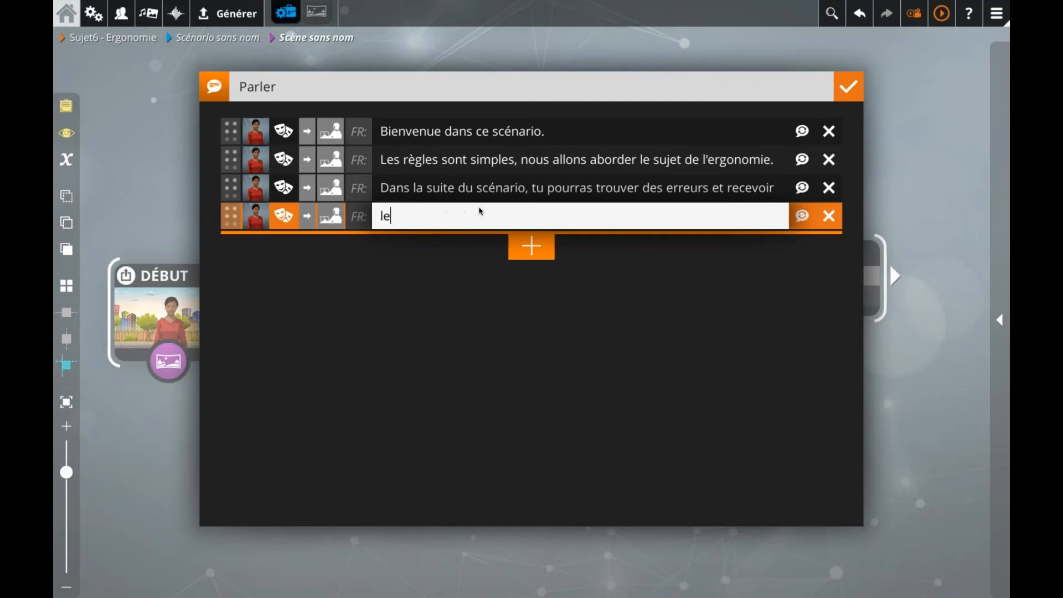
{"action": "type", "text": "rog"}
{"action": "key", "text": "BackSpace"}
{"action": "key", "text": "BackSpace"}
{"action": "type", "text": "goni"}
{"action": "type", "text": "mie"}
{"action": "type", "text": " au poste de travail"}
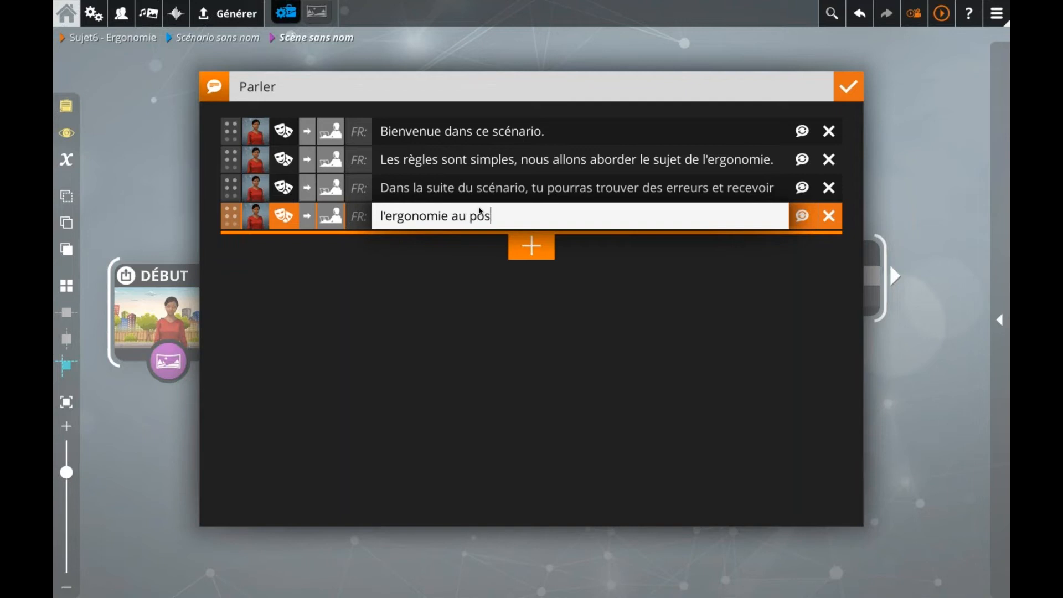
Add a fifth line reading "les problématiques liées au poignet", and append an empty line after it
{"action": "left_click", "coordinate": [536, 261]}
{"action": "left_click", "coordinate": [399, 240]}
{"action": "type", "text": "les problématiques liées au poignet"}
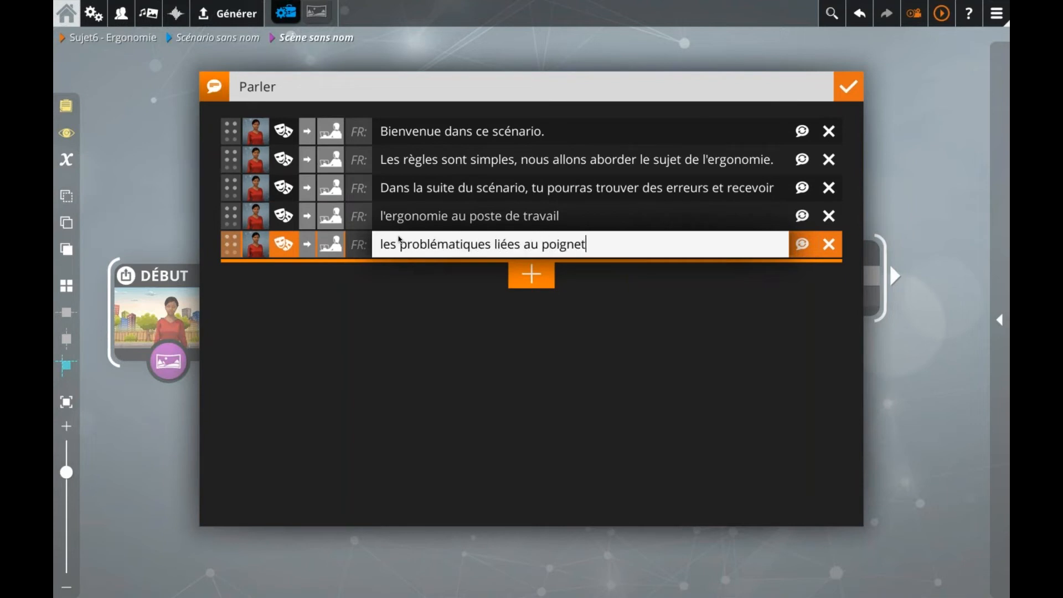
{"action": "left_click", "coordinate": [532, 272]}
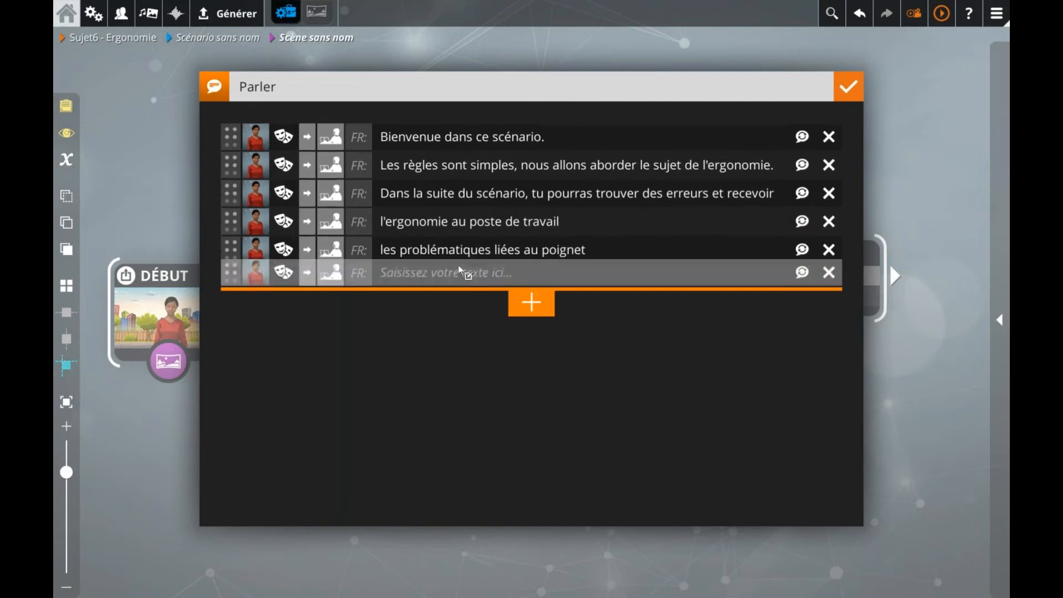
Add a last line to the Coach's dialogue reading "A toi de jouer !" and validate the Parler block
{"action": "type", "text": "A toi de jouer !"}
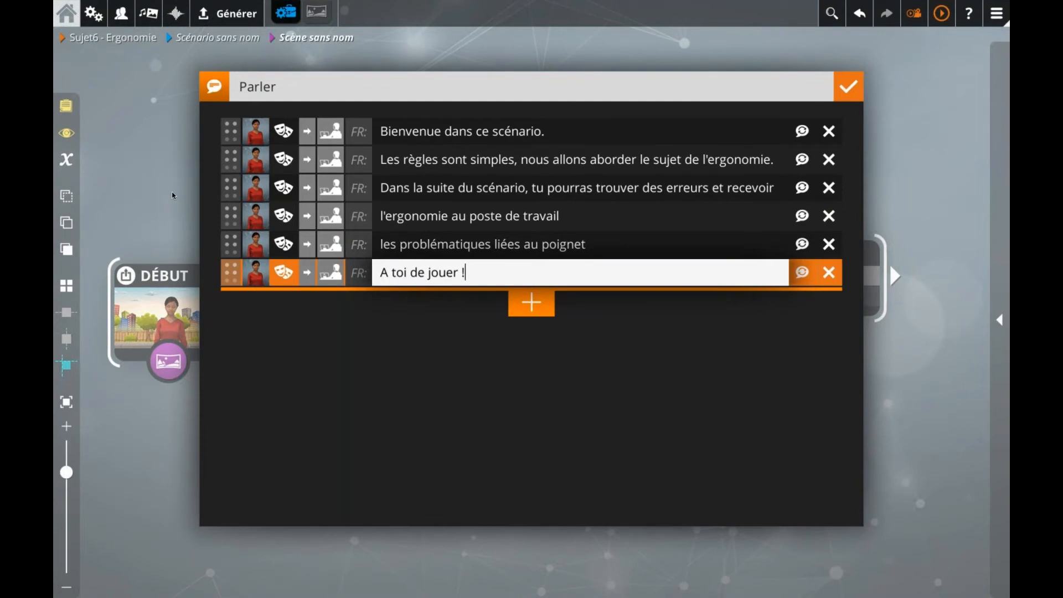
{"action": "key", "text": "Return"}
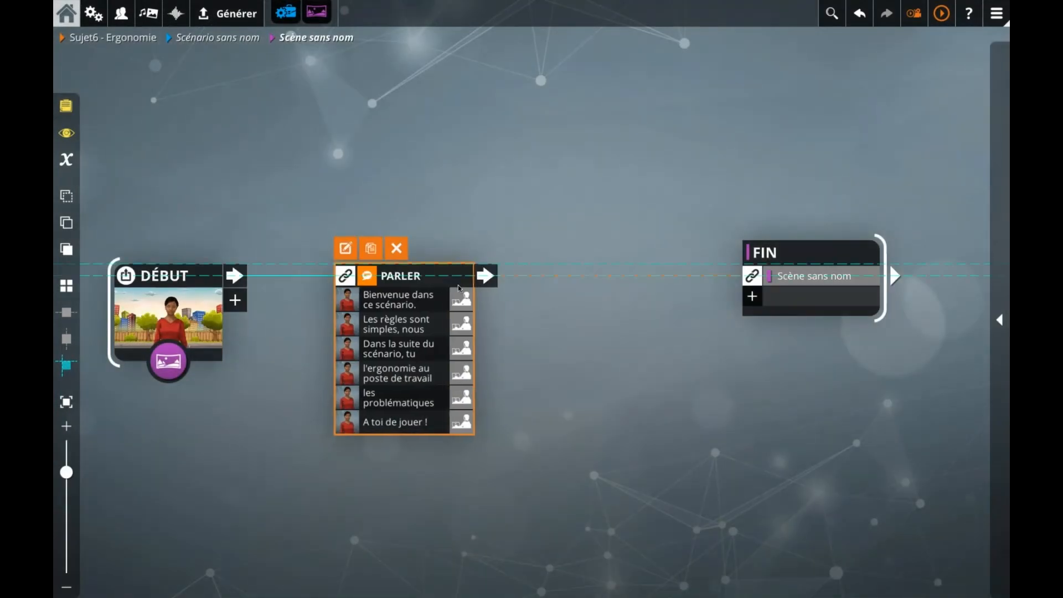
{"action": "left_click", "coordinate": [500, 235]}
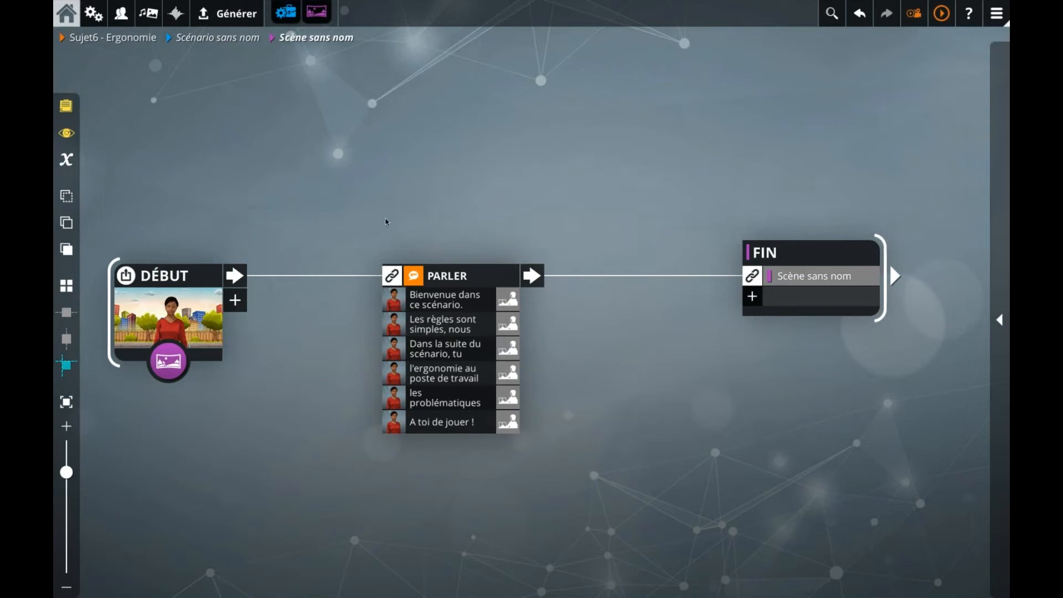
Return to the scenario level and name the first scene Introduction
{"action": "left_click", "coordinate": [248, 40]}
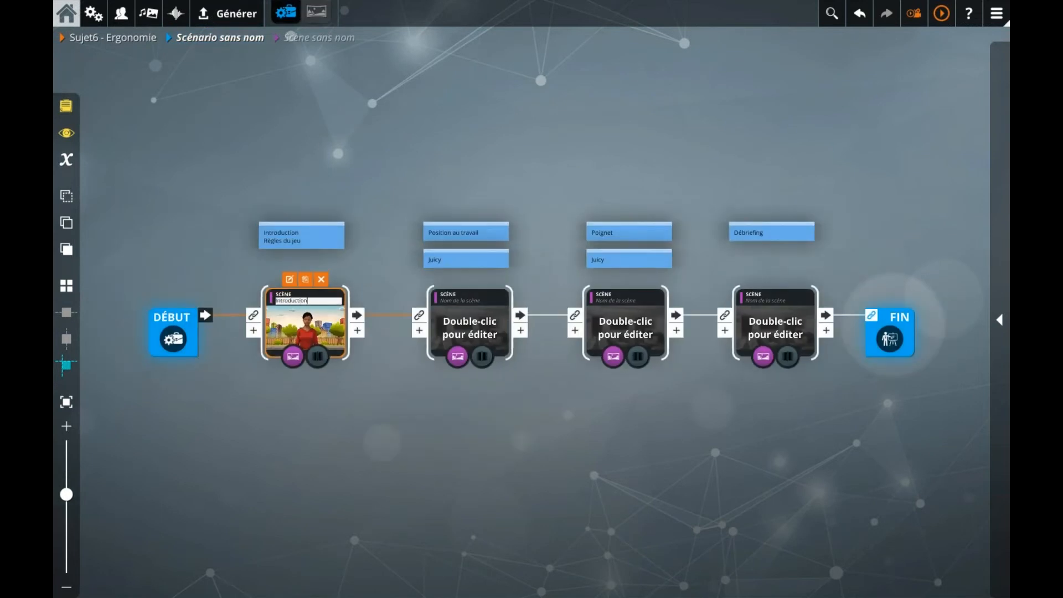
{"action": "key", "text": "Return"}
{"action": "left_click", "coordinate": [402, 368]}
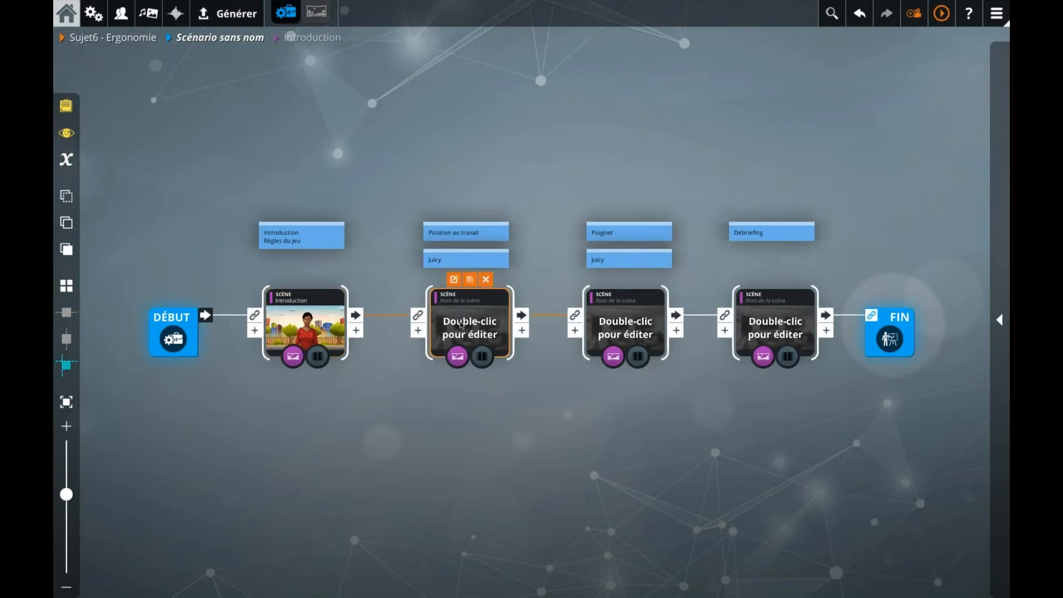
Open the second scene's configuration and use the city park Background image as its backdrop
{"action": "double_click", "coordinate": [461, 325]}
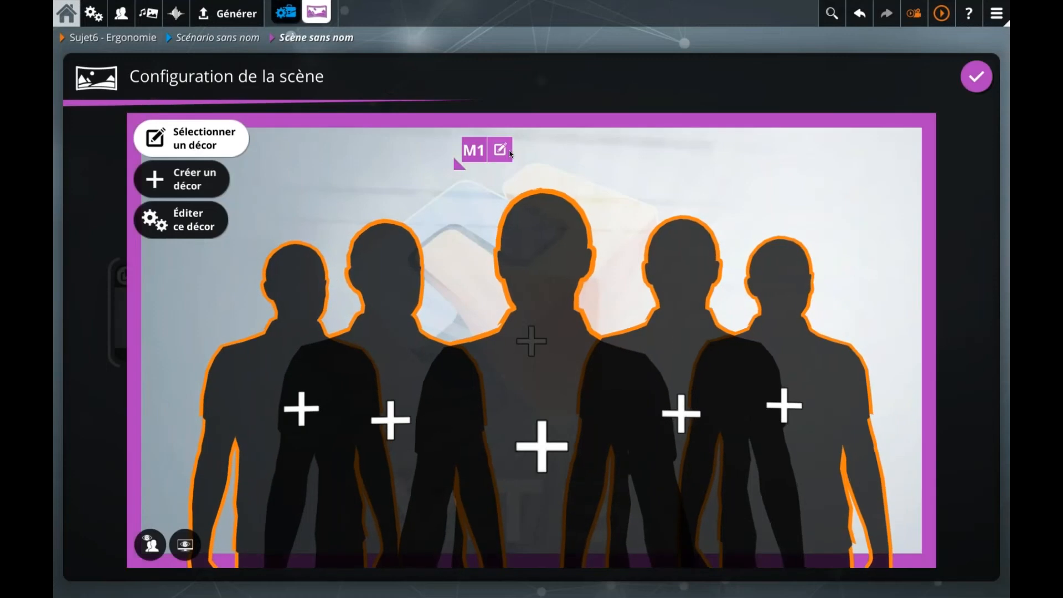
{"action": "left_click", "coordinate": [502, 151]}
{"action": "double_click", "coordinate": [582, 282]}
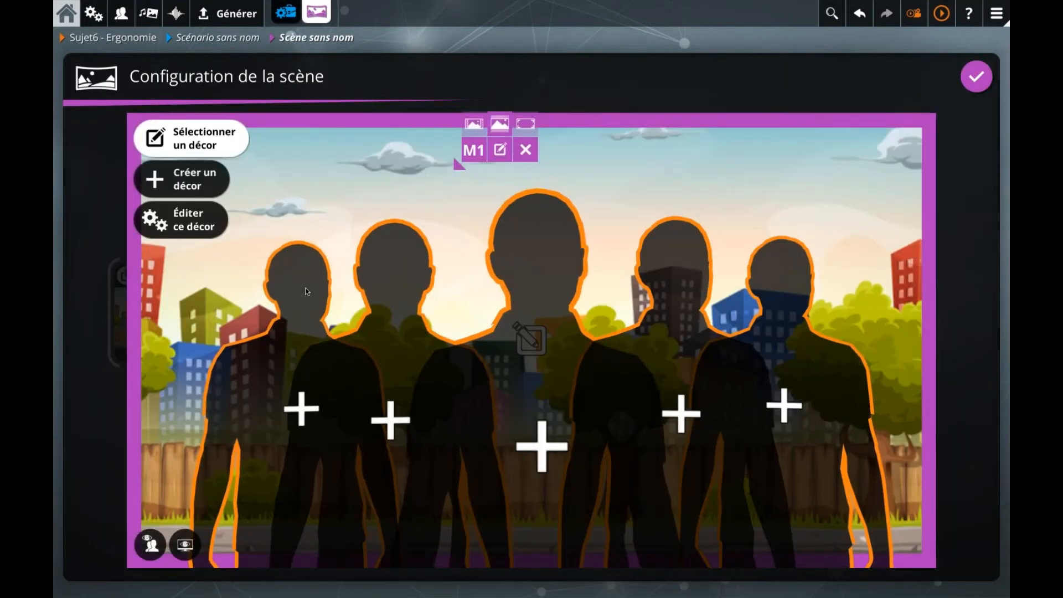
Place the Coach character in the second slot from the left and close the scene configuration
{"action": "left_click", "coordinate": [341, 276]}
{"action": "left_click", "coordinate": [436, 161]}
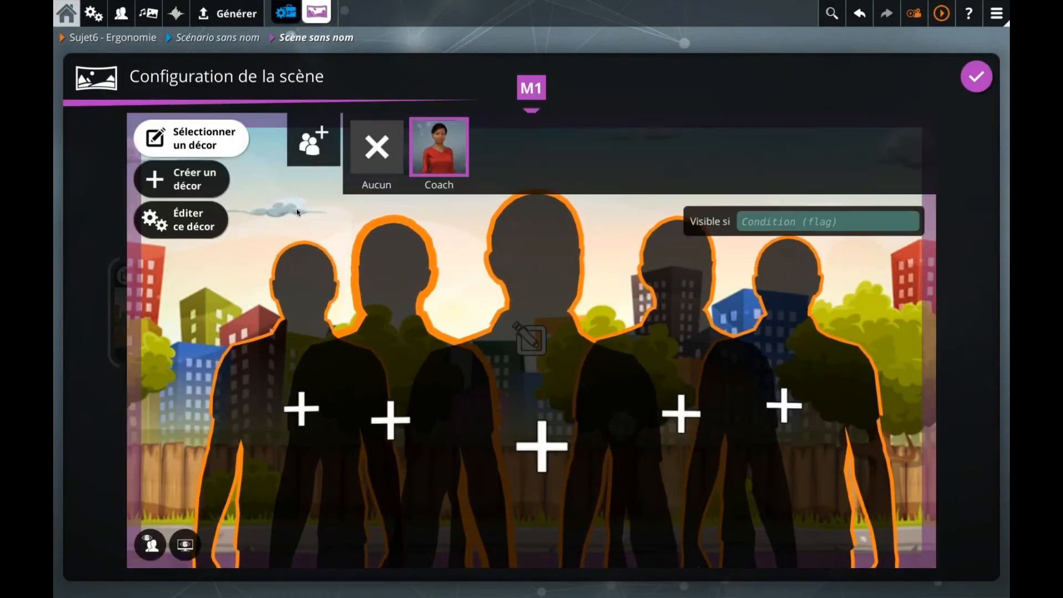
{"action": "left_click", "coordinate": [296, 213]}
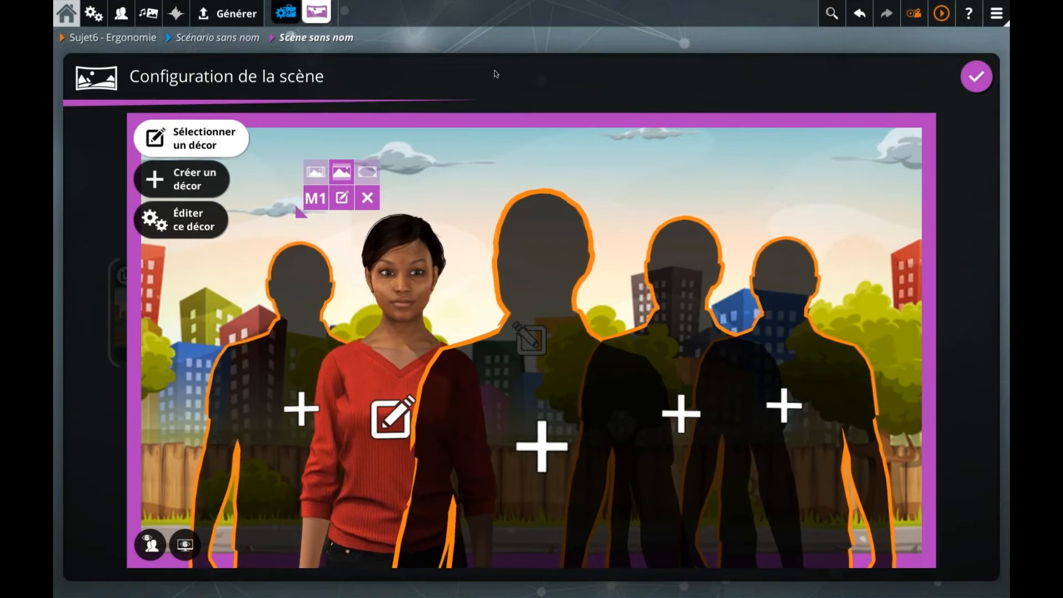
{"action": "key", "text": "Escape"}
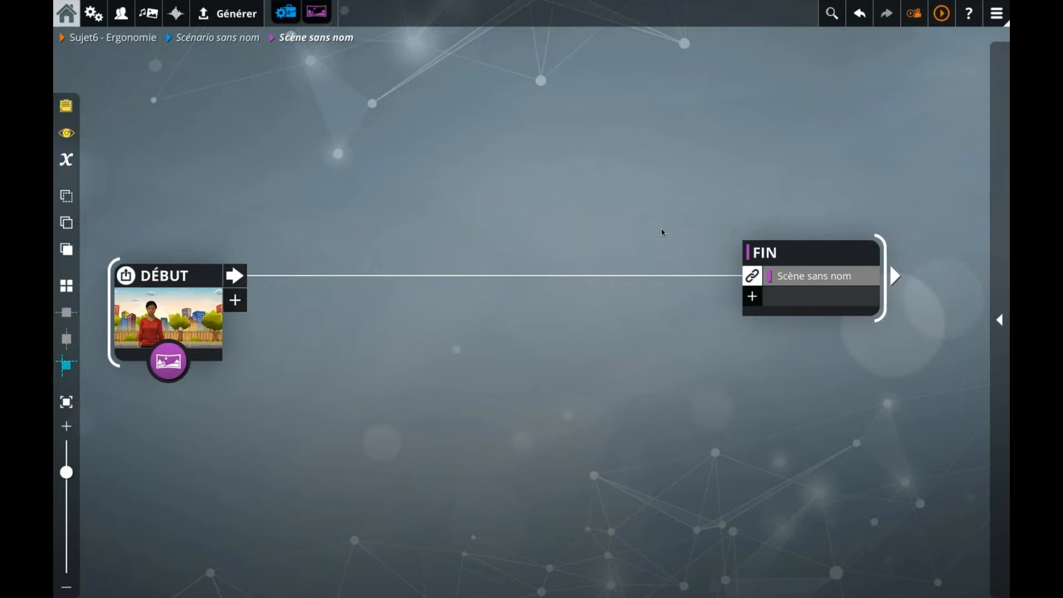
Insert a Zones cliquables block on the link between DÉBUT and FIN and open it for editing
{"action": "left_click", "coordinate": [172, 318]}
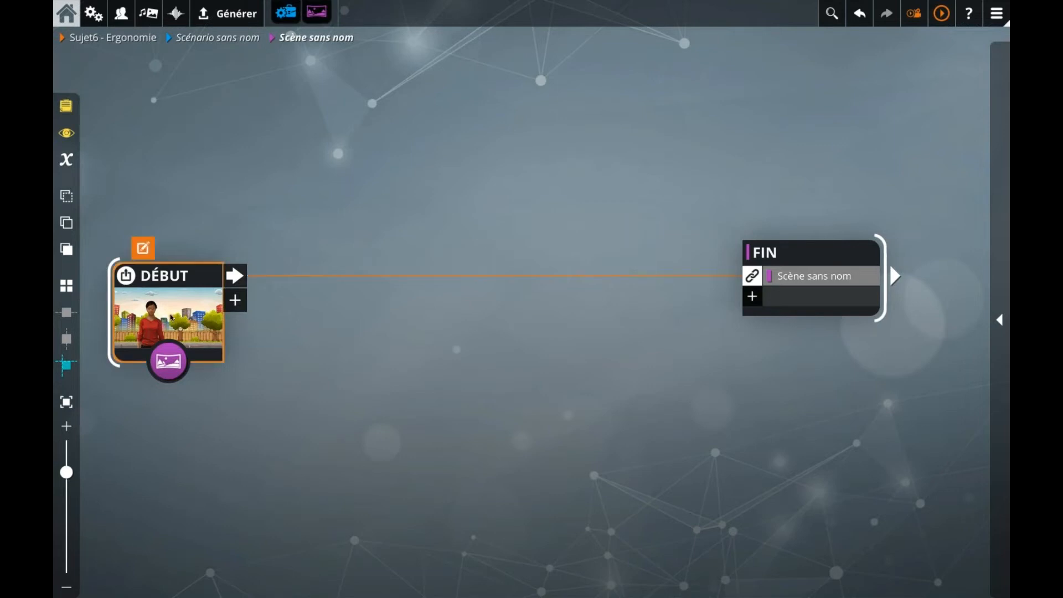
{"action": "type", "text": "zo"}
{"action": "key", "text": "Return"}
{"action": "left_click_drag", "start_coordinate": [387, 281], "coordinate": [543, 277]}
{"action": "double_click", "coordinate": [543, 284]}
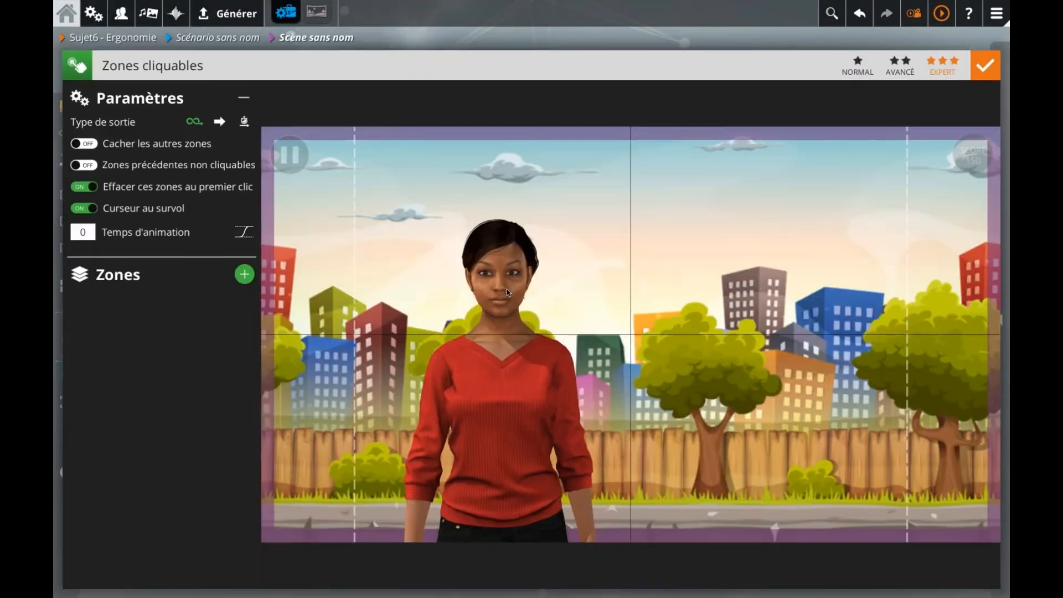
Add a clickable zone named Image
{"action": "left_click", "coordinate": [244, 274]}
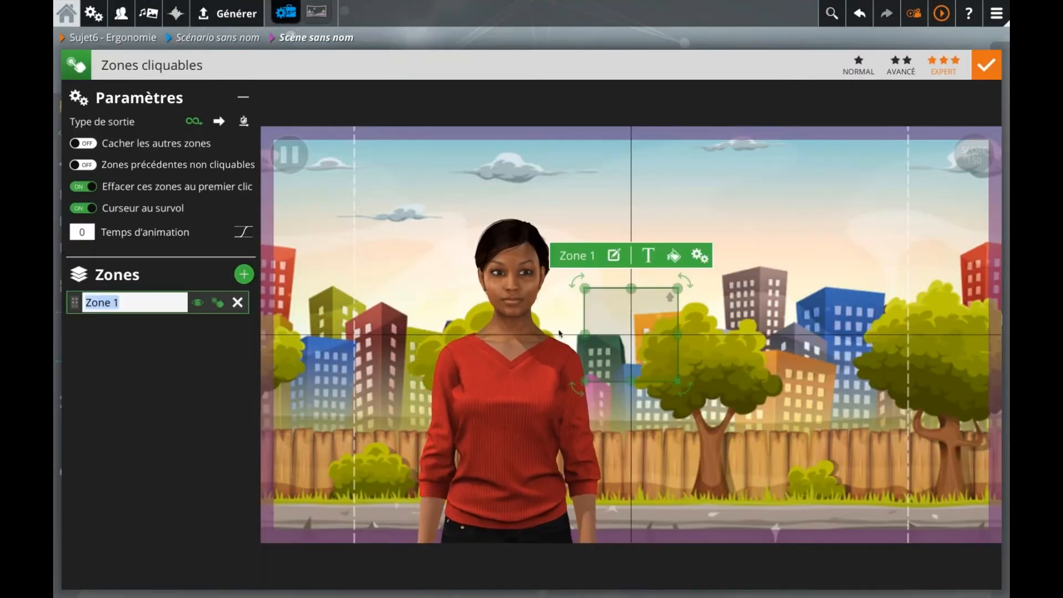
{"action": "type", "text": "EMplacemen"}
{"action": "key", "text": "BackSpace"}
{"action": "key", "text": "BackSpace"}
{"action": "key", "text": "BackSpace"}
{"action": "key", "text": "BackSpace"}
{"action": "key", "text": "BackSpace"}
{"action": "key", "text": "BackSpace"}
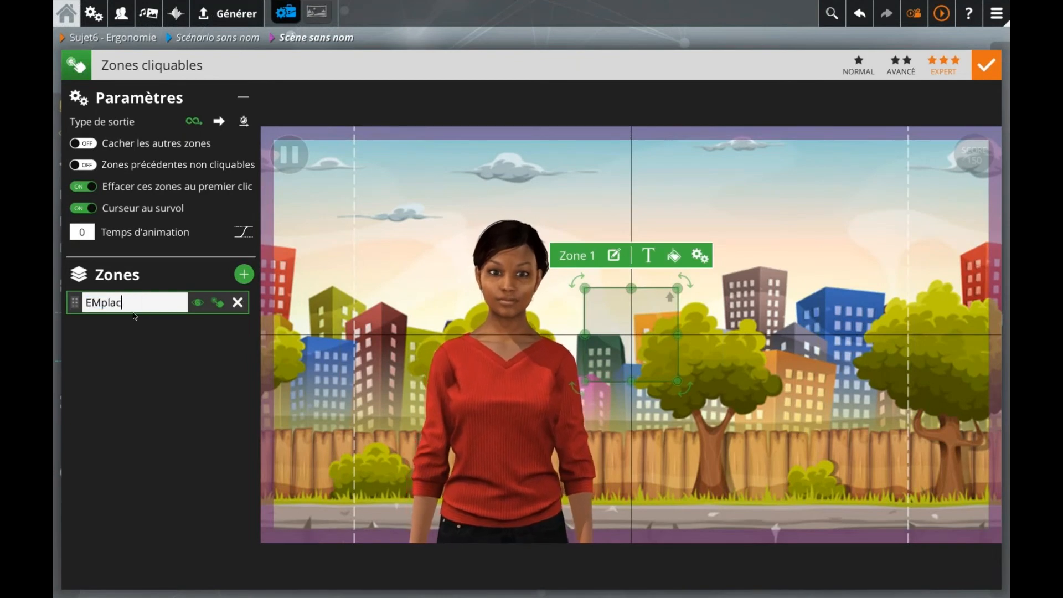
{"action": "key", "text": "BackSpace"}
{"action": "key", "text": "BackSpace"}
{"action": "key", "text": "BackSpace"}
{"action": "key", "text": "BackSpace"}
{"action": "type", "text": "Image"}
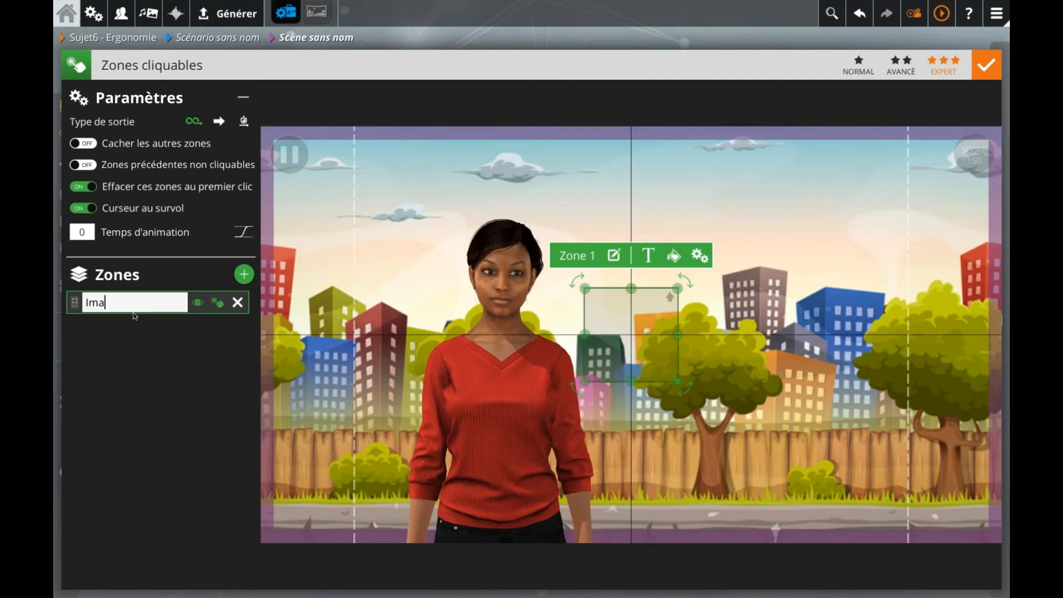
{"action": "key", "text": "Return"}
Assign the 7erreurs media to the Image zone
{"action": "left_click_drag", "start_coordinate": [617, 261], "coordinate": [641, 262]}
{"action": "left_click", "coordinate": [638, 257]}
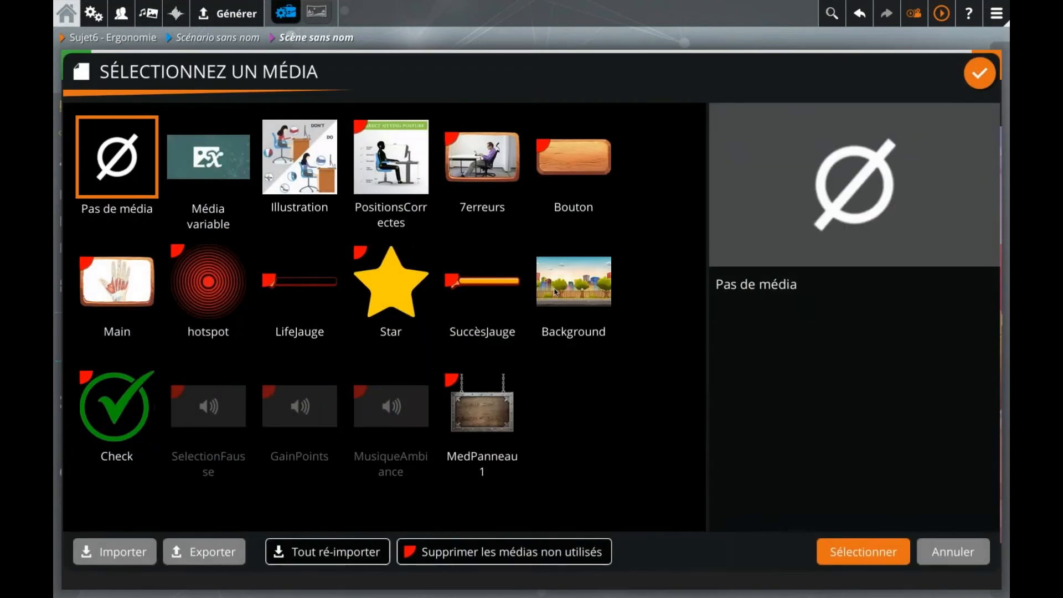
{"action": "double_click", "coordinate": [491, 161]}
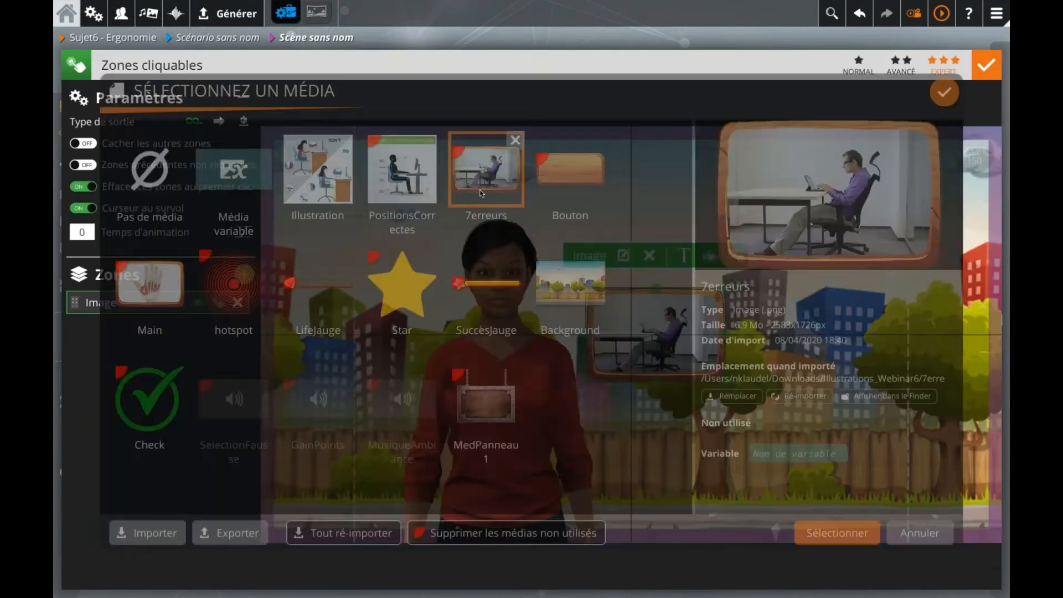
Enlarge the Image zone and position it beside the Coach in the upper right part of the scene
{"action": "left_click_drag", "start_coordinate": [726, 288], "coordinate": [844, 209]}
{"action": "left_click_drag", "start_coordinate": [587, 379], "coordinate": [444, 498]}
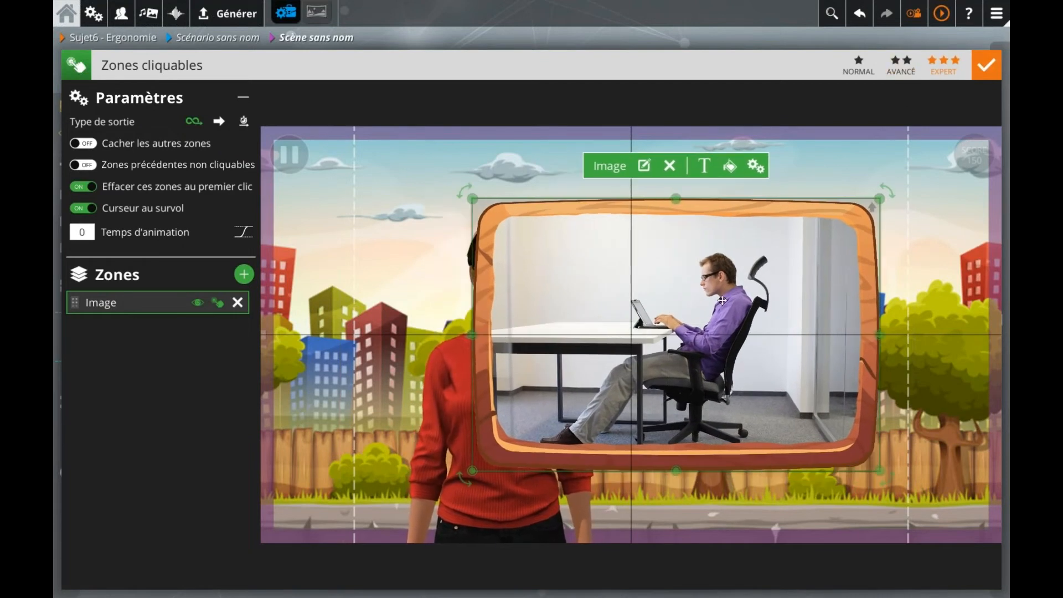
{"action": "left_click_drag", "start_coordinate": [711, 301], "coordinate": [749, 289]}
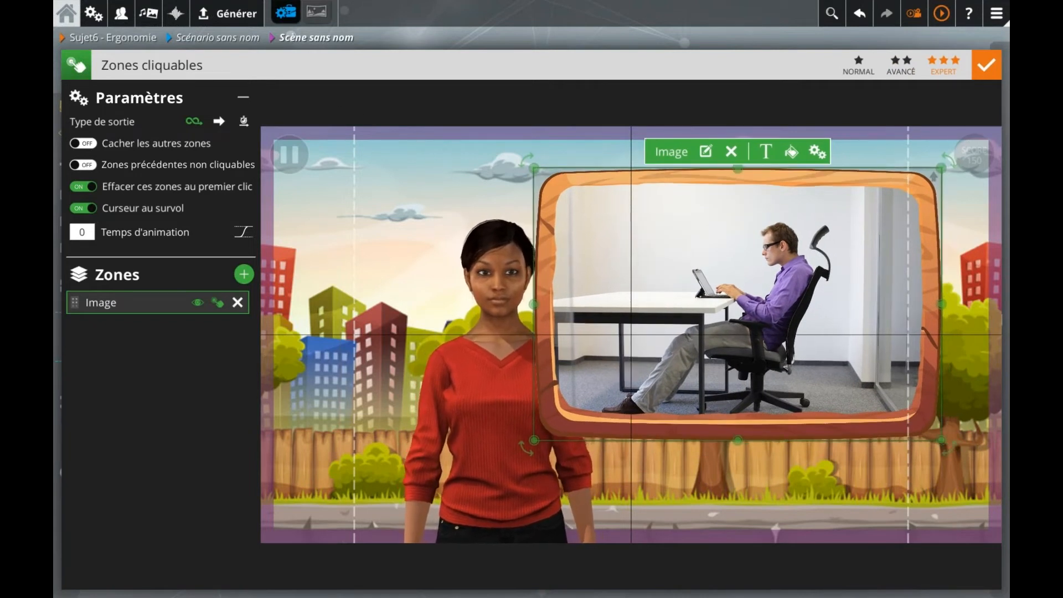
{"action": "left_click_drag", "start_coordinate": [641, 241], "coordinate": [621, 241]}
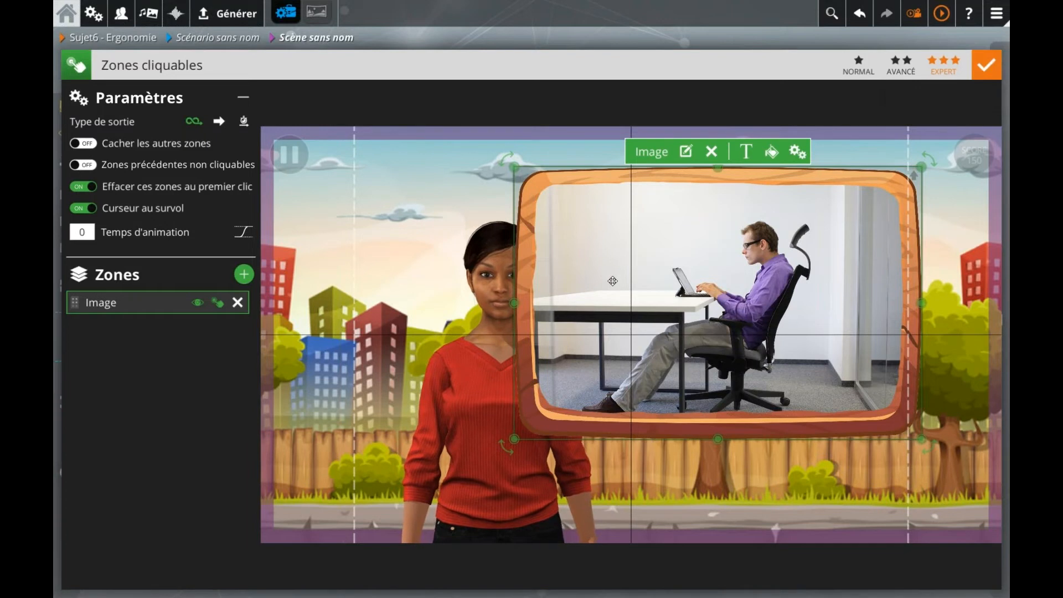
{"action": "mouse_move", "coordinate": [685, 266]}
{"action": "left_mouse_down"}
{"action": "mouse_move", "coordinate": [649, 266]}
{"action": "mouse_move", "coordinate": [668, 262]}
{"action": "left_mouse_up"}
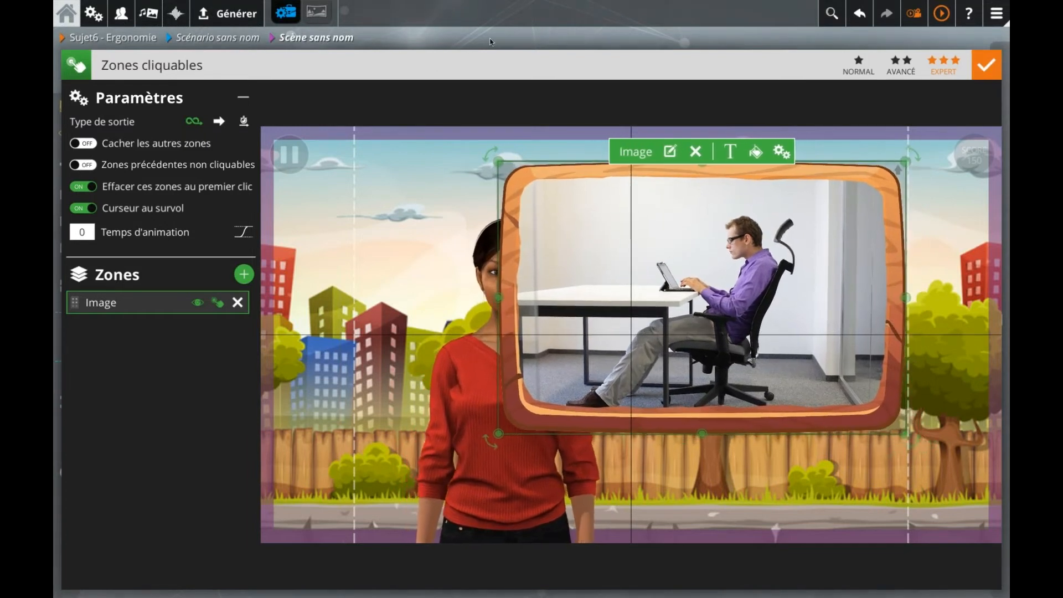
Leave the clickable zones editor and open the second scene's configuration from its DÉBUT block
{"action": "left_click", "coordinate": [317, 12]}
{"action": "double_click", "coordinate": [209, 359]}
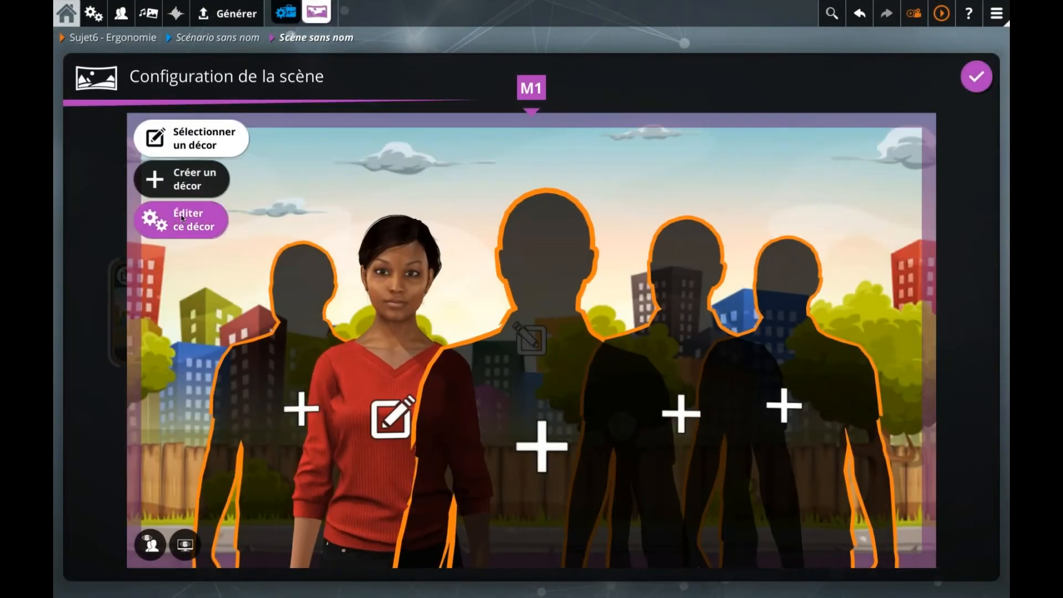
Try to customise a copy of the Défaut decor, and undo that change
{"action": "left_click", "coordinate": [182, 218]}
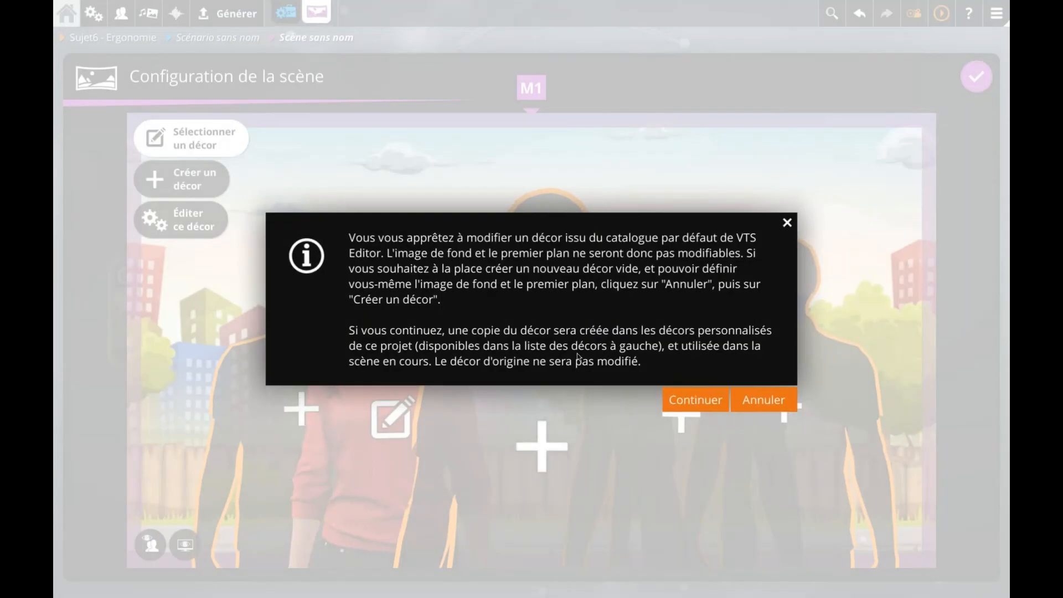
{"action": "left_click", "coordinate": [702, 399]}
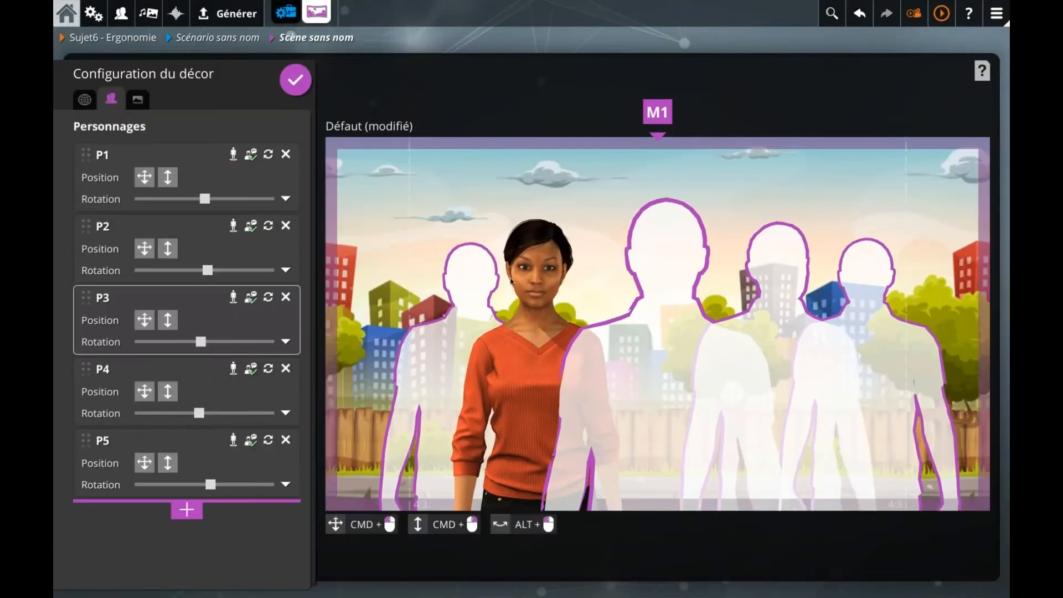
{"action": "left_click", "coordinate": [295, 80]}
{"action": "left_click", "coordinate": [202, 145]}
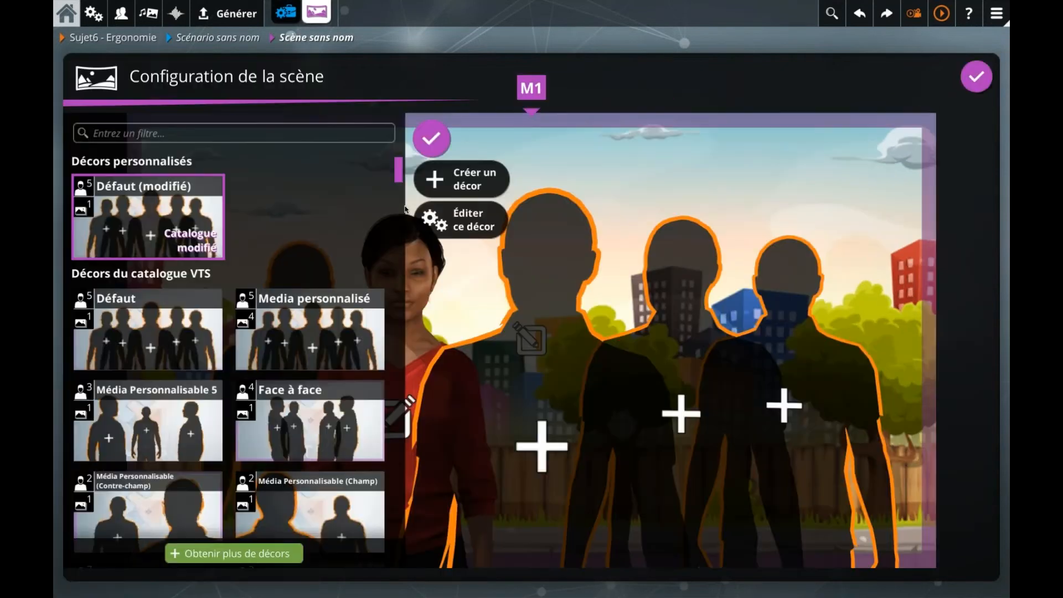
{"action": "key", "text": "ctrl+z"}
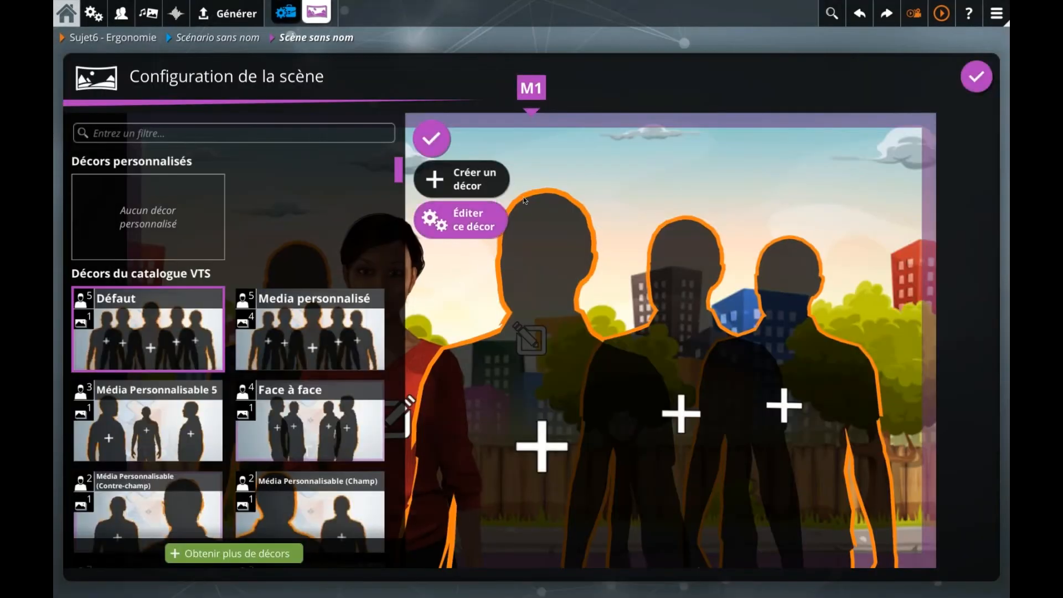
{"action": "left_click", "coordinate": [432, 138]}
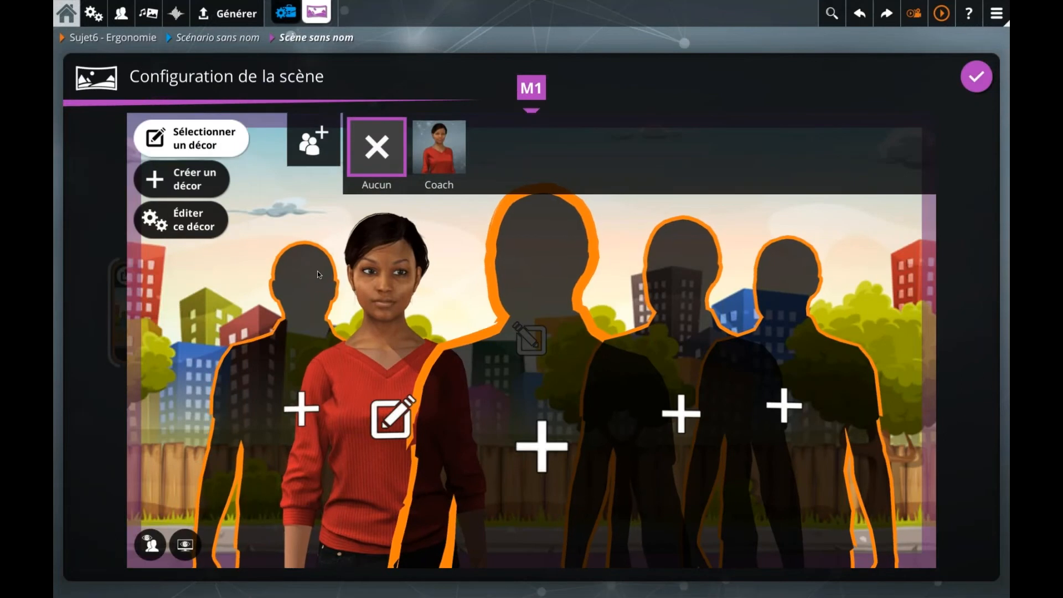
Move the Coach character to the leftmost slot and reopen the Zones cliquables block
{"action": "left_click", "coordinate": [460, 164]}
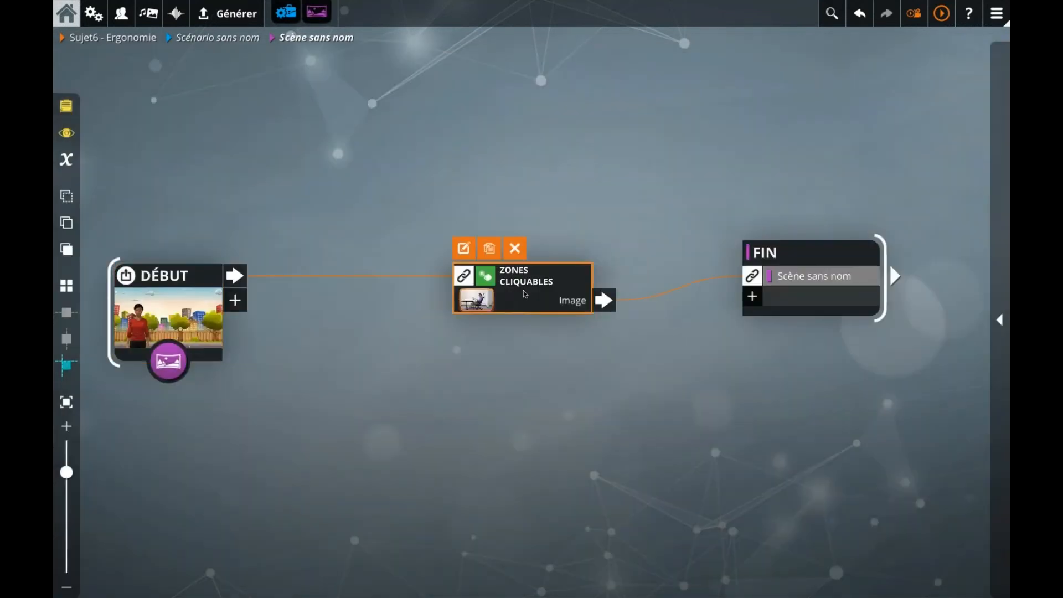
{"action": "double_click", "coordinate": [523, 290]}
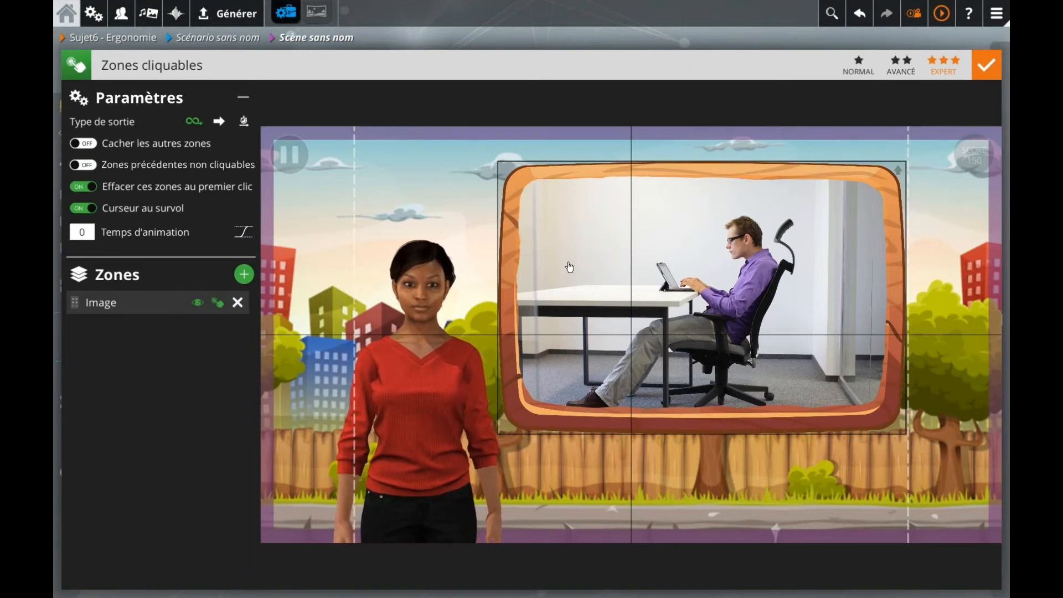
Add a second clickable zone named Background and assign the Background media to it
{"action": "left_click", "coordinate": [244, 274]}
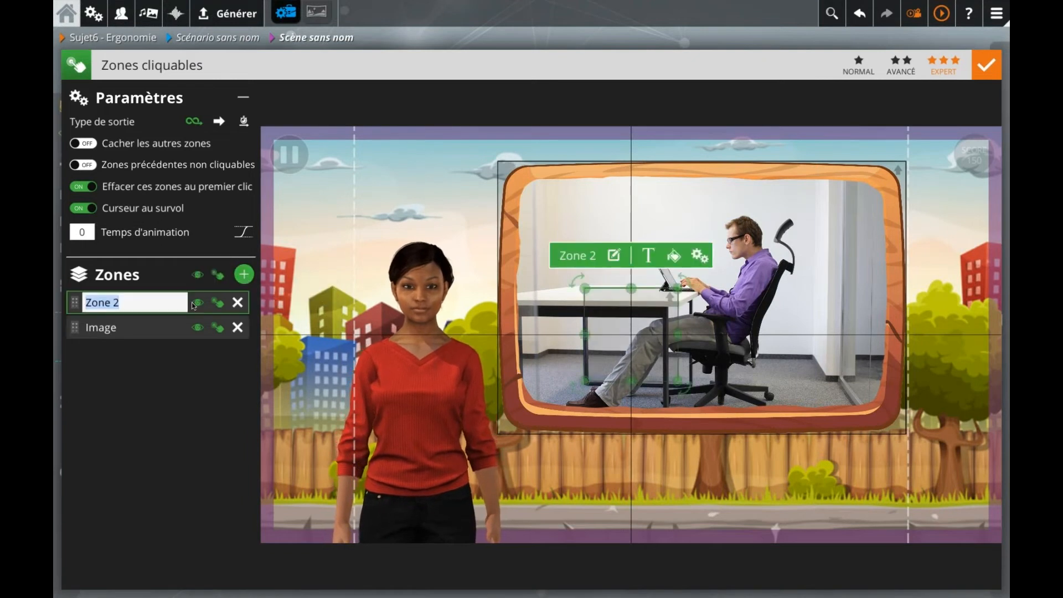
{"action": "type", "text": "Background"}
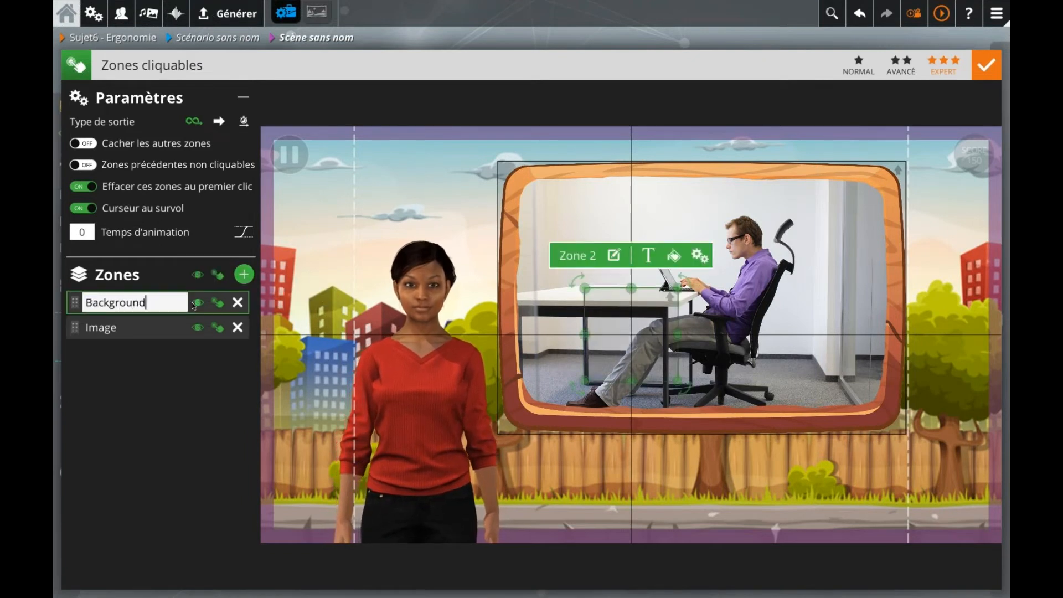
{"action": "key", "text": "Return"}
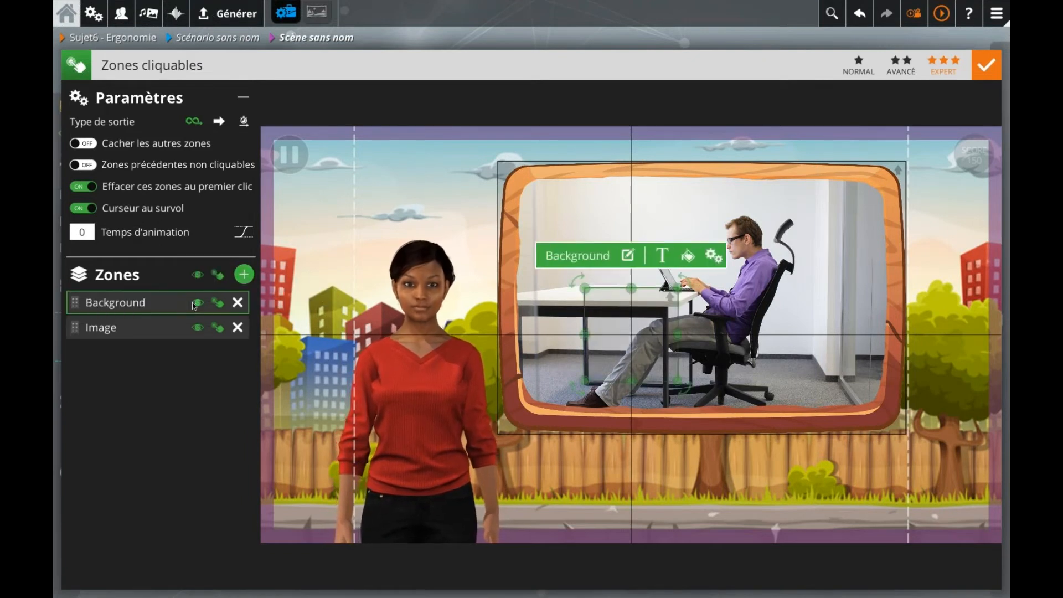
{"action": "left_click", "coordinate": [628, 255]}
{"action": "double_click", "coordinate": [597, 282]}
Stretch the Background zone over the full scene height, starting from the scene's left edge
{"action": "left_click_drag", "start_coordinate": [630, 376], "coordinate": [631, 542]}
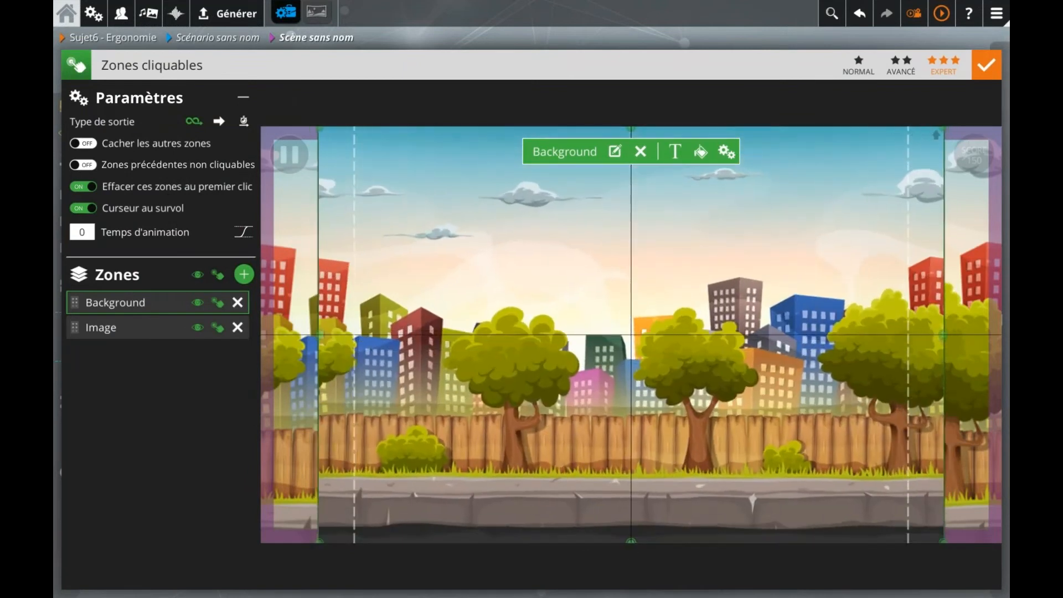
{"action": "left_click_drag", "start_coordinate": [318, 336], "coordinate": [260, 337]}
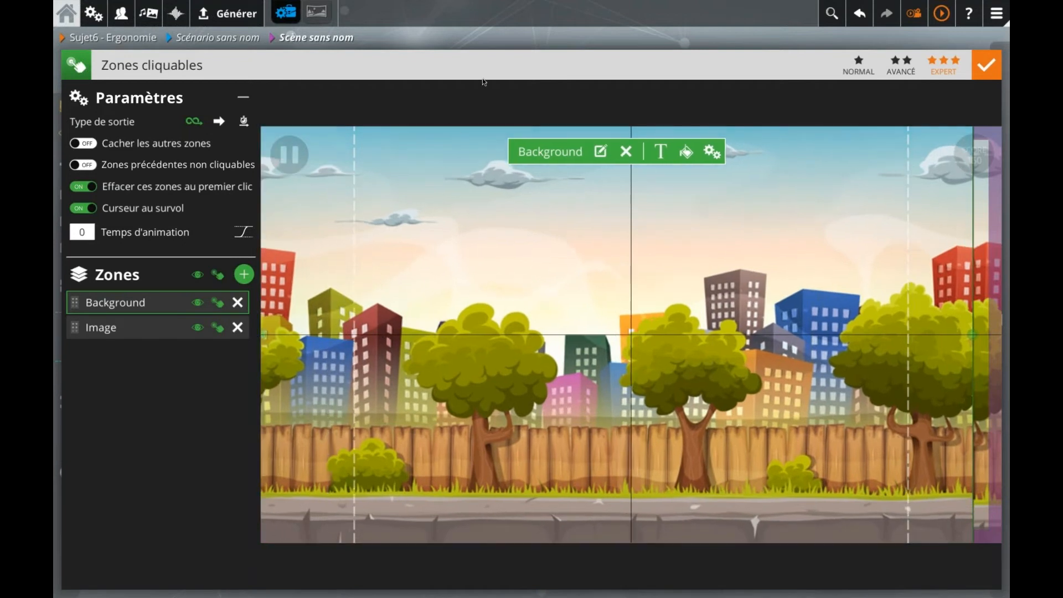
Make the Background zone non-clickable and set the zones' animation time to 1
{"action": "left_click", "coordinate": [217, 303]}
{"action": "left_click", "coordinate": [86, 233]}
{"action": "type", "text": "1"}
{"action": "left_click", "coordinate": [134, 391]}
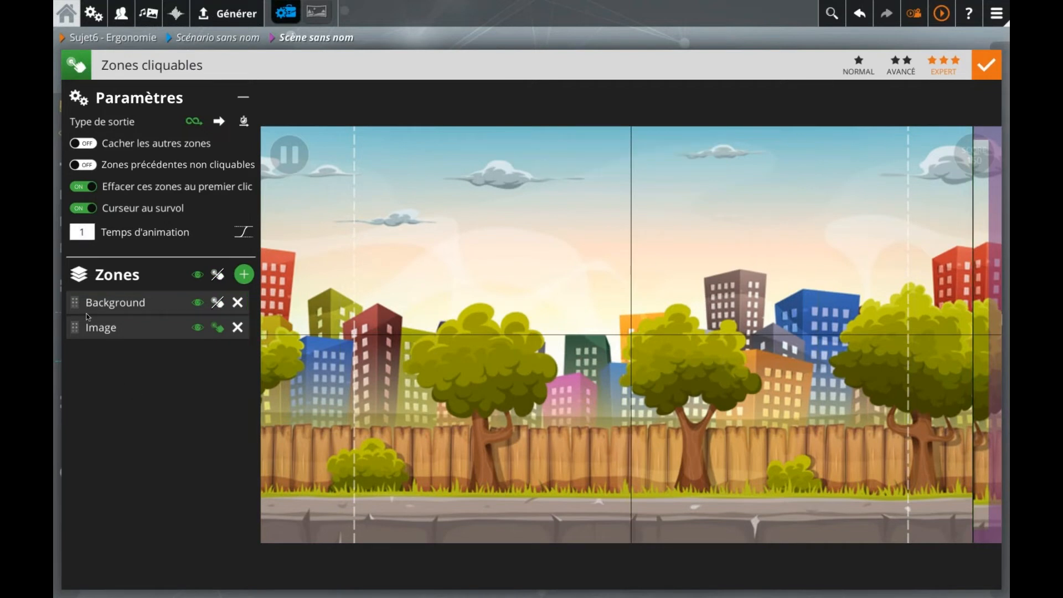
Place the Background zone behind Image, and shift the Image zone slightly left as a non-clickable zone
{"action": "left_click_drag", "start_coordinate": [75, 303], "coordinate": [76, 329]}
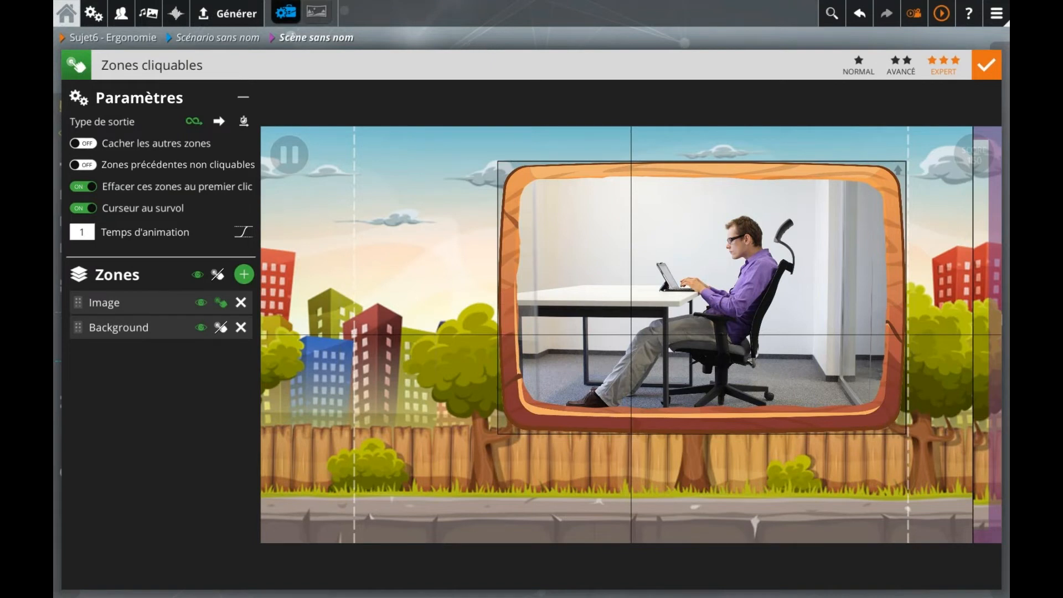
{"action": "left_click_drag", "start_coordinate": [676, 245], "coordinate": [641, 243]}
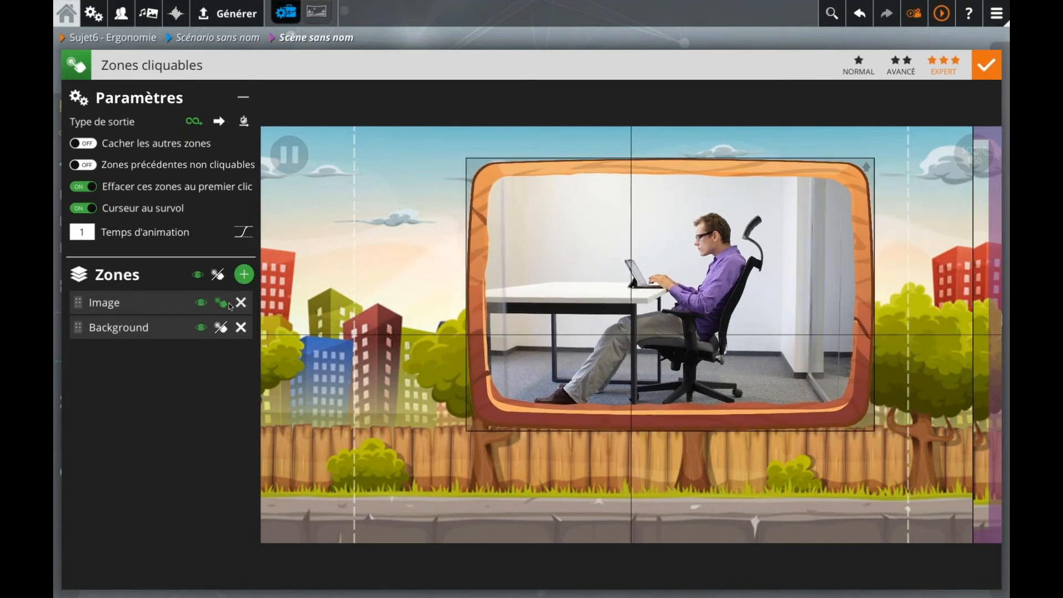
{"action": "left_click", "coordinate": [494, 44]}
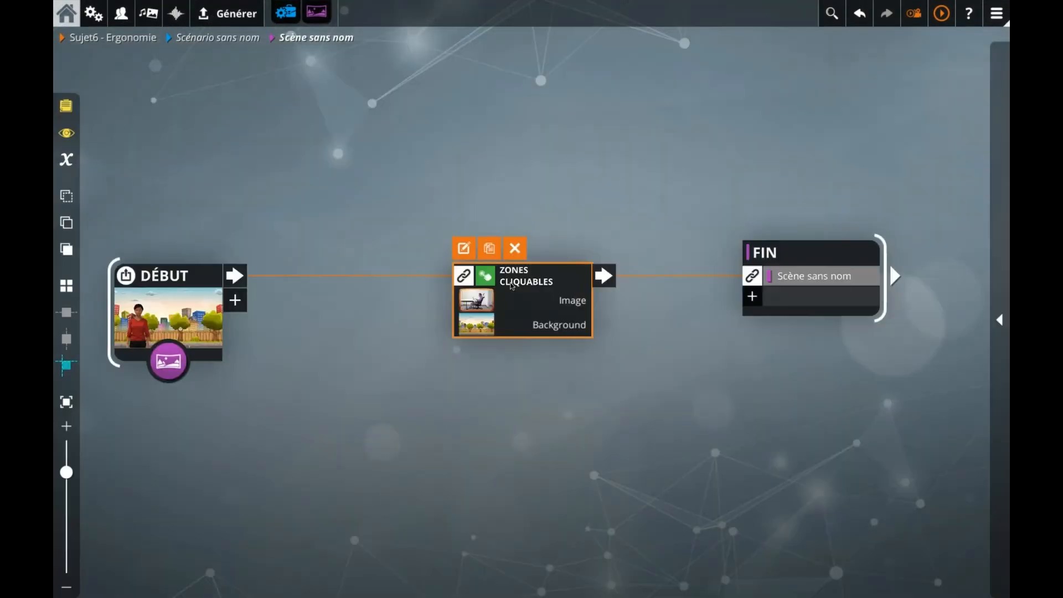
Insert a copy of the Zones cliquables block between DÉBUT and the original, and remove the copy's Image zone
{"action": "left_click", "coordinate": [491, 249]}
{"action": "left_click_drag", "start_coordinate": [540, 312], "coordinate": [264, 258]}
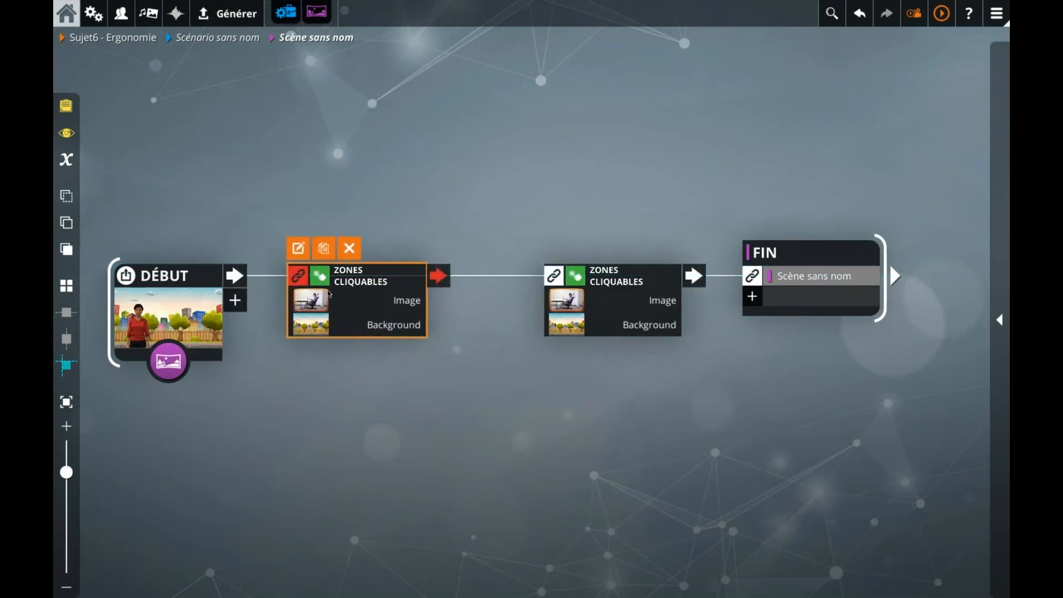
{"action": "double_click", "coordinate": [386, 289]}
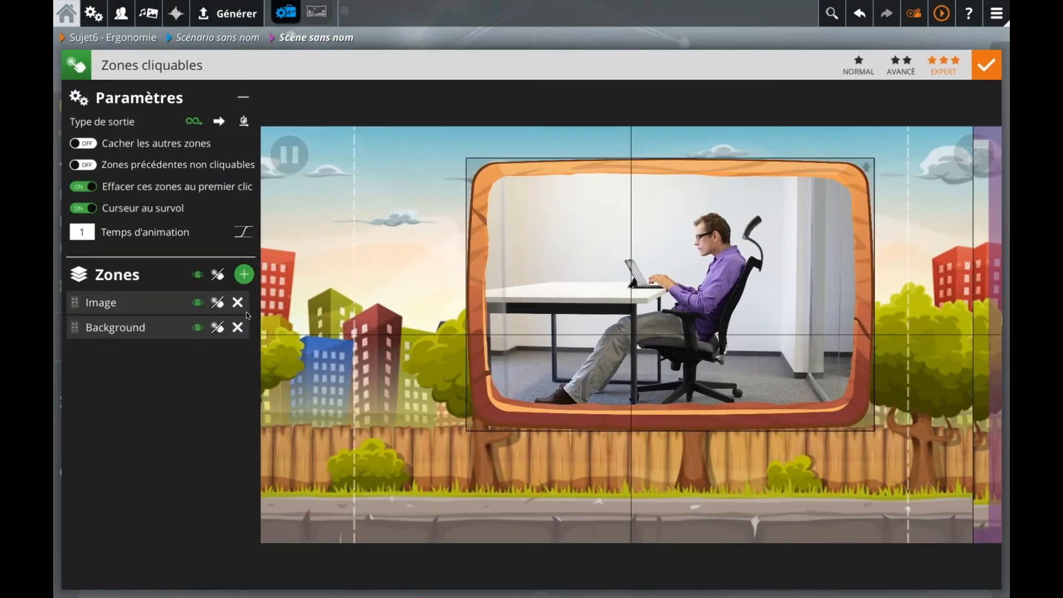
{"action": "left_click", "coordinate": [241, 304]}
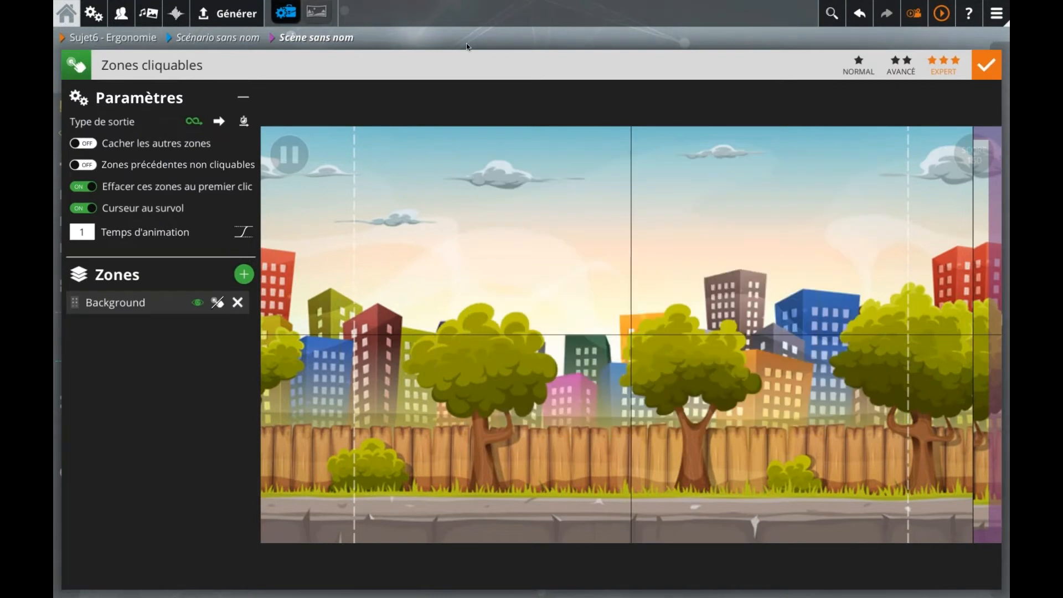
{"action": "left_click", "coordinate": [467, 41]}
{"action": "left_click_drag", "start_coordinate": [406, 282], "coordinate": [408, 282]}
{"action": "left_click_drag", "start_coordinate": [235, 275], "coordinate": [556, 276]}
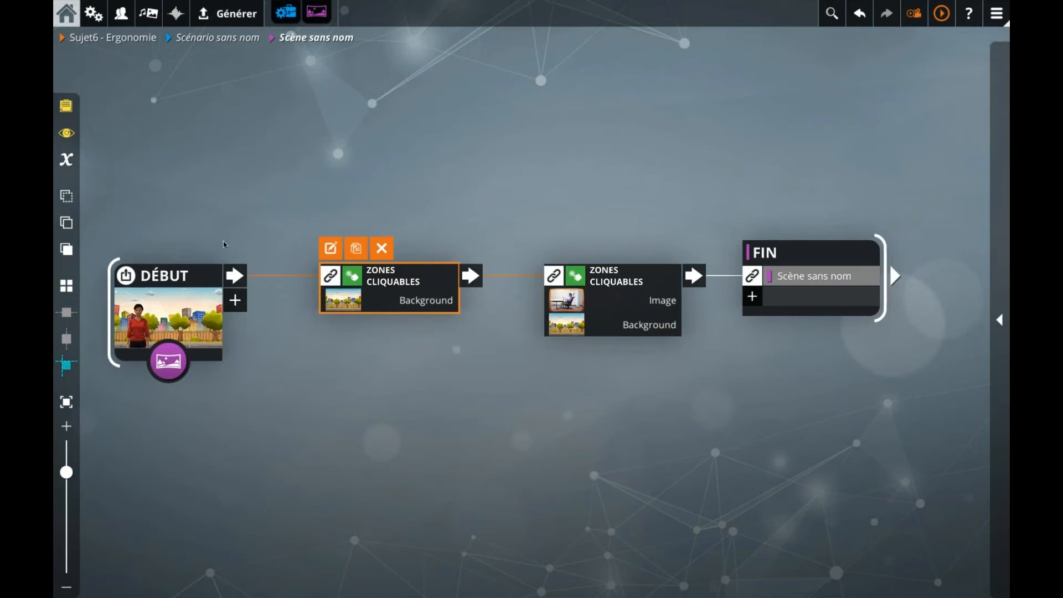
Add a Parler block right after DÉBUT with the Coach character as the speaker
{"action": "left_click_drag", "start_coordinate": [181, 326], "coordinate": [364, 325]}
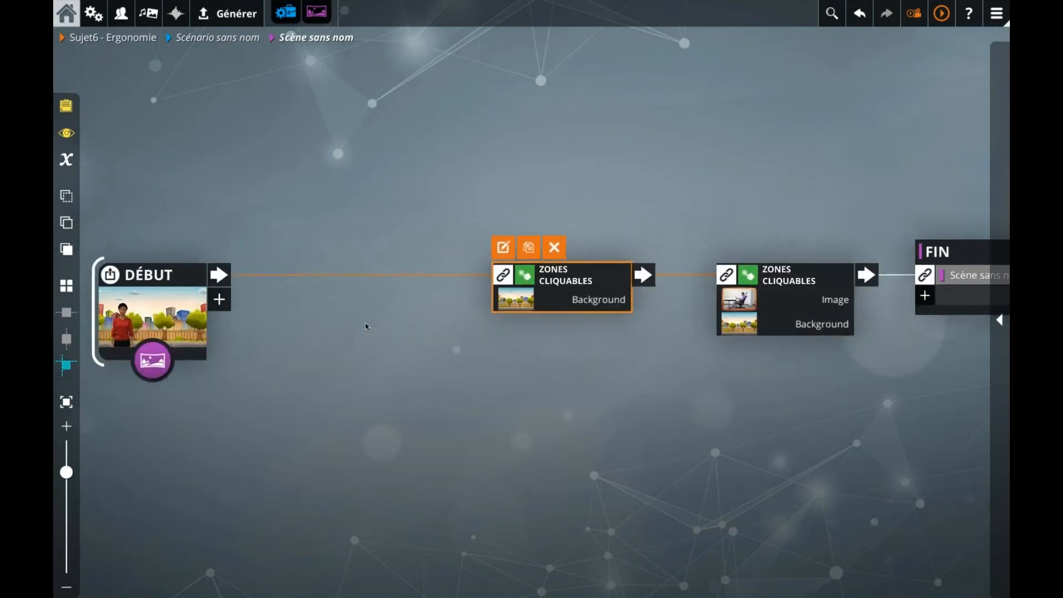
{"action": "left_click", "coordinate": [139, 303]}
{"action": "right_click", "coordinate": [139, 303]}
{"action": "left_click", "coordinate": [148, 408]}
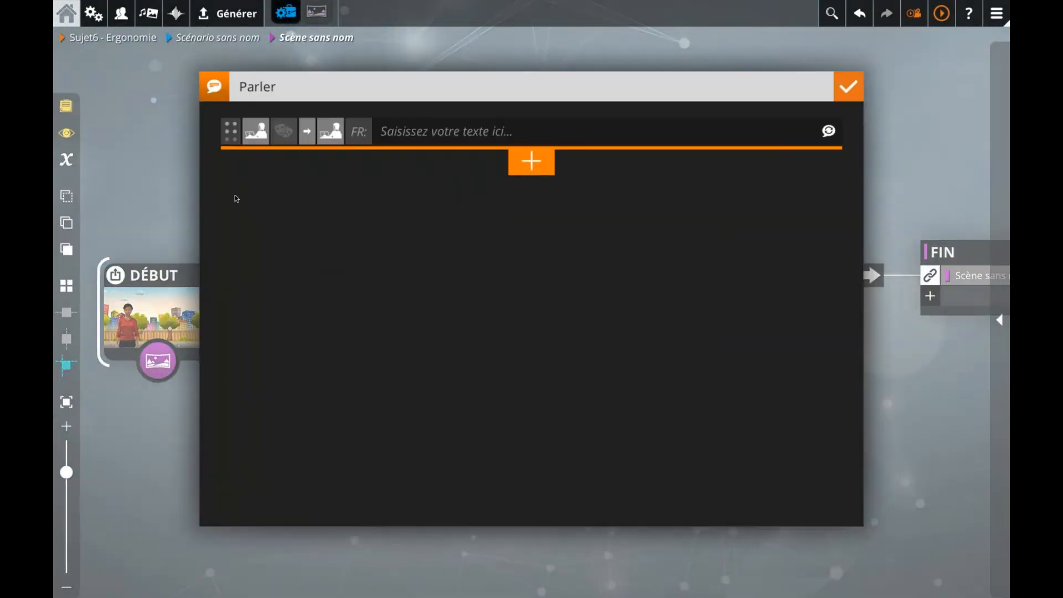
{"action": "left_click", "coordinate": [256, 131]}
{"action": "left_click", "coordinate": [313, 176]}
Write the Coach's line as "Je te laisse trouver les erreurs qu'il y a sur l'écran !" and validate the block
{"action": "left_click", "coordinate": [401, 133]}
{"action": "type", "text": "Je te laisse trouver "}
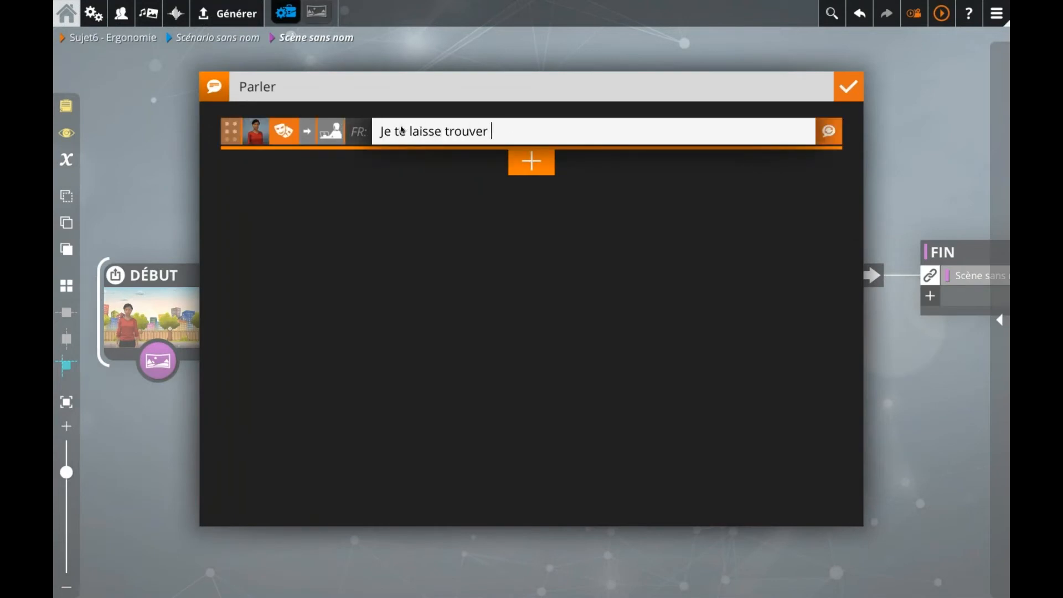
{"action": "type", "text": "les erreursqu'ul y a"}
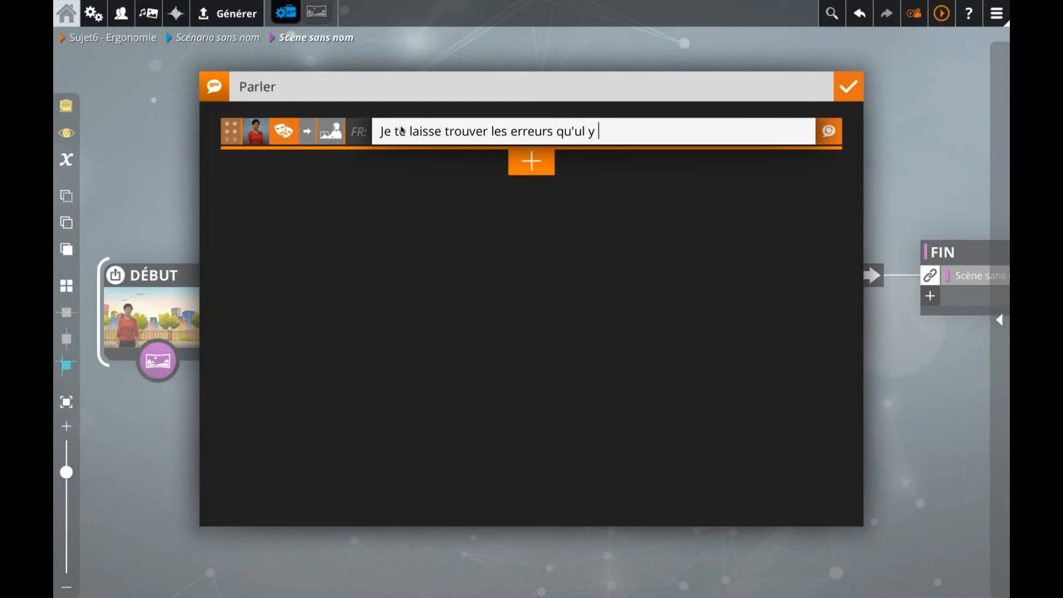
{"action": "key", "text": "BackSpace"}
{"action": "key", "text": "BackSpace"}
{"action": "key", "text": "BackSpace"}
{"action": "key", "text": "BackSpace"}
{"action": "type", "text": "il y a sur l'écran !"}
{"action": "left_click", "coordinate": [165, 203]}
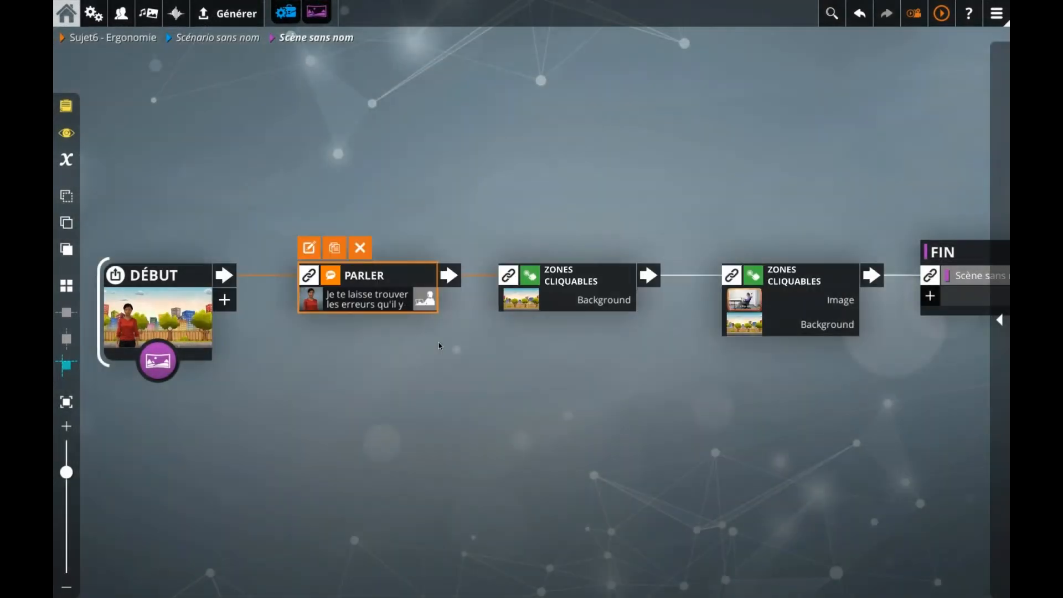
Set the output type of the Background-only Zones cliquables block to the last of the three options
{"action": "left_click", "coordinate": [430, 346]}
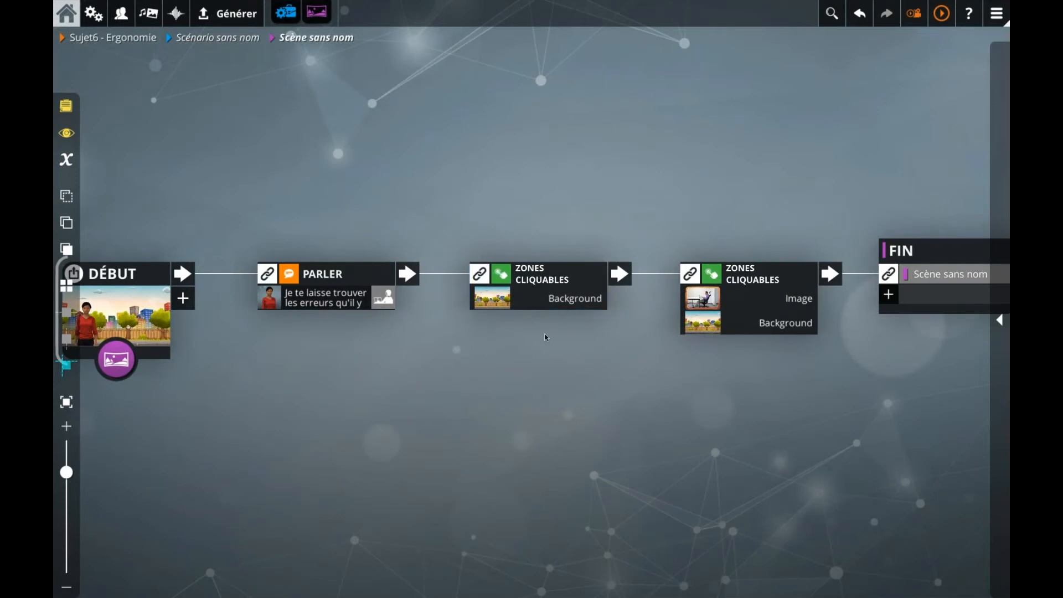
{"action": "double_click", "coordinate": [532, 290]}
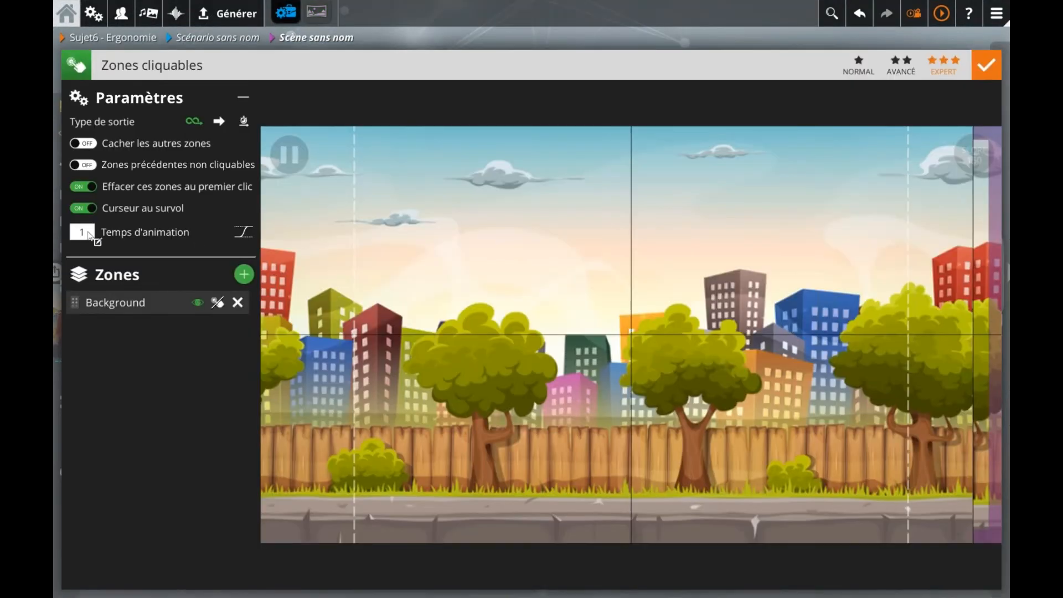
{"action": "left_click", "coordinate": [243, 120]}
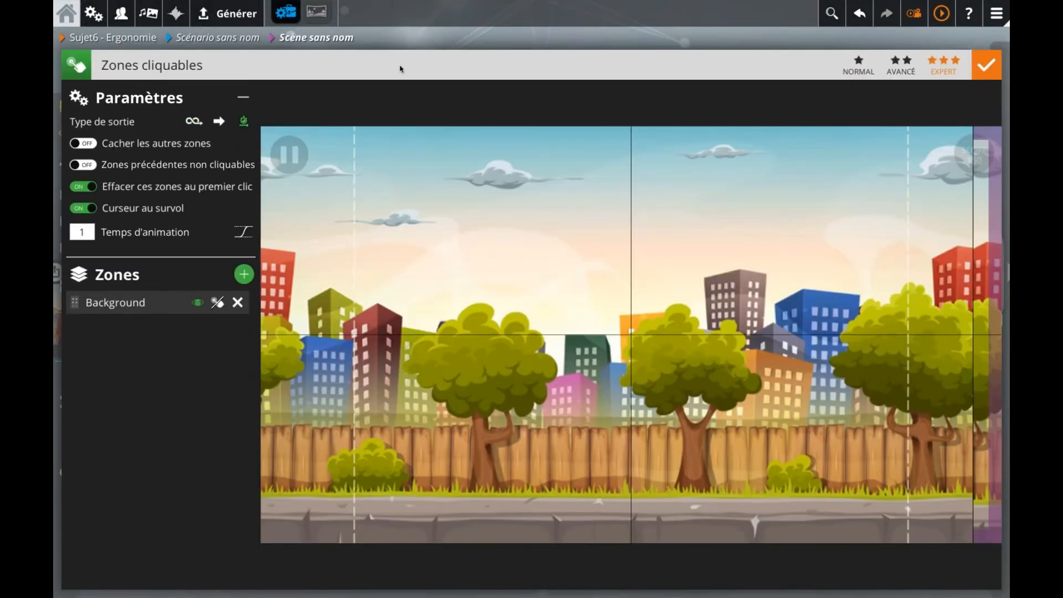
{"action": "left_click", "coordinate": [453, 40]}
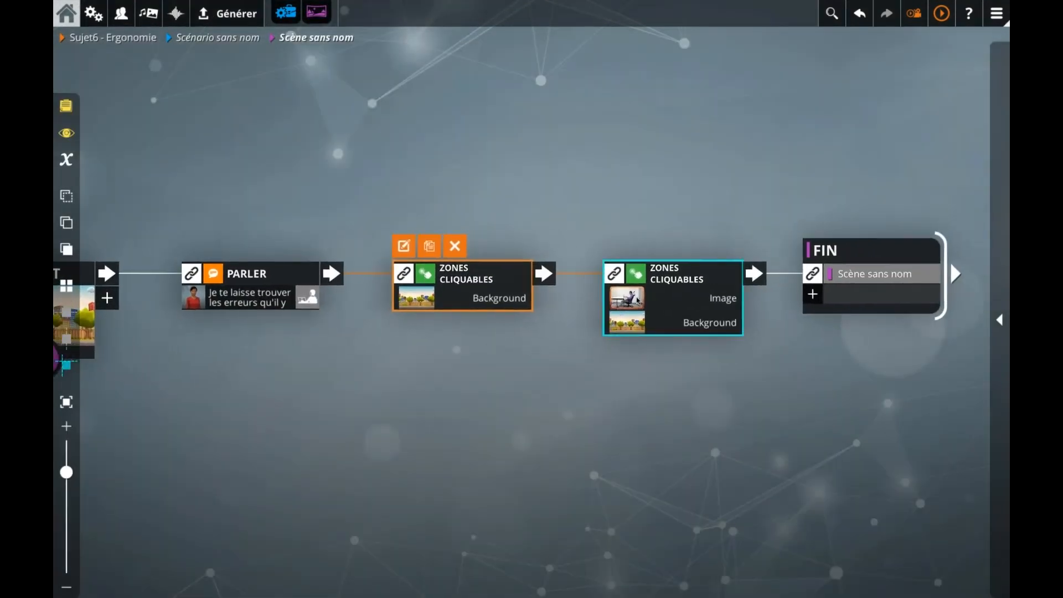
In the Zones cliquables block with the picture, enlarge the Image zone and center it in the scene
{"action": "double_click", "coordinate": [637, 300]}
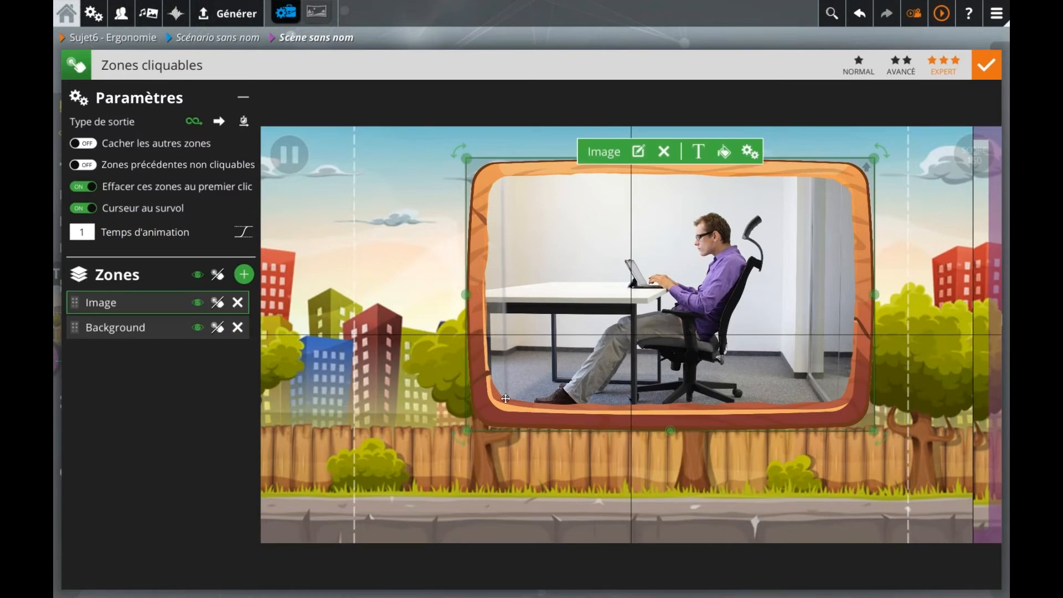
{"action": "left_click_drag", "start_coordinate": [466, 430], "coordinate": [426, 455]}
{"action": "left_click_drag", "start_coordinate": [595, 377], "coordinate": [571, 400]}
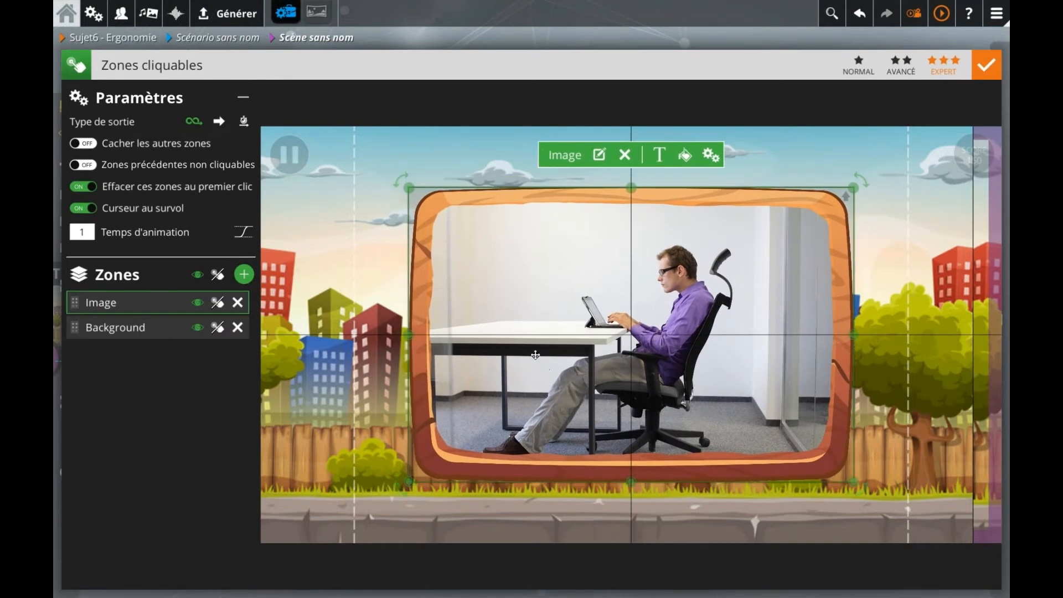
Add a clickable zone named Erreur1 and fit it as a small rectangle over the seated man's neck
{"action": "left_click", "coordinate": [244, 274]}
{"action": "type", "text": "Erreur1"}
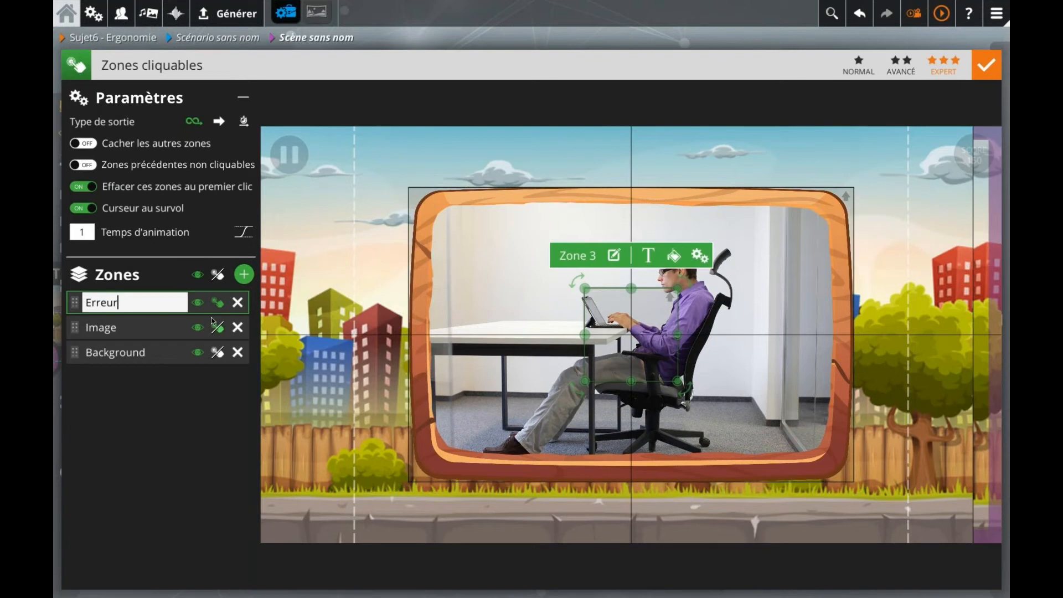
{"action": "key", "text": "Return"}
{"action": "mouse_move", "coordinate": [678, 289]}
{"action": "left_mouse_down"}
{"action": "mouse_move", "coordinate": [620, 351]}
{"action": "mouse_move", "coordinate": [737, 390]}
{"action": "mouse_move", "coordinate": [698, 289]}
{"action": "left_mouse_up"}
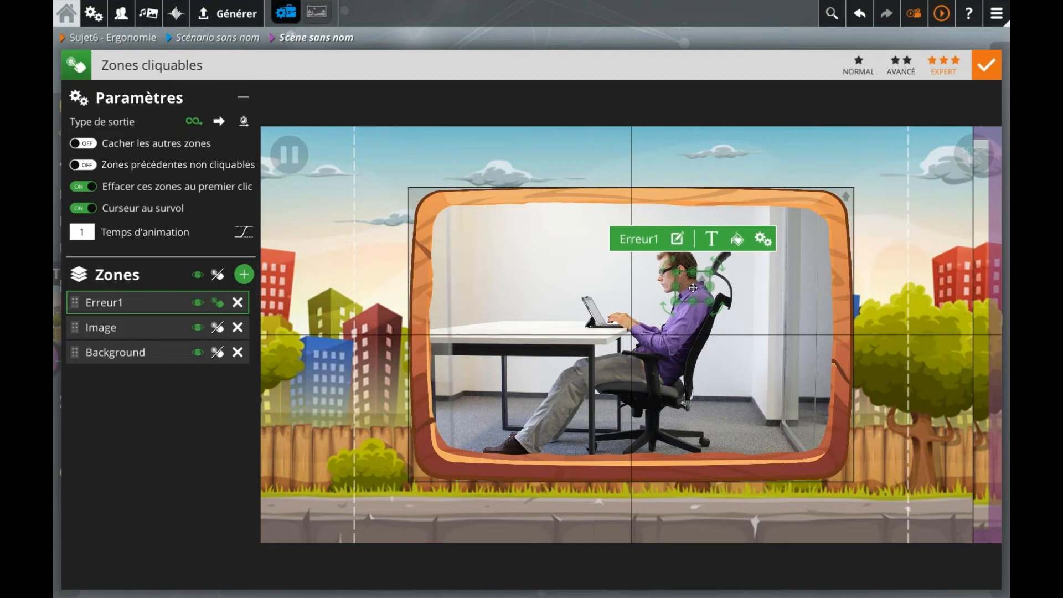
Rename the Erreur1 zone as Cou
{"action": "double_click", "coordinate": [111, 304]}
{"action": "type", "text": "Cou"}
{"action": "key", "text": "Return"}
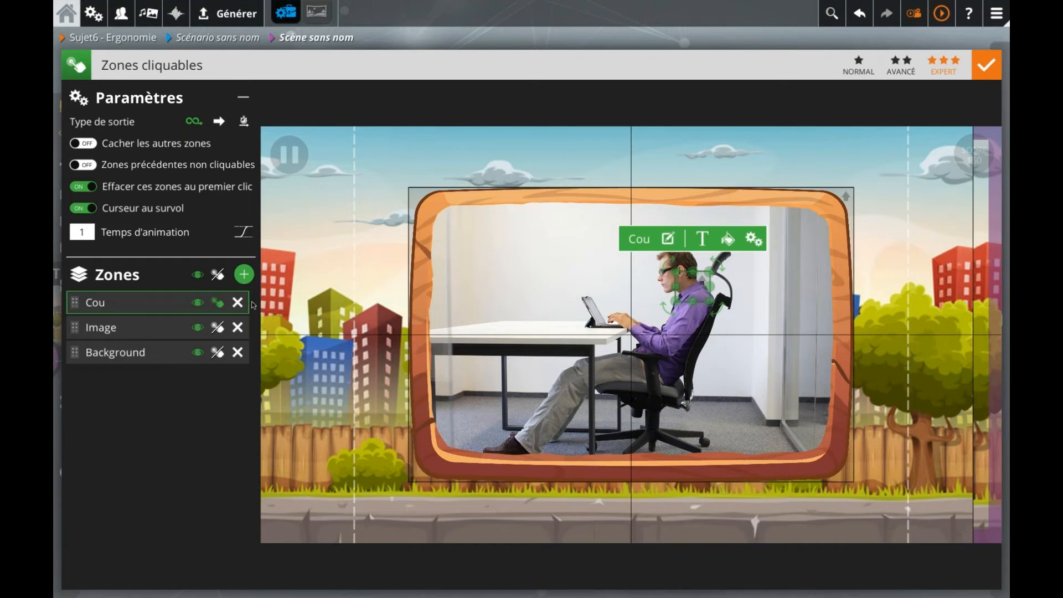
Add a clickable zone named Genoux and fit it as a small square over the man's knees
{"action": "left_click", "coordinate": [244, 275]}
{"action": "type", "text": "Genoux"}
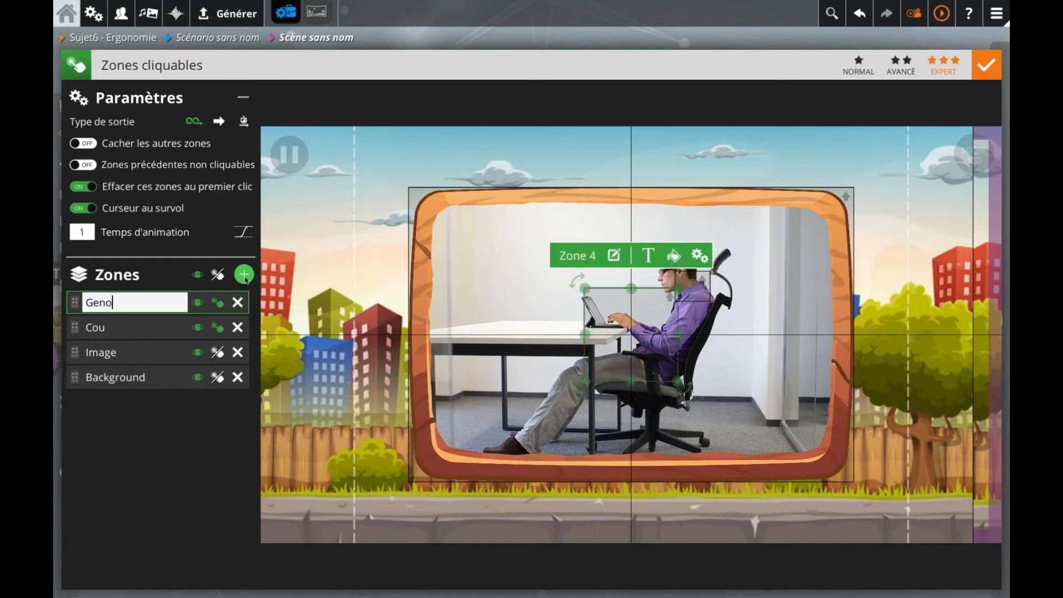
{"action": "key", "text": "Return"}
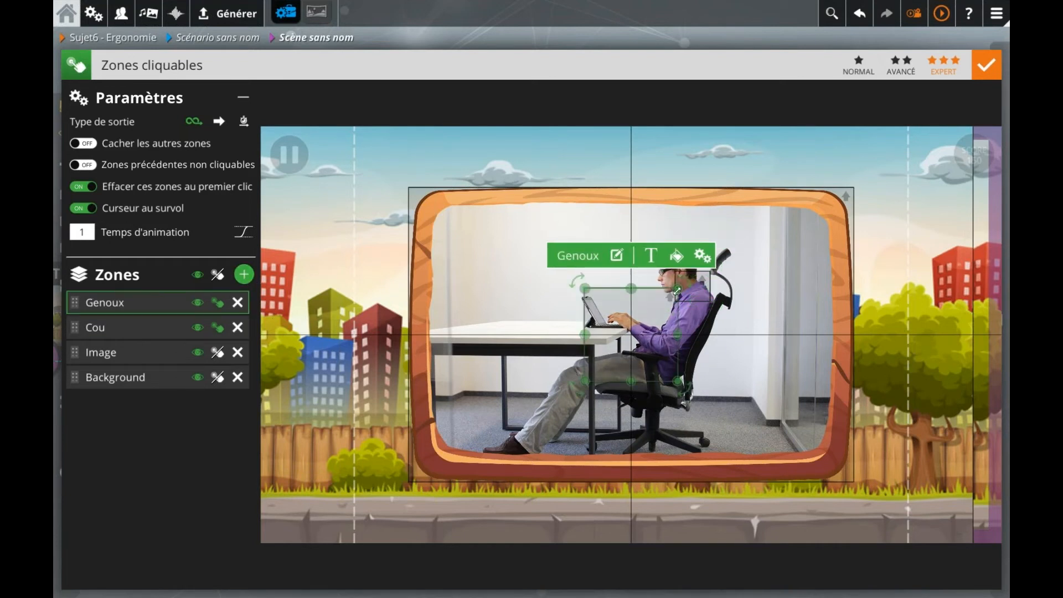
{"action": "left_click_drag", "start_coordinate": [642, 326], "coordinate": [549, 387]}
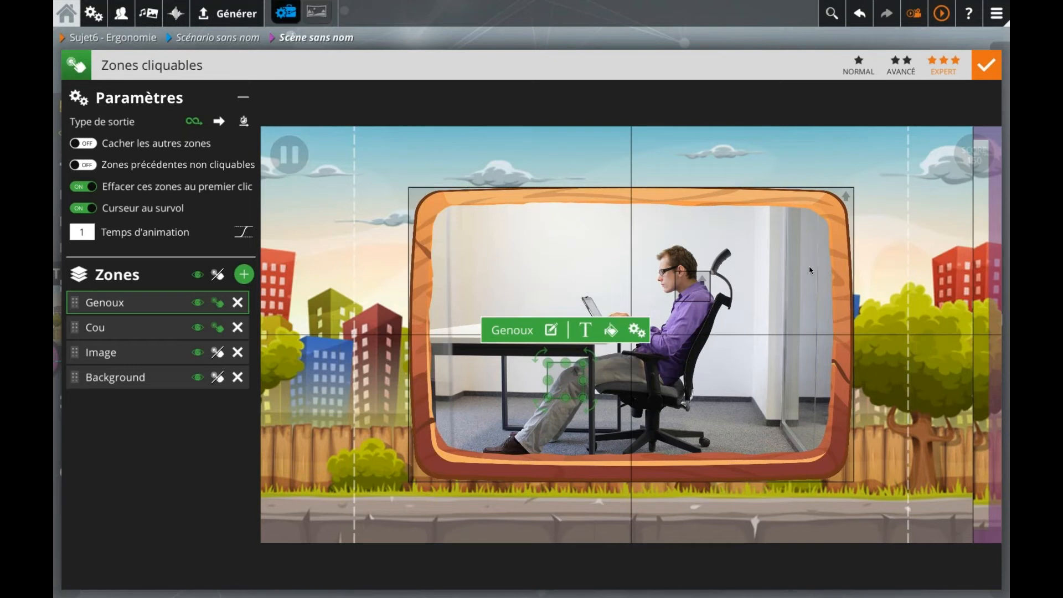
Add a clickable zone named Coude and fit it as a small rectangle over the man's elbow at the armrest
{"action": "left_click", "coordinate": [244, 274]}
{"action": "type", "text": "Coude"}
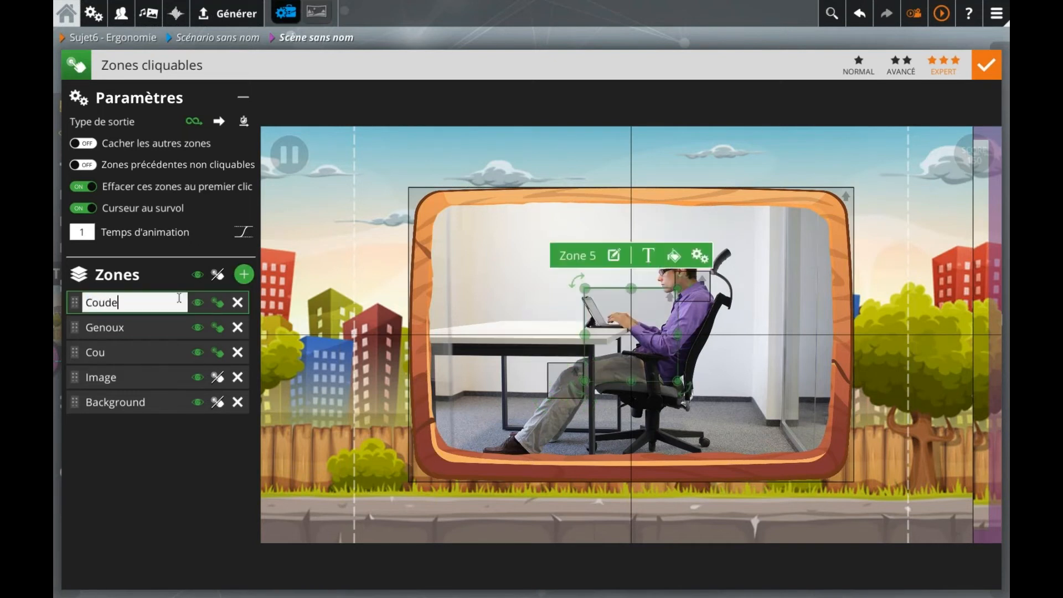
{"action": "key", "text": "Return"}
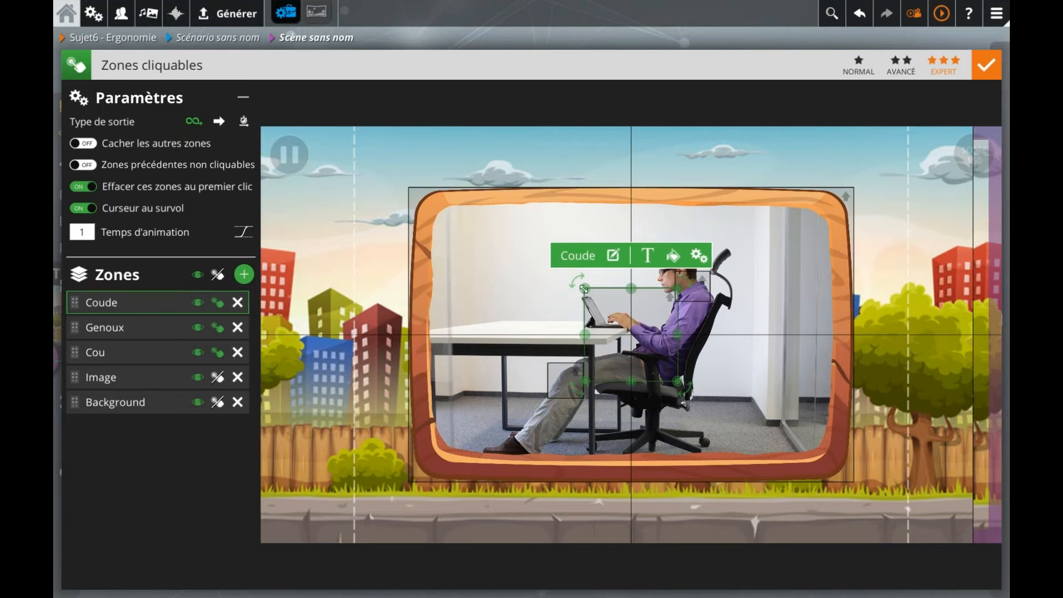
{"action": "left_click_drag", "start_coordinate": [585, 289], "coordinate": [633, 278]}
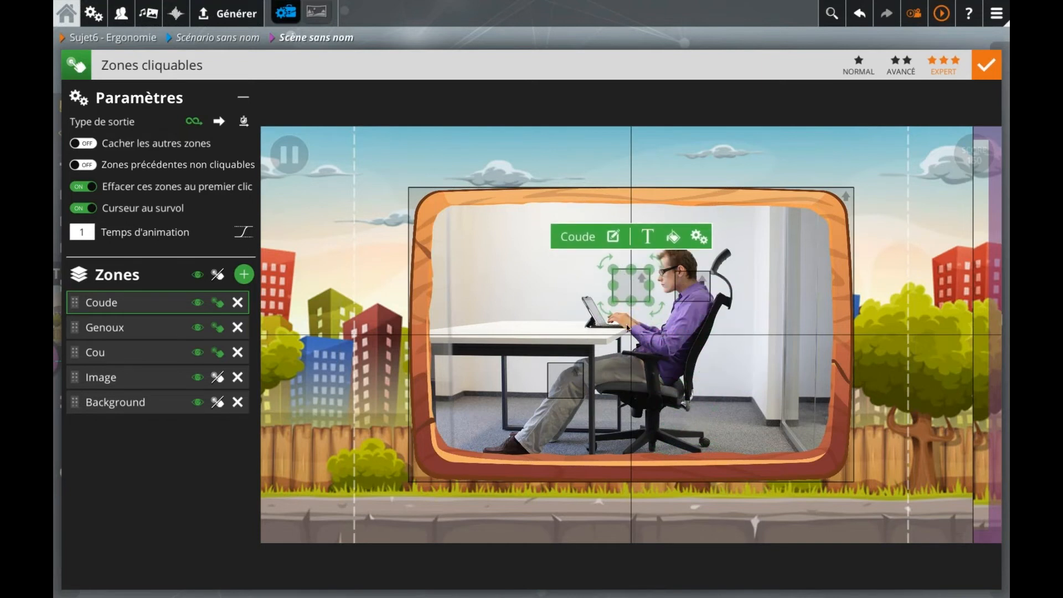
{"action": "left_click_drag", "start_coordinate": [634, 292], "coordinate": [631, 350]}
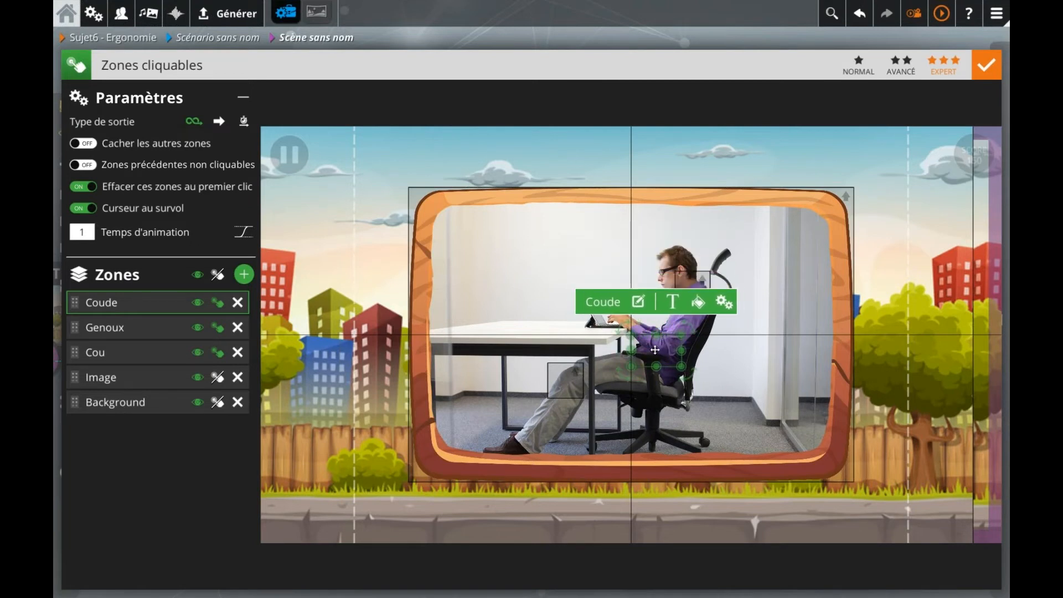
{"action": "left_click_drag", "start_coordinate": [625, 349], "coordinate": [625, 348]}
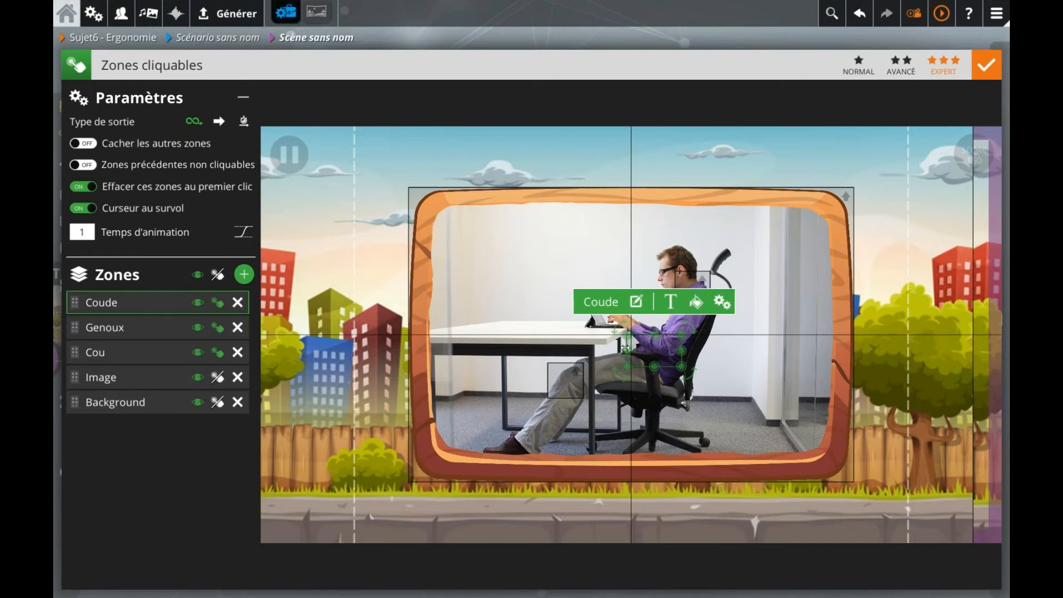
{"action": "left_click", "coordinate": [216, 460]}
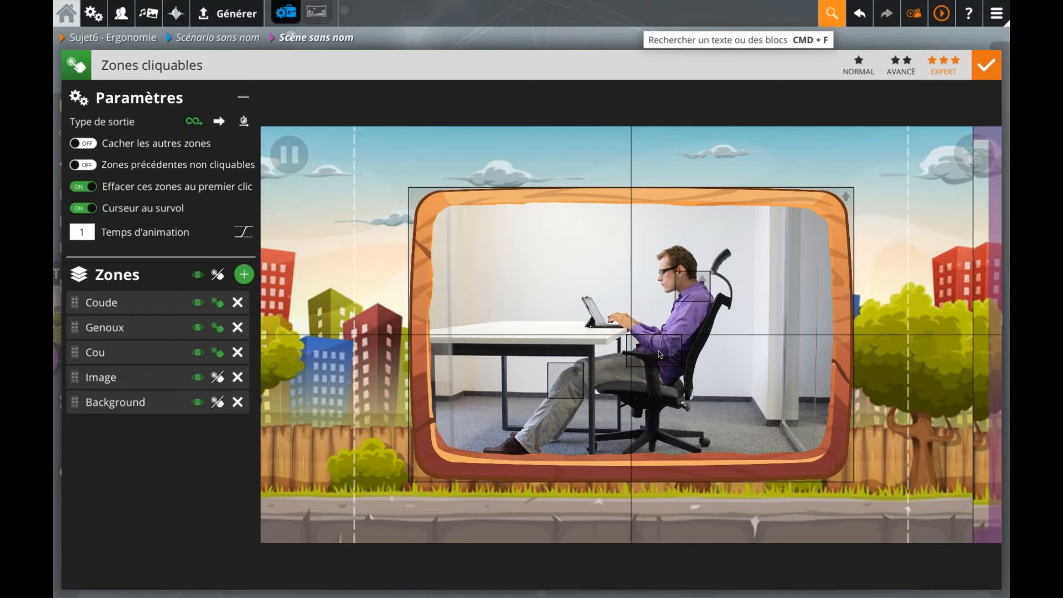
Add a clickable zone named Mains and fit it as a small rectangle over the man's hands at the laptop
{"action": "left_click", "coordinate": [244, 275]}
{"action": "type", "text": "Mains"}
{"action": "key", "text": "Return"}
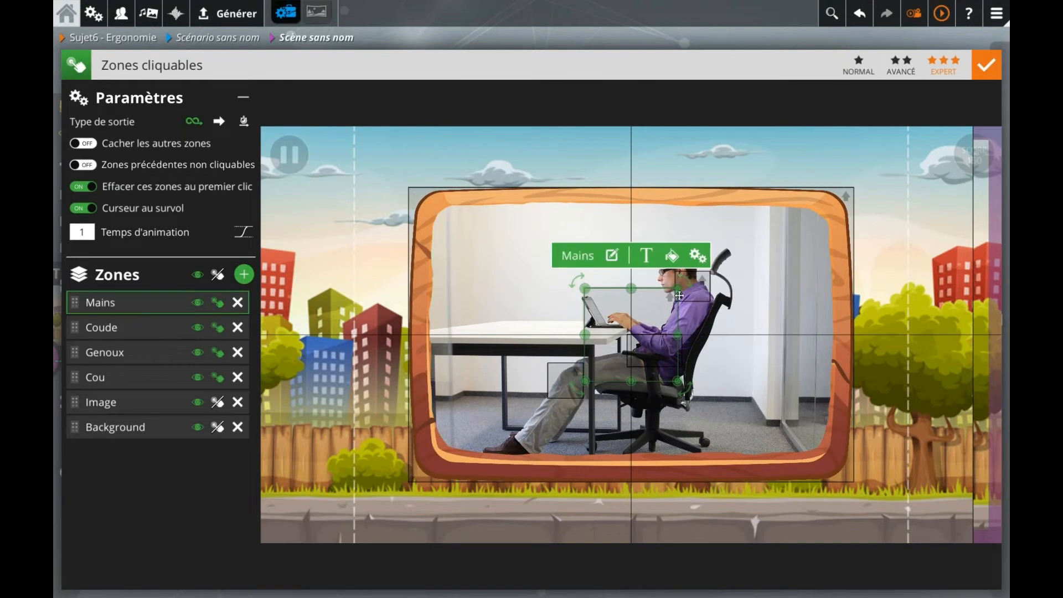
{"action": "left_click_drag", "start_coordinate": [676, 289], "coordinate": [626, 320]}
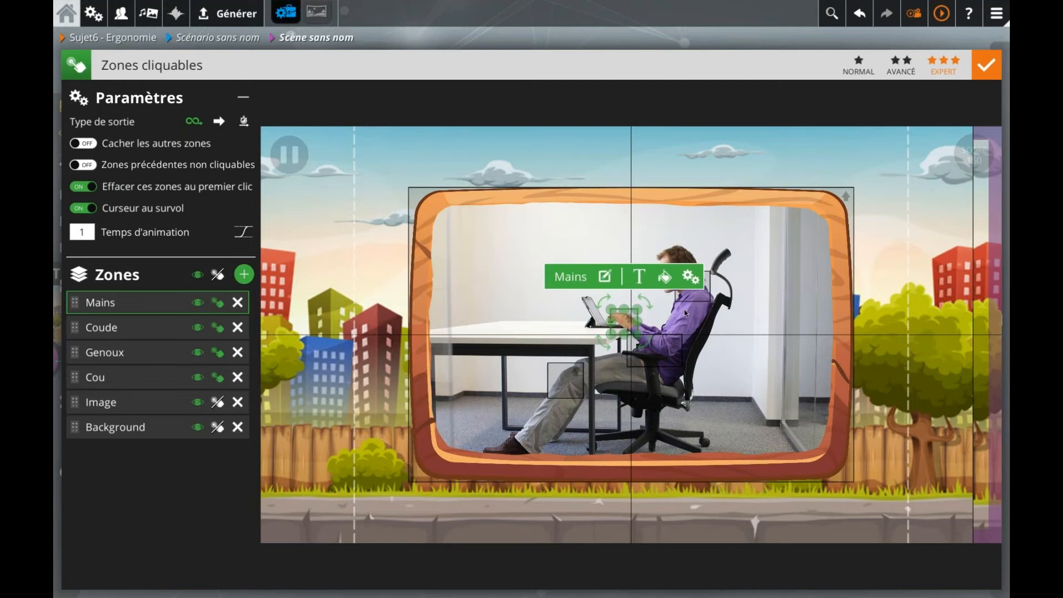
{"action": "left_click", "coordinate": [462, 363]}
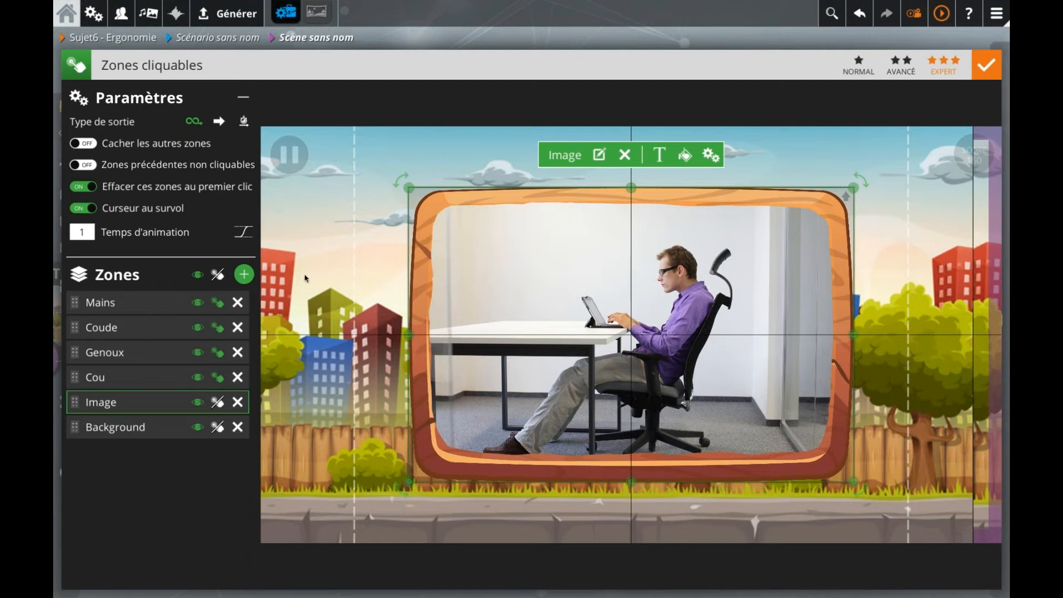
Add a clickable zone named Ecran and fit it as a small square over the laptop screen
{"action": "left_click", "coordinate": [244, 275]}
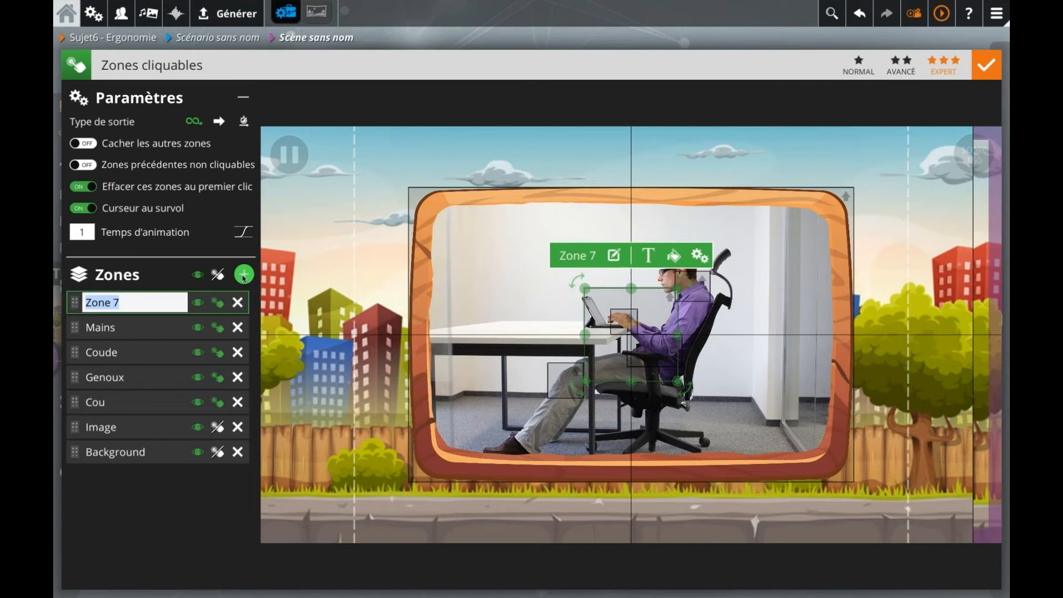
{"action": "type", "text": "Ecran"}
{"action": "key", "text": "Return"}
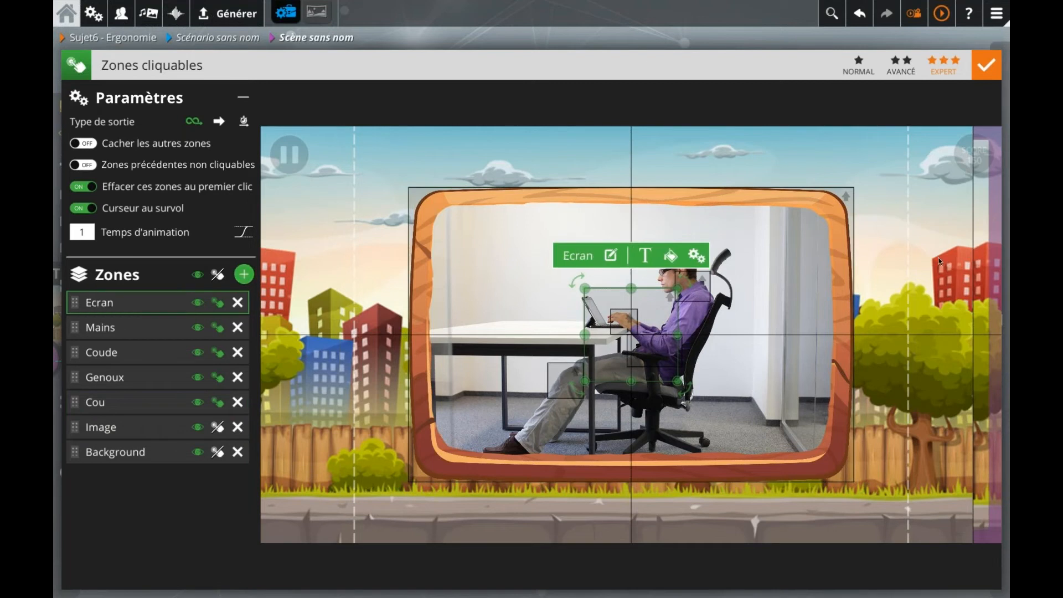
{"action": "left_click_drag", "start_coordinate": [679, 289], "coordinate": [593, 304]}
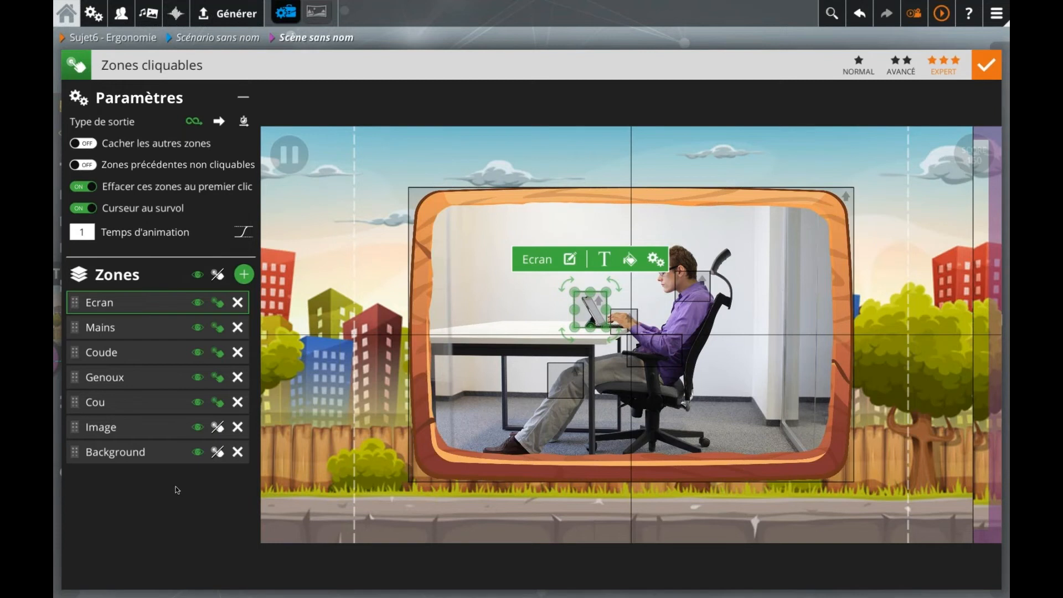
{"action": "left_click", "coordinate": [314, 423]}
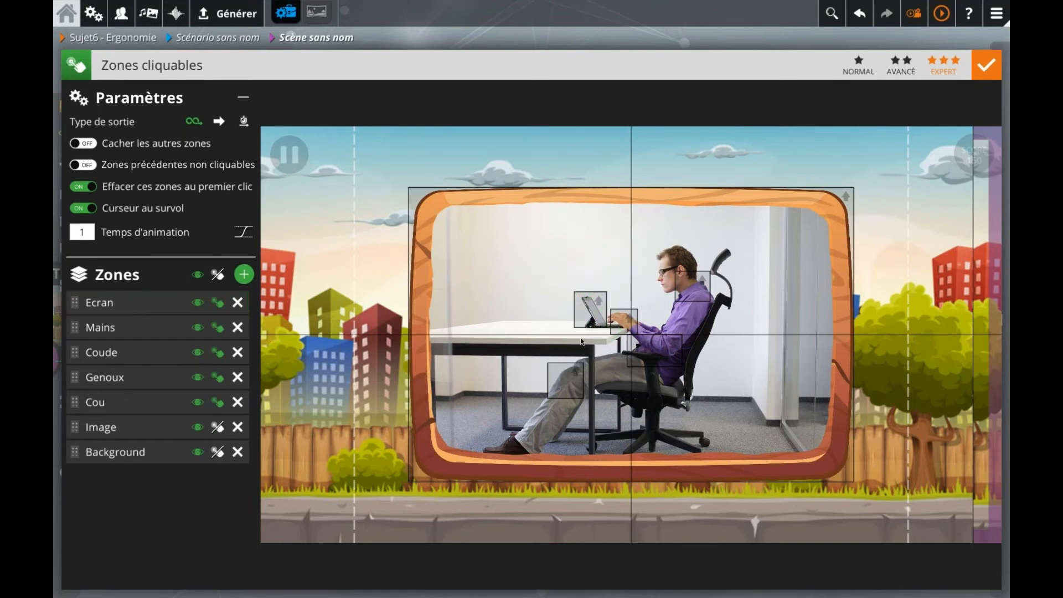
{"action": "left_click", "coordinate": [699, 289]}
{"action": "left_click", "coordinate": [602, 317]}
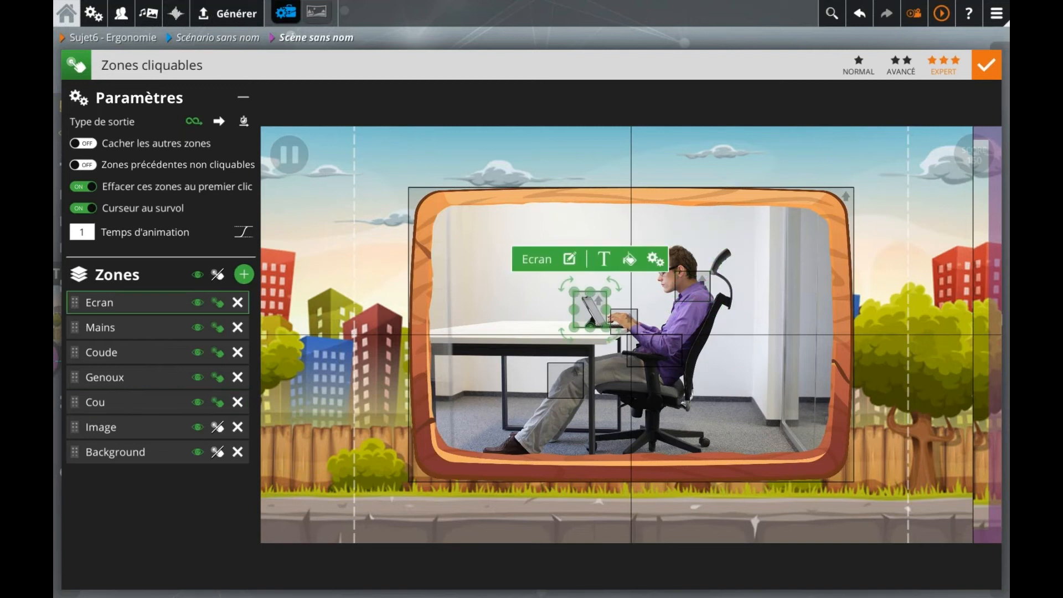
{"action": "left_click", "coordinate": [660, 358]}
{"action": "left_click", "coordinate": [575, 385]}
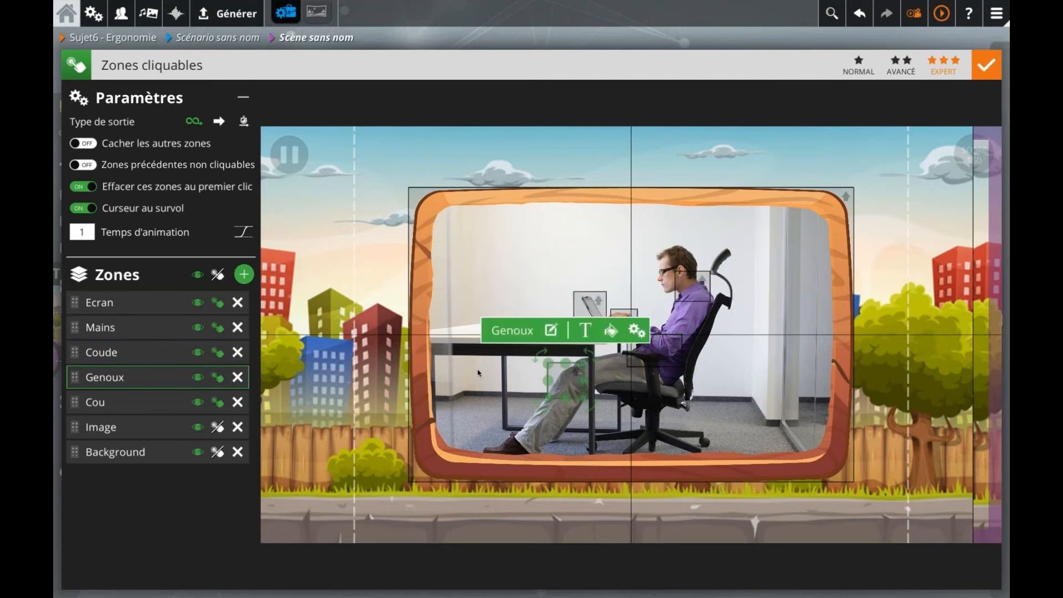
{"action": "left_click", "coordinate": [397, 390]}
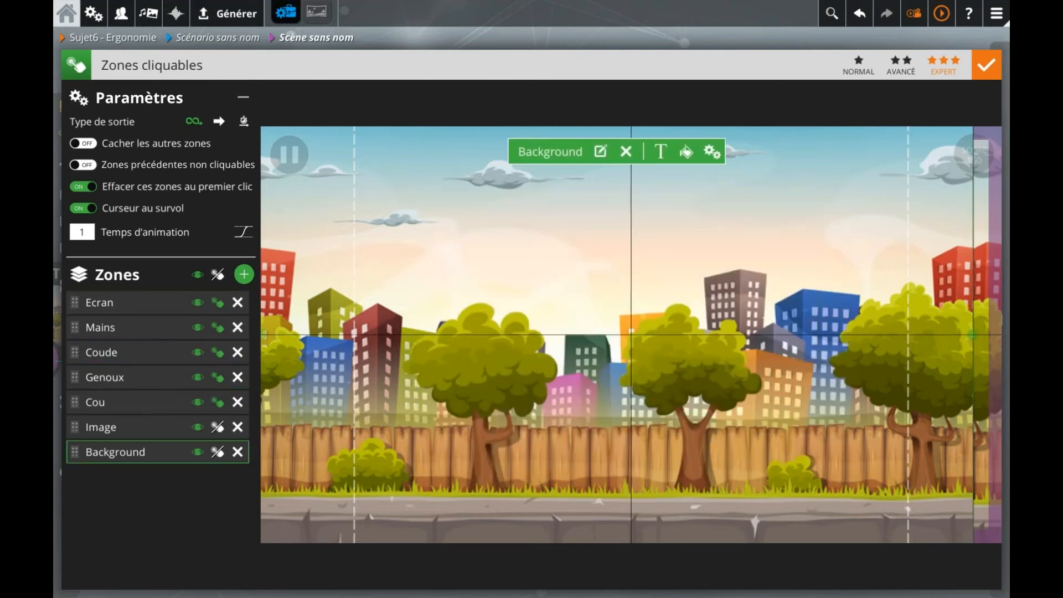
{"action": "left_click", "coordinate": [216, 504]}
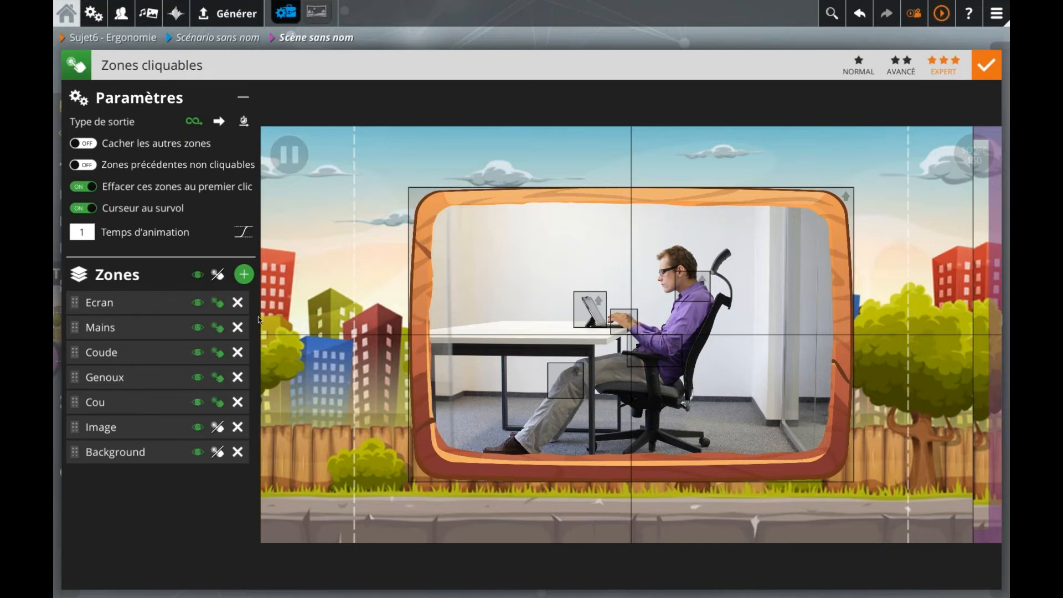
Add a zone showing the hotspot media and fit it at reduced size over the man's neck
{"action": "left_click", "coordinate": [245, 274]}
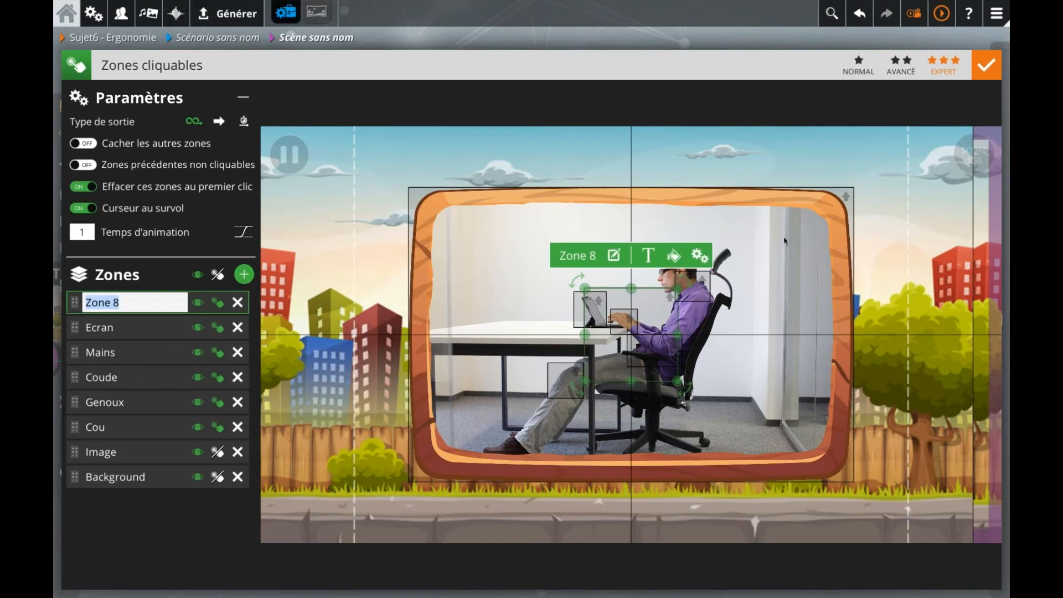
{"action": "left_click", "coordinate": [607, 258]}
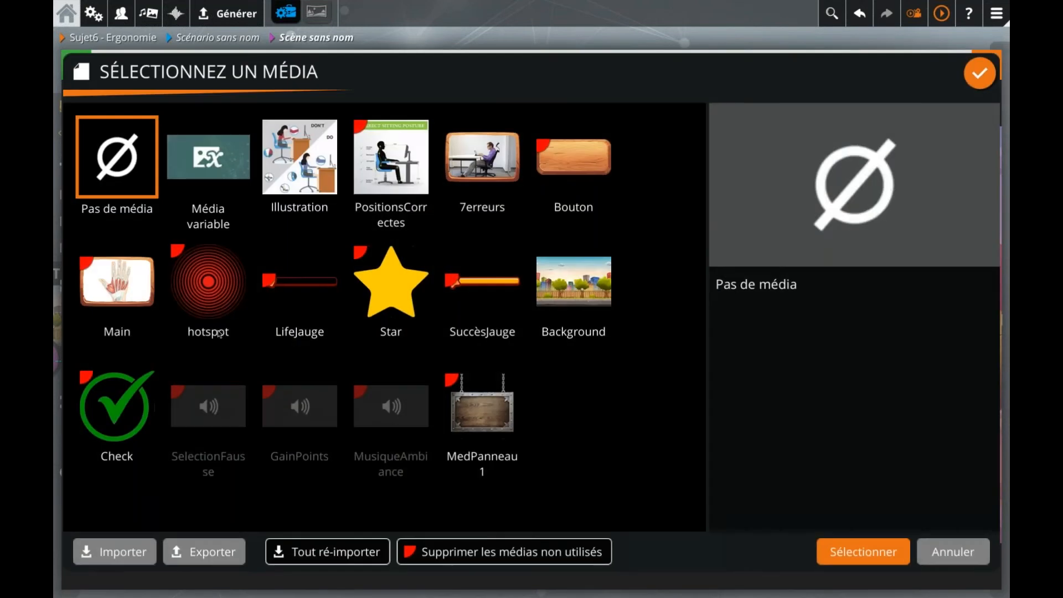
{"action": "double_click", "coordinate": [207, 302]}
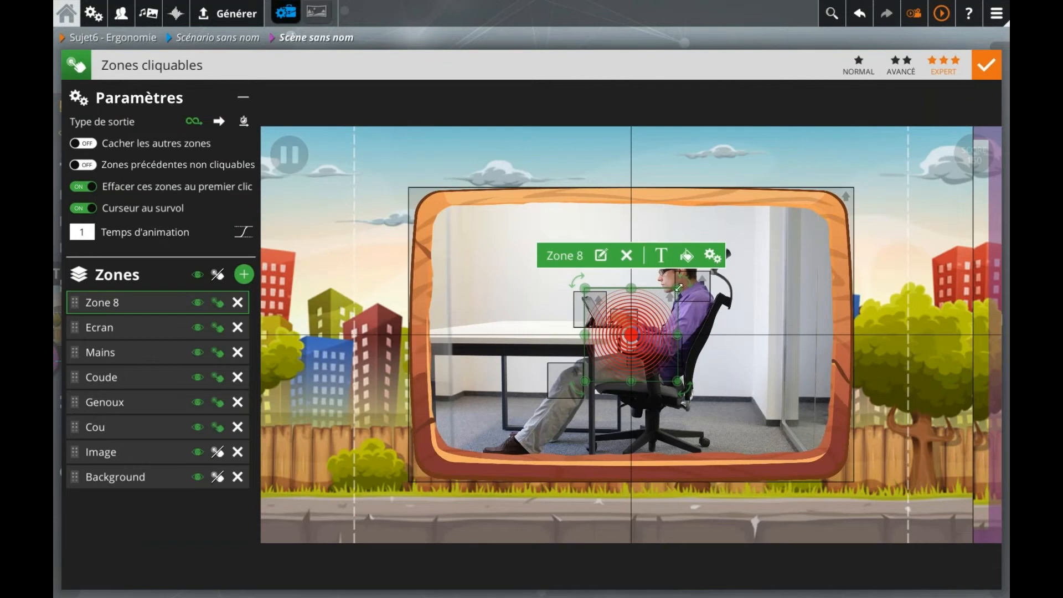
{"action": "left_click_drag", "start_coordinate": [629, 339], "coordinate": [704, 286]}
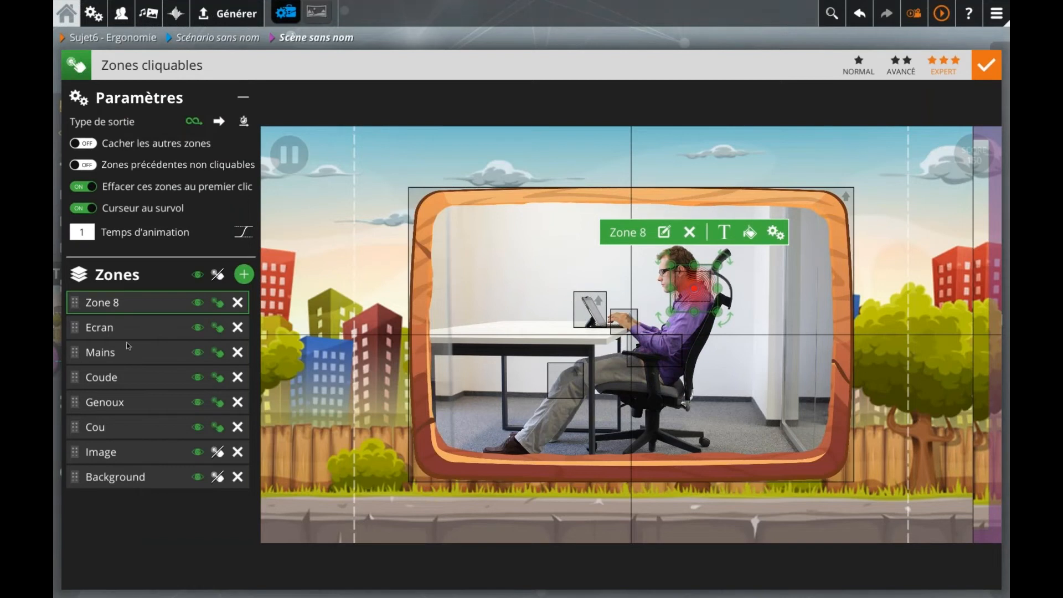
Place the neck hotspot zone directly below Cou in the zone order and rename it HotspotCou
{"action": "left_click_drag", "start_coordinate": [78, 305], "coordinate": [78, 436]}
{"action": "double_click", "coordinate": [119, 432]}
{"action": "type", "text": "HotspotCou"}
{"action": "key", "text": "Return"}
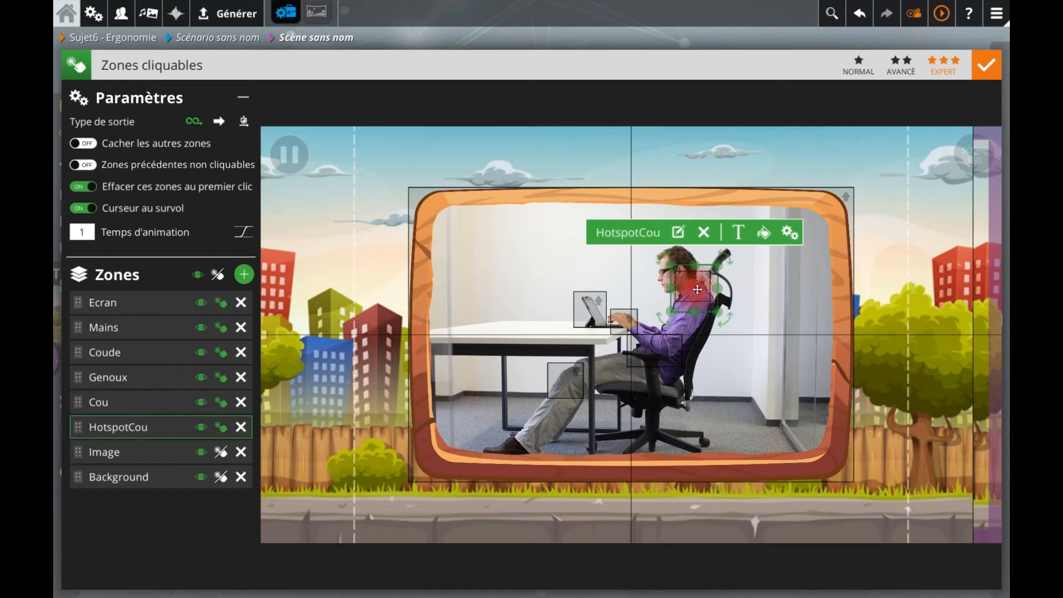
Duplicate the HotspotCou zone, positioning the copy over the man's elbow, and name it HotspotGenou
{"action": "key", "text": "ctrl+d"}
{"action": "left_click_drag", "start_coordinate": [705, 285], "coordinate": [667, 353]}
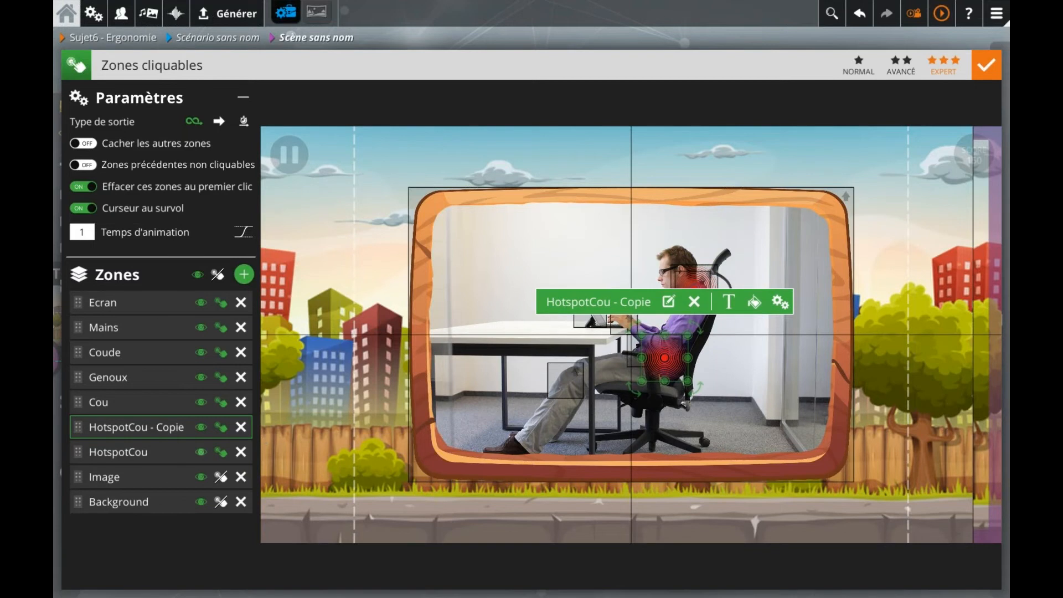
{"action": "double_click", "coordinate": [152, 435]}
{"action": "left_click_drag", "start_coordinate": [128, 427], "coordinate": [189, 428]}
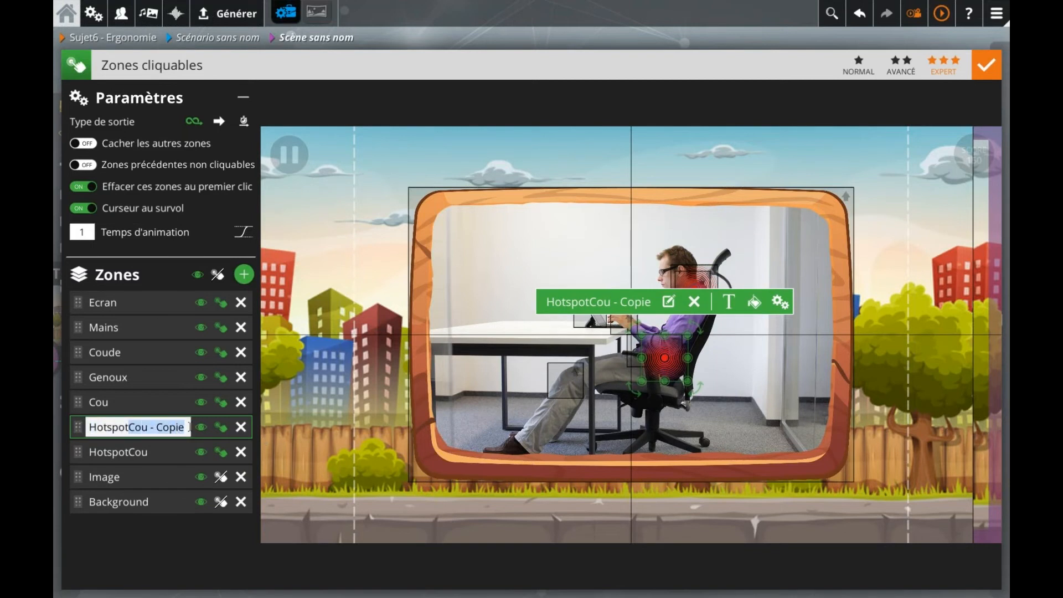
{"action": "type", "text": "Genou"}
{"action": "key", "text": "Return"}
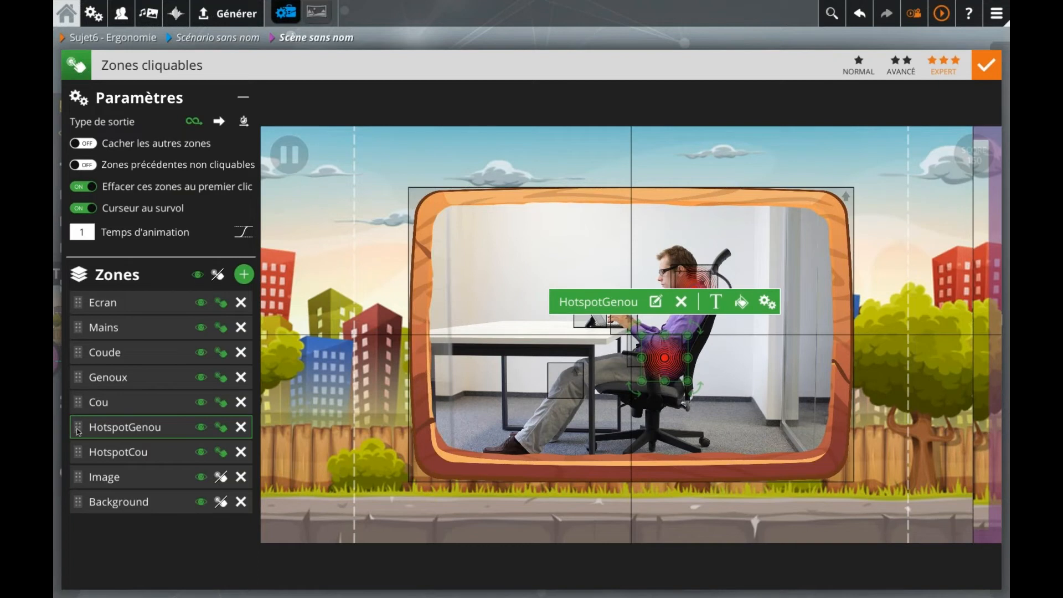
Move the elbow hotspot zone directly below Coude in the zone order and rename it HotspotCoude
{"action": "left_click_drag", "start_coordinate": [77, 417], "coordinate": [209, 374]}
{"action": "double_click", "coordinate": [129, 375]}
{"action": "type", "text": "Coude"}
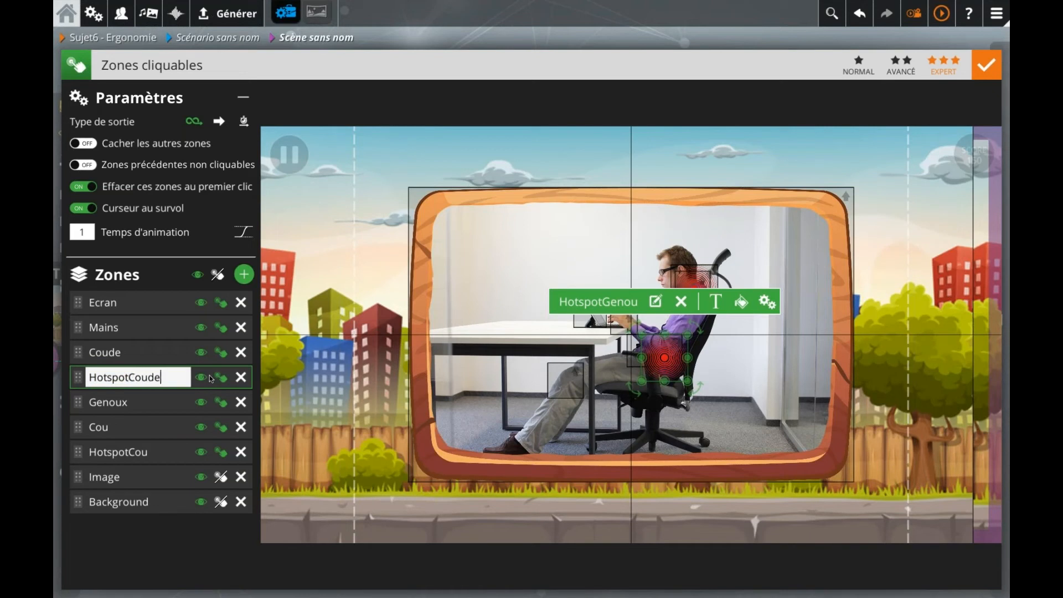
{"action": "key", "text": "Return"}
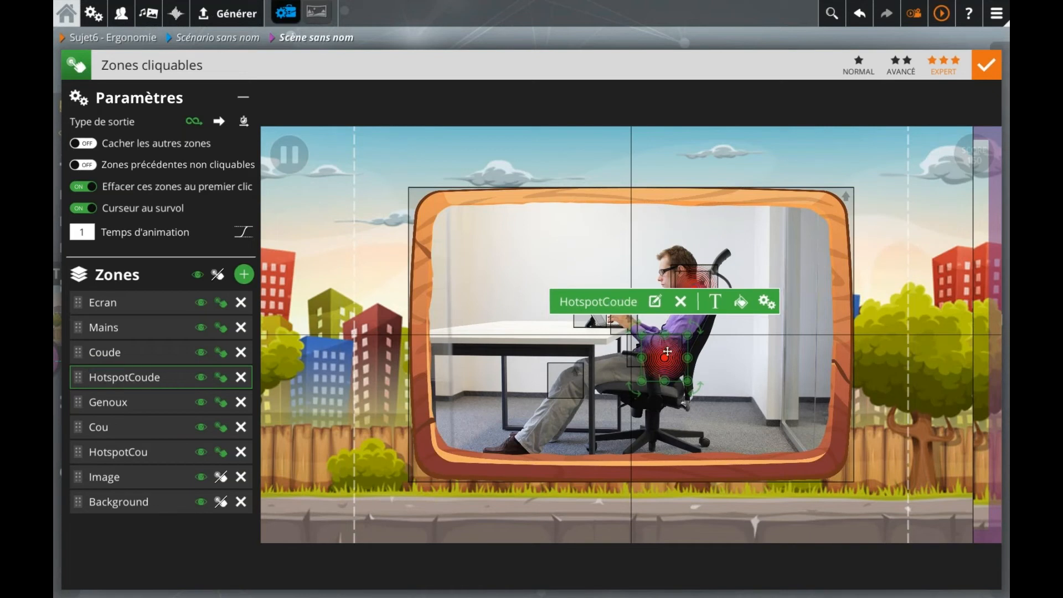
Duplicate HotspotCoude over the man's knees as HotspotGenoux, ordered directly below the Genoux zone
{"action": "key", "text": "ctrl+d"}
{"action": "left_click_drag", "start_coordinate": [668, 352], "coordinate": [570, 380]}
{"action": "double_click", "coordinate": [135, 377]}
{"action": "left_click_drag", "start_coordinate": [130, 377], "coordinate": [222, 376]}
{"action": "type", "text": "G"}
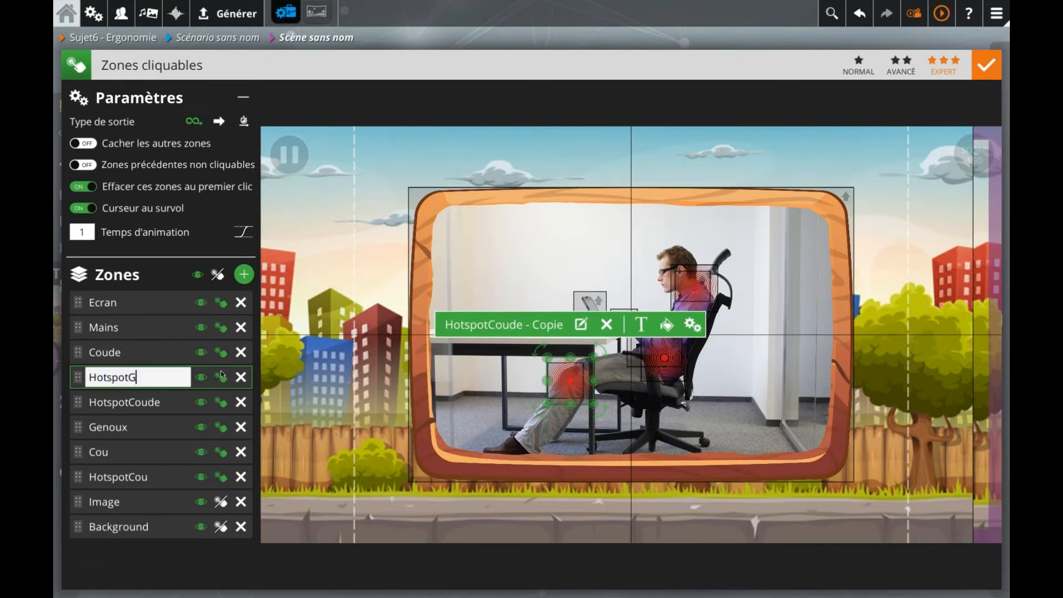
{"action": "type", "text": "enoux"}
{"action": "key", "text": "Return"}
{"action": "left_click_drag", "start_coordinate": [79, 382], "coordinate": [78, 433]}
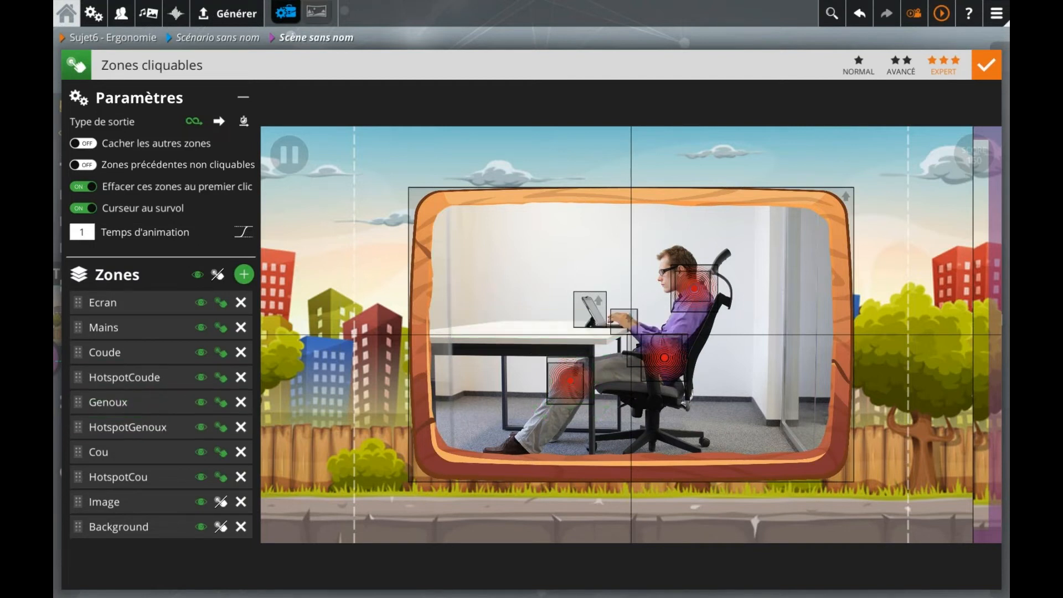
Duplicate HotspotCoude as a smaller HotspotMains over the man's hands, ordered directly below the Mains zone
{"action": "left_click", "coordinate": [669, 360]}
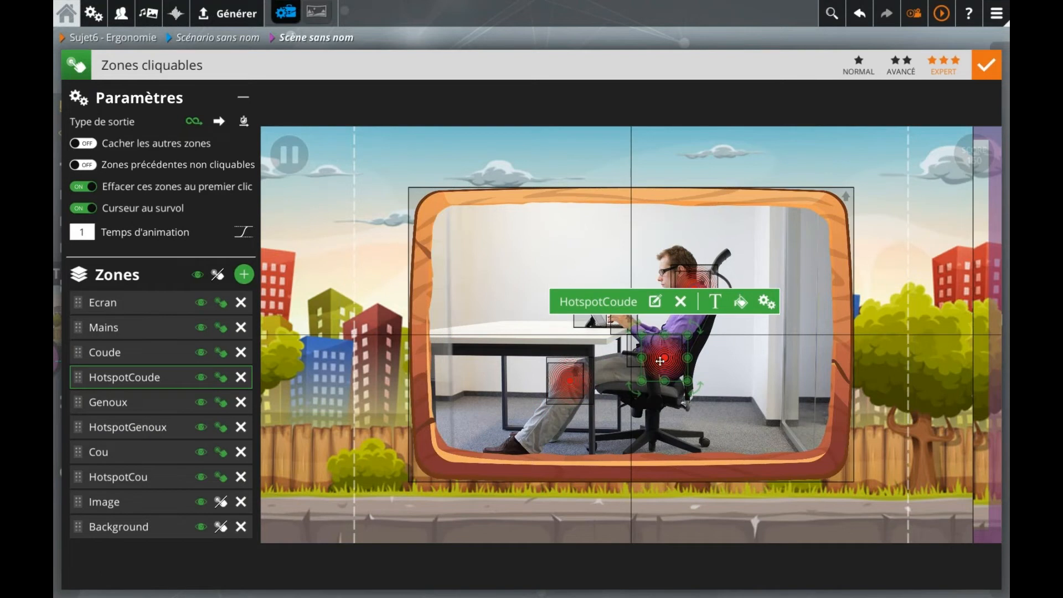
{"action": "key", "text": "ctrl+d"}
{"action": "left_click_drag", "start_coordinate": [660, 361], "coordinate": [625, 315]}
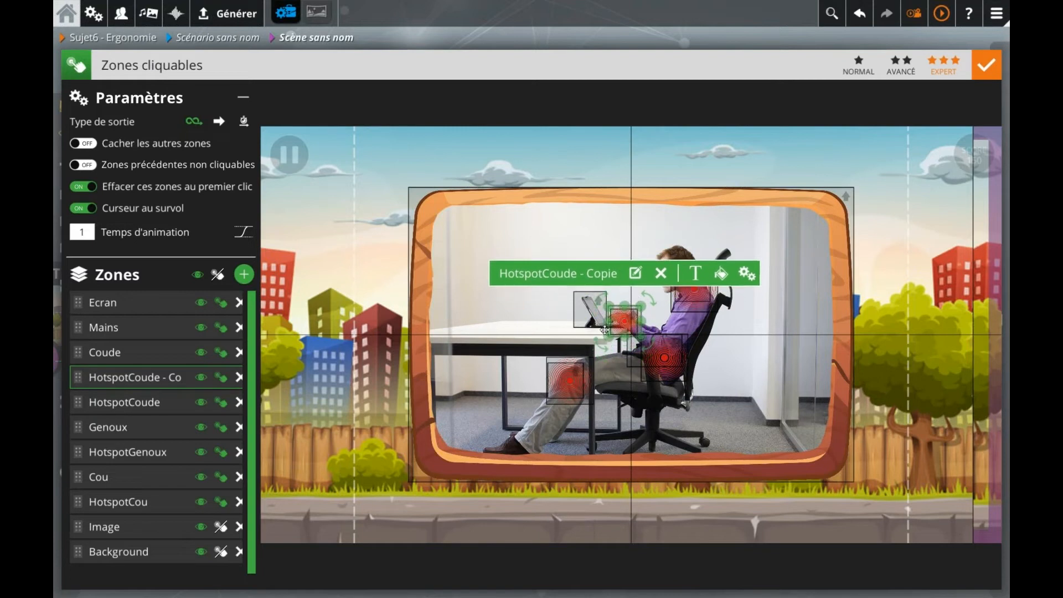
{"action": "double_click", "coordinate": [139, 377]}
{"action": "key", "text": "ctrl+a"}
{"action": "type", "text": "HotspotMains"}
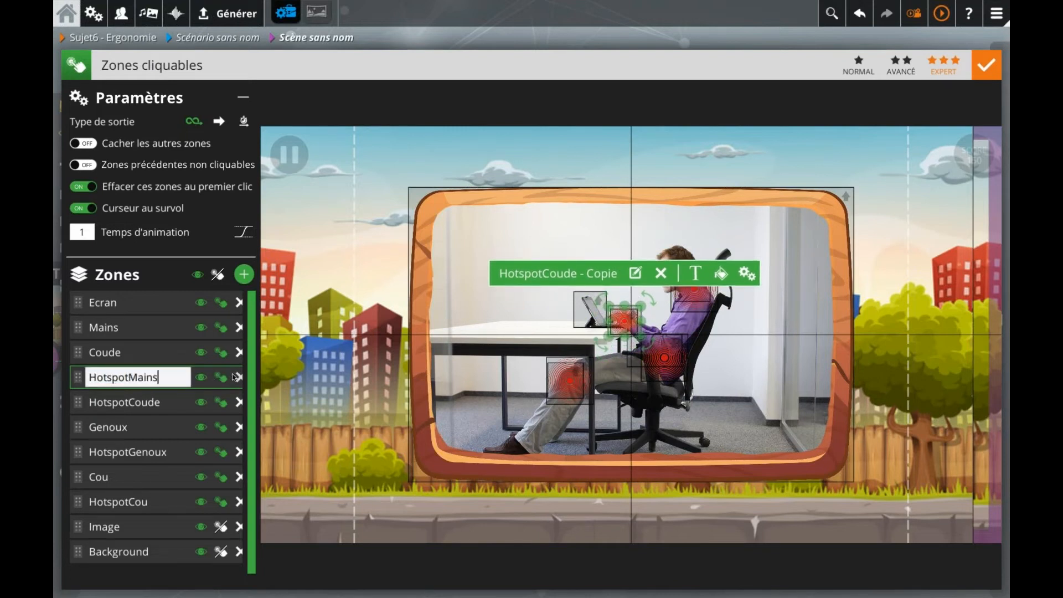
{"action": "key", "text": "Return"}
{"action": "left_click_drag", "start_coordinate": [72, 383], "coordinate": [73, 354]}
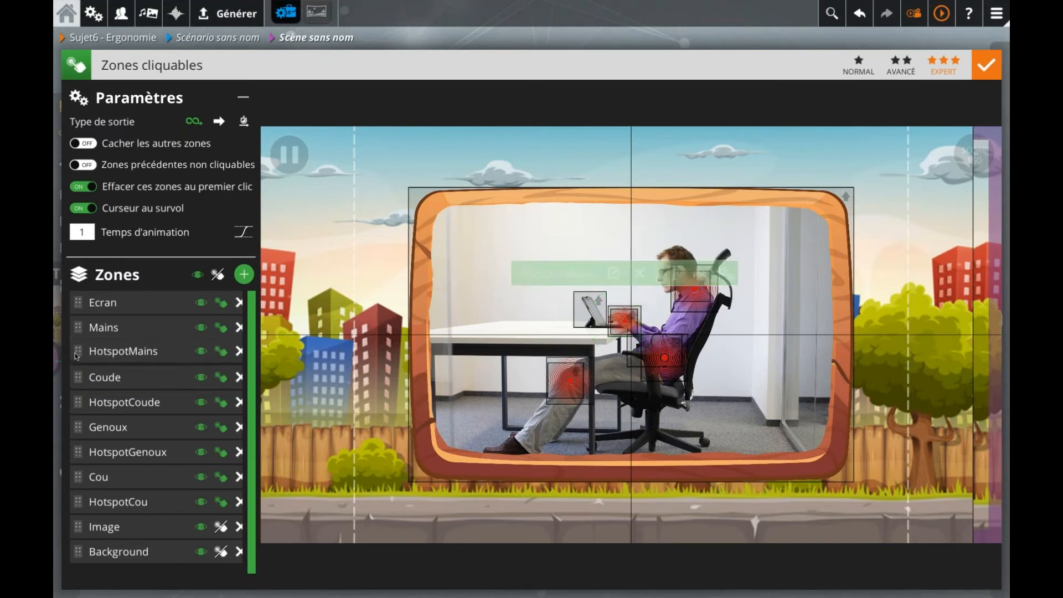
{"action": "left_click", "coordinate": [632, 326]}
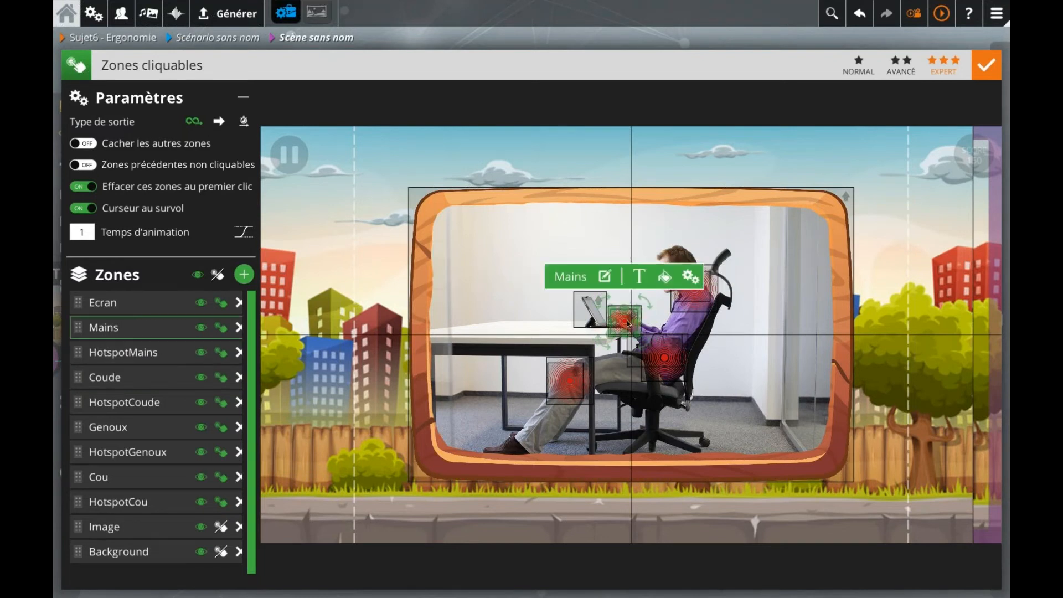
{"action": "key", "text": "ctrl+d"}
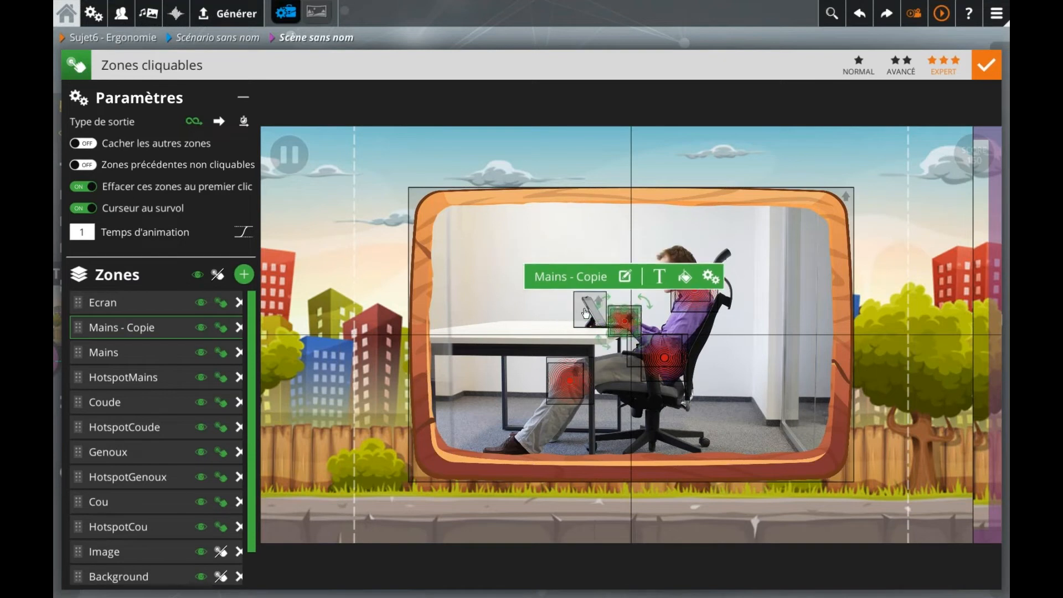
{"action": "key", "text": "Delete"}
Duplicate HotspotMains over the laptop screen as HotspotEcran, ordered directly below the Ecran zone
{"action": "left_click", "coordinate": [137, 353]}
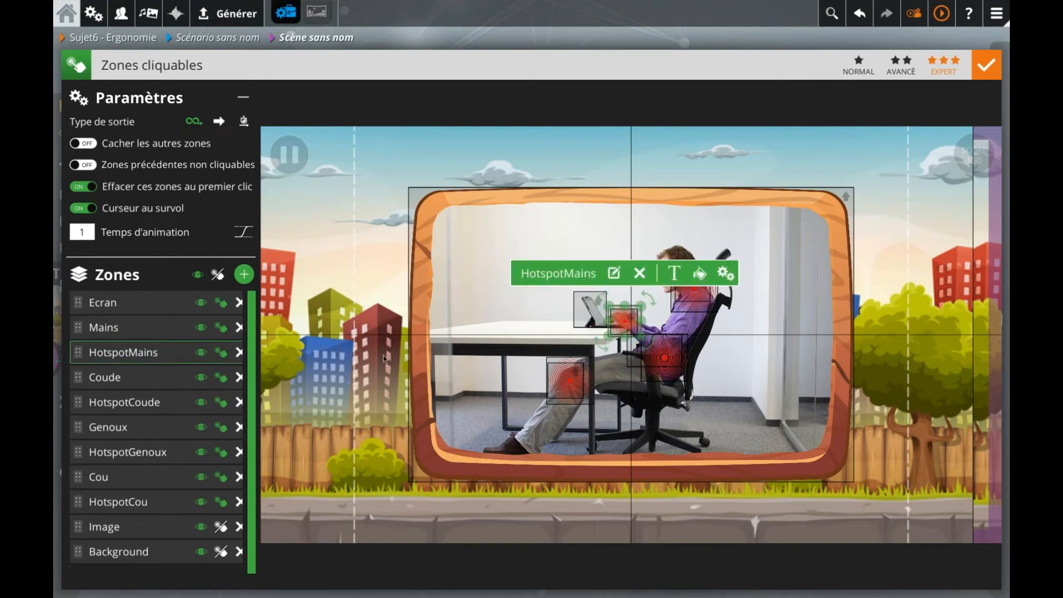
{"action": "key", "text": "ctrl+d"}
{"action": "left_click_drag", "start_coordinate": [625, 321], "coordinate": [583, 310]}
{"action": "double_click", "coordinate": [160, 355]}
{"action": "left_click_drag", "start_coordinate": [129, 353], "coordinate": [288, 347]}
{"action": "type", "text": "Ecran"}
{"action": "key", "text": "Return"}
{"action": "left_click_drag", "start_coordinate": [81, 354], "coordinate": [84, 320]}
Make HotspotEcran, HotspotMains, HotspotCoude, HotspotGenoux and HotspotCou non-clickable
{"action": "left_click", "coordinate": [222, 328]}
{"action": "left_click", "coordinate": [221, 378]}
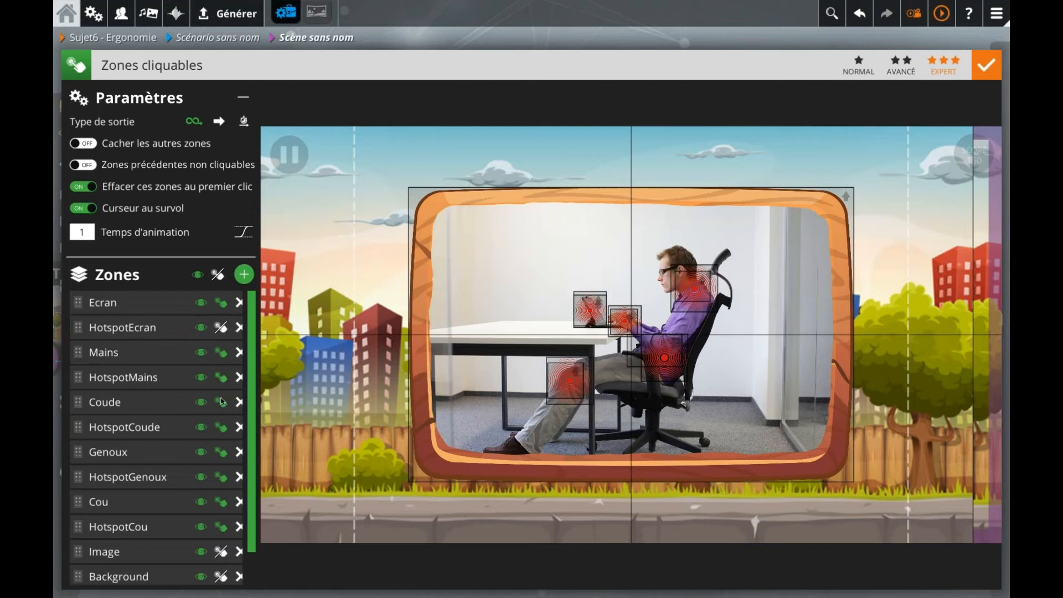
{"action": "left_click", "coordinate": [221, 427]}
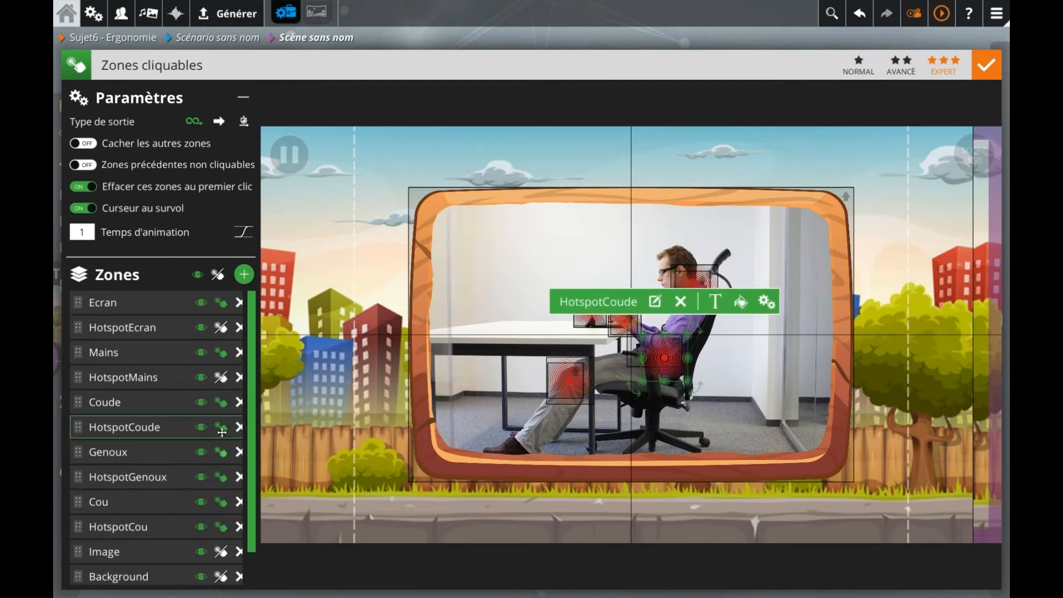
{"action": "left_click", "coordinate": [222, 478]}
{"action": "left_click", "coordinate": [221, 528]}
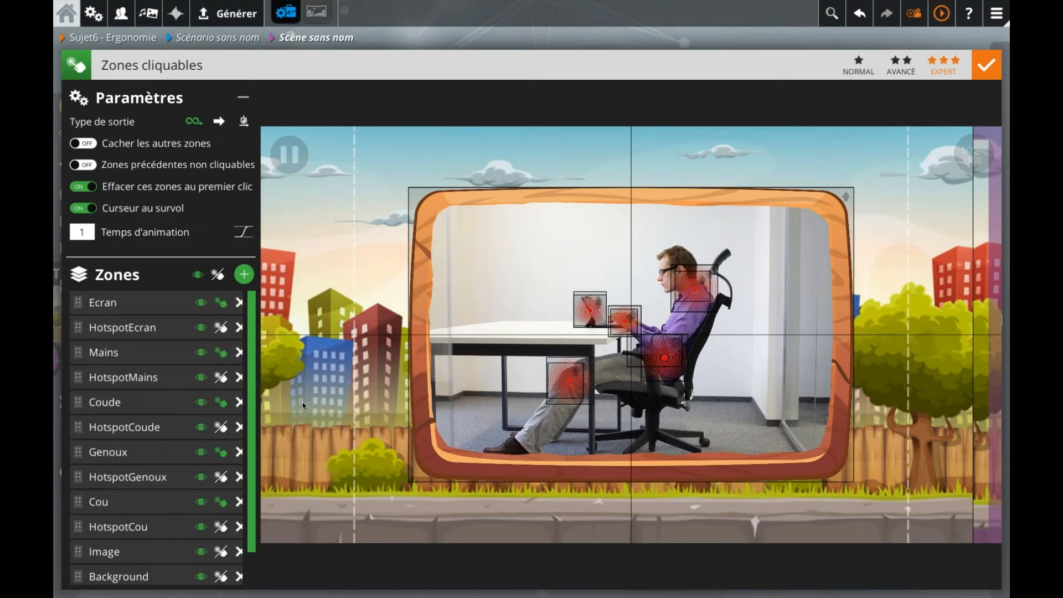
{"action": "mouse_move", "coordinate": [251, 355]}
{"action": "left_mouse_down"}
{"action": "mouse_move", "coordinate": [249, 387]}
{"action": "mouse_move", "coordinate": [247, 355]}
{"action": "mouse_move", "coordinate": [254, 374]}
{"action": "left_mouse_up"}
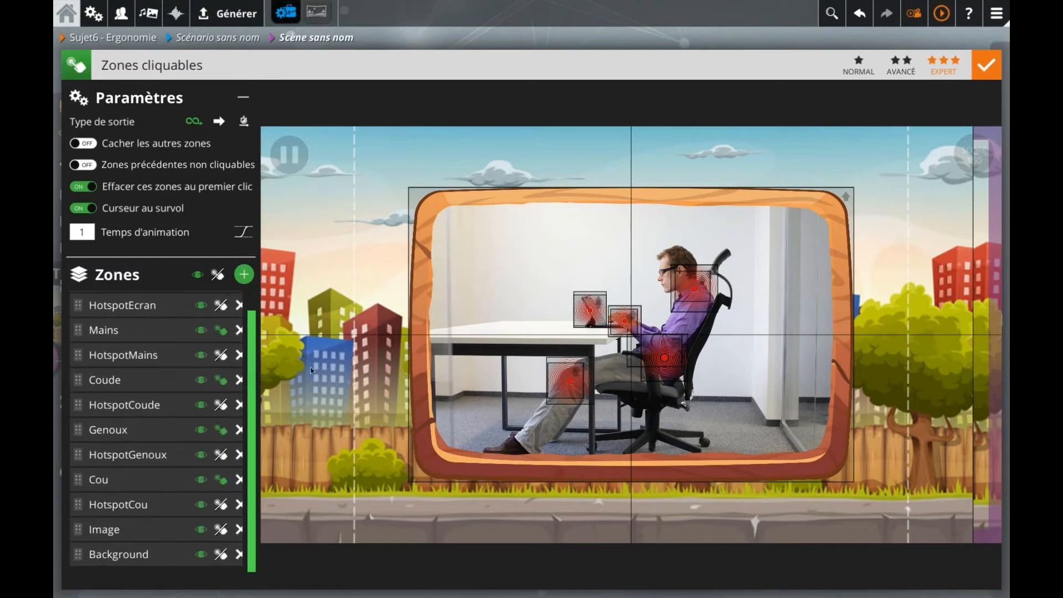
{"action": "left_click", "coordinate": [694, 287]}
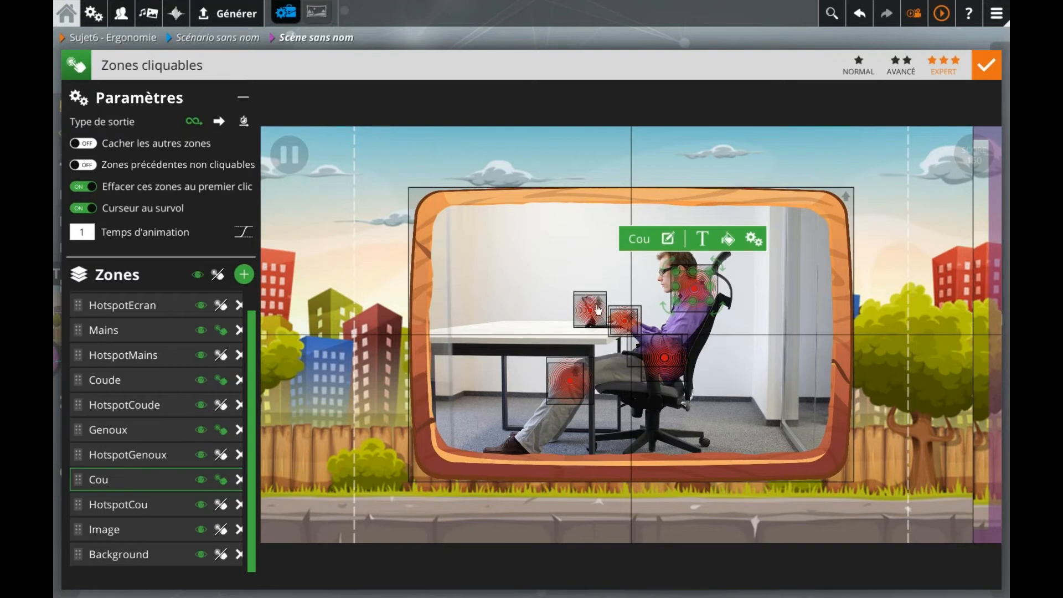
{"action": "left_click", "coordinate": [598, 311]}
{"action": "left_click", "coordinate": [630, 325]}
{"action": "left_click", "coordinate": [668, 353]}
{"action": "left_click", "coordinate": [579, 386]}
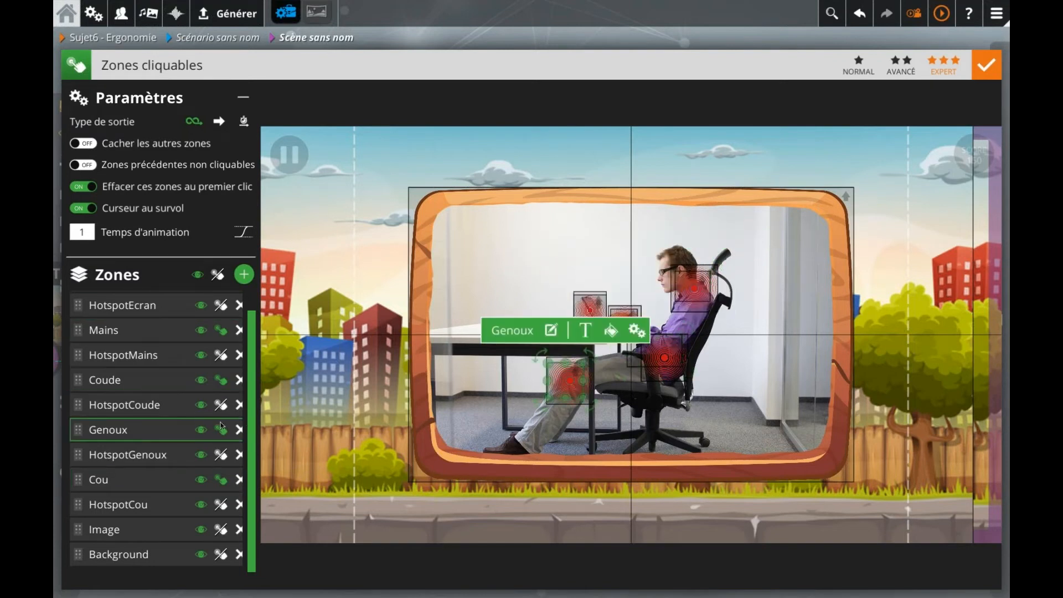
Close the clickable-zones settings and return to the scene's block graph
{"action": "left_click", "coordinate": [543, 40]}
{"action": "left_click", "coordinate": [403, 362]}
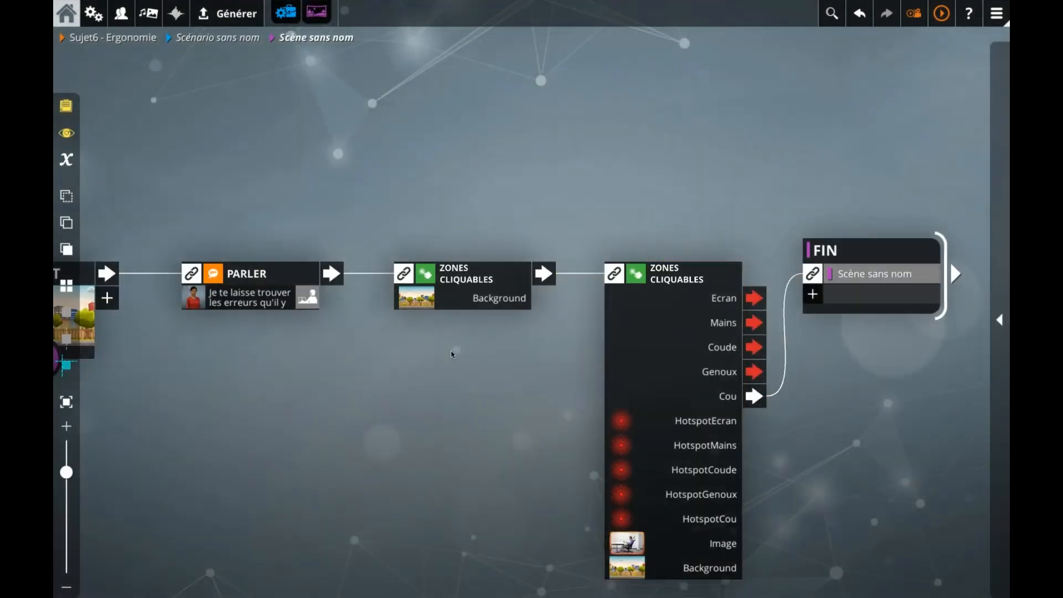
{"action": "left_click_drag", "start_coordinate": [370, 357], "coordinate": [477, 354]}
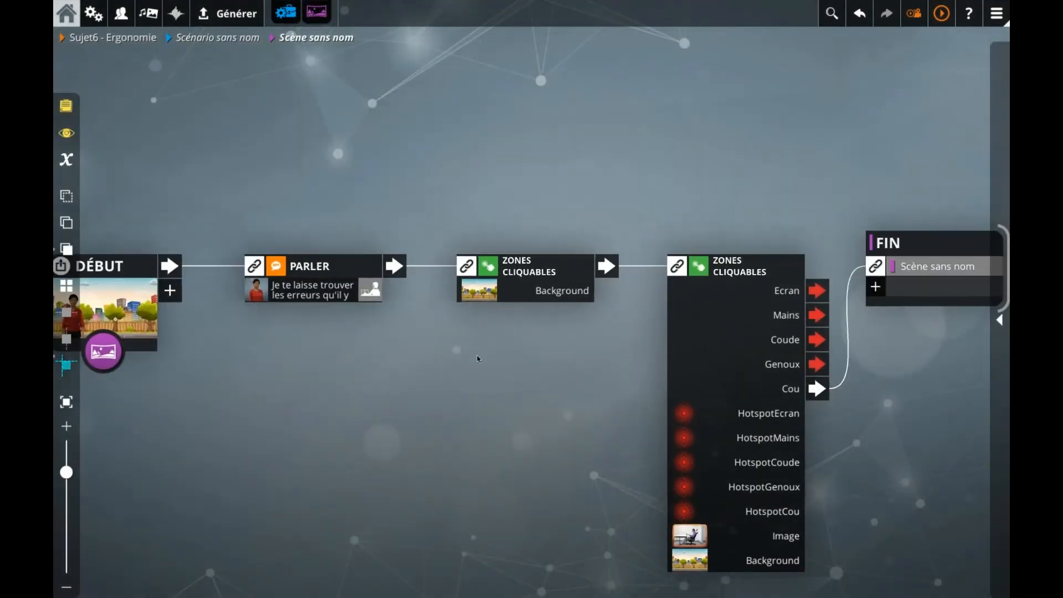
Insert a Variables block between the Background clickable-zones block and the clickable-zones block holding the posture zones
{"action": "left_click", "coordinate": [682, 303], "text": "alt"}
{"action": "left_click_drag", "start_coordinate": [629, 323], "coordinate": [369, 299]}
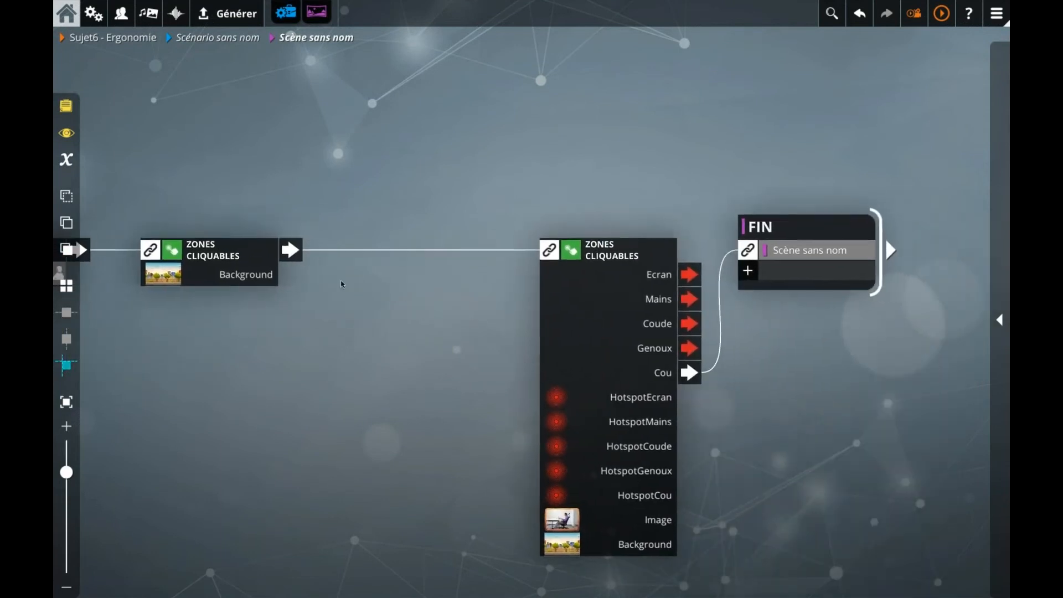
{"action": "left_click", "coordinate": [254, 255]}
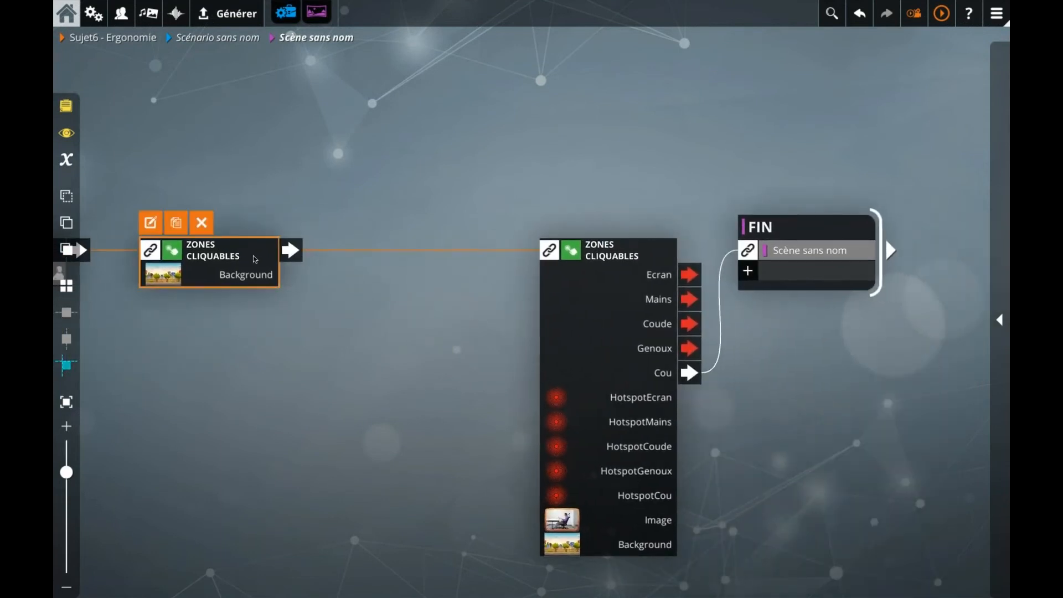
{"action": "key", "text": "space"}
{"action": "type", "text": "va"}
{"action": "key", "text": "Return"}
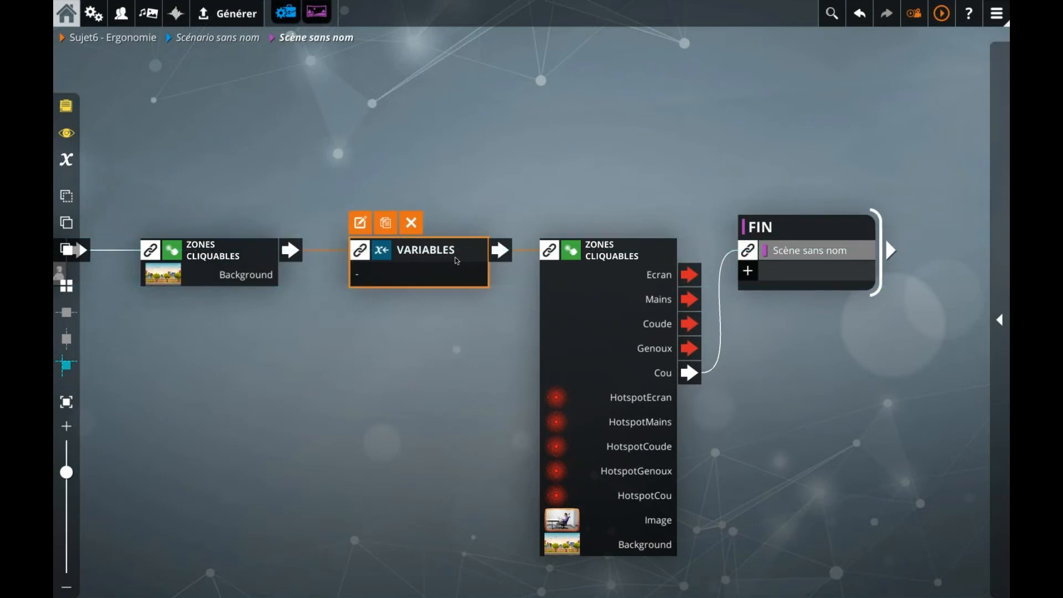
In the Variables block, assign false to the variables ecran and mains
{"action": "double_click", "coordinate": [457, 260]}
{"action": "type", "text": "ecran"}
{"action": "left_click", "coordinate": [449, 259]}
{"action": "type", "text": "false"}
{"action": "key", "text": "Return"}
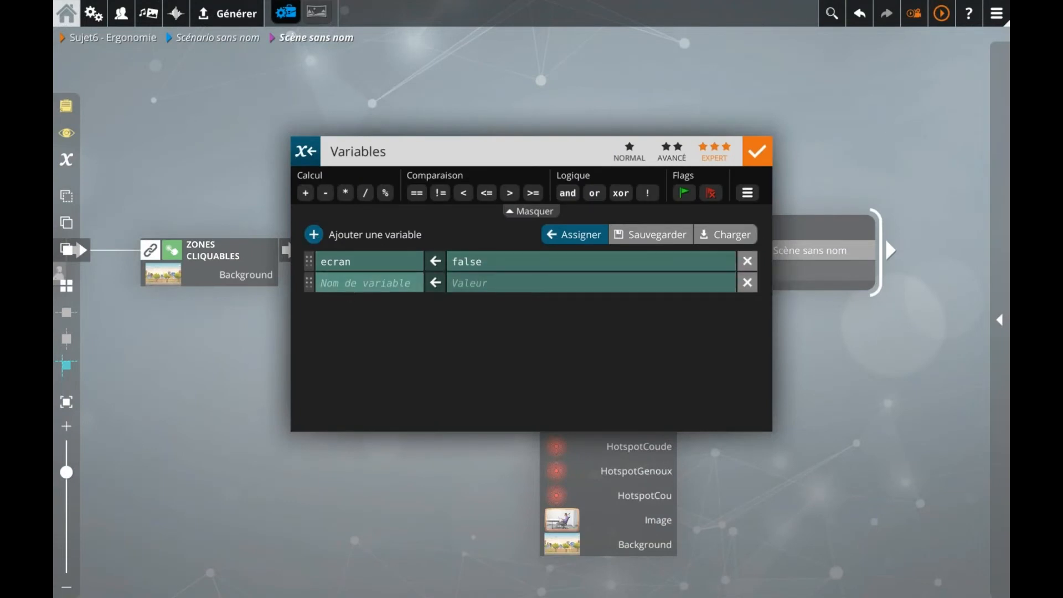
{"action": "type", "text": "mains"}
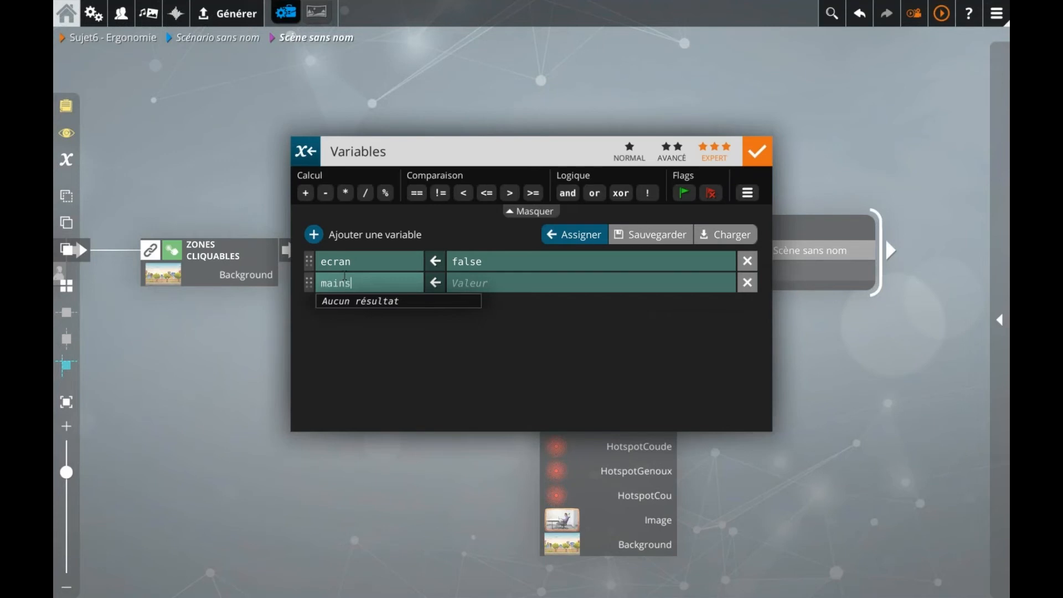
{"action": "key", "text": "Tab"}
{"action": "type", "text": "false"}
{"action": "key", "text": "Return"}
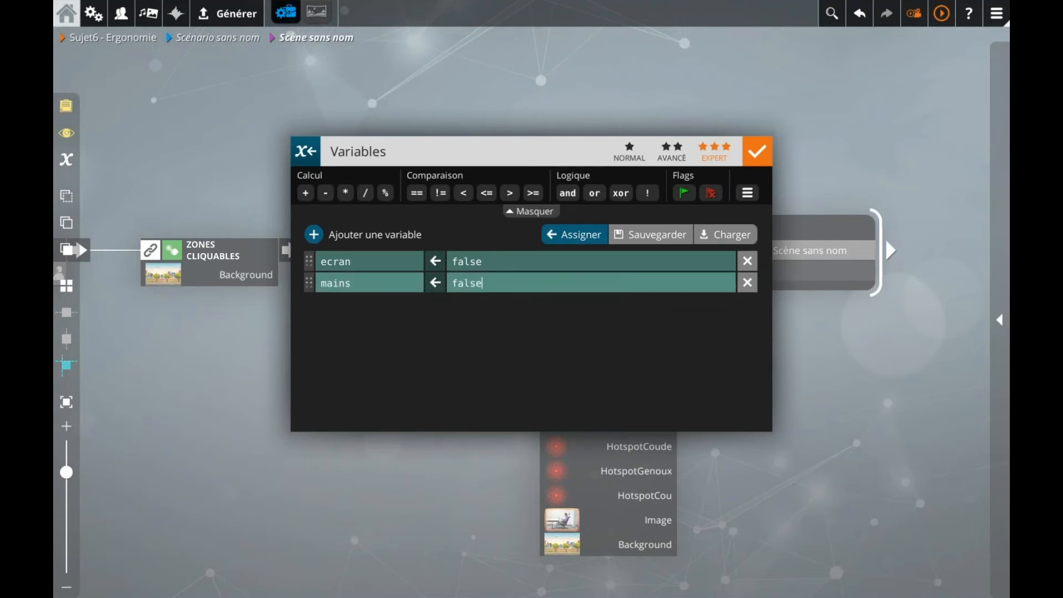
Add three more variable rows to the Variables block and assign false to coude
{"action": "left_click", "coordinate": [320, 241]}
{"action": "left_click", "coordinate": [319, 240]}
{"action": "left_click", "coordinate": [319, 240]}
{"action": "left_click", "coordinate": [501, 117]}
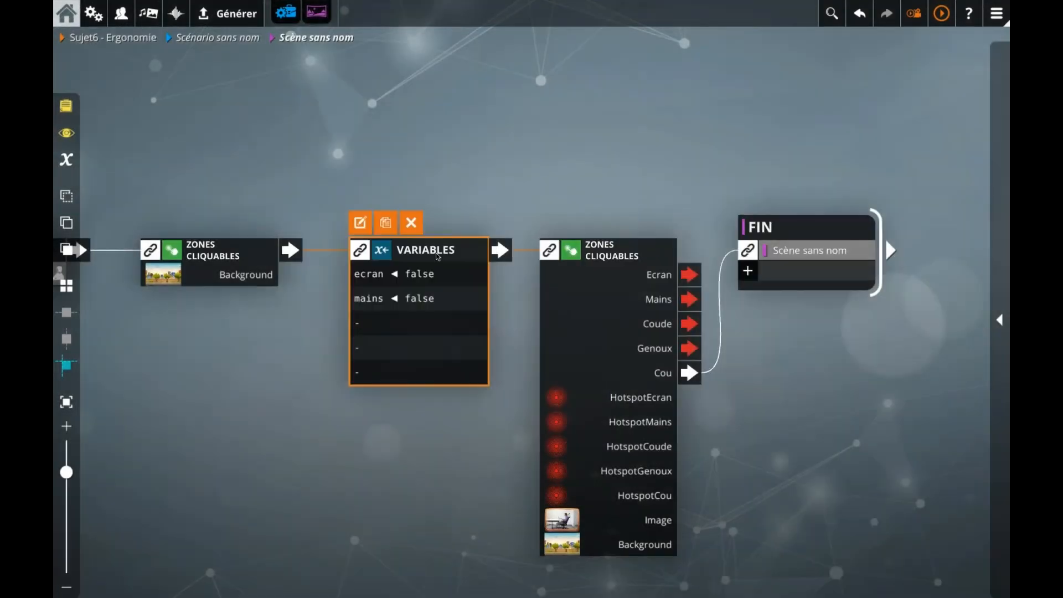
{"action": "double_click", "coordinate": [408, 294]}
{"action": "left_click", "coordinate": [388, 305]}
{"action": "type", "text": "coude"}
{"action": "key", "text": "Tab"}
{"action": "type", "text": "false"}
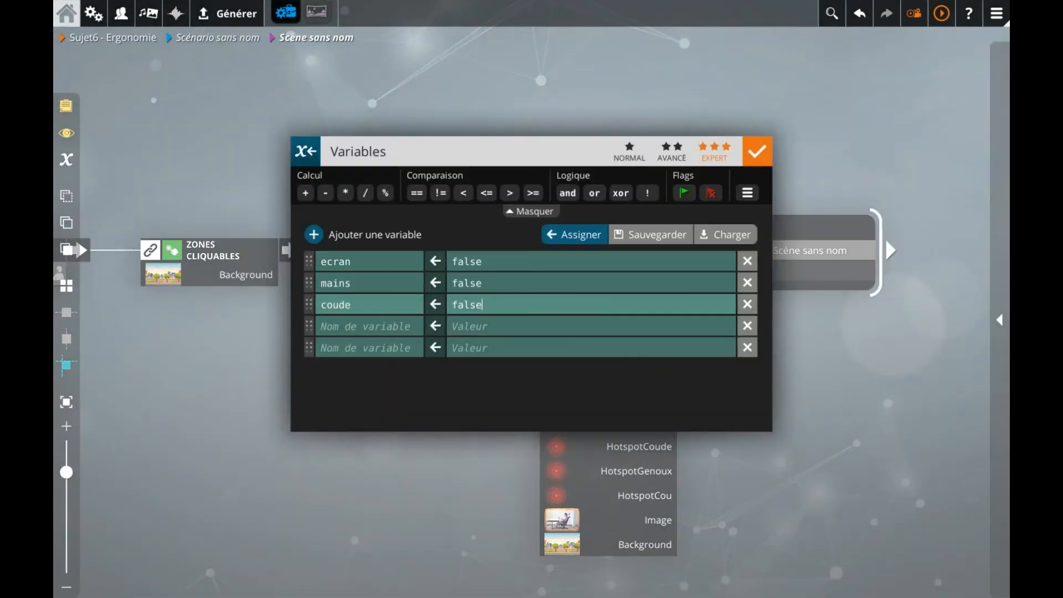
Assign false to the variables genoux and cou, and close the Variables block's settings
{"action": "key", "text": "Tab"}
{"action": "type", "text": "gen"}
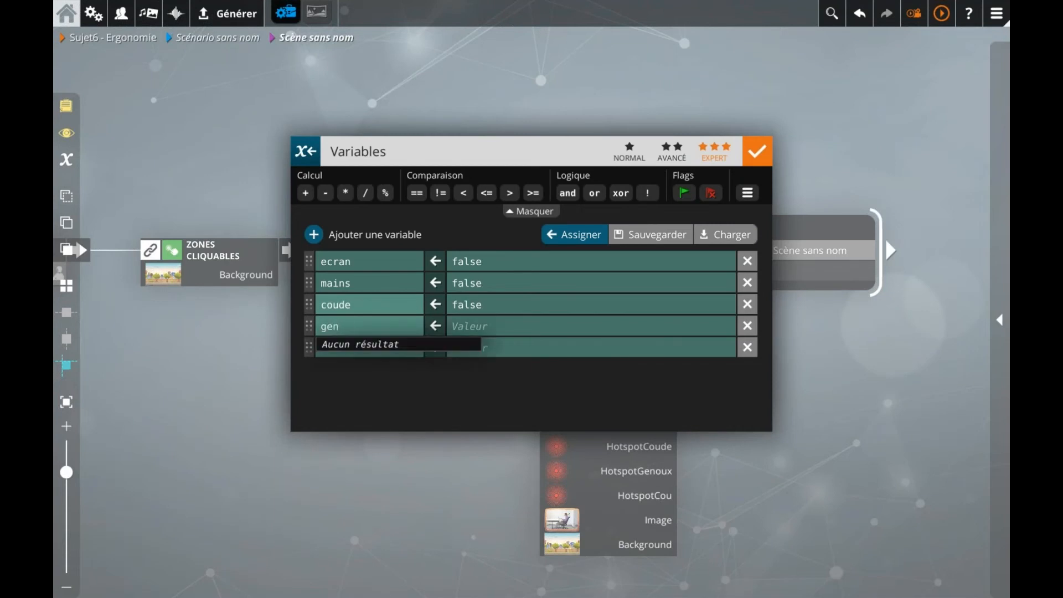
{"action": "key", "text": "Tab"}
{"action": "type", "text": "false"}
{"action": "key", "text": "Tab"}
{"action": "type", "text": "cou"}
{"action": "key", "text": "Tab"}
{"action": "type", "text": "false"}
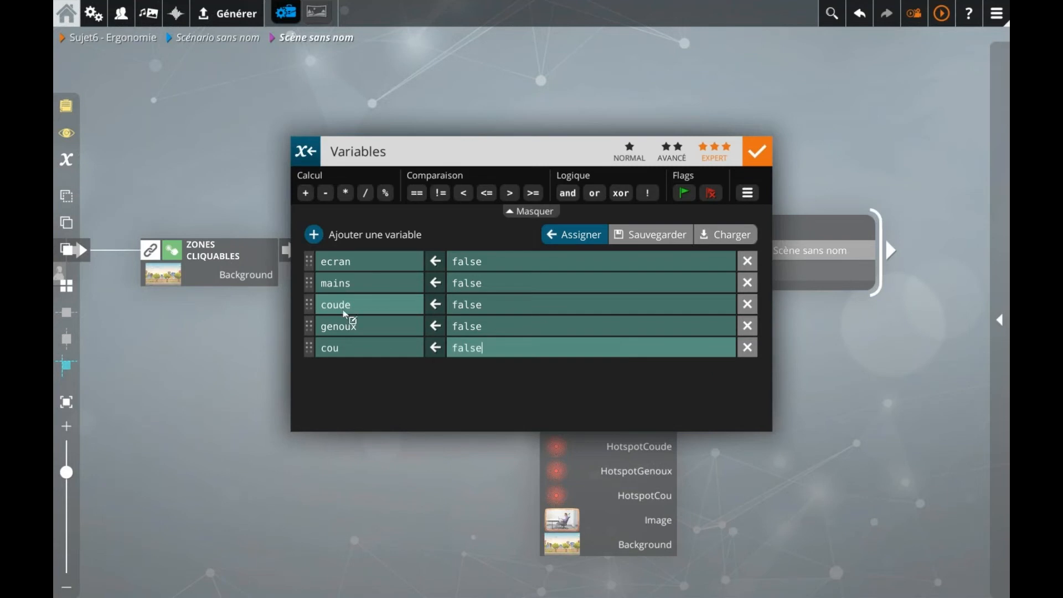
{"action": "left_click", "coordinate": [263, 377]}
{"action": "left_click", "coordinate": [391, 409]}
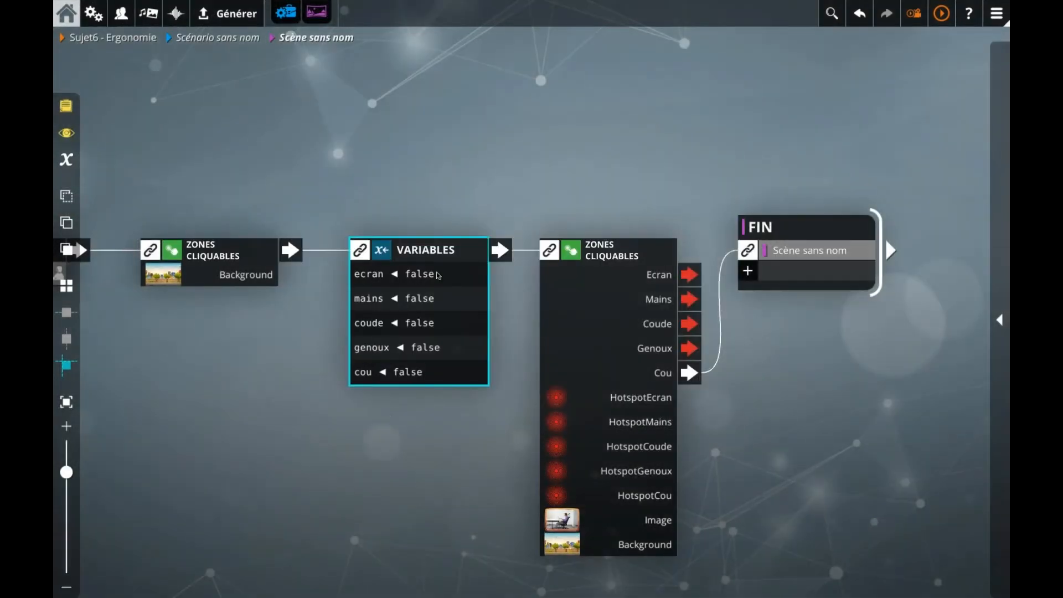
Move the FIN block farther from the clickable-zones block and delete the link from the Cou exit to it
{"action": "left_click_drag", "start_coordinate": [452, 411], "coordinate": [366, 394]}
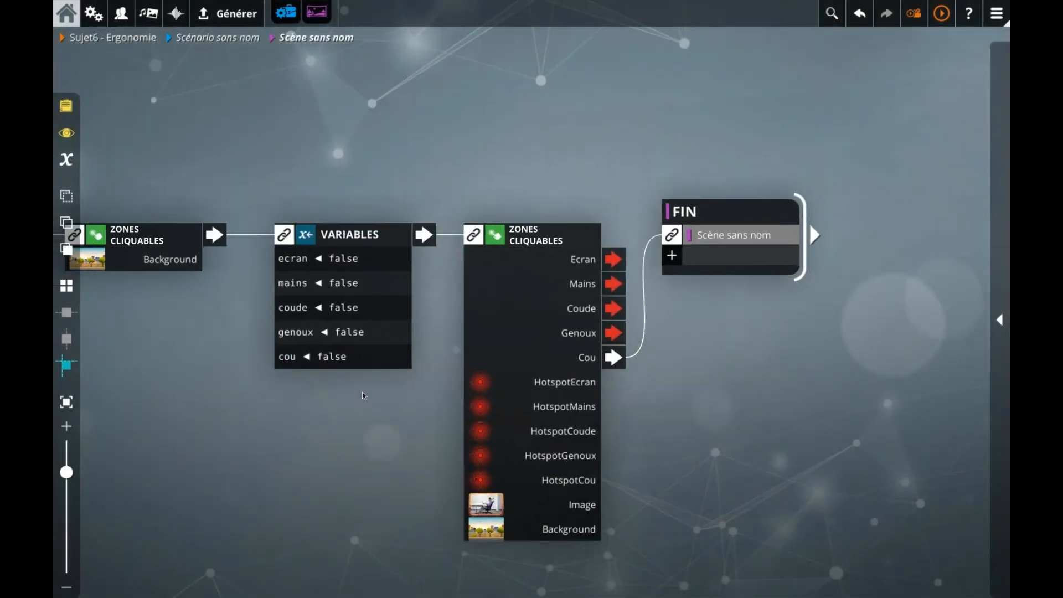
{"action": "left_click_drag", "start_coordinate": [695, 271], "coordinate": [755, 267]}
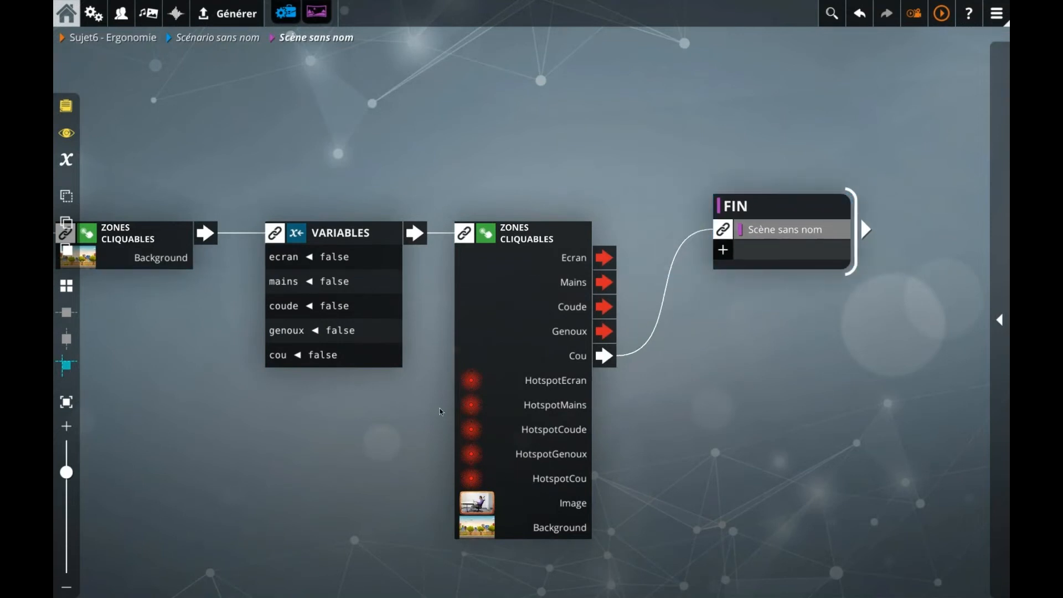
{"action": "scroll", "coordinate": [440, 411], "scroll_direction": "down", "scroll_amount": 1}
{"action": "left_click_drag", "start_coordinate": [535, 383], "coordinate": [490, 370]}
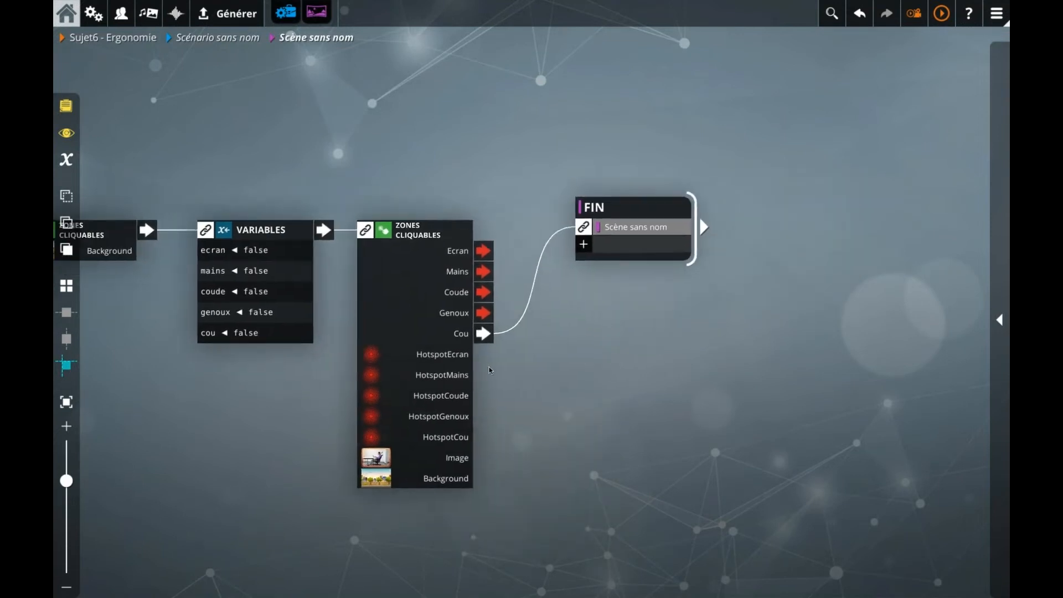
{"action": "left_click", "coordinate": [580, 211]}
{"action": "left_click_drag", "start_coordinate": [612, 248], "coordinate": [774, 328]}
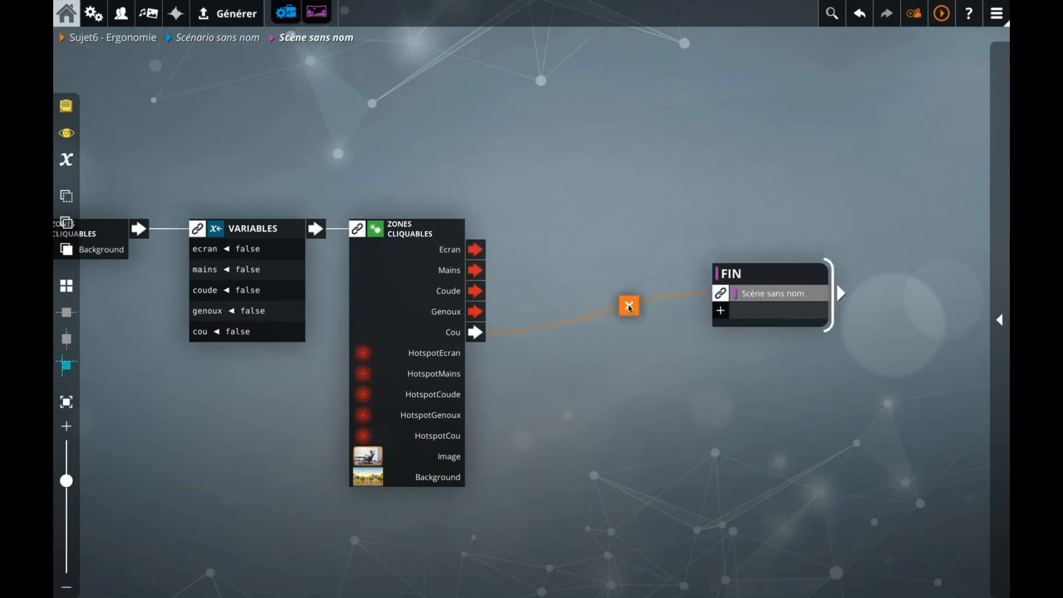
{"action": "left_click", "coordinate": [629, 308]}
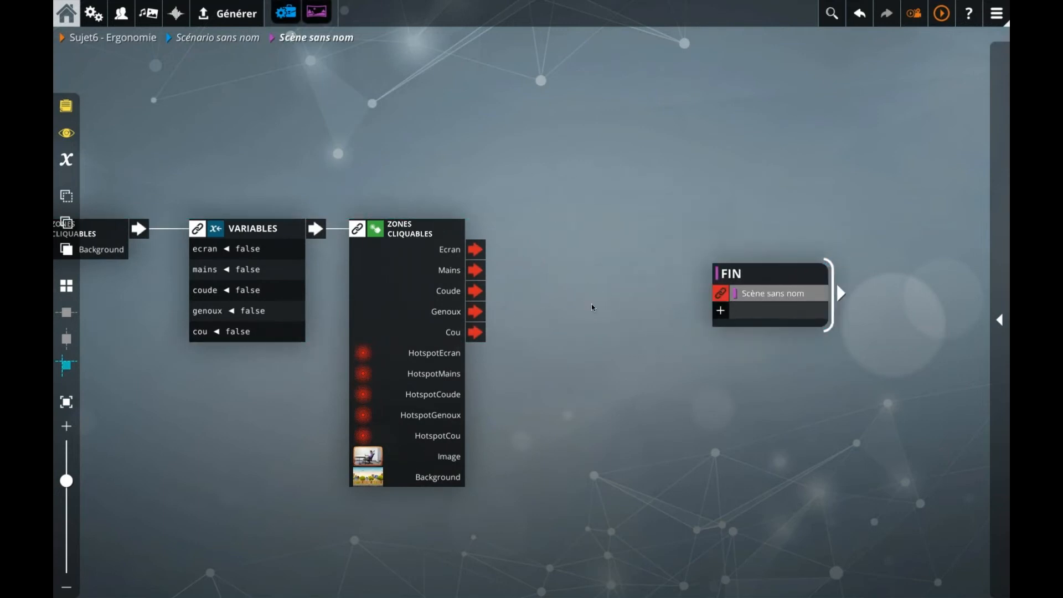
Duplicate the Variables block beyond the clickable-zones block and split the copy into five blocks of one variable each
{"action": "left_click", "coordinate": [259, 296]}
{"action": "left_click_drag", "start_coordinate": [516, 241], "coordinate": [580, 254]}
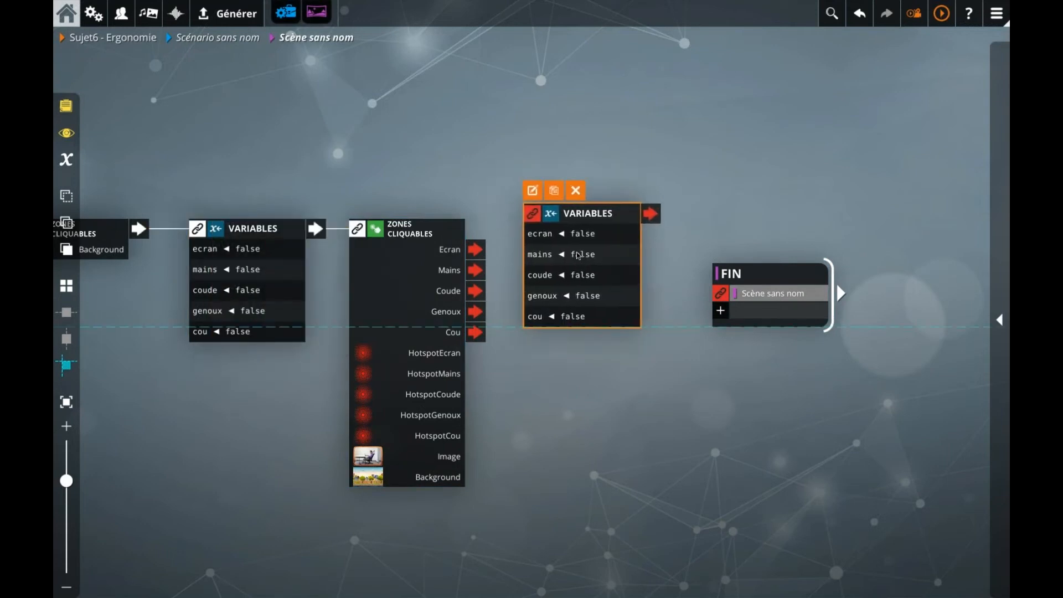
{"action": "left_click", "coordinate": [592, 233]}
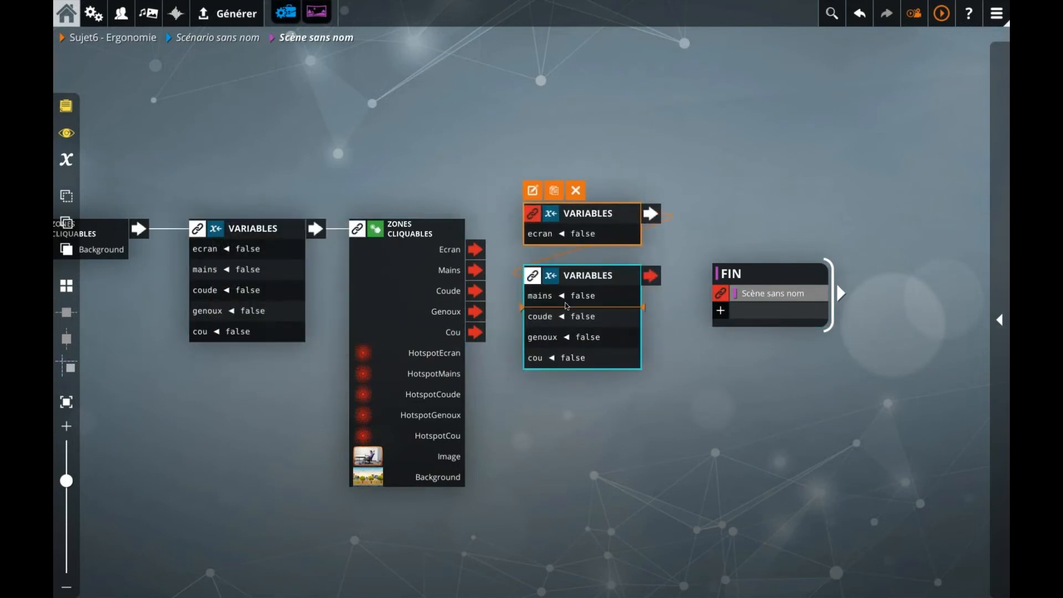
{"action": "left_click", "coordinate": [573, 295]}
{"action": "left_click", "coordinate": [573, 375]}
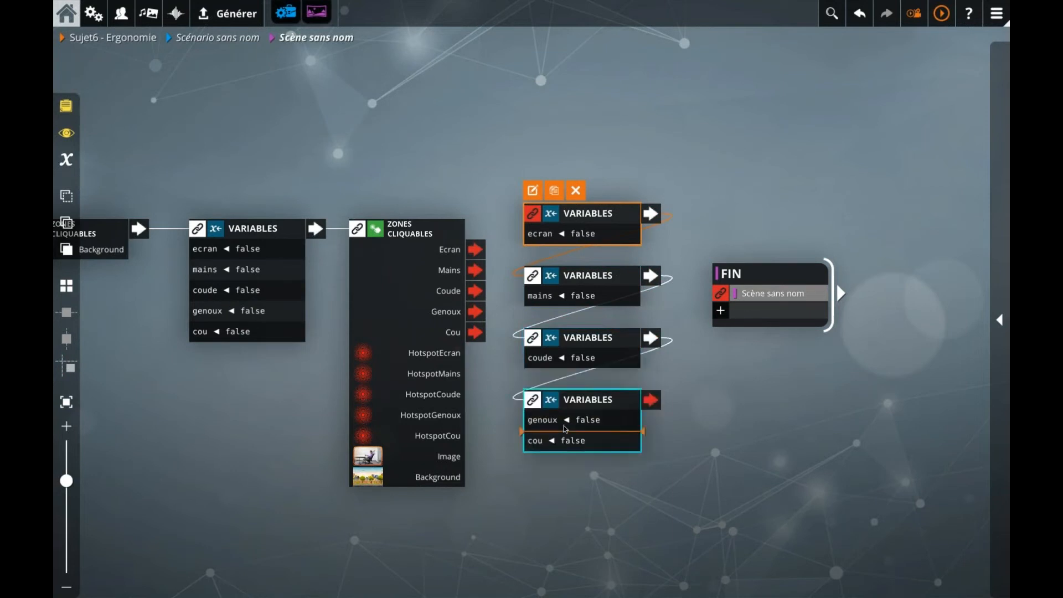
{"action": "left_click", "coordinate": [571, 439]}
Delete the links that chain the split single-variable blocks together
{"action": "left_click", "coordinate": [563, 442]}
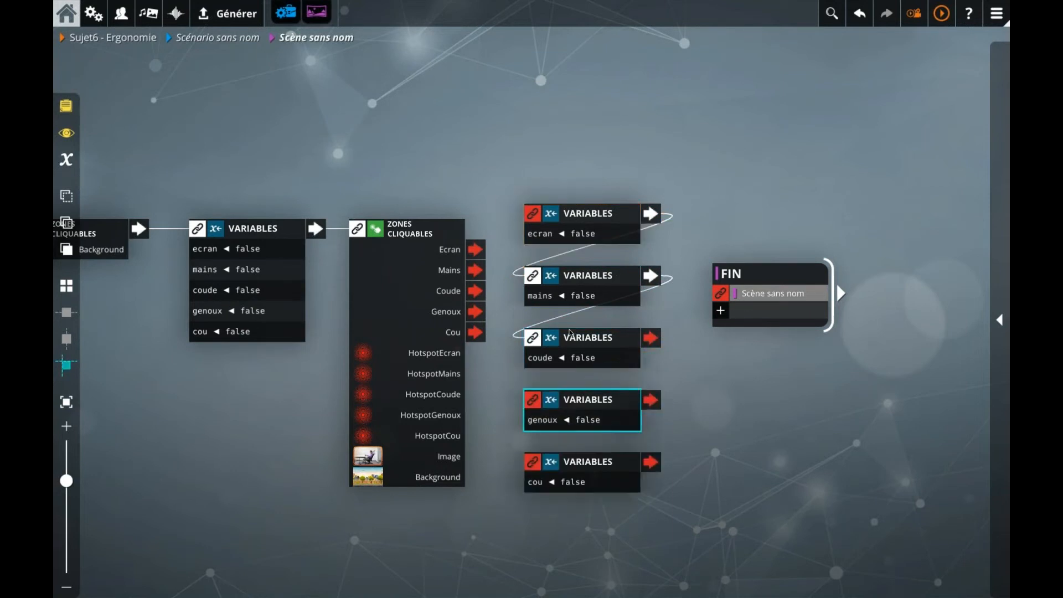
{"action": "left_click", "coordinate": [563, 317]}
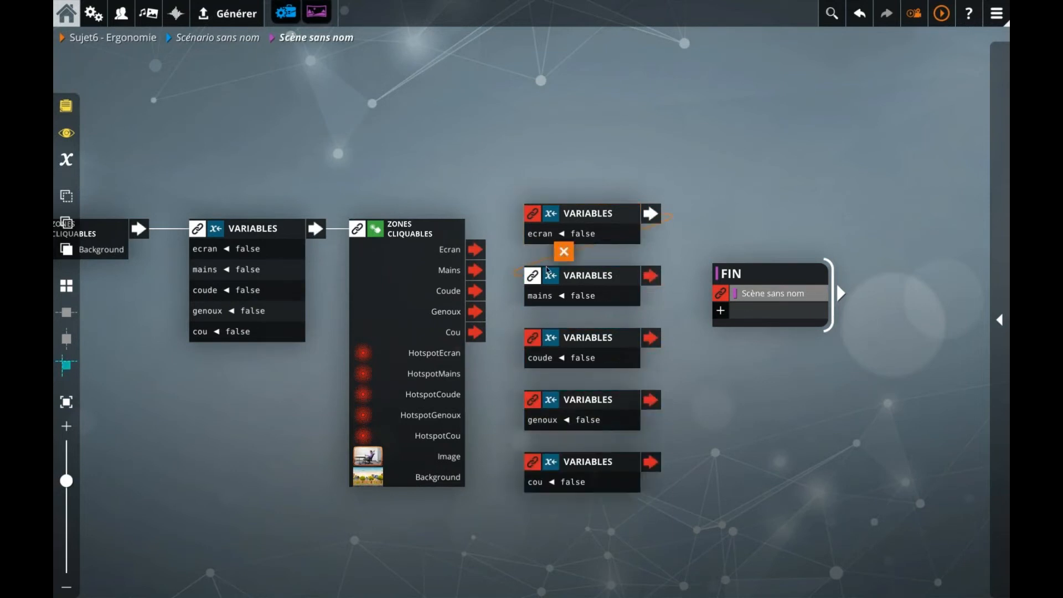
{"action": "left_click", "coordinate": [565, 273]}
Move the five single-variable blocks beside the clickable zones and connect the Ecran, Mains, Coude, Genoux and Cou exits to their matching blocks
{"action": "left_click_drag", "start_coordinate": [511, 203], "coordinate": [652, 420]}
{"action": "left_click_drag", "start_coordinate": [740, 404], "coordinate": [575, 396]}
{"action": "left_click_drag", "start_coordinate": [622, 301], "coordinate": [702, 317]}
{"action": "left_click_drag", "start_coordinate": [357, 244], "coordinate": [482, 459]}
Set the variable ecran to true in the block linked to the Ecran exit
{"action": "double_click", "coordinate": [482, 180]}
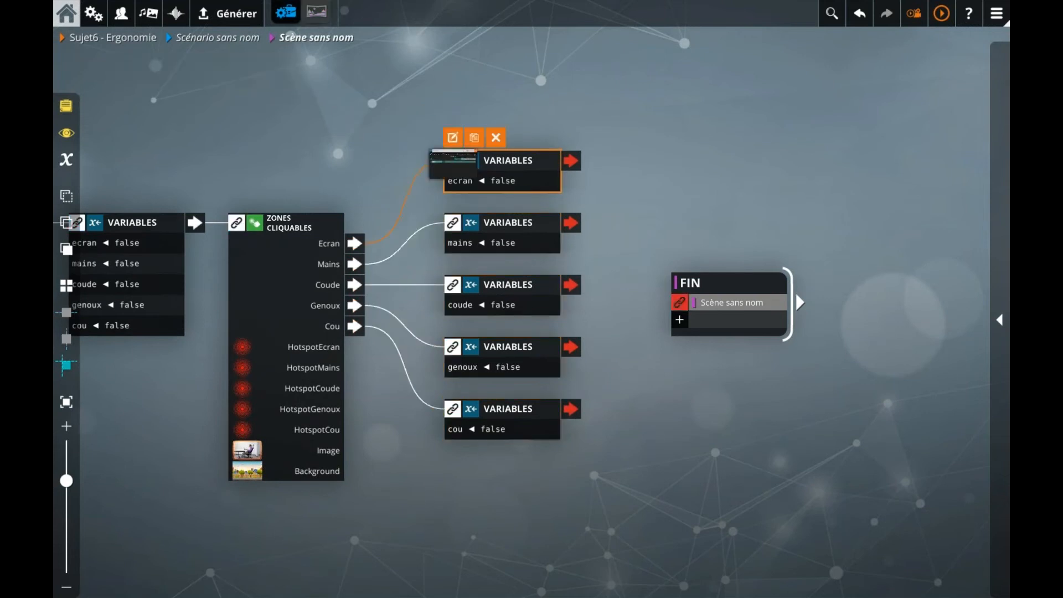
{"action": "double_click", "coordinate": [468, 262]}
{"action": "type", "text": "tr"}
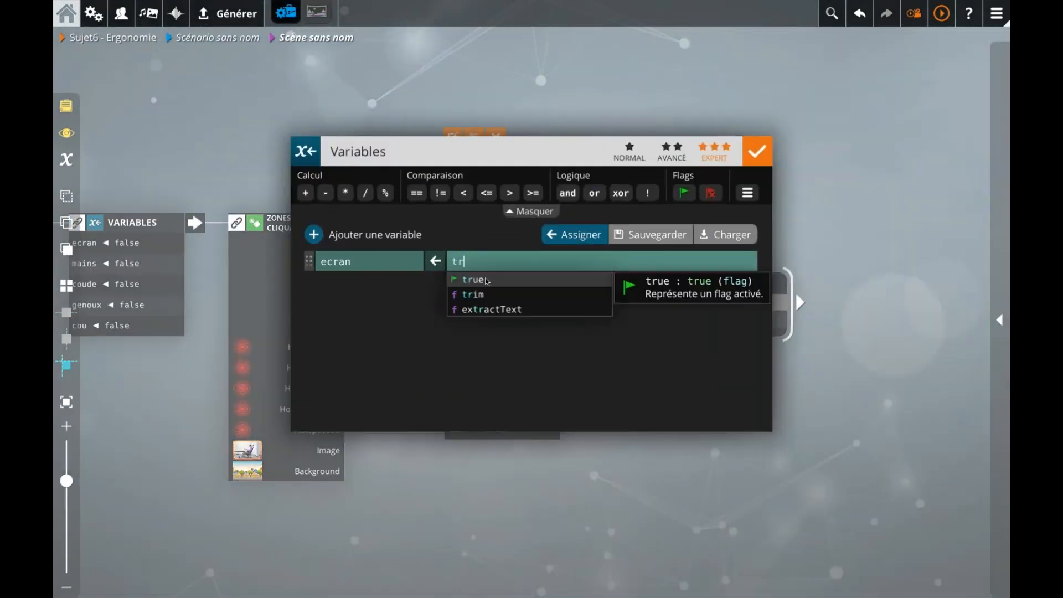
{"action": "key", "text": "Return"}
{"action": "key", "text": "Return"}
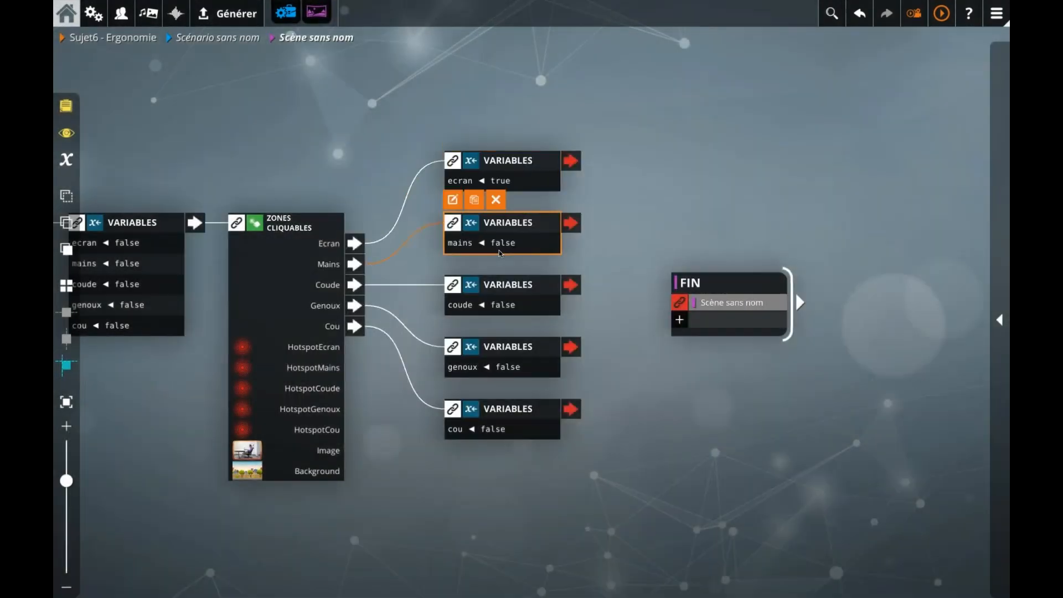
Set the variable mains to true in the block linked to the Mains exit
{"action": "double_click", "coordinate": [514, 244]}
{"action": "double_click", "coordinate": [468, 262]}
{"action": "type", "text": "tr"}
{"action": "key", "text": "Return"}
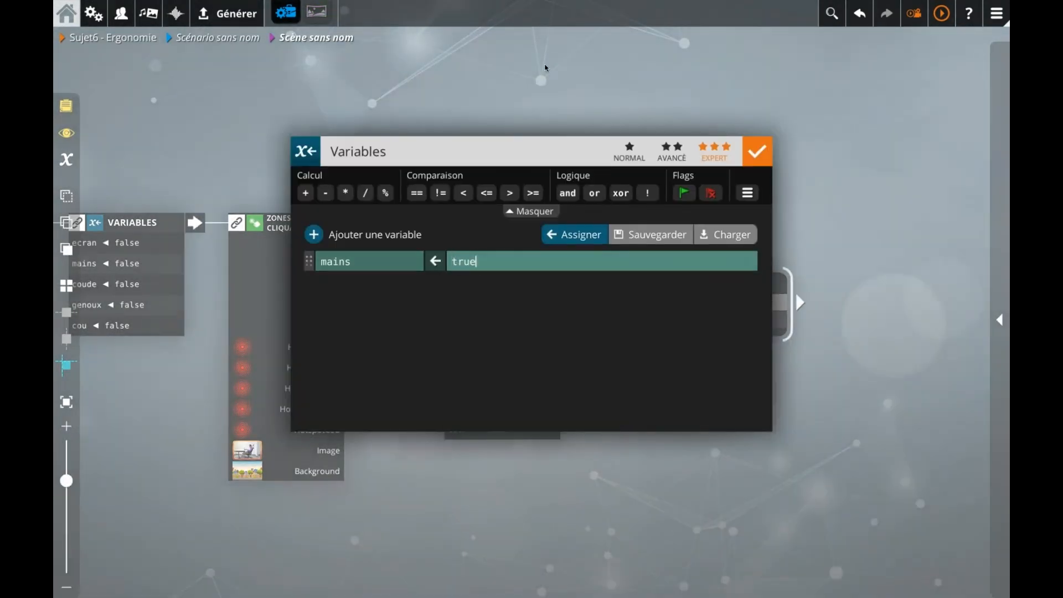
{"action": "key", "text": "Return"}
Set the variable coude to true in the block linked to the Coude exit
{"action": "double_click", "coordinate": [487, 303]}
{"action": "double_click", "coordinate": [468, 261]}
{"action": "type", "text": "tr"}
{"action": "key", "text": "Return"}
{"action": "key", "text": "Return"}
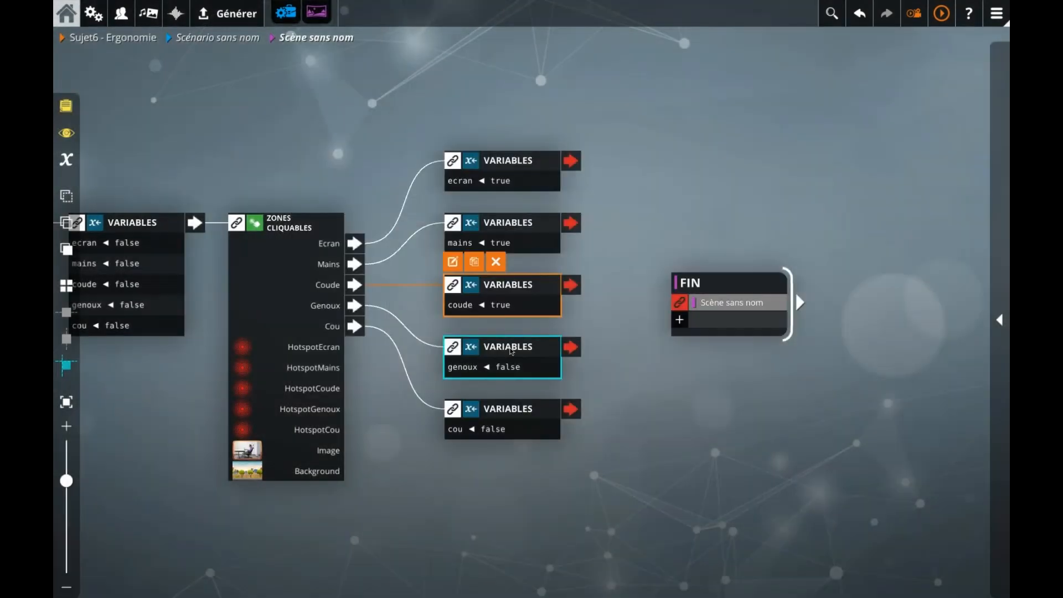
Set the variable genoux to true in the block linked to the Genoux exit
{"action": "double_click", "coordinate": [512, 353]}
{"action": "double_click", "coordinate": [468, 261]}
{"action": "type", "text": "tr"}
{"action": "key", "text": "Return"}
{"action": "key", "text": "Return"}
Set the variable cou to true in the block linked to the Cou exit
{"action": "double_click", "coordinate": [495, 410]}
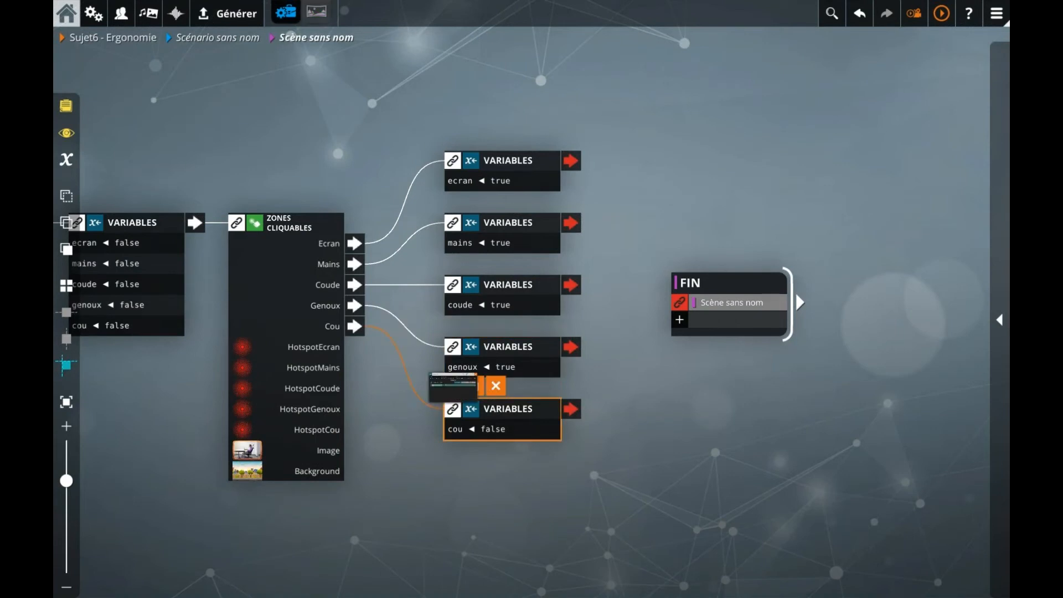
{"action": "double_click", "coordinate": [476, 262]}
{"action": "type", "text": "tr"}
{"action": "key", "text": "Return"}
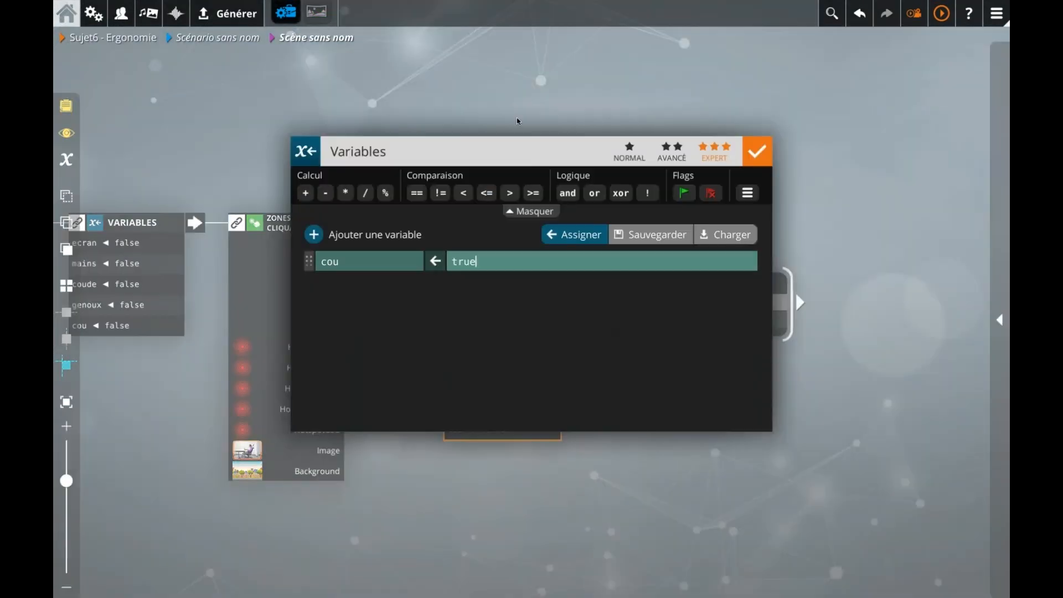
{"action": "key", "text": "Return"}
Shift the FIN block outward, add a relay block above the graph and connect all five single-variable blocks to it
{"action": "left_click_drag", "start_coordinate": [685, 277], "coordinate": [757, 279]}
{"action": "left_click", "coordinate": [500, 188]}
{"action": "left_click", "coordinate": [500, 187]}
{"action": "type", "text": "re"}
{"action": "key", "text": "Return"}
{"action": "left_click_drag", "start_coordinate": [640, 165], "coordinate": [563, 419]}
Duplicate the relay above the clickable-zones block and route the first relay through it back to that block's input
{"action": "left_click_drag", "start_coordinate": [657, 174], "coordinate": [276, 111]}
{"action": "left_click", "coordinate": [668, 76]}
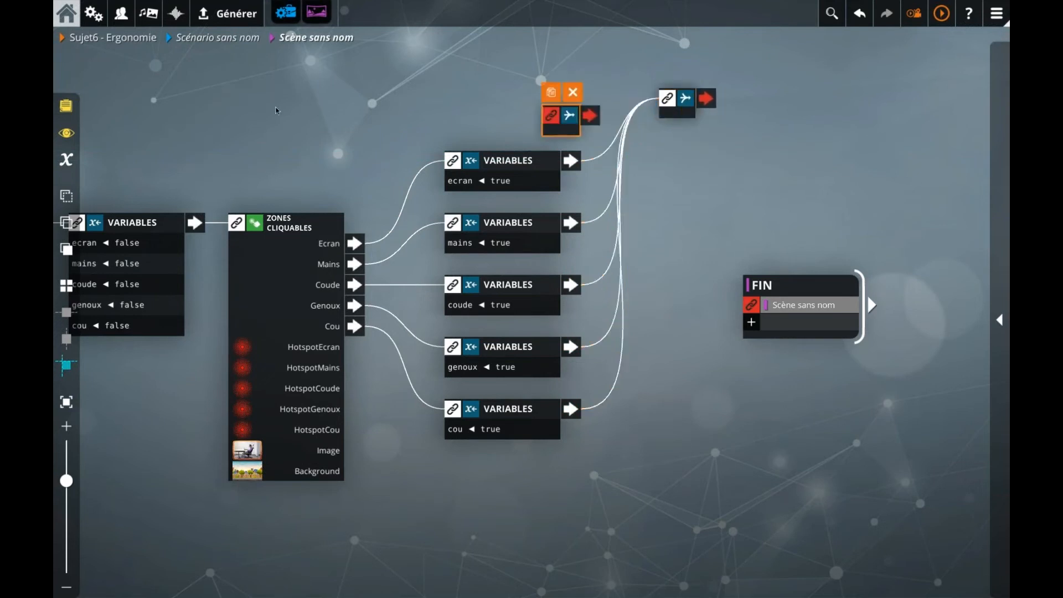
{"action": "left_click_drag", "start_coordinate": [707, 99], "coordinate": [255, 100]}
{"action": "left_click_drag", "start_coordinate": [273, 108], "coordinate": [237, 223]}
{"action": "left_click_drag", "start_coordinate": [194, 114], "coordinate": [167, 114]}
In the clickable-zones block holding the posture zones, set HotspotEcran's visibility condition to ecran
{"action": "left_click_drag", "start_coordinate": [318, 149], "coordinate": [416, 137]}
{"action": "double_click", "coordinate": [401, 241]}
{"action": "left_click", "coordinate": [131, 312]}
{"action": "left_click", "coordinate": [148, 332]}
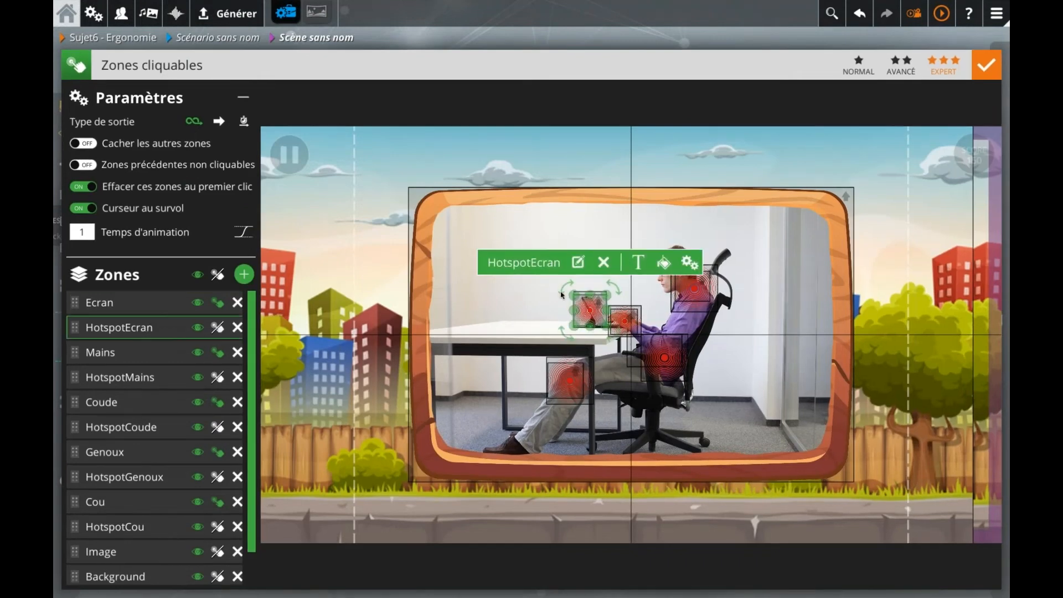
{"action": "left_click", "coordinate": [689, 262]}
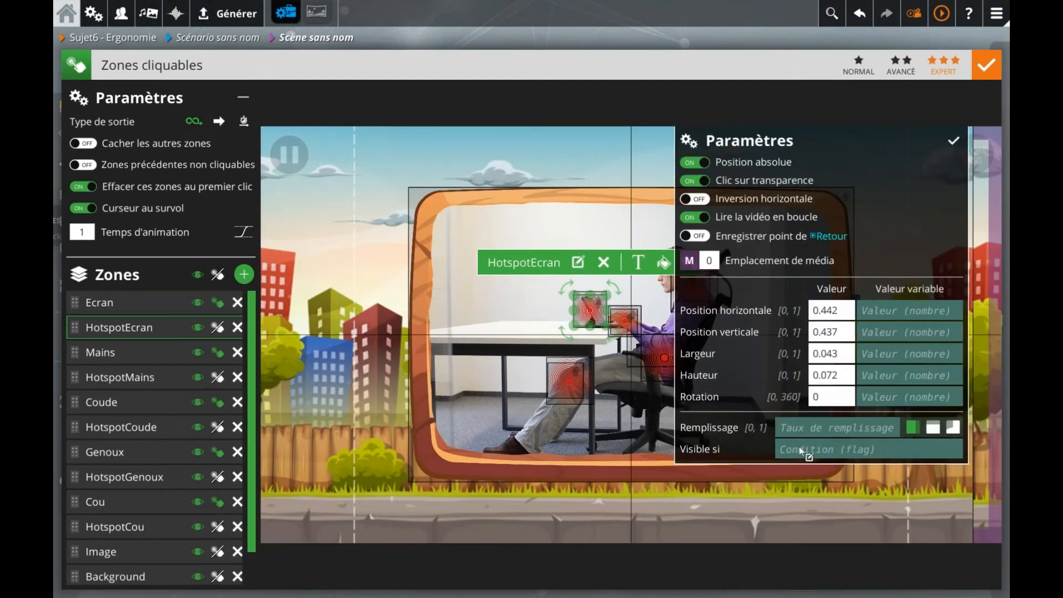
{"action": "type", "text": "ecran"}
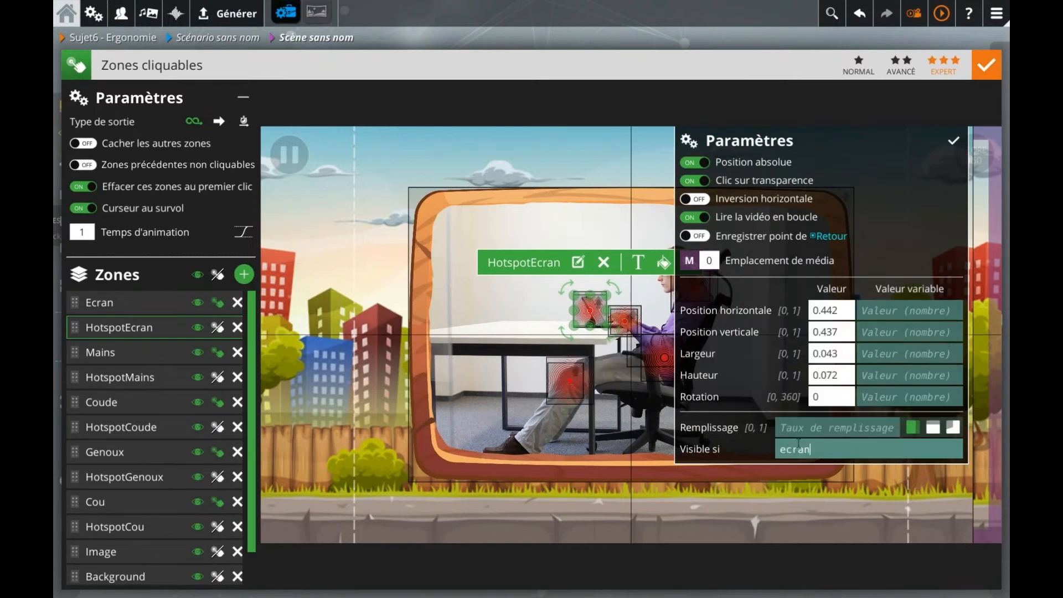
Set HotspotMains's visibility condition to the variable mains
{"action": "left_click", "coordinate": [155, 386]}
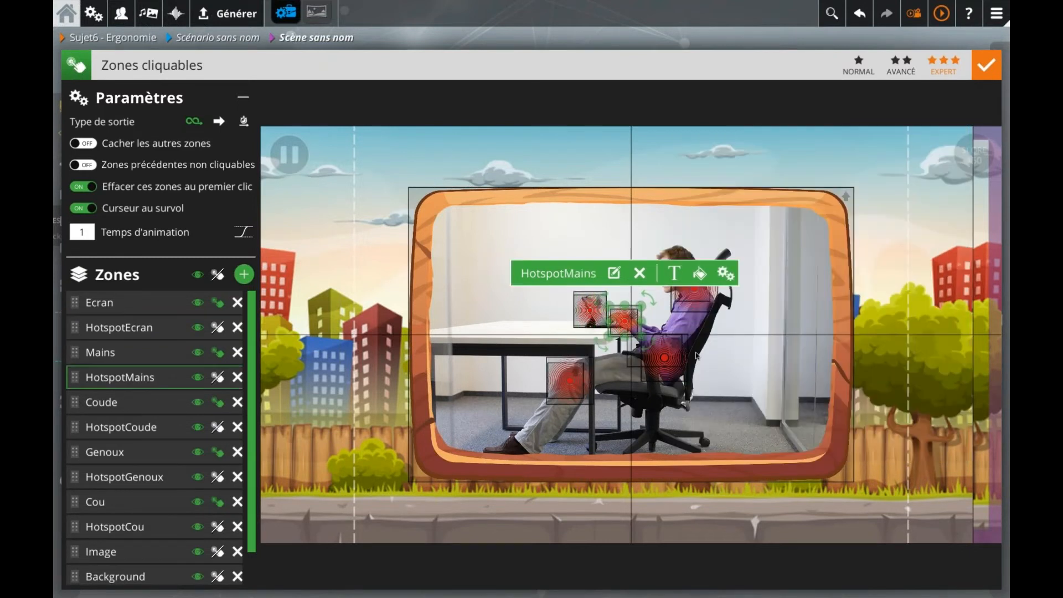
{"action": "left_click", "coordinate": [726, 274]}
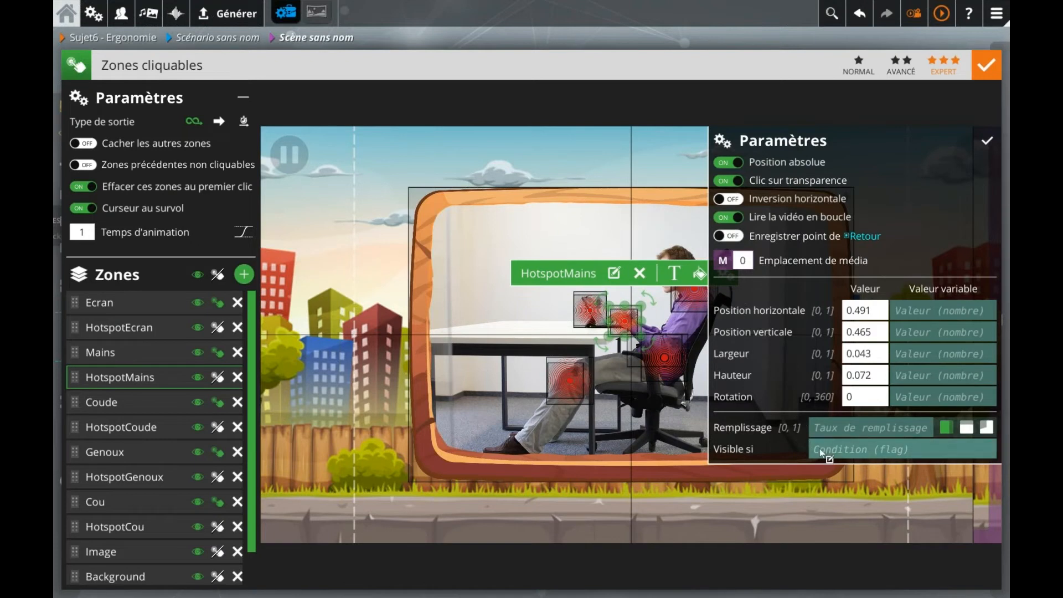
{"action": "type", "text": "ma"}
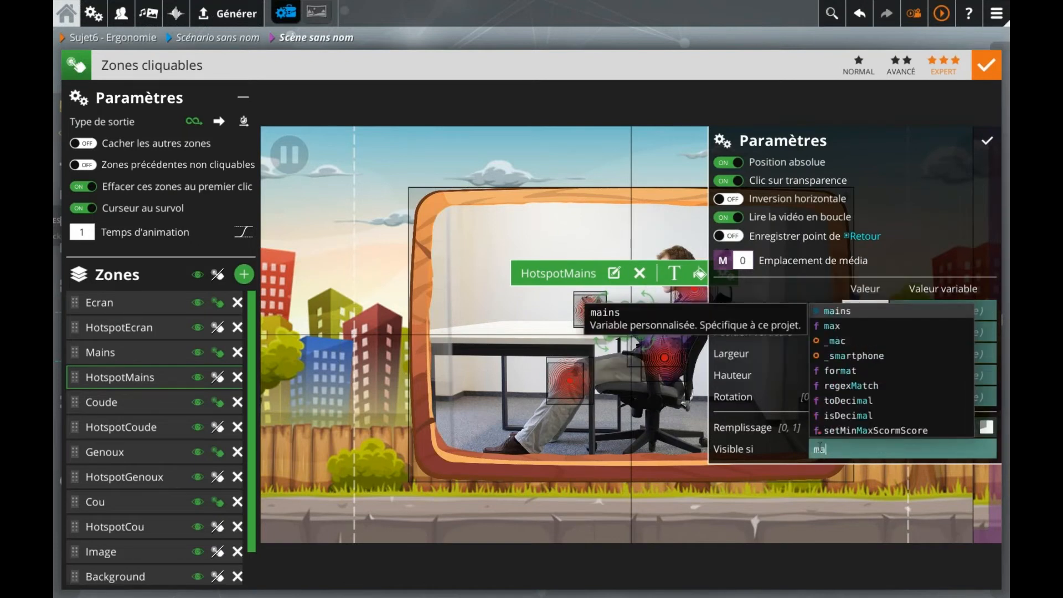
{"action": "key", "text": "Return"}
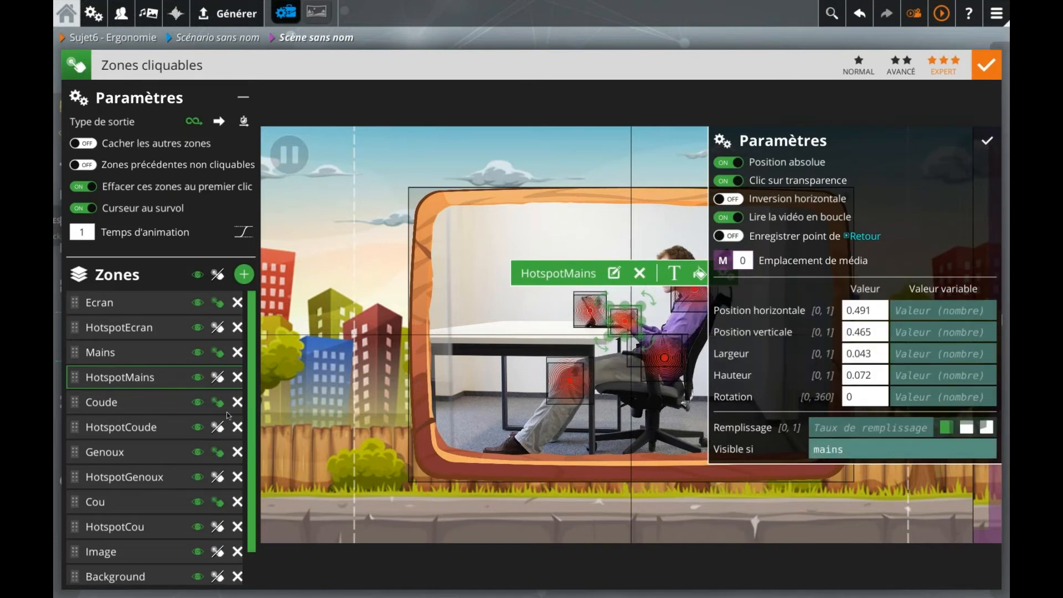
Set HotspotCoude's visibility condition to the variable coude
{"action": "left_click", "coordinate": [166, 429]}
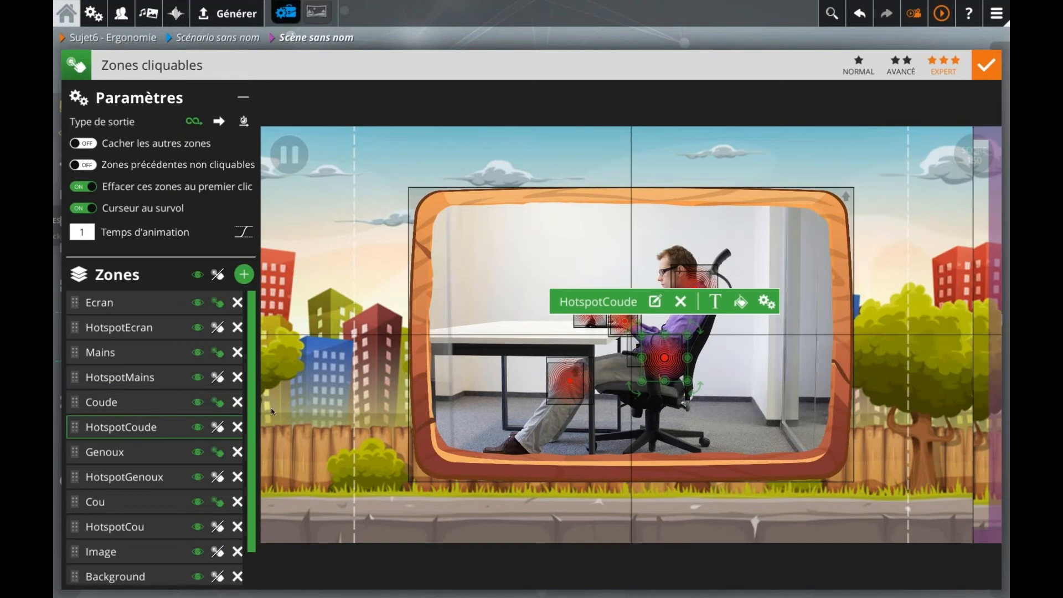
{"action": "left_click", "coordinate": [768, 302]}
{"action": "left_click", "coordinate": [819, 451]}
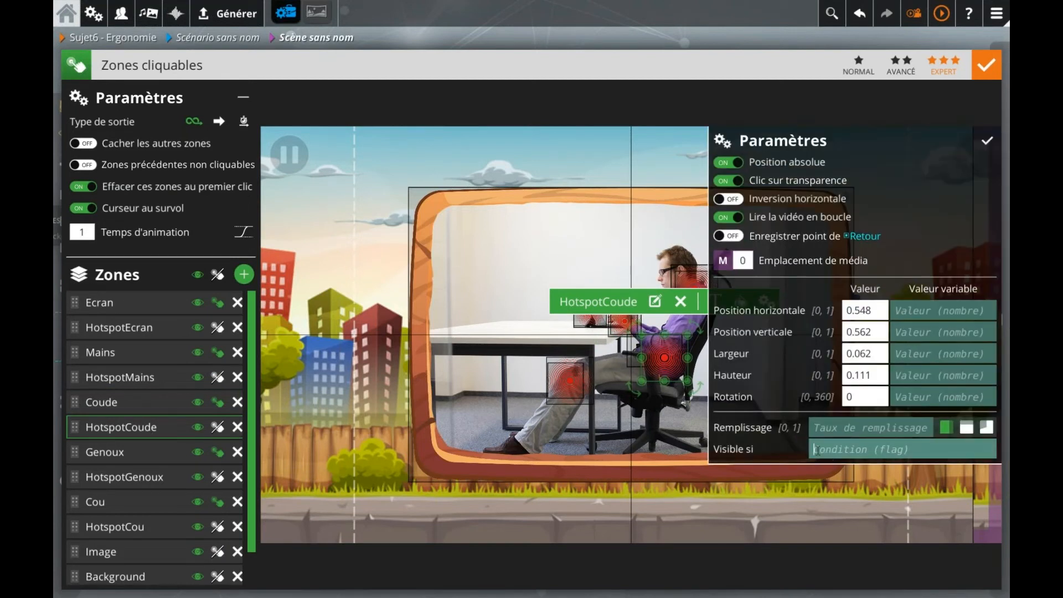
{"action": "type", "text": "cou"}
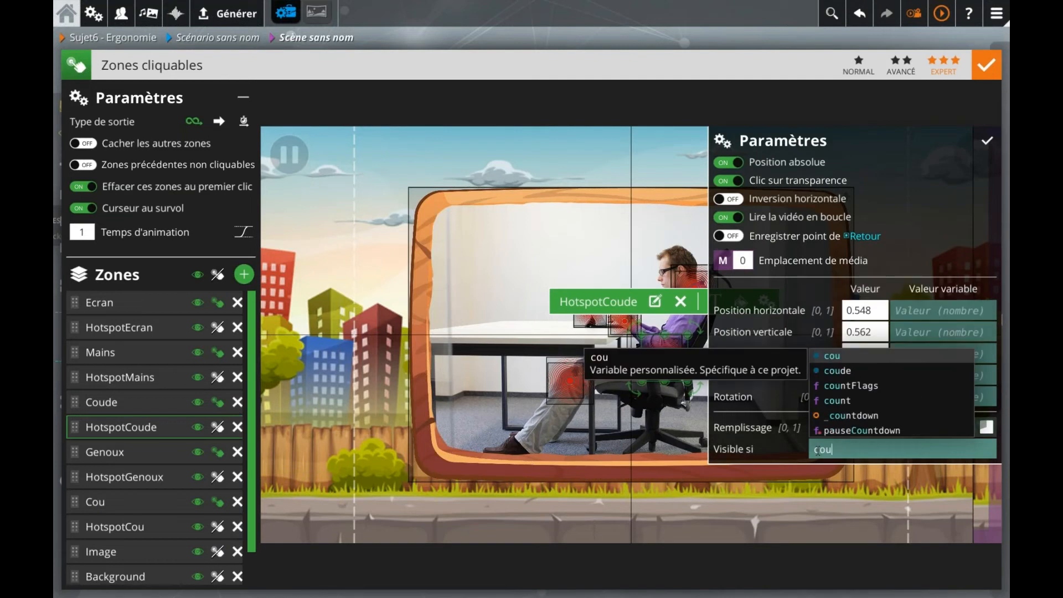
{"action": "key", "text": "Escape"}
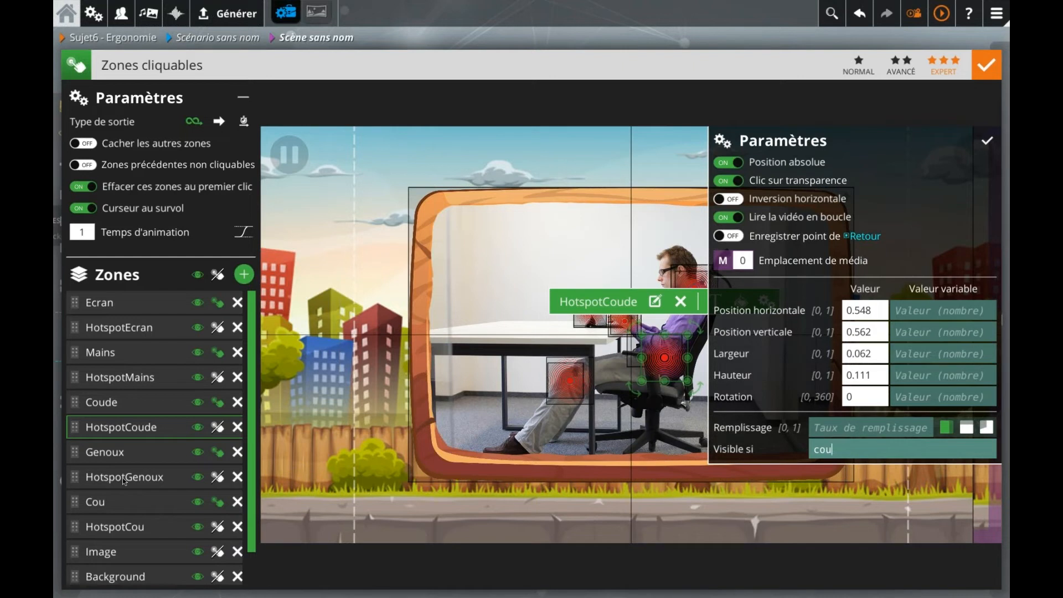
{"action": "key", "text": "BackSpace"}
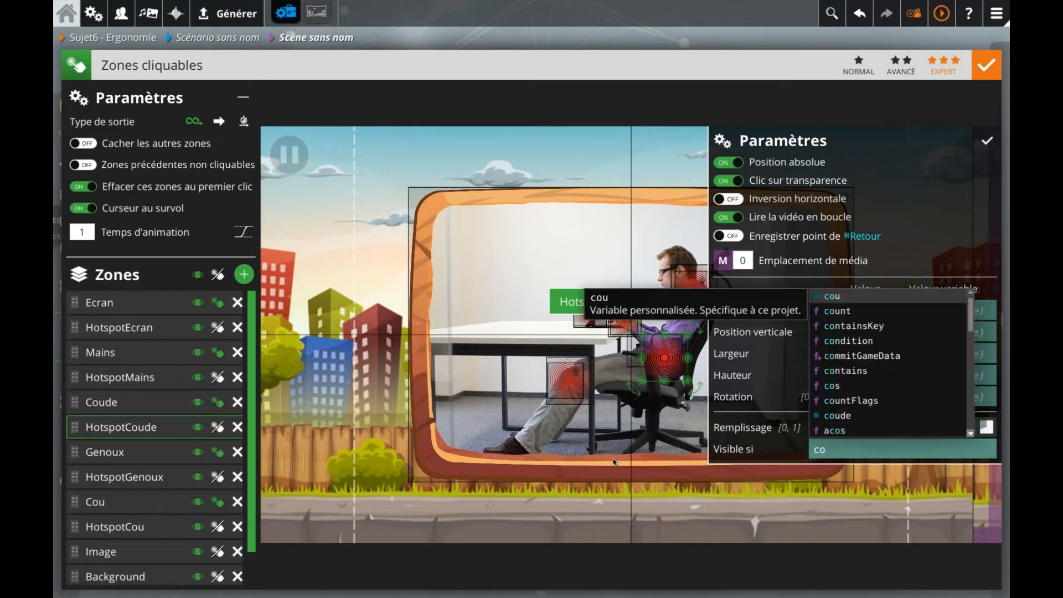
{"action": "type", "text": "ude"}
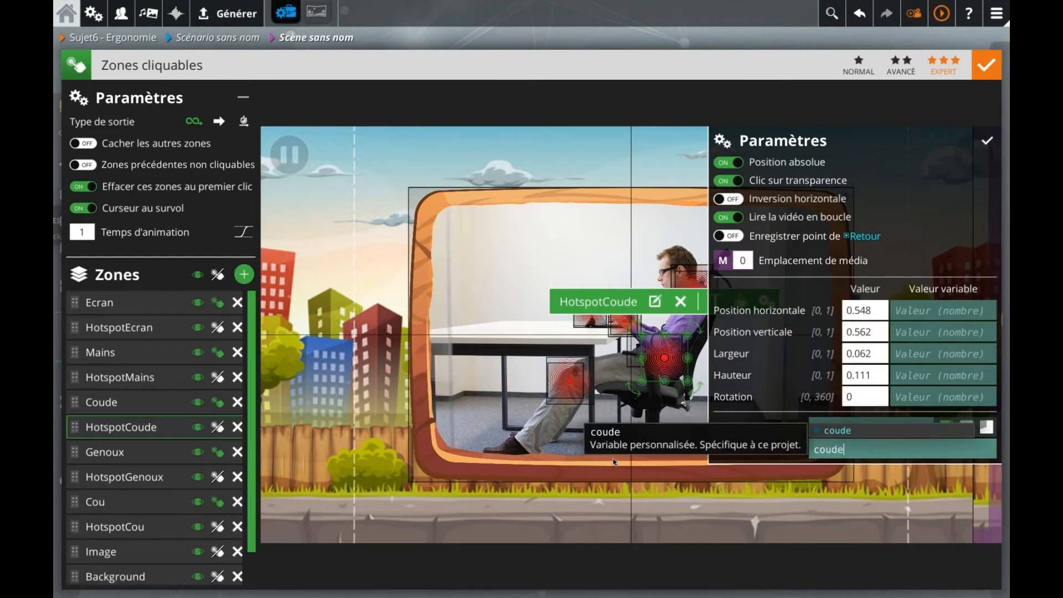
Set HotspotGenoux's visibility condition to the variable genoux
{"action": "left_click", "coordinate": [132, 485]}
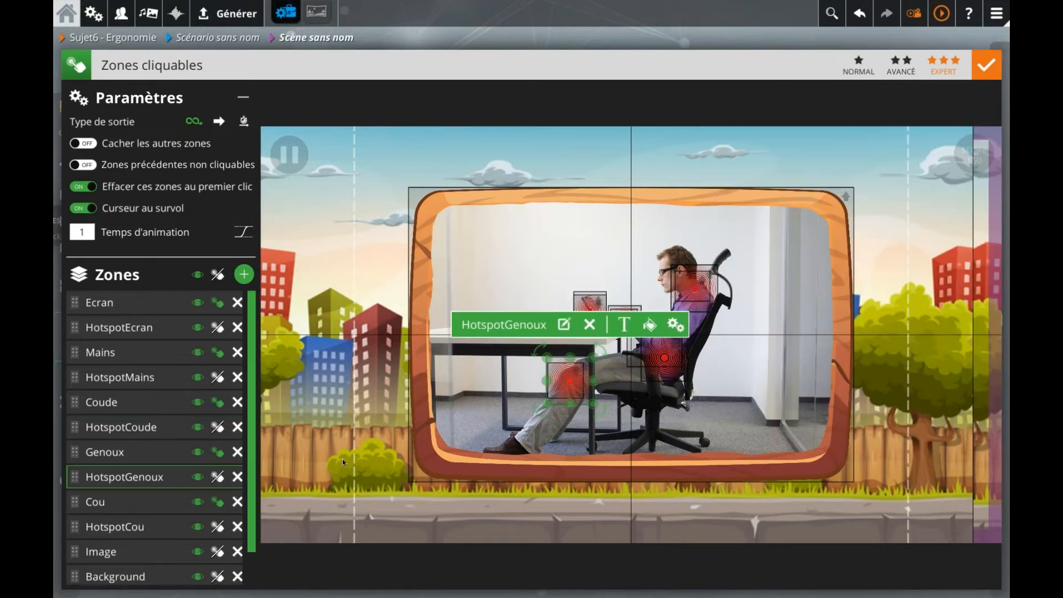
{"action": "left_click", "coordinate": [675, 324]}
{"action": "left_click", "coordinate": [779, 448]}
{"action": "type", "text": "genoux"}
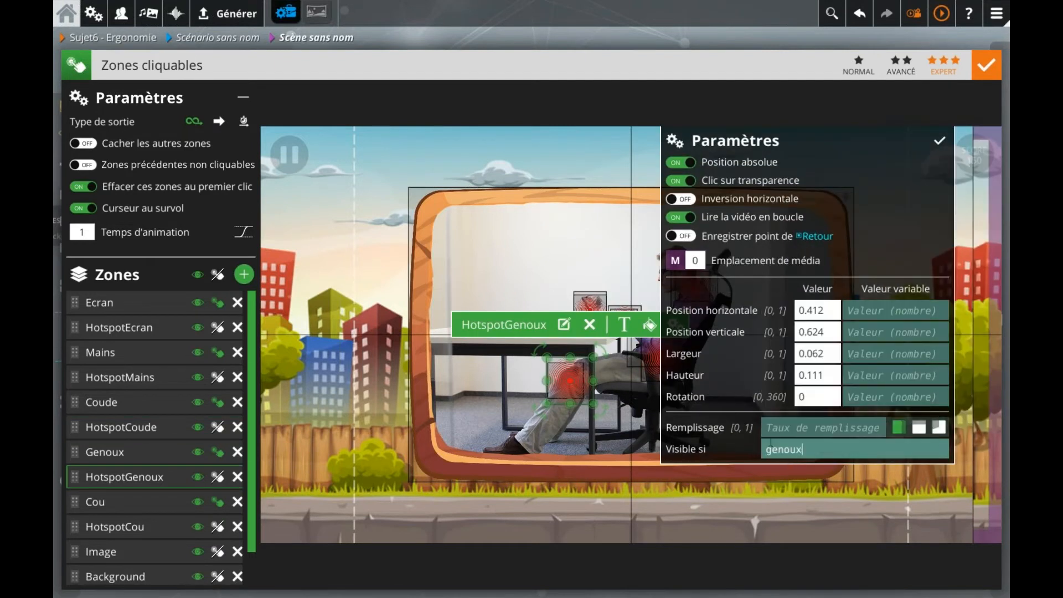
Set HotspotCou's visibility condition to the variable cou and close the clickable-zones block
{"action": "left_click", "coordinate": [170, 529]}
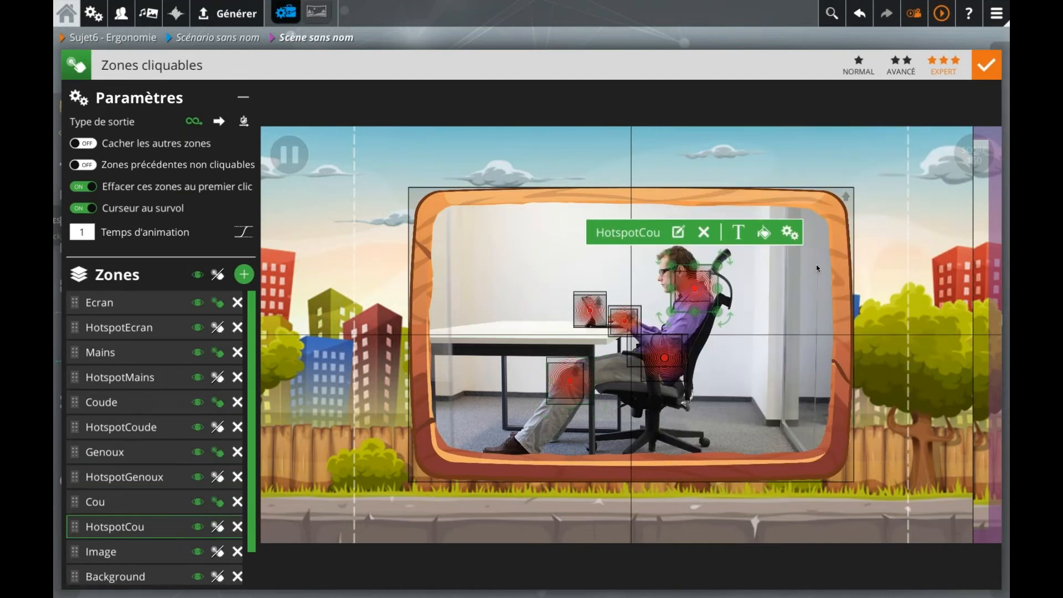
{"action": "left_click", "coordinate": [790, 232]}
{"action": "left_click", "coordinate": [816, 448]}
{"action": "type", "text": "cou"}
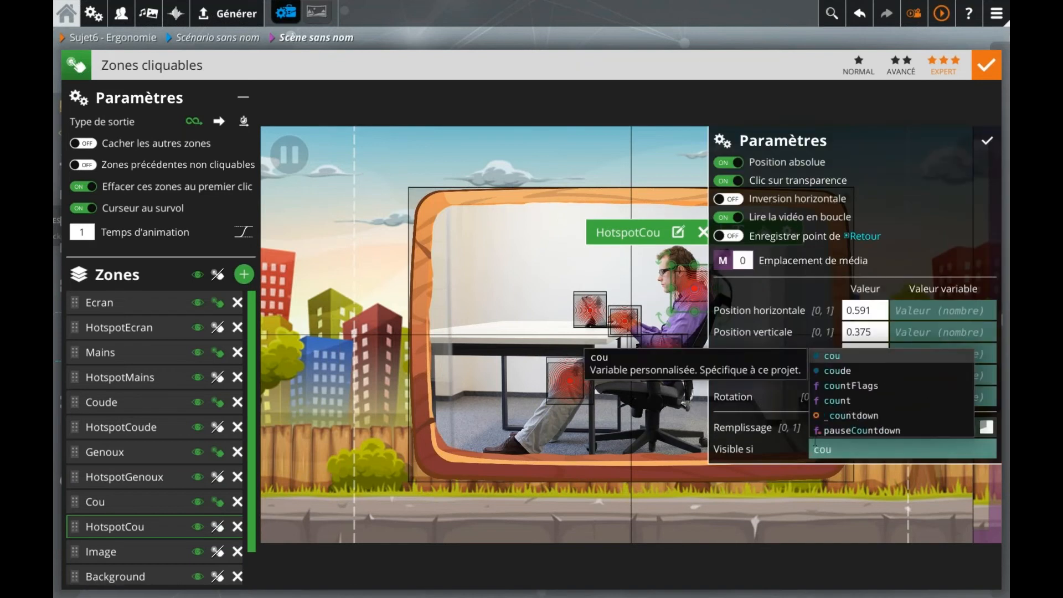
{"action": "left_click", "coordinate": [352, 300]}
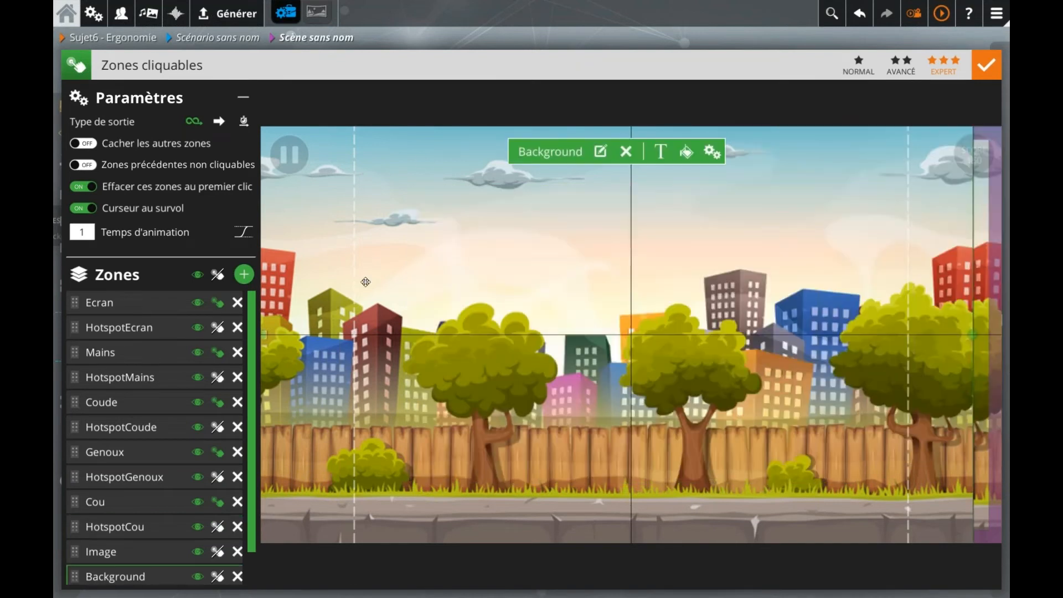
{"action": "left_click", "coordinate": [496, 45]}
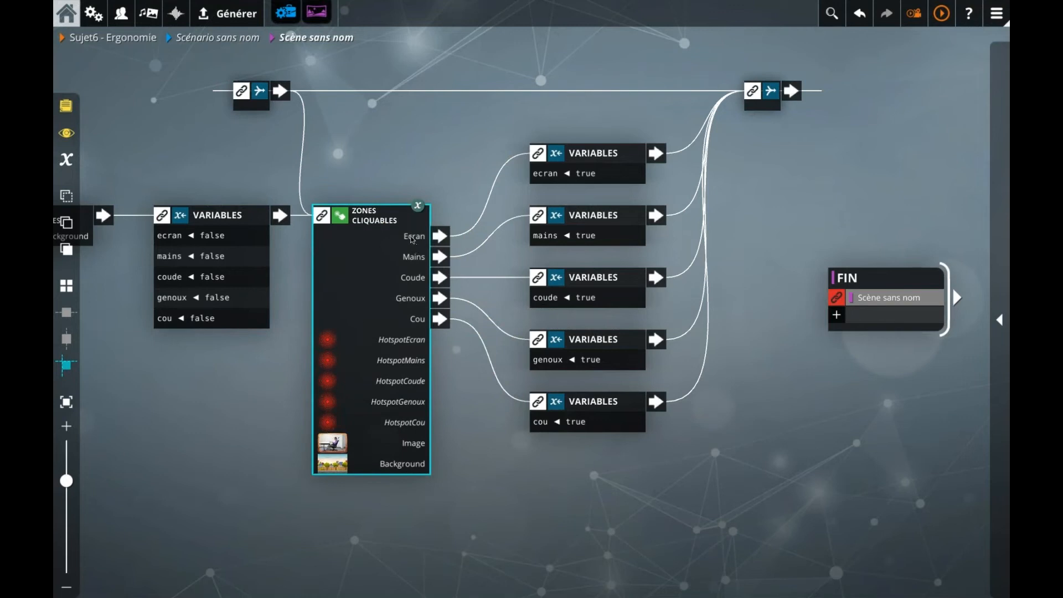
Preview the scene from the block that initialises the five variables to false, test the elbow zone and stop the preview
{"action": "left_click", "coordinate": [230, 299]}
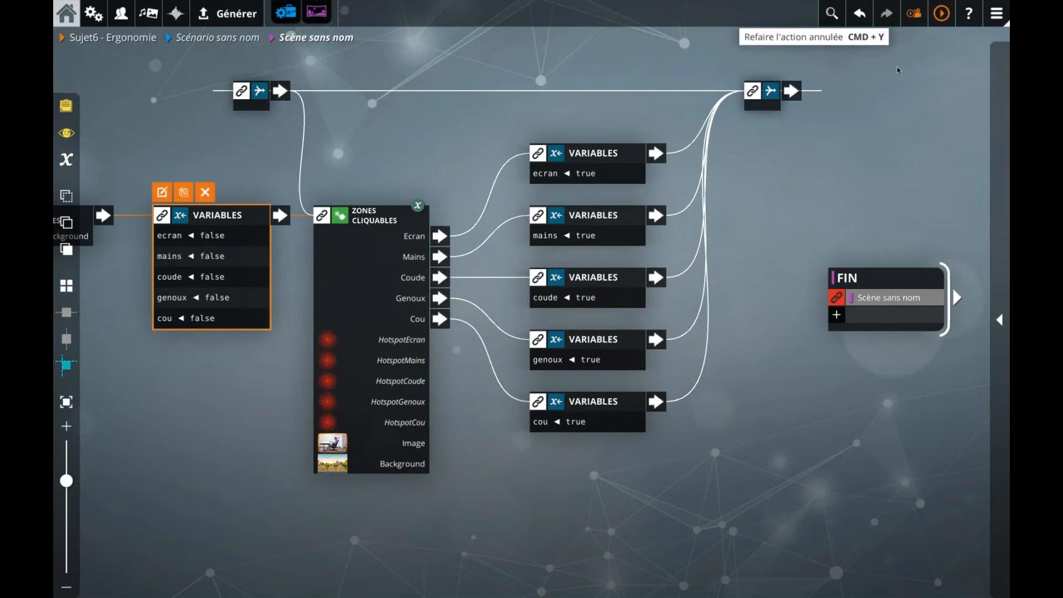
{"action": "left_click", "coordinate": [942, 14]}
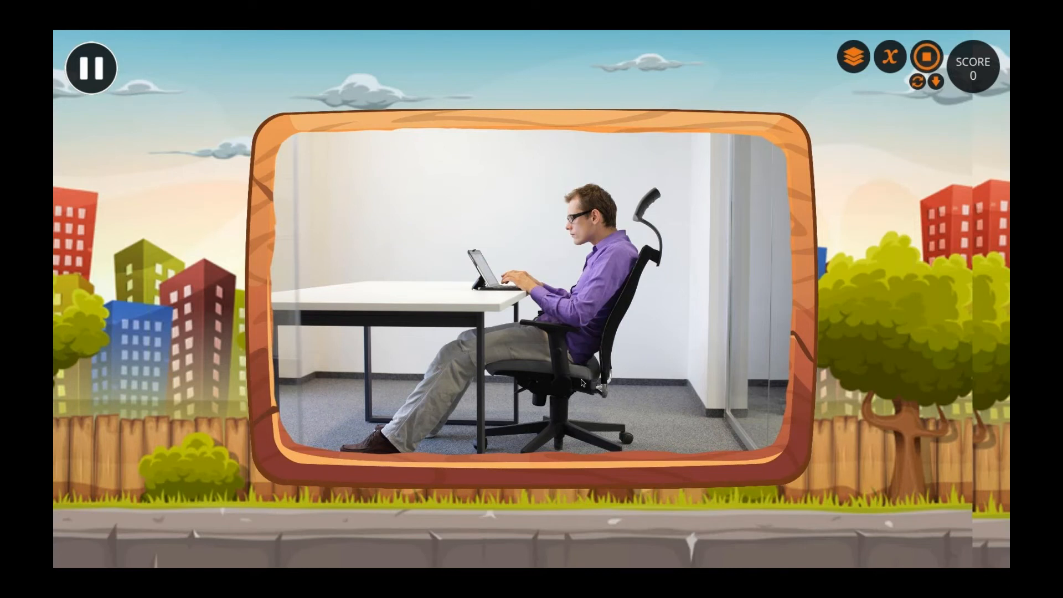
{"action": "left_click", "coordinate": [574, 329]}
{"action": "left_click", "coordinate": [940, 51]}
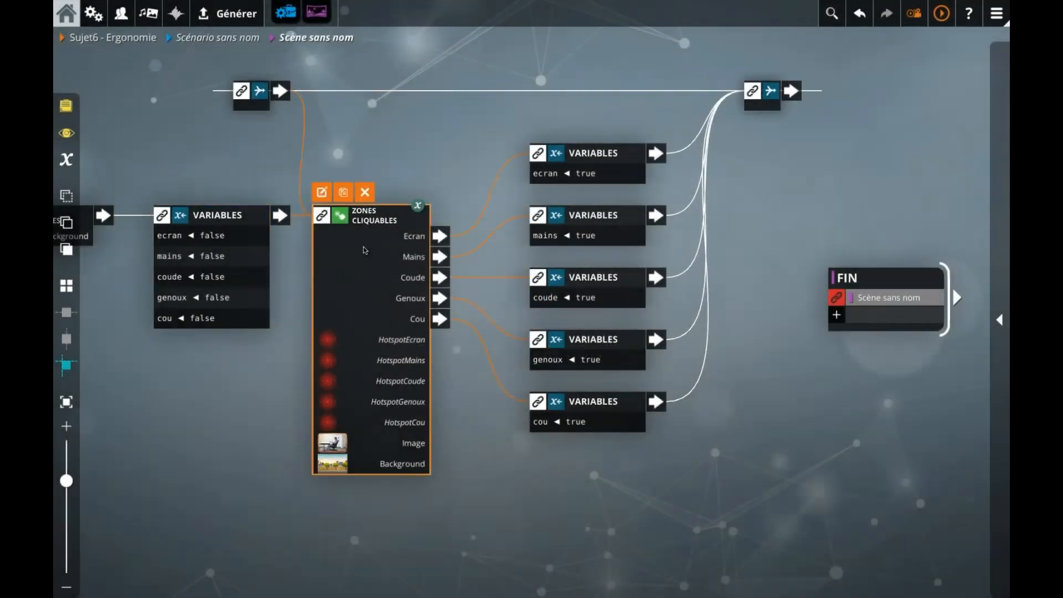
Turn off Effacer ces zones au premier clic in the clickable-zones block and close it
{"action": "double_click", "coordinate": [363, 247]}
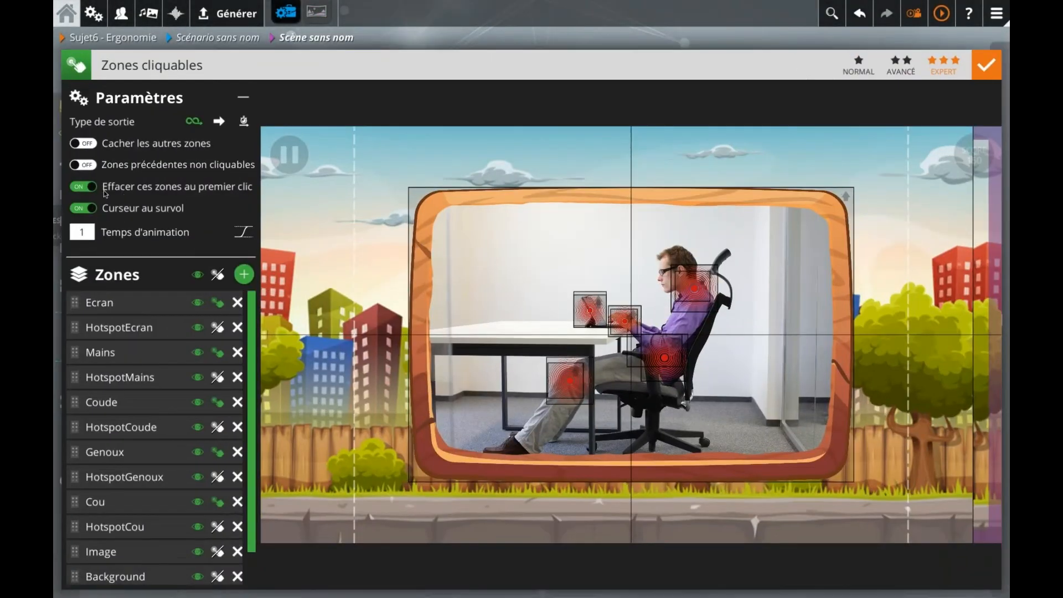
{"action": "left_click", "coordinate": [594, 42]}
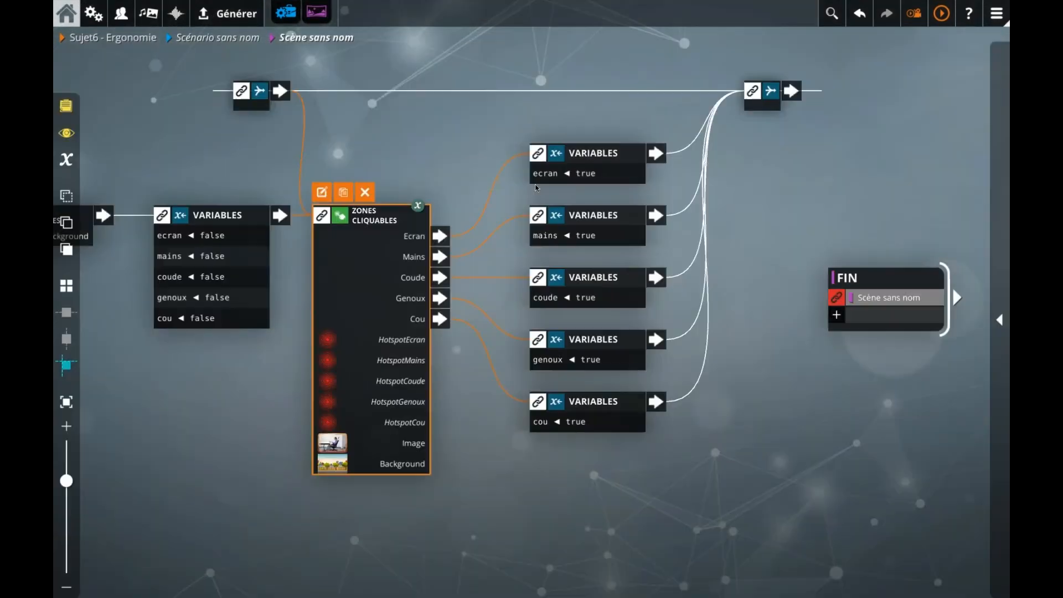
Preview the scene again from the variable initialisation block, test all five posture zones and stop the preview
{"action": "left_click", "coordinate": [253, 217]}
{"action": "left_click", "coordinate": [942, 14]}
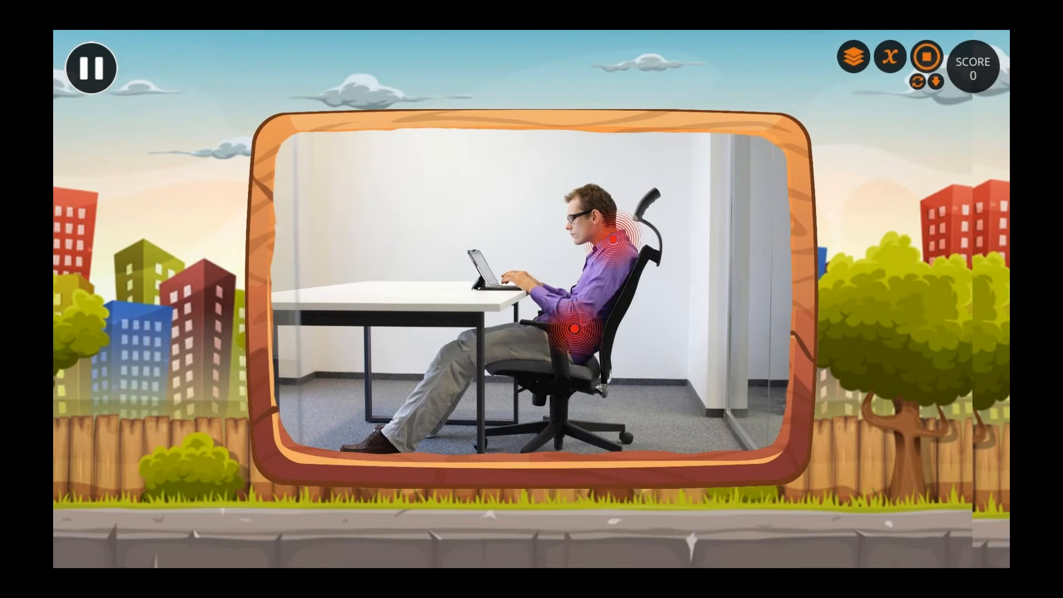
{"action": "left_click", "coordinate": [471, 260]}
{"action": "left_click", "coordinate": [460, 355]}
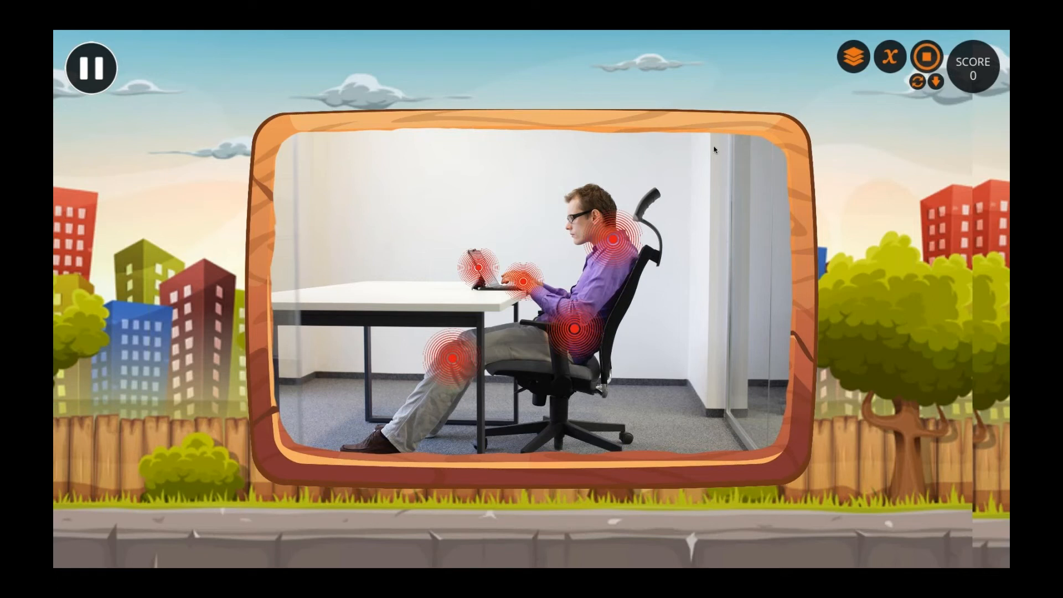
{"action": "left_click", "coordinate": [927, 55]}
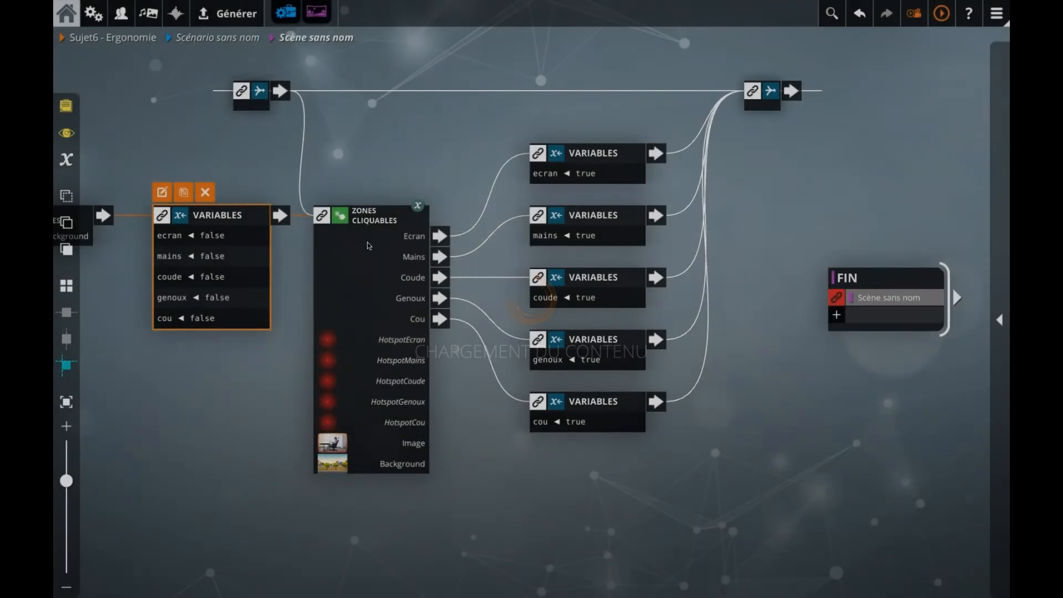
In the clickable-zones block, turn off Curseur au survol and add a non-clickable zone named Etoiles
{"action": "double_click", "coordinate": [367, 242]}
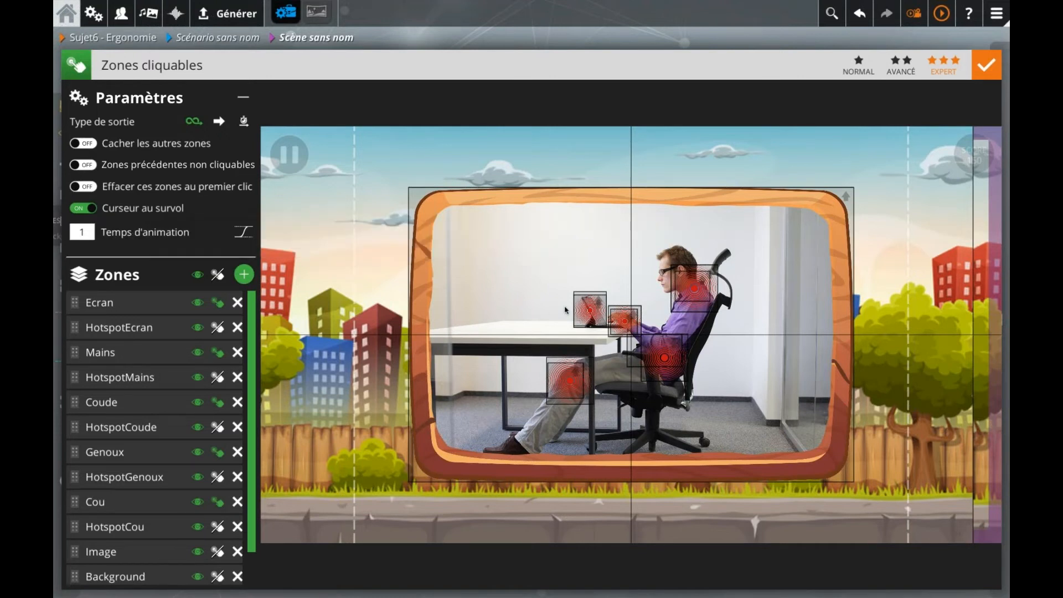
{"action": "left_click", "coordinate": [89, 211]}
{"action": "left_click", "coordinate": [244, 274]}
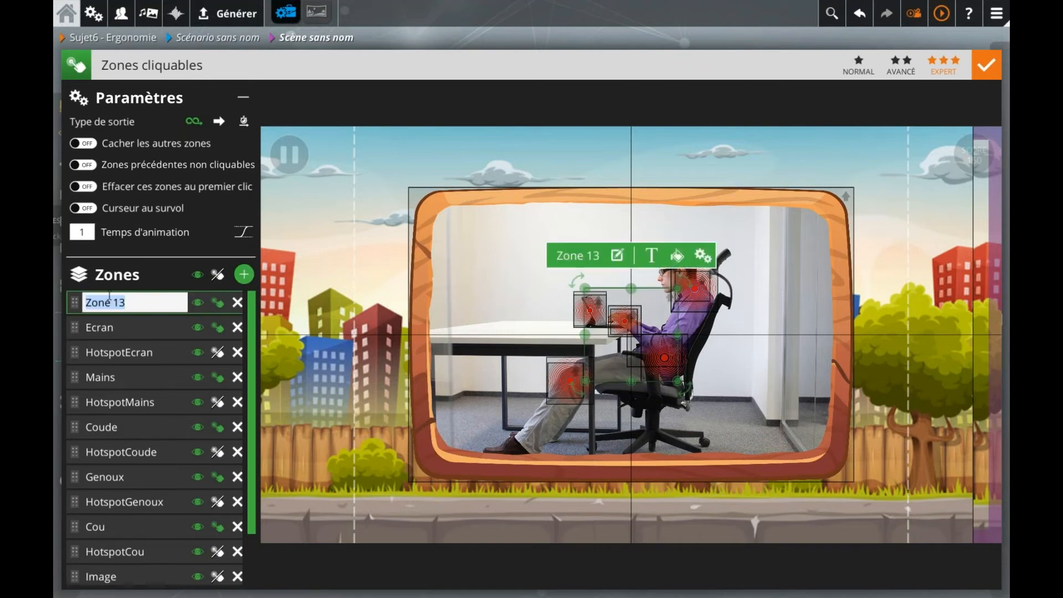
{"action": "type", "text": "Etoiles"}
{"action": "key", "text": "Return"}
{"action": "left_click", "coordinate": [217, 303]}
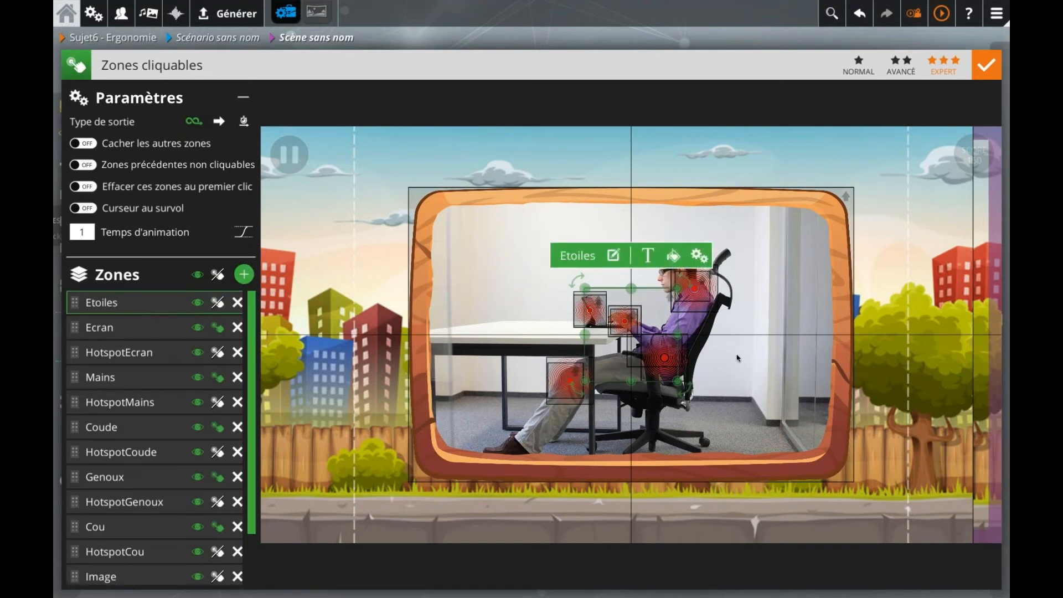
Move the Etoiles zone up to the photo frame's upper edge and assign it the SuccèsJauge image
{"action": "left_click_drag", "start_coordinate": [641, 320], "coordinate": [642, 172]}
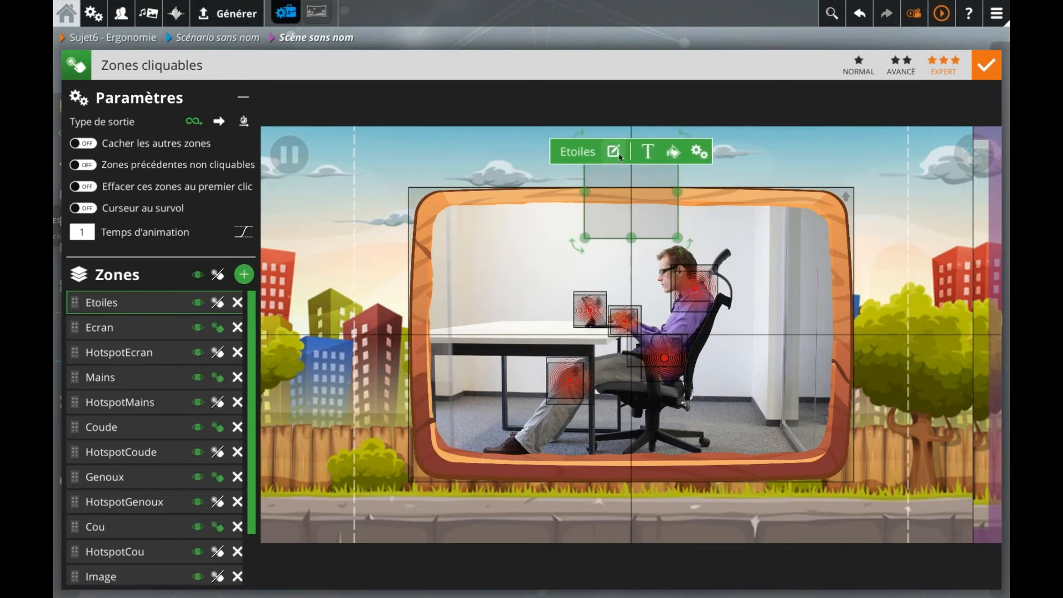
{"action": "left_click", "coordinate": [613, 152]}
{"action": "left_click", "coordinate": [476, 287]}
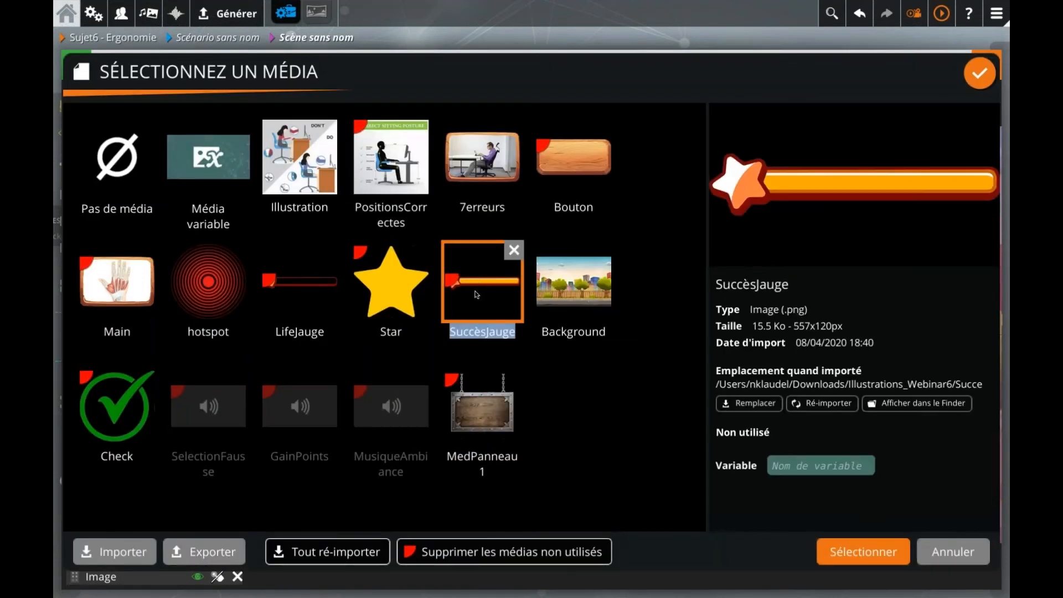
{"action": "double_click", "coordinate": [478, 300]}
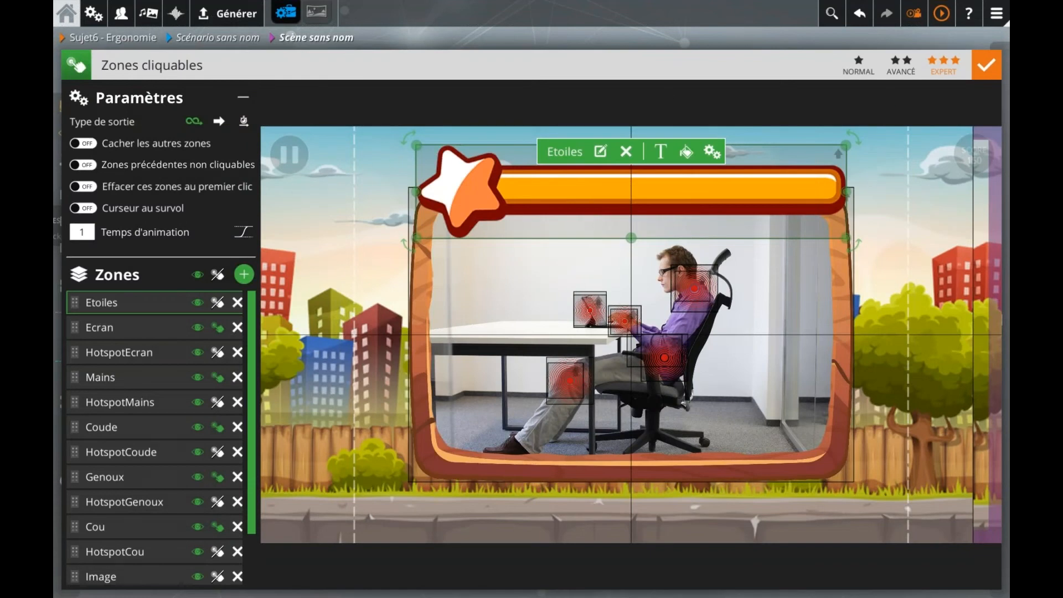
Shrink the Etoiles gauge to a small bar and place it above the right half of the photo frame
{"action": "left_click_drag", "start_coordinate": [425, 153], "coordinate": [702, 165]}
{"action": "left_click", "coordinate": [733, 217]}
{"action": "left_click_drag", "start_coordinate": [763, 154], "coordinate": [739, 156]}
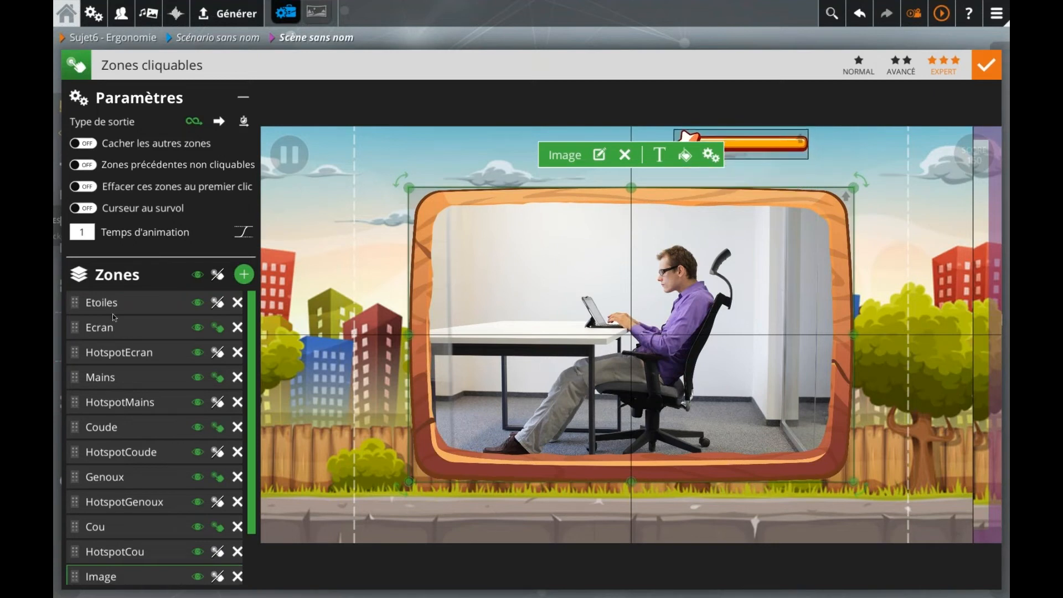
{"action": "left_click", "coordinate": [155, 307]}
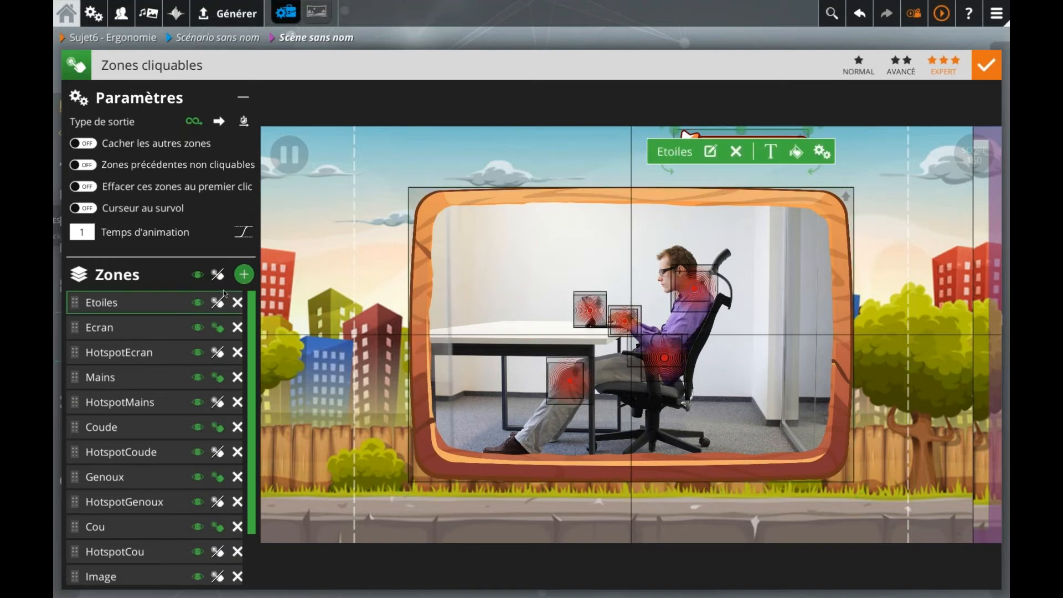
Add another non-clickable zone named PointsDeVie
{"action": "left_click", "coordinate": [244, 275]}
{"action": "type", "text": "PointsDeV"}
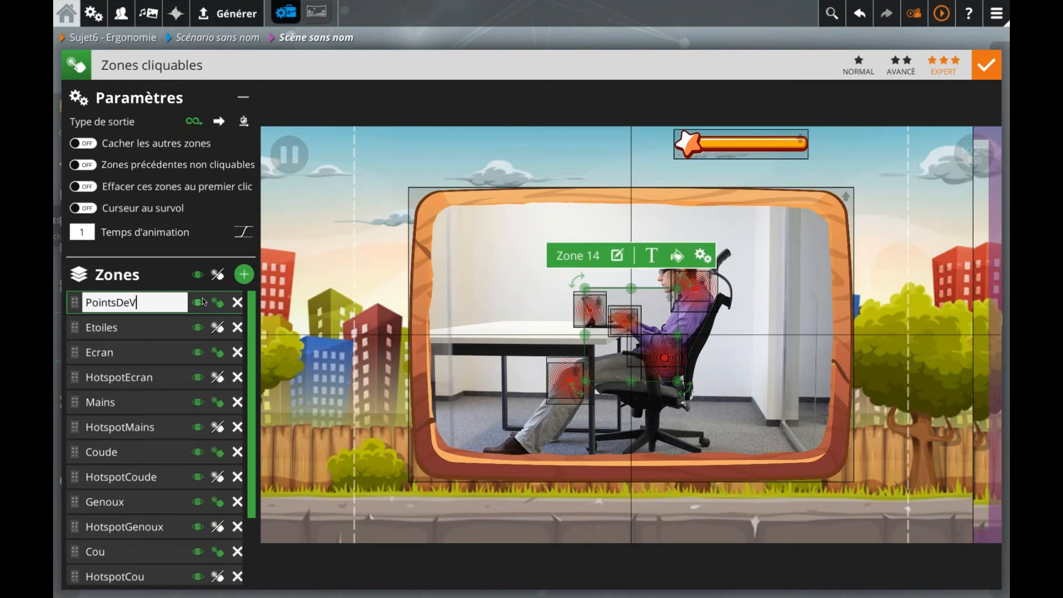
{"action": "type", "text": "ie"}
{"action": "key", "text": "Return"}
{"action": "left_click", "coordinate": [217, 302]}
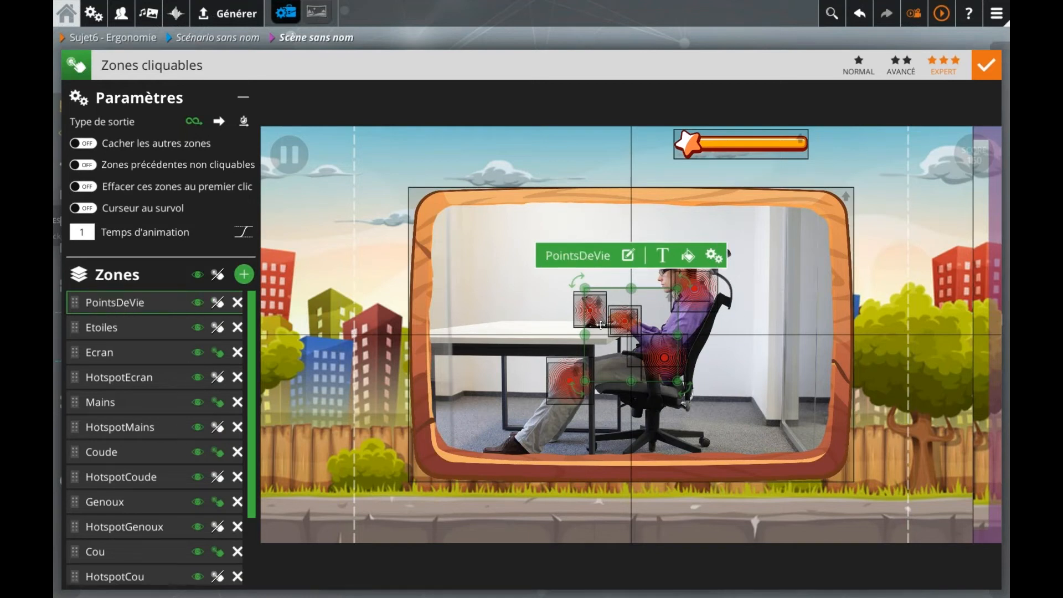
Place the PointsDeVie zone directly under the Etoiles gauge, above the photo frame, and assign it the LifeJauge image
{"action": "left_click", "coordinate": [736, 142]}
{"action": "left_click_drag", "start_coordinate": [653, 308], "coordinate": [717, 185]}
{"action": "double_click", "coordinate": [677, 175]}
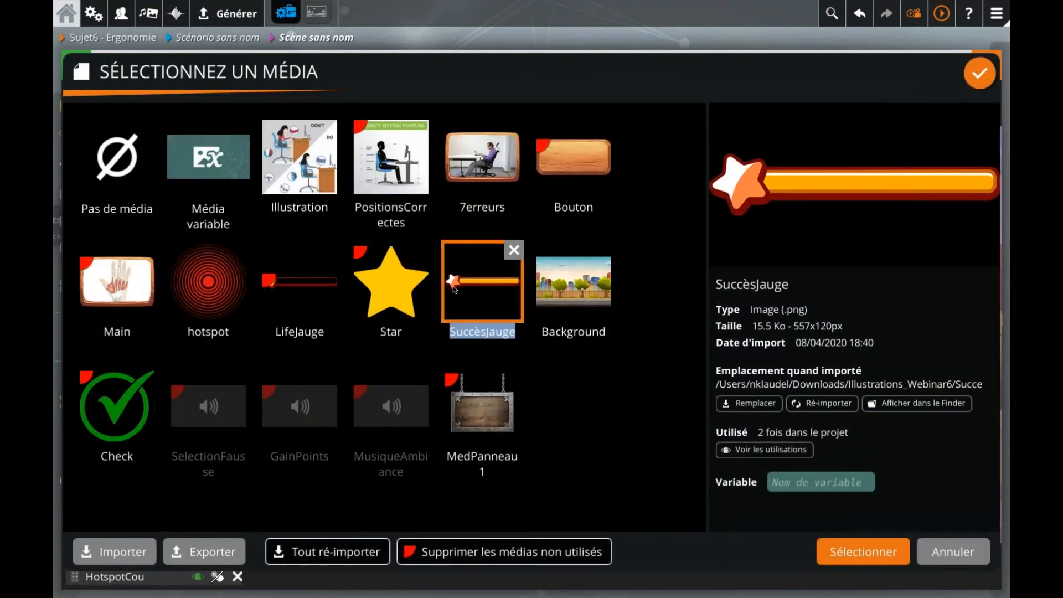
{"action": "left_click", "coordinate": [295, 287]}
{"action": "double_click", "coordinate": [295, 288]}
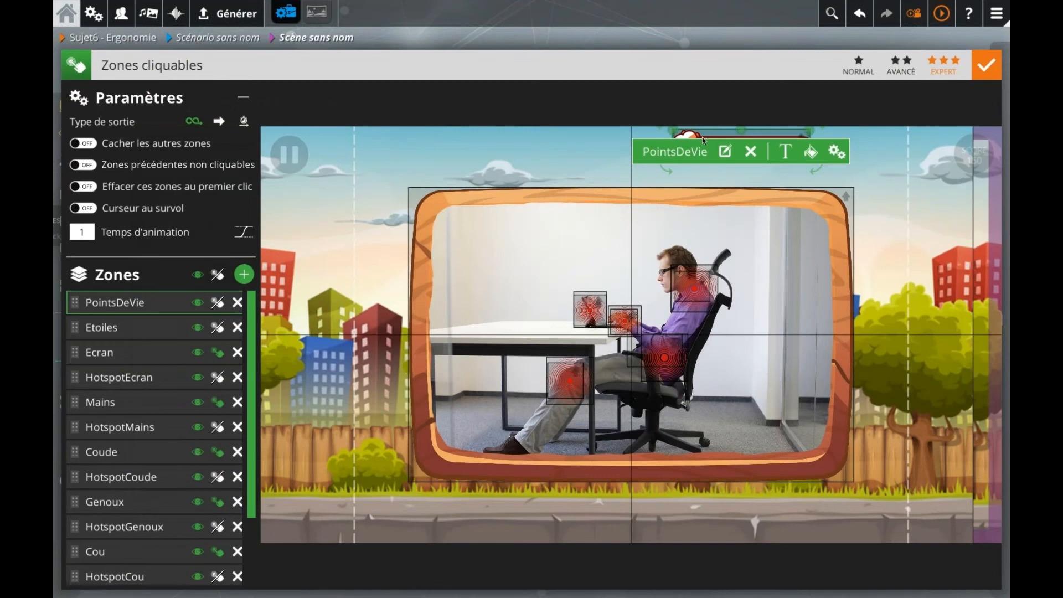
Delete the Background zone from this clickable-zones block
{"action": "left_click", "coordinate": [561, 171]}
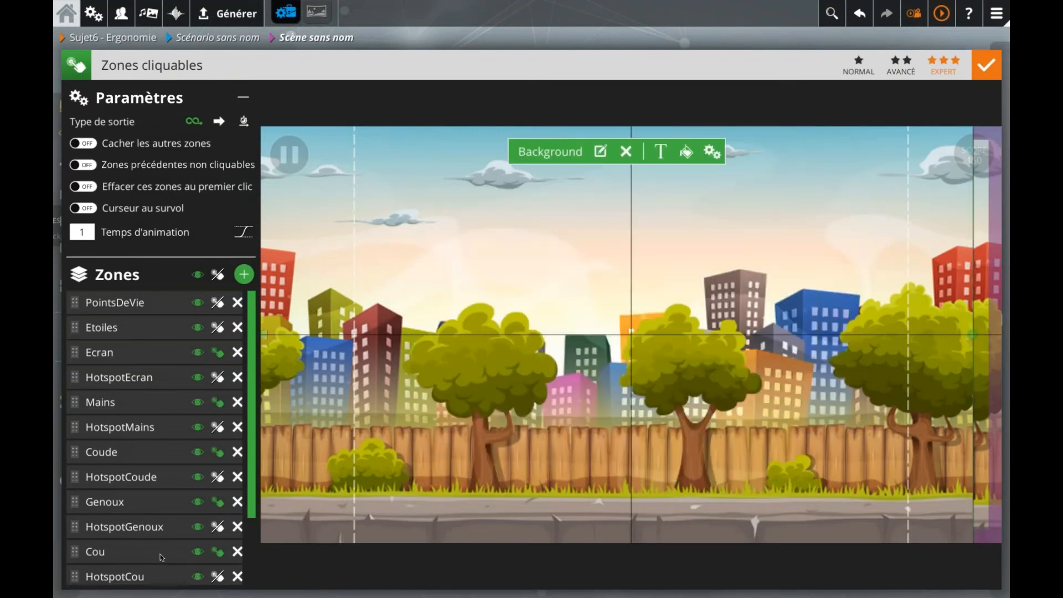
{"action": "scroll", "coordinate": [161, 559], "scroll_direction": "down", "scroll_amount": 3}
{"action": "left_click", "coordinate": [237, 541]}
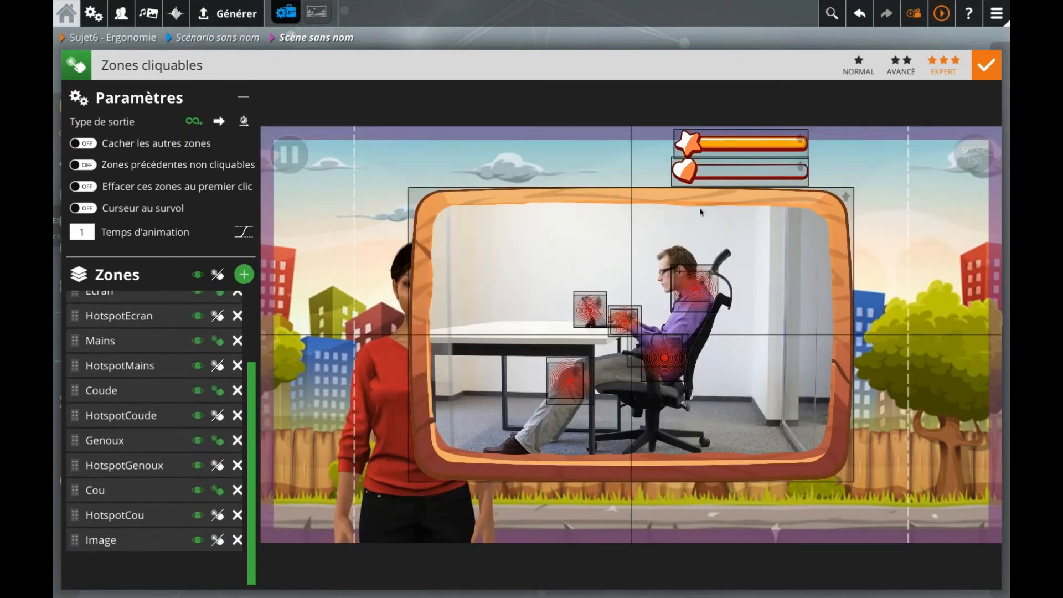
Nudge the PointsDeVie gauge into line beneath the Etoiles gauge and close the zone editor
{"action": "left_click", "coordinate": [723, 174]}
{"action": "key", "text": "Right"}
{"action": "key", "text": "Right"}
{"action": "key", "text": "Right"}
{"action": "key", "text": "Right"}
{"action": "key", "text": "Down"}
{"action": "key", "text": "Down"}
{"action": "key", "text": "Down"}
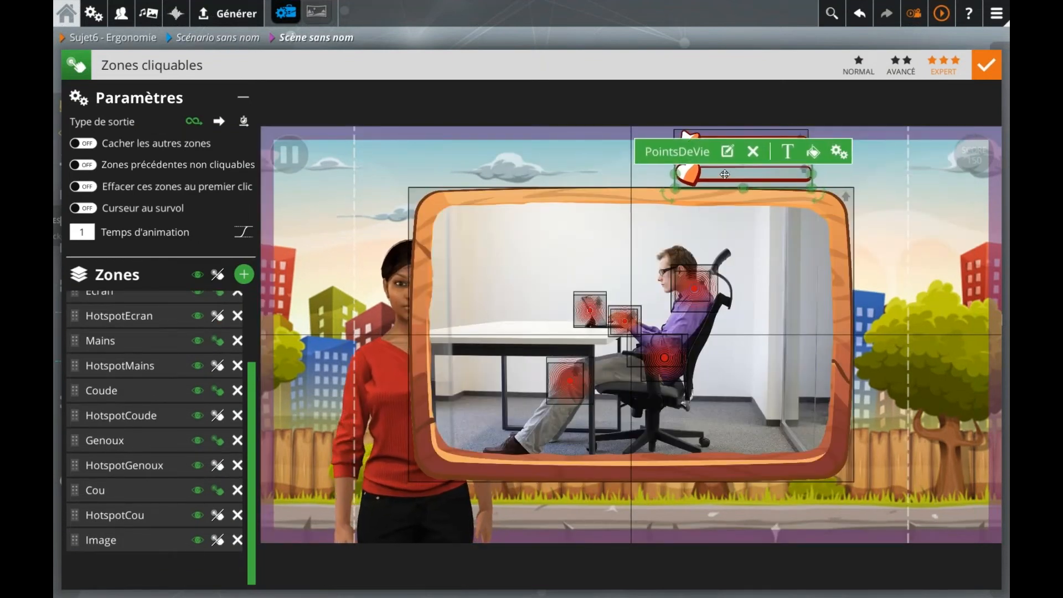
{"action": "left_click", "coordinate": [538, 157]}
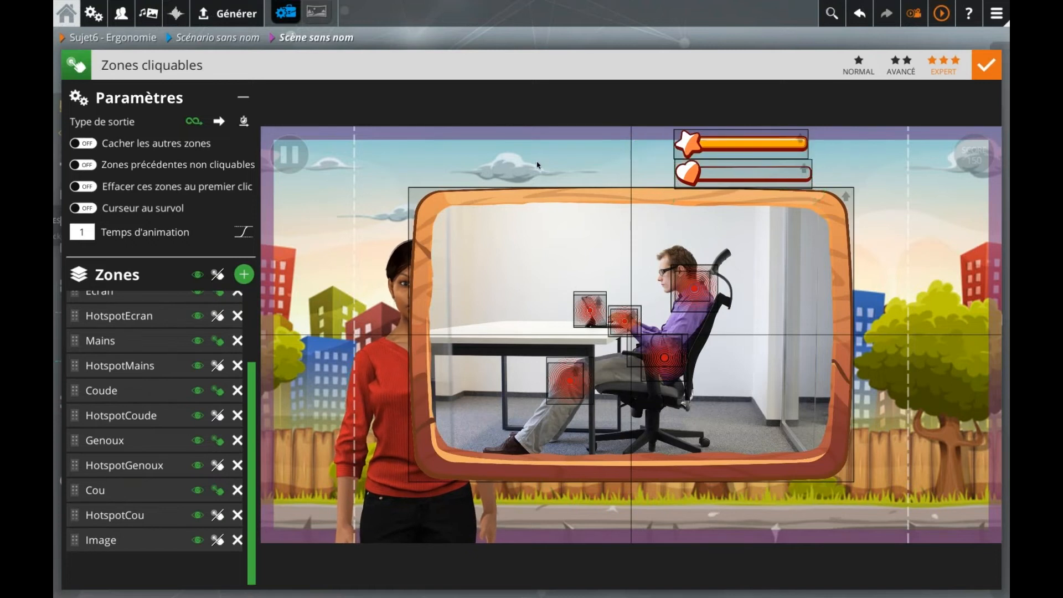
{"action": "left_click", "coordinate": [736, 176]}
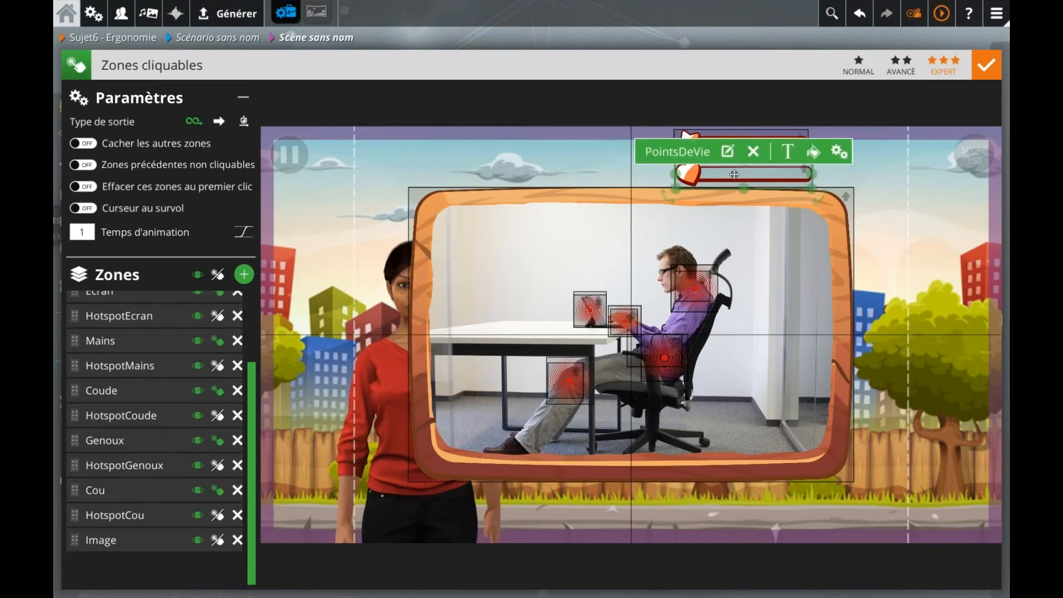
{"action": "left_click", "coordinate": [579, 167]}
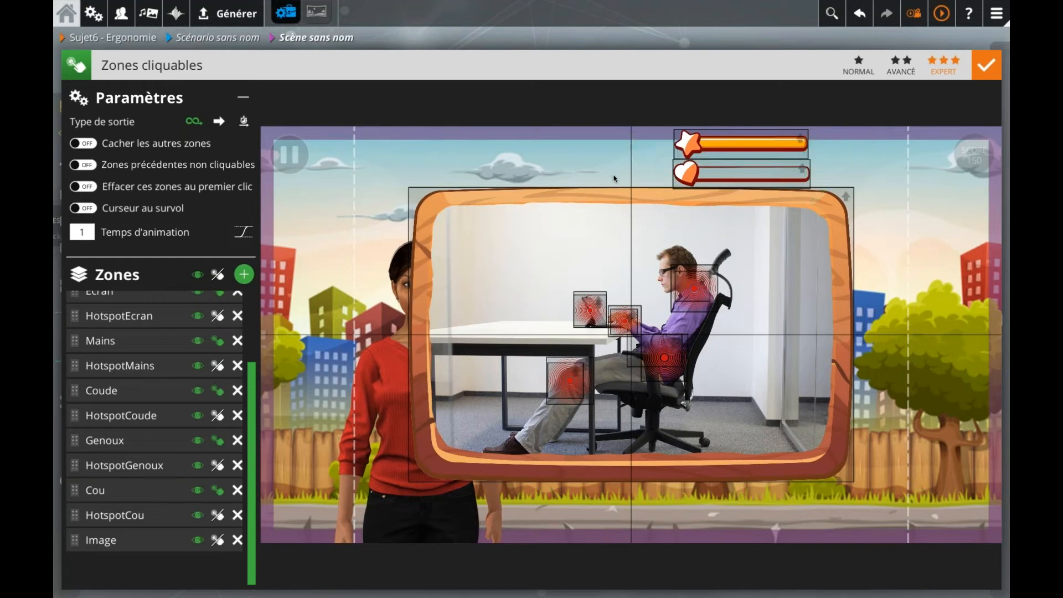
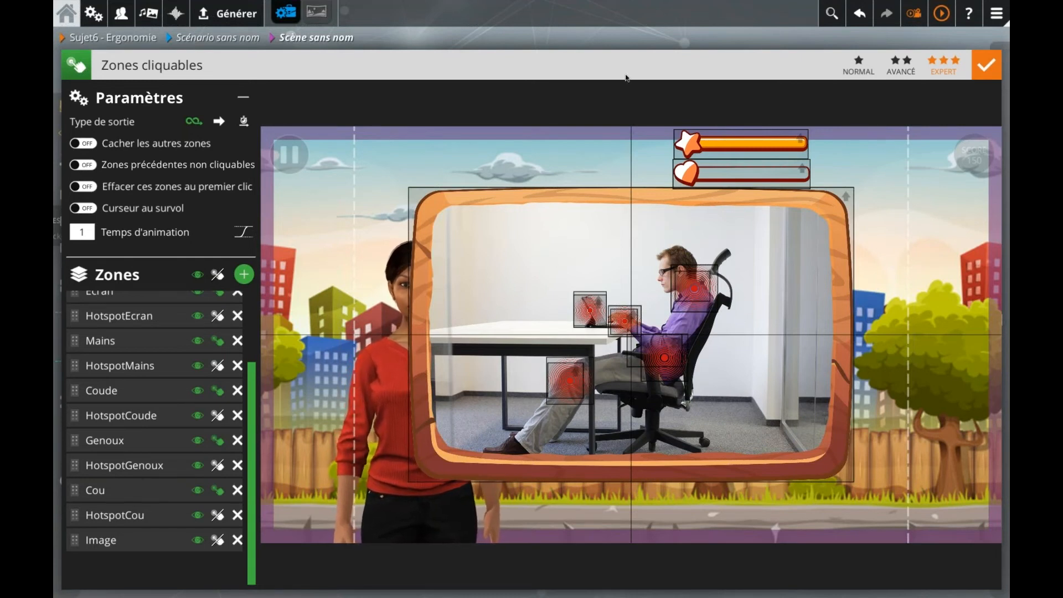
{"action": "key", "text": "Escape"}
Make room after the Background clickable-zones block and insert a Variables block before the one that resets the flags
{"action": "left_click_drag", "start_coordinate": [201, 277], "coordinate": [391, 287]}
{"action": "left_click_drag", "start_coordinate": [326, 307], "coordinate": [431, 295]}
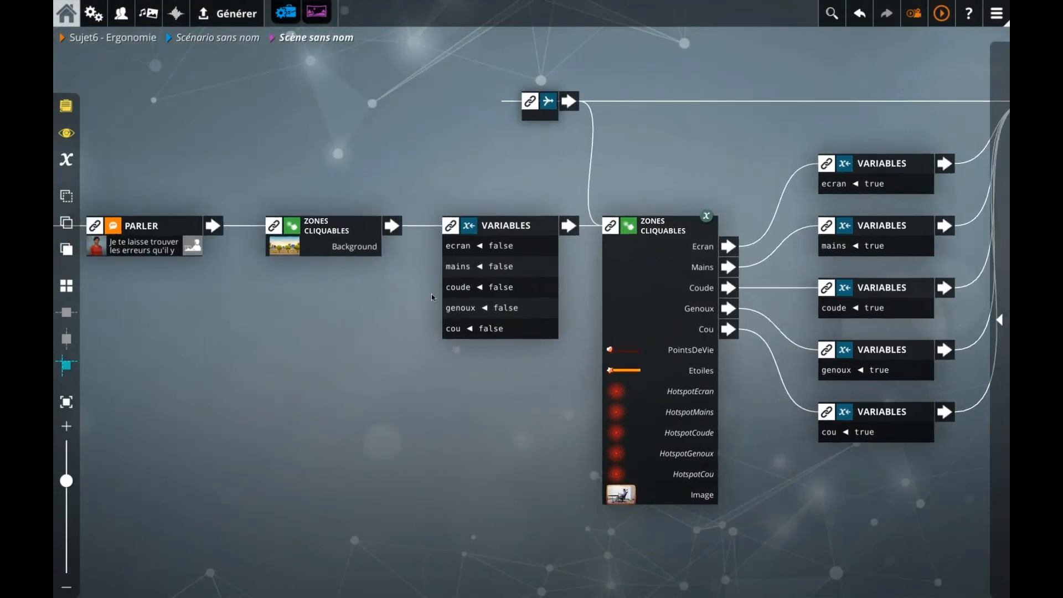
{"action": "left_click", "coordinate": [287, 246]}
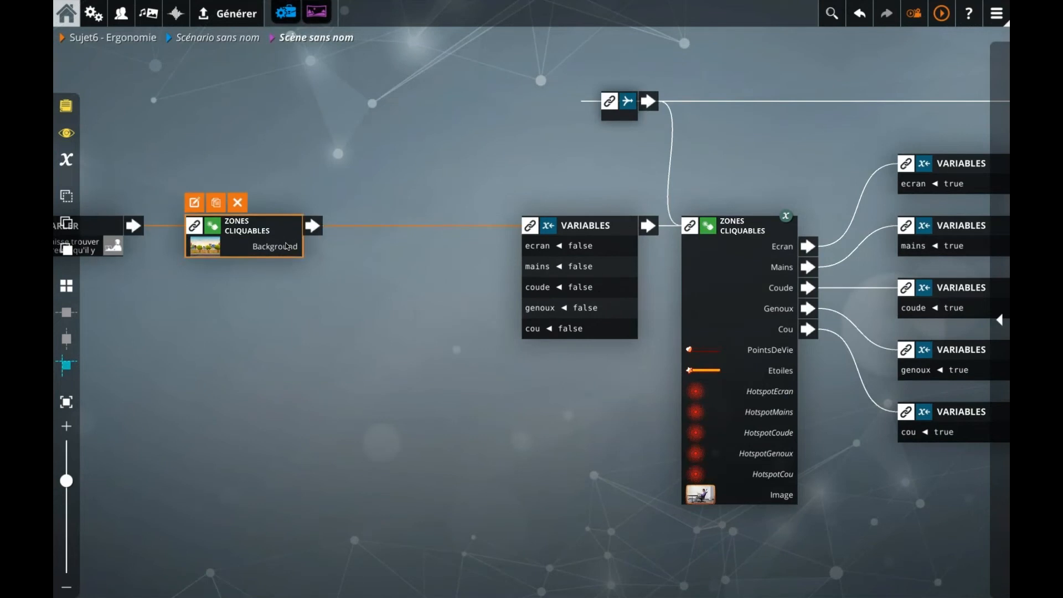
{"action": "type", "text": "va"}
{"action": "key", "text": "Return"}
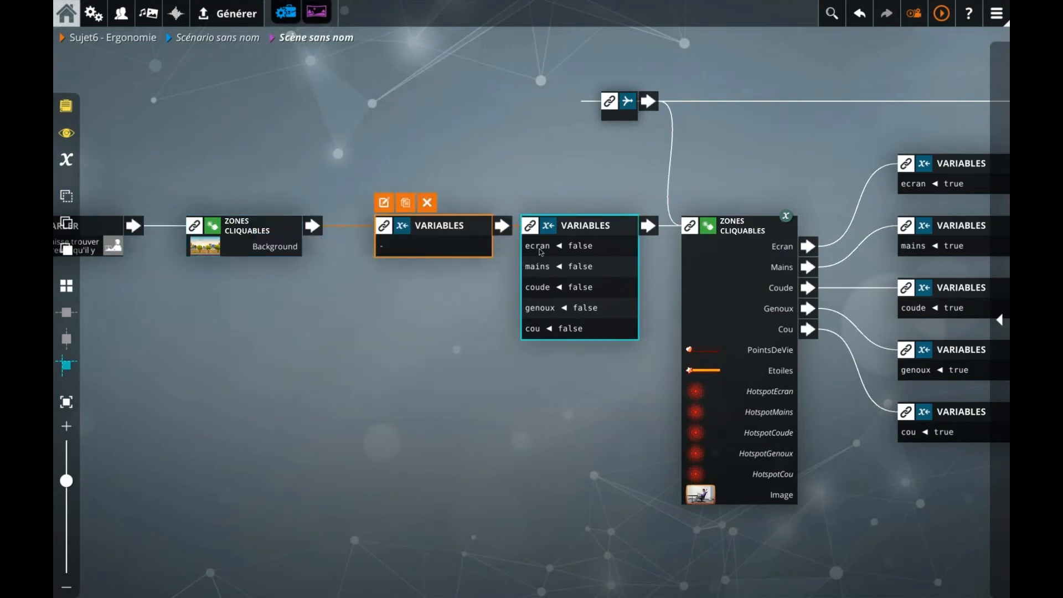
In the new Variables block, assign 5 to vie and 0 to etoiles
{"action": "double_click", "coordinate": [472, 231]}
{"action": "type", "text": "vie"}
{"action": "key", "text": "Tab"}
{"action": "type", "text": "5"}
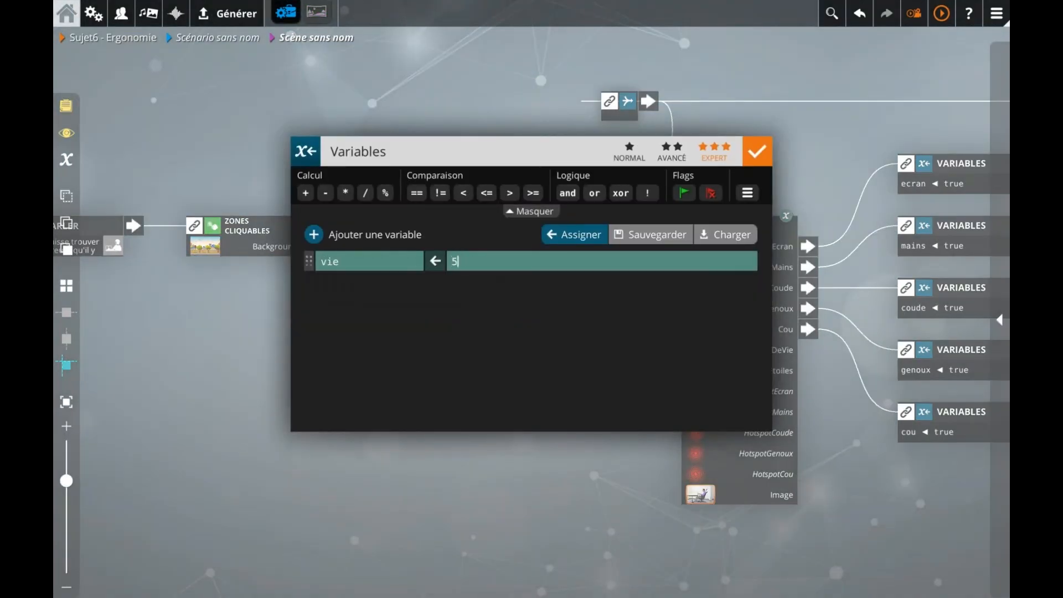
{"action": "key", "text": "Return"}
{"action": "type", "text": "etoiles"}
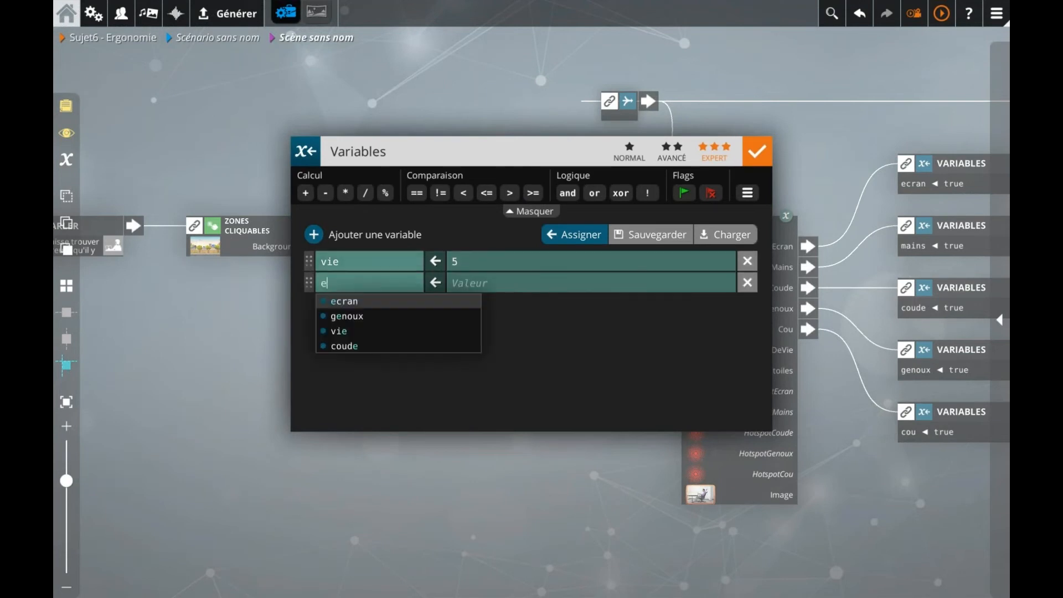
{"action": "key", "text": "Tab"}
{"action": "type", "text": "0"}
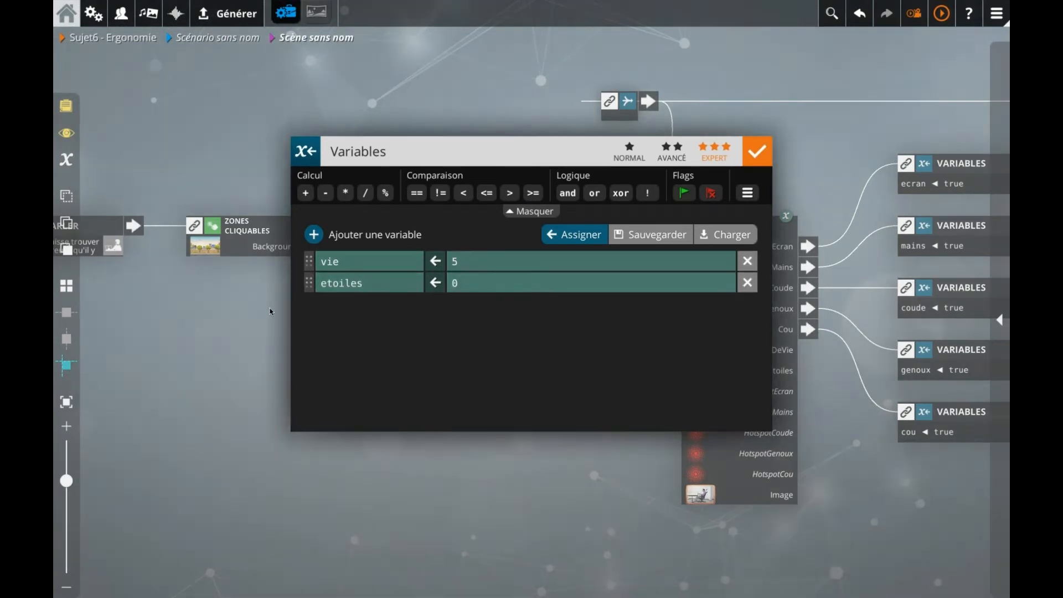
{"action": "left_click", "coordinate": [271, 308]}
{"action": "left_click_drag", "start_coordinate": [434, 253], "coordinate": [422, 253]}
{"action": "left_click_drag", "start_coordinate": [433, 340], "coordinate": [304, 329]}
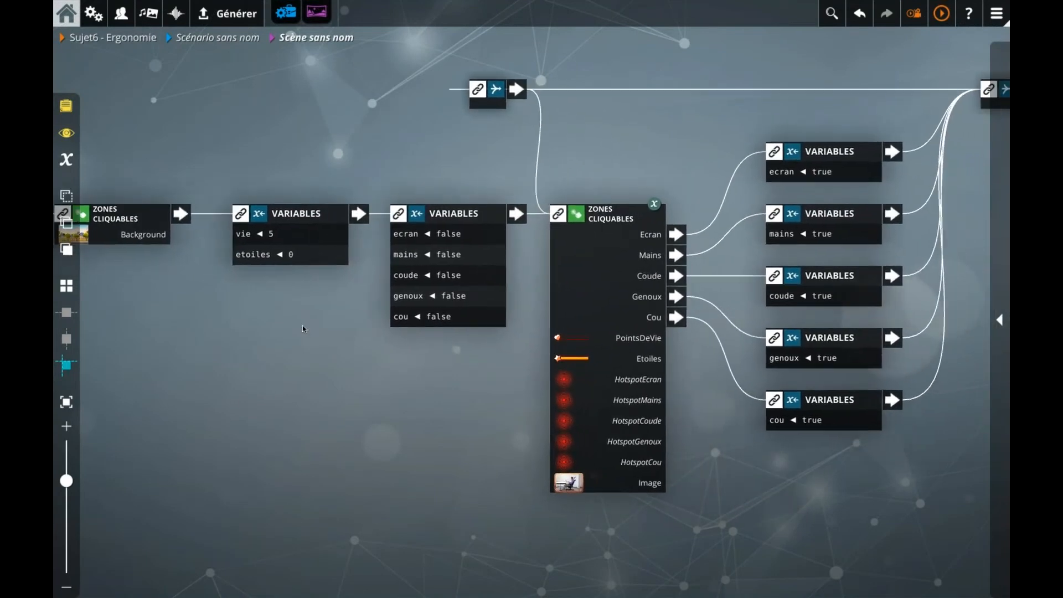
Reopen the posture clickable-zones block and examine the Etoiles gauge in its layout
{"action": "left_click", "coordinate": [620, 321]}
{"action": "double_click", "coordinate": [620, 321]}
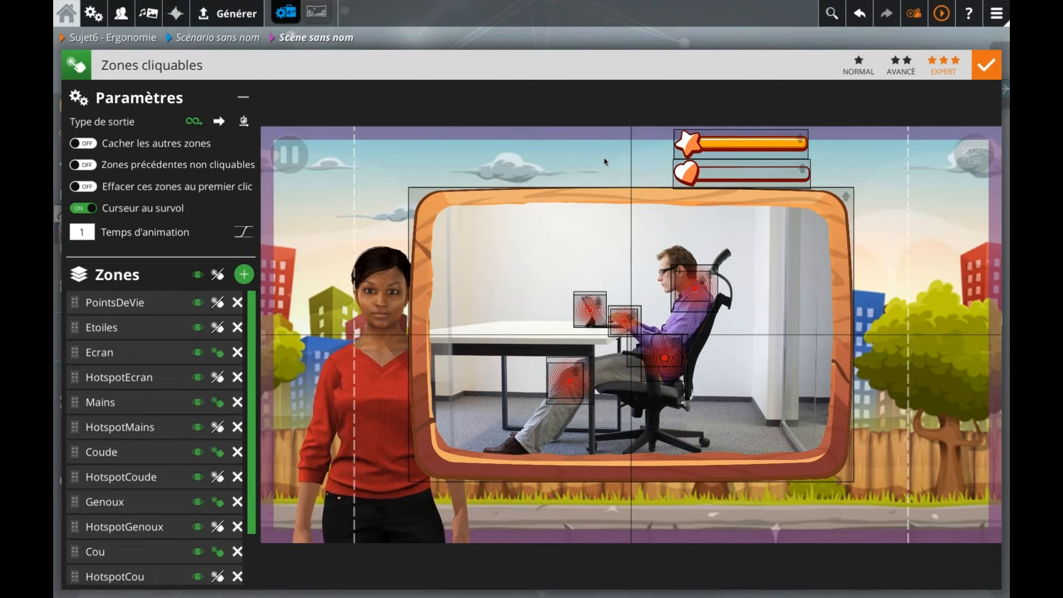
{"action": "left_click", "coordinate": [707, 147]}
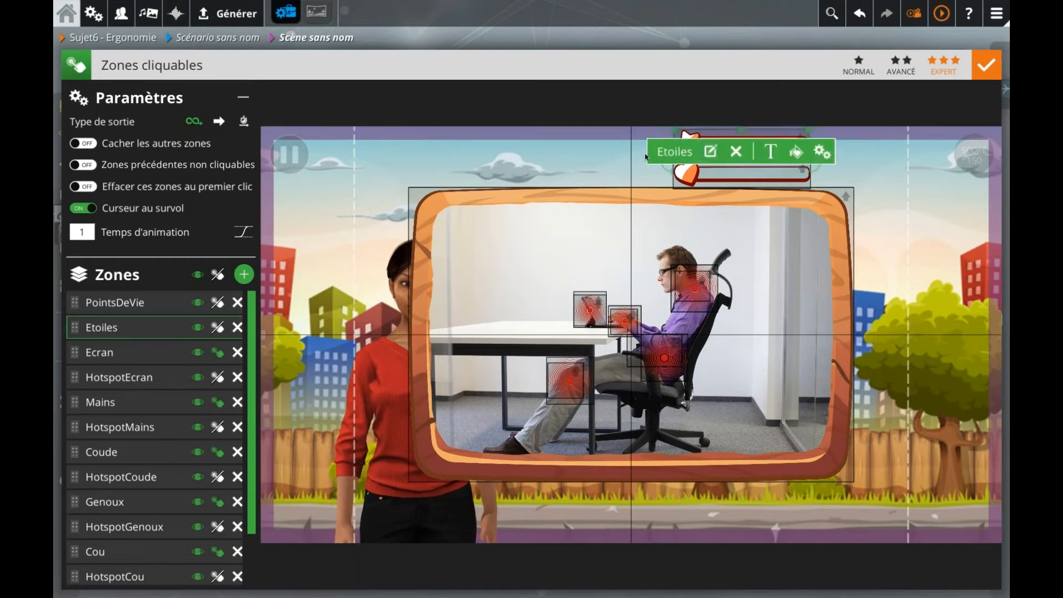
{"action": "left_click", "coordinate": [609, 155]}
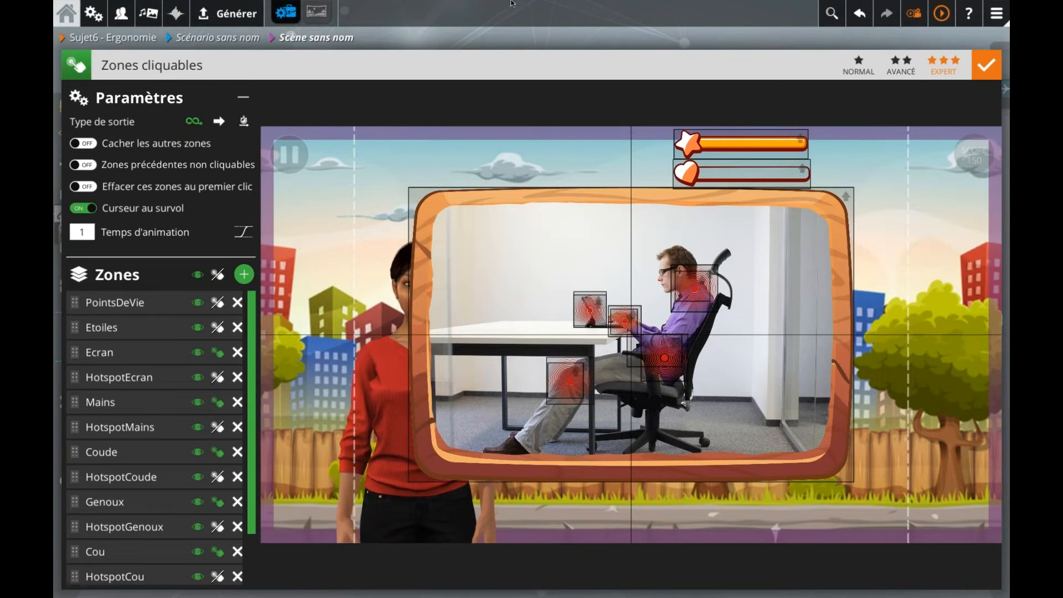
{"action": "key", "text": "Escape"}
{"action": "left_click_drag", "start_coordinate": [472, 401], "coordinate": [267, 401]}
{"action": "left_click", "coordinate": [447, 250]}
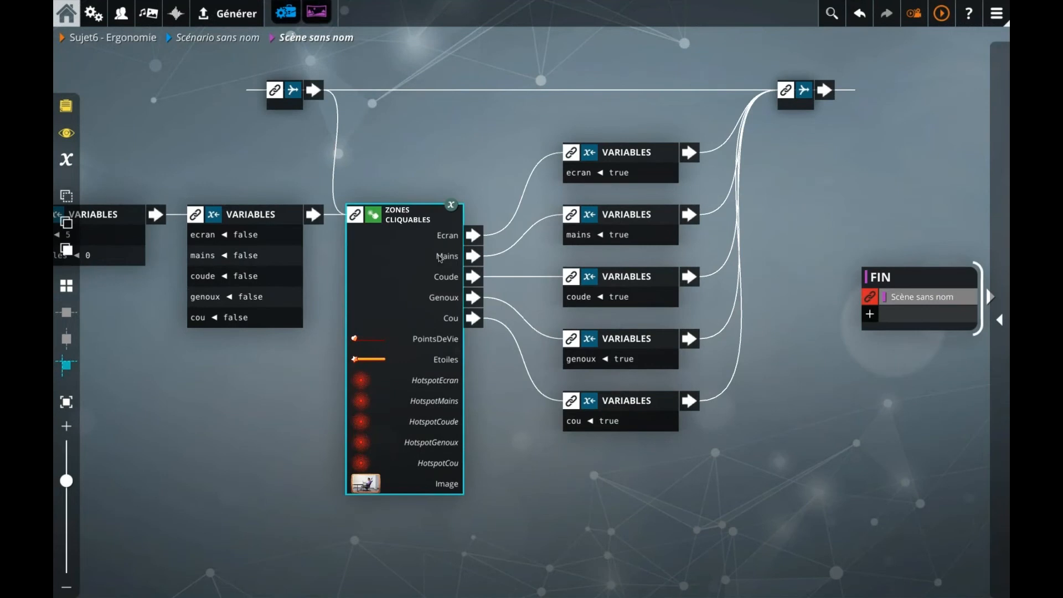
{"action": "left_click", "coordinate": [560, 252]}
{"action": "left_click_drag", "start_coordinate": [407, 149], "coordinate": [713, 495]}
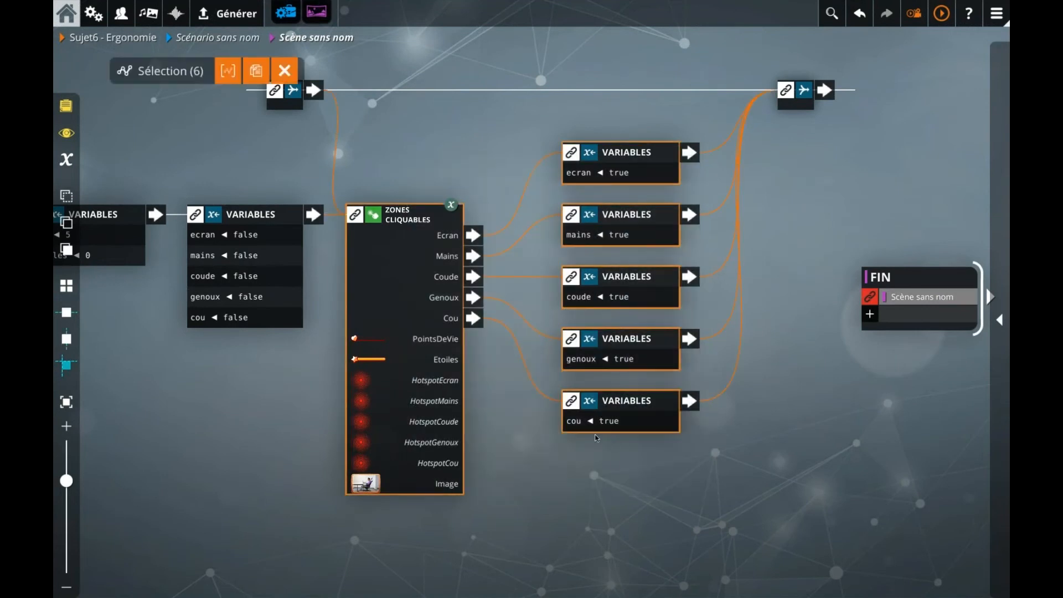
{"action": "left_click", "coordinate": [592, 495]}
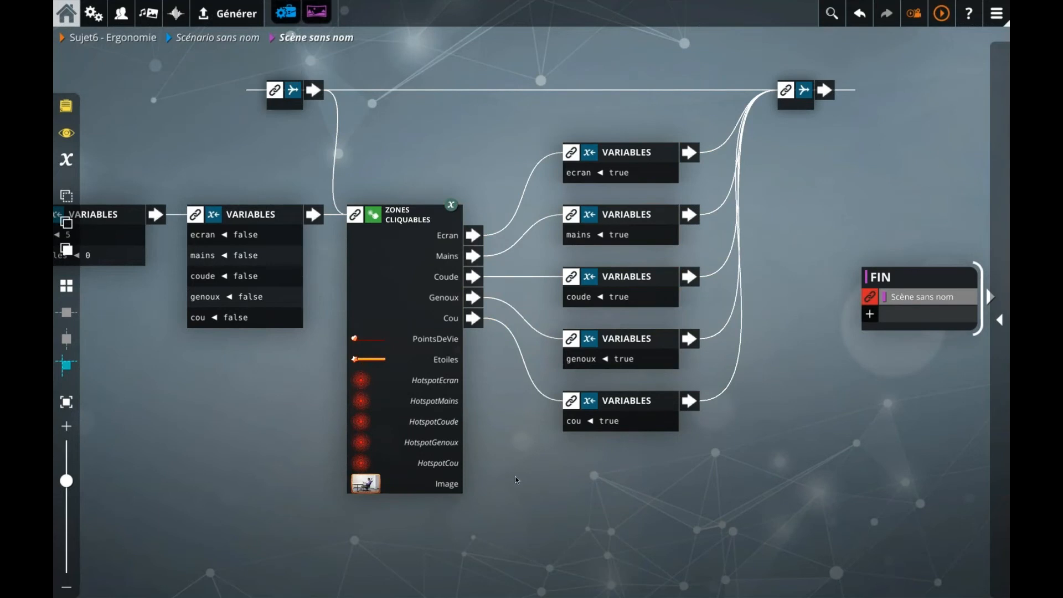
{"action": "scroll", "coordinate": [515, 476], "scroll_direction": "down", "scroll_amount": 2}
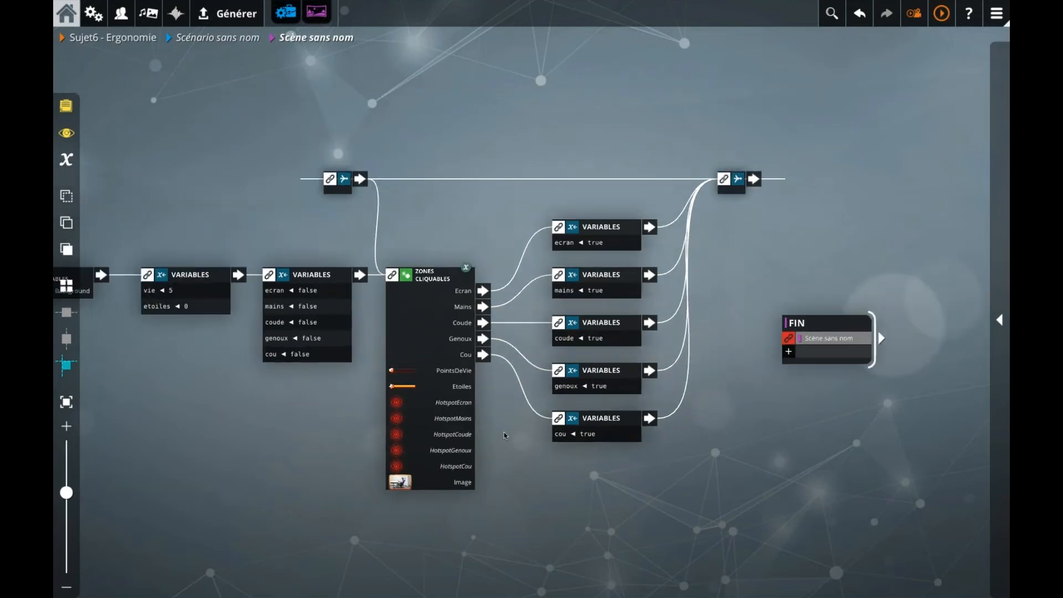
Shift the posture clickable-zones block and its flag blocks slightly, and change the block's Type de sortie to the single-arrow option
{"action": "left_click_drag", "start_coordinate": [436, 220], "coordinate": [579, 419]}
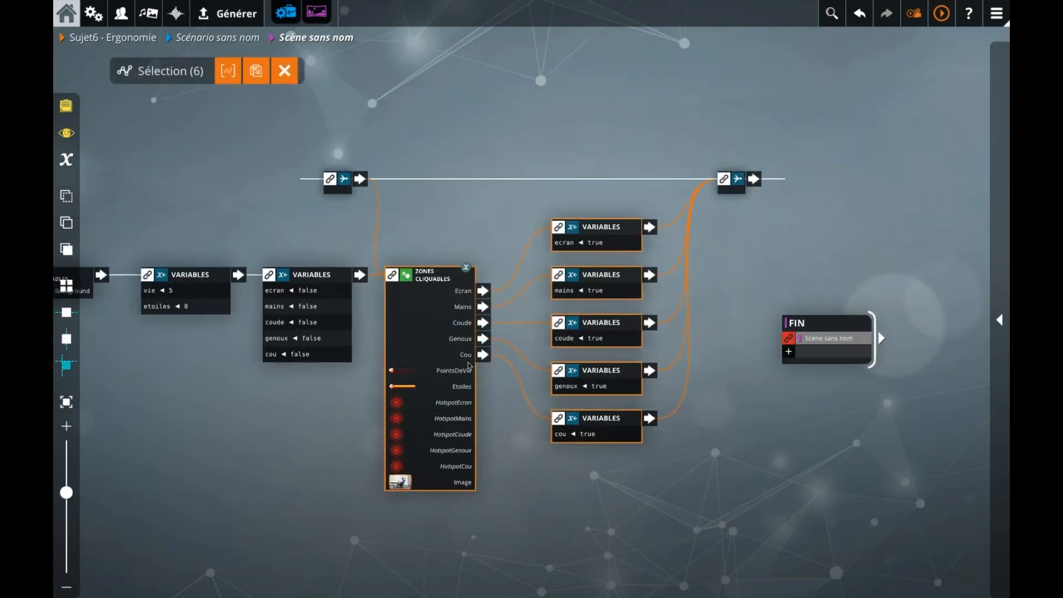
{"action": "mouse_move", "coordinate": [460, 356]}
{"action": "left_mouse_down"}
{"action": "mouse_move", "coordinate": [472, 308]}
{"action": "mouse_move", "coordinate": [472, 356]}
{"action": "left_mouse_up"}
{"action": "double_click", "coordinate": [453, 320]}
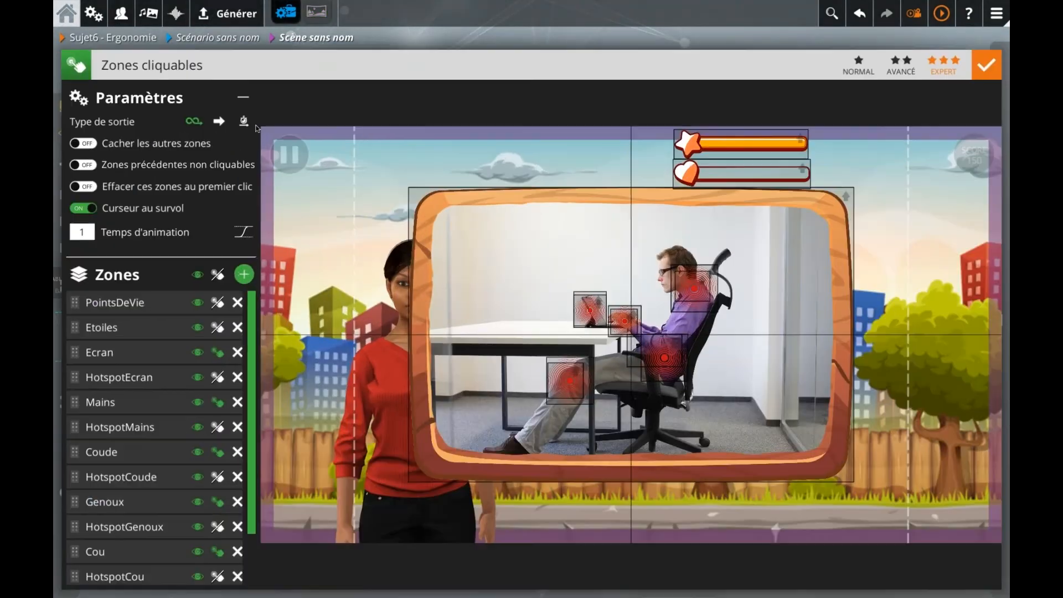
{"action": "left_click", "coordinate": [220, 122]}
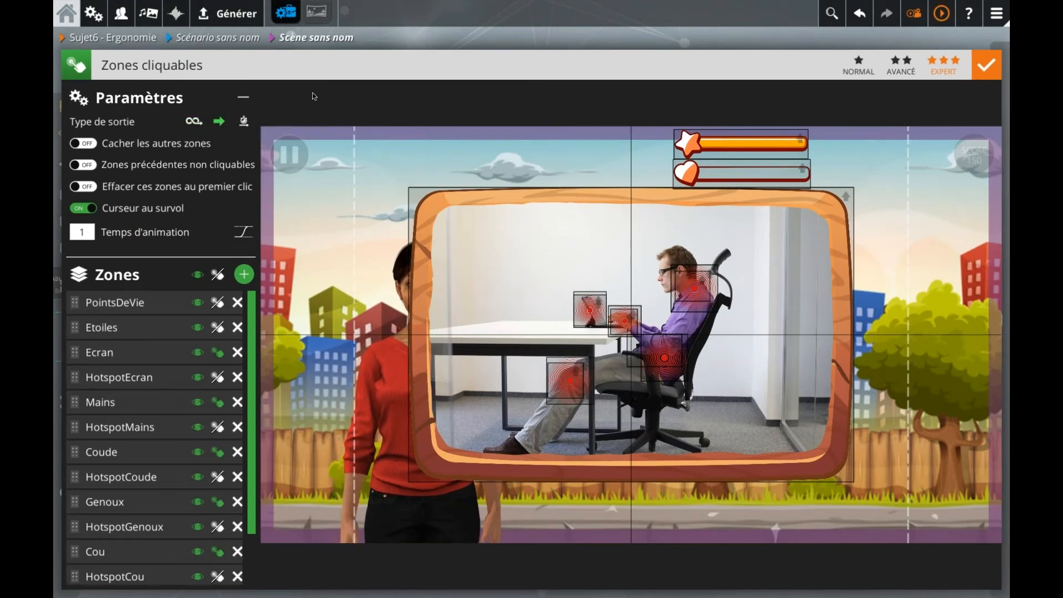
{"action": "left_click", "coordinate": [454, 45]}
Move the five flag Variables blocks lower to free space beside the posture clickable-zones block's general output
{"action": "left_click_drag", "start_coordinate": [543, 220], "coordinate": [622, 424]}
{"action": "left_click_drag", "start_coordinate": [617, 240], "coordinate": [640, 323]}
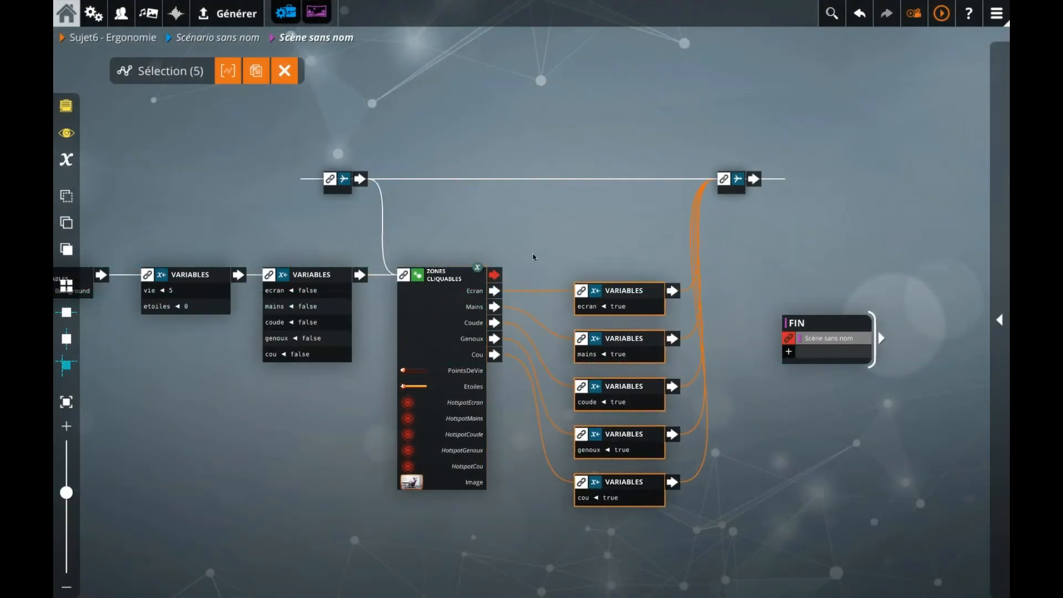
{"action": "left_click", "coordinate": [517, 273]}
Reopen the posture clickable-zones block to check its output type and the life gauge
{"action": "left_click", "coordinate": [438, 297]}
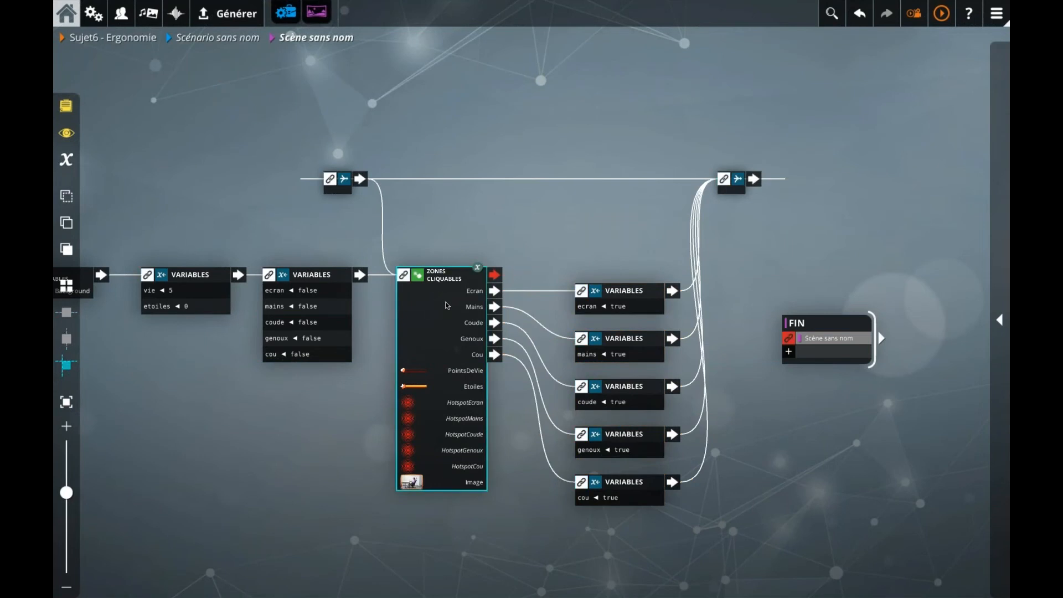
{"action": "double_click", "coordinate": [446, 305]}
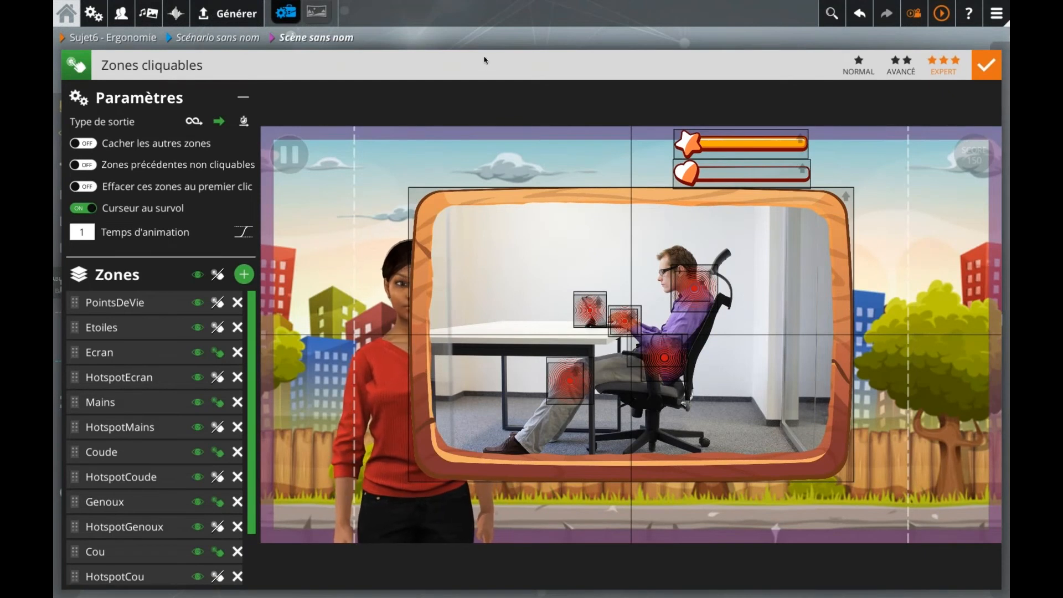
{"action": "left_click", "coordinate": [712, 177]}
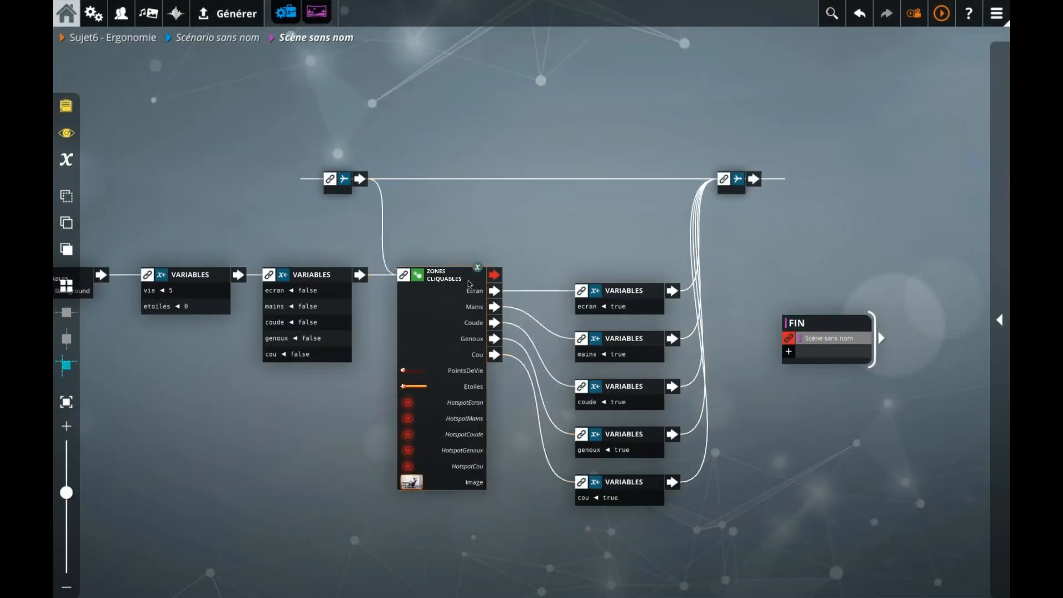
Add a second clickable-zones block on the general output, place it above the ecran flag block, and shift the link block farther along
{"action": "left_click", "coordinate": [469, 284]}
{"action": "key", "text": "space"}
{"action": "type", "text": "z"}
{"action": "key", "text": "Return"}
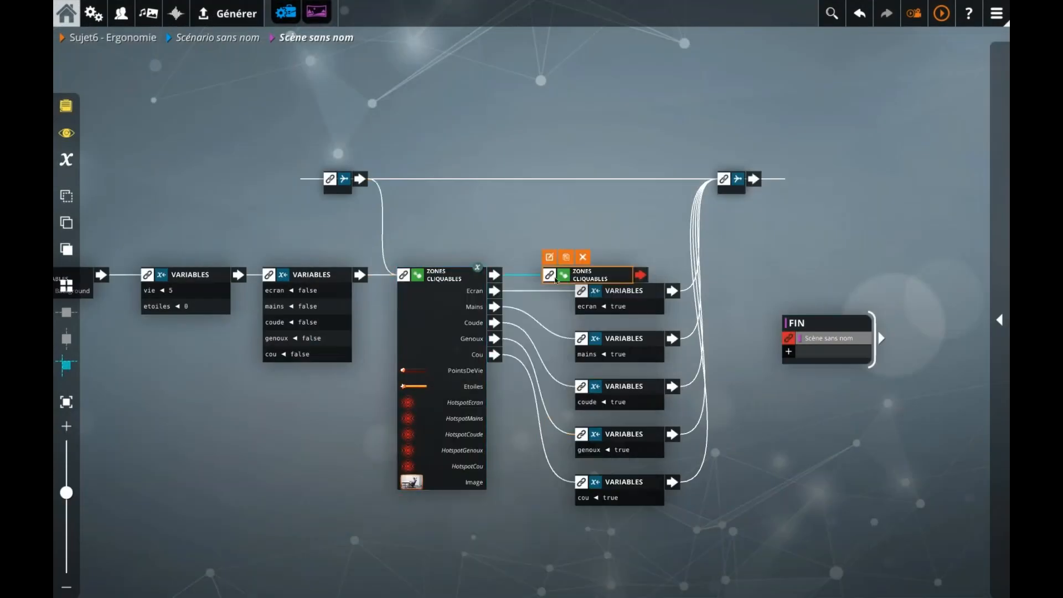
{"action": "left_click_drag", "start_coordinate": [556, 279], "coordinate": [587, 240]}
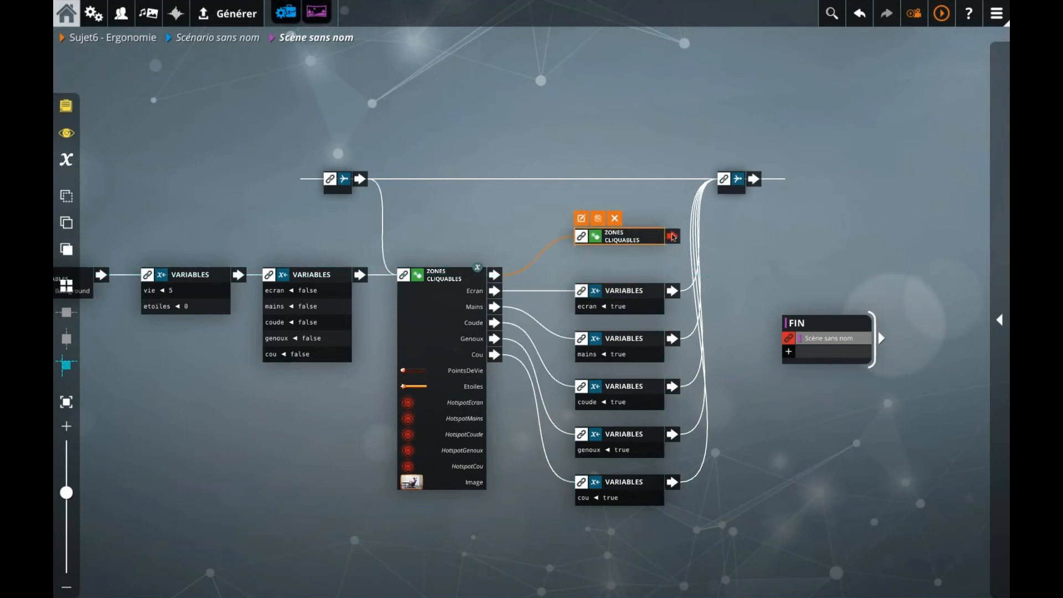
{"action": "left_click_drag", "start_coordinate": [738, 190], "coordinate": [781, 190]}
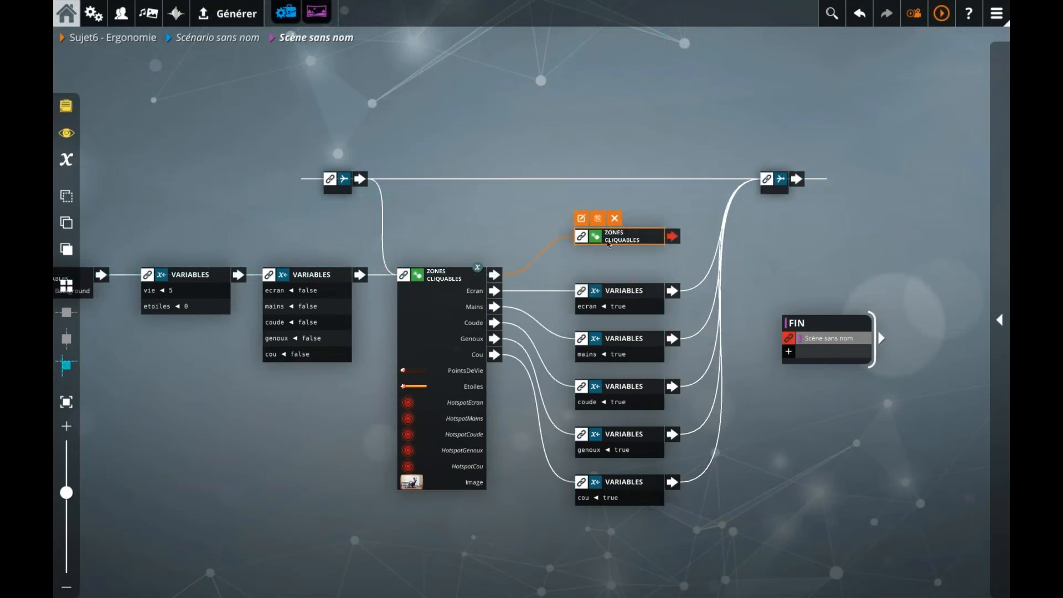
Open the second clickable-zones block and add the existing PointsDeVie and Etoiles zones to it
{"action": "double_click", "coordinate": [635, 242]}
{"action": "left_click", "coordinate": [244, 274]}
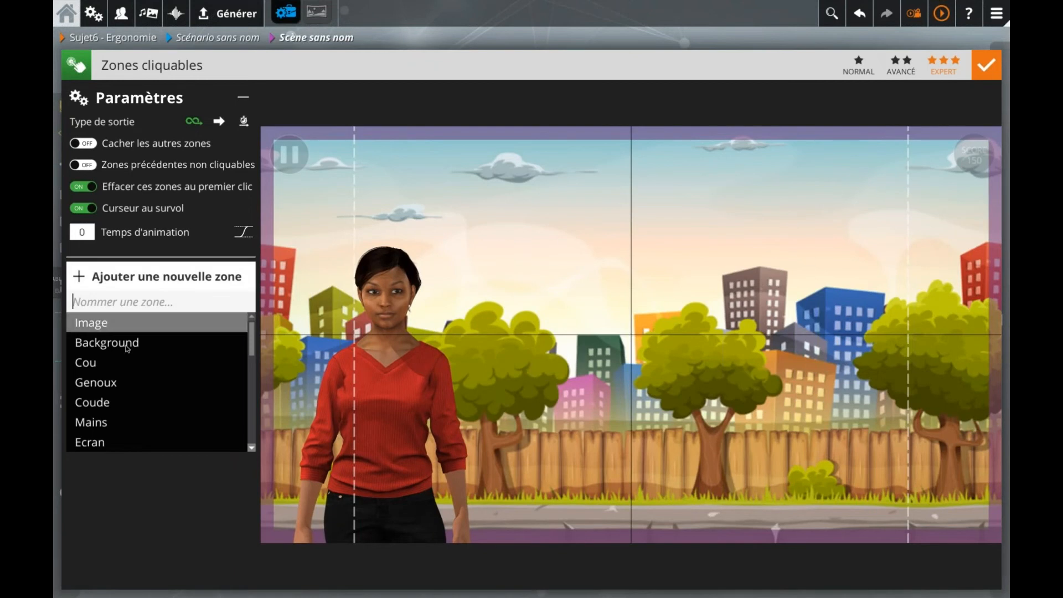
{"action": "type", "text": "p"}
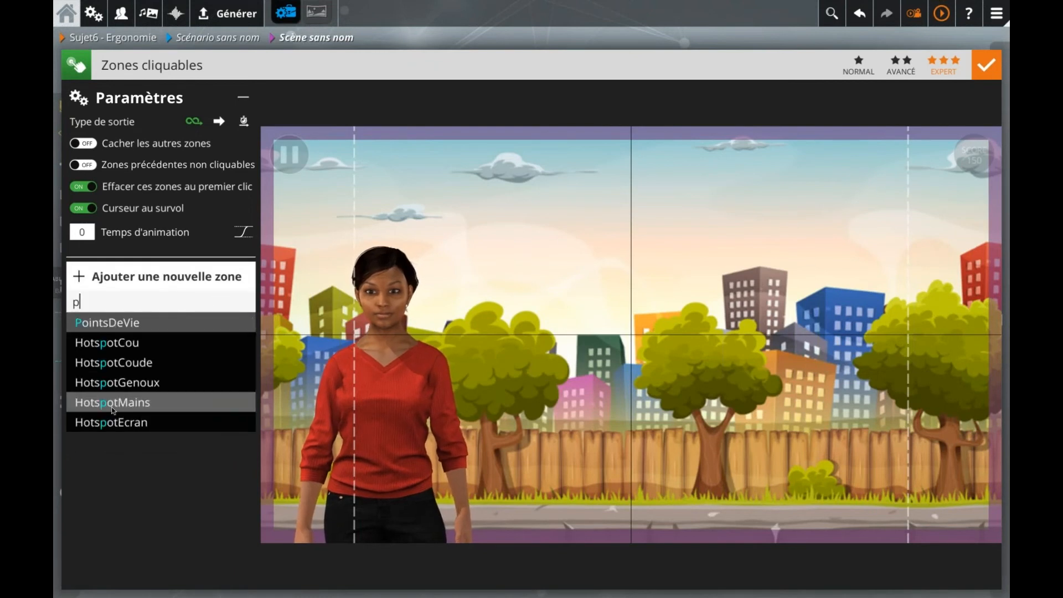
{"action": "key", "text": "Return"}
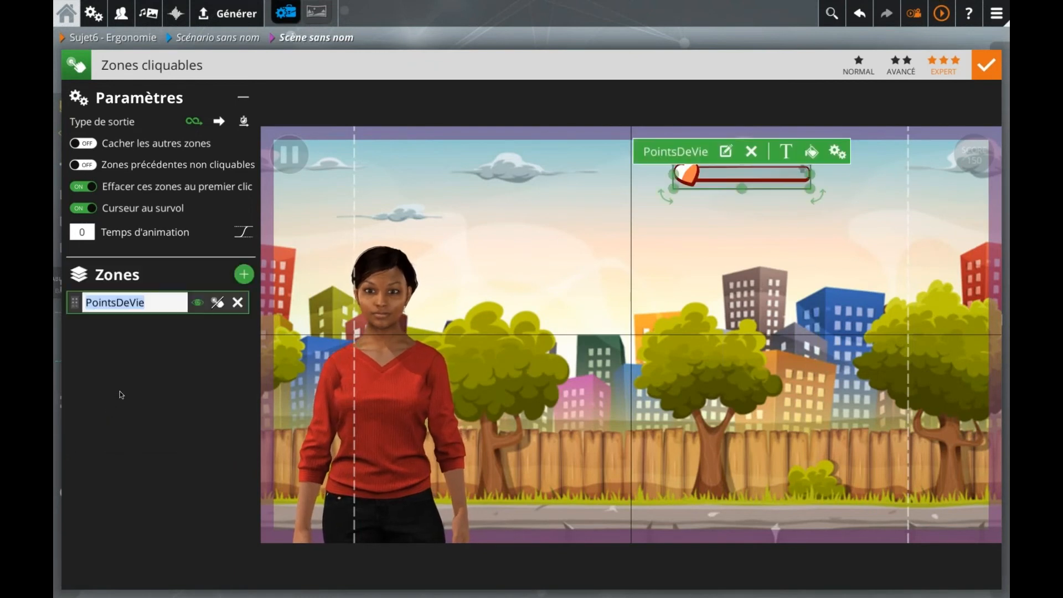
{"action": "left_click", "coordinate": [244, 274]}
{"action": "type", "text": "e"}
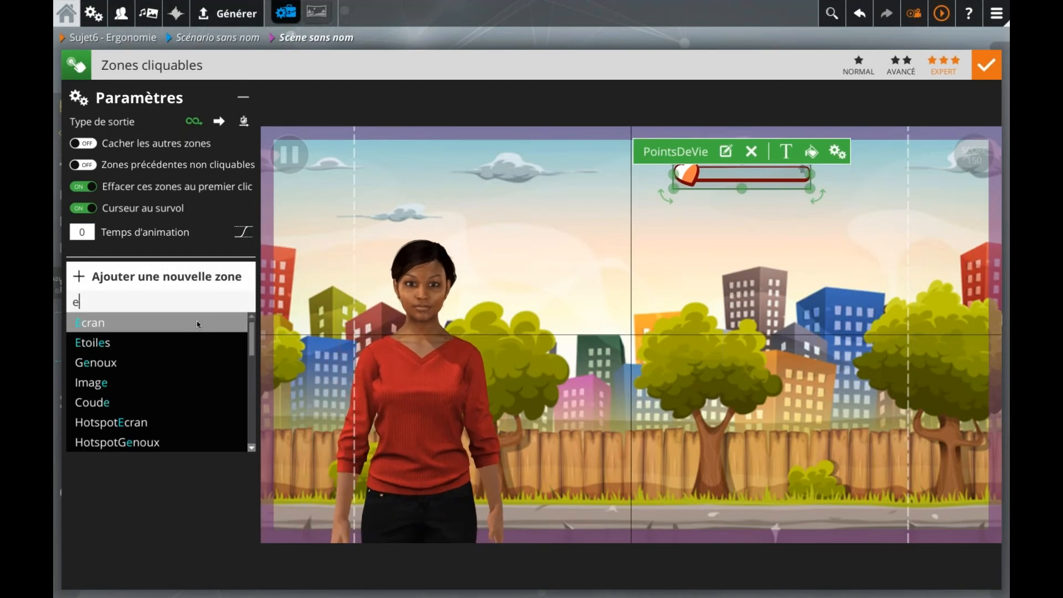
{"action": "key", "text": "Down"}
{"action": "key", "text": "Return"}
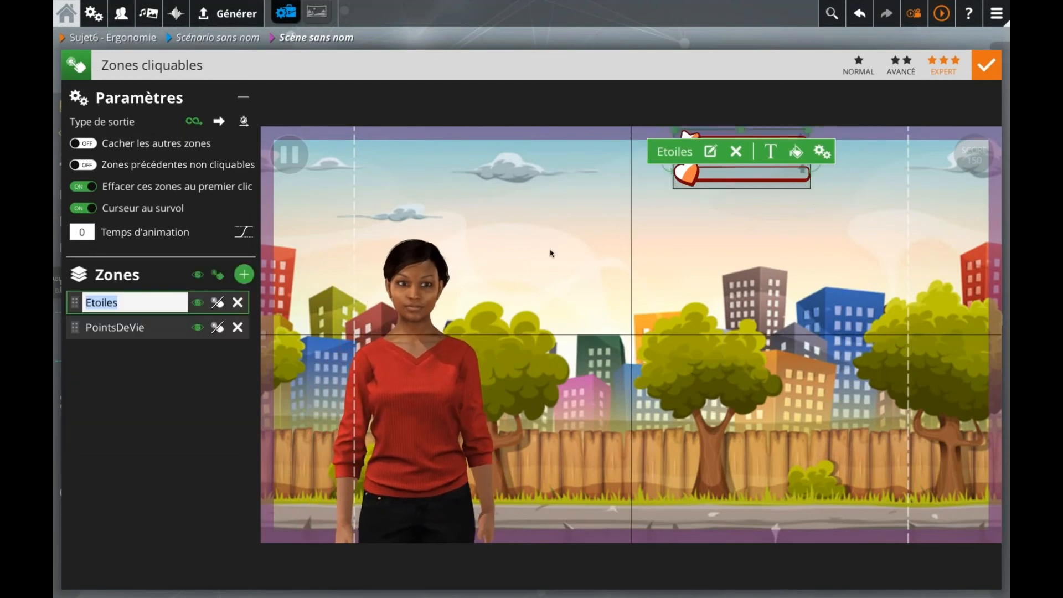
{"action": "left_click", "coordinate": [105, 435]}
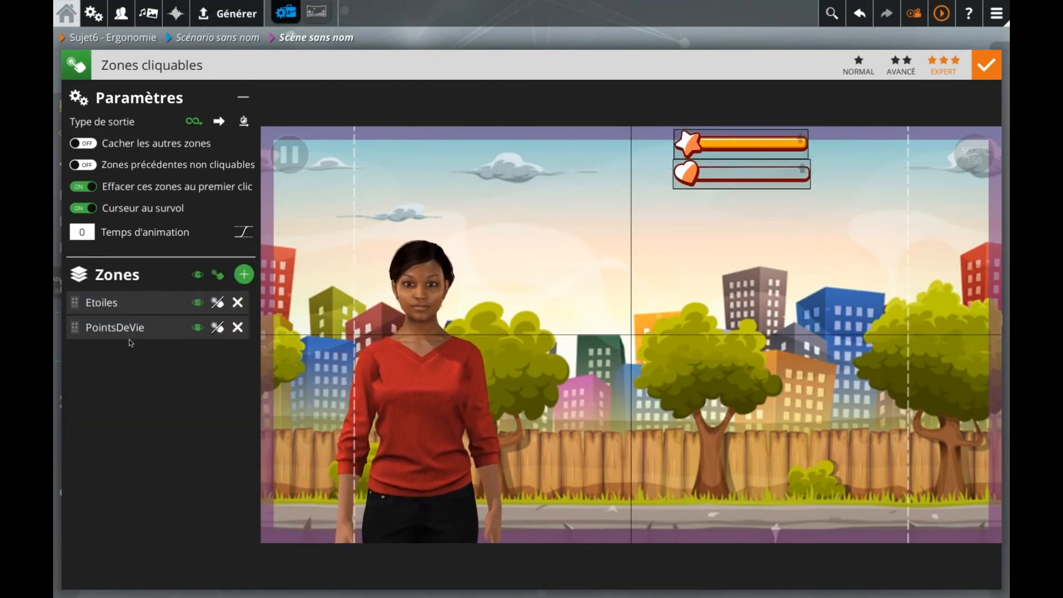
{"action": "left_click", "coordinate": [116, 327]}
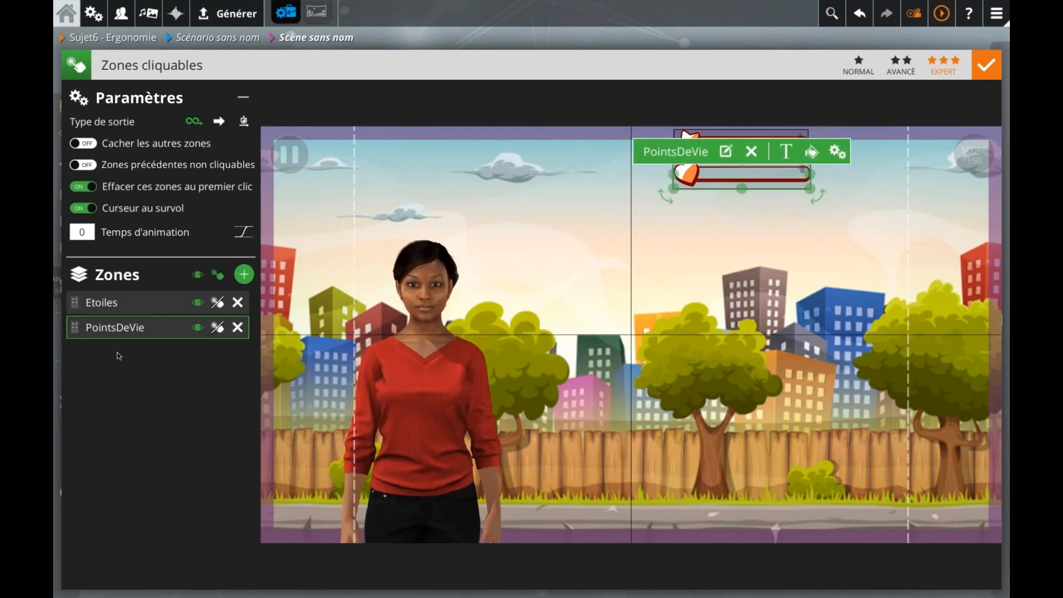
Add a new zone named jaugeVie and move it near the life gauge
{"action": "left_click", "coordinate": [244, 274]}
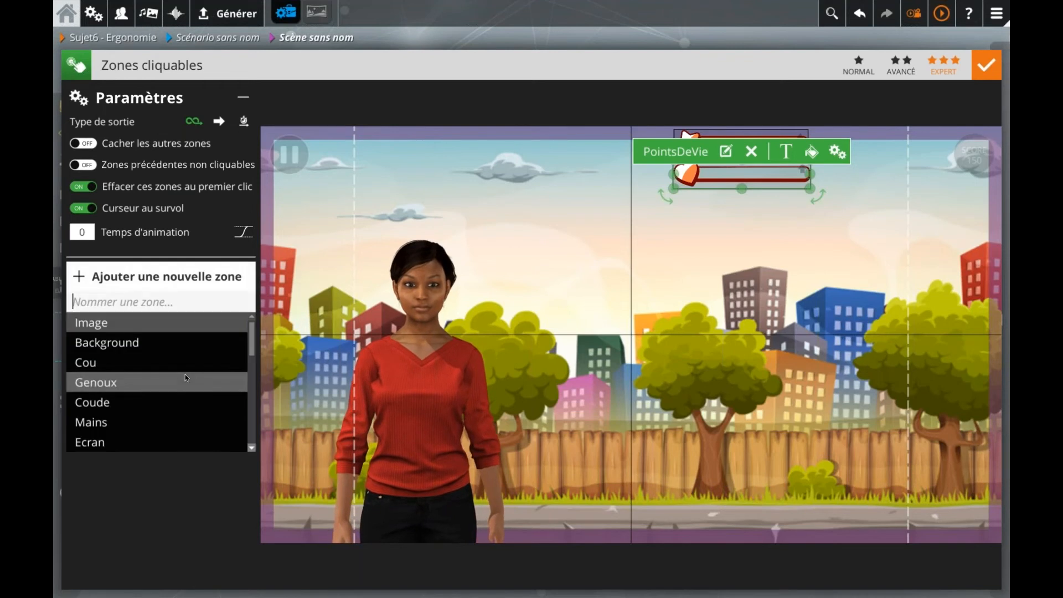
{"action": "type", "text": "jauge"}
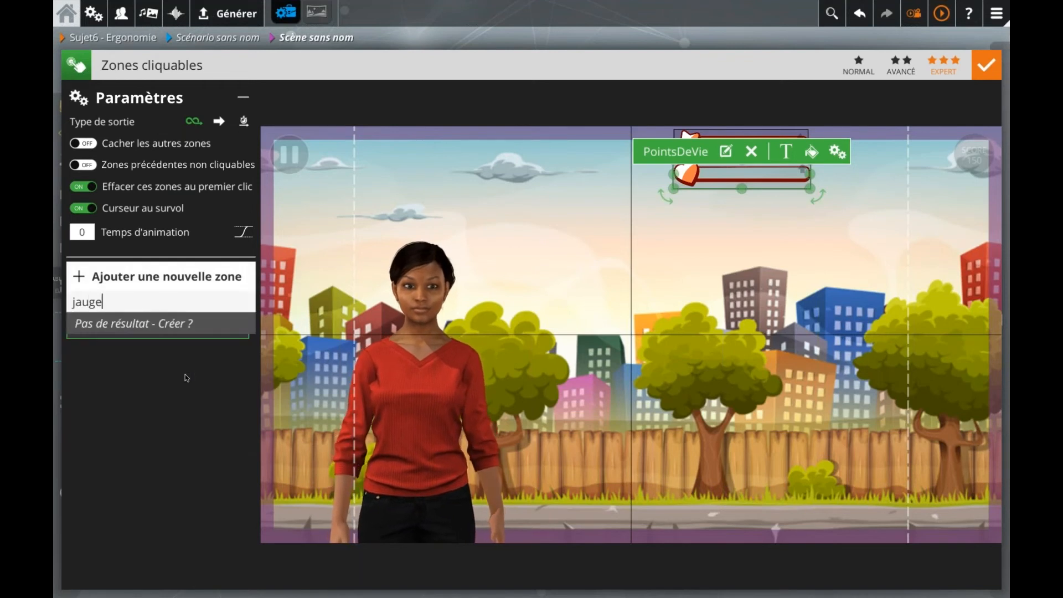
{"action": "type", "text": "Vie"}
{"action": "key", "text": "Return"}
{"action": "mouse_move", "coordinate": [670, 299]}
{"action": "left_mouse_down"}
{"action": "mouse_move", "coordinate": [714, 221]}
{"action": "mouse_move", "coordinate": [743, 200]}
{"action": "left_mouse_up"}
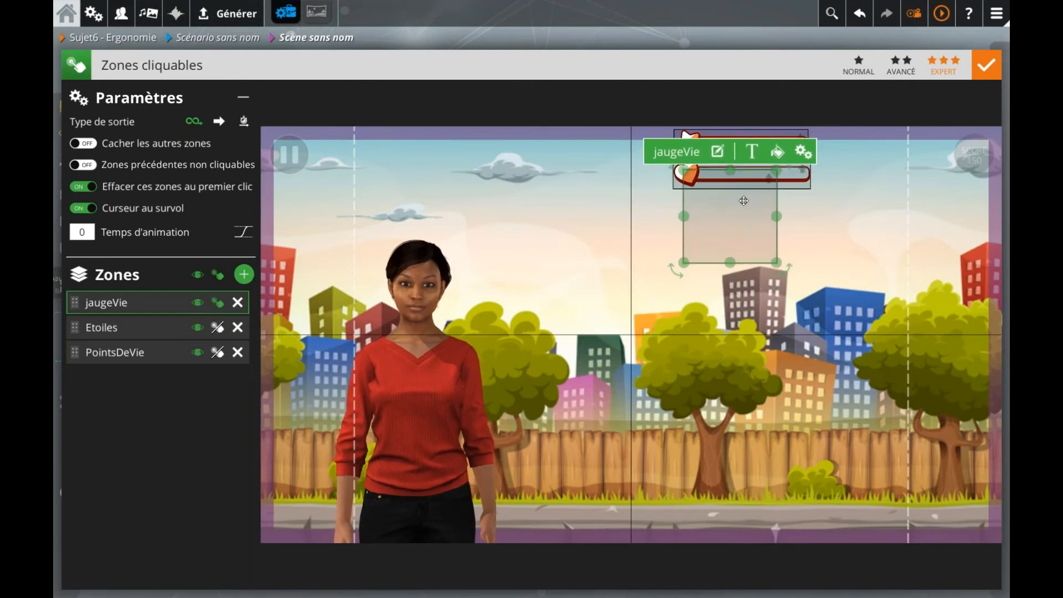
Give jaugeVie an opaque red-orange default zone colour and shrink it to a thin bar over the life gauge
{"action": "left_click", "coordinate": [778, 151]}
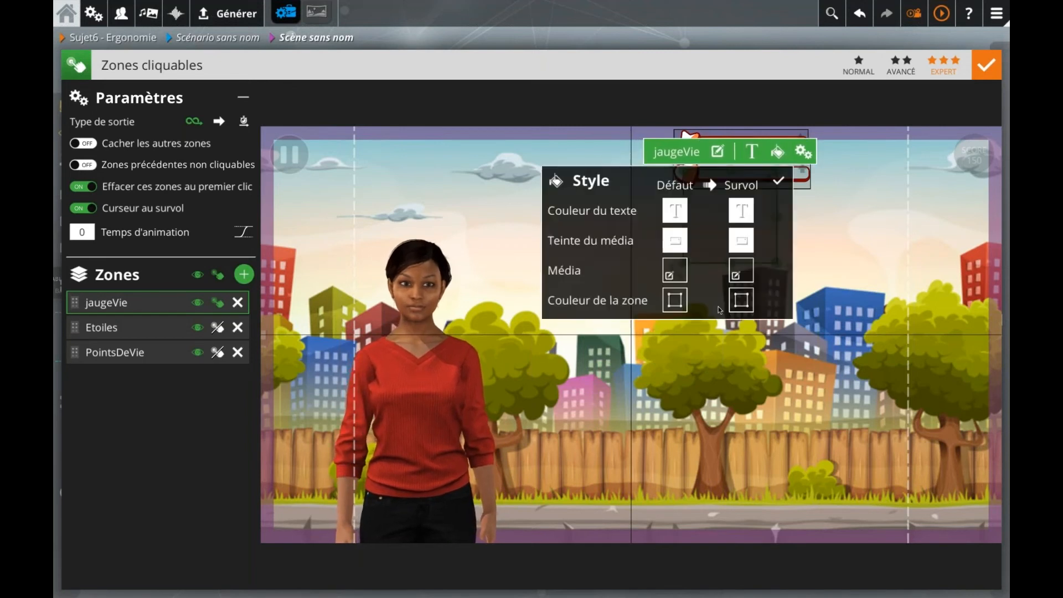
{"action": "left_click", "coordinate": [675, 300]}
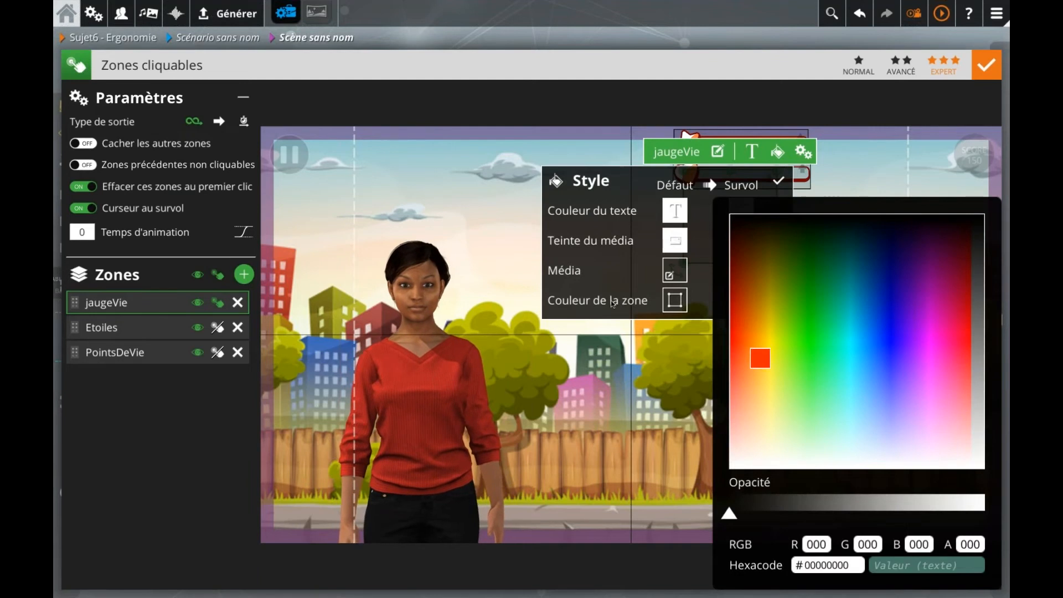
{"action": "left_click", "coordinate": [736, 337]}
{"action": "left_click", "coordinate": [779, 180]}
{"action": "mouse_move", "coordinate": [785, 243]}
{"action": "left_mouse_down"}
{"action": "mouse_move", "coordinate": [787, 191]}
{"action": "mouse_move", "coordinate": [809, 178]}
{"action": "mouse_move", "coordinate": [787, 175]}
{"action": "left_mouse_up"}
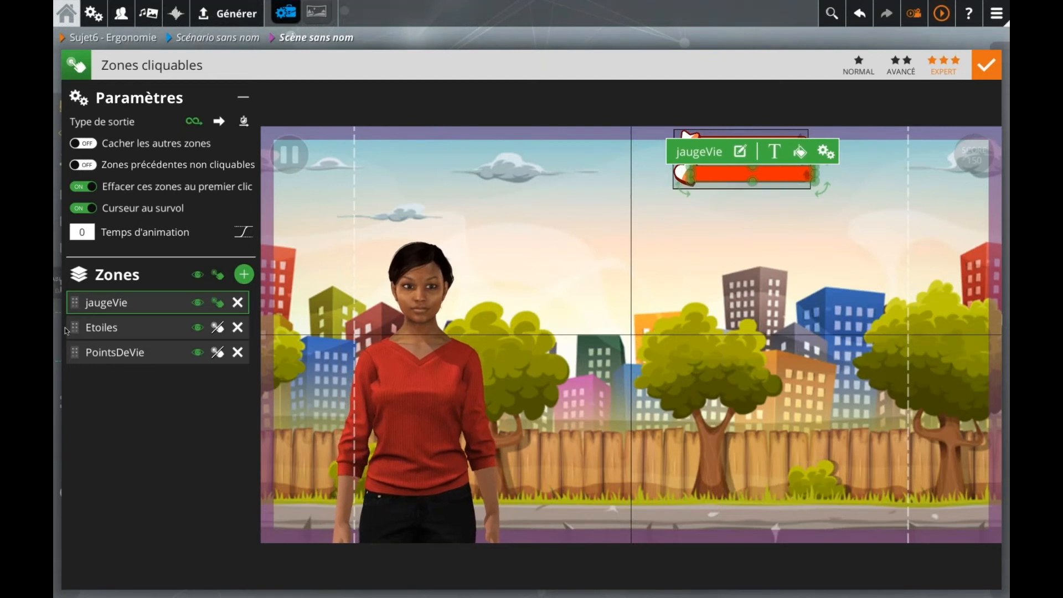
Move PointsDeVie to the top of the zone order and trim jaugeVie's overhang at the gauge's far end
{"action": "left_click_drag", "start_coordinate": [74, 352], "coordinate": [74, 302]}
{"action": "left_click", "coordinate": [521, 251]}
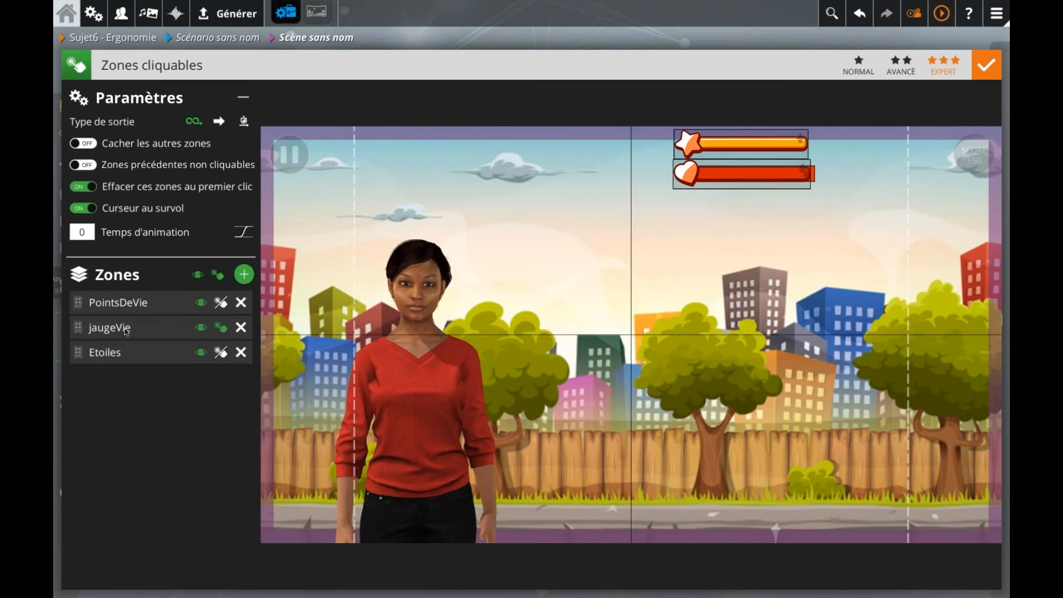
{"action": "left_click", "coordinate": [778, 181]}
{"action": "left_click_drag", "start_coordinate": [815, 174], "coordinate": [812, 175]}
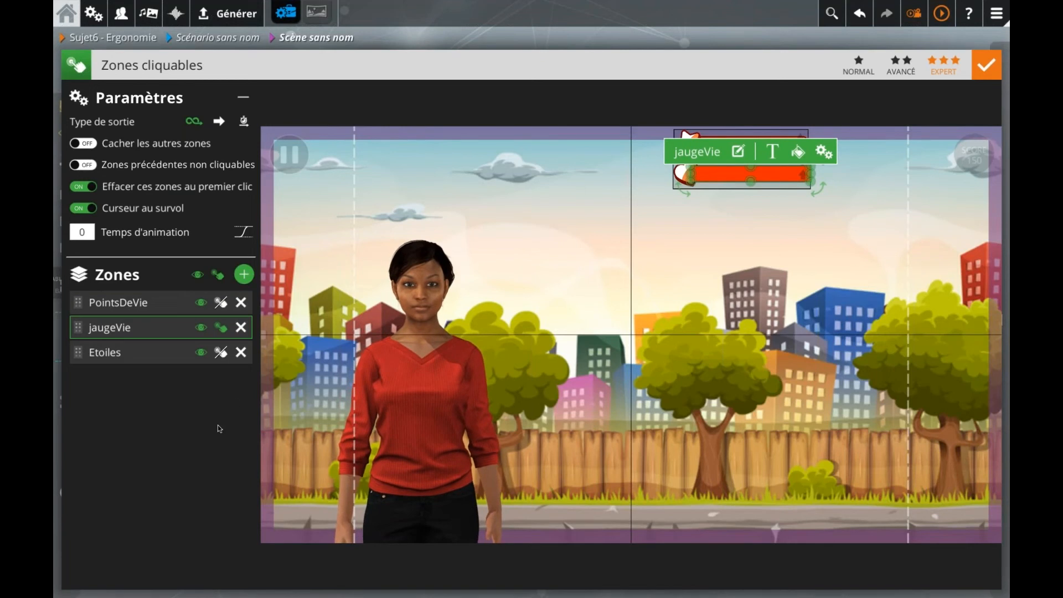
{"action": "left_click", "coordinate": [615, 256]}
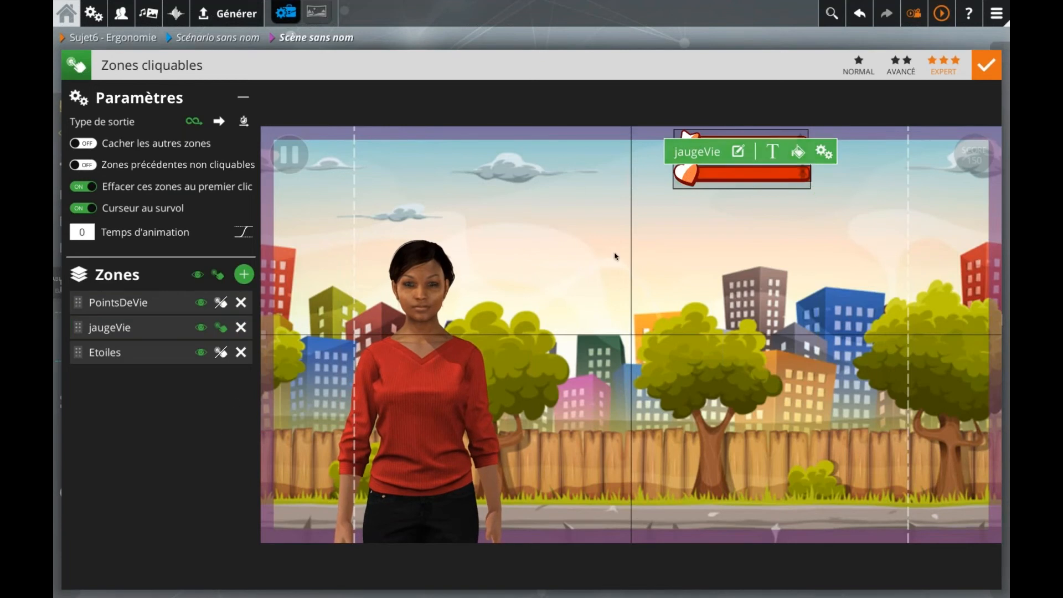
Set jaugeVie's Largeur to 0.13 and Hauteur to 0.032 in its advanced options
{"action": "left_click", "coordinate": [114, 304]}
{"action": "left_click", "coordinate": [676, 174]}
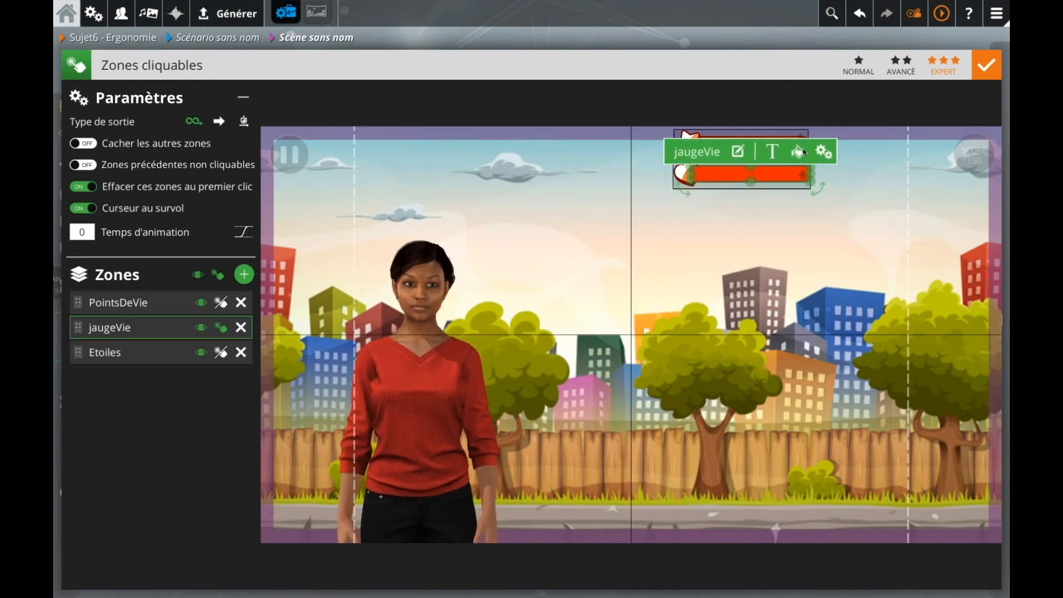
{"action": "left_click", "coordinate": [825, 152]}
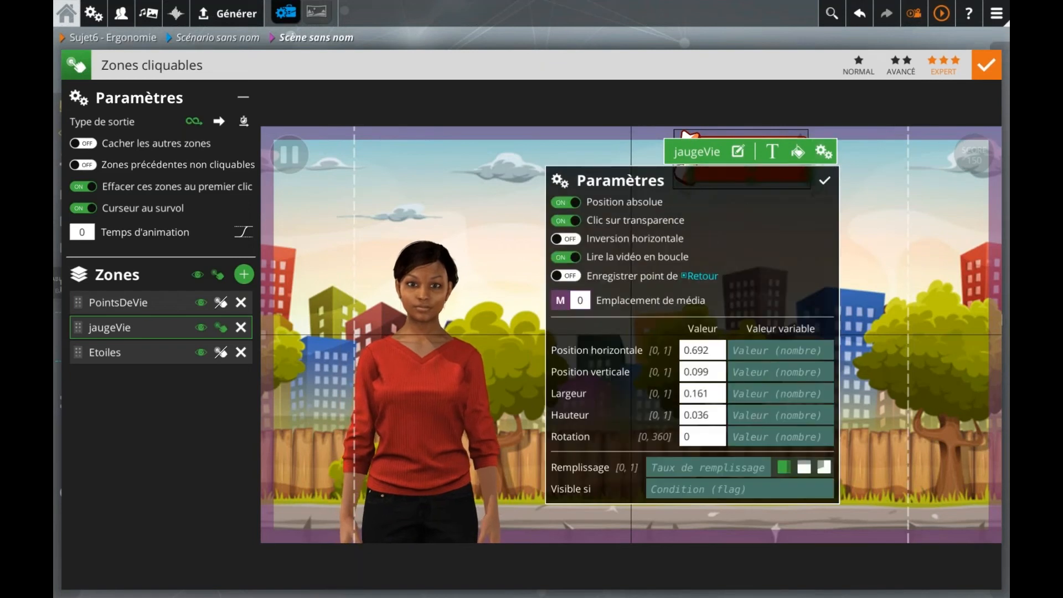
{"action": "left_click", "coordinate": [699, 395]}
{"action": "left_click_drag", "start_coordinate": [698, 395], "coordinate": [712, 394]}
{"action": "type", "text": "3"}
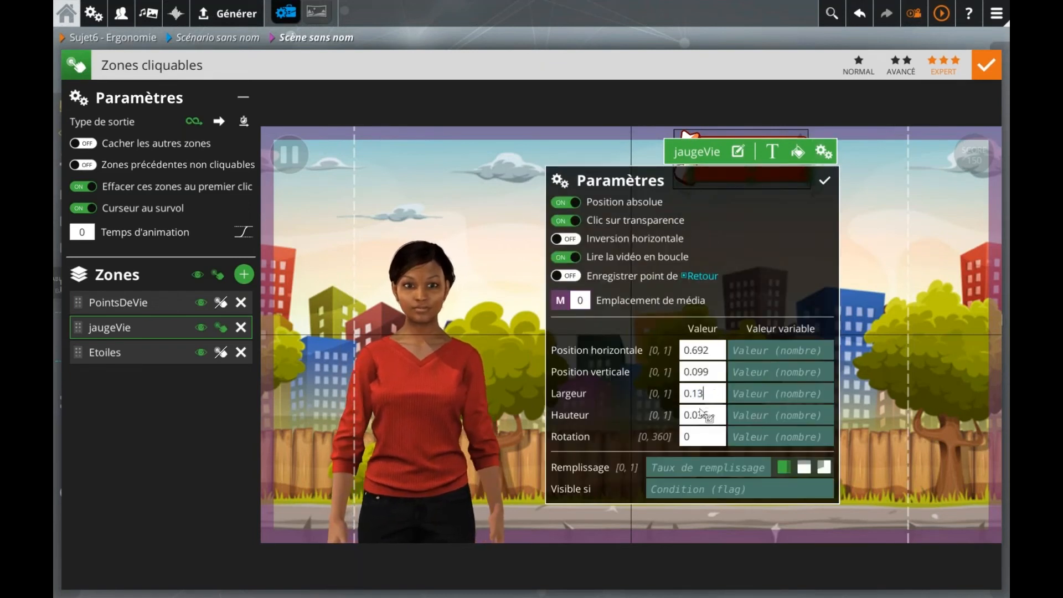
{"action": "left_click", "coordinate": [709, 414]}
{"action": "left_click", "coordinate": [705, 415]}
{"action": "left_click_drag", "start_coordinate": [705, 414], "coordinate": [714, 415]}
{"action": "type", "text": "2"}
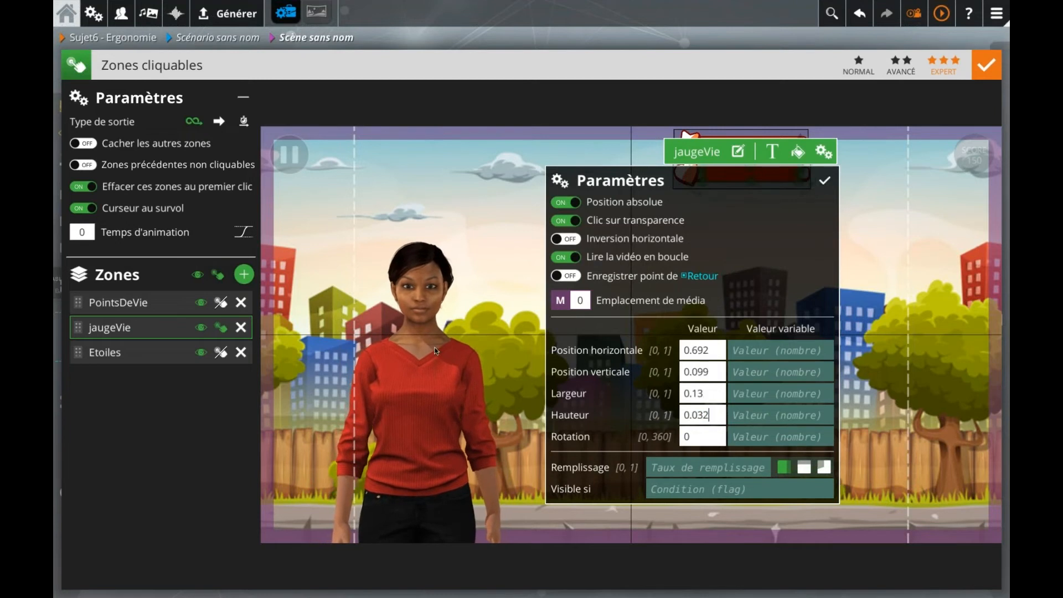
{"action": "left_click", "coordinate": [229, 435]}
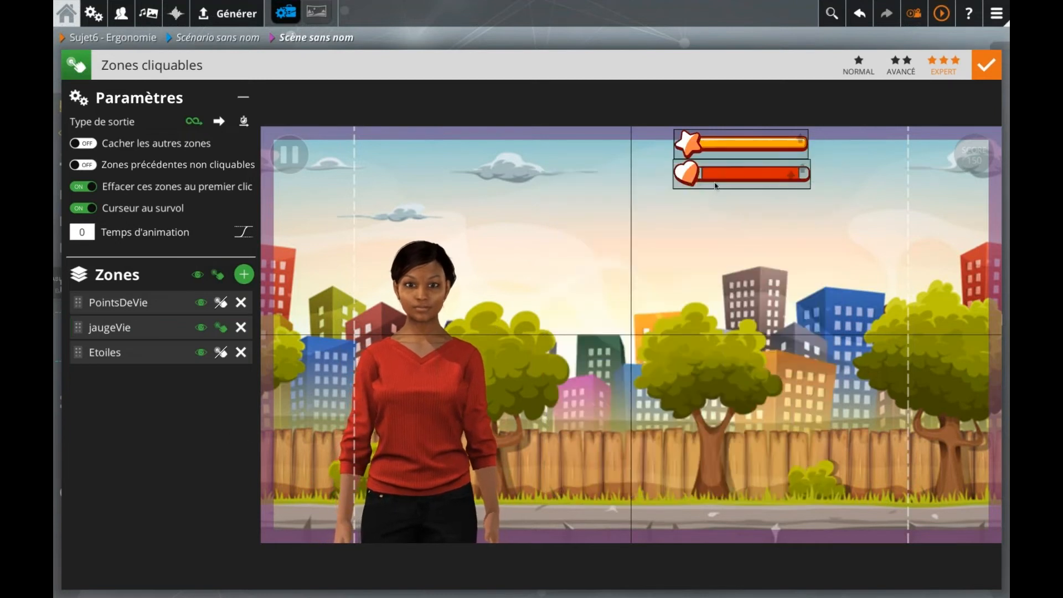
Stretch both ends of jaugeVie so the red bar fills the life gauge from the heart to its far end
{"action": "left_click", "coordinate": [726, 170]}
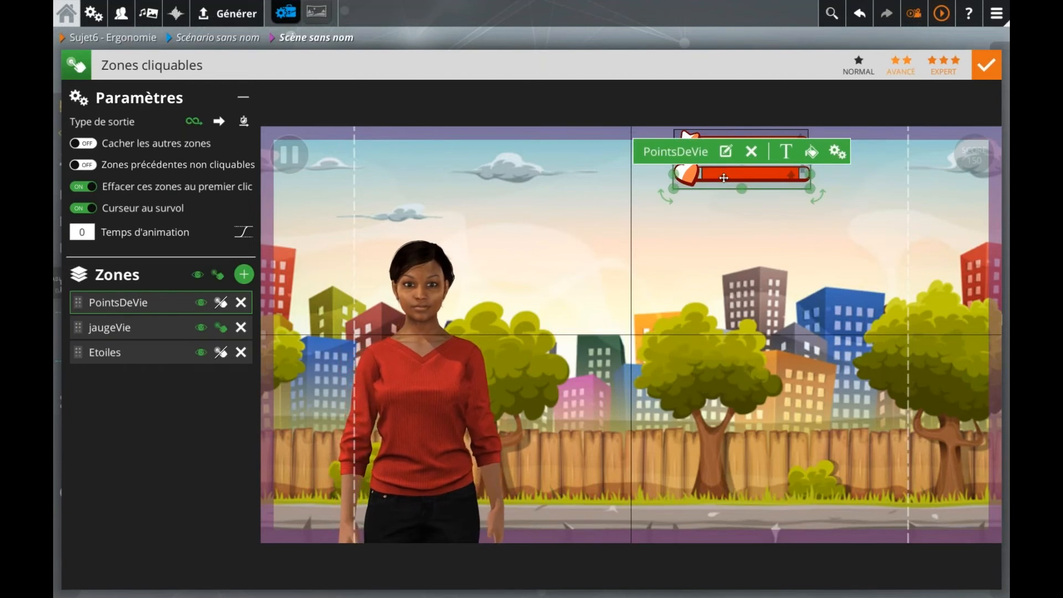
{"action": "left_click", "coordinate": [697, 196]}
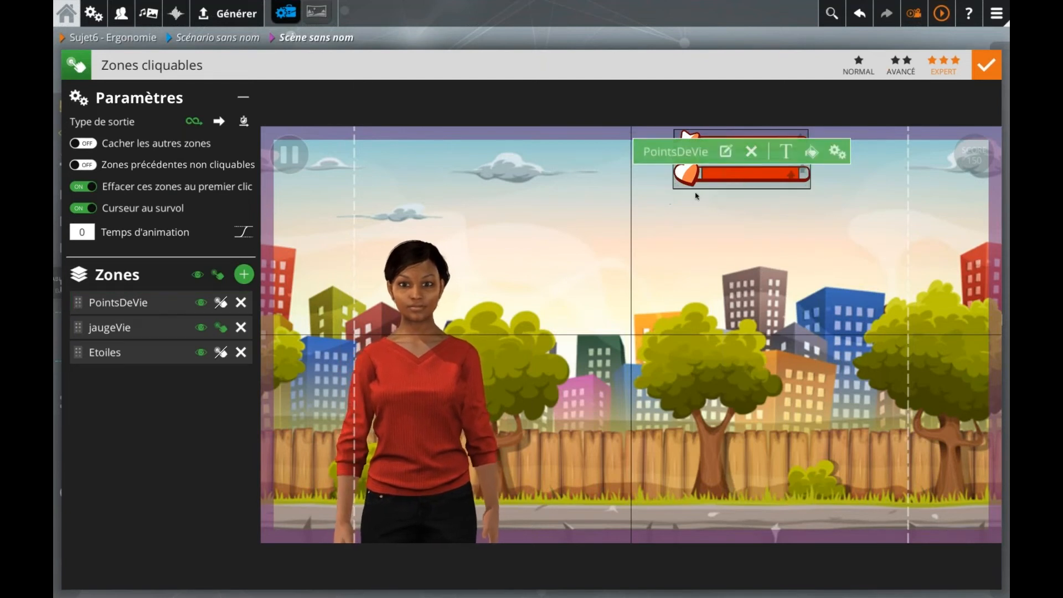
{"action": "left_click", "coordinate": [720, 171]}
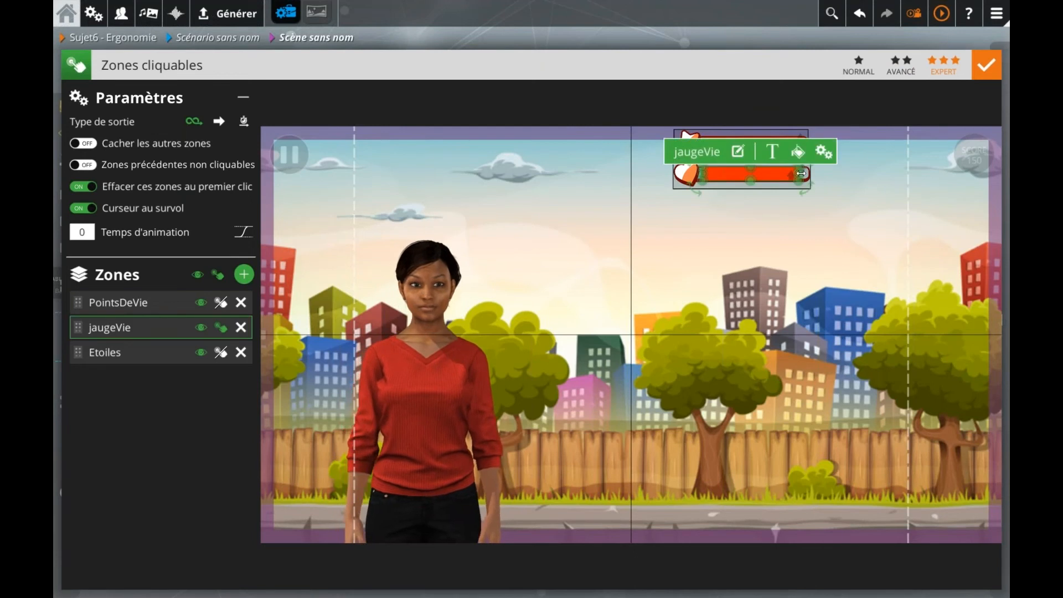
{"action": "left_click_drag", "start_coordinate": [799, 174], "coordinate": [811, 174]}
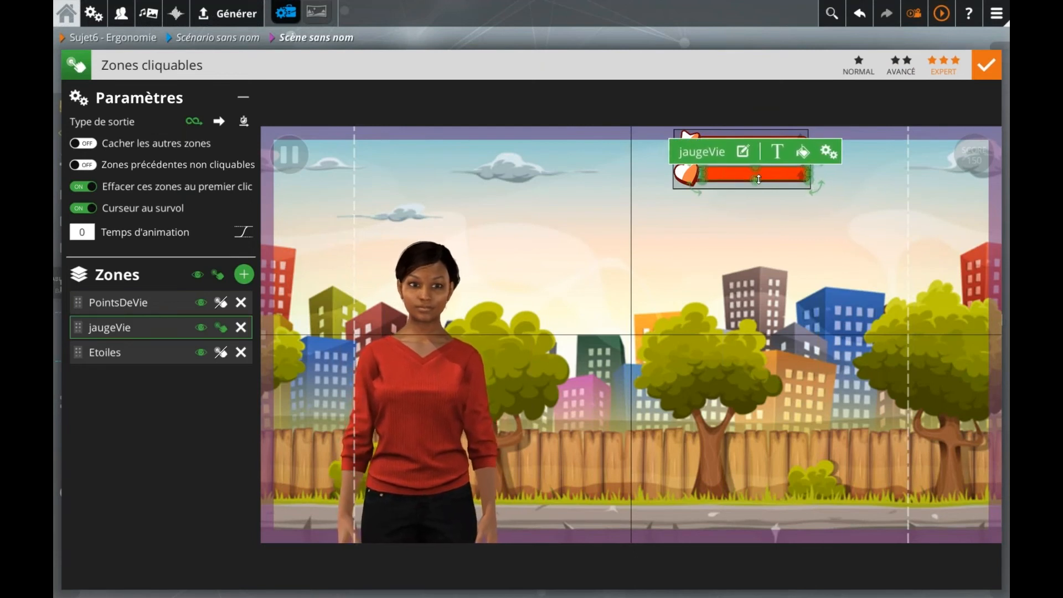
{"action": "left_click_drag", "start_coordinate": [705, 173], "coordinate": [697, 173]}
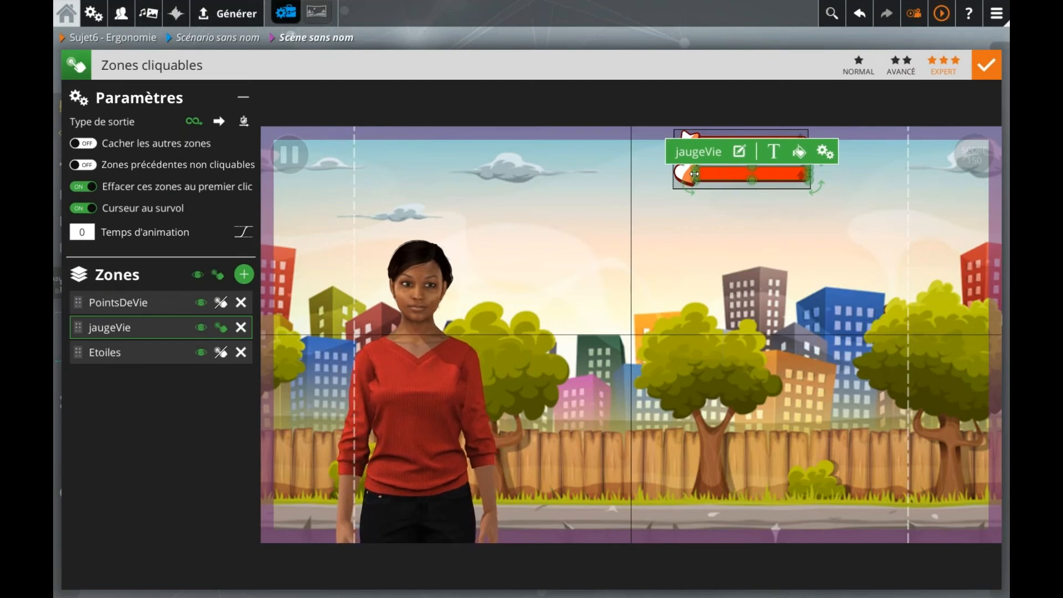
{"action": "left_click", "coordinate": [697, 218]}
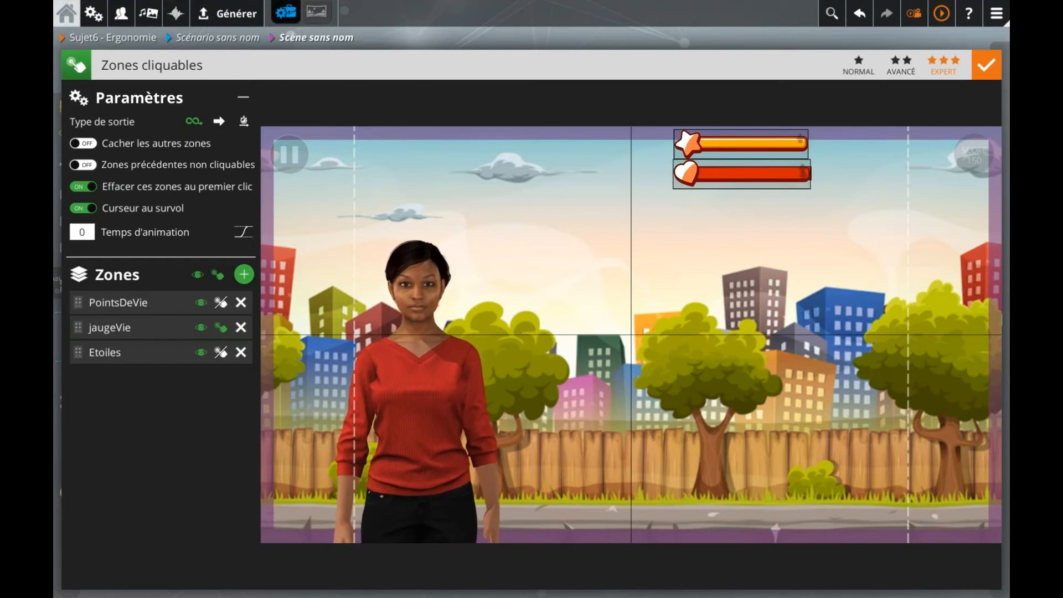
Narrow the PointsDeVie zone slightly so its frame lines up with the jaugeVie bar and the Etoiles gauge
{"action": "left_click", "coordinate": [810, 175]}
{"action": "left_click_drag", "start_coordinate": [809, 175], "coordinate": [804, 176]}
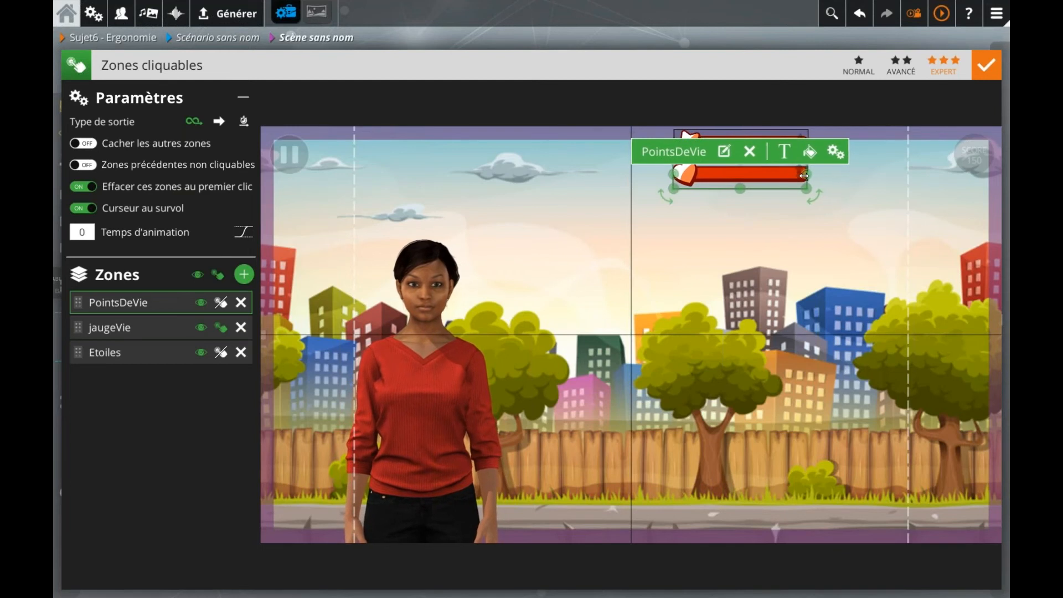
{"action": "left_click", "coordinate": [736, 237]}
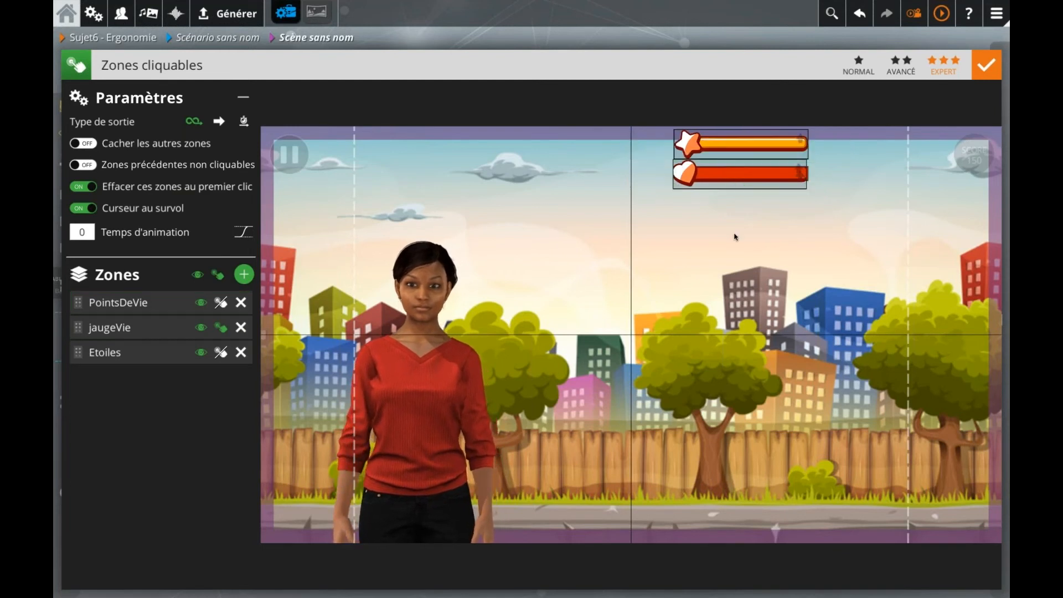
{"action": "left_click", "coordinate": [768, 181]}
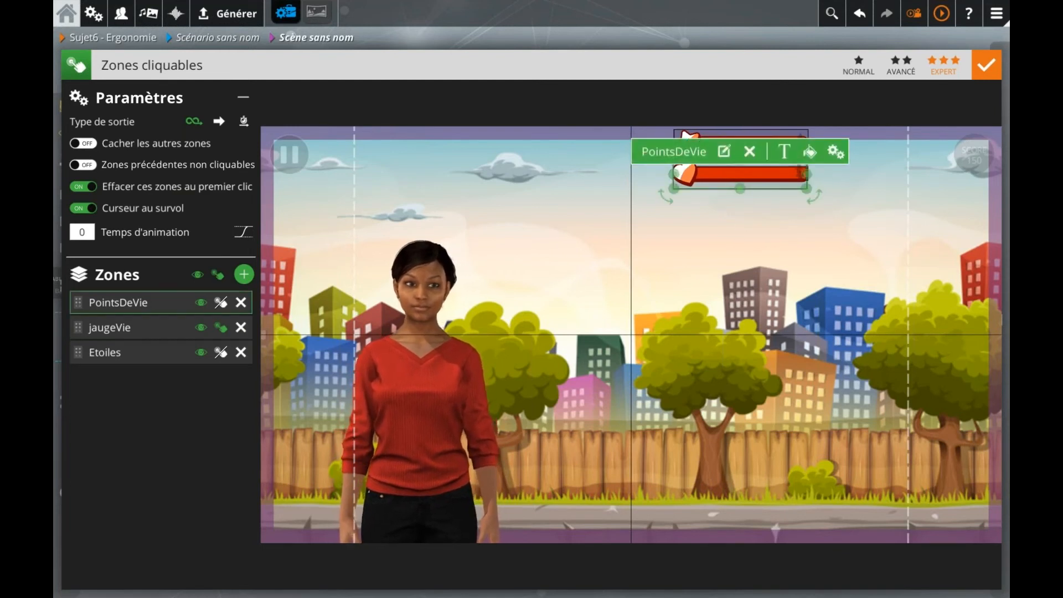
{"action": "left_click_drag", "start_coordinate": [809, 175], "coordinate": [810, 174]}
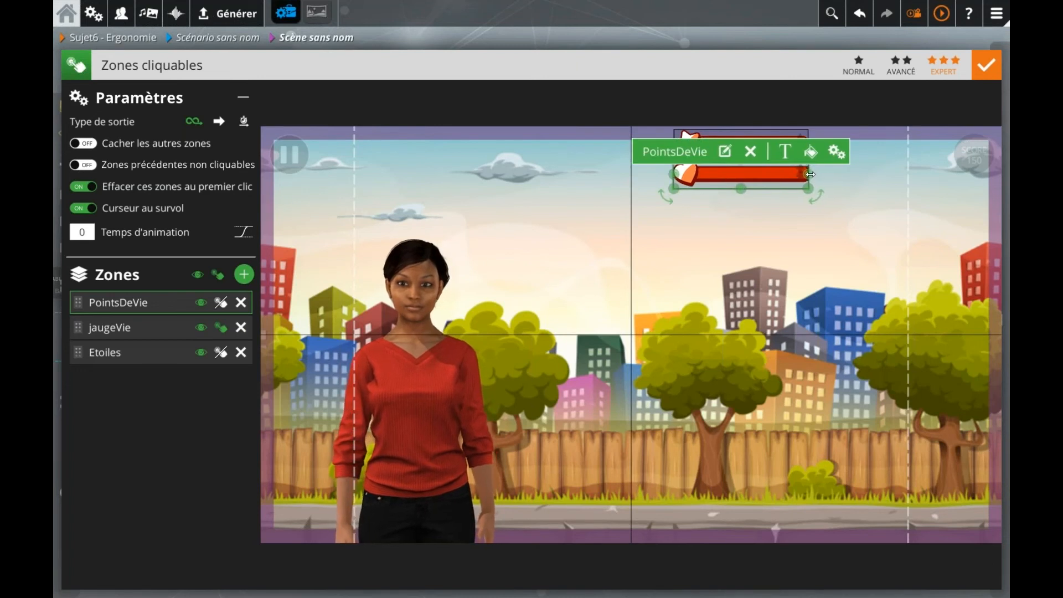
{"action": "left_click", "coordinate": [763, 225]}
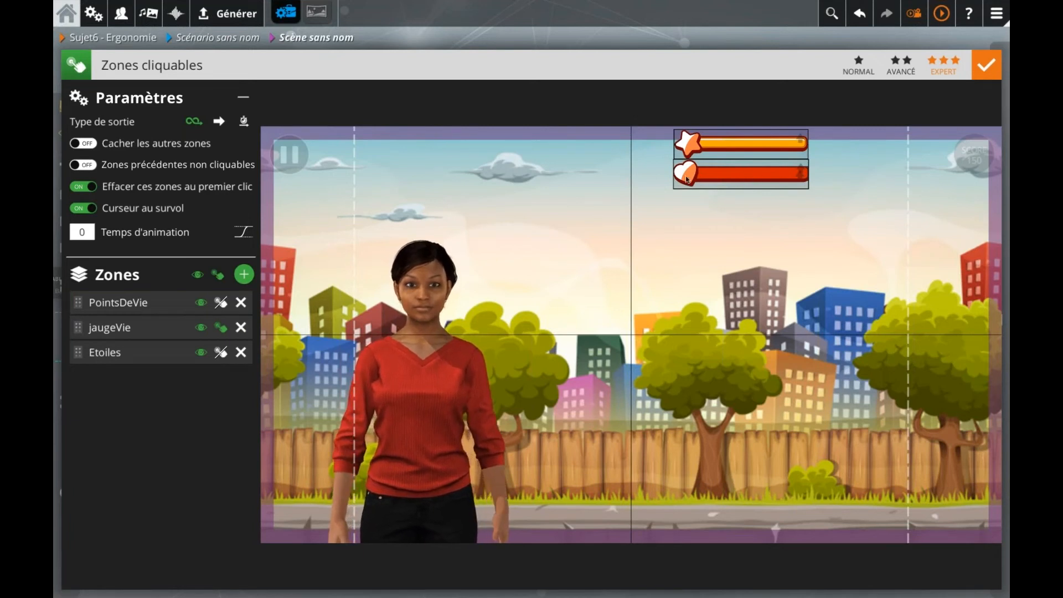
Set jaugeVie's Remplissage to vie / 5.0 in its advanced options and validate the clickable zones block
{"action": "left_click", "coordinate": [109, 334]}
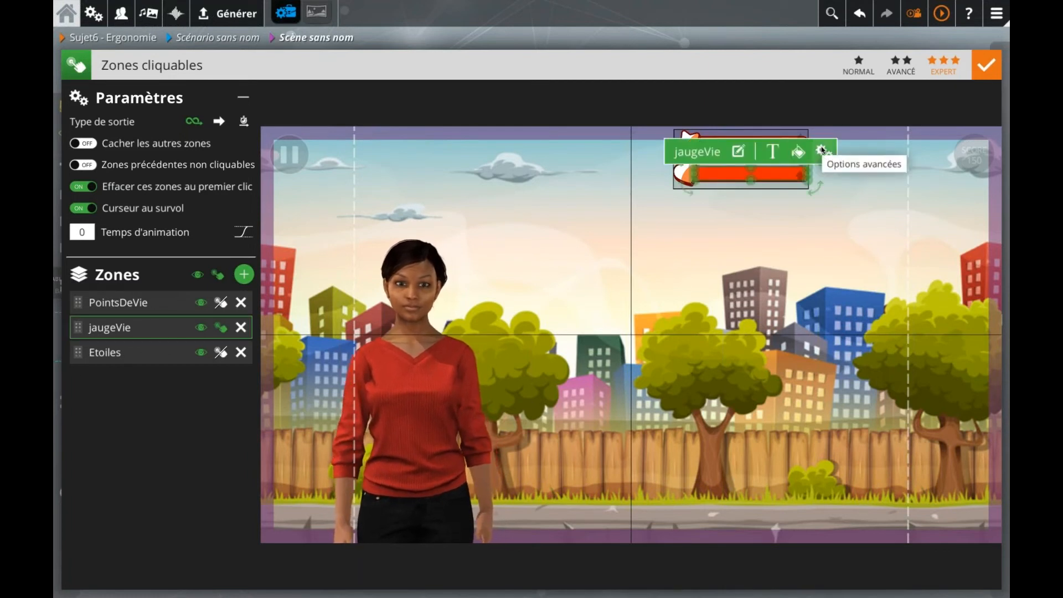
{"action": "left_click", "coordinate": [823, 151]}
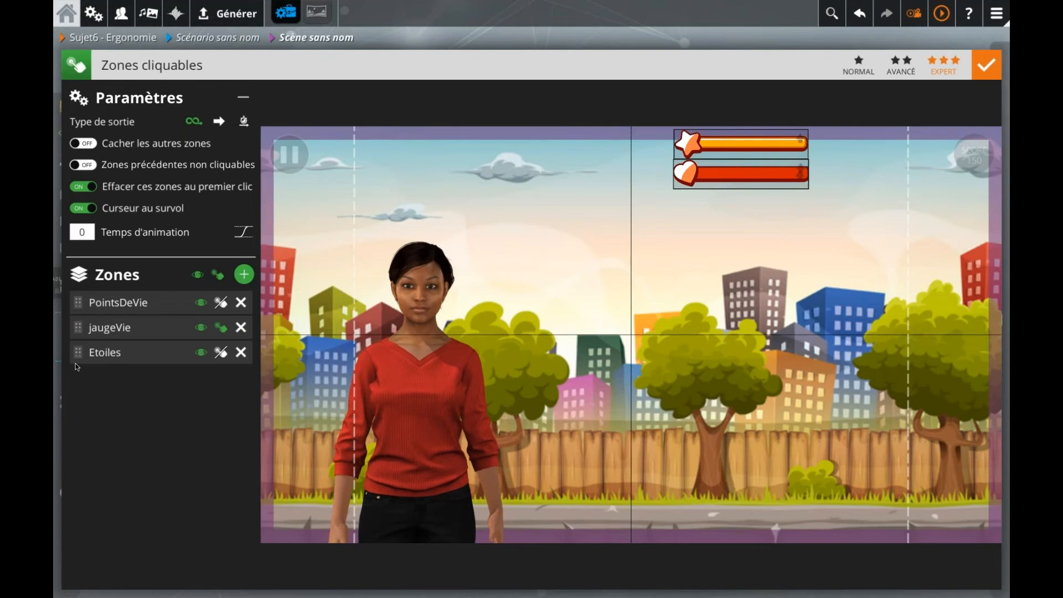
{"action": "left_click", "coordinate": [108, 332]}
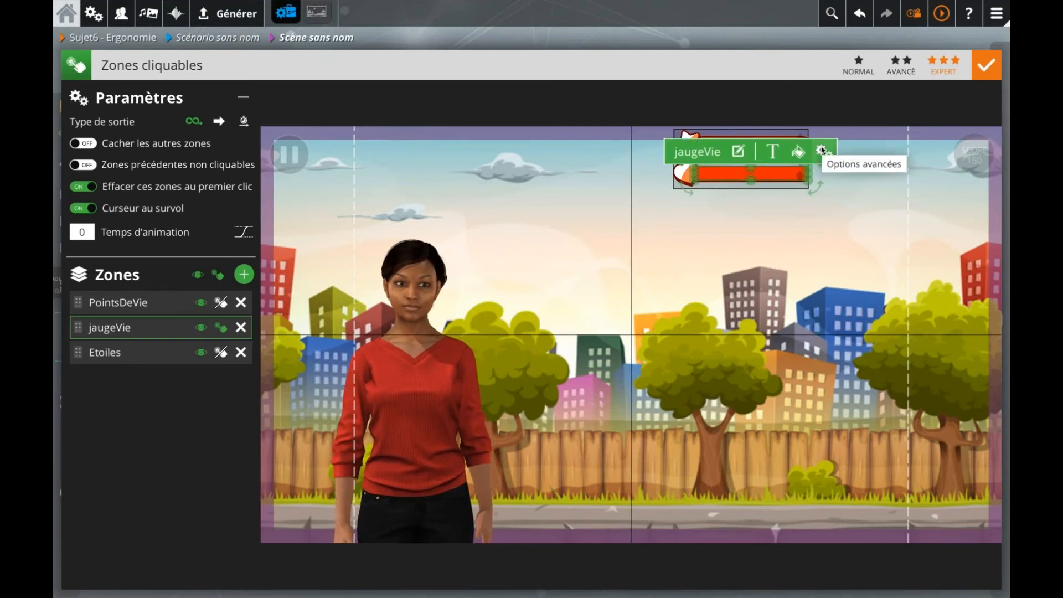
{"action": "left_click", "coordinate": [819, 153]}
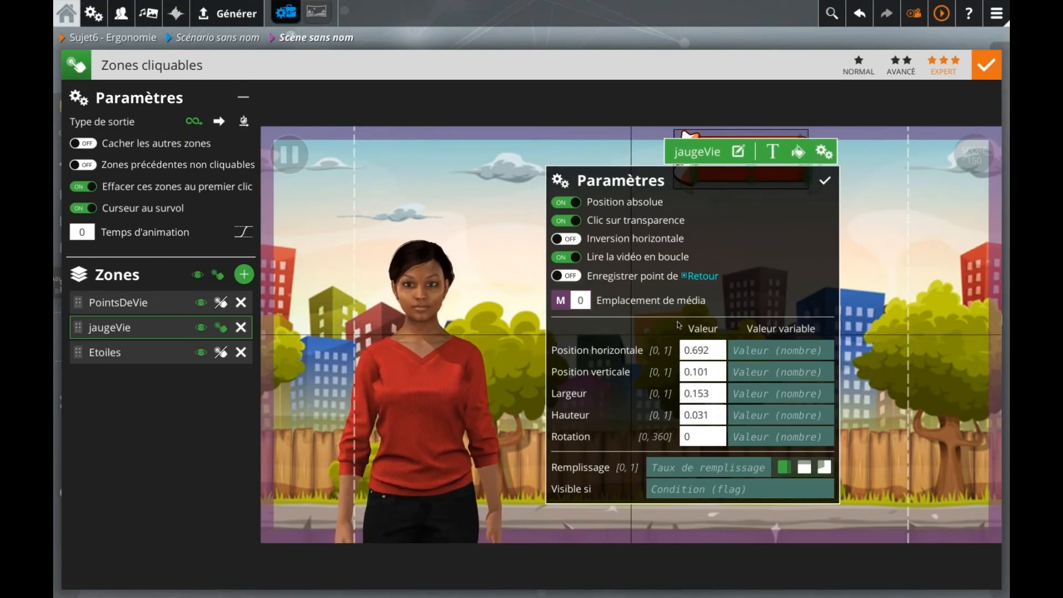
{"action": "left_click", "coordinate": [652, 468]}
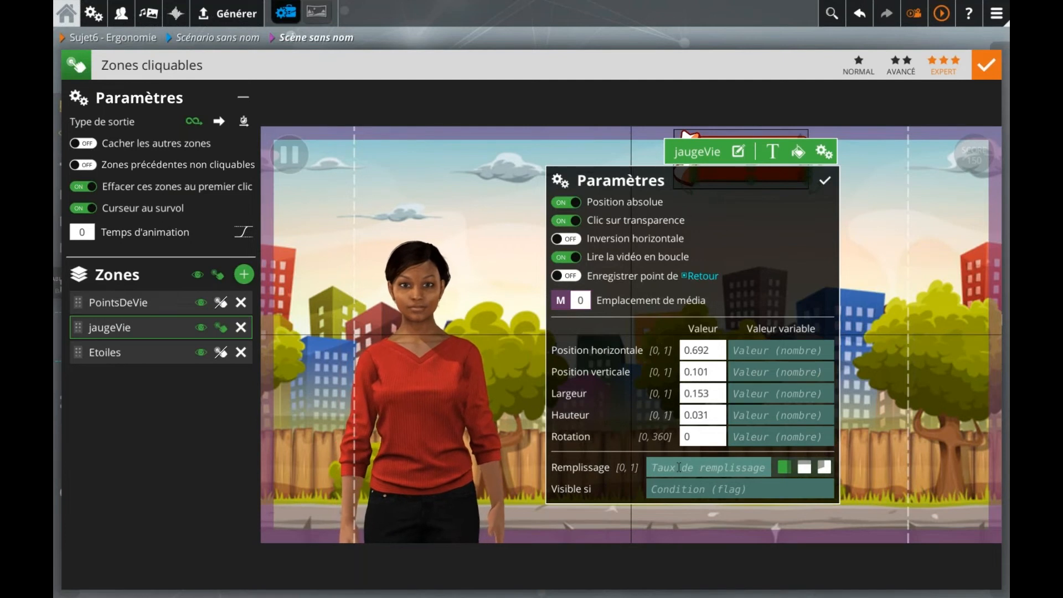
{"action": "type", "text": "vie / 5"}
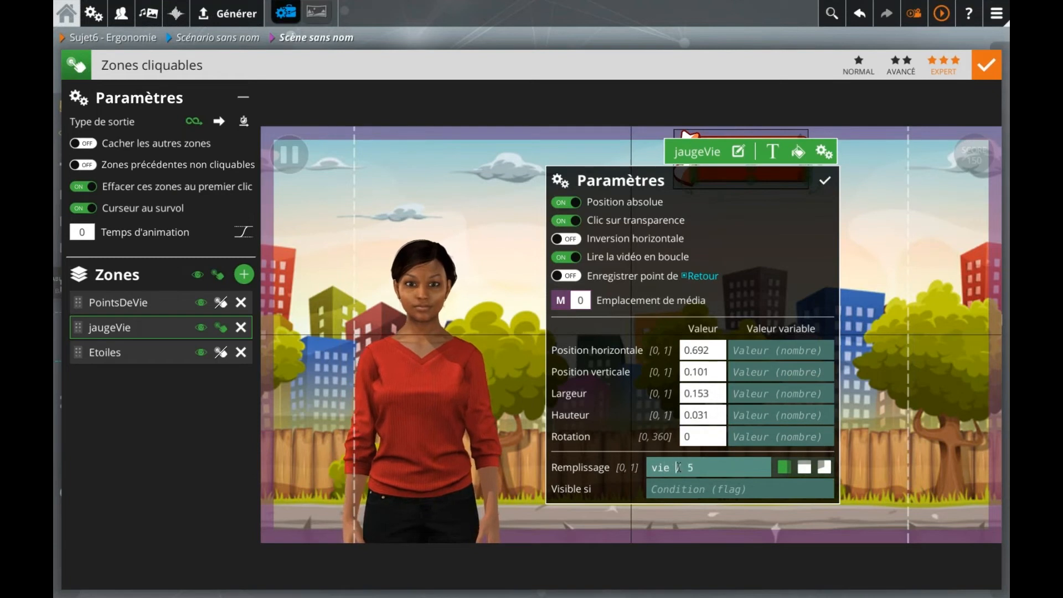
{"action": "key", "text": "Right"}
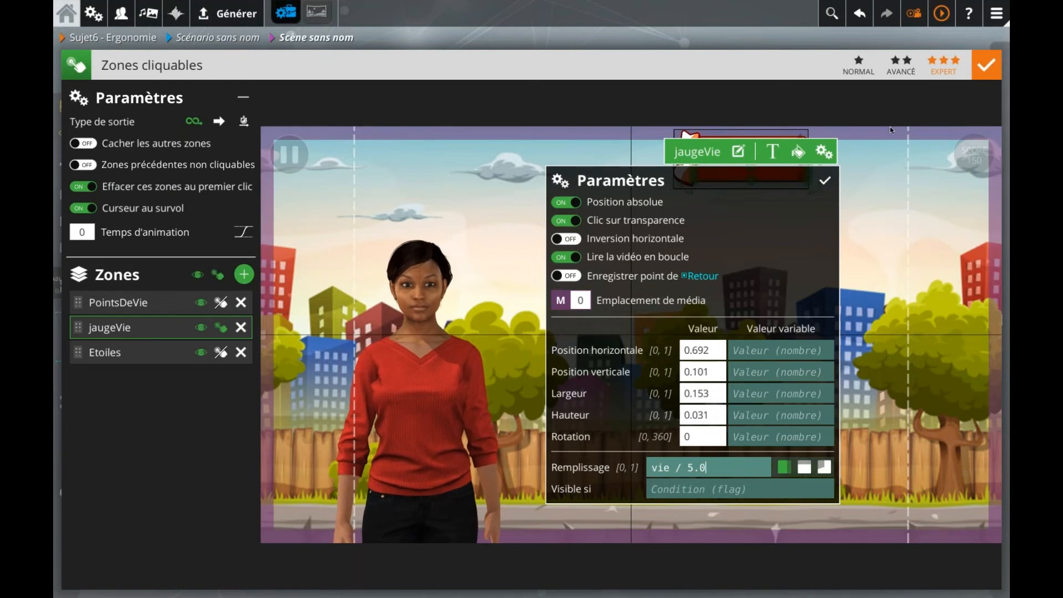
{"action": "left_click", "coordinate": [826, 181]}
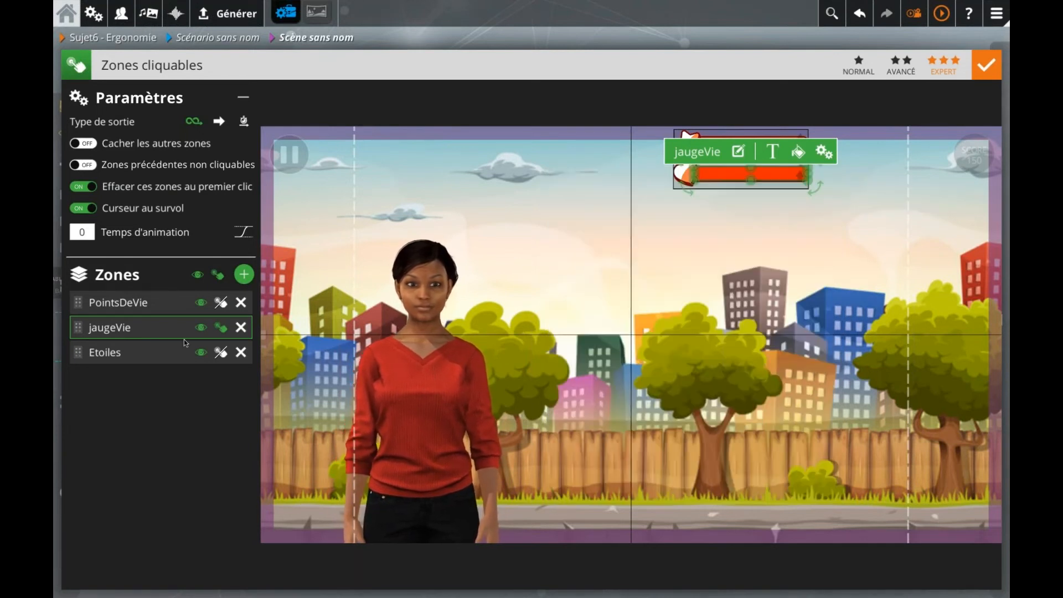
{"action": "left_click", "coordinate": [141, 438]}
{"action": "left_click", "coordinate": [621, 46]}
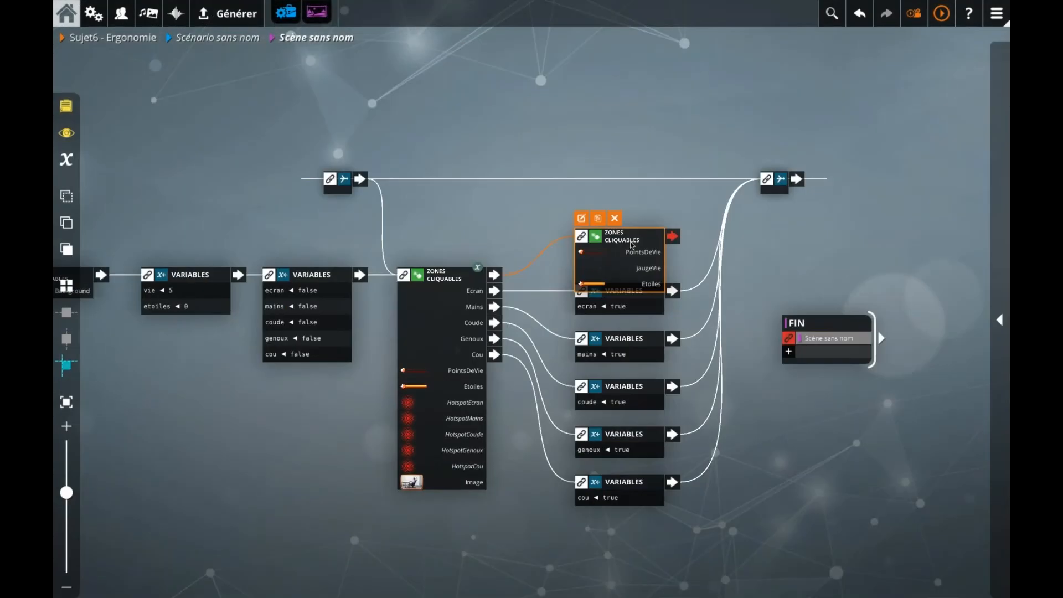
Add an infinite wait block after the gauges' Zones cliquables block and line both up above the ecran variable block
{"action": "left_click_drag", "start_coordinate": [674, 238], "coordinate": [641, 253]}
{"action": "left_click", "coordinate": [670, 239]}
{"action": "type", "text": "att"}
{"action": "key", "text": "Return"}
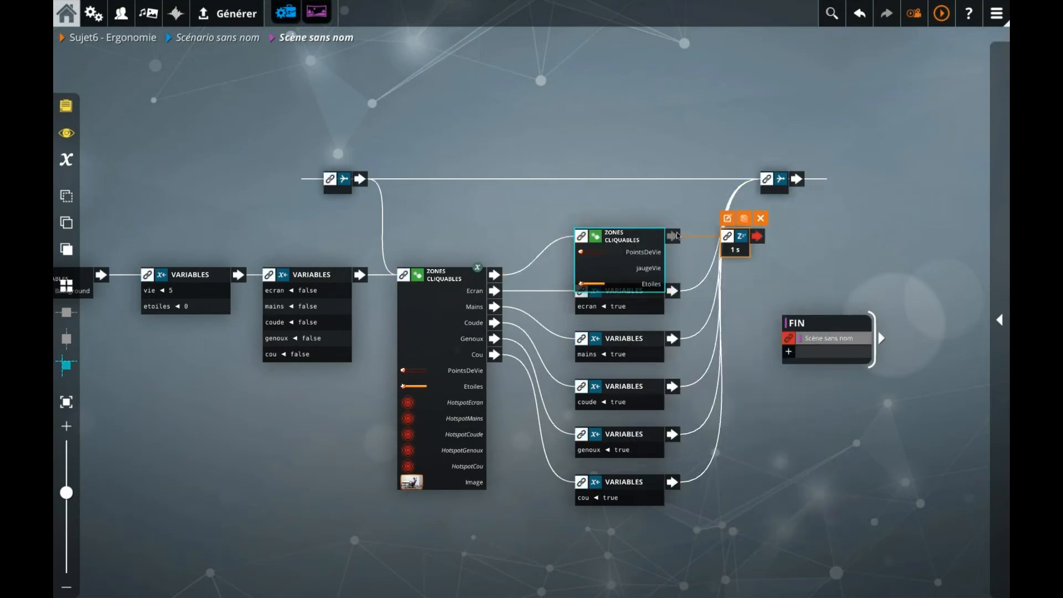
{"action": "double_click", "coordinate": [735, 254]}
{"action": "left_click", "coordinate": [519, 279]}
{"action": "left_click", "coordinate": [628, 250]}
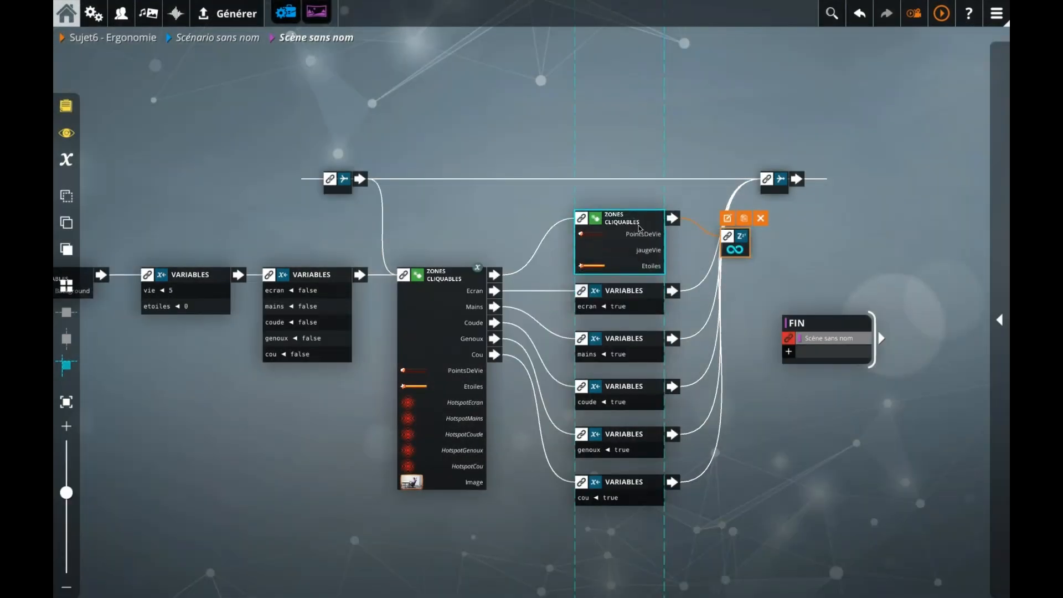
{"action": "left_click_drag", "start_coordinate": [732, 229], "coordinate": [735, 221]}
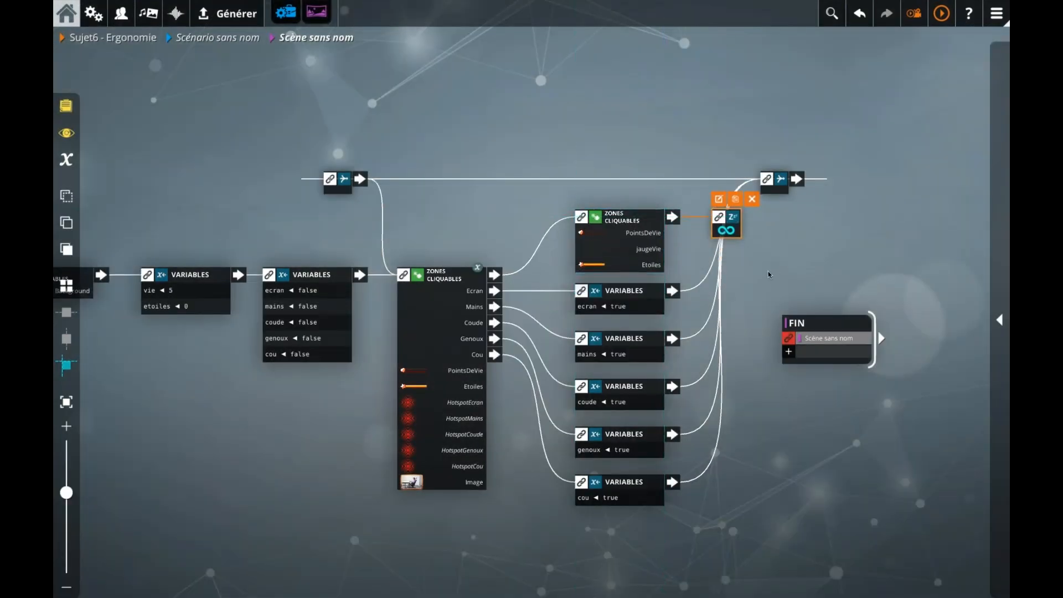
Gather the variable outputs in the lowered junction, route it through a new upper junction back to the loop start, and move FIN farther away
{"action": "left_click_drag", "start_coordinate": [778, 282], "coordinate": [696, 244]}
{"action": "left_click_drag", "start_coordinate": [699, 152], "coordinate": [931, 223]}
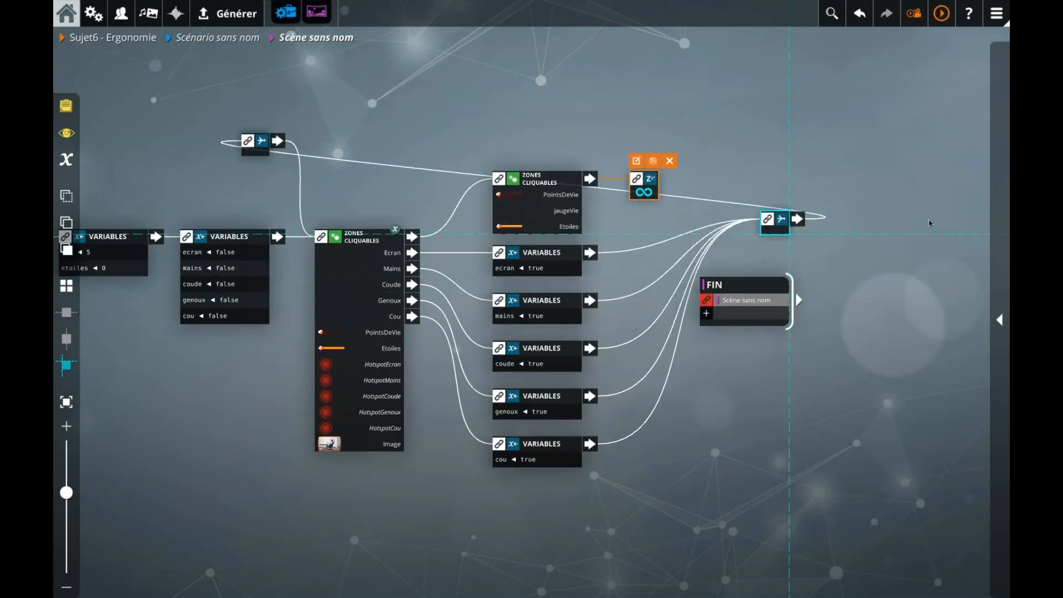
{"action": "mouse_move", "coordinate": [998, 232]}
{"action": "left_click_drag", "start_coordinate": [762, 350], "coordinate": [882, 145]}
{"action": "left_click_drag", "start_coordinate": [757, 286], "coordinate": [1009, 302]}
{"action": "left_click_drag", "start_coordinate": [689, 248], "coordinate": [639, 246]}
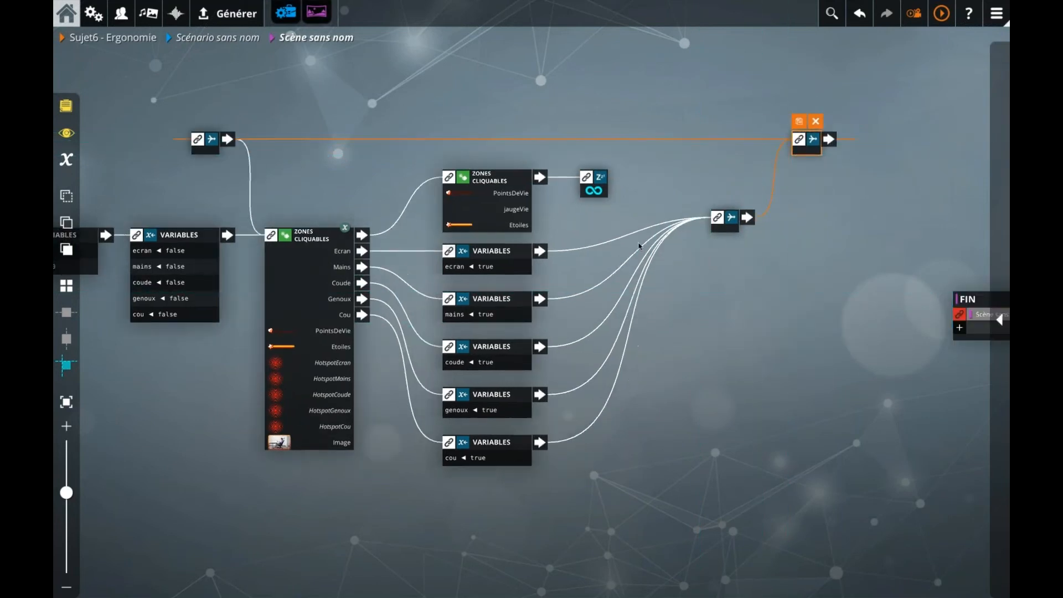
Centre the junction block beside the true-assignment Variables blocks and lower the main Zones cliquables block
{"action": "left_click_drag", "start_coordinate": [738, 228], "coordinate": [711, 361]}
{"action": "left_click", "coordinate": [655, 434]}
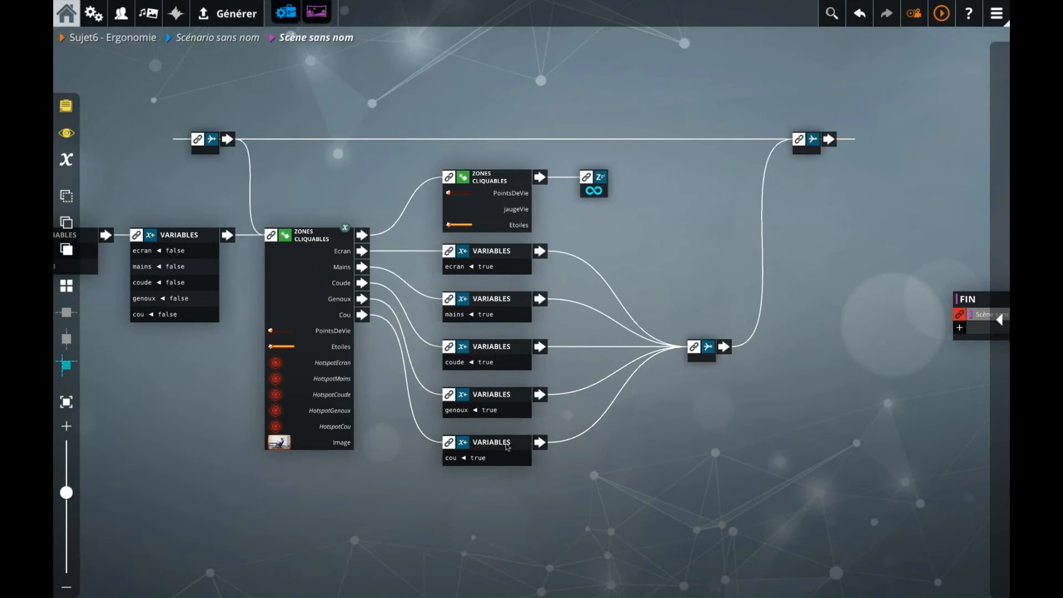
{"action": "left_click_drag", "start_coordinate": [377, 491], "coordinate": [438, 456]}
{"action": "left_click_drag", "start_coordinate": [383, 363], "coordinate": [388, 428]}
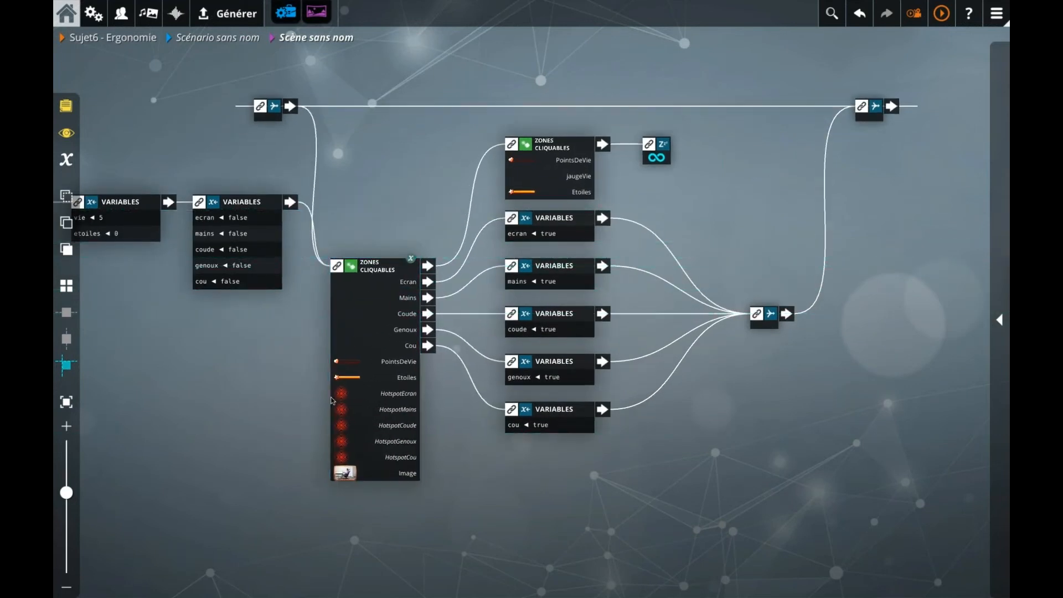
Move the blocks from DÉBUT to the false-assignment Variables block level with the main Zones cliquables block
{"action": "left_click_drag", "start_coordinate": [125, 386], "coordinate": [263, 366]}
{"action": "left_click_drag", "start_coordinate": [127, 352], "coordinate": [263, 352]}
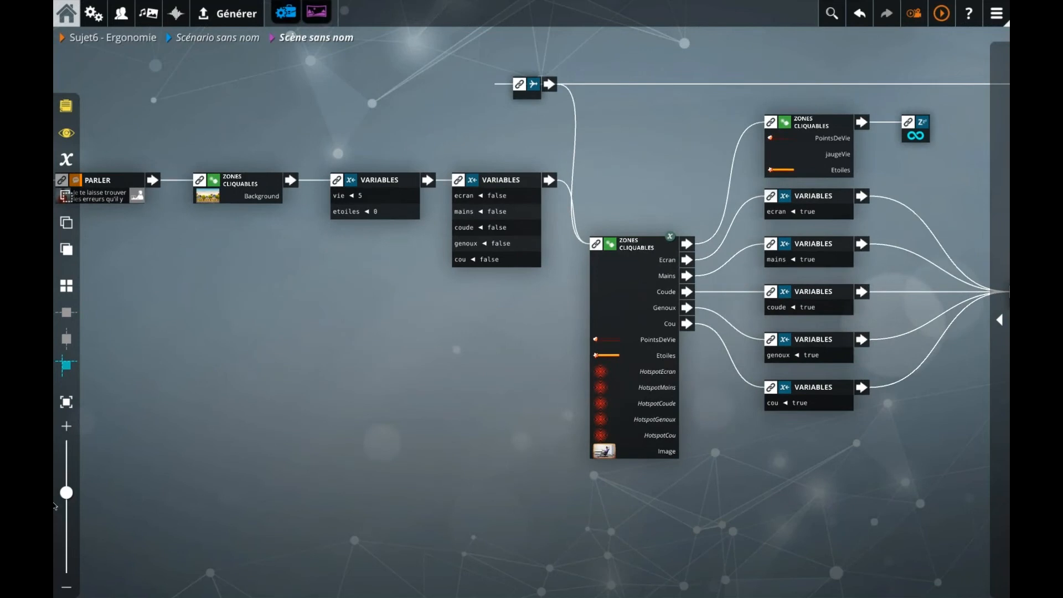
{"action": "left_click_drag", "start_coordinate": [67, 493], "coordinate": [66, 510]}
{"action": "left_click_drag", "start_coordinate": [154, 204], "coordinate": [487, 311]}
{"action": "left_click_drag", "start_coordinate": [496, 256], "coordinate": [473, 300]}
{"action": "left_click", "coordinate": [476, 334]}
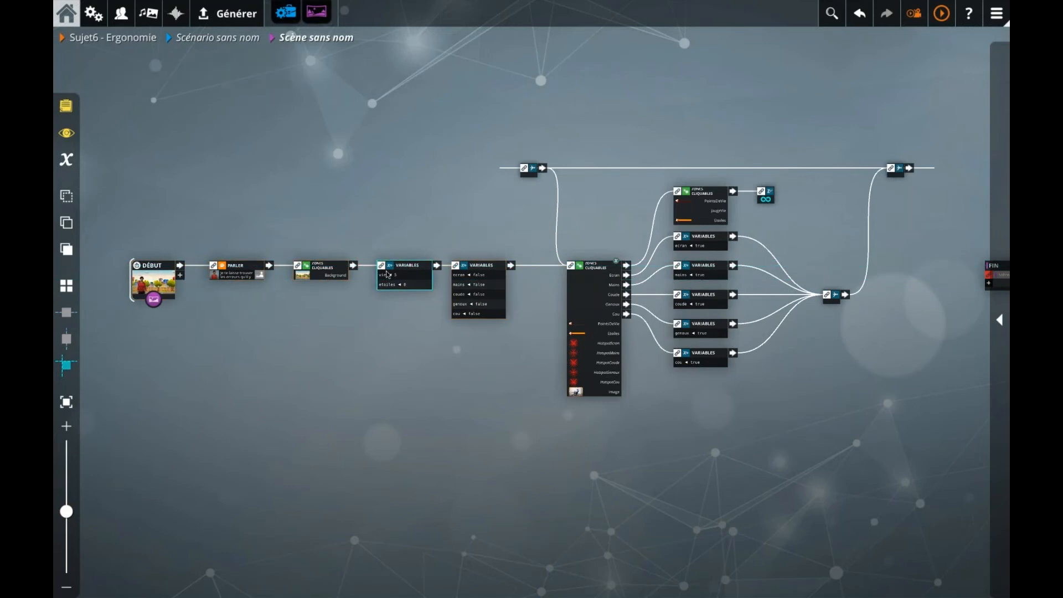
{"action": "left_click_drag", "start_coordinate": [454, 368], "coordinate": [327, 362]}
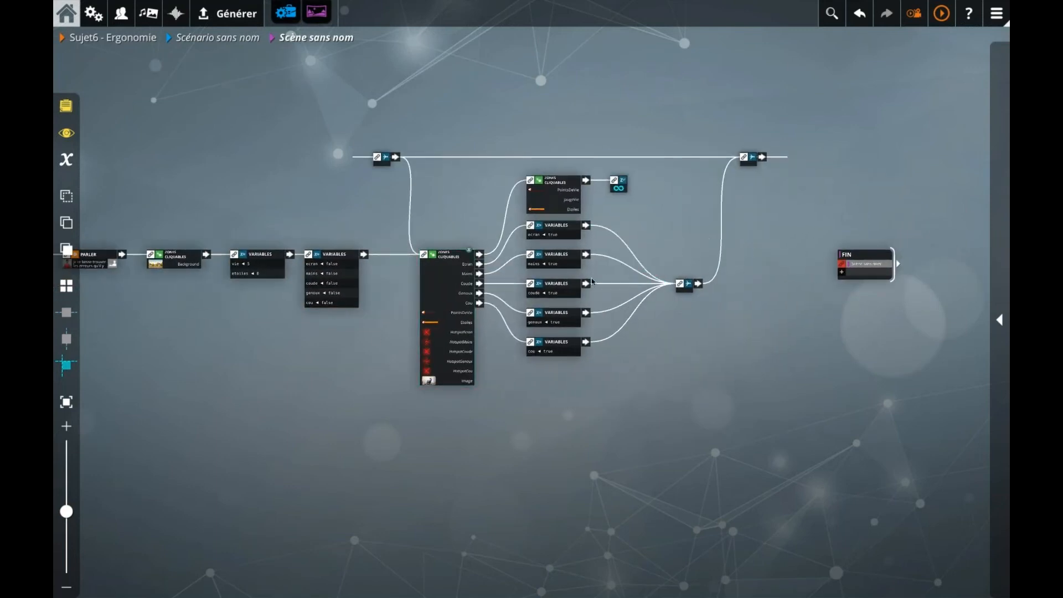
Inspect the zones of the small Zones cliquables block that contains jaugeVie, and close it unchanged
{"action": "left_click", "coordinate": [561, 198]}
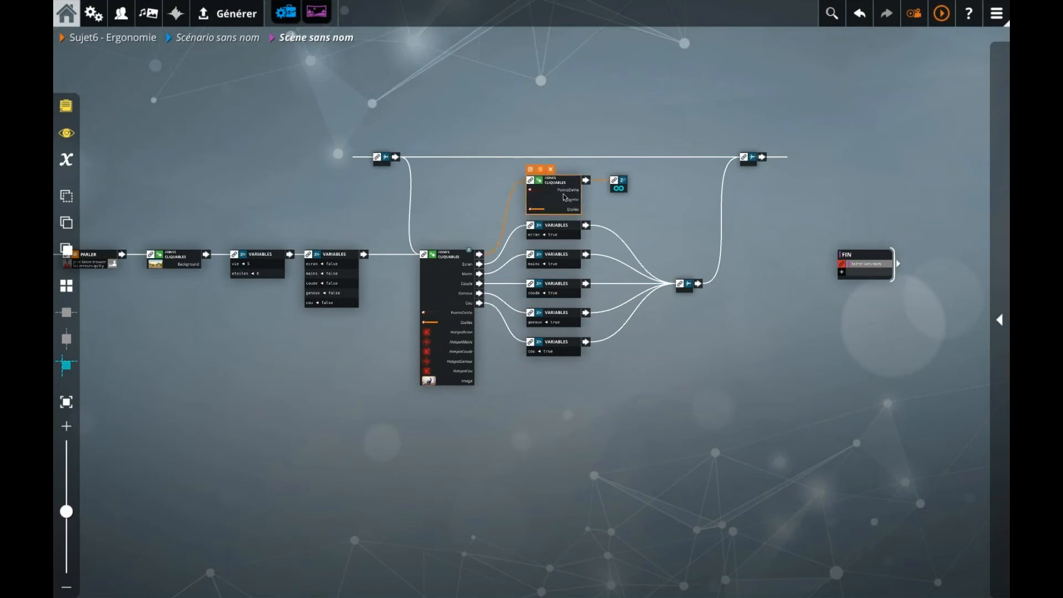
{"action": "double_click", "coordinate": [564, 198]}
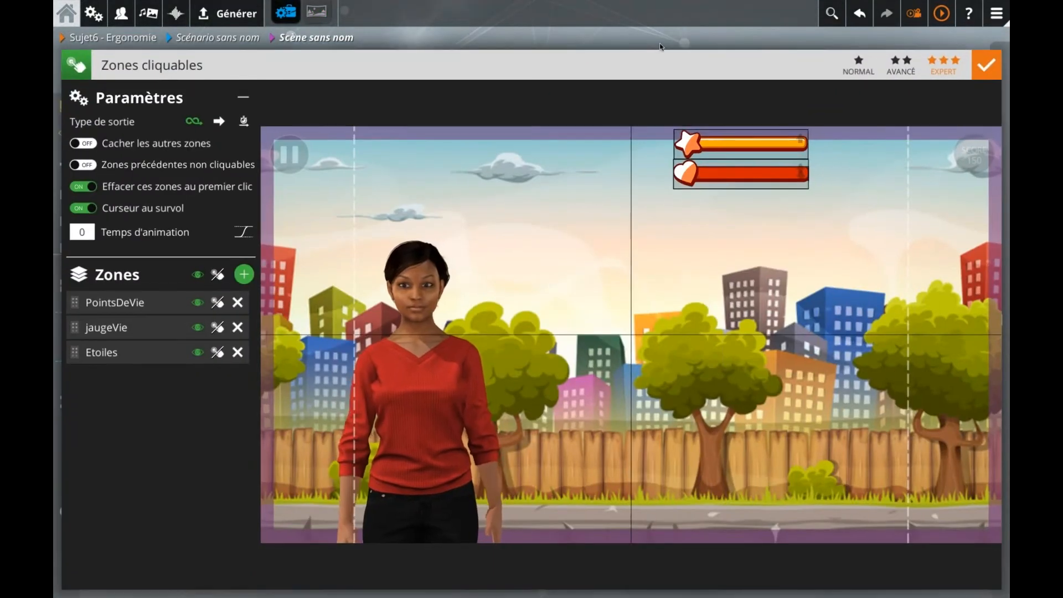
{"action": "key", "text": "Escape"}
Add a zone named zoneErreur to the main Zones cliquables block and stretch it over the whole framed office picture
{"action": "double_click", "coordinate": [452, 325]}
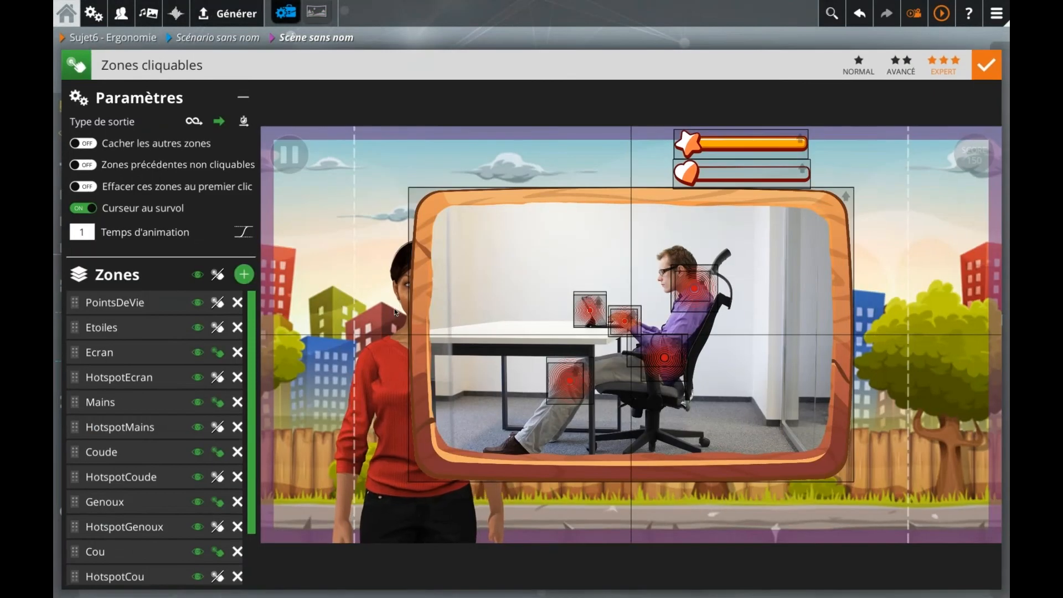
{"action": "left_click", "coordinate": [244, 275]}
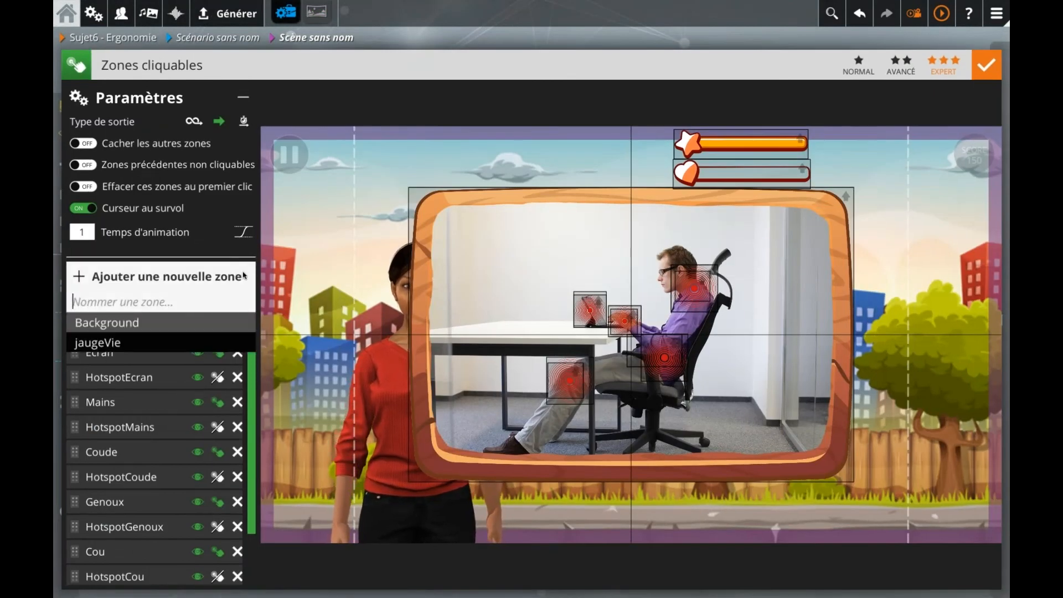
{"action": "type", "text": "zoneErreur"}
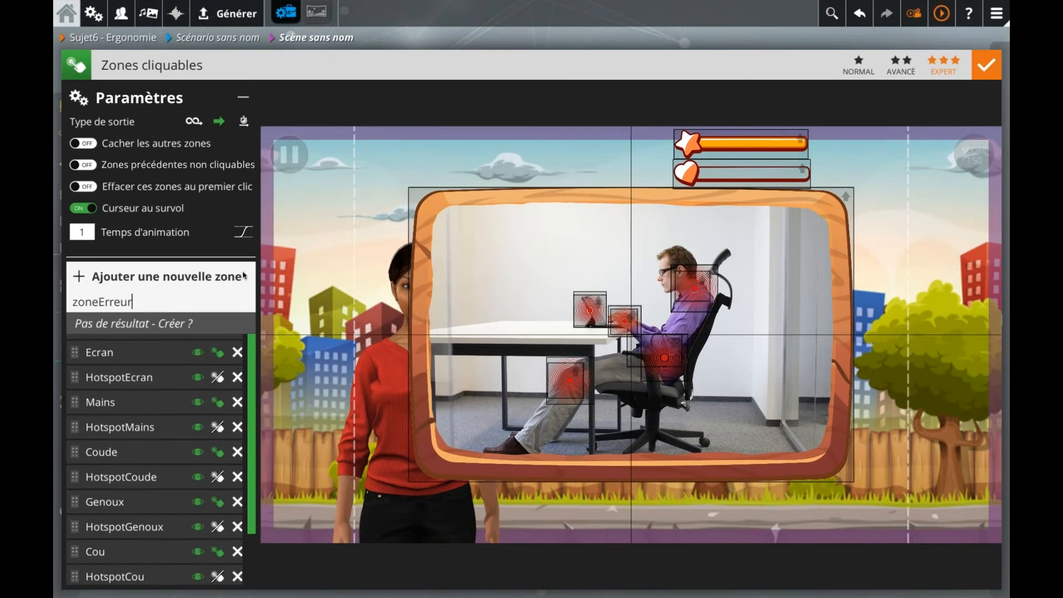
{"action": "key", "text": "Return"}
{"action": "left_click_drag", "start_coordinate": [646, 347], "coordinate": [843, 470]}
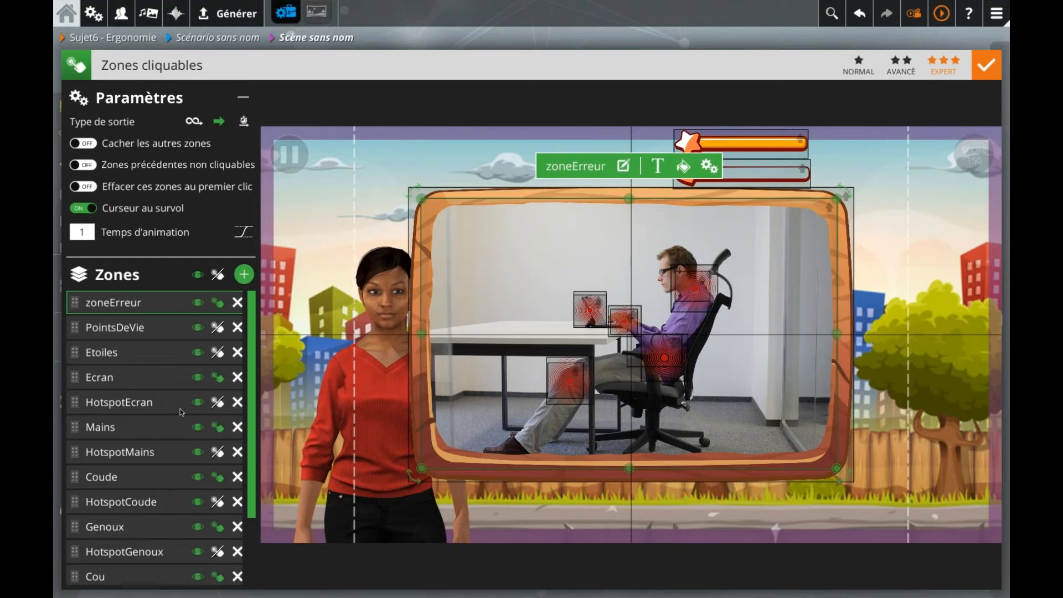
Place zoneErreur just above Image in the zone order, keep it clickable, and close the zone editor
{"action": "left_click", "coordinate": [218, 302]}
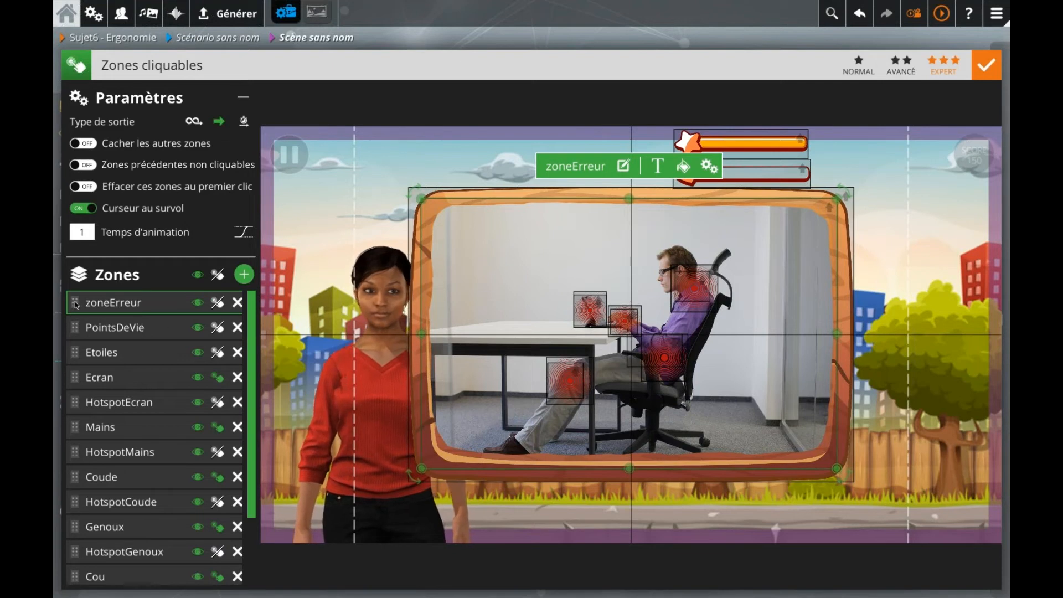
{"action": "left_click_drag", "start_coordinate": [75, 304], "coordinate": [75, 518]}
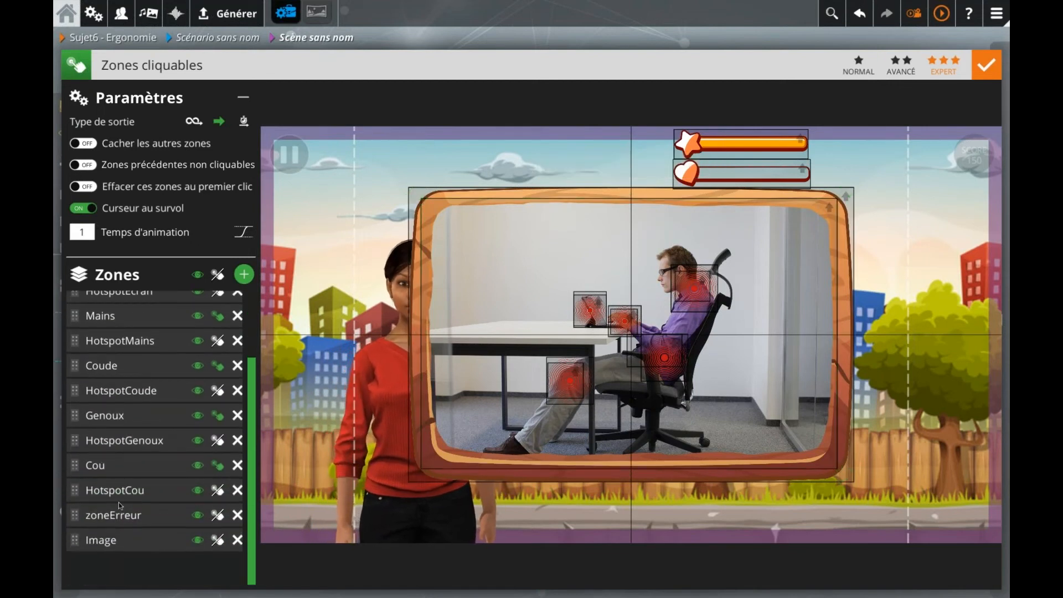
{"action": "left_click", "coordinate": [186, 519]}
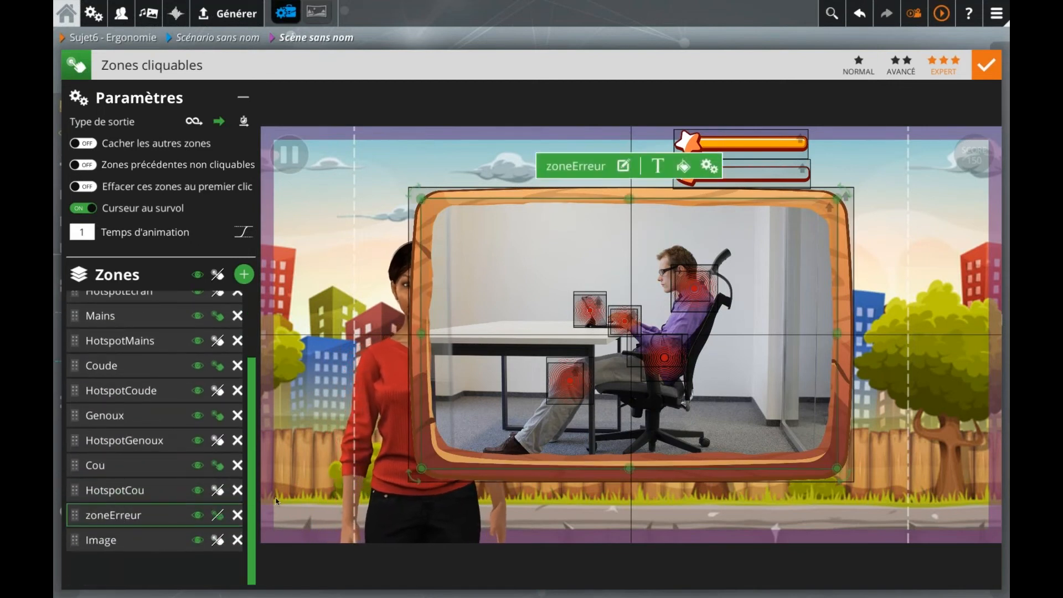
{"action": "mouse_move", "coordinate": [75, 515]}
{"action": "left_mouse_down"}
{"action": "mouse_move", "coordinate": [75, 304]}
{"action": "mouse_move", "coordinate": [72, 533]}
{"action": "mouse_move", "coordinate": [76, 518]}
{"action": "left_mouse_up"}
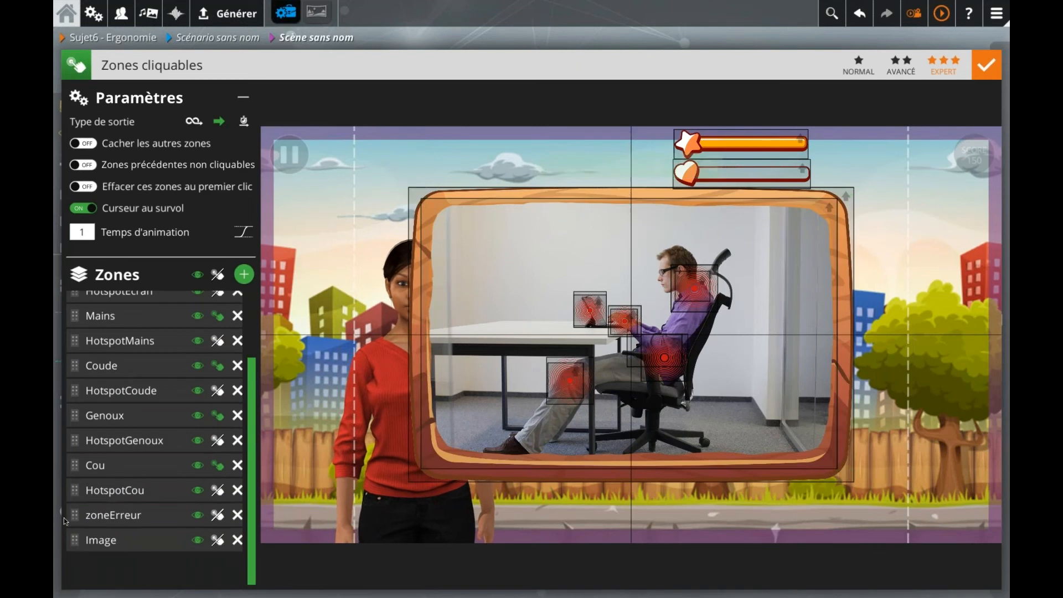
{"action": "left_click", "coordinate": [498, 219]}
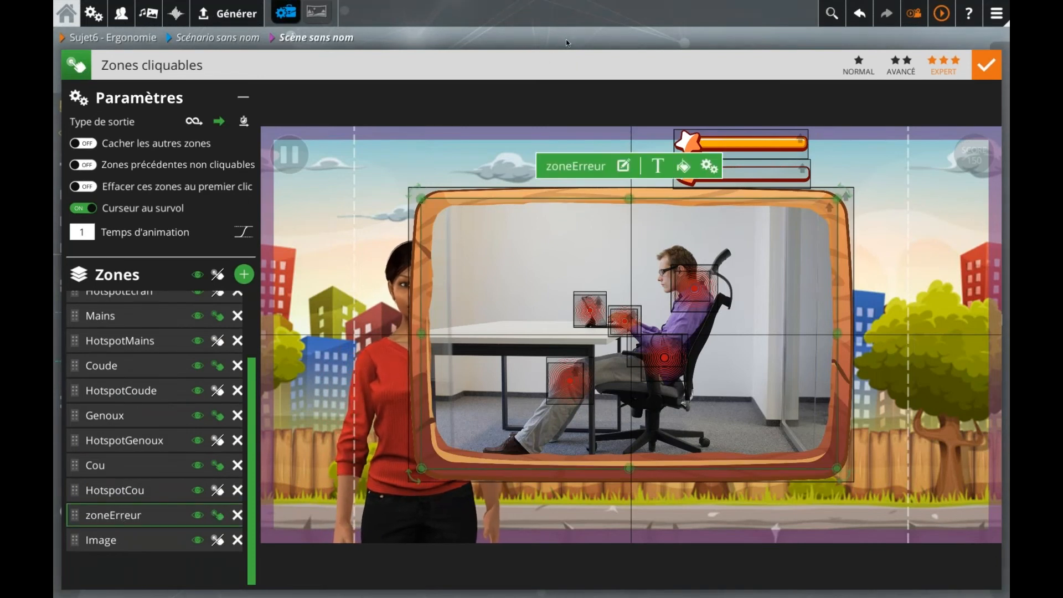
{"action": "left_click", "coordinate": [634, 40]}
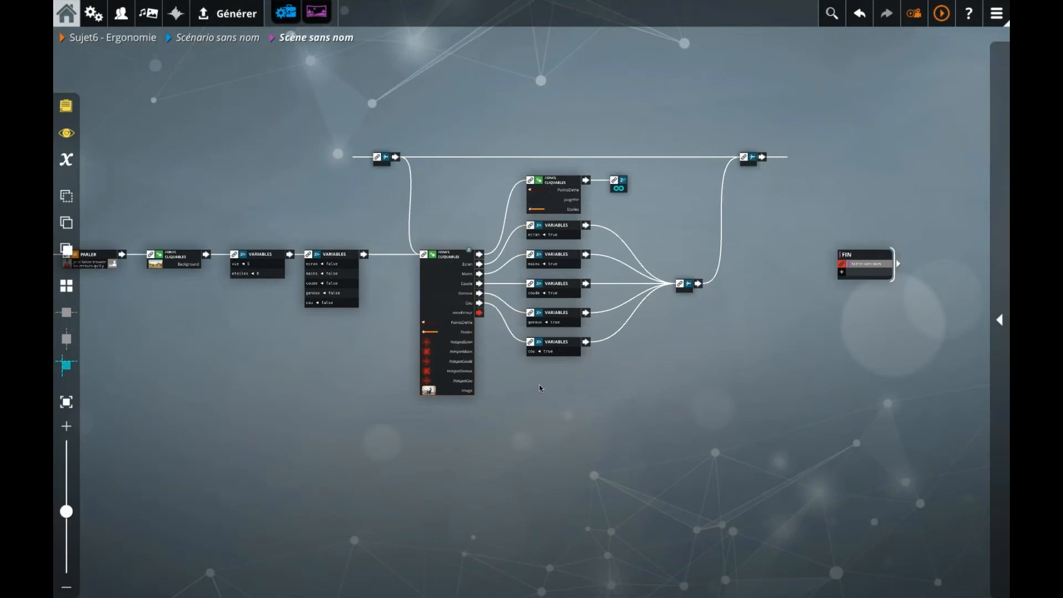
Examine the zoneErreur output on the main block and the variable usage list, and close the list
{"action": "scroll", "coordinate": [541, 388], "scroll_direction": "up", "scroll_amount": 3}
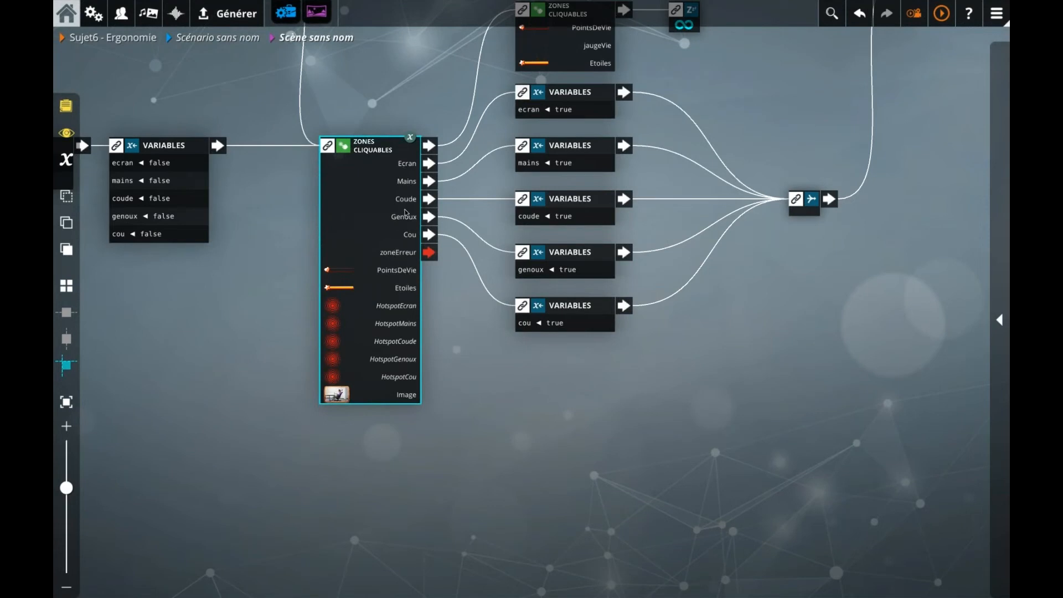
{"action": "left_click_drag", "start_coordinate": [437, 260], "coordinate": [451, 303]}
{"action": "left_click", "coordinate": [447, 327]}
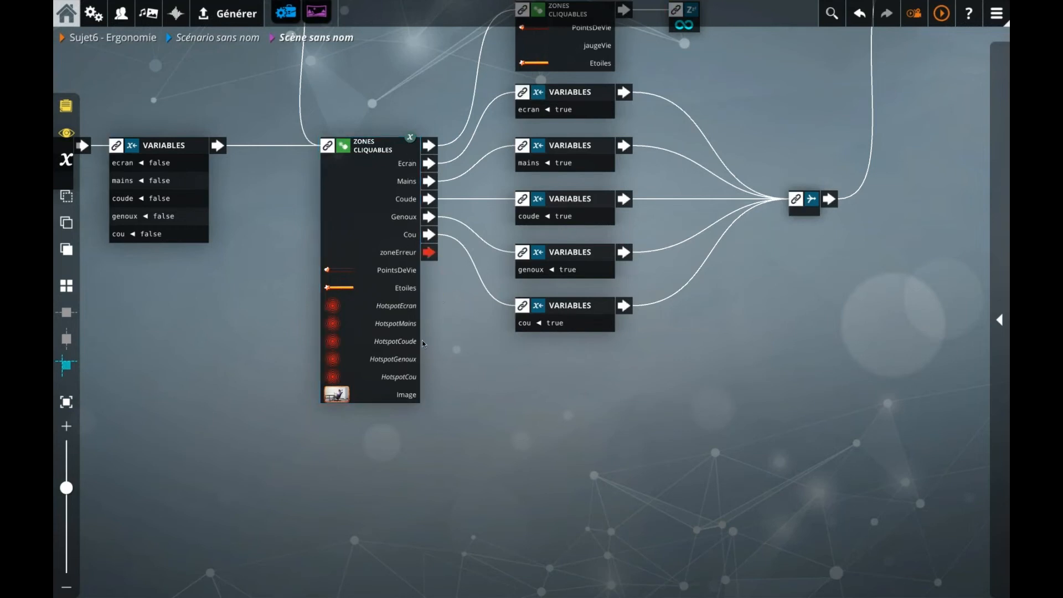
{"action": "double_click", "coordinate": [401, 338]}
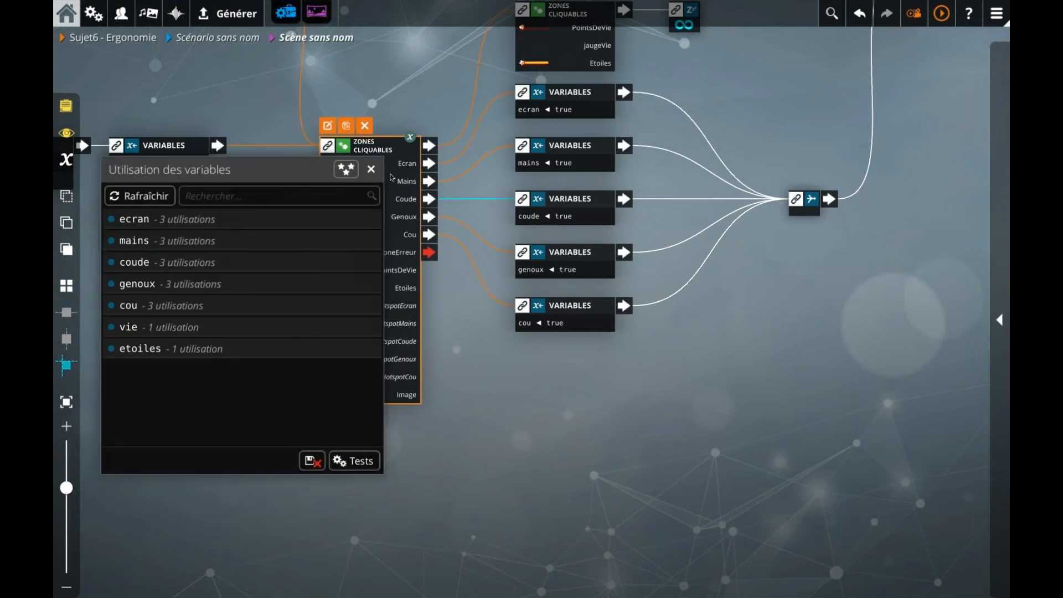
{"action": "left_click", "coordinate": [371, 169]}
Add a Variables block below the cou block and link it to the zoneErreur output
{"action": "right_click", "coordinate": [380, 217]}
{"action": "type", "text": "var"}
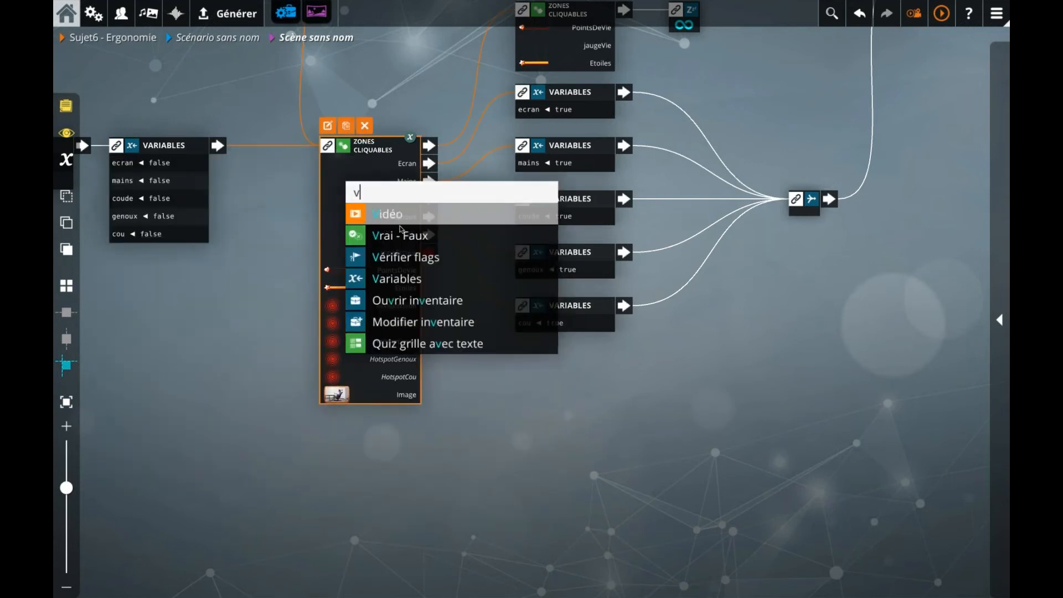
{"action": "key", "text": "Return"}
{"action": "left_click_drag", "start_coordinate": [539, 256], "coordinate": [570, 382]}
Assign the variable vie the value vie - 1 in the new Variables block and close its editor
{"action": "left_click", "coordinate": [523, 357]}
{"action": "type", "text": "vie"}
{"action": "key", "text": "Tab"}
{"action": "type", "text": "vie - 1"}
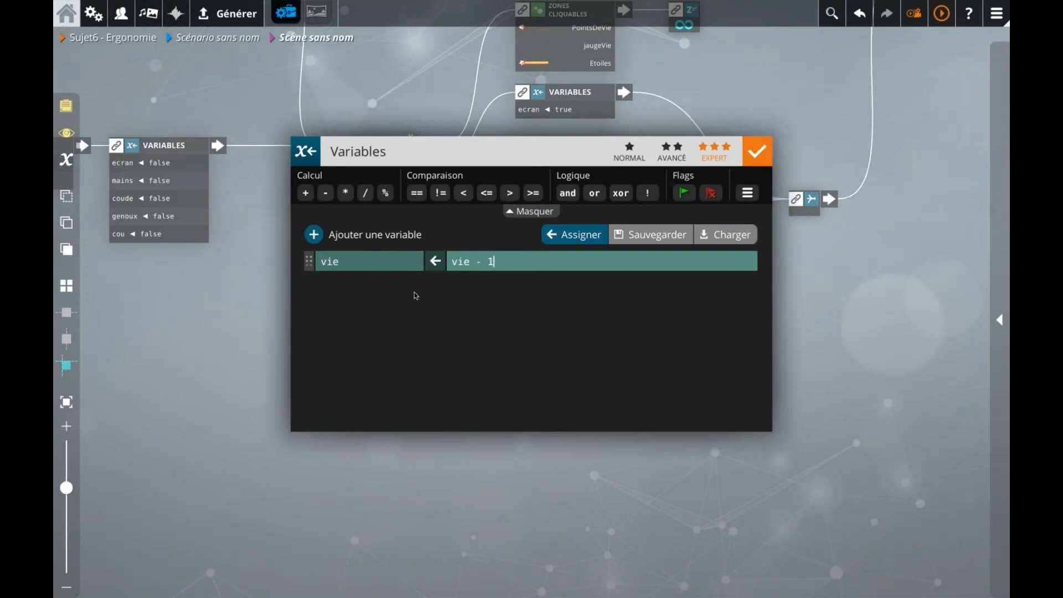
{"action": "left_click_drag", "start_coordinate": [449, 261], "coordinate": [492, 262]}
{"action": "left_click", "coordinate": [244, 312]}
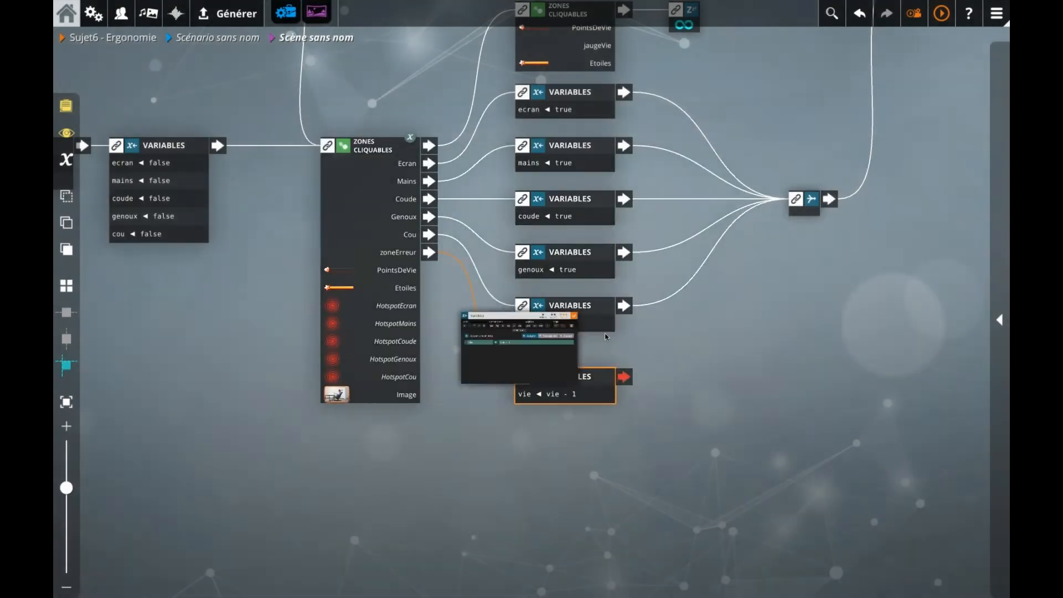
Link the output of the vie - 1 Variables block to the shared junction block
{"action": "left_click_drag", "start_coordinate": [584, 349], "coordinate": [671, 190]}
{"action": "left_click", "coordinate": [647, 281]}
{"action": "scroll", "coordinate": [646, 284], "scroll_direction": "down", "scroll_amount": 5}
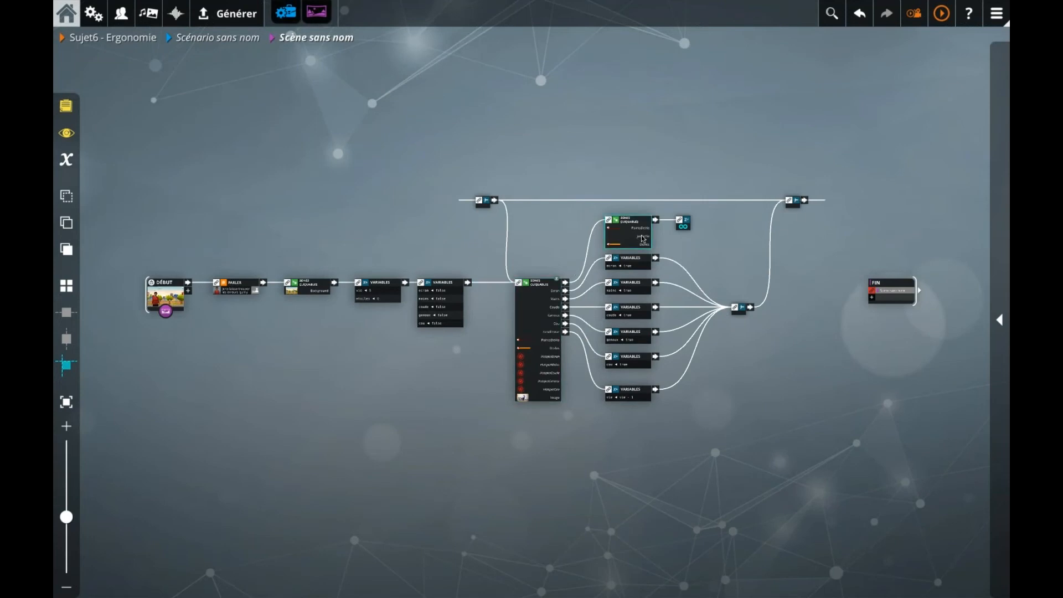
Preview the scene, stop the preview, and check the zones of the block that contains jaugeVie
{"action": "left_click", "coordinate": [388, 292]}
{"action": "left_click", "coordinate": [942, 13]}
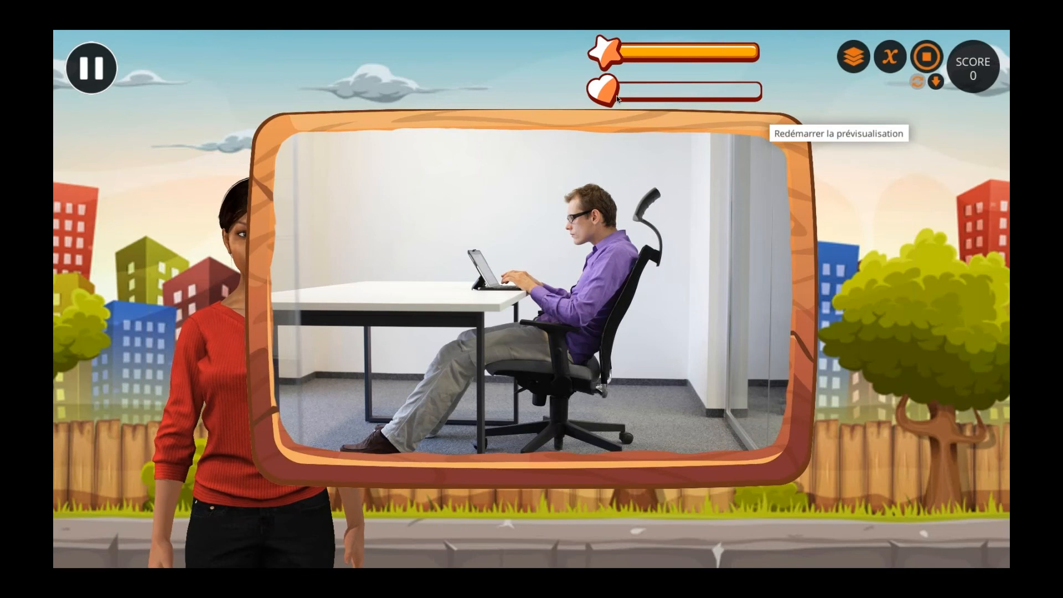
{"action": "left_click", "coordinate": [927, 56]}
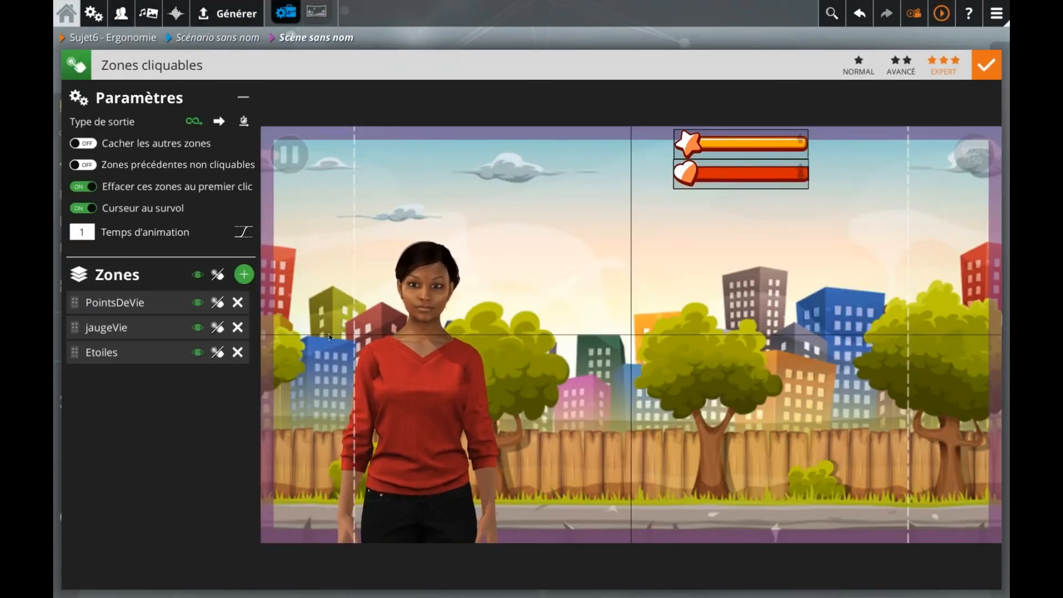
{"action": "left_click", "coordinate": [518, 44]}
Add an assignment line for the variable etoiles to the Variables block that sets cou to true
{"action": "left_click_drag", "start_coordinate": [451, 247], "coordinate": [361, 244]}
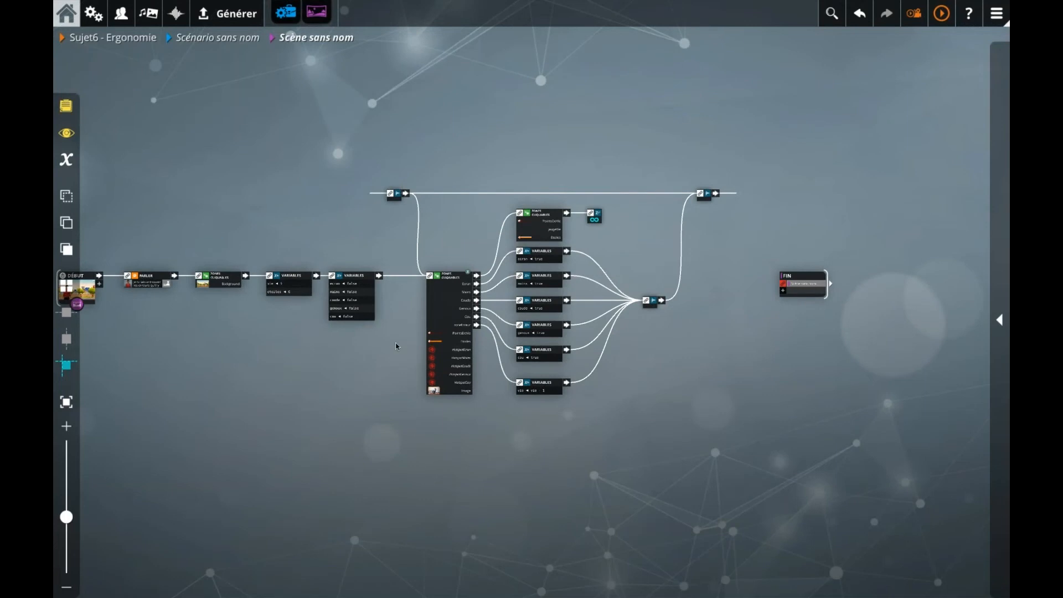
{"action": "left_click_drag", "start_coordinate": [441, 434], "coordinate": [418, 421]}
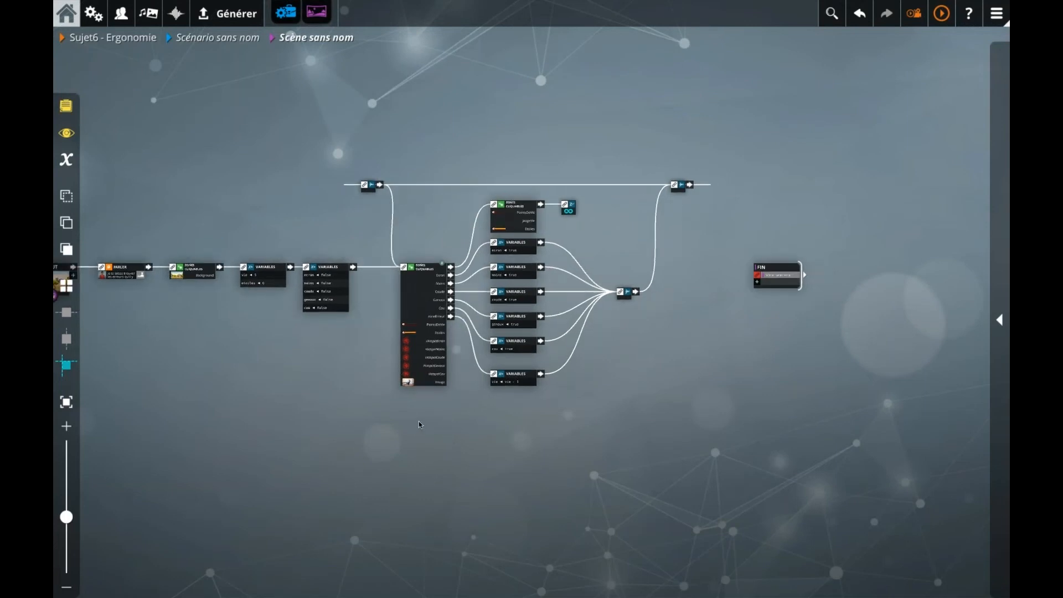
{"action": "scroll", "coordinate": [419, 420], "scroll_direction": "up", "scroll_amount": 4}
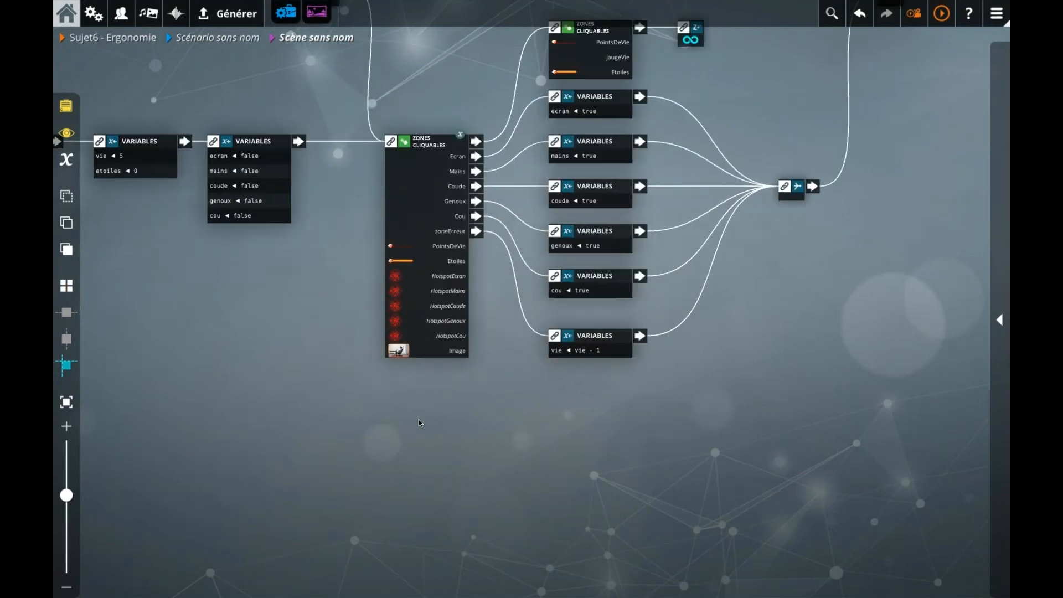
{"action": "left_click_drag", "start_coordinate": [489, 511], "coordinate": [443, 519]}
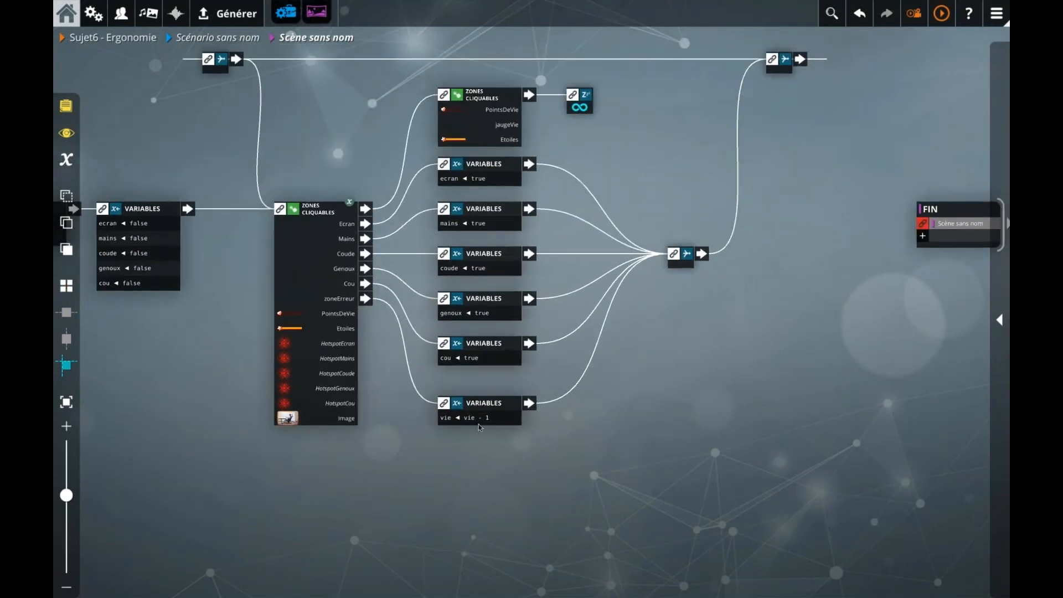
{"action": "left_click", "coordinate": [476, 359]}
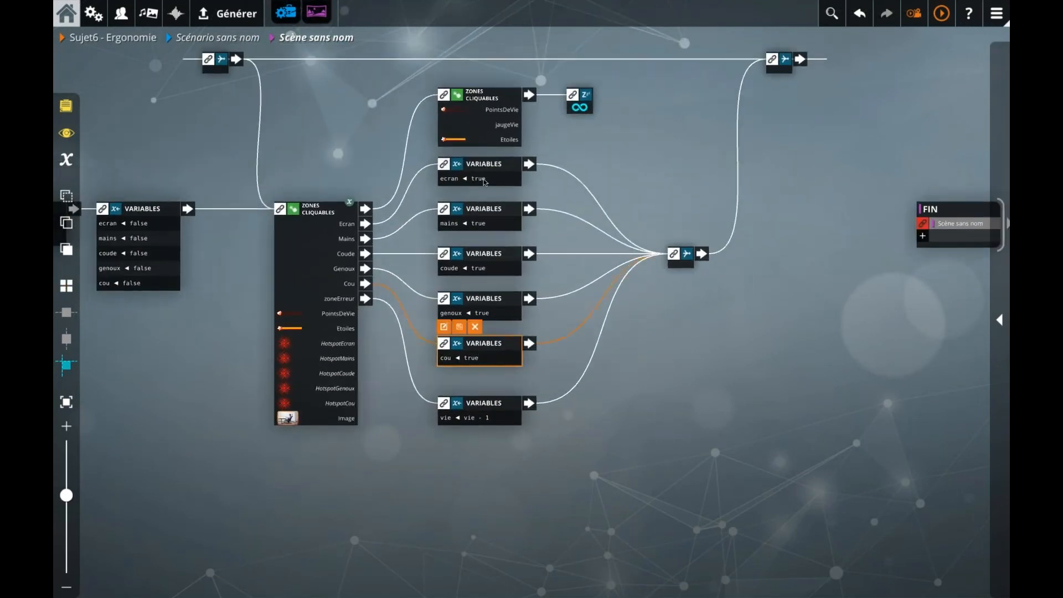
{"action": "left_click", "coordinate": [444, 327]}
{"action": "left_click", "coordinate": [313, 235]}
{"action": "type", "text": "et"}
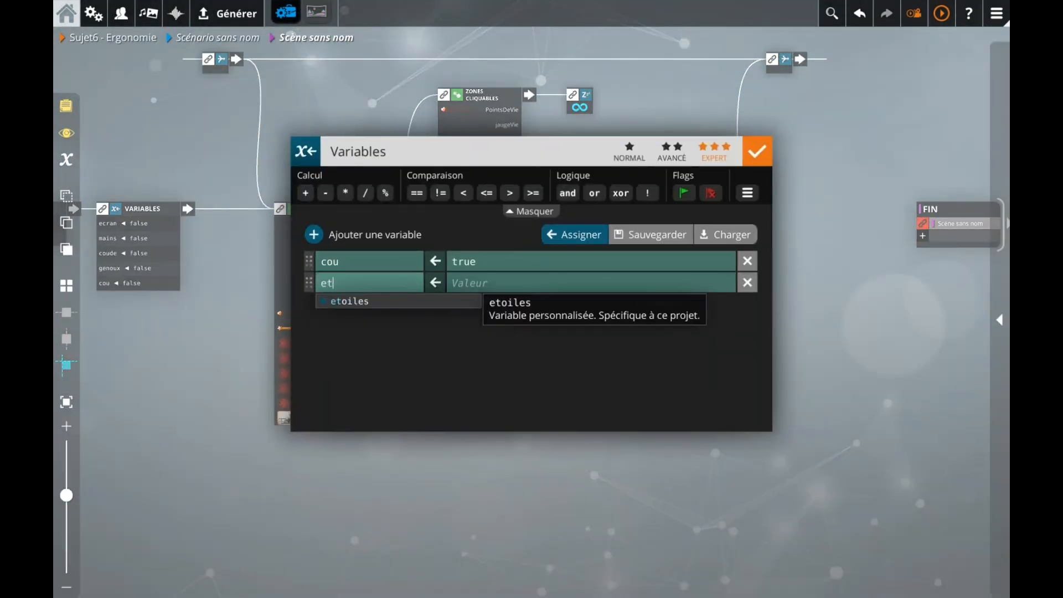
{"action": "key", "text": "Tab"}
Assign etoiles the value etoiles + 1 in the cou Variables block, copy the expression, and close the editor
{"action": "type", "text": "et"}
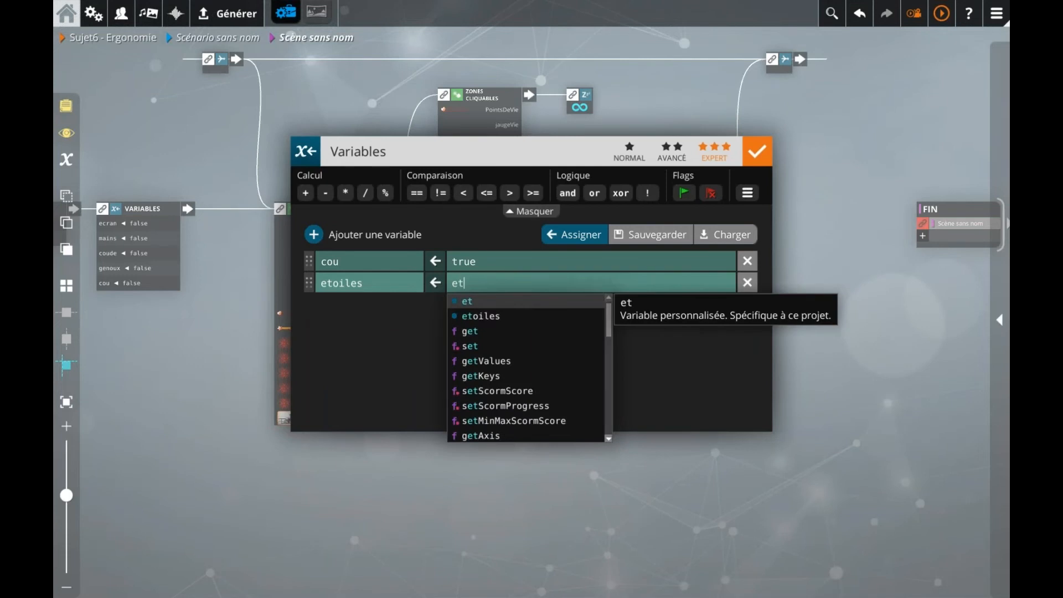
{"action": "key", "text": "Down"}
{"action": "key", "text": "Return"}
{"action": "type", "text": "+ "}
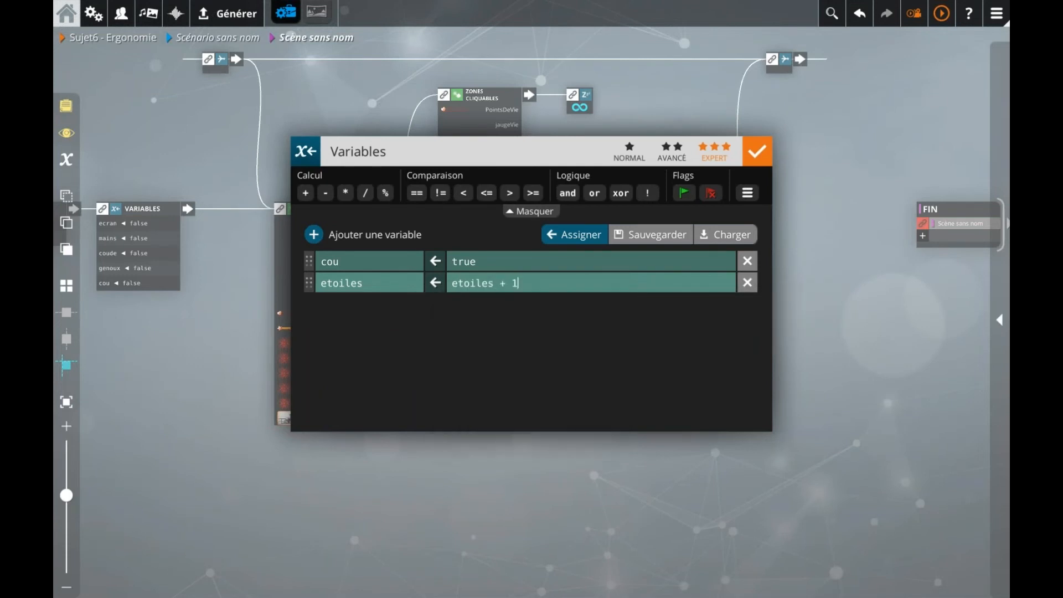
{"action": "type", "text": "1"}
{"action": "left_click_drag", "start_coordinate": [520, 280], "coordinate": [439, 282]}
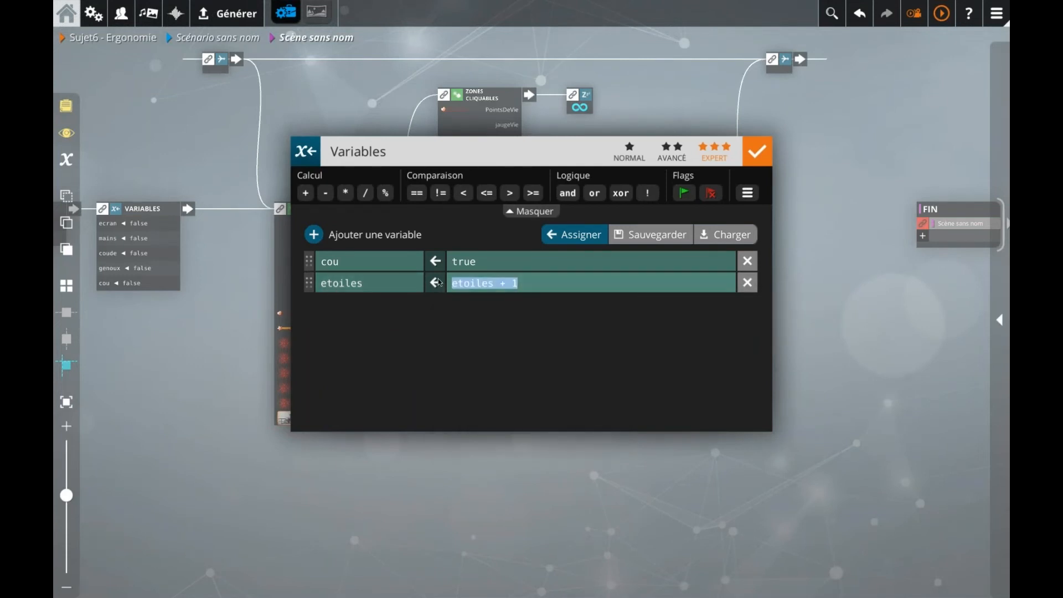
{"action": "left_click", "coordinate": [249, 357]}
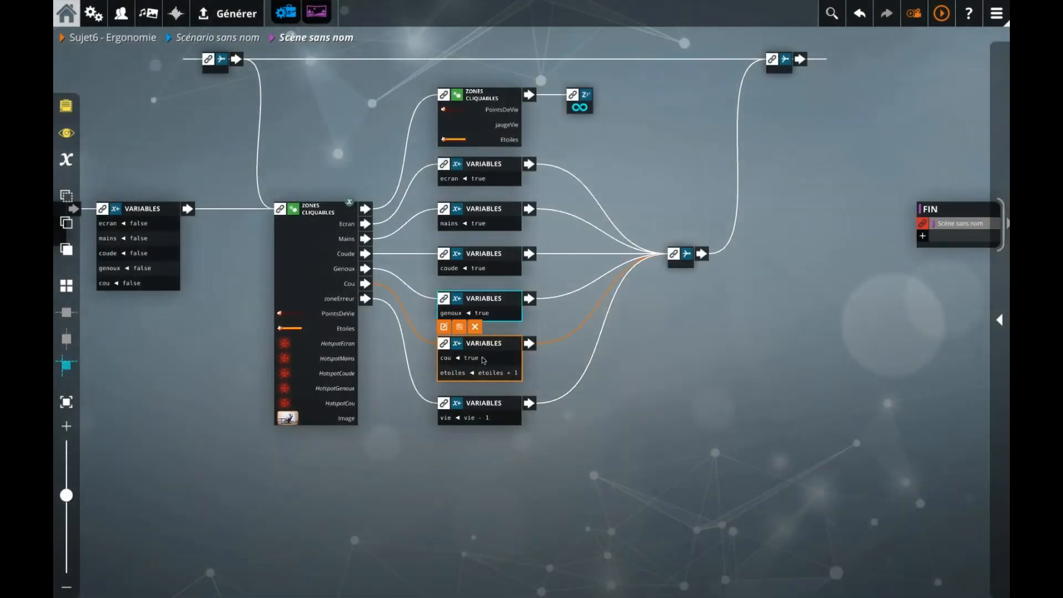
Move the cou and vie - 1 blocks down, and add the assignment etoiles = etoiles + 1 to the genoux Variables block
{"action": "left_click_drag", "start_coordinate": [478, 443], "coordinate": [489, 396]}
{"action": "left_click", "coordinate": [493, 316]}
{"action": "double_click", "coordinate": [494, 317]}
{"action": "left_click", "coordinate": [313, 234]}
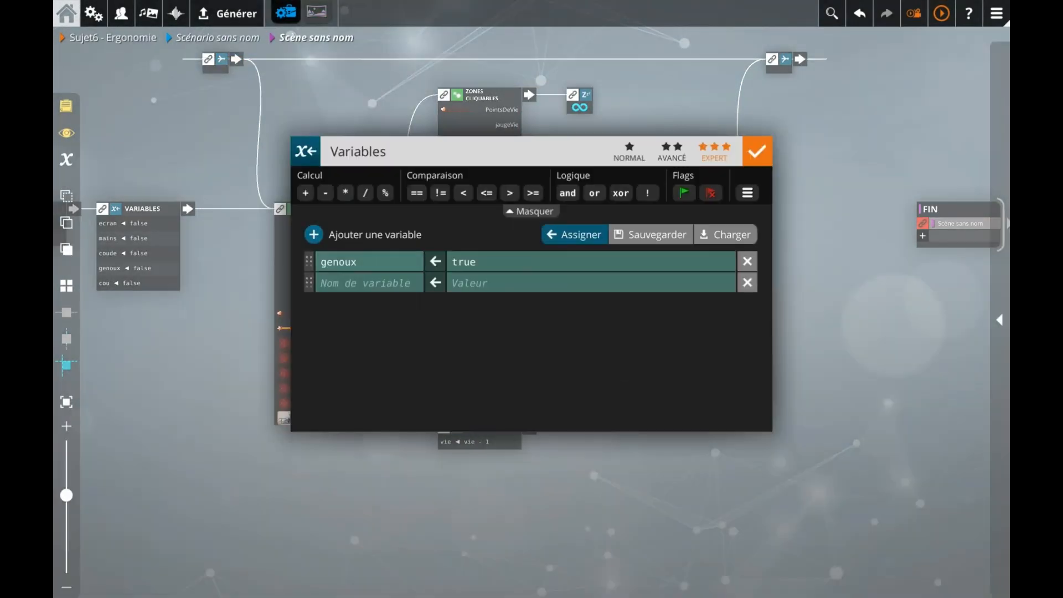
{"action": "left_click", "coordinate": [369, 284]}
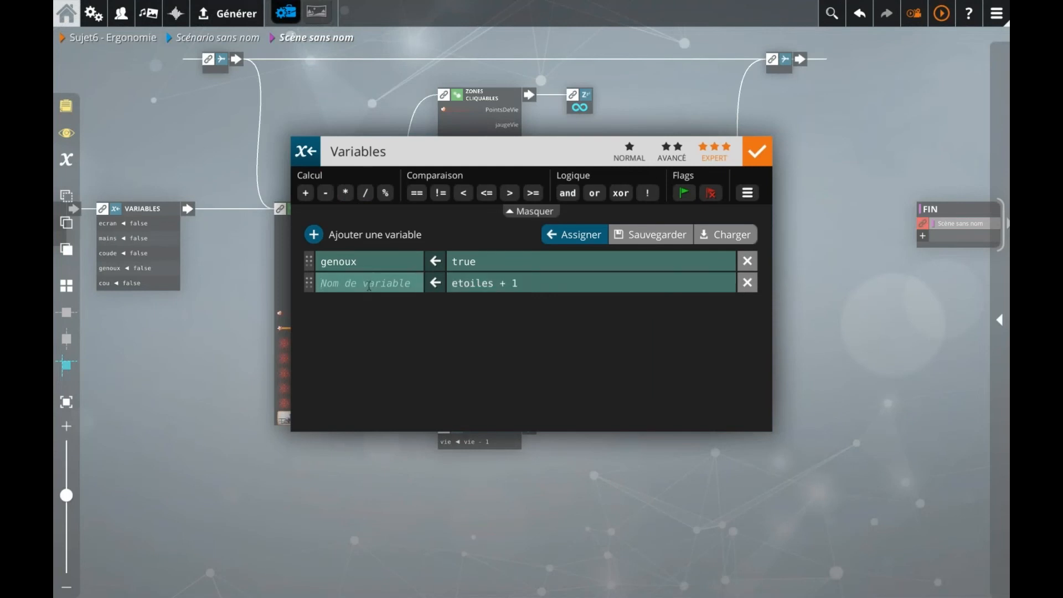
{"action": "type", "text": "etoiles"}
{"action": "key", "text": "Return"}
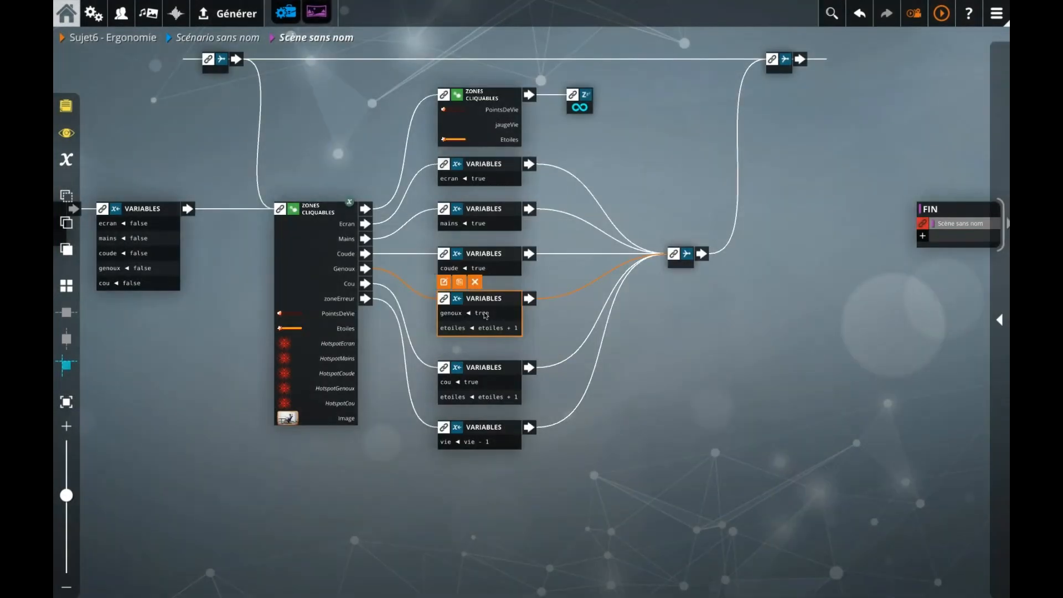
Add the assignment etoiles = etoiles + 1 to the coude Variables block and close its editor
{"action": "left_click", "coordinate": [488, 268]}
{"action": "left_click", "coordinate": [443, 237]}
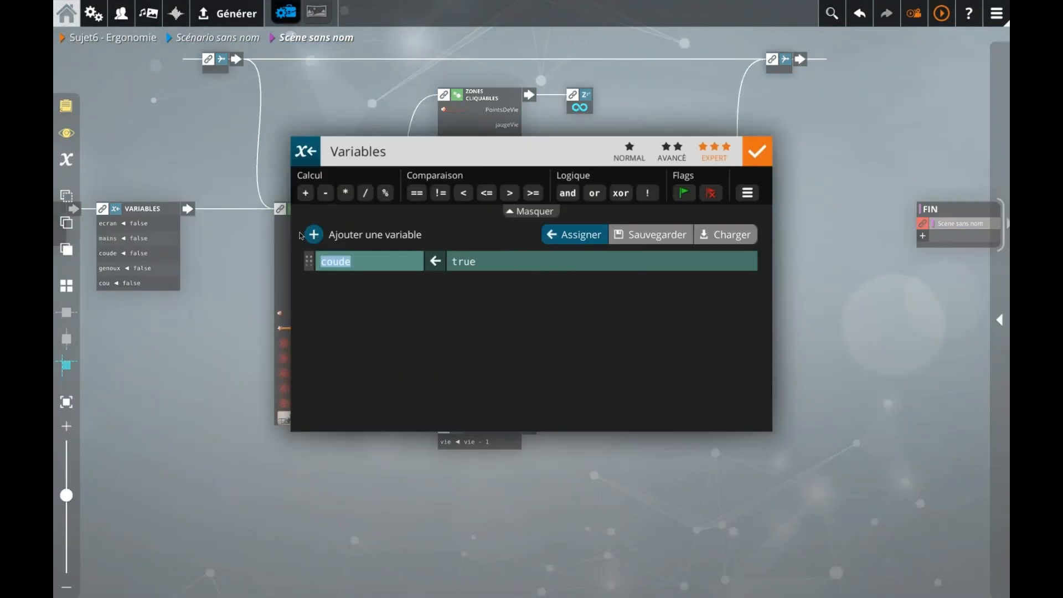
{"action": "left_click", "coordinate": [314, 234]}
{"action": "left_click", "coordinate": [344, 281]}
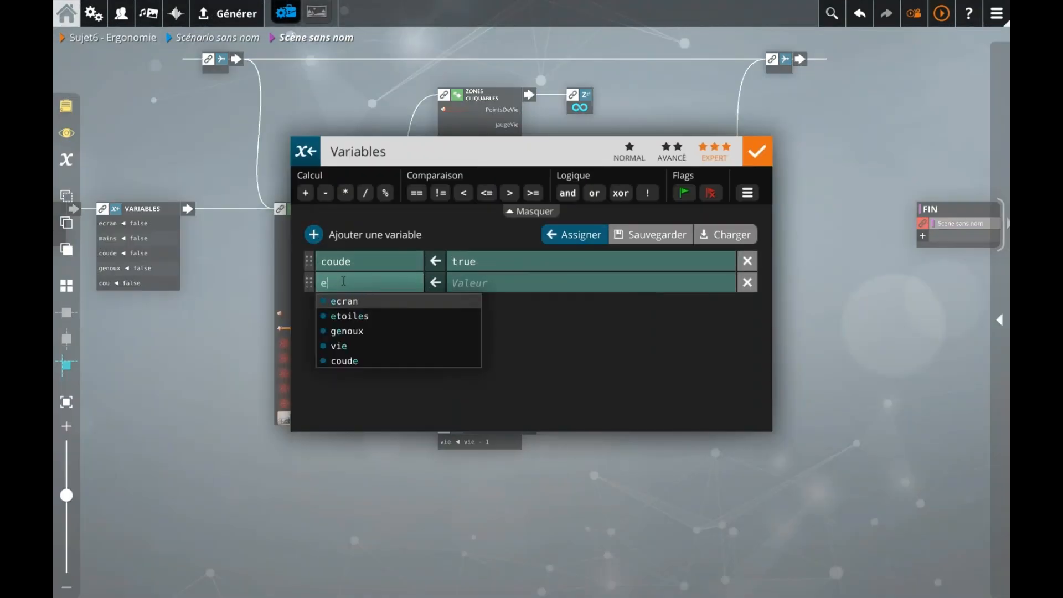
{"action": "type", "text": "et"}
{"action": "left_click", "coordinate": [397, 301]}
{"action": "left_click", "coordinate": [460, 284]}
{"action": "type", "text": "etoiles + 1"}
{"action": "key", "text": "Return"}
Shift the lower Variables blocks down, and add the assignment etoiles = etoiles + 1 to the mains Variables block
{"action": "left_click_drag", "start_coordinate": [464, 473], "coordinate": [510, 251]}
{"action": "left_click_drag", "start_coordinate": [492, 276], "coordinate": [492, 297]}
{"action": "double_click", "coordinate": [452, 228]}
{"action": "left_click", "coordinate": [313, 237]}
{"action": "type", "text": "et"}
{"action": "key", "text": "Tab"}
{"action": "type", "text": "eto"}
{"action": "left_click", "coordinate": [472, 302]}
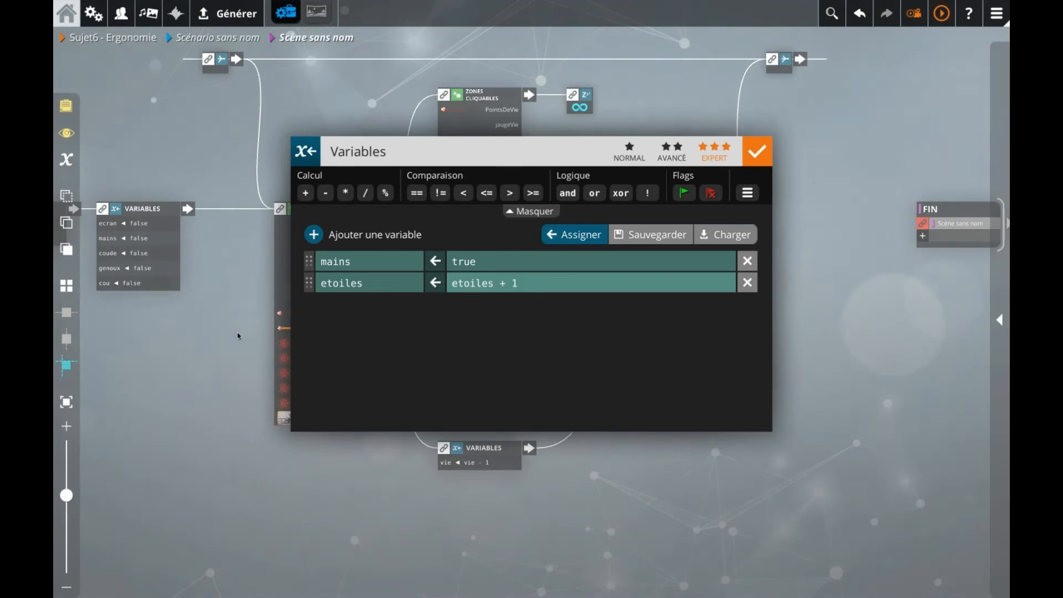
{"action": "left_click", "coordinate": [203, 345]}
Space out the stack by moving the mains block down and shifting the coude, genoux, cou and vie - 1 blocks below it
{"action": "left_click_drag", "start_coordinate": [481, 231], "coordinate": [481, 255]}
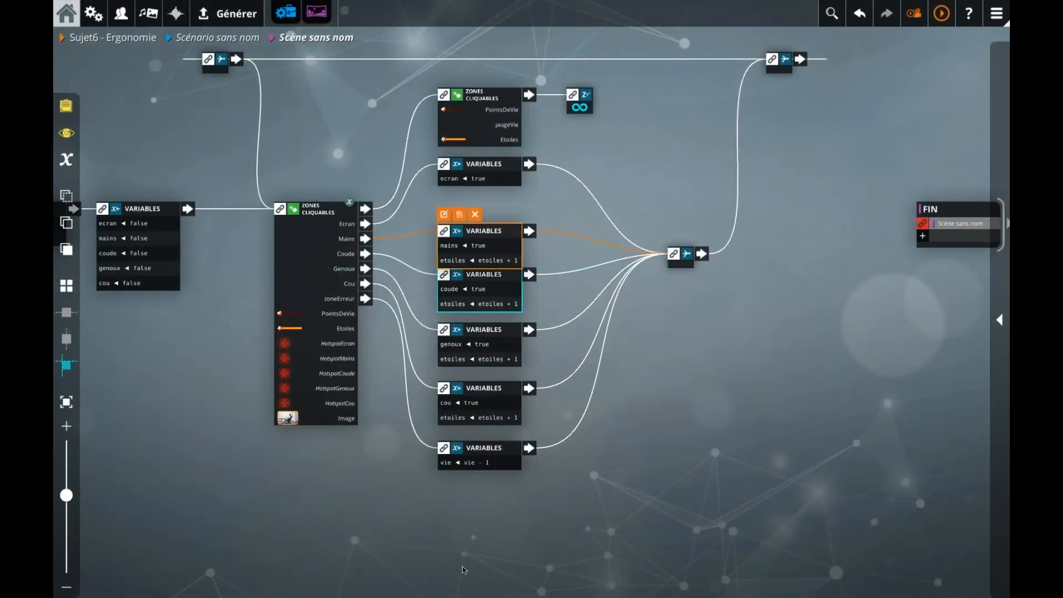
{"action": "left_click_drag", "start_coordinate": [465, 571], "coordinate": [496, 289]}
{"action": "left_click_drag", "start_coordinate": [496, 275], "coordinate": [496, 289]}
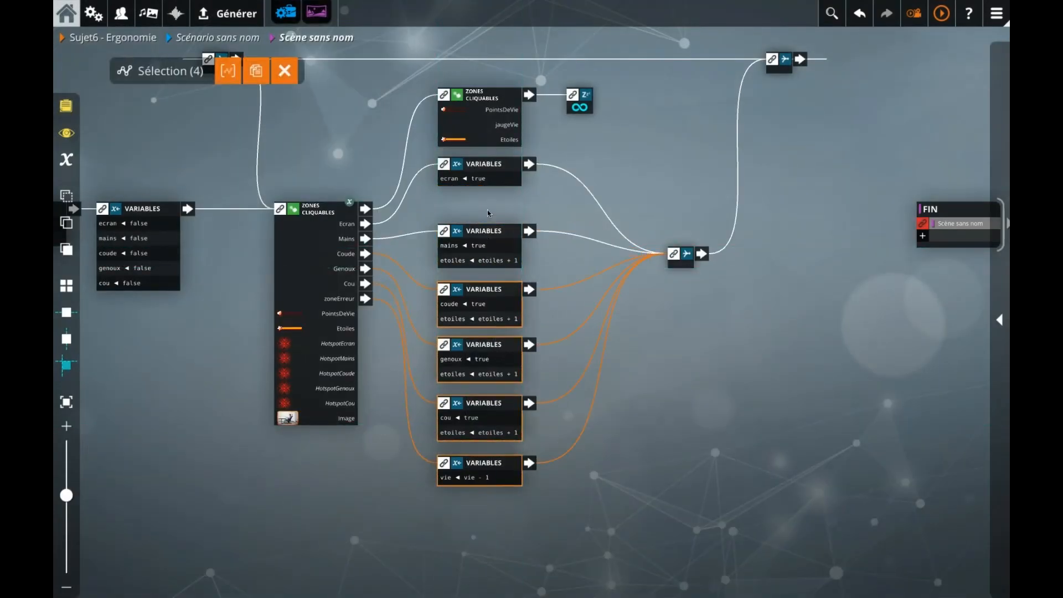
Add the assignment etoiles = etoiles + 1 to the ecran Variables block and close its editor
{"action": "double_click", "coordinate": [485, 180]}
{"action": "left_click", "coordinate": [314, 234]}
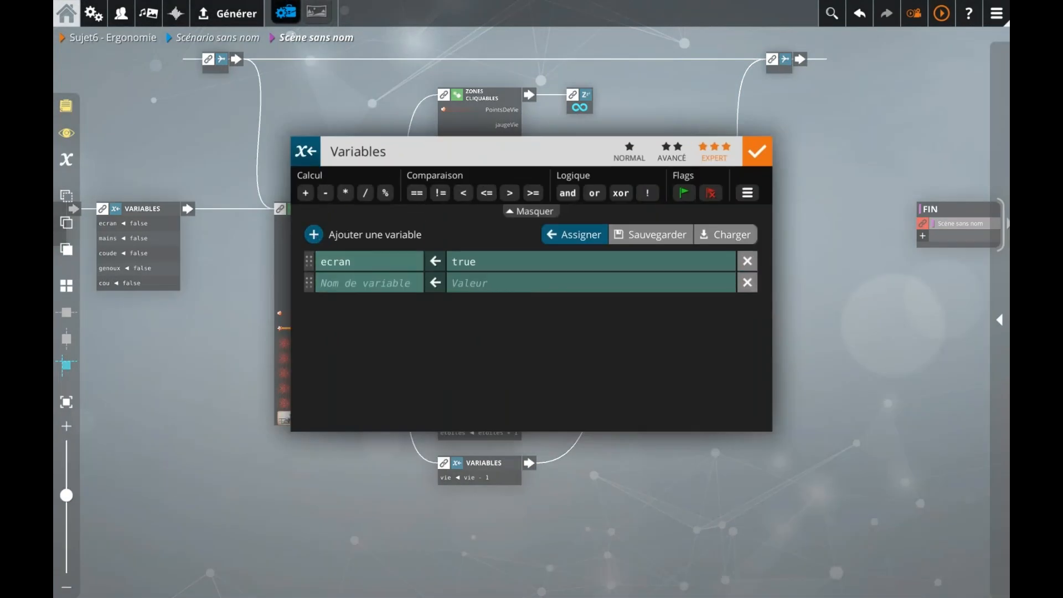
{"action": "type", "text": "eto"}
{"action": "key", "text": "Return"}
{"action": "key", "text": "Tab"}
{"action": "type", "text": "etoiles"}
{"action": "key", "text": "Return"}
{"action": "type", "text": "+ 1"}
{"action": "key", "text": "Return"}
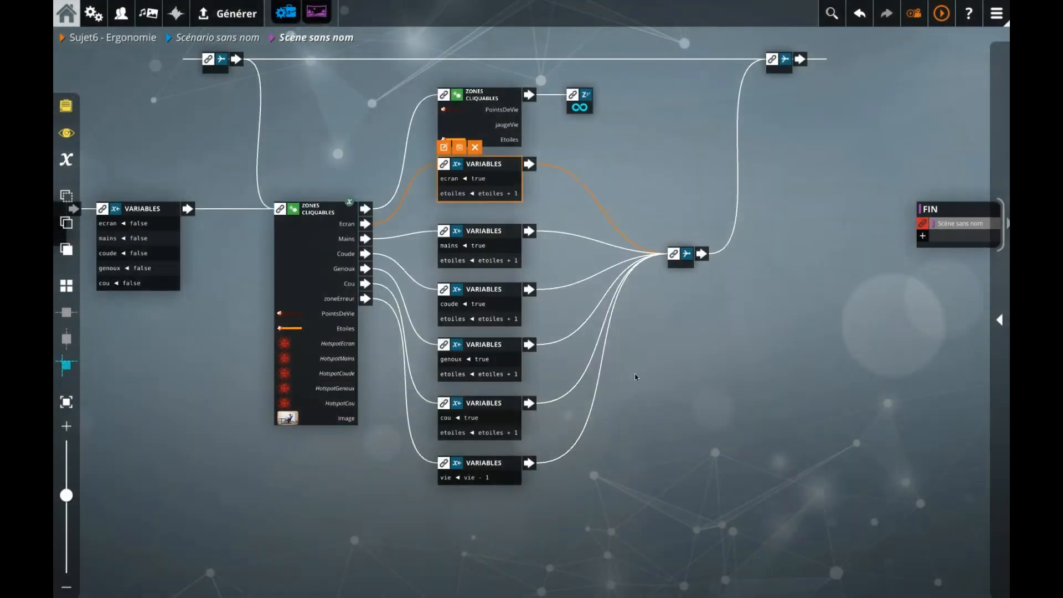
Move the shared junction block and the main Zones cliquables block with the Ecran to zoneErreur outputs slightly lower
{"action": "left_click_drag", "start_coordinate": [637, 375], "coordinate": [579, 374]}
{"action": "left_click_drag", "start_coordinate": [634, 266], "coordinate": [672, 301]}
{"action": "left_click_drag", "start_coordinate": [258, 334], "coordinate": [254, 370]}
{"action": "left_click", "coordinate": [622, 199]}
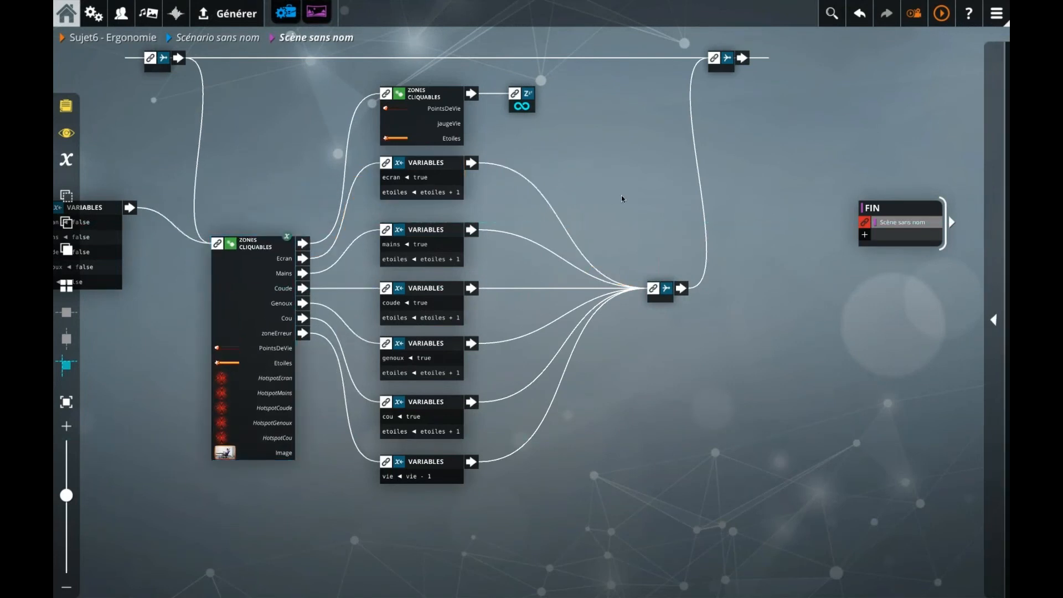
Add a Son block between the ecran Variables block and the shared junction
{"action": "right_click", "coordinate": [622, 199]}
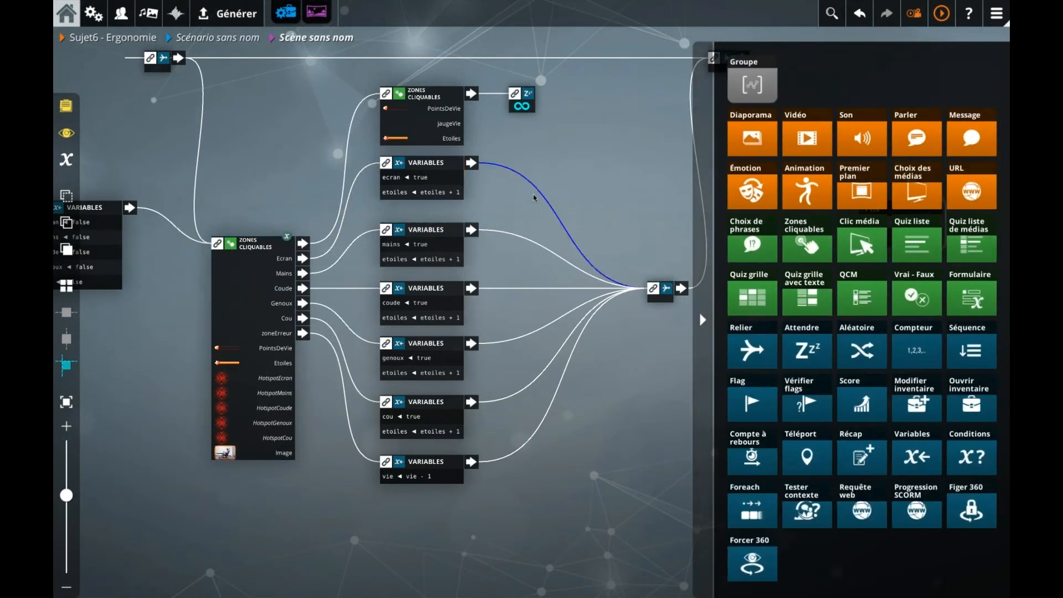
{"action": "left_click", "coordinate": [424, 186]}
{"action": "right_click", "coordinate": [423, 185]}
{"action": "type", "text": "son"}
{"action": "key", "text": "Return"}
{"action": "left_click_drag", "start_coordinate": [559, 194], "coordinate": [574, 211]}
Link the ecran, mains, coude, genoux and cou Variables blocks to the input of the Son block
{"action": "left_click", "coordinate": [553, 204]}
{"action": "left_click", "coordinate": [450, 239], "text": "ctrl"}
{"action": "left_click", "coordinate": [437, 301], "text": "ctrl"}
{"action": "left_click", "coordinate": [427, 358], "text": "ctrl"}
{"action": "left_click", "coordinate": [453, 415], "text": "ctrl"}
{"action": "left_click", "coordinate": [572, 301]}
{"action": "left_click", "coordinate": [436, 189]}
{"action": "left_click", "coordinate": [423, 254]}
{"action": "left_click", "coordinate": [415, 313]}
{"action": "left_click", "coordinate": [419, 361]}
{"action": "left_click", "coordinate": [424, 421]}
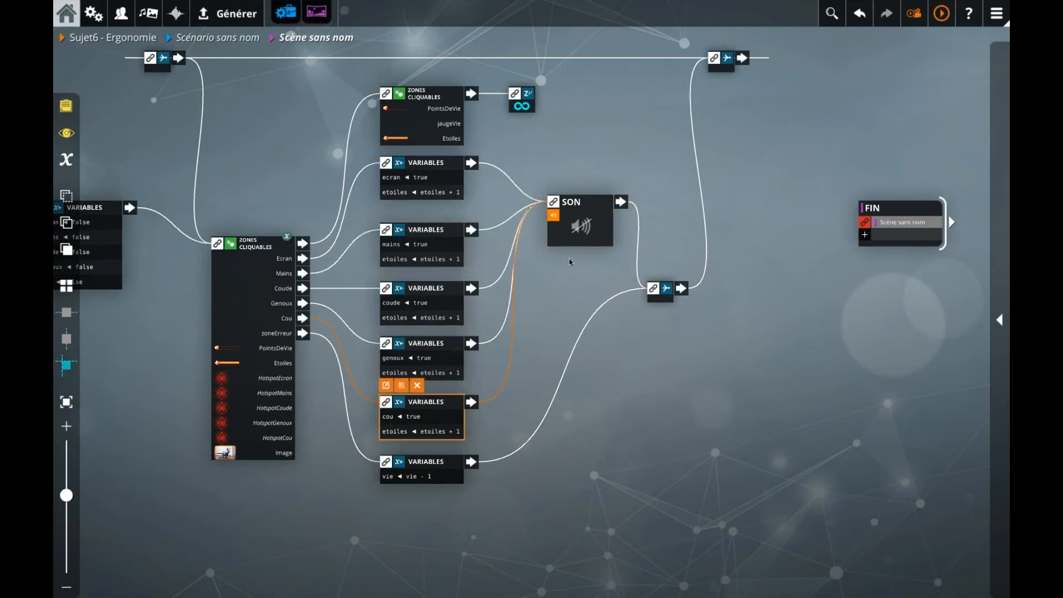
Align the Son block with the junction and assign it the GainPoints sound
{"action": "left_click_drag", "start_coordinate": [569, 219], "coordinate": [561, 305]}
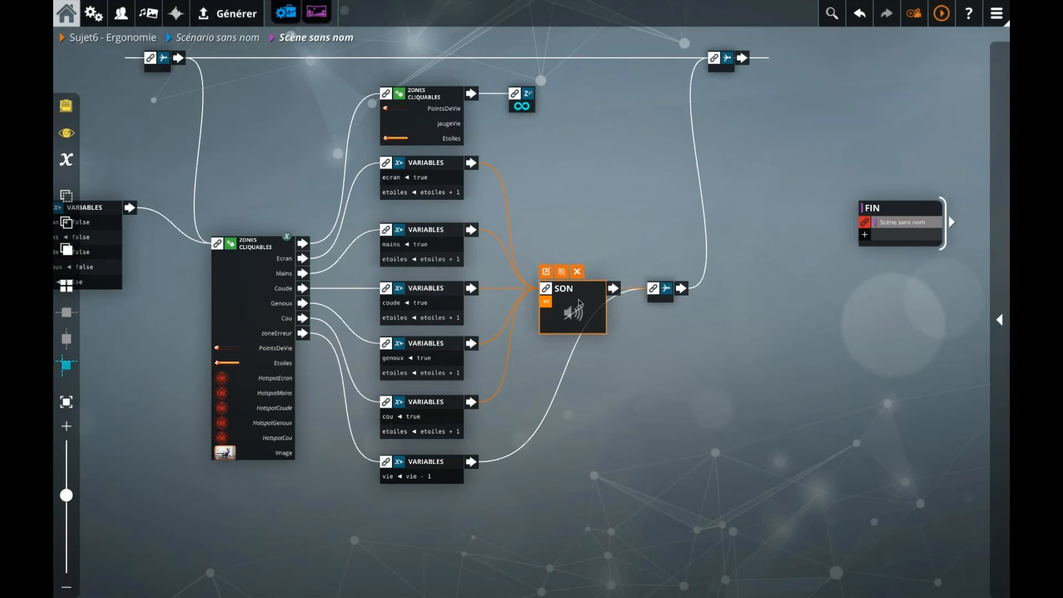
{"action": "double_click", "coordinate": [562, 304]}
{"action": "left_click", "coordinate": [413, 303]}
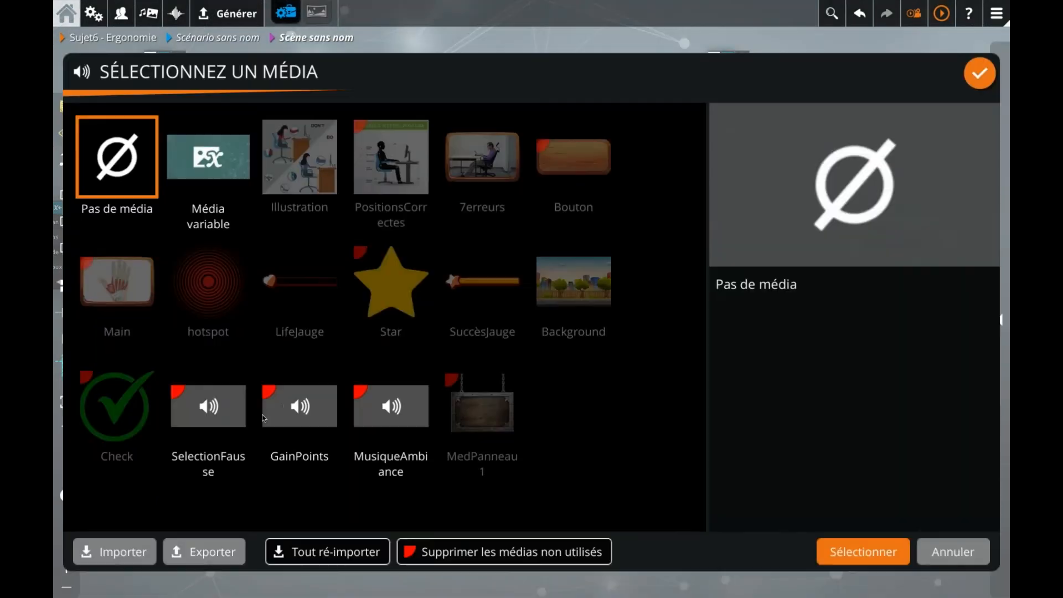
{"action": "left_click", "coordinate": [300, 422]}
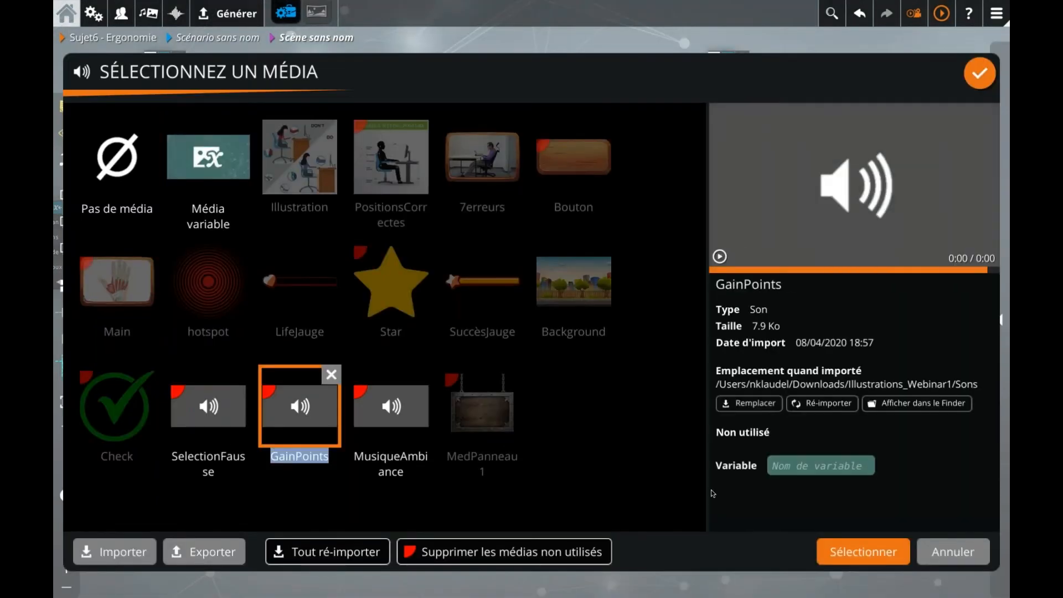
{"action": "left_click", "coordinate": [825, 558]}
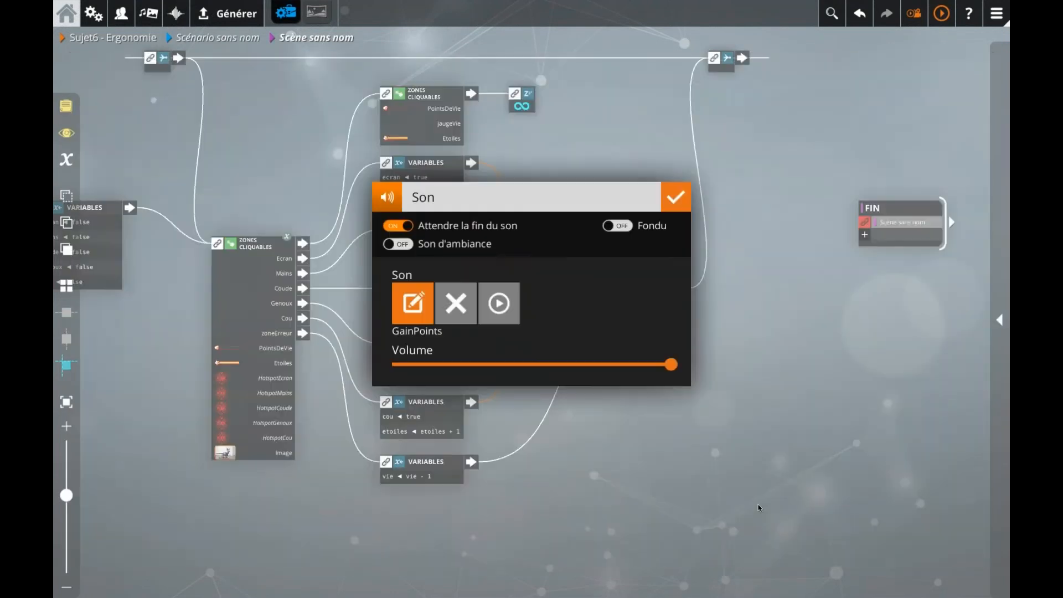
{"action": "left_click", "coordinate": [676, 198]}
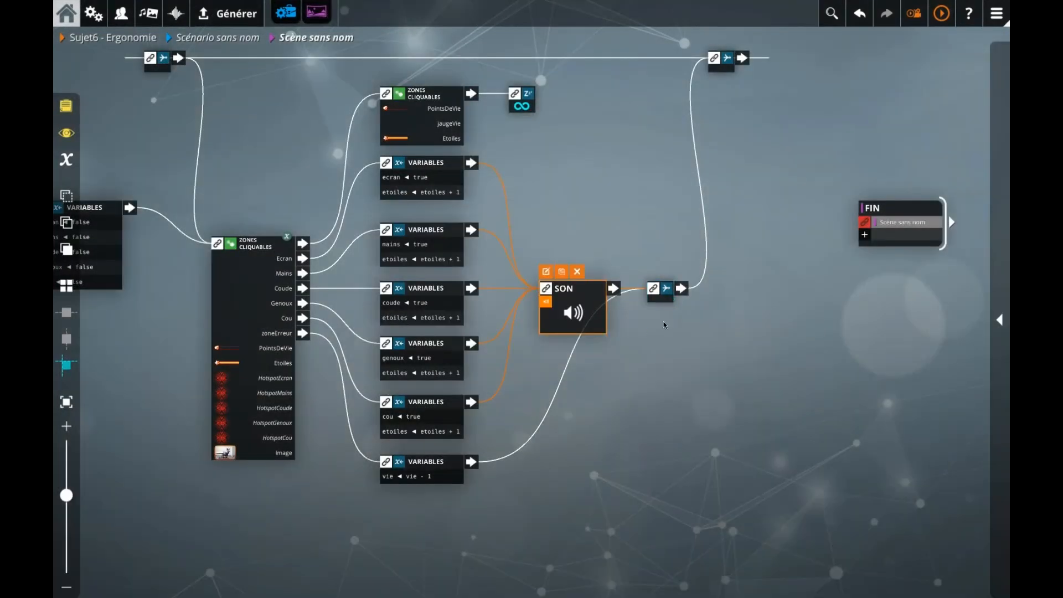
Move the junction block lower, and insert a duplicate of the Son block between the vie - 1 Variables block and the junction
{"action": "left_click_drag", "start_coordinate": [667, 299], "coordinate": [694, 376]}
{"action": "left_click", "coordinate": [592, 312]}
{"action": "left_click", "coordinate": [575, 450]}
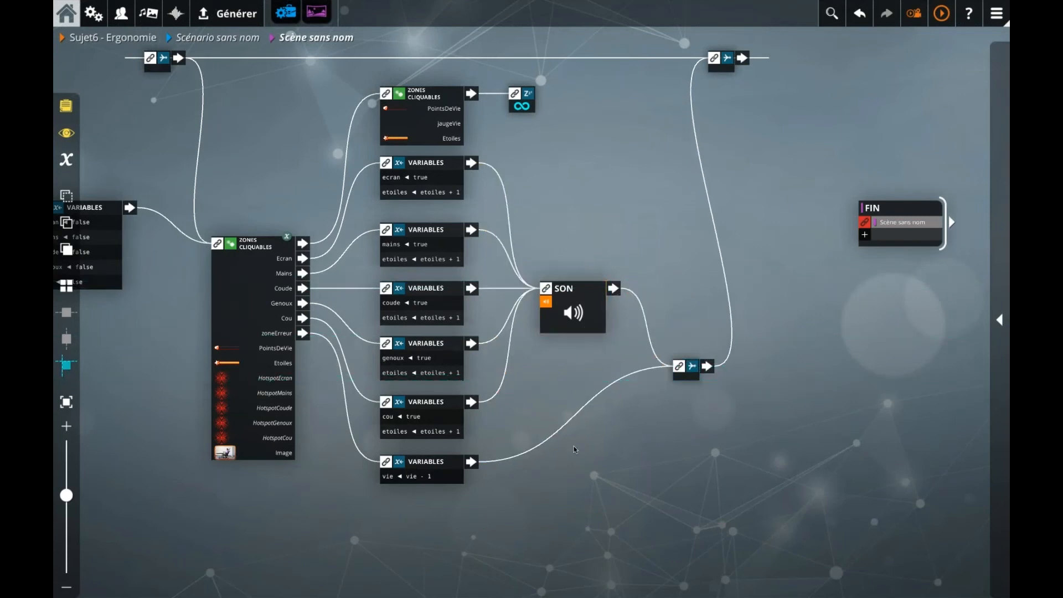
{"action": "left_click", "coordinate": [570, 314]}
{"action": "left_click", "coordinate": [563, 273]}
{"action": "left_click_drag", "start_coordinate": [560, 344], "coordinate": [579, 486]}
Replace the sound of the duplicated Son block with SelectionFausse and close its editor
{"action": "double_click", "coordinate": [577, 486]}
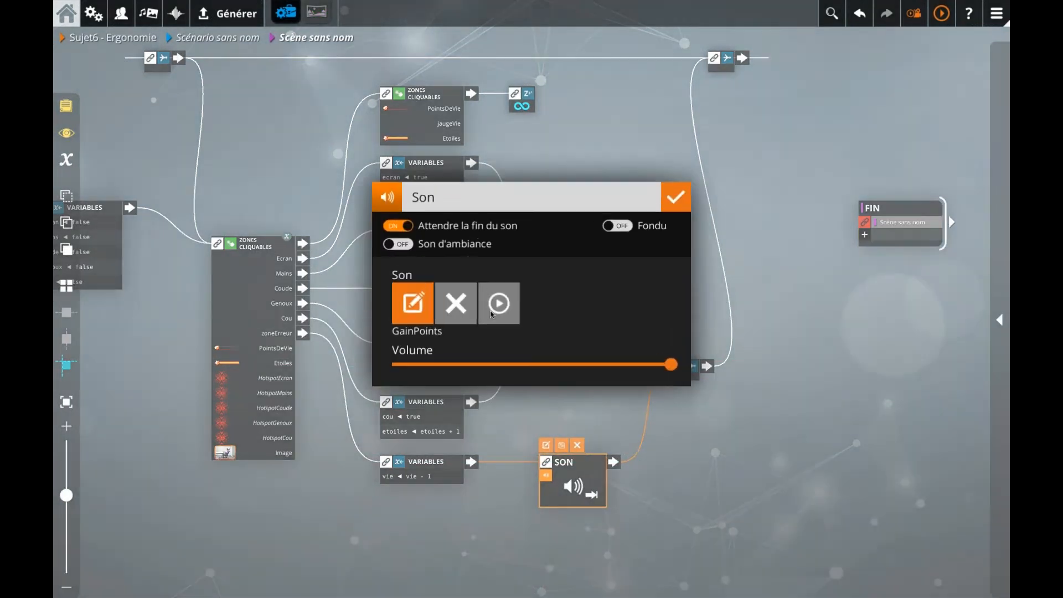
{"action": "left_click", "coordinate": [413, 303]}
{"action": "left_click", "coordinate": [216, 417]}
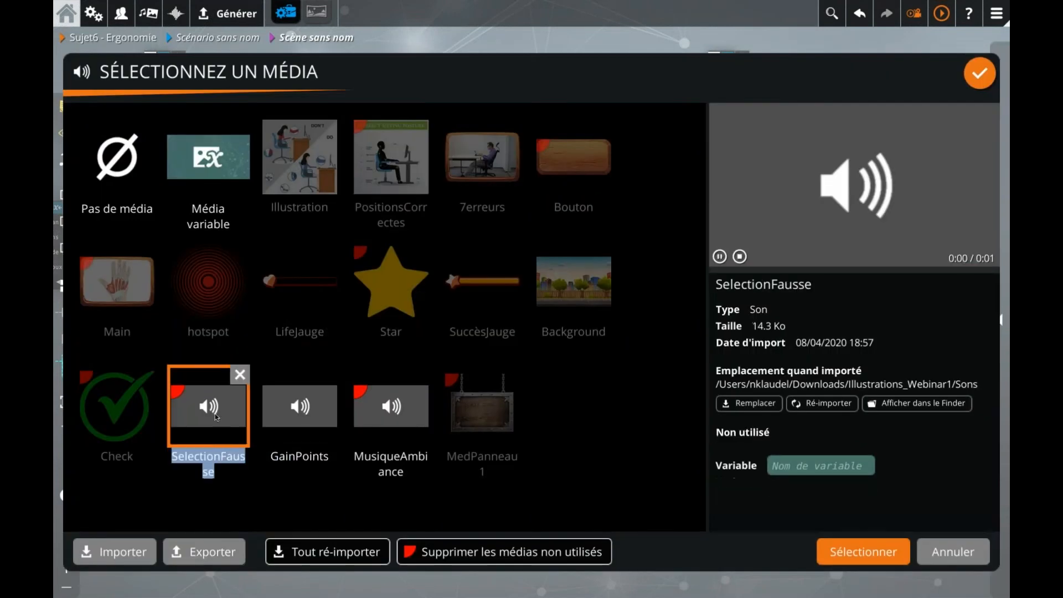
{"action": "left_click", "coordinate": [976, 70]}
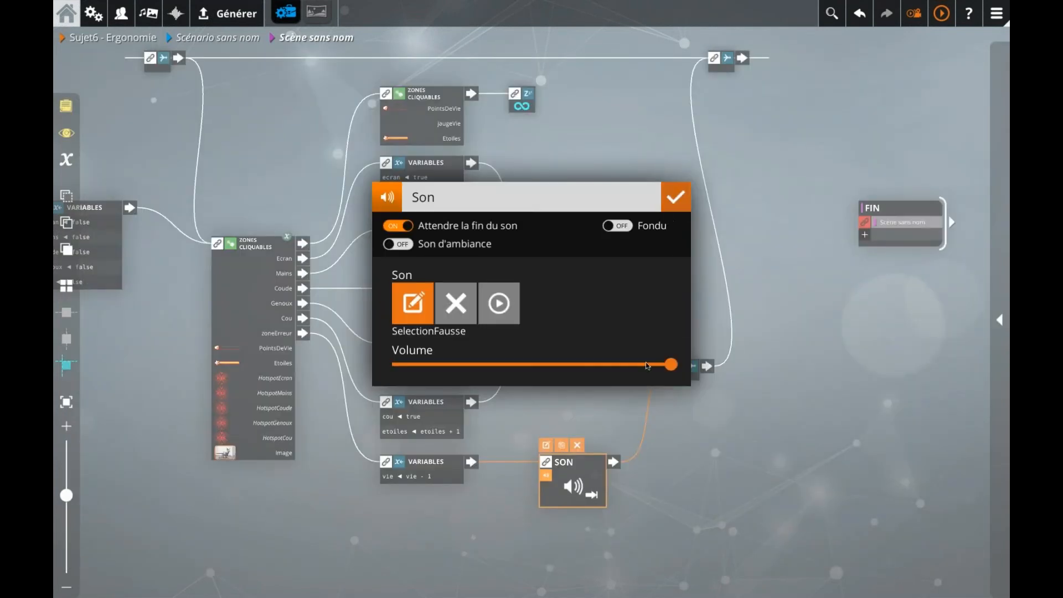
{"action": "left_click", "coordinate": [594, 416]}
Turn off Attendre la fin du son for the SelectionFausse Son block and close its editor
{"action": "left_click", "coordinate": [588, 315]}
{"action": "left_click", "coordinate": [580, 466]}
{"action": "left_click", "coordinate": [547, 446]}
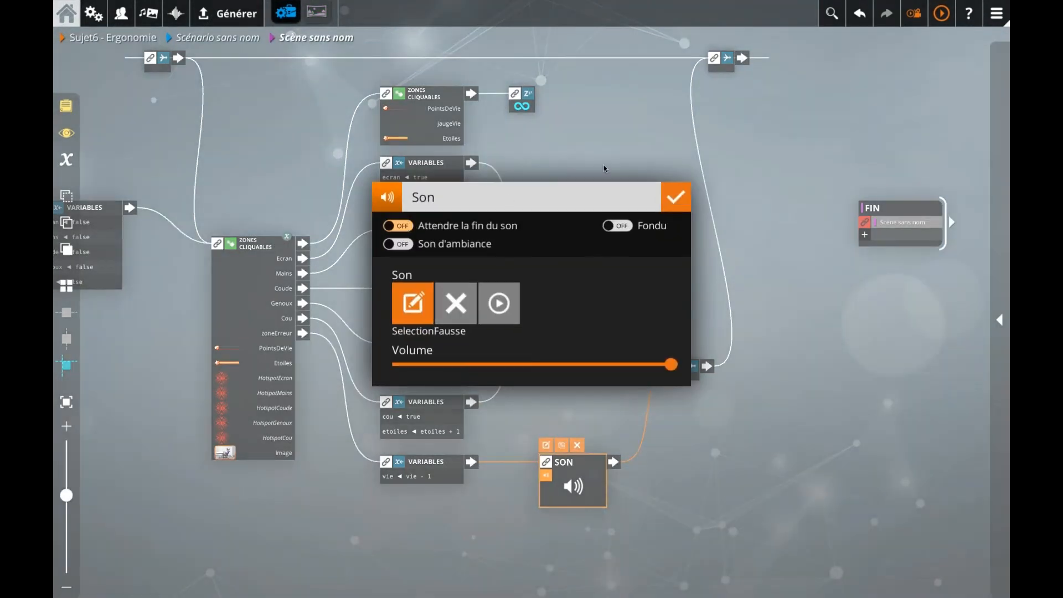
{"action": "left_click", "coordinate": [558, 163]}
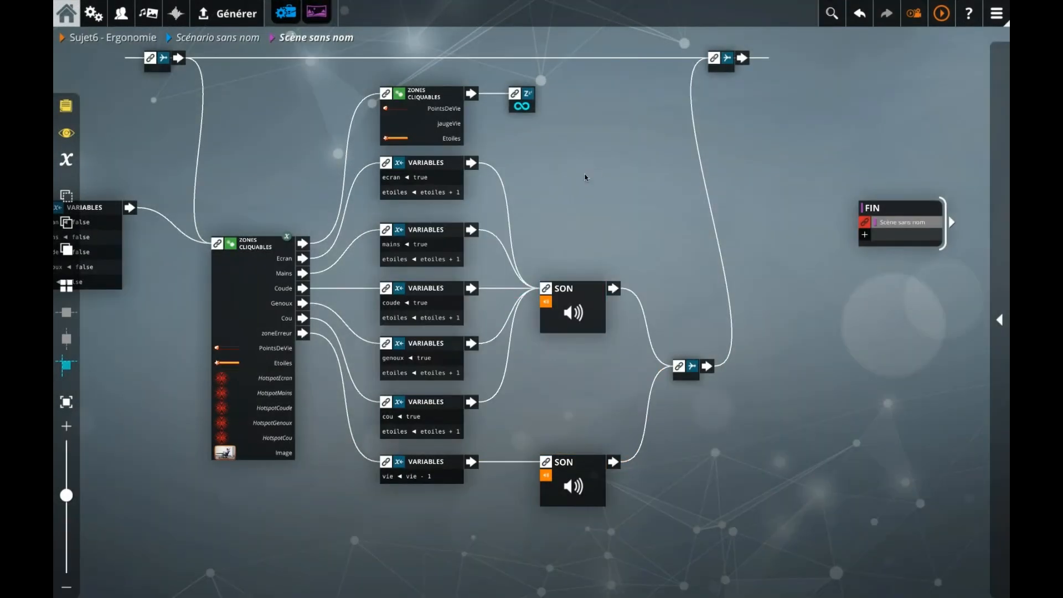
Add a zone named etoilesJauge to the Zones cliquables block that contains jaugeVie, and select the new zone
{"action": "left_click_drag", "start_coordinate": [551, 182], "coordinate": [623, 214]}
{"action": "left_click", "coordinate": [500, 154]}
{"action": "double_click", "coordinate": [500, 154]}
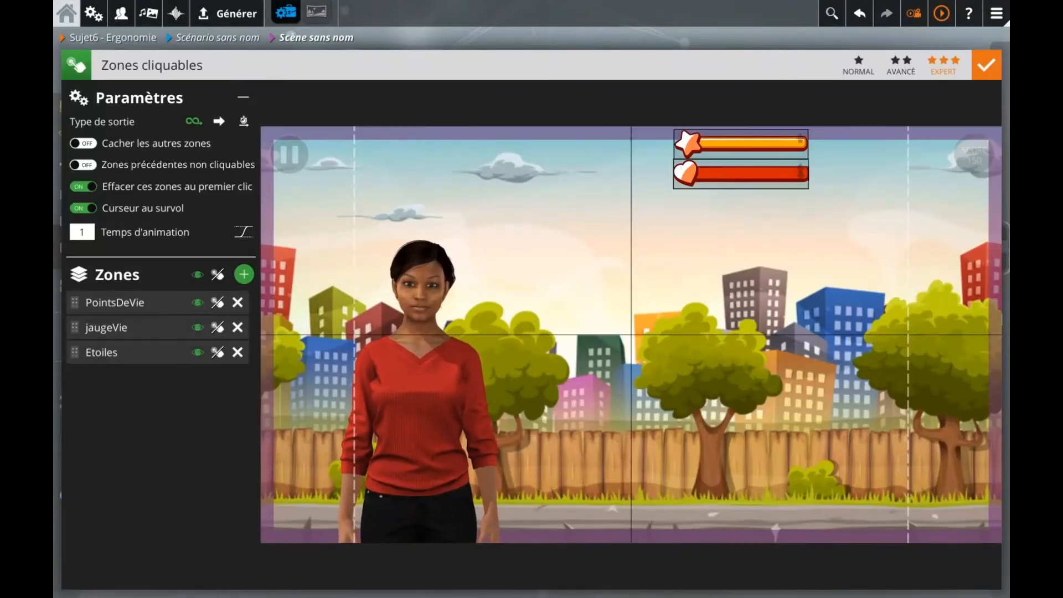
{"action": "left_click", "coordinate": [242, 280]}
{"action": "type", "text": "JaugeEtoie"}
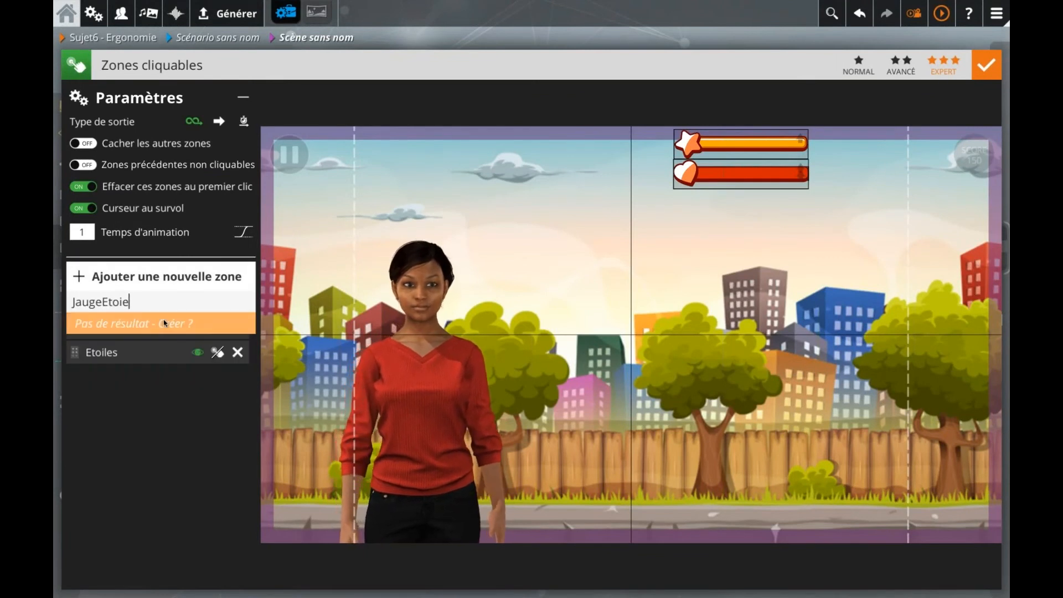
{"action": "key", "text": "BackSpace"}
{"action": "key", "text": "BackSpace"}
{"action": "key", "text": "BackSpace"}
{"action": "key", "text": "BackSpace"}
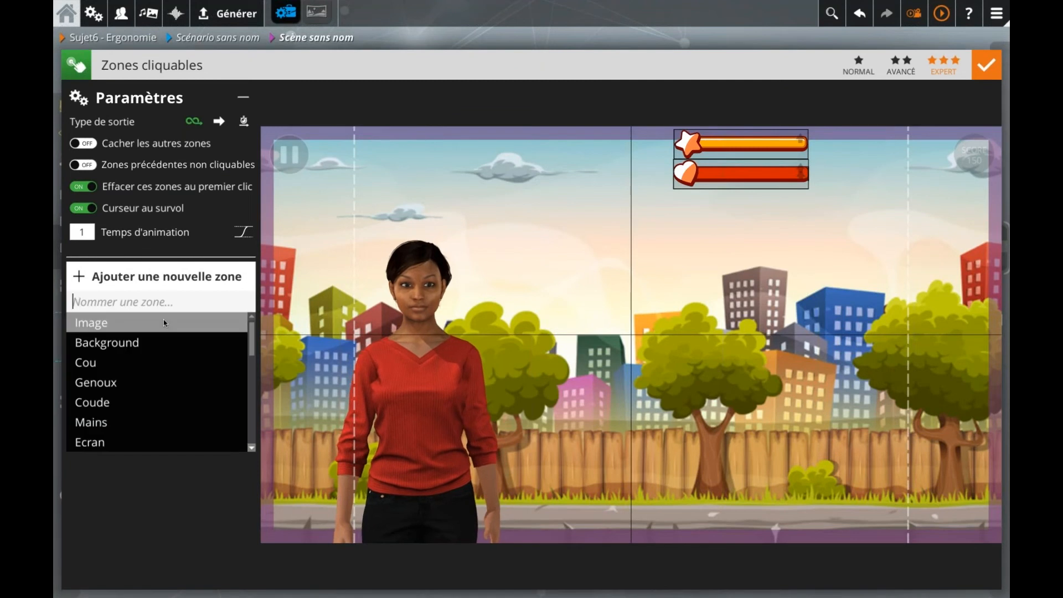
{"action": "type", "text": "etoiles"}
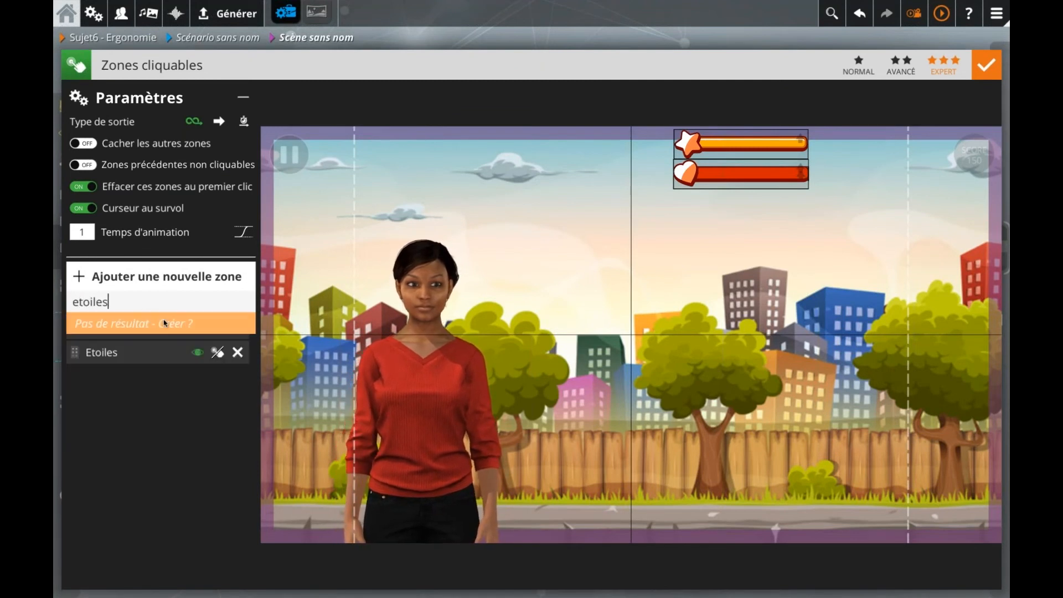
{"action": "type", "text": "Jauge"}
{"action": "key", "text": "Return"}
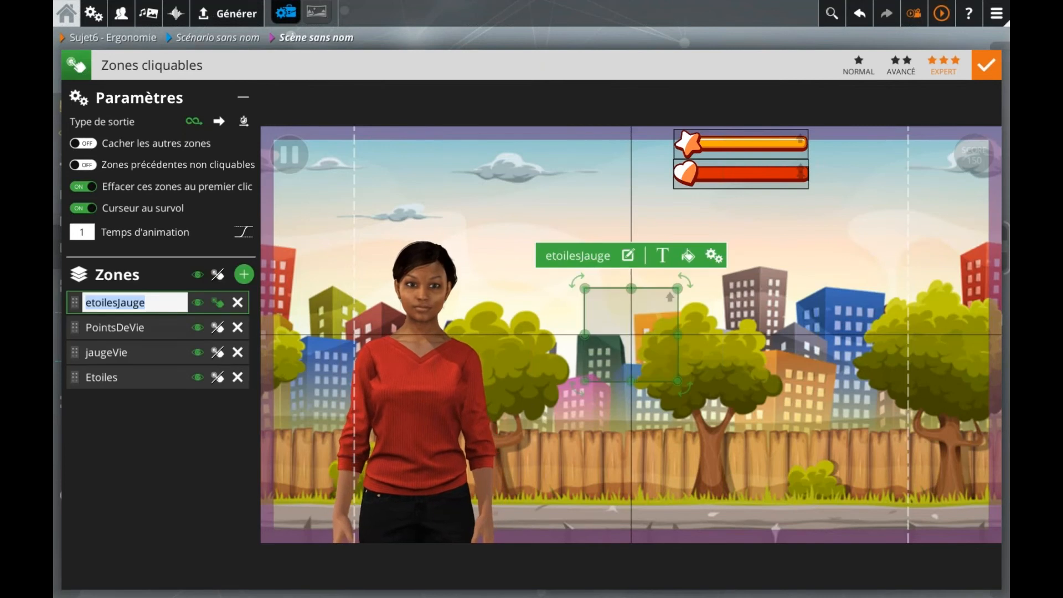
{"action": "left_click", "coordinate": [148, 349]}
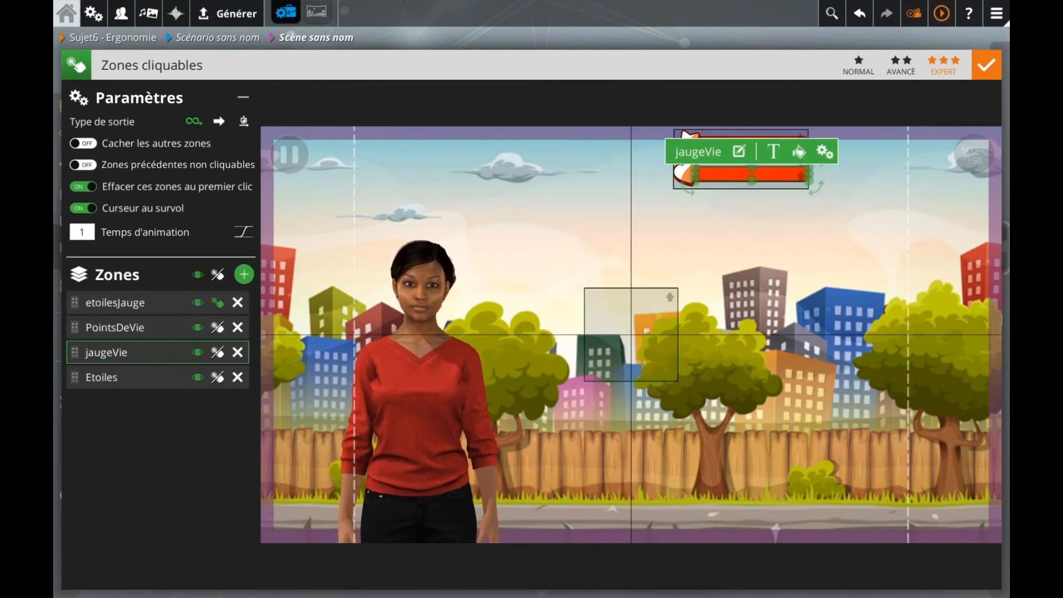
{"action": "left_click", "coordinate": [620, 356]}
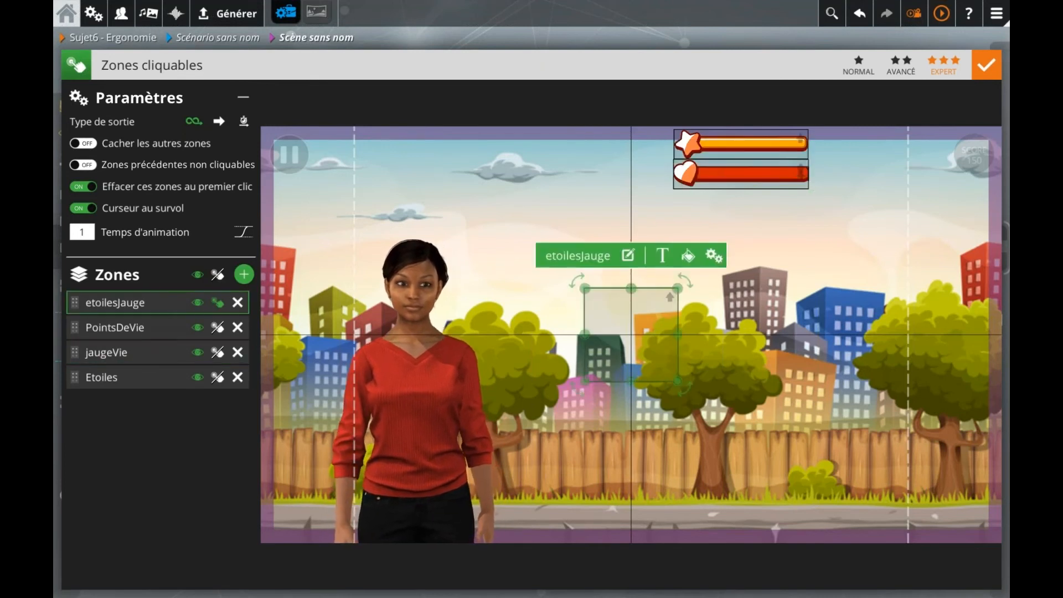
Paste the copied gauge properties onto the etoilesJauge zone so it covers the star bar, and set its zone colour to yellow #FFE722FF
{"action": "key", "text": "ctrl+v"}
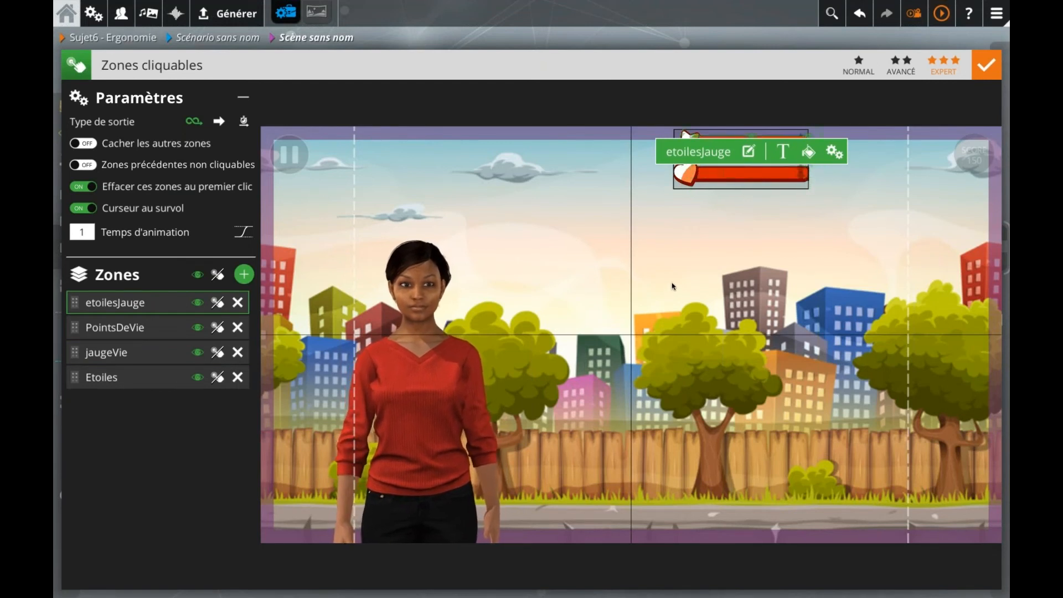
{"action": "left_click", "coordinate": [147, 439]}
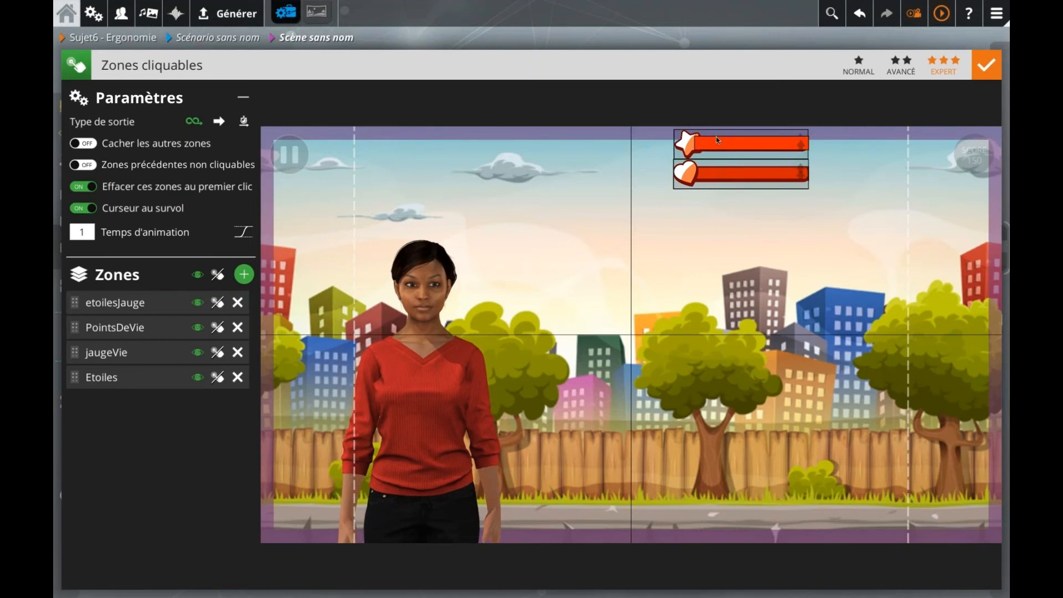
{"action": "left_click", "coordinate": [700, 145]}
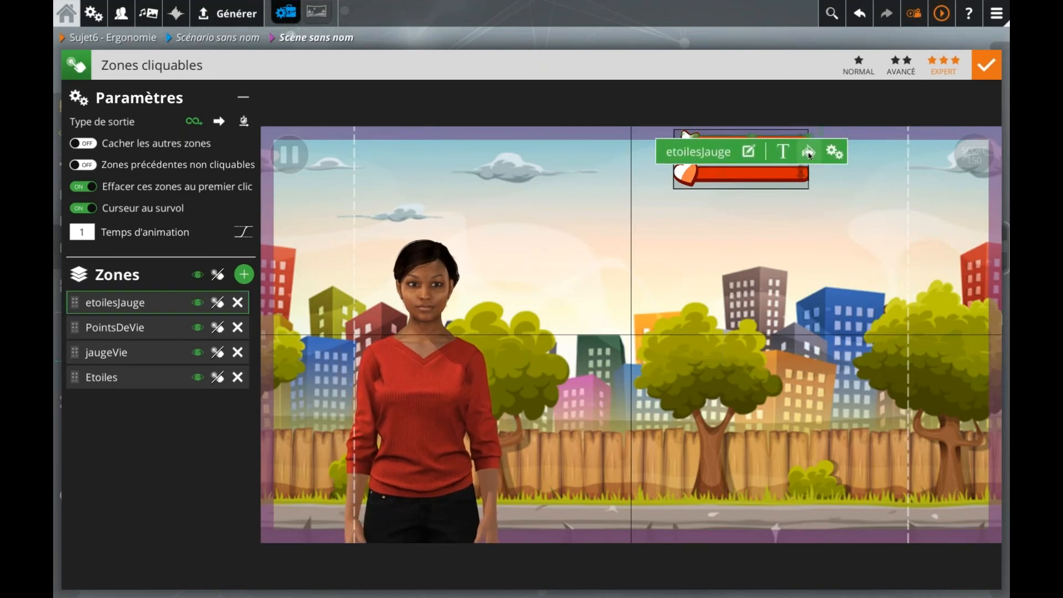
{"action": "left_click", "coordinate": [810, 154]}
{"action": "left_click", "coordinate": [704, 300]}
{"action": "left_click_drag", "start_coordinate": [758, 334], "coordinate": [795, 347]}
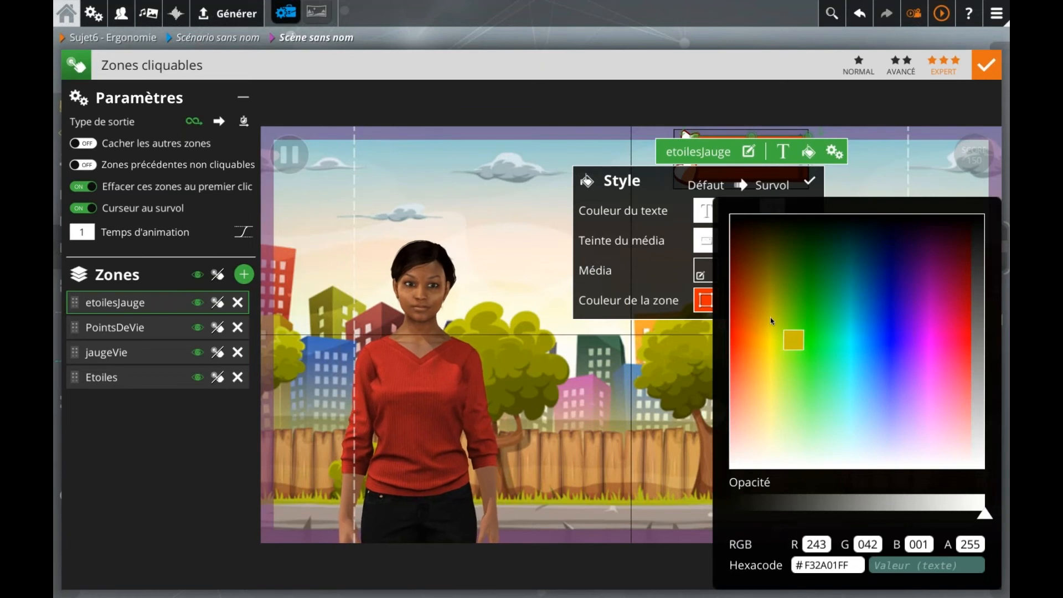
{"action": "left_click", "coordinate": [769, 359]}
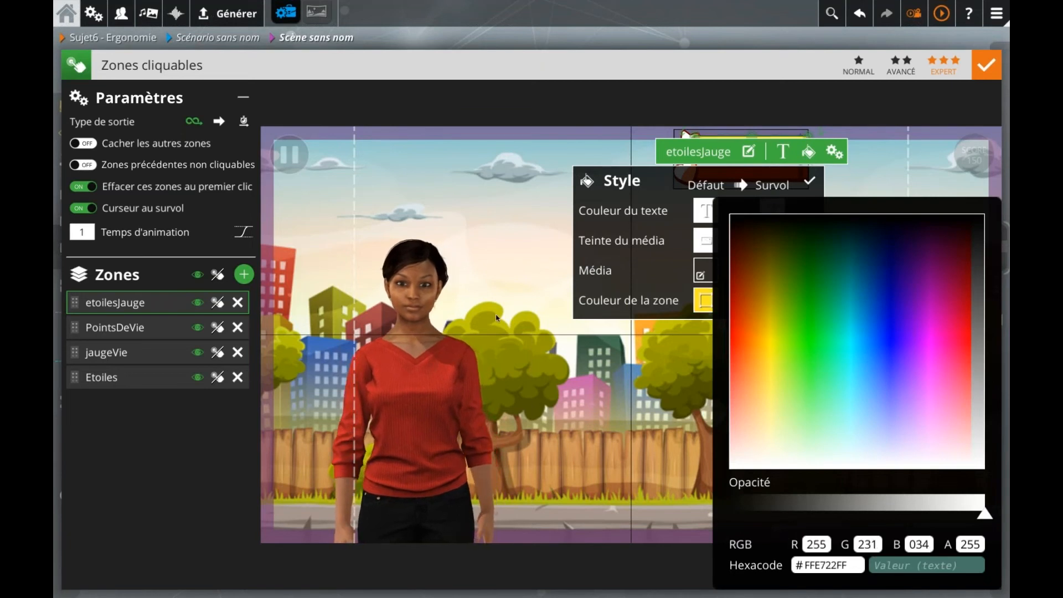
{"action": "left_click", "coordinate": [520, 298]}
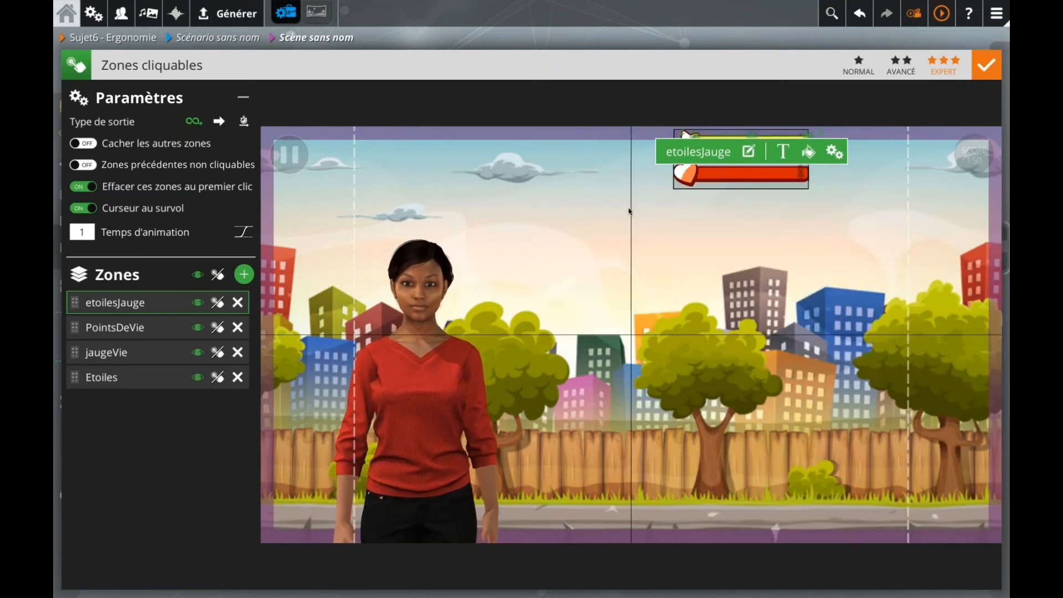
Move the star bar and its gauge down into the open area, and trim the ends of the etoilesJauge zone to fit inside the bar
{"action": "left_click", "coordinate": [160, 493]}
{"action": "left_click_drag", "start_coordinate": [763, 147], "coordinate": [549, 292]}
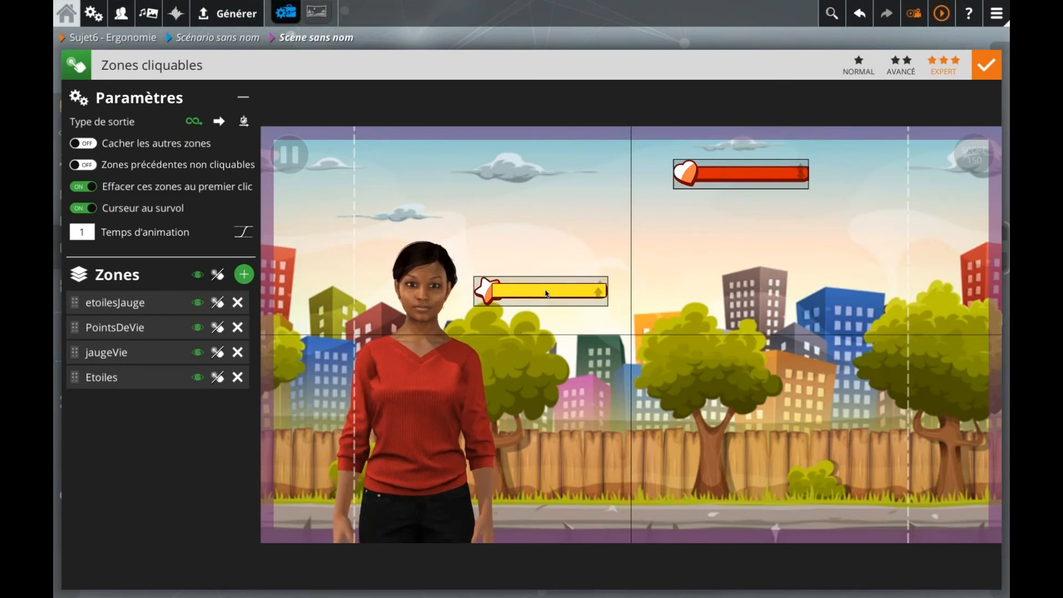
{"action": "left_click", "coordinate": [548, 294]}
{"action": "left_click_drag", "start_coordinate": [604, 298], "coordinate": [601, 297]}
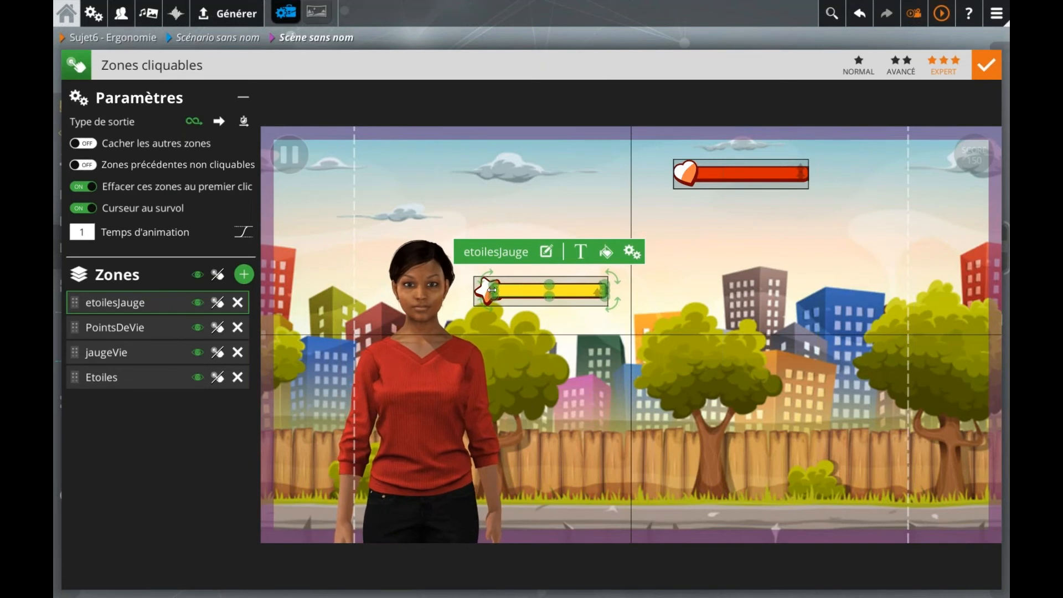
{"action": "left_click_drag", "start_coordinate": [497, 290], "coordinate": [501, 290]}
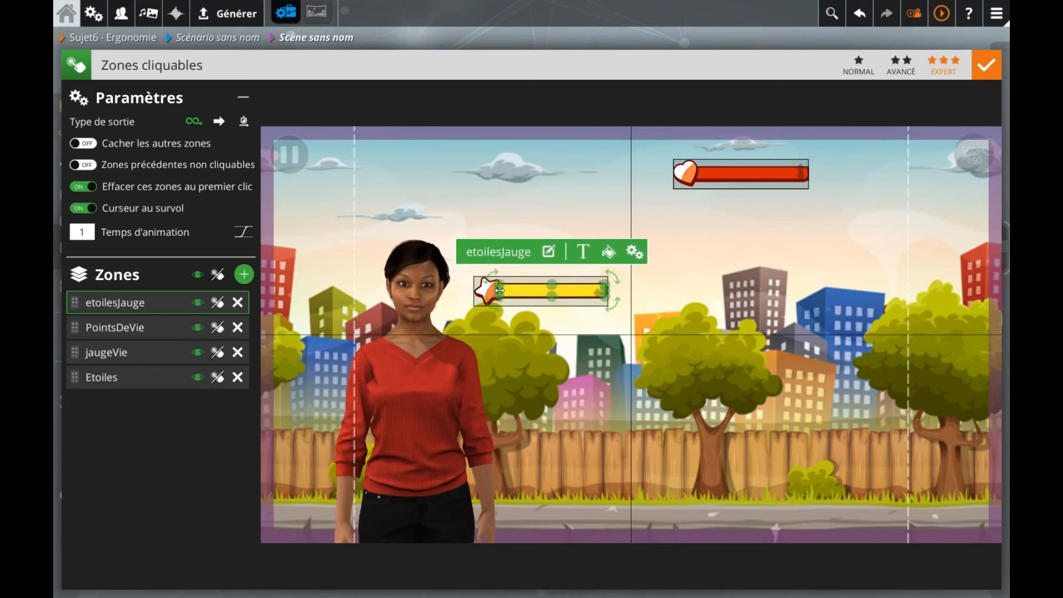
Set the Remplissage expression of the etoilesJauge zone to etoiles / 5.0 and close its settings
{"action": "left_click", "coordinate": [610, 253]}
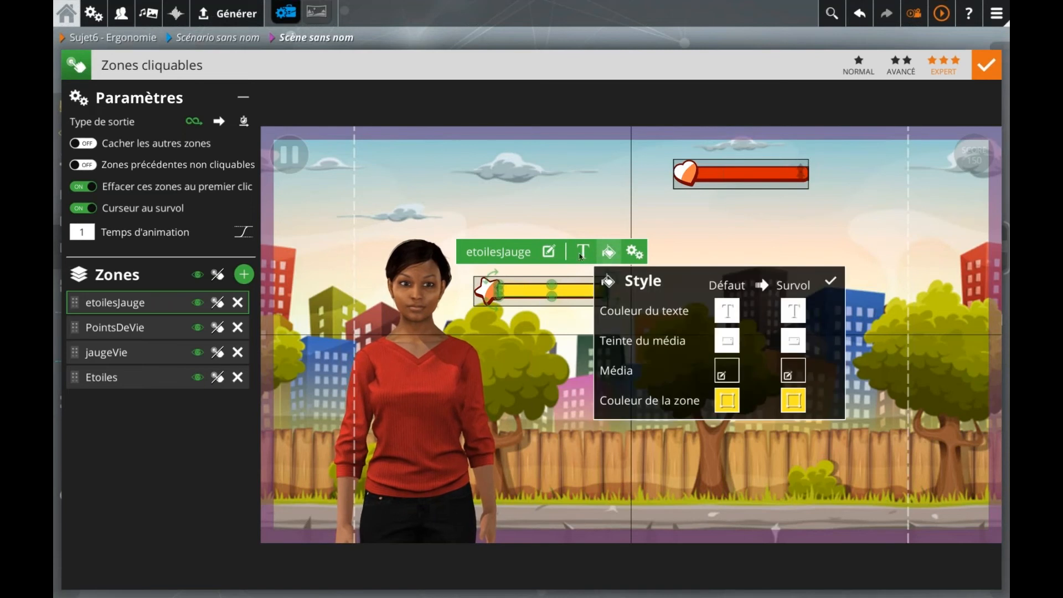
{"action": "left_click", "coordinate": [580, 256]}
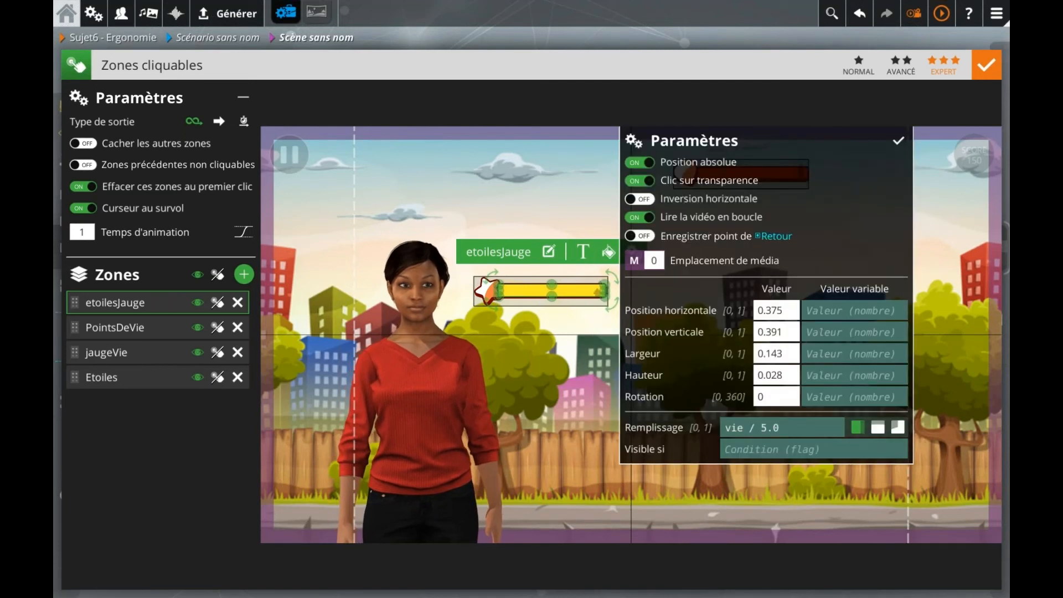
{"action": "left_click", "coordinate": [745, 428]}
{"action": "left_click", "coordinate": [745, 428]}
{"action": "left_click_drag", "start_coordinate": [785, 428], "coordinate": [731, 426]}
{"action": "left_click", "coordinate": [743, 427]}
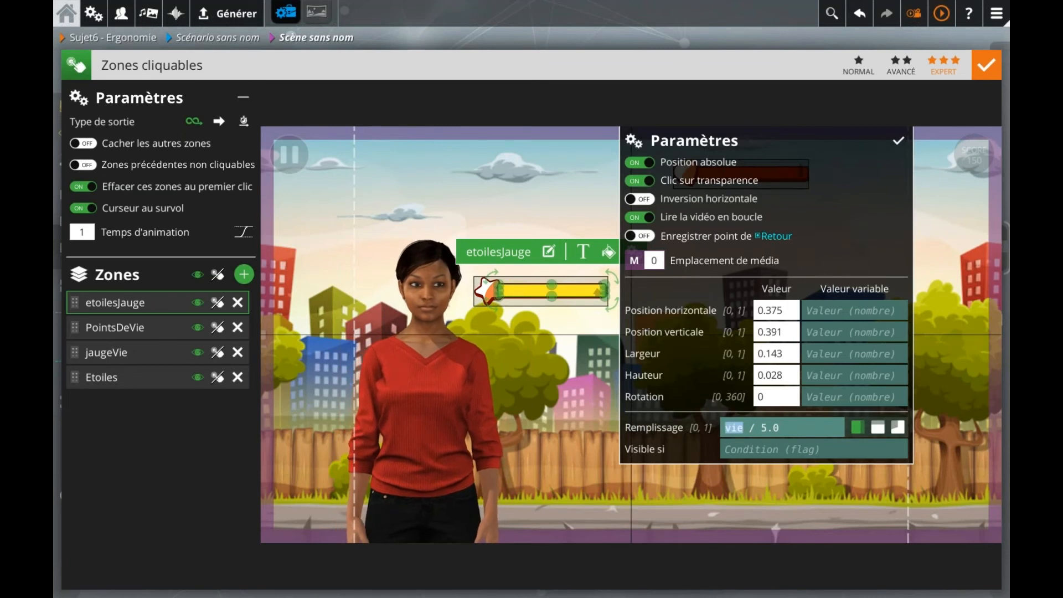
{"action": "type", "text": "etoiles"}
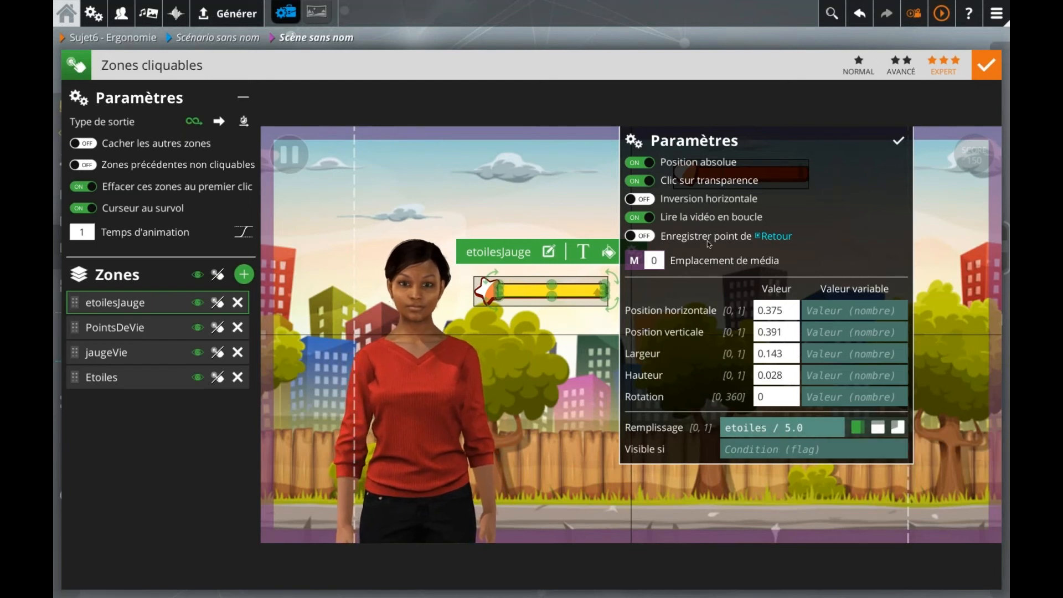
{"action": "left_click", "coordinate": [519, 260]}
{"action": "left_click", "coordinate": [471, 287]}
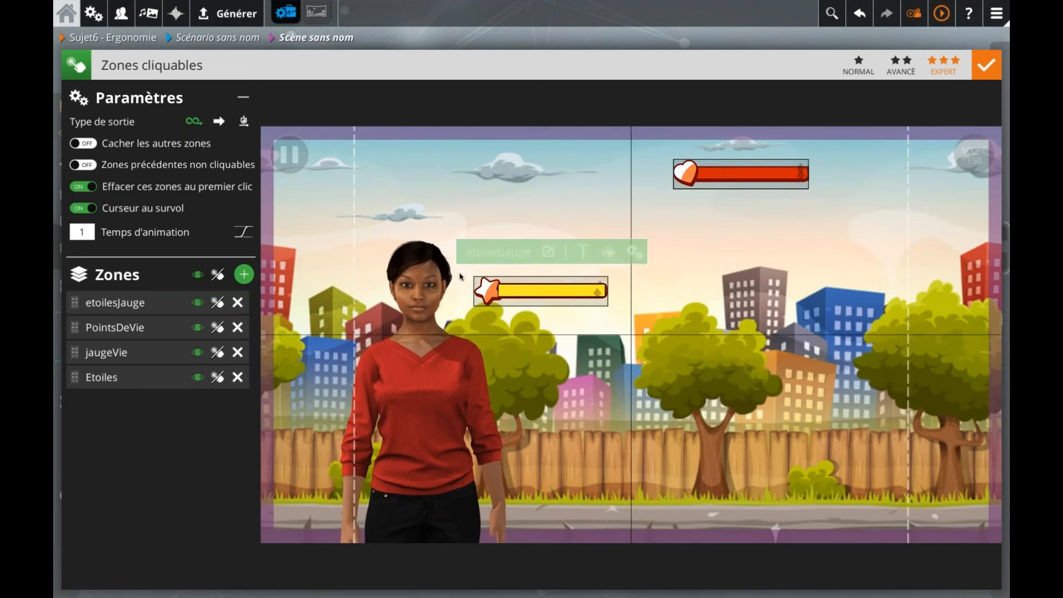
Move the etoilesJauge and Etoiles zones together to just above the life bar, and close the Zones cliquables editor
{"action": "left_click", "coordinate": [549, 291]}
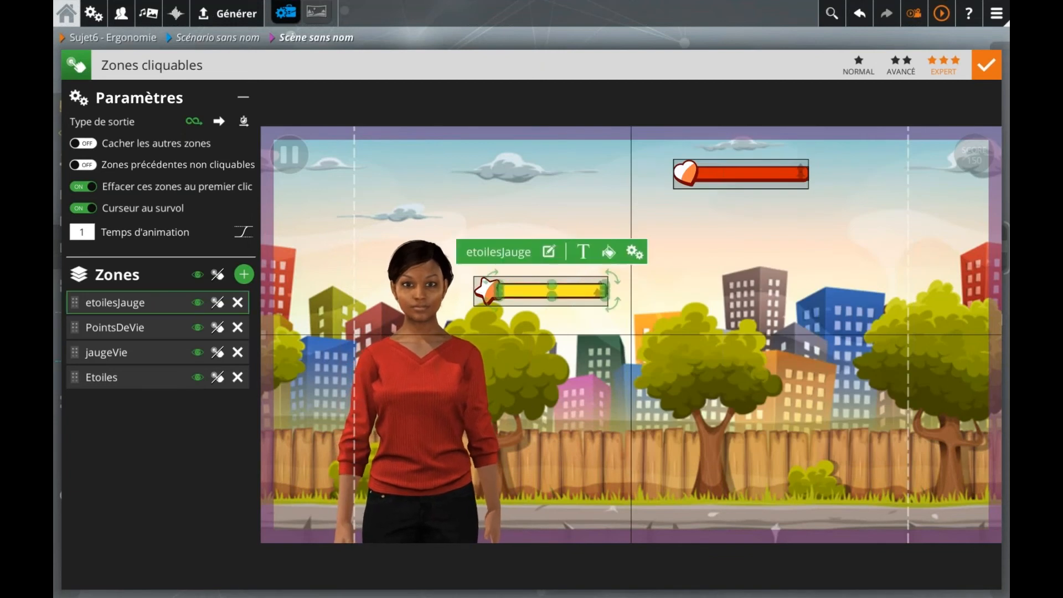
{"action": "left_click", "coordinate": [480, 286], "text": "ctrl"}
{"action": "left_click_drag", "start_coordinate": [570, 277], "coordinate": [711, 146]}
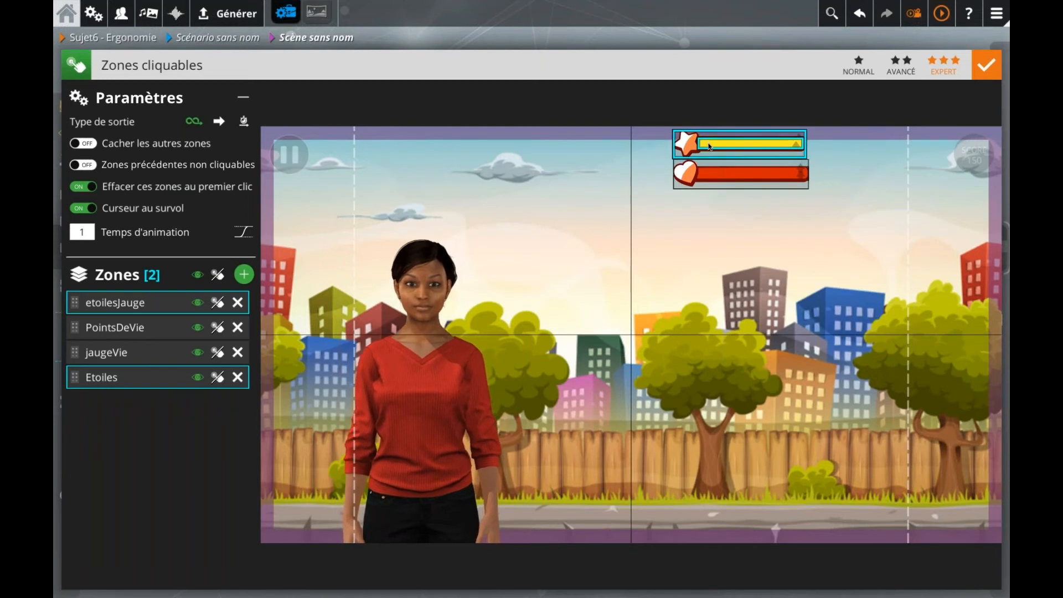
{"action": "left_click", "coordinate": [537, 259]}
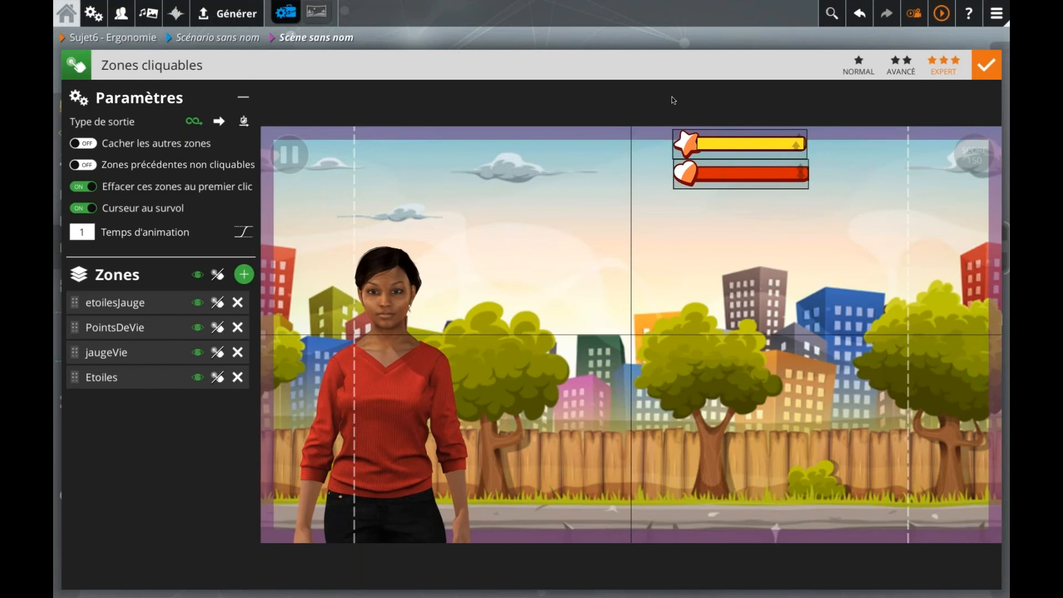
{"action": "left_click", "coordinate": [685, 46]}
Move the gauge Zones cliquables block and its Attendre block clear of the ecran Variables block, and place the two upper Relier blocks higher and wider apart
{"action": "left_click_drag", "start_coordinate": [636, 137], "coordinate": [368, 139]}
{"action": "left_click", "coordinate": [367, 145]}
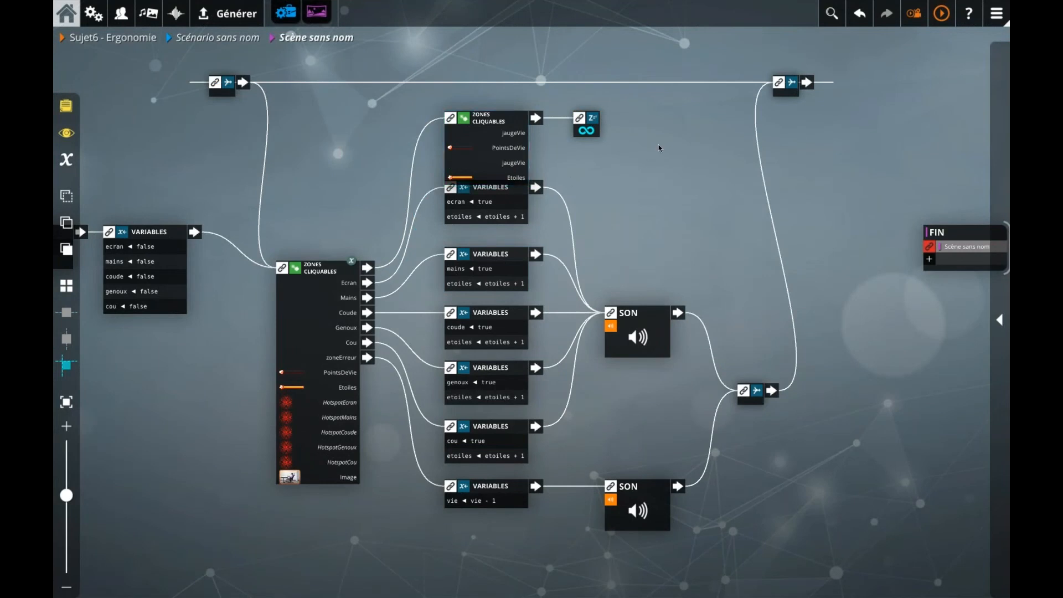
{"action": "left_click_drag", "start_coordinate": [629, 122], "coordinate": [504, 129]}
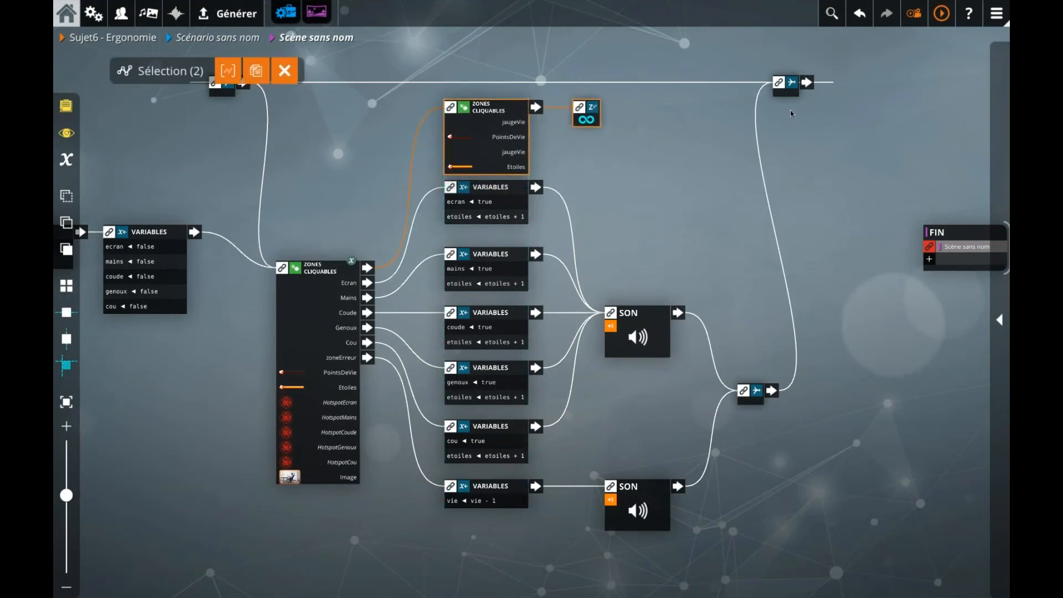
{"action": "left_click", "coordinate": [785, 129]}
{"action": "left_click_drag", "start_coordinate": [795, 93], "coordinate": [833, 61]}
{"action": "left_click_drag", "start_coordinate": [216, 101], "coordinate": [195, 75]}
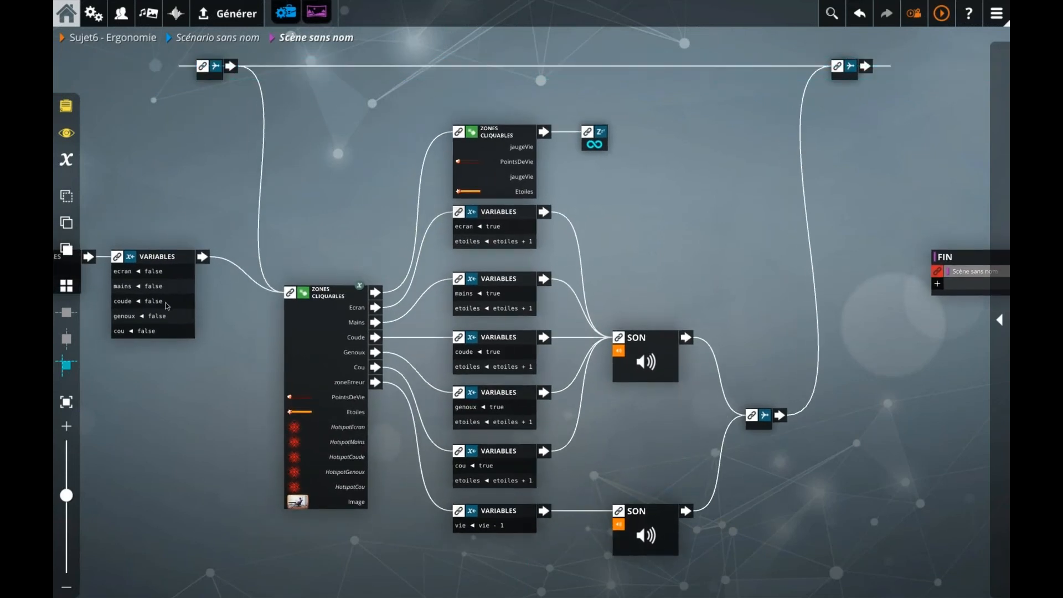
Preview the scene from the Variables block that sets vie and etoiles, test the elbow, knee, hand and screen zones, and stop the preview
{"action": "left_click", "coordinate": [167, 300]}
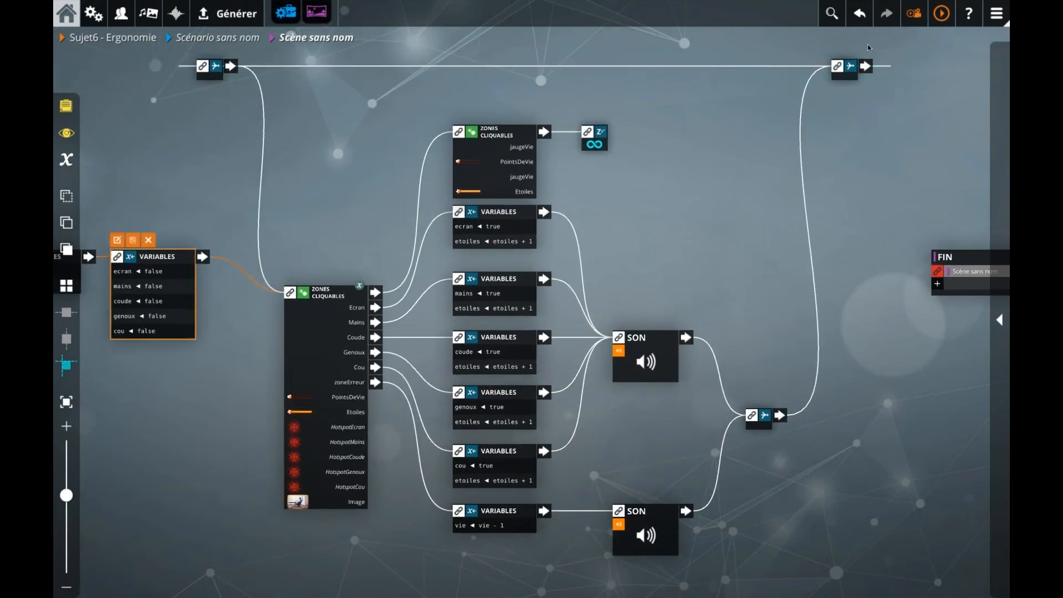
{"action": "left_click", "coordinate": [942, 14]}
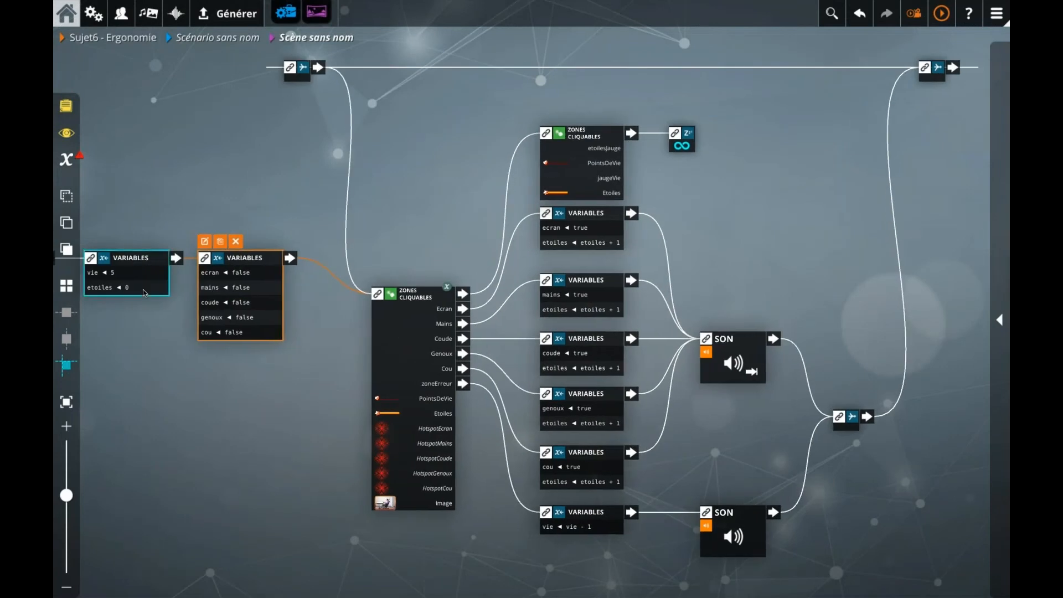
{"action": "left_click", "coordinate": [144, 293]}
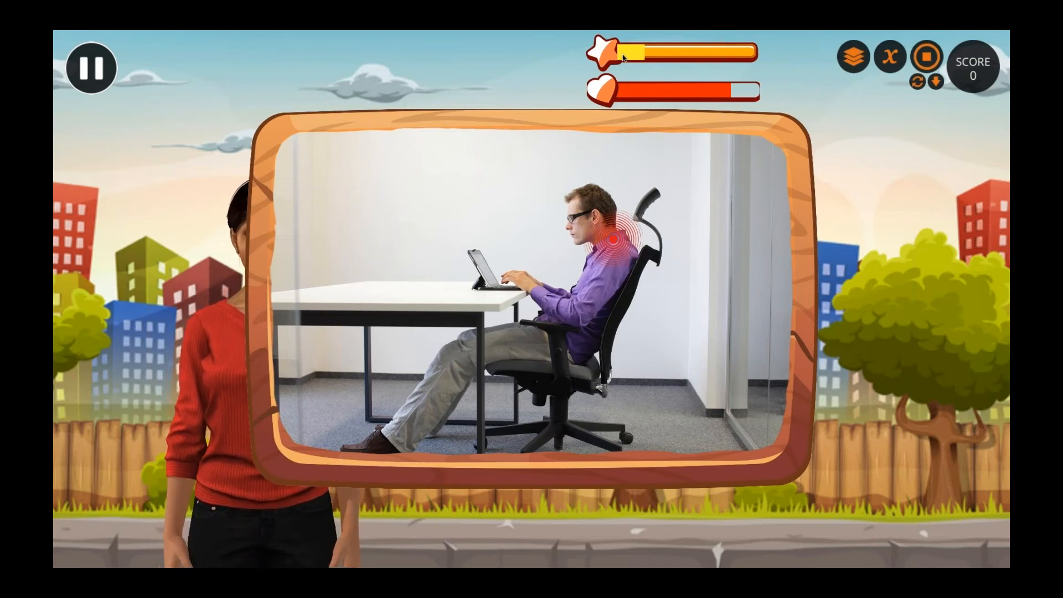
{"action": "left_click", "coordinate": [574, 329]}
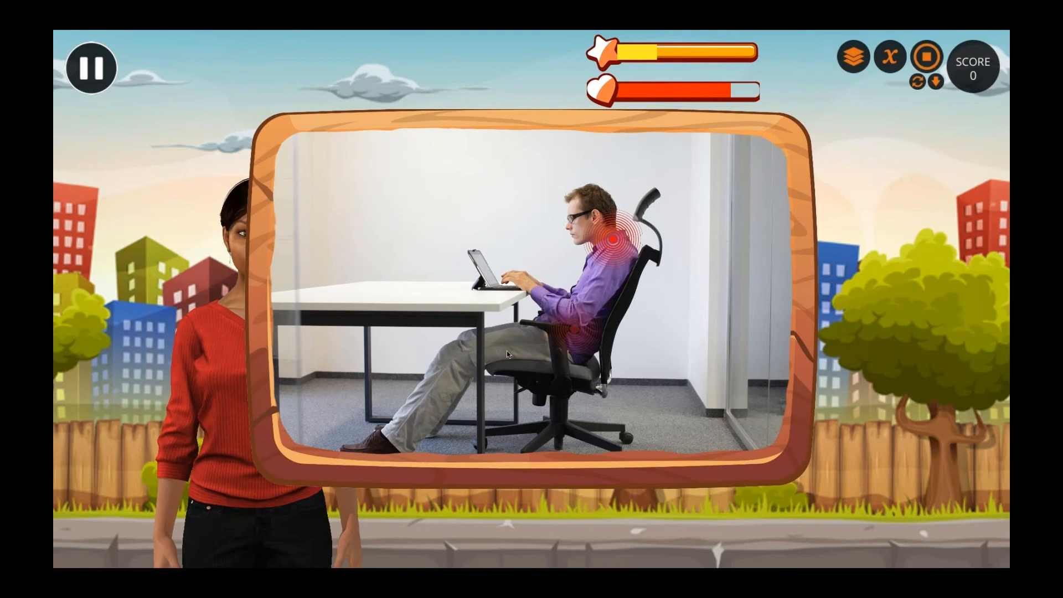
{"action": "left_click", "coordinate": [456, 361]}
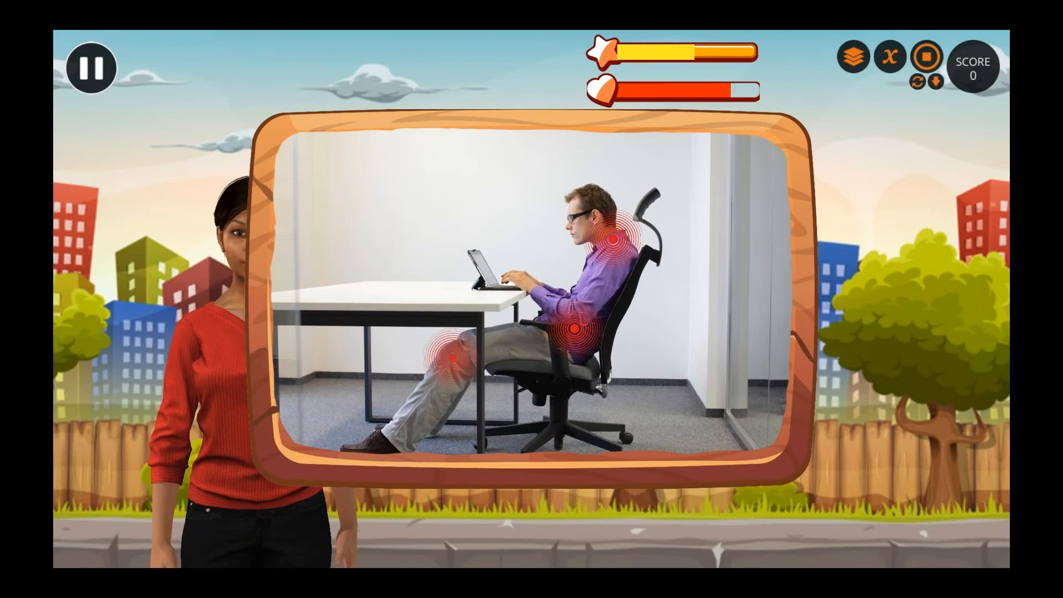
{"action": "left_click", "coordinate": [523, 281]}
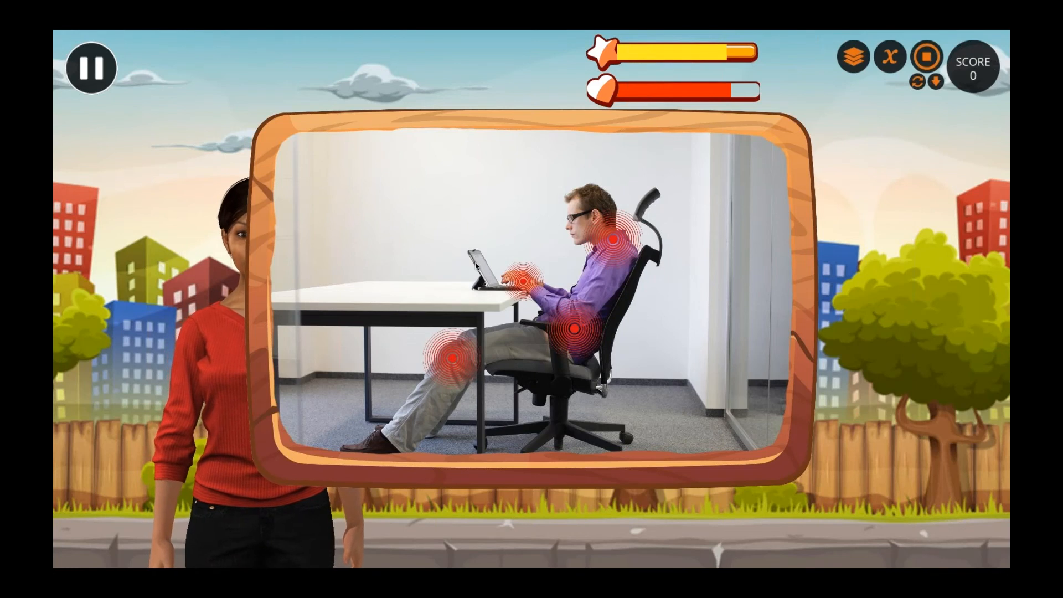
{"action": "left_click", "coordinate": [478, 268]}
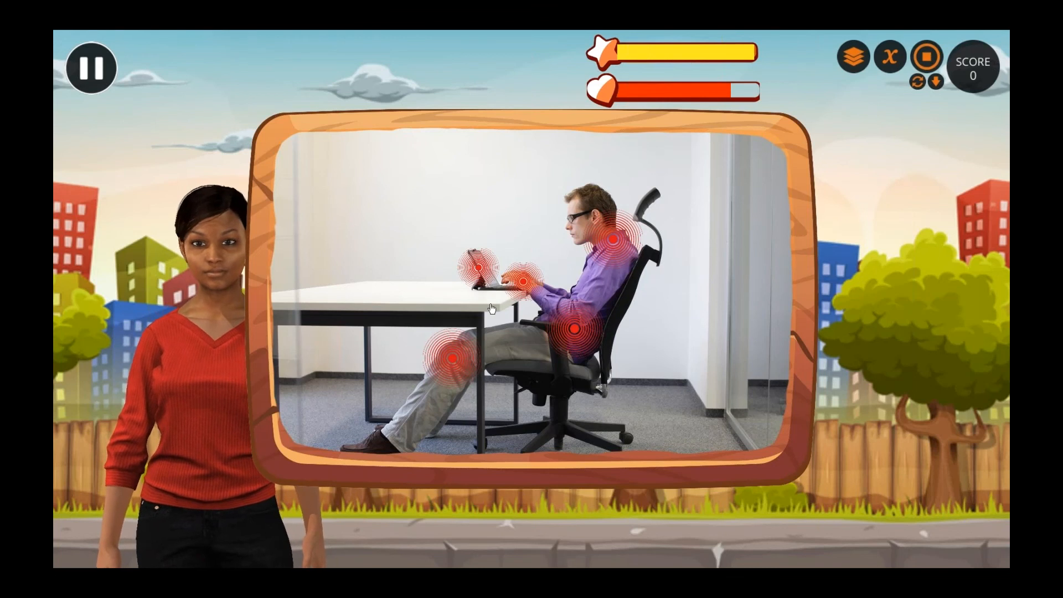
{"action": "left_click", "coordinate": [926, 58]}
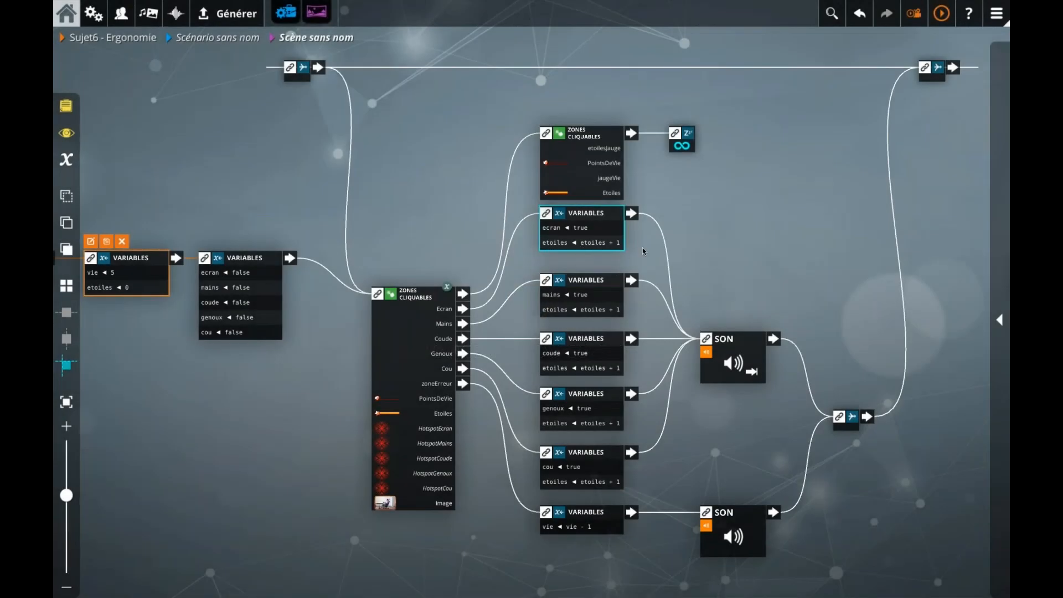
Review the whole scene graph, from the starting blocks through the clickable zones to the return loop
{"action": "left_click_drag", "start_coordinate": [705, 233], "coordinate": [677, 234]}
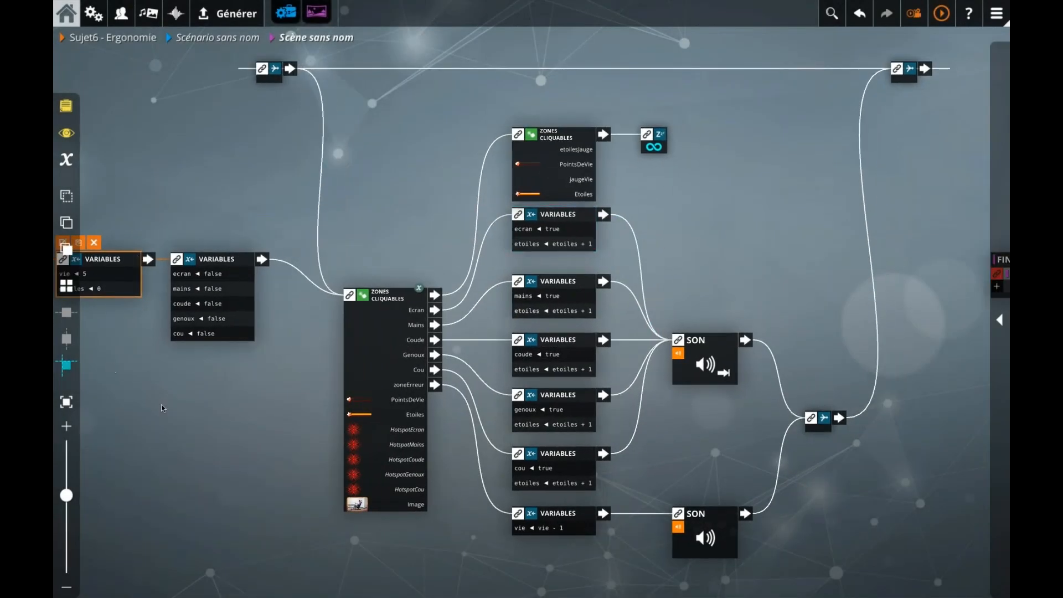
{"action": "scroll", "coordinate": [162, 406], "scroll_direction": "down", "scroll_amount": 5}
{"action": "left_click_drag", "start_coordinate": [139, 417], "coordinate": [276, 399]}
{"action": "left_click_drag", "start_coordinate": [191, 247], "coordinate": [485, 319]}
{"action": "left_click_drag", "start_coordinate": [479, 377], "coordinate": [372, 383]}
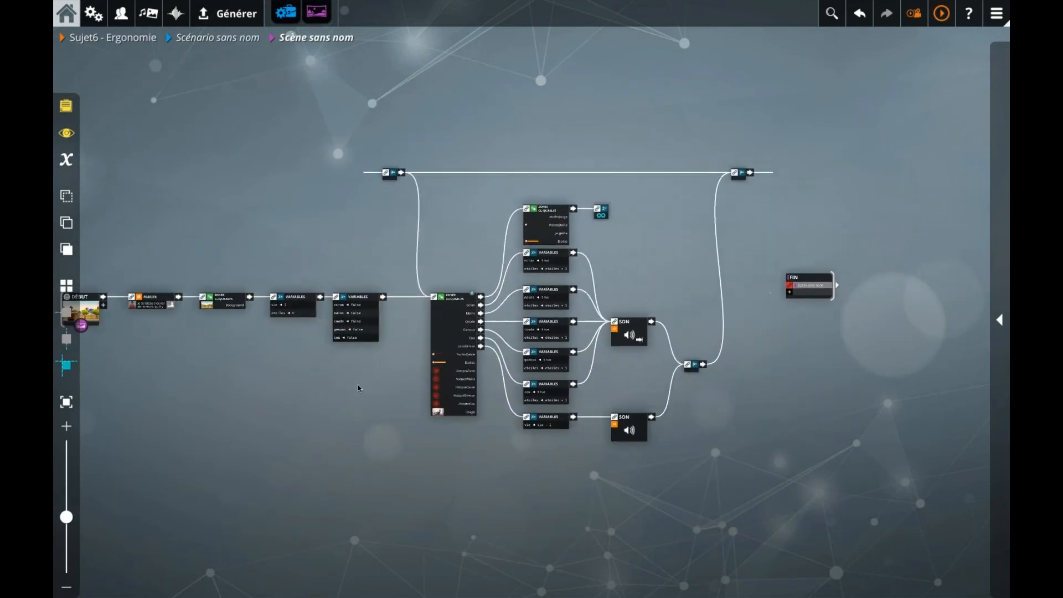
{"action": "left_click_drag", "start_coordinate": [378, 137], "coordinate": [659, 448]}
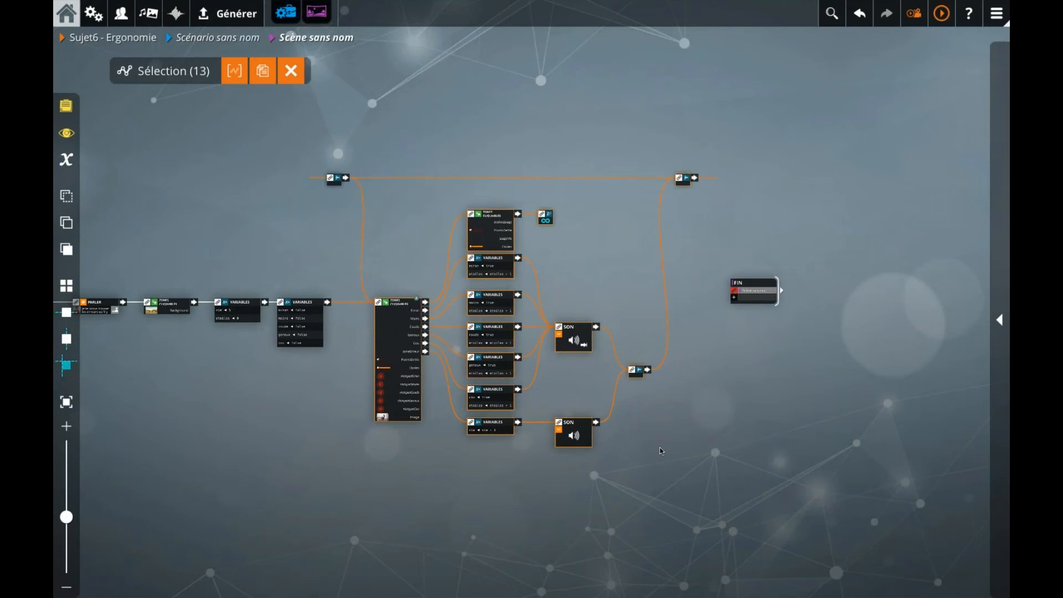
{"action": "left_click", "coordinate": [659, 431]}
{"action": "left_click_drag", "start_coordinate": [671, 418], "coordinate": [613, 430]}
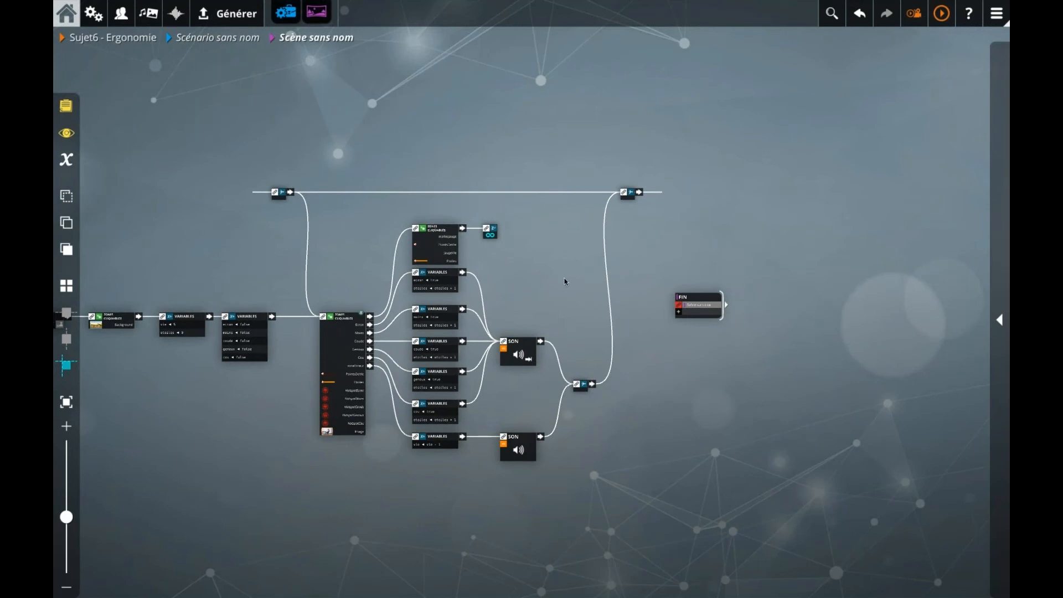
{"action": "left_click_drag", "start_coordinate": [264, 167], "coordinate": [640, 470]}
Move the Attendre block farther from the gauge Zones cliquables block, and insert a Conditions block on the link between them
{"action": "scroll", "coordinate": [670, 380], "scroll_direction": "up", "scroll_amount": 2}
{"action": "scroll", "coordinate": [670, 382], "scroll_direction": "up", "scroll_amount": 1}
{"action": "left_click", "coordinate": [720, 258]}
{"action": "left_click_drag", "start_coordinate": [726, 241], "coordinate": [573, 255]}
{"action": "left_click_drag", "start_coordinate": [506, 153], "coordinate": [664, 153]}
{"action": "left_click", "coordinate": [441, 169]}
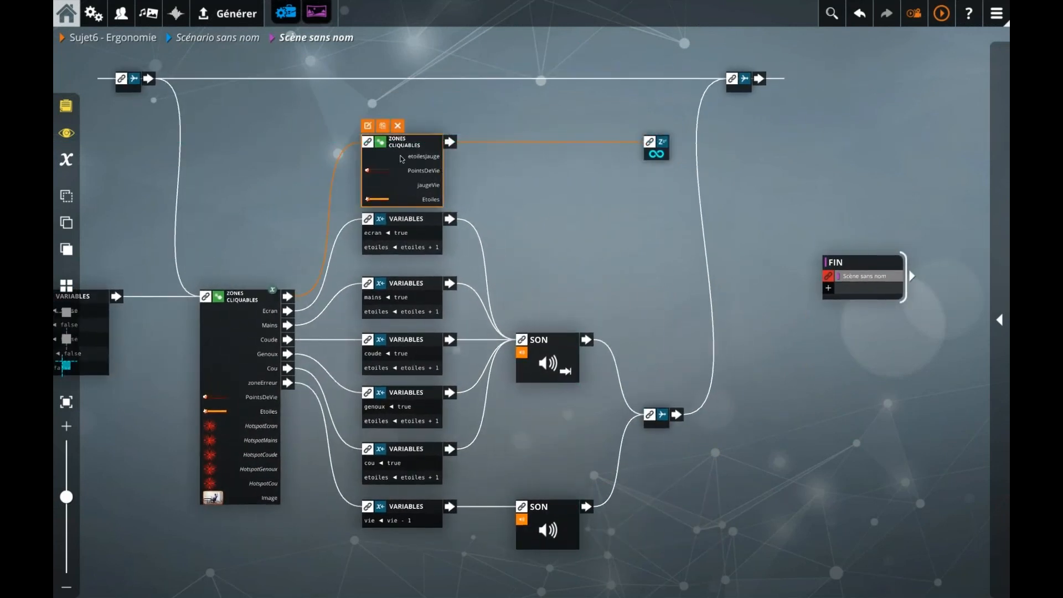
{"action": "left_click", "coordinate": [605, 179]}
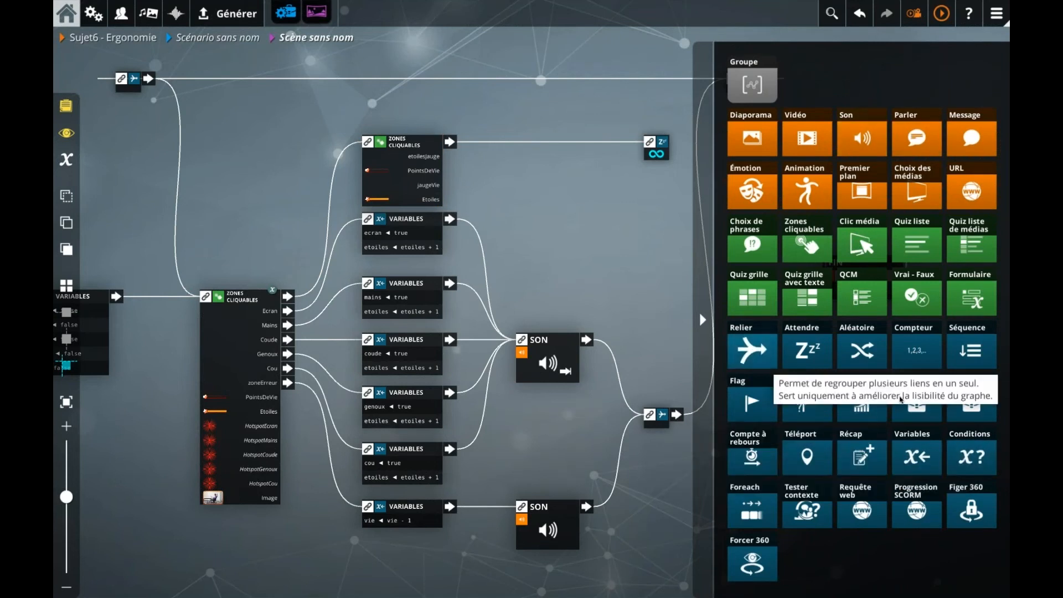
{"action": "left_click_drag", "start_coordinate": [966, 456], "coordinate": [526, 221]}
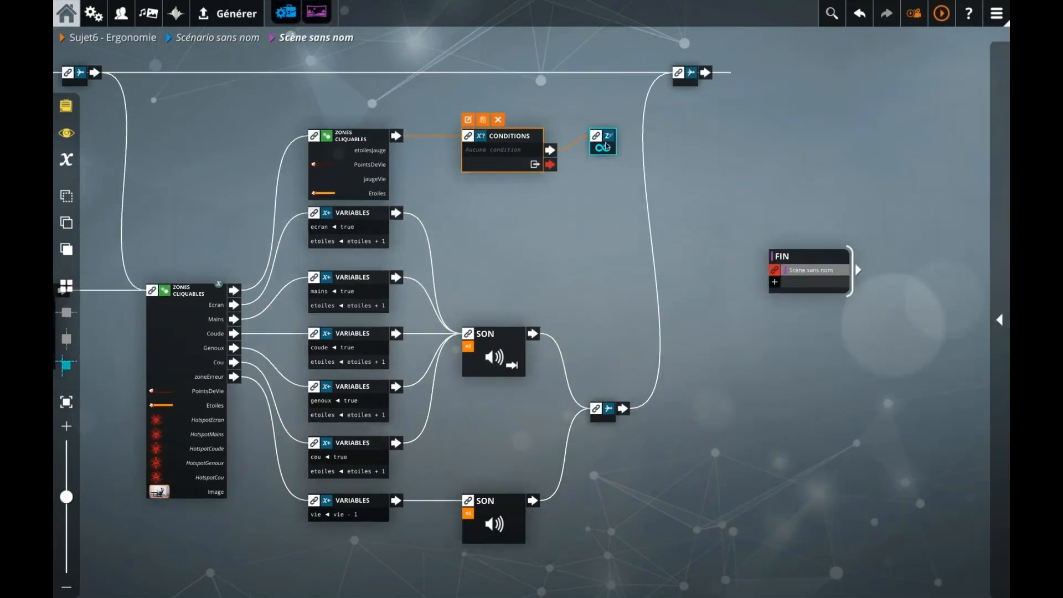
Move the Attendre block up and away, and add the conditions etoiles == 5 and vie == 5 to the Conditions block
{"action": "left_click_drag", "start_coordinate": [609, 143], "coordinate": [629, 116]}
{"action": "double_click", "coordinate": [512, 163]}
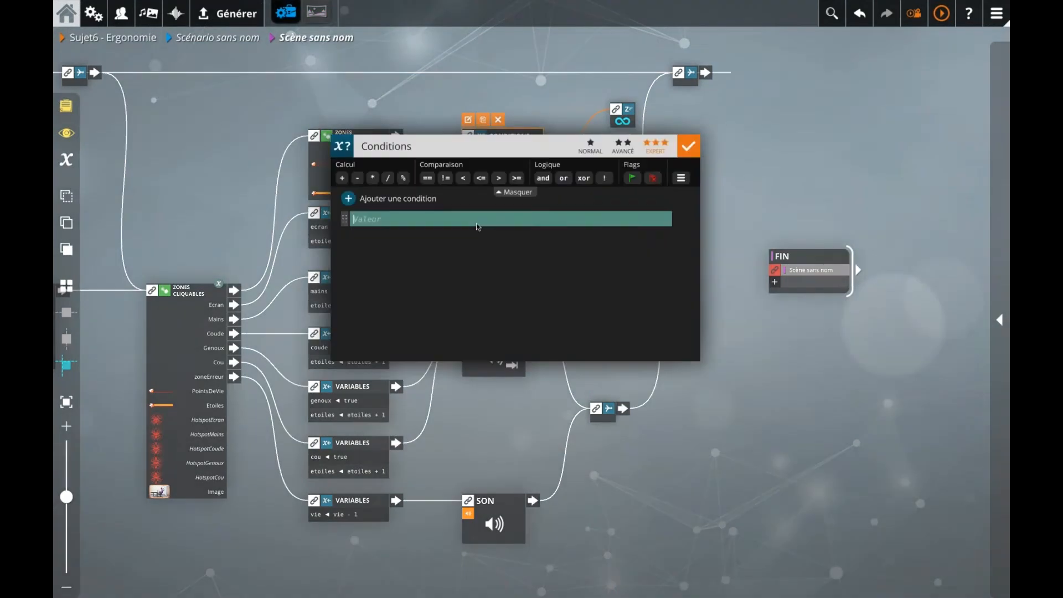
{"action": "type", "text": "eoi"}
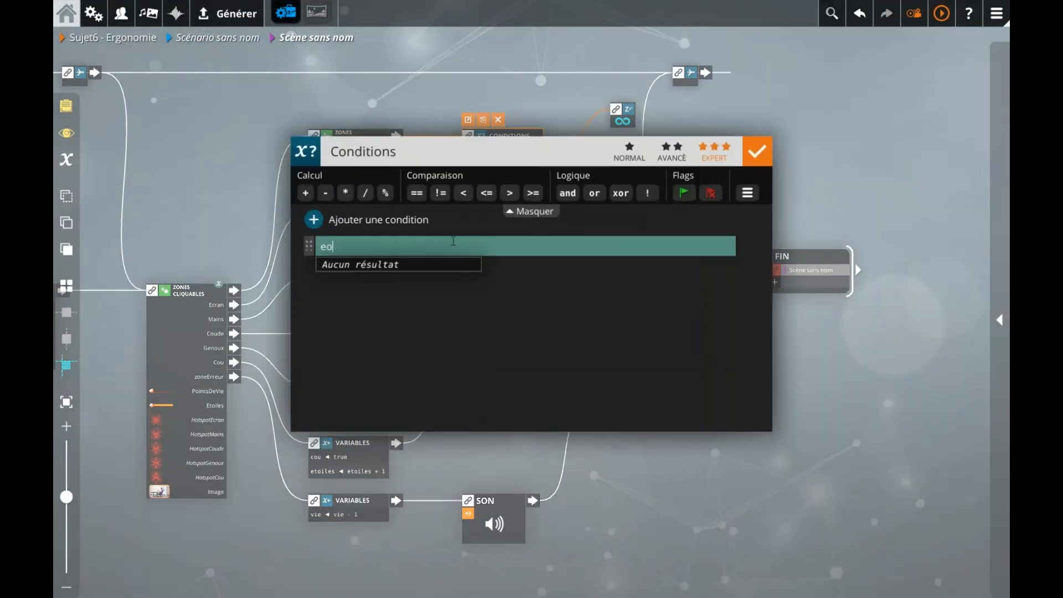
{"action": "key", "text": "BackSpace"}
{"action": "key", "text": "BackSpace"}
{"action": "key", "text": "BackSpace"}
{"action": "type", "text": "et"}
{"action": "key", "text": "Return"}
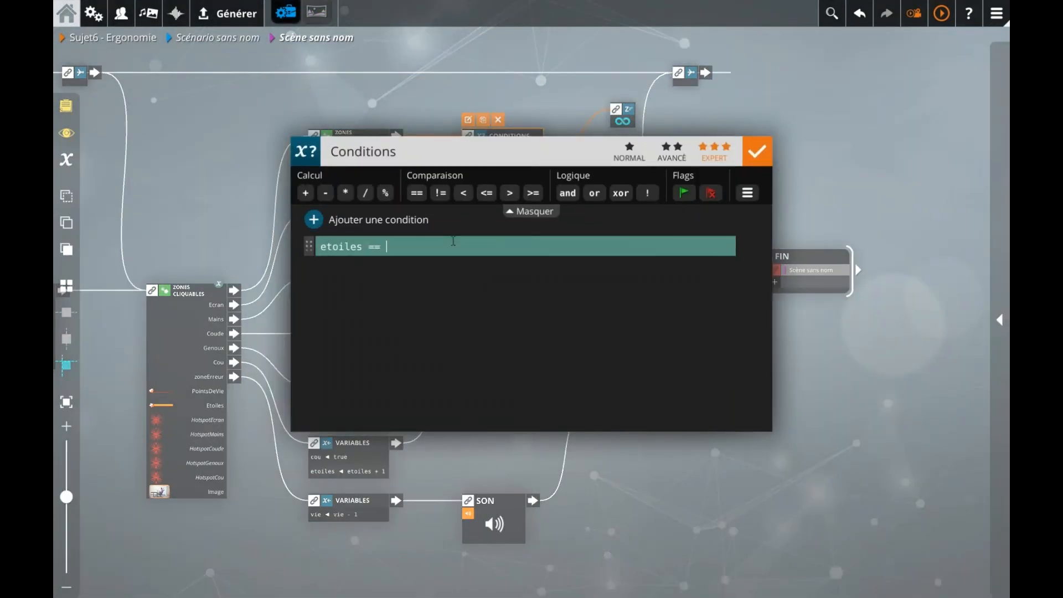
{"action": "type", "text": "== 5"}
{"action": "left_click", "coordinate": [314, 221]}
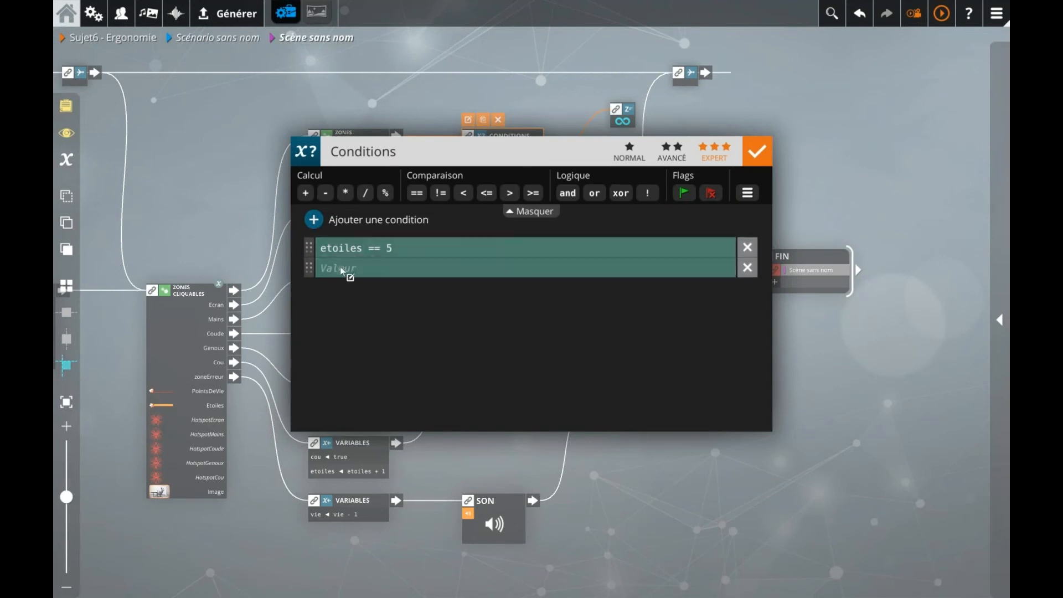
{"action": "type", "text": "vie == 5"}
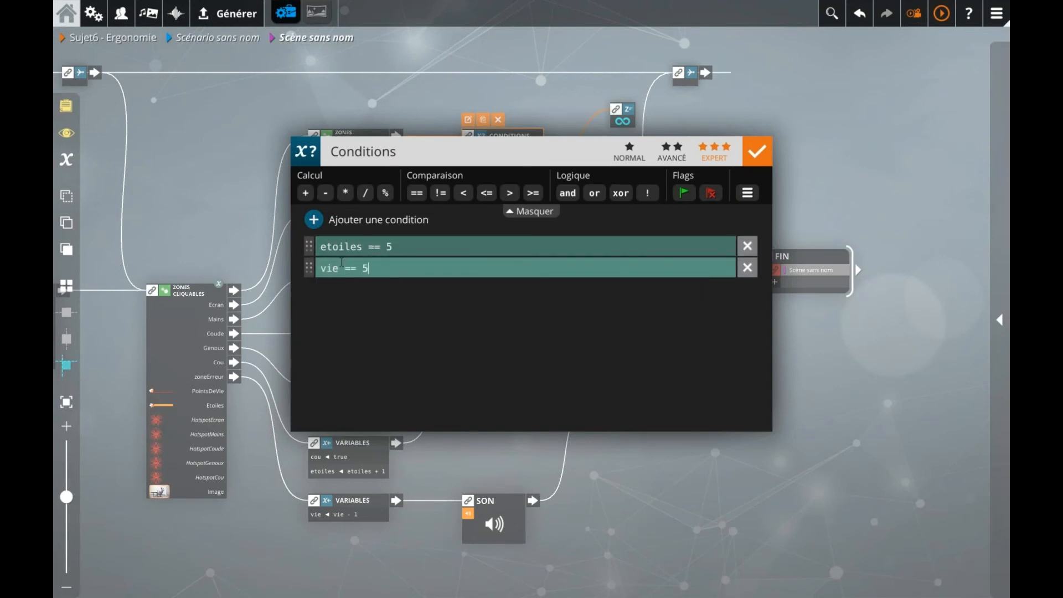
{"action": "left_click", "coordinate": [757, 151]}
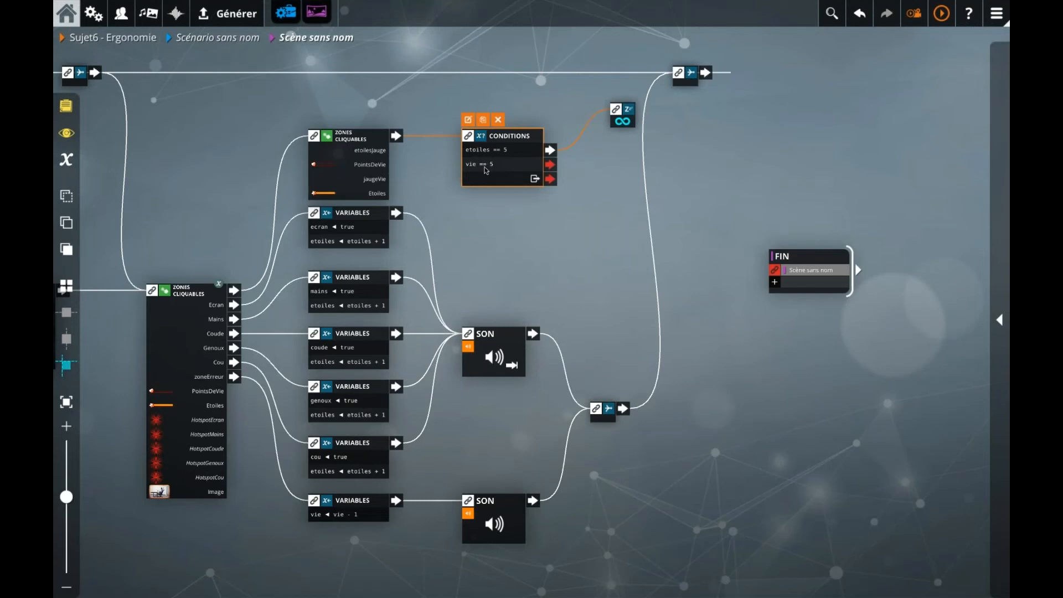
Check the output type set for the main Zones cliquables block that contains the error zones
{"action": "left_click", "coordinate": [382, 151]}
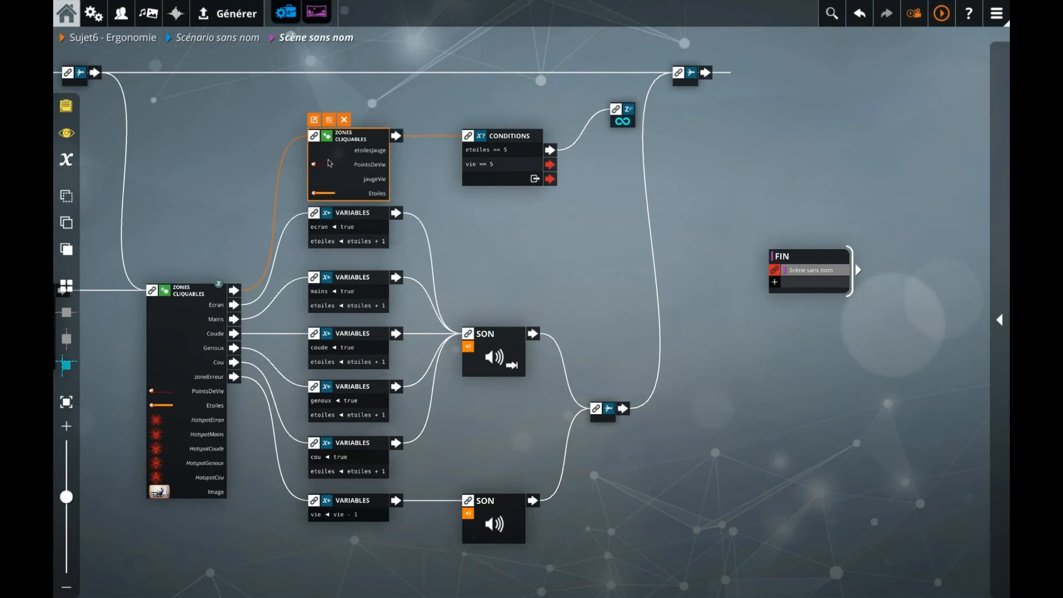
{"action": "double_click", "coordinate": [355, 162]}
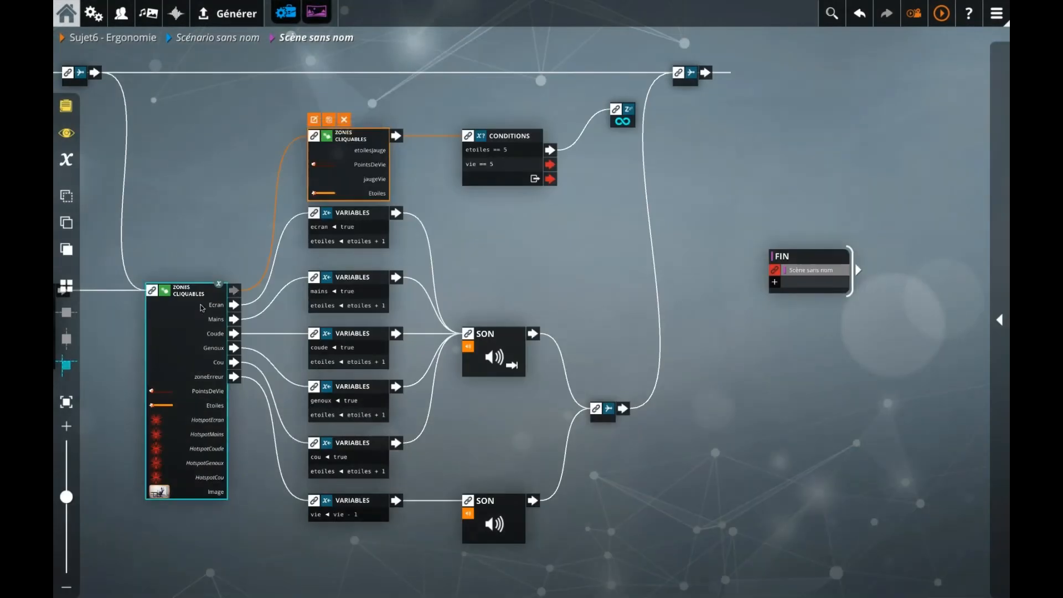
{"action": "double_click", "coordinate": [206, 294]}
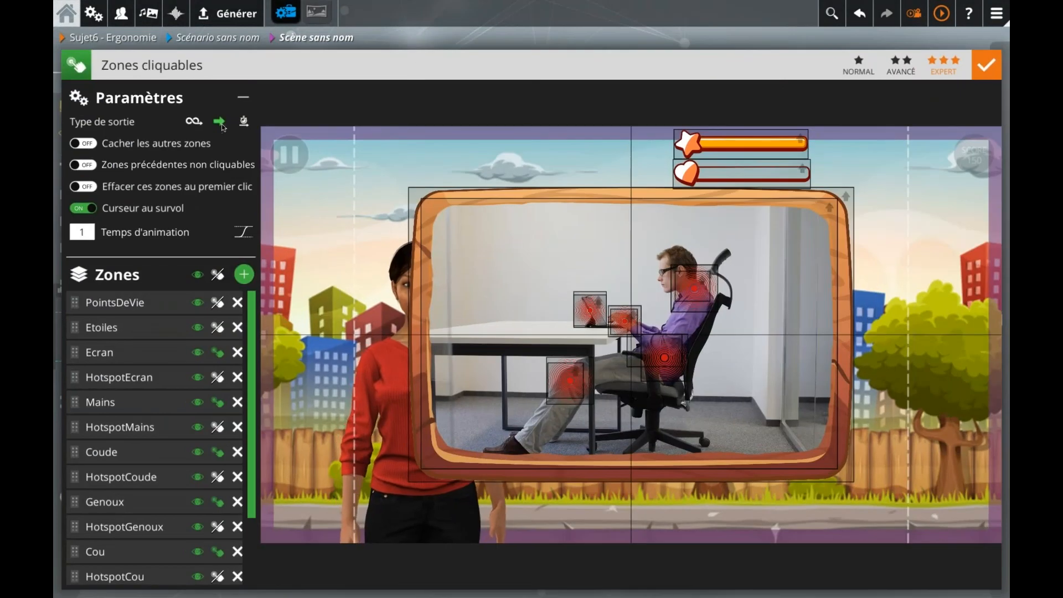
{"action": "left_click", "coordinate": [483, 38]}
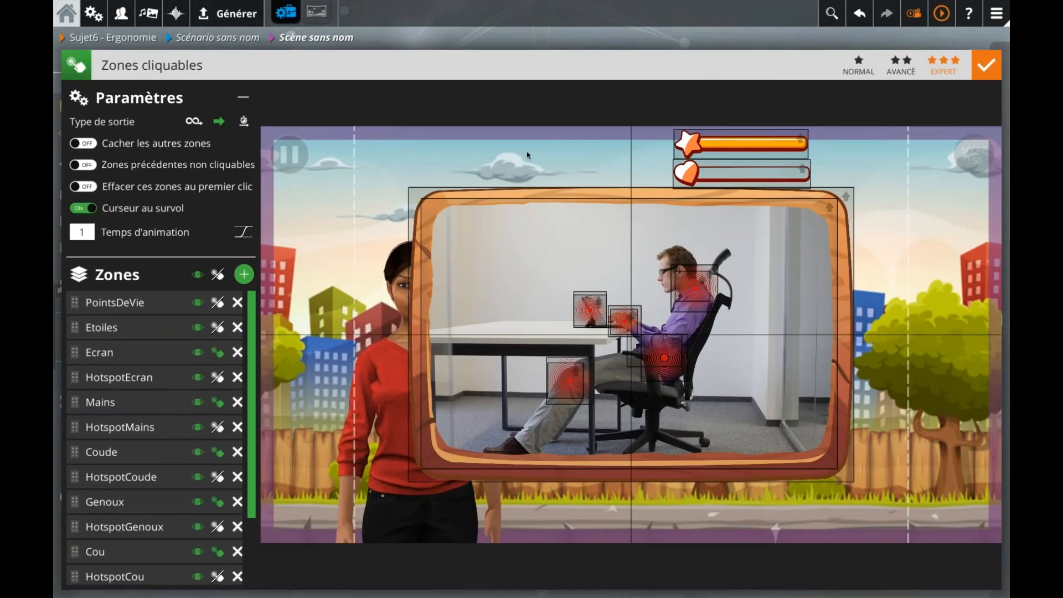
{"action": "left_click", "coordinate": [515, 207]}
Unlink Attendre from the etoiles == 5 output, move it below the Conditions block, and link the default output to it
{"action": "left_click_drag", "start_coordinate": [567, 150], "coordinate": [457, 148]}
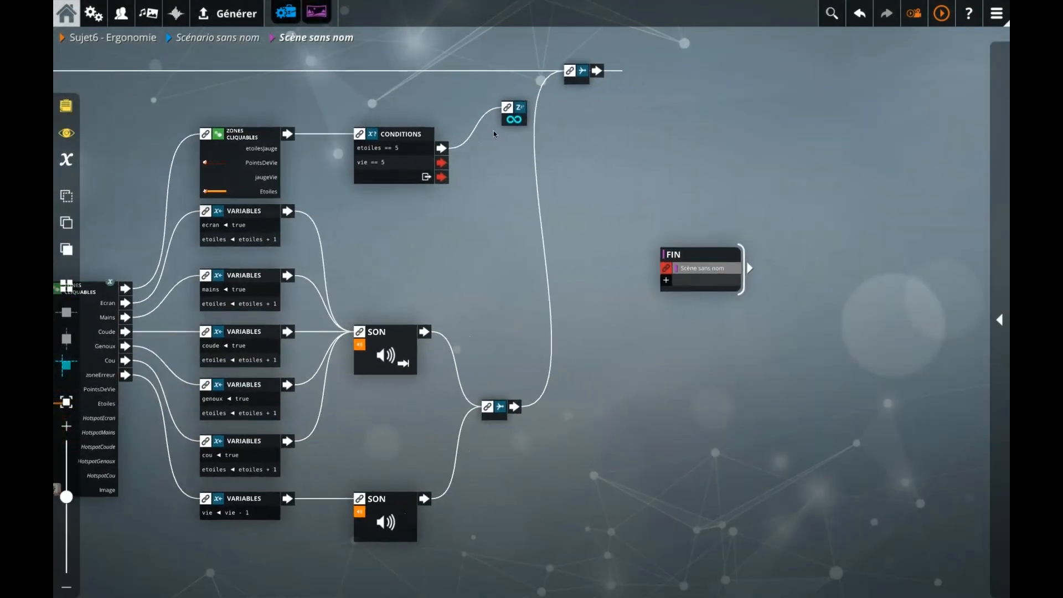
{"action": "left_click", "coordinate": [467, 139]}
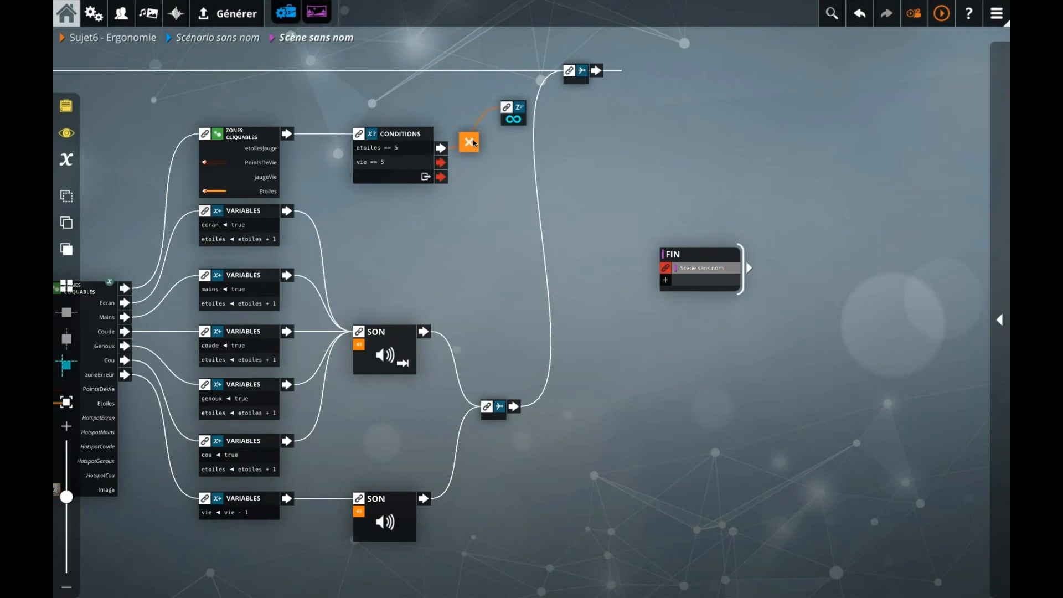
{"action": "left_click_drag", "start_coordinate": [514, 117], "coordinate": [504, 208]}
{"action": "left_click_drag", "start_coordinate": [442, 178], "coordinate": [488, 180]}
{"action": "left_click_drag", "start_coordinate": [494, 187], "coordinate": [518, 216]}
Insert a Zones cliquables block before Attendre, adjust its after-animation output trigger, and enable Zones précédentes non cliquables
{"action": "left_click", "coordinate": [1000, 320]}
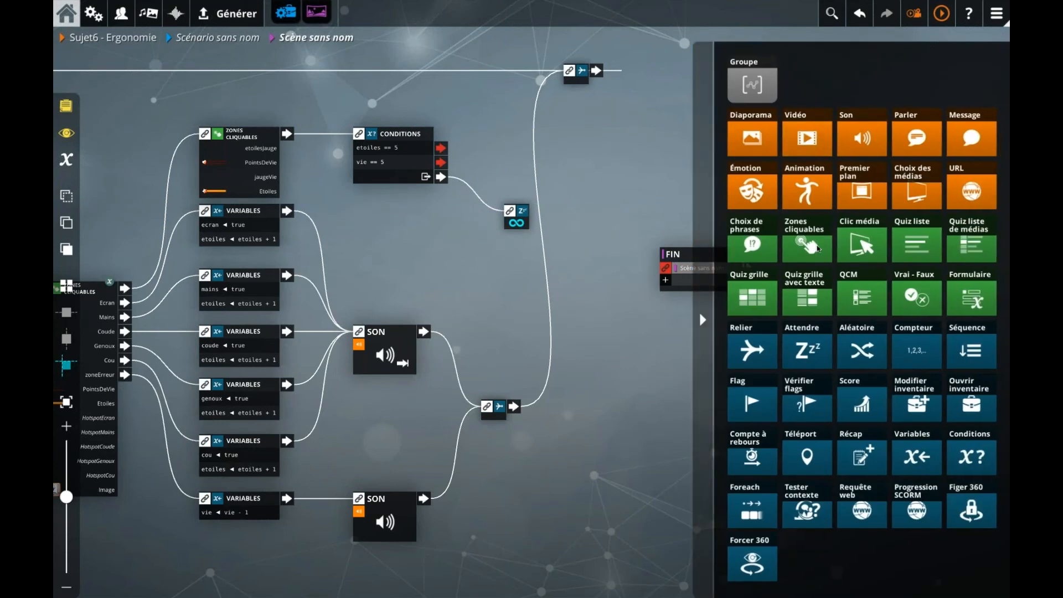
{"action": "left_click_drag", "start_coordinate": [807, 246], "coordinate": [501, 238]}
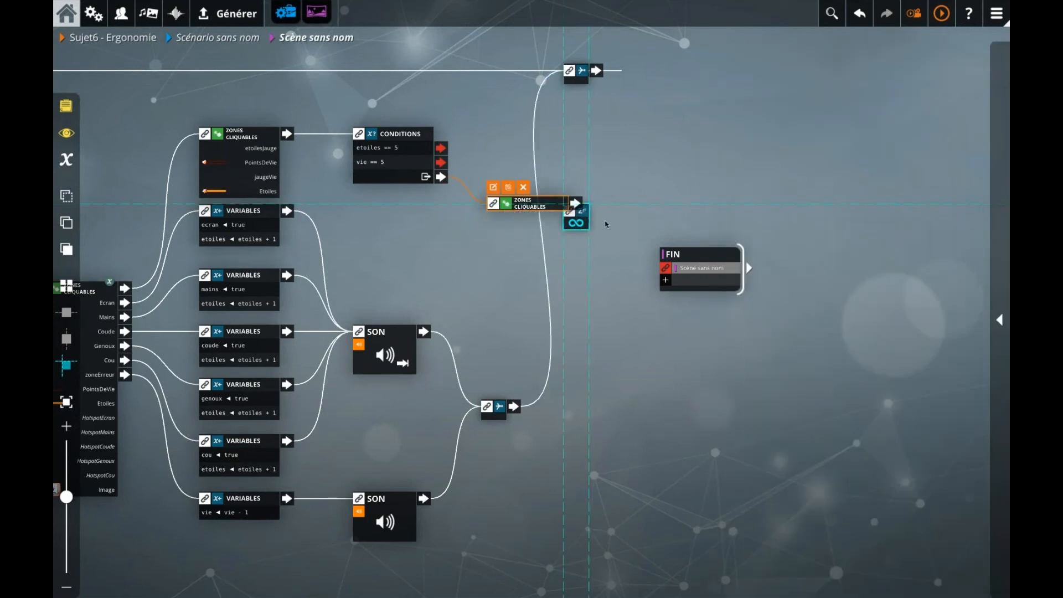
{"action": "double_click", "coordinate": [524, 208]}
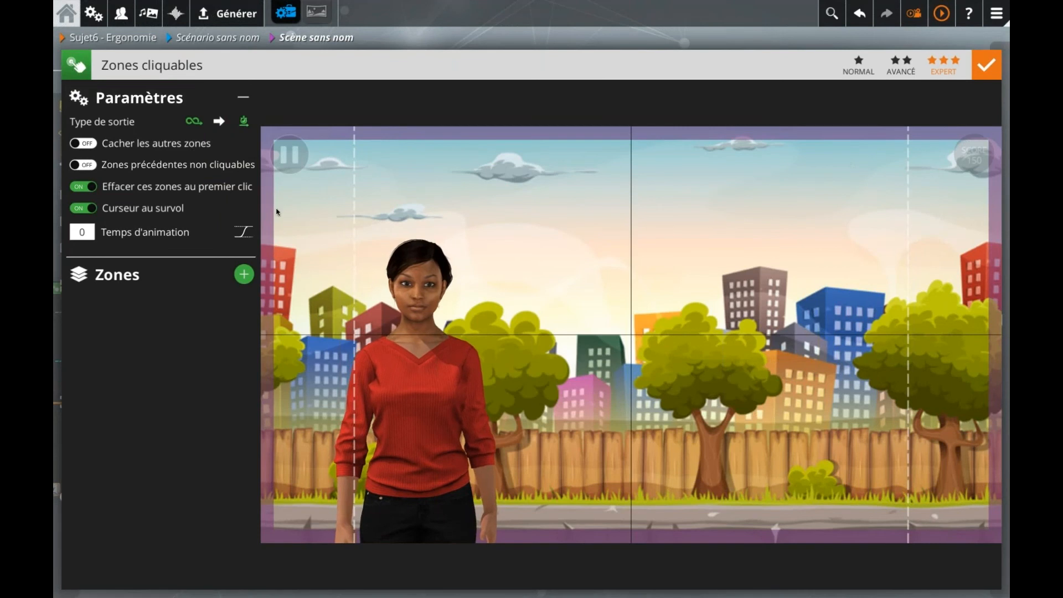
{"action": "left_click", "coordinate": [244, 121]}
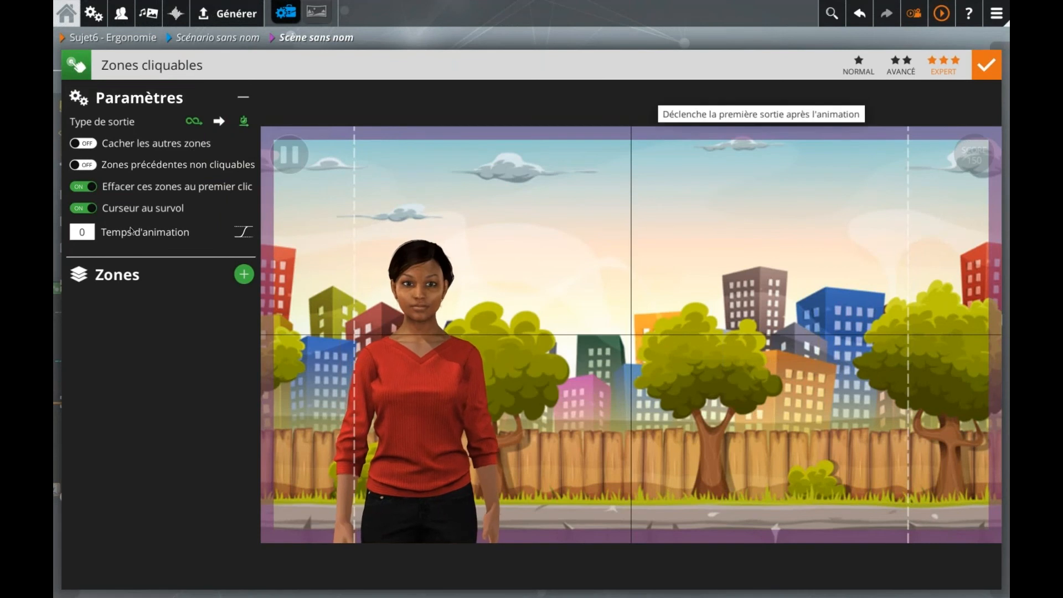
{"action": "left_click", "coordinate": [83, 165]}
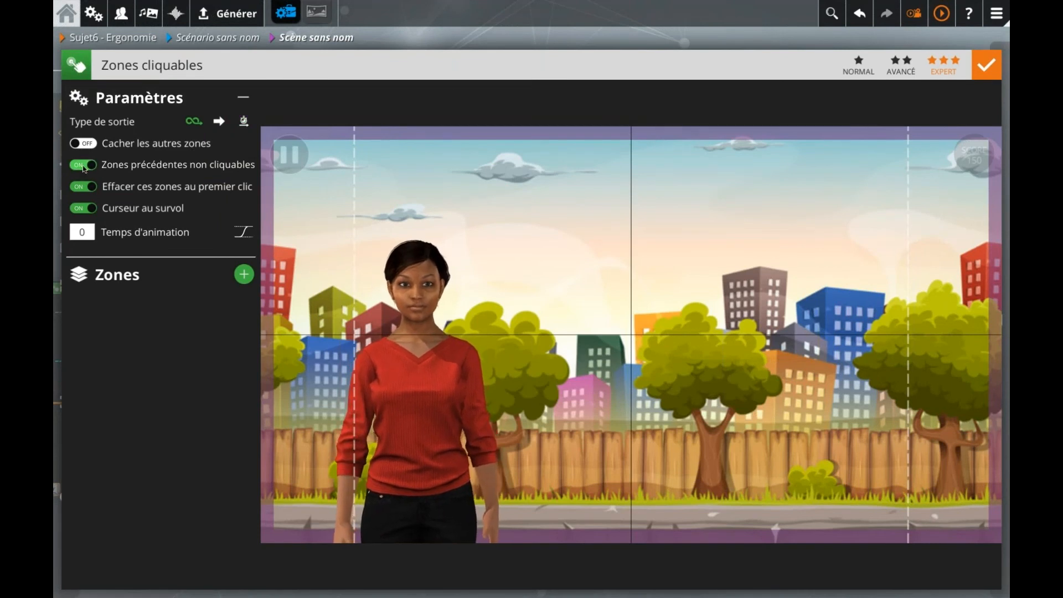
{"action": "left_click", "coordinate": [503, 40]}
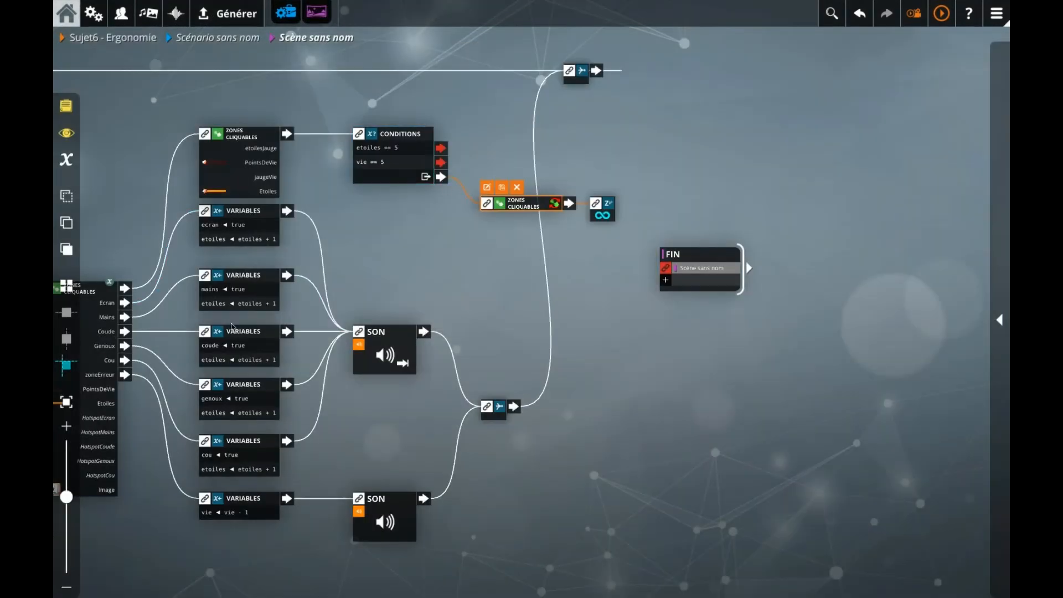
{"action": "left_click", "coordinate": [505, 189]}
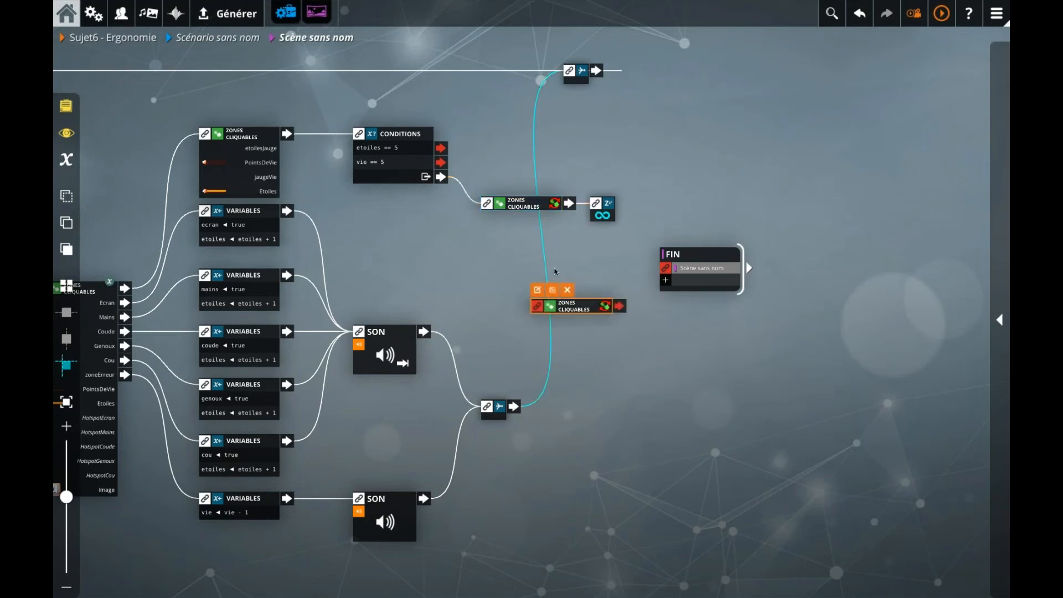
{"action": "left_click_drag", "start_coordinate": [576, 303], "coordinate": [474, 169]}
{"action": "left_click", "coordinate": [516, 147]}
{"action": "left_click_drag", "start_coordinate": [570, 206], "coordinate": [573, 230]}
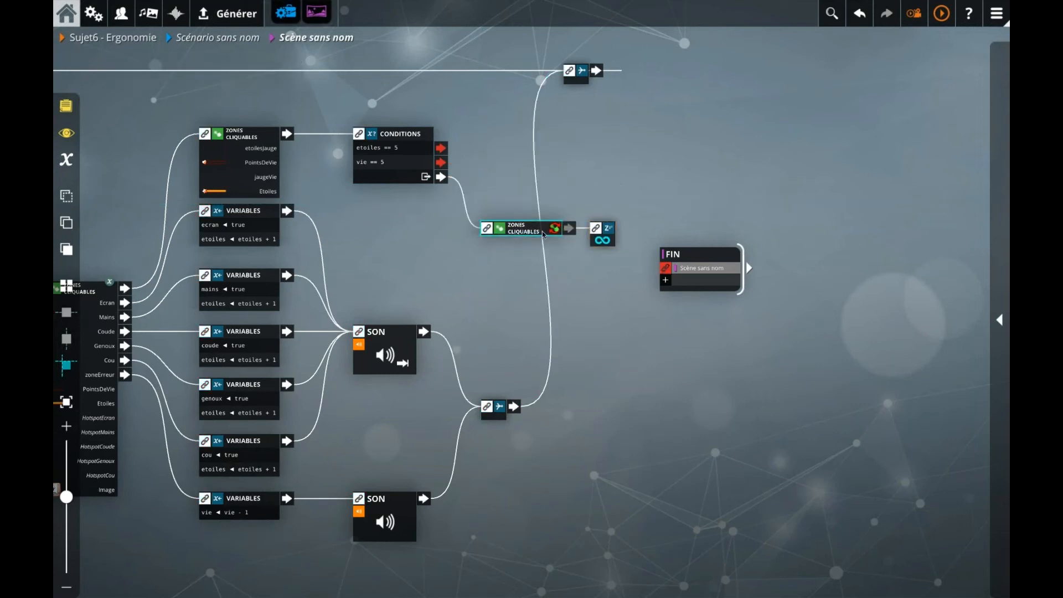
Rearrange the Conditions outputs so each condition leads to its own Zones cliquables block and the default output leads to Attendre
{"action": "left_click", "coordinate": [583, 228]}
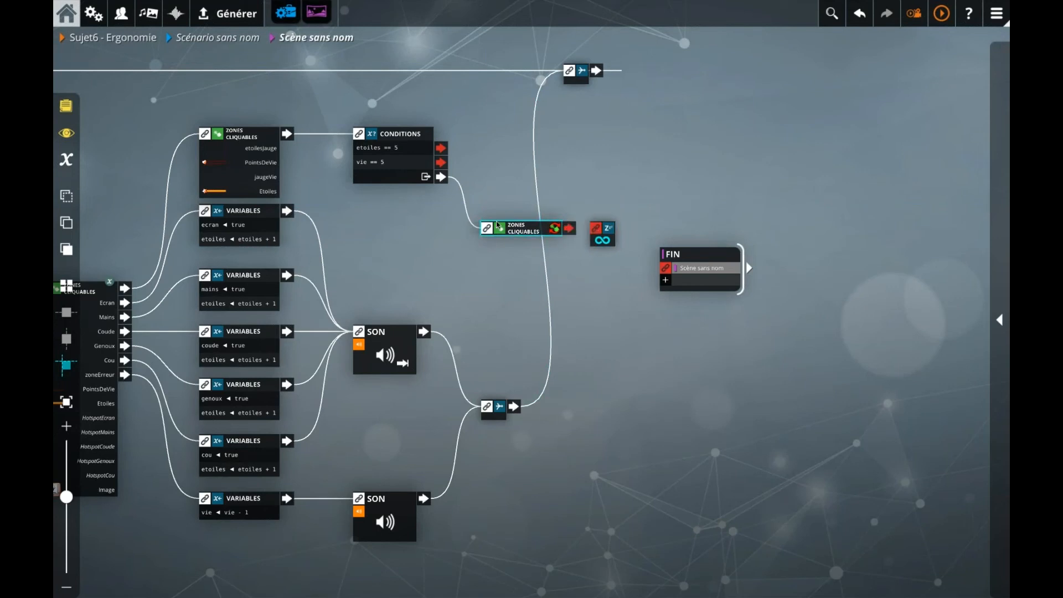
{"action": "left_click", "coordinate": [468, 216]}
{"action": "left_click_drag", "start_coordinate": [524, 228], "coordinate": [523, 176]}
{"action": "left_click_drag", "start_coordinate": [443, 178], "coordinate": [583, 233]}
Change the second condition of the Conditions block to vie == 0
{"action": "double_click", "coordinate": [370, 165]}
{"action": "left_click", "coordinate": [372, 269]}
{"action": "left_click", "coordinate": [370, 270]}
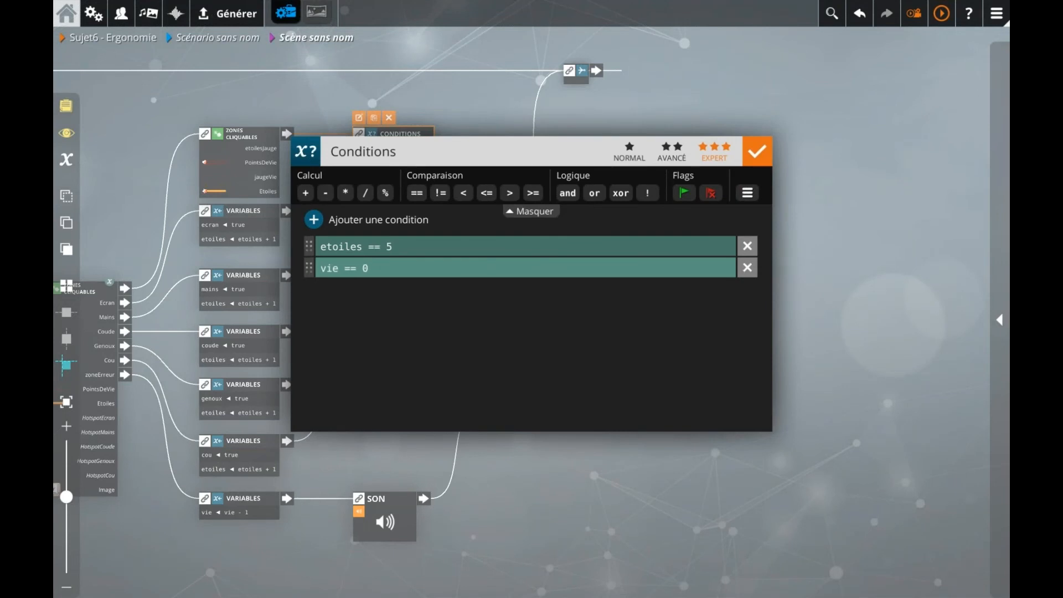
{"action": "left_click", "coordinate": [511, 126]}
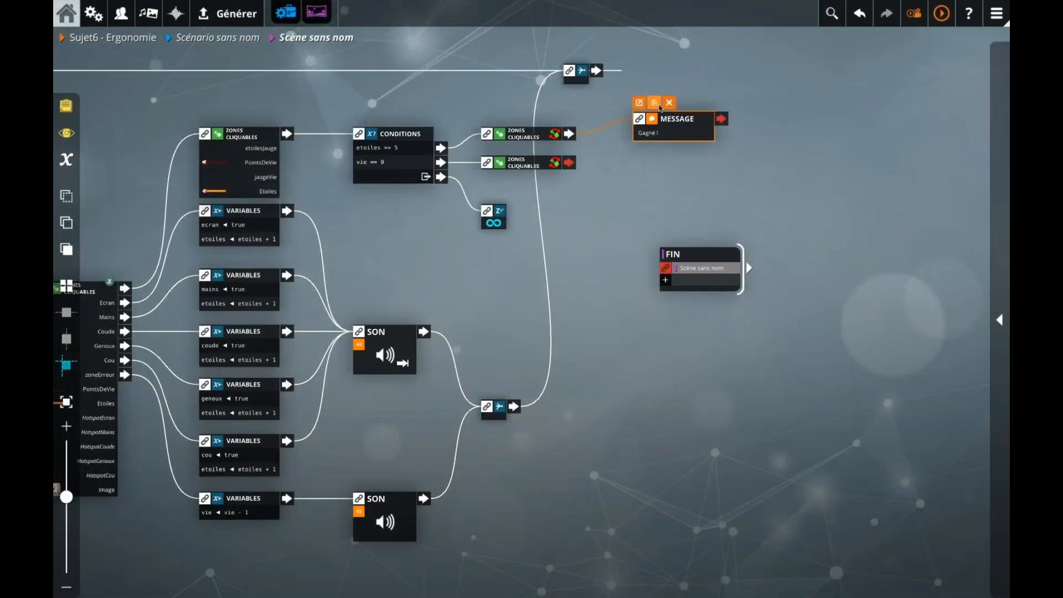
Duplicate the Gagné ! Message block, place the copy beneath it, and link the vie == 0 branch's Zones cliquables block to it
{"action": "key", "text": "ctrl+v"}
{"action": "left_click_drag", "start_coordinate": [571, 312], "coordinate": [675, 176]}
{"action": "left_click_drag", "start_coordinate": [569, 163], "coordinate": [665, 190]}
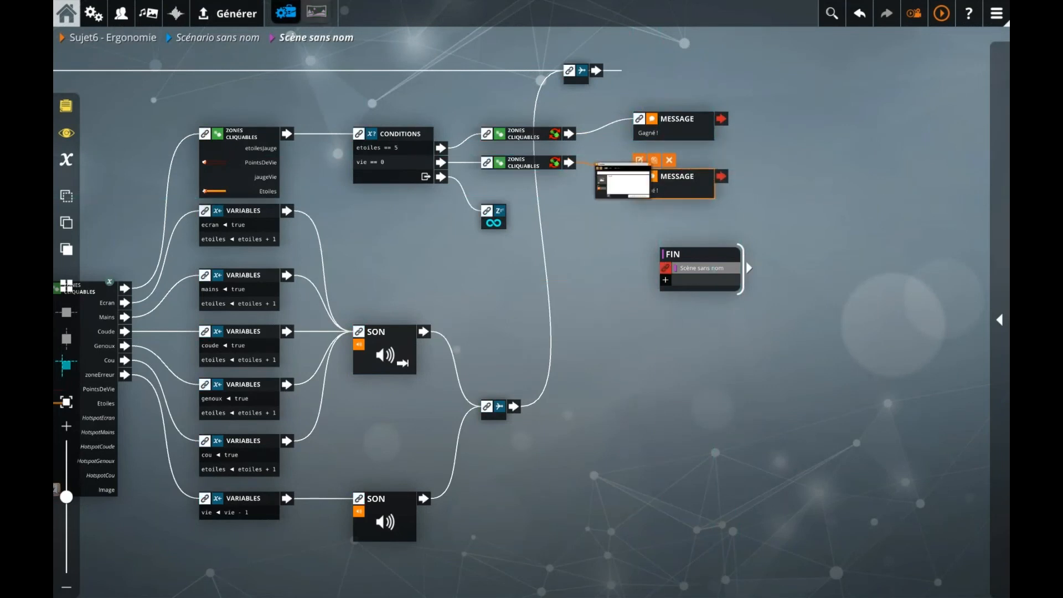
Set the copied message's text to "Perdu !" and its validation button text to "Recommencer"
{"action": "double_click", "coordinate": [654, 194]}
{"action": "type", "text": "Perdu !"}
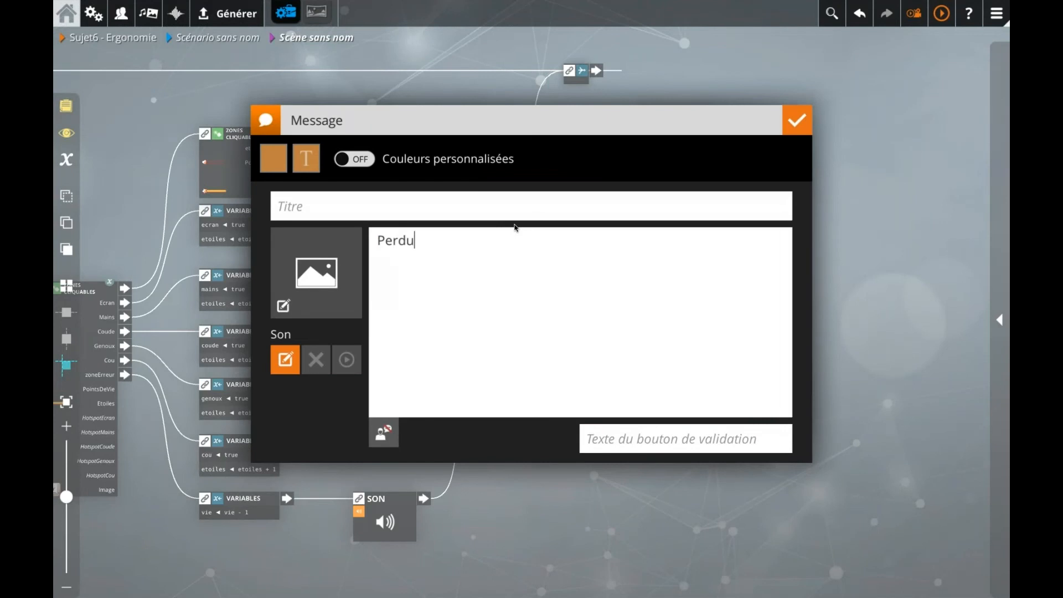
{"action": "left_click", "coordinate": [607, 431]}
{"action": "type", "text": "Re"}
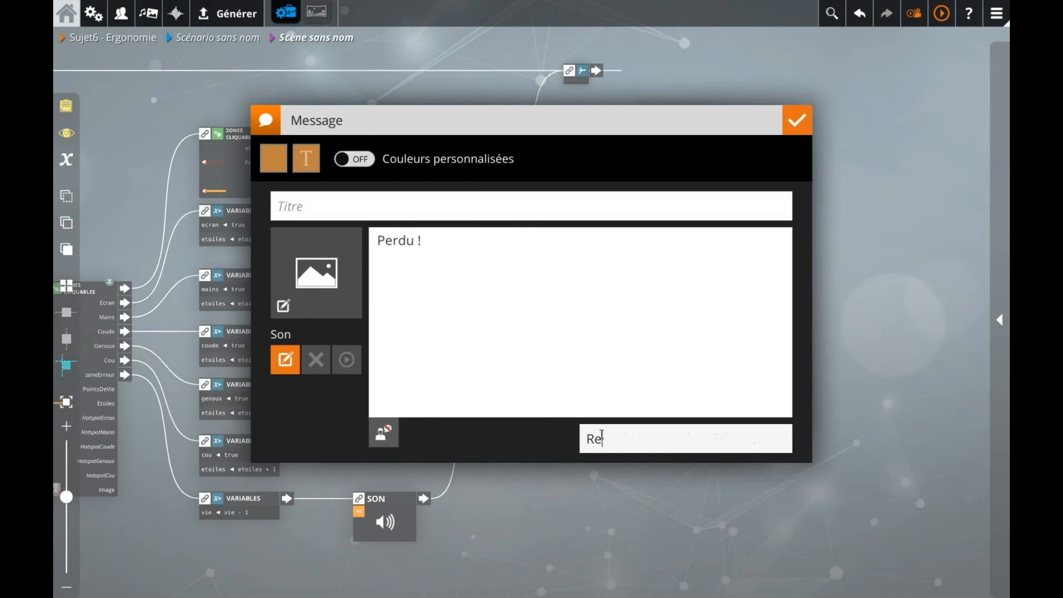
{"action": "type", "text": "commencer"}
{"action": "left_click", "coordinate": [655, 77]}
{"action": "left_click", "coordinate": [603, 213]}
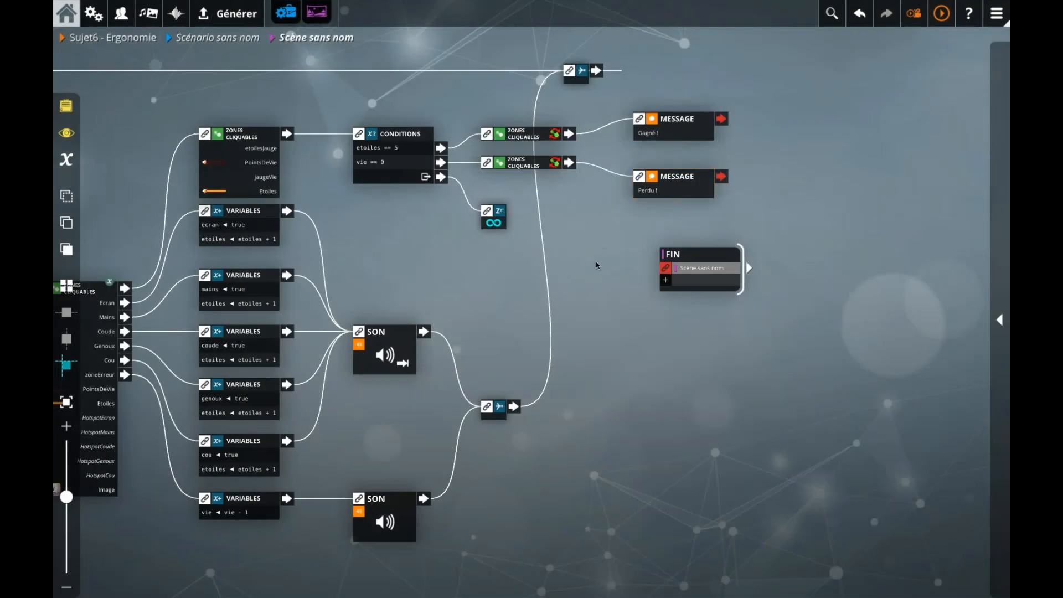
Move the FIN block farther away from the two Message blocks
{"action": "left_click_drag", "start_coordinate": [671, 275], "coordinate": [736, 296]}
{"action": "left_click", "coordinate": [692, 190]}
{"action": "left_click_drag", "start_coordinate": [651, 289], "coordinate": [559, 261]}
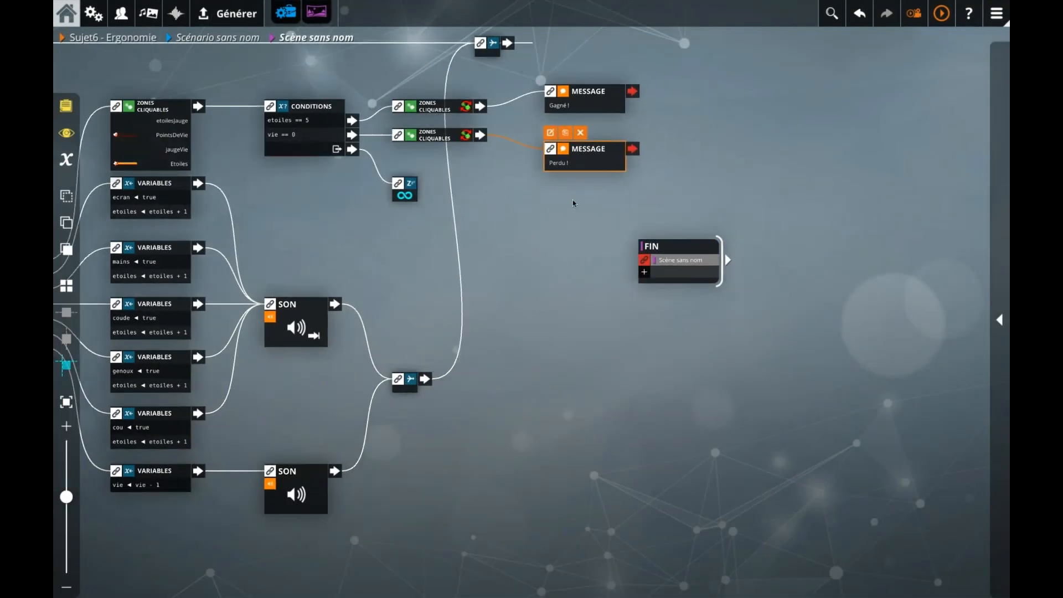
{"action": "left_click_drag", "start_coordinate": [670, 267], "coordinate": [727, 267]}
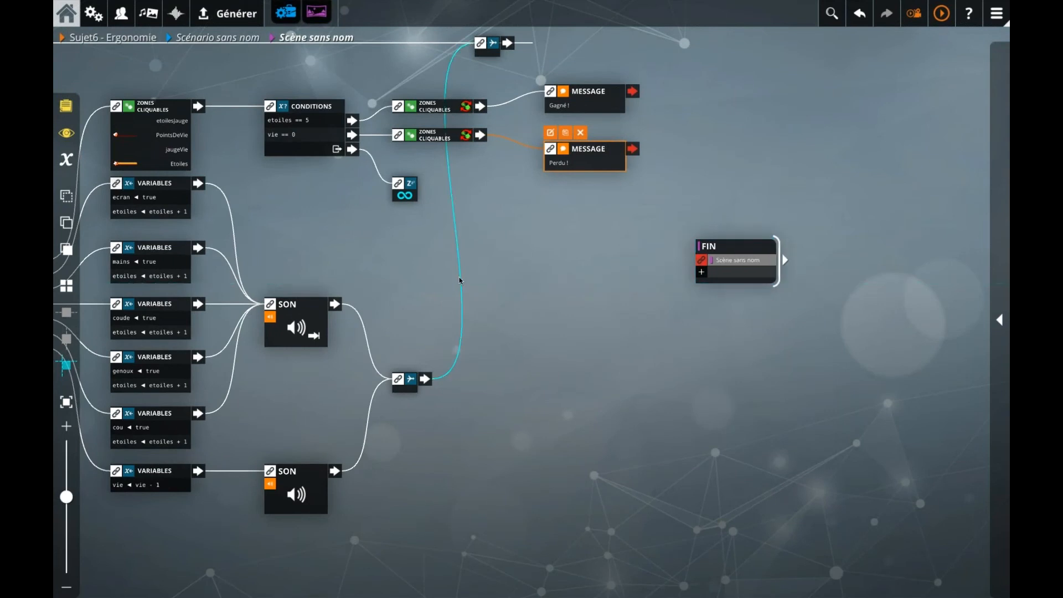
Move the two upper Relier blocks of the return loop higher above the conditions branch
{"action": "scroll", "coordinate": [460, 277], "scroll_direction": "down", "scroll_amount": 3}
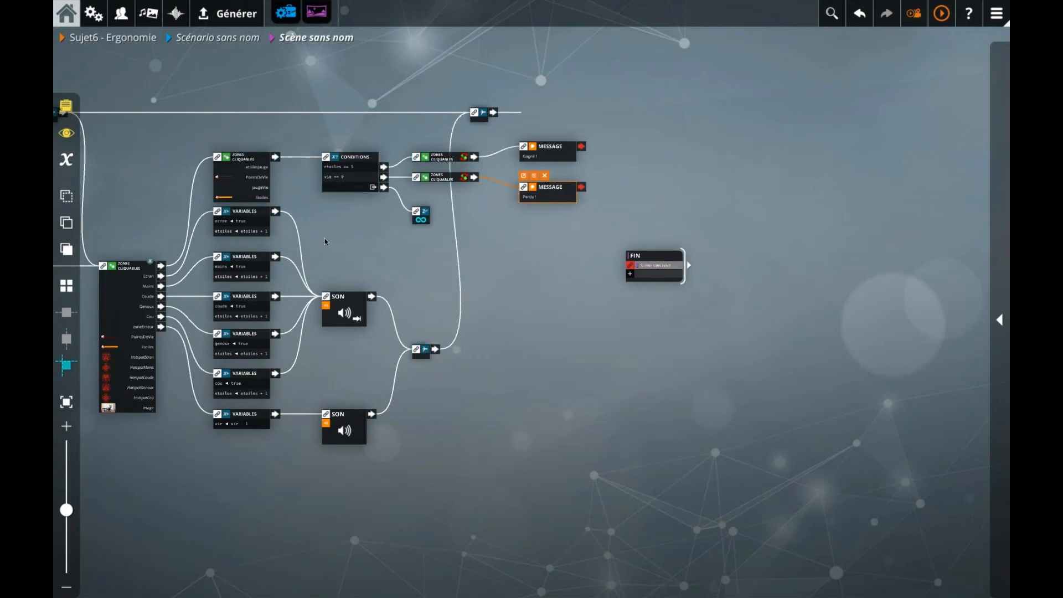
{"action": "left_click_drag", "start_coordinate": [348, 237], "coordinate": [423, 240]}
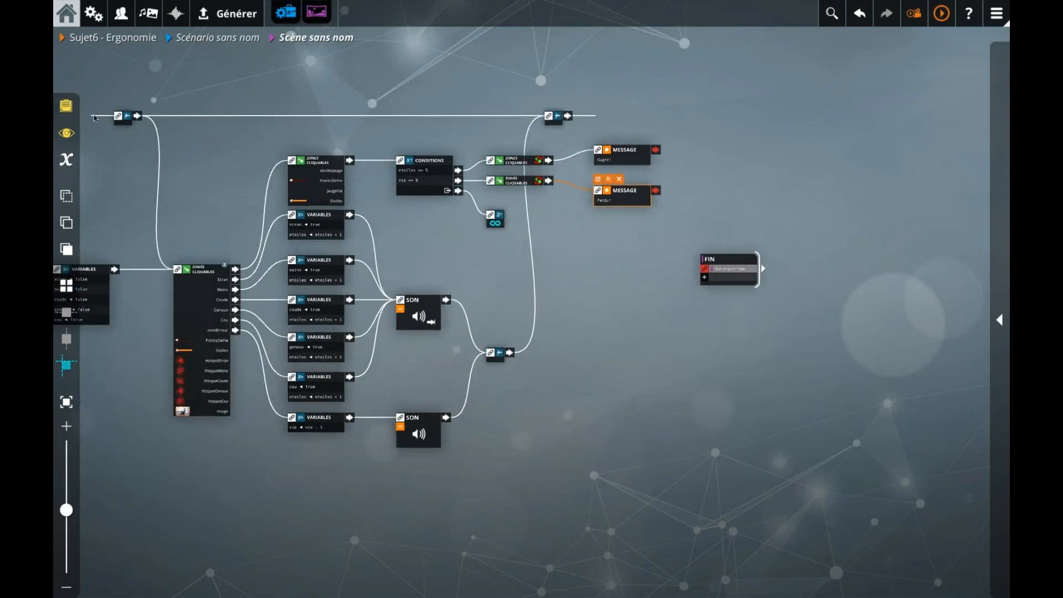
{"action": "left_click_drag", "start_coordinate": [111, 85], "coordinate": [552, 128]}
{"action": "mouse_move", "coordinate": [556, 91]}
{"action": "left_mouse_down"}
{"action": "mouse_move", "coordinate": [560, 53]}
{"action": "mouse_move", "coordinate": [550, 88]}
{"action": "left_mouse_up"}
{"action": "left_click", "coordinate": [416, 254]}
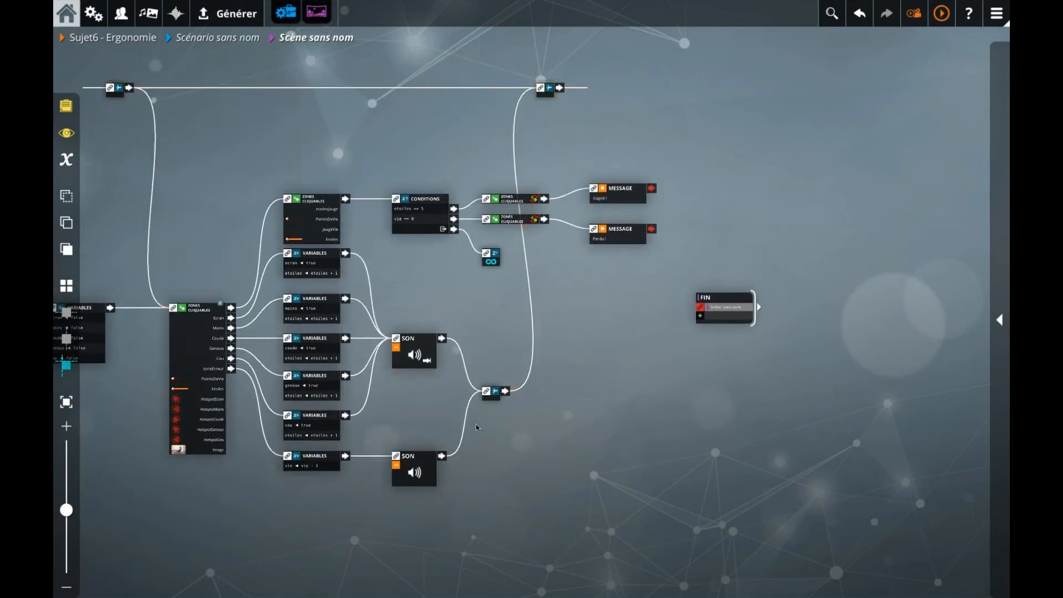
Move the Relier block after the sounds, the return loop's end Relier block and the FIN block together, beyond the Message blocks
{"action": "left_click", "coordinate": [496, 398]}
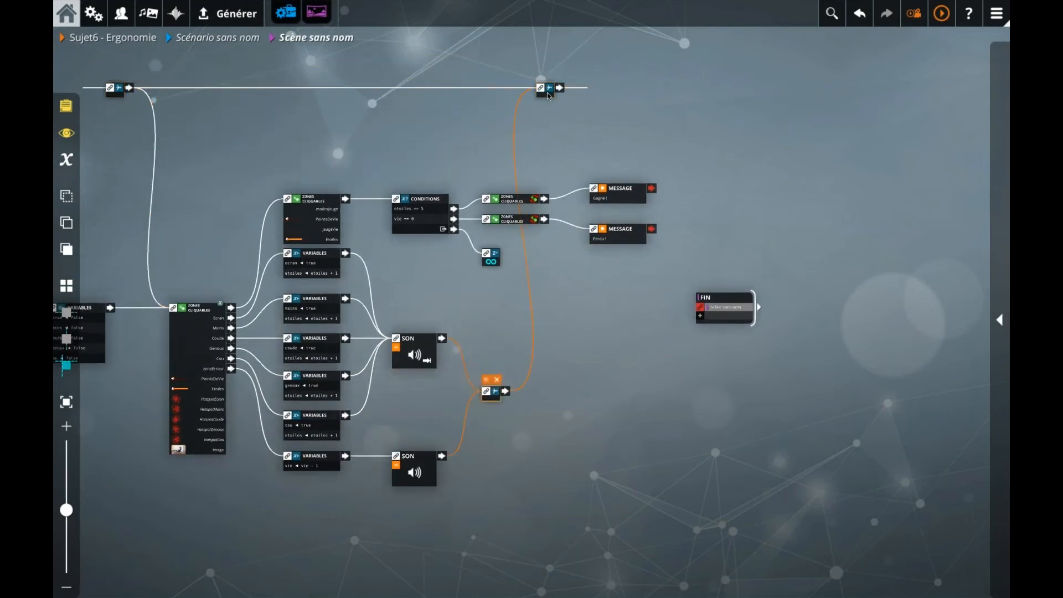
{"action": "left_click", "coordinate": [726, 319], "text": "ctrl"}
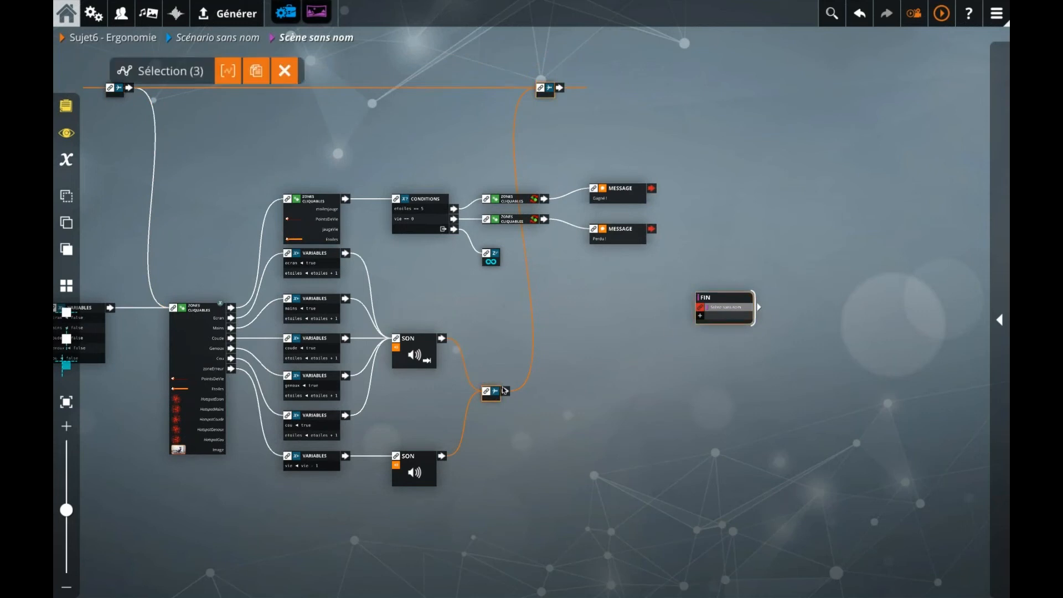
{"action": "left_click_drag", "start_coordinate": [499, 397], "coordinate": [695, 397]}
{"action": "left_click", "coordinate": [486, 363]}
{"action": "left_click_drag", "start_coordinate": [443, 490], "coordinate": [464, 349]}
{"action": "left_click_drag", "start_coordinate": [557, 327], "coordinate": [383, 334]}
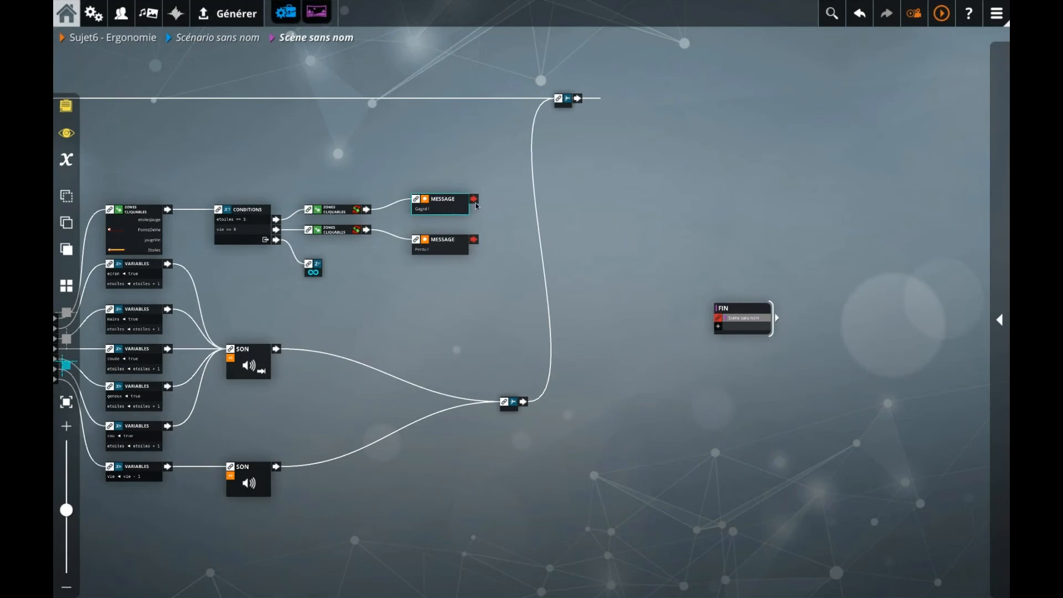
Realign the FIN block with the "Gagné !" message and add a Zones cliquables block after that message that erases the Background zone
{"action": "left_click_drag", "start_coordinate": [731, 309], "coordinate": [711, 214]}
{"action": "left_click", "coordinate": [424, 205]}
{"action": "key", "text": "space"}
{"action": "type", "text": "z"}
{"action": "key", "text": "Return"}
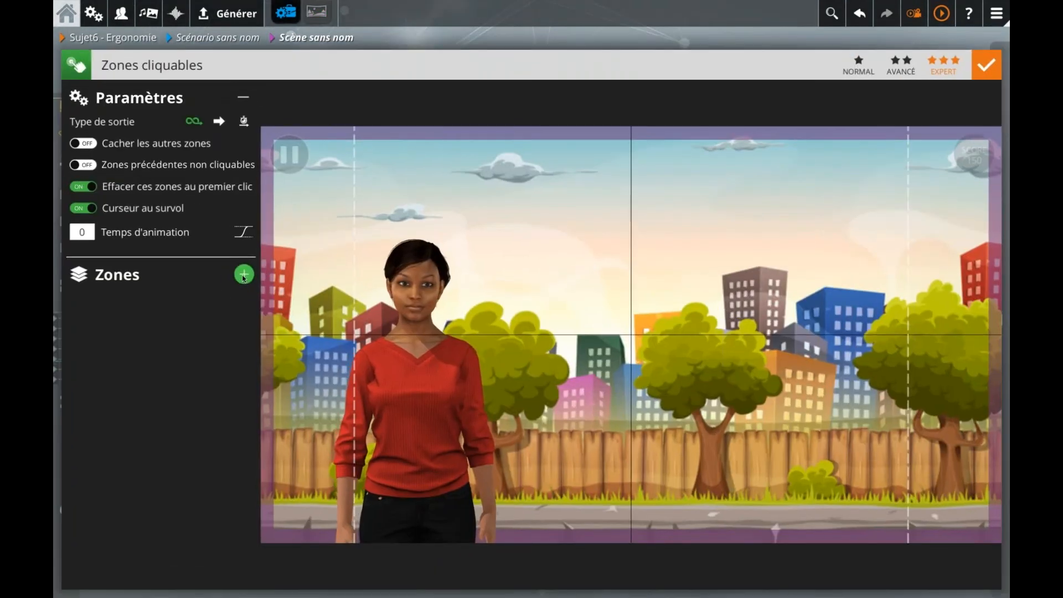
{"action": "left_click", "coordinate": [240, 274]}
{"action": "left_click", "coordinate": [154, 344]}
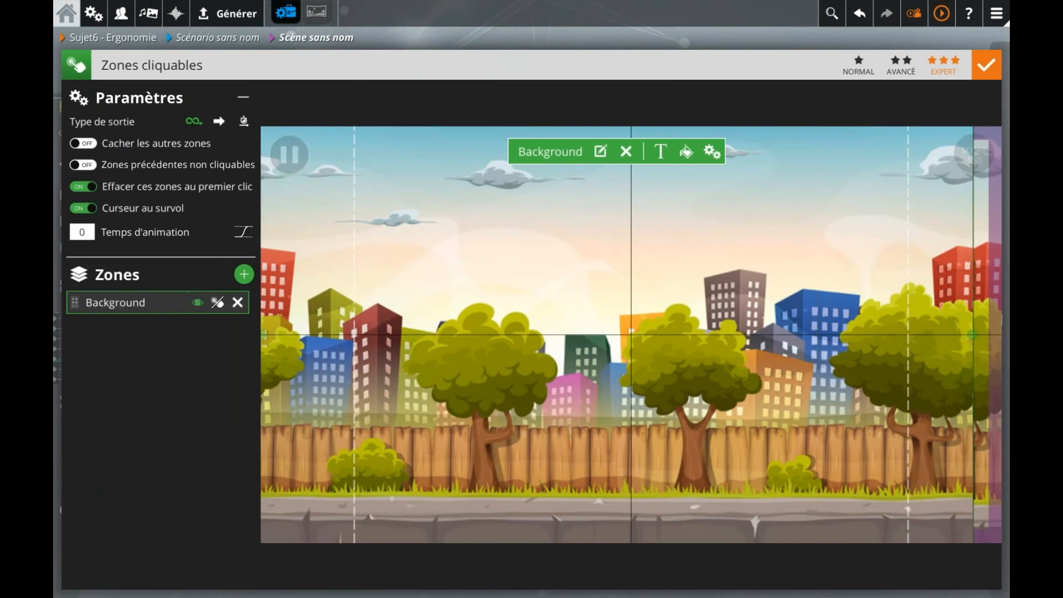
{"action": "left_click", "coordinate": [197, 303]}
{"action": "left_click", "coordinate": [554, 34]}
Add a Parler block before FIN with the lines "Bravo !" and "Nous pouvons passer à la suite !"
{"action": "key", "text": "space"}
{"action": "type", "text": "par"}
{"action": "key", "text": "Return"}
{"action": "left_click", "coordinate": [256, 131]}
{"action": "left_click", "coordinate": [332, 178]}
{"action": "type", "text": "Bravo !"}
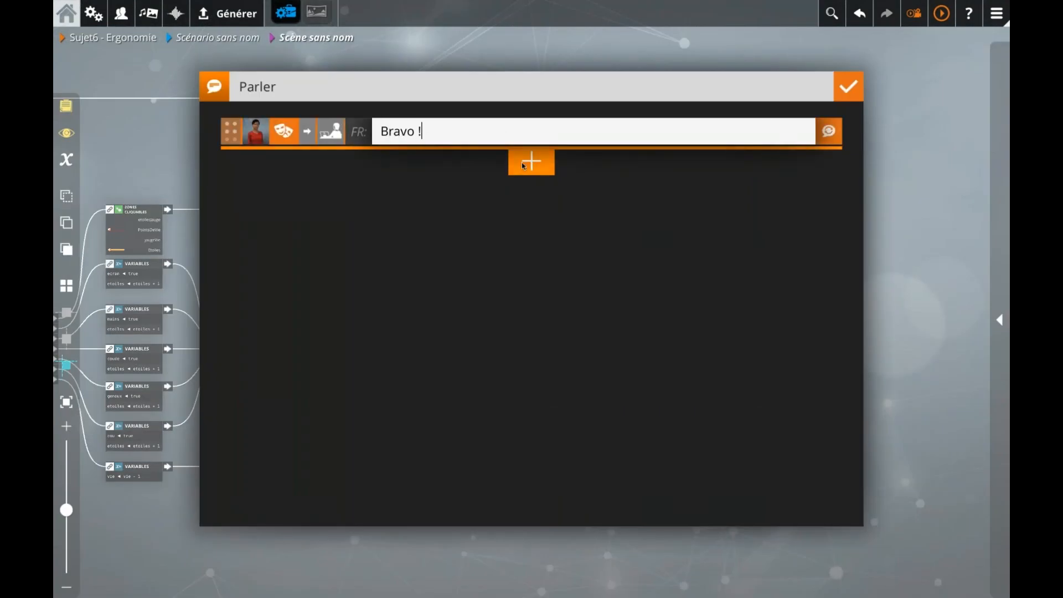
{"action": "left_click", "coordinate": [523, 165]}
{"action": "left_click", "coordinate": [486, 167]}
{"action": "type", "text": "Nous pouvons "}
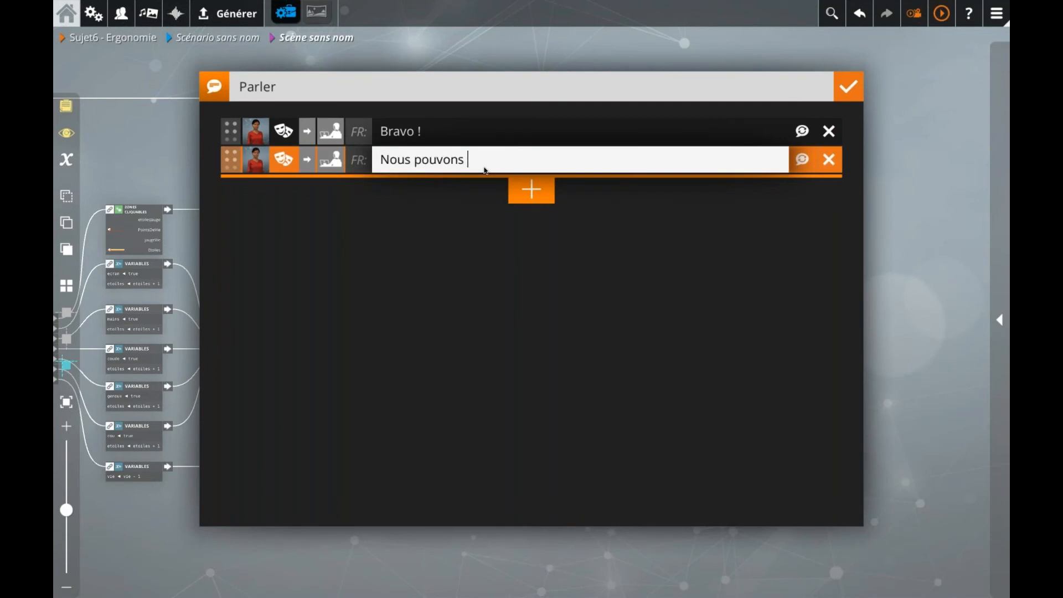
{"action": "type", "text": "passer à la suite !"}
{"action": "left_click", "coordinate": [154, 160]}
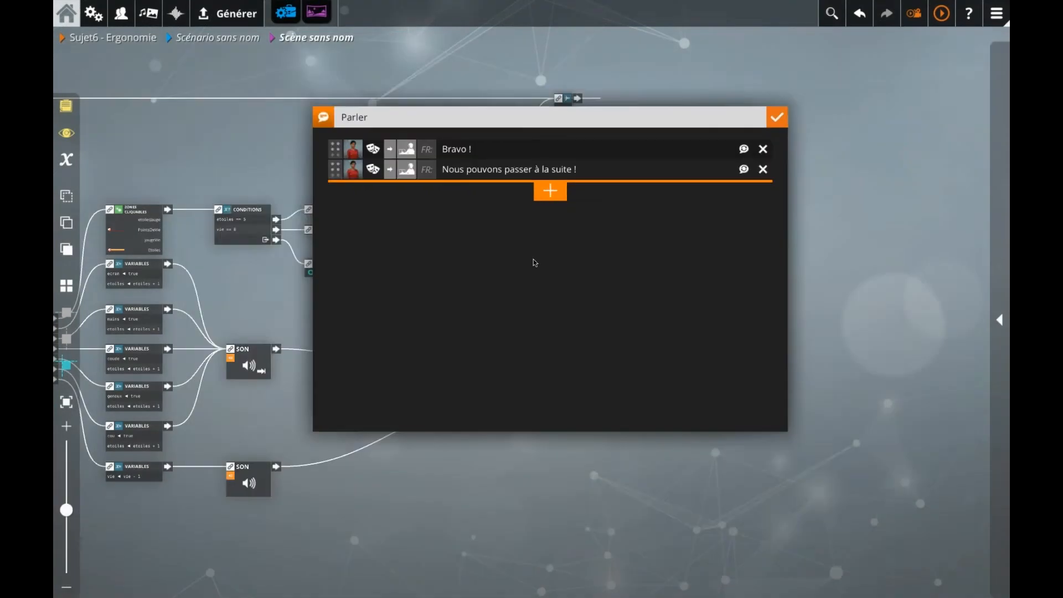
{"action": "left_click", "coordinate": [538, 209]}
Duplicate the Background-erasing Zones cliquables block and the Parler block, and connect the copies after the "Perdu !" message
{"action": "left_click", "coordinate": [435, 248]}
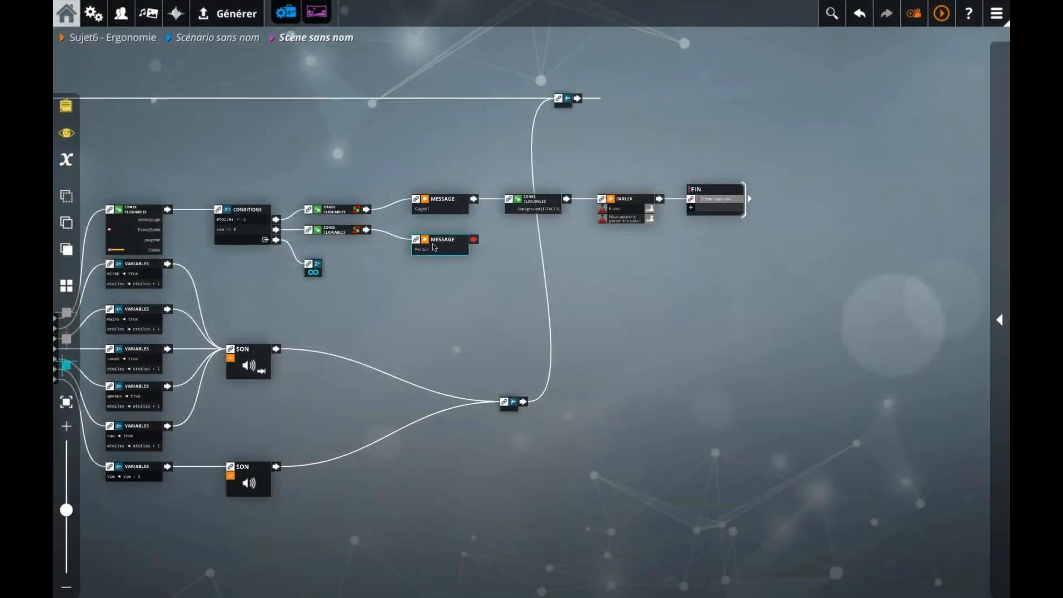
{"action": "left_click", "coordinate": [488, 244]}
{"action": "left_click_drag", "start_coordinate": [556, 227], "coordinate": [635, 190]}
{"action": "key", "text": "ctrl+d"}
{"action": "left_click_drag", "start_coordinate": [548, 215], "coordinate": [536, 256]}
{"action": "left_click_drag", "start_coordinate": [475, 241], "coordinate": [538, 247]}
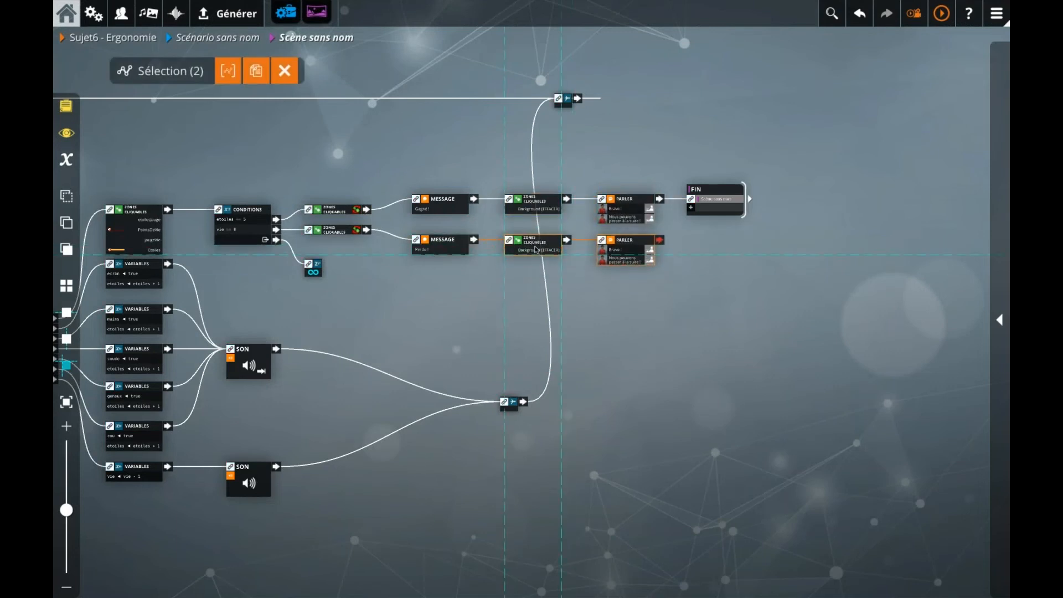
Set the copied Parler block's lines to "Dommage !" and "Recommence, je suis certaine que tu peux trouver !"
{"action": "double_click", "coordinate": [621, 250]}
{"action": "left_click", "coordinate": [441, 142]}
{"action": "type", "text": "Dommage !"}
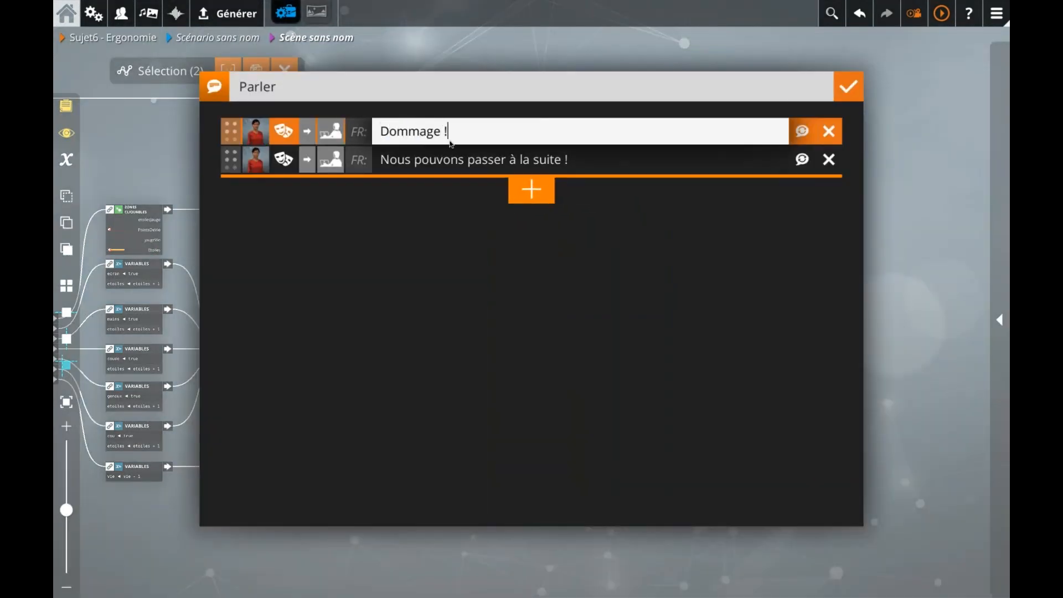
{"action": "left_click", "coordinate": [450, 160]}
{"action": "type", "text": "Recommence"}
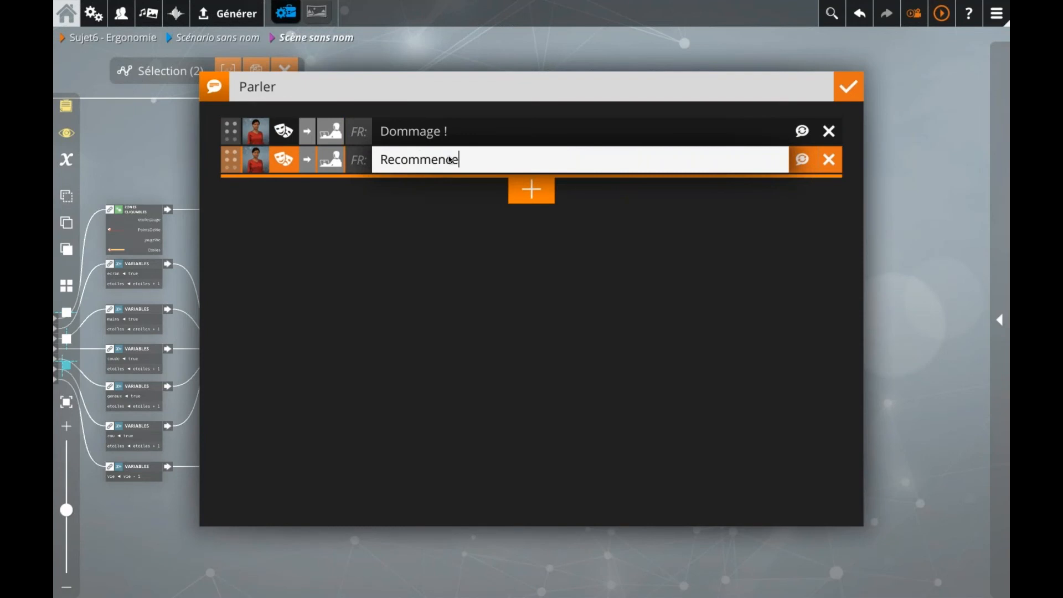
{"action": "type", "text": ", je suis certaine que tu peux trouver !"}
{"action": "key", "text": "Escape"}
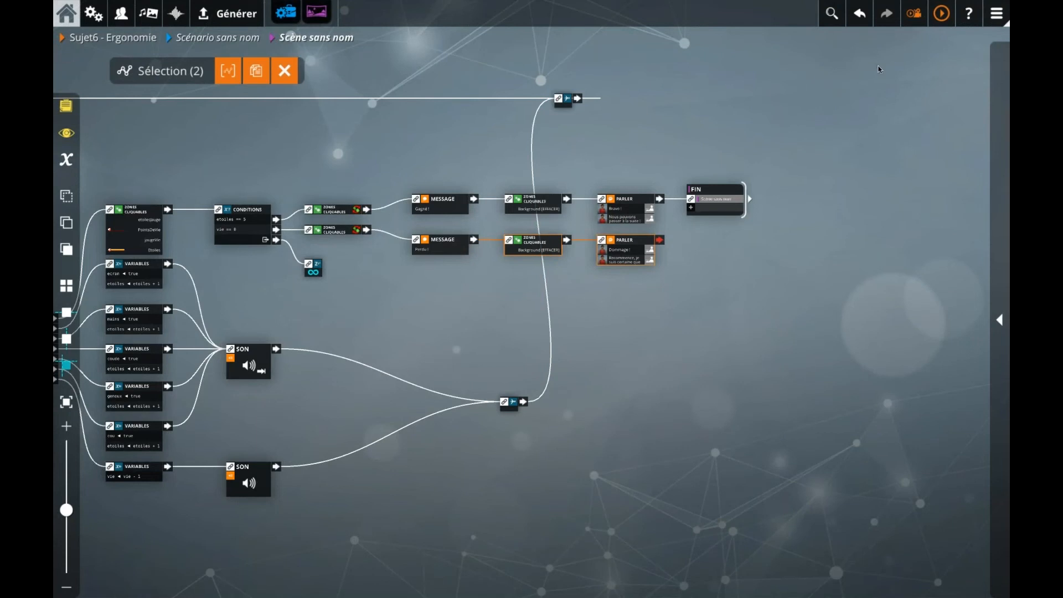
Add a Relier block well below the losing branch and connect the "Dommage !" Parler block's output to it
{"action": "right_click", "coordinate": [696, 358]}
{"action": "left_click_drag", "start_coordinate": [745, 353], "coordinate": [643, 317]}
{"action": "right_click", "coordinate": [622, 367]}
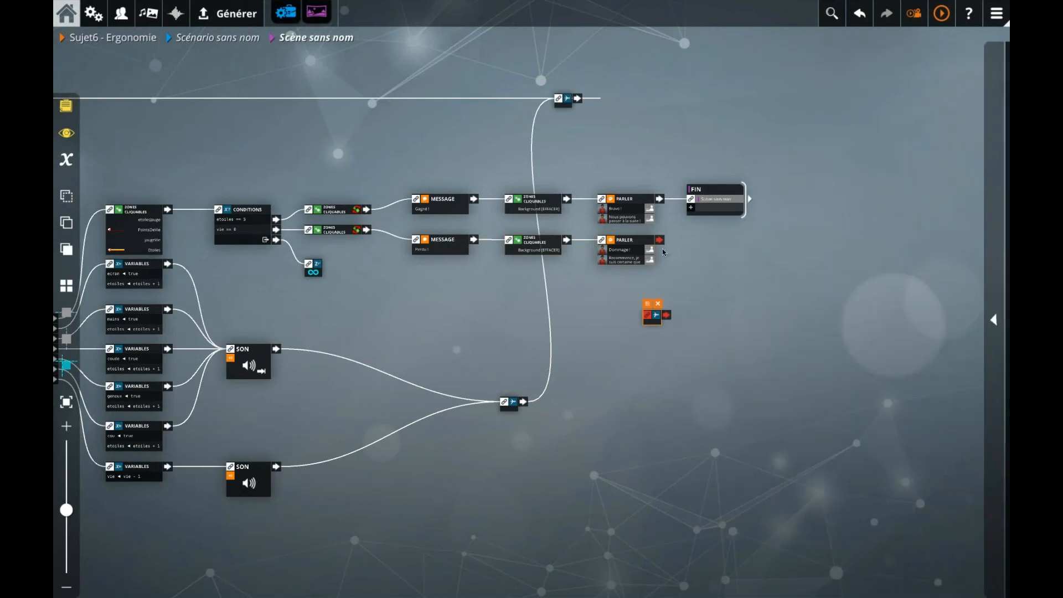
{"action": "mouse_move", "coordinate": [660, 239]}
{"action": "left_mouse_down"}
{"action": "mouse_move", "coordinate": [649, 315]}
{"action": "mouse_move", "coordinate": [735, 524]}
{"action": "left_mouse_up"}
Run a return link from the new Relier block to another one near the beginning, connected to the vie and etoiles Variables block
{"action": "left_click_drag", "start_coordinate": [604, 508], "coordinate": [631, 398]}
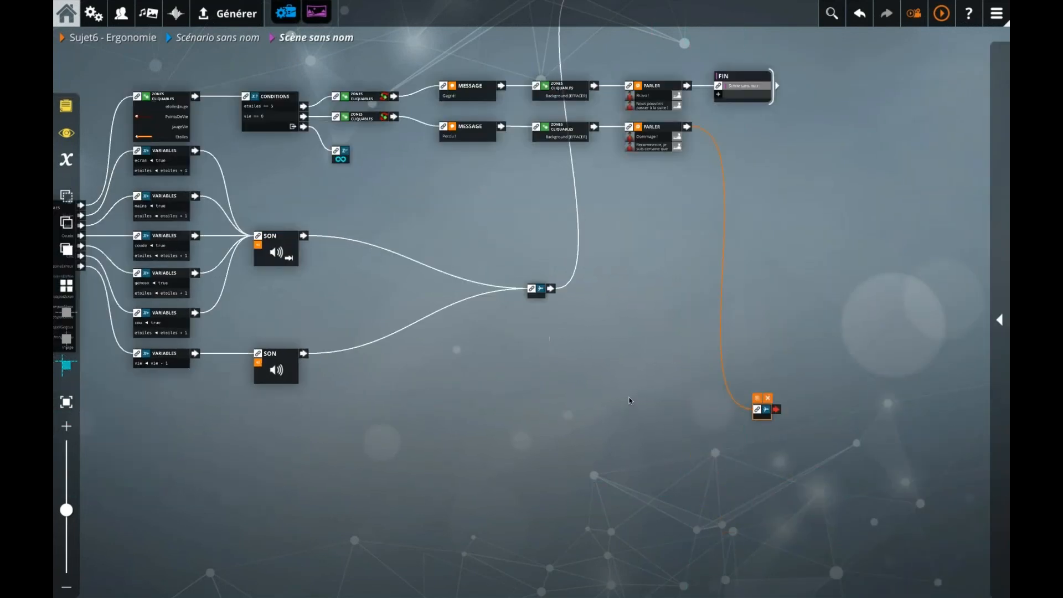
{"action": "scroll", "coordinate": [630, 398], "scroll_direction": "down", "scroll_amount": 2}
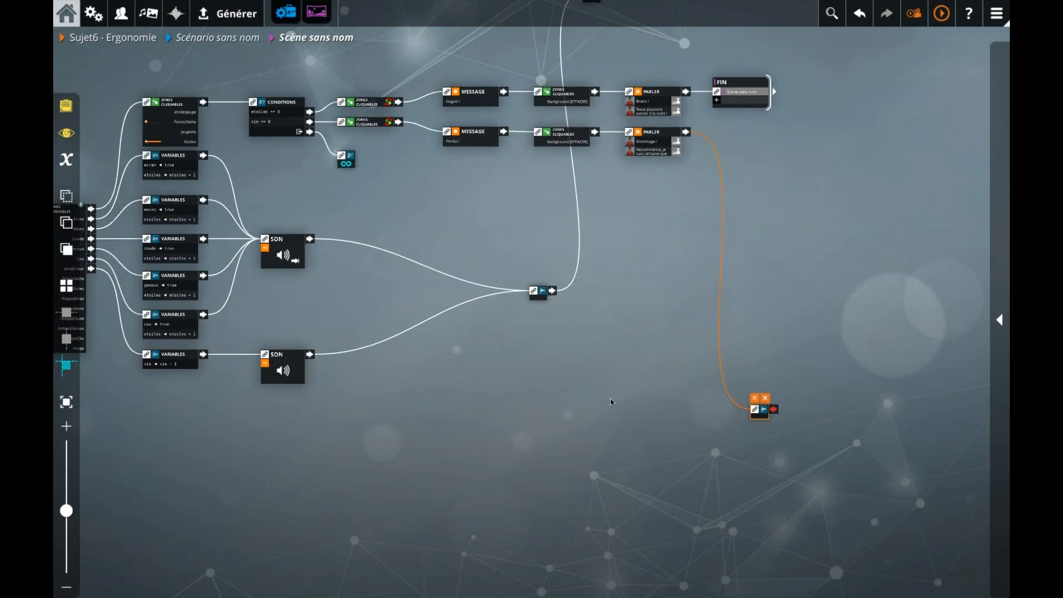
{"action": "scroll", "coordinate": [577, 400], "scroll_direction": "down", "scroll_amount": 2}
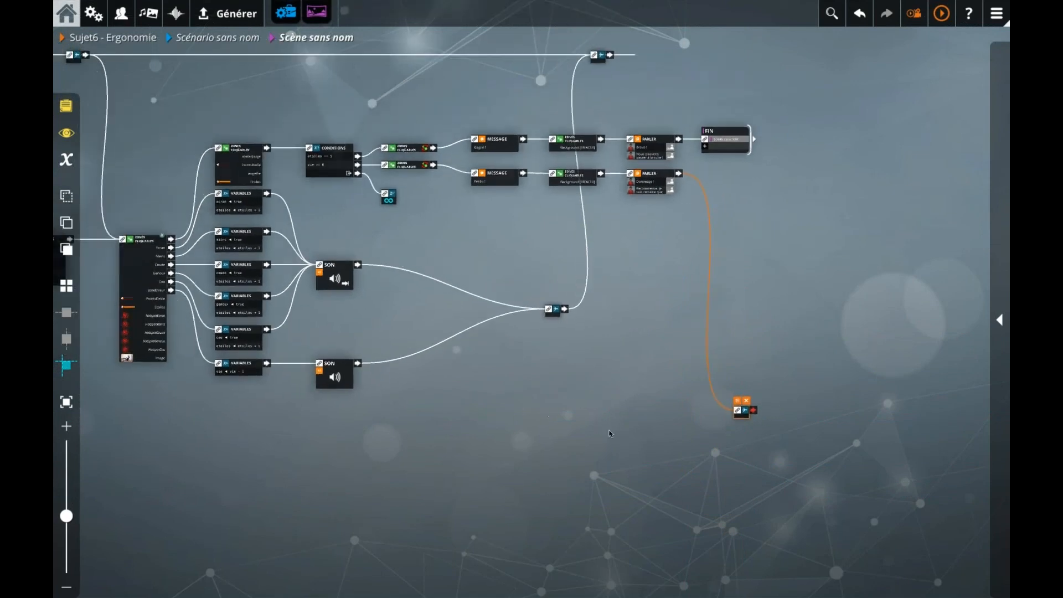
{"action": "left_click_drag", "start_coordinate": [597, 428], "coordinate": [674, 455]}
{"action": "left_click_drag", "start_coordinate": [812, 441], "coordinate": [706, 447]}
{"action": "left_click", "coordinate": [809, 440]}
{"action": "scroll", "coordinate": [601, 451], "scroll_direction": "down", "scroll_amount": 1}
{"action": "left_click_drag", "start_coordinate": [593, 451], "coordinate": [677, 445]}
{"action": "left_click_drag", "start_coordinate": [776, 437], "coordinate": [143, 436]}
{"action": "left_click_drag", "start_coordinate": [164, 347], "coordinate": [187, 288]}
{"action": "left_click", "coordinate": [175, 374]}
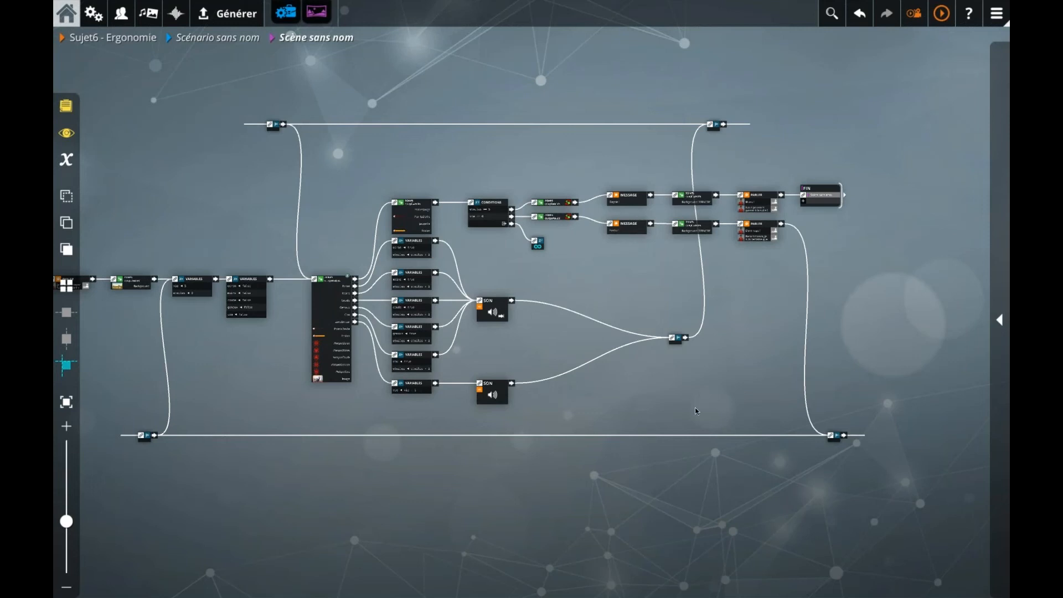
Preview the scene, stop it, and check the settings of the main Zones cliquables block
{"action": "key", "text": "f"}
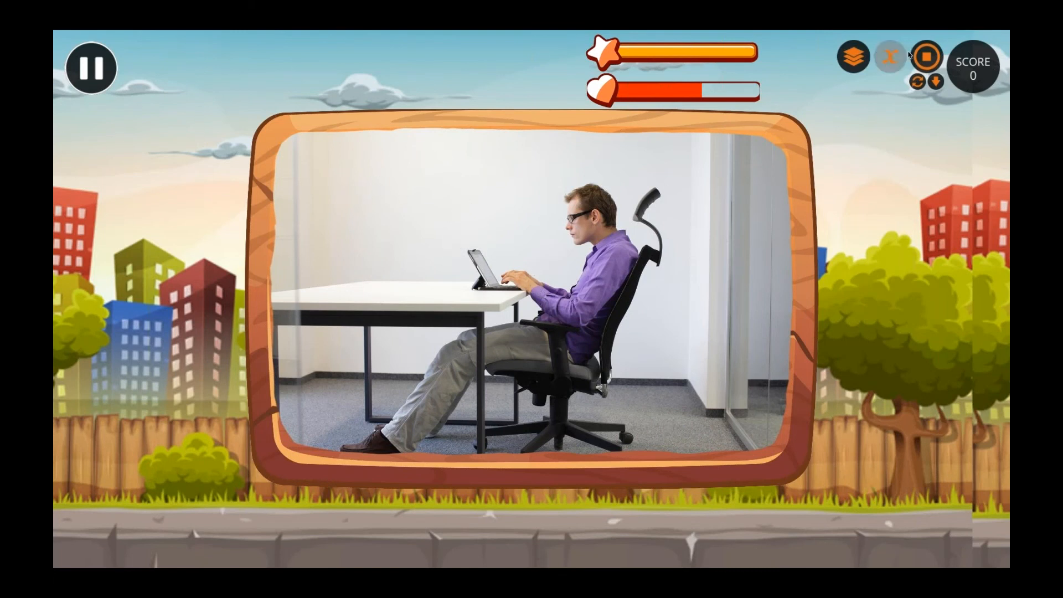
{"action": "left_click", "coordinate": [927, 56]}
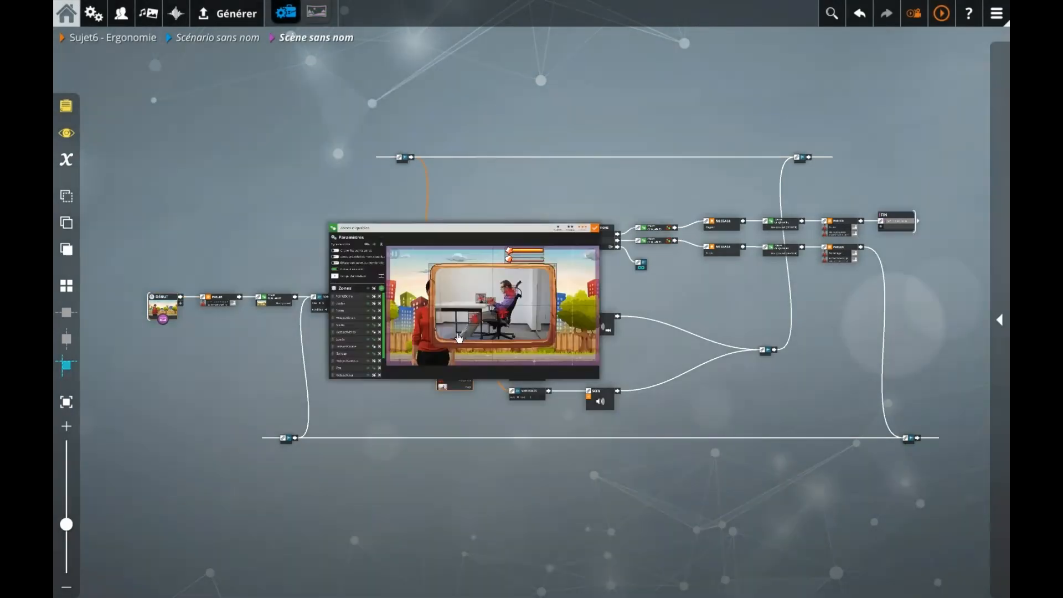
{"action": "left_click", "coordinate": [459, 338]}
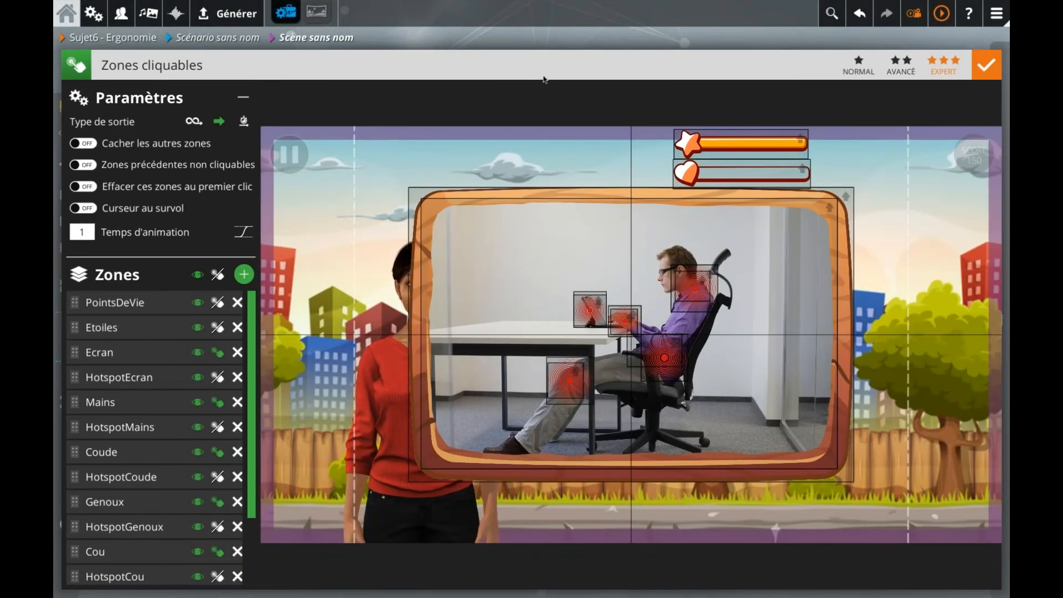
{"action": "left_click", "coordinate": [560, 43]}
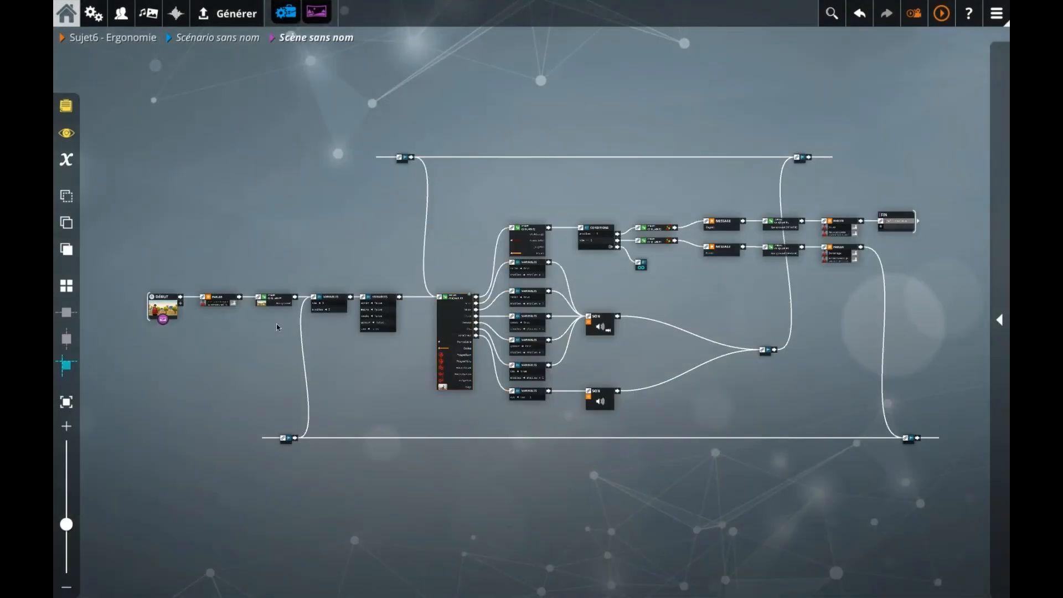
Preview the scene until the lives run out, choose Recommencer on the "Perdu !" message, and stop the preview
{"action": "left_click", "coordinate": [305, 338]}
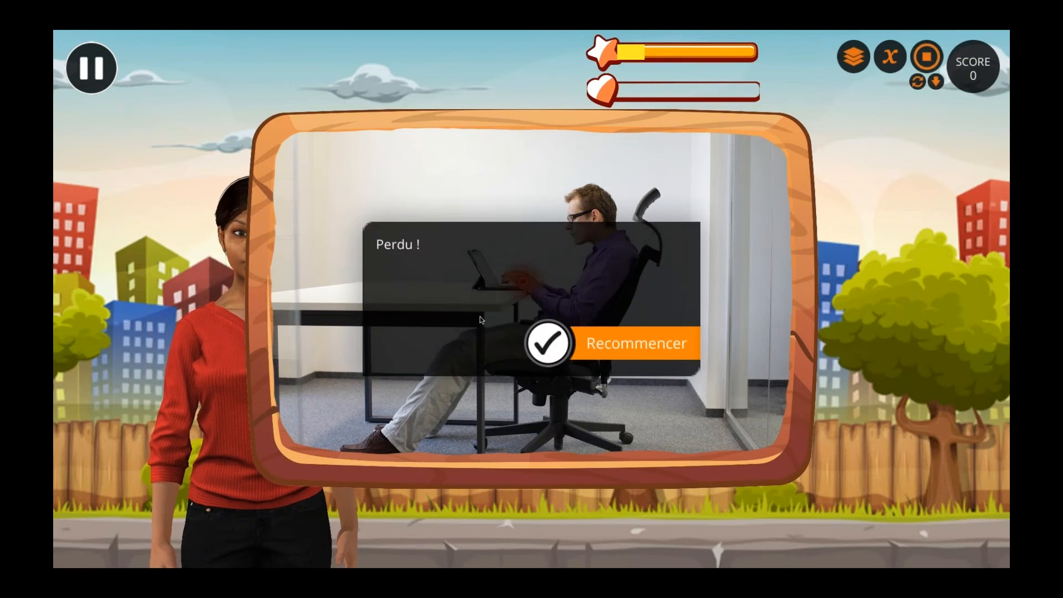
{"action": "left_click", "coordinate": [603, 343]}
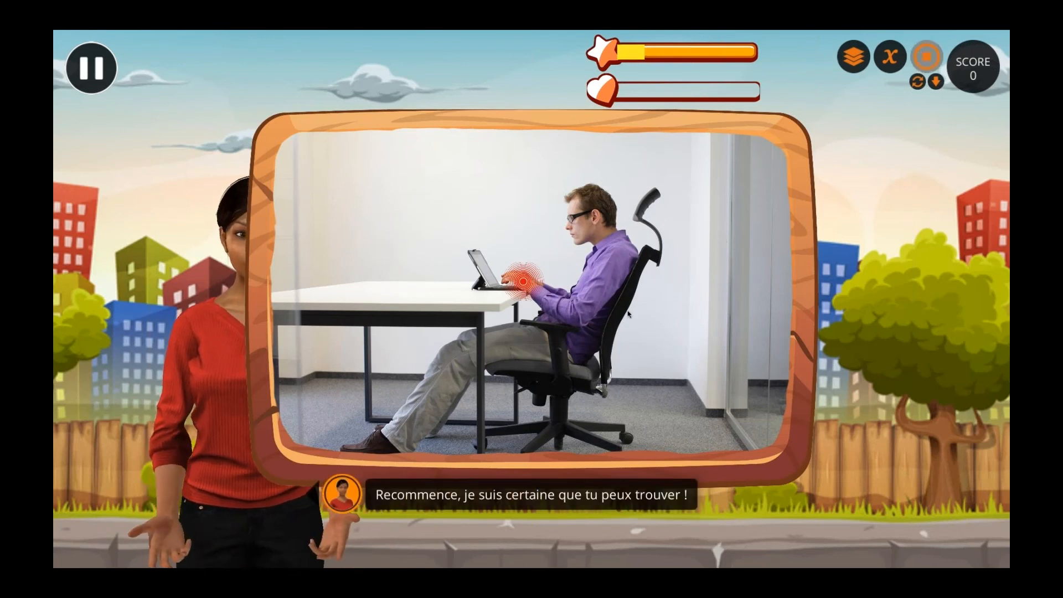
{"action": "left_click", "coordinate": [920, 55]}
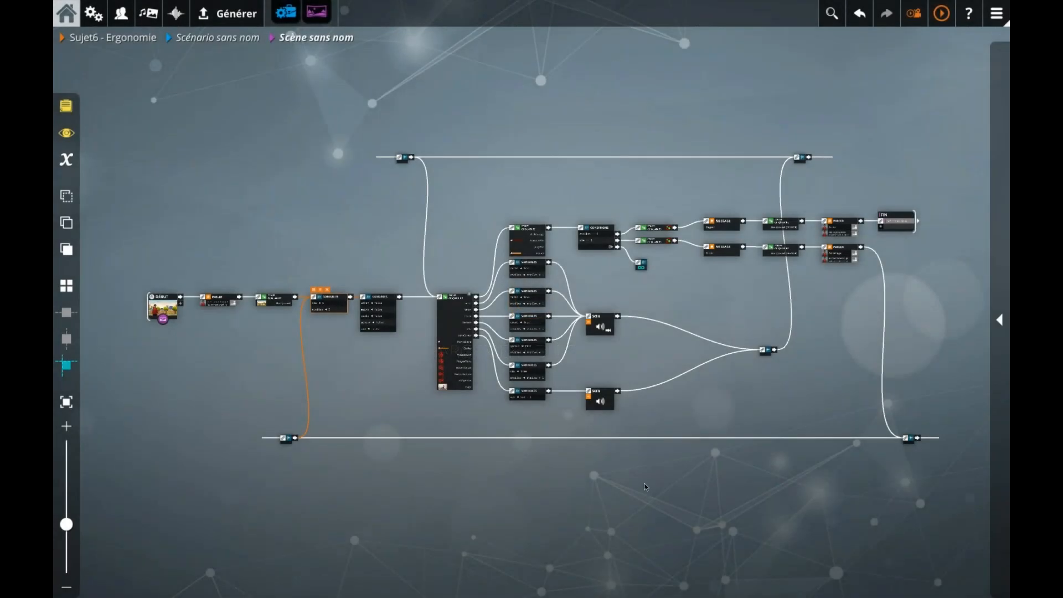
Turn on "Zones précédentes non cliquables" in the Zones cliquables block after the "Perdu !" message
{"action": "left_click_drag", "start_coordinate": [483, 486], "coordinate": [310, 492]}
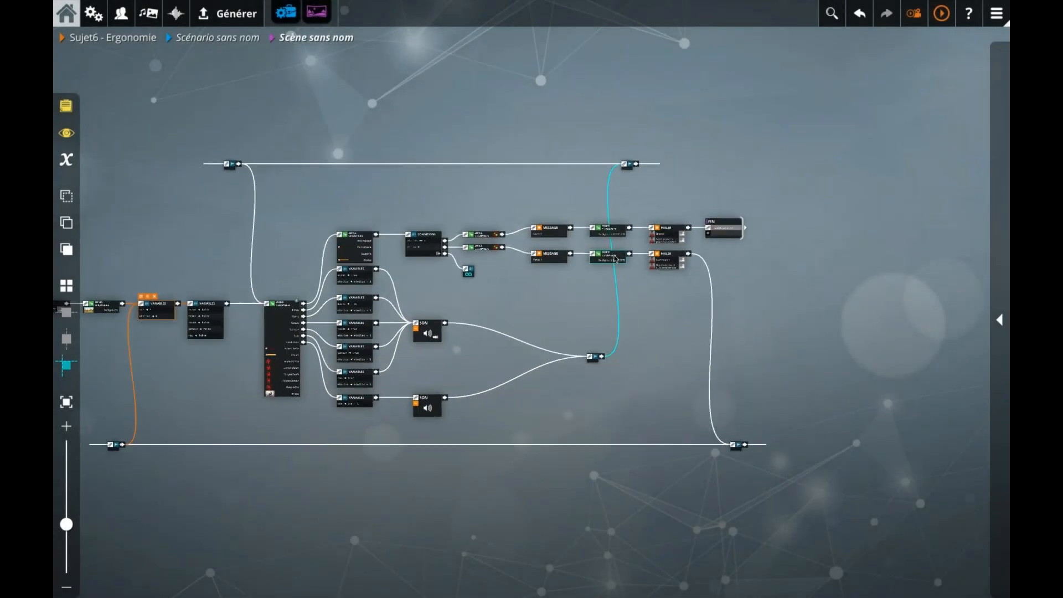
{"action": "double_click", "coordinate": [616, 259]}
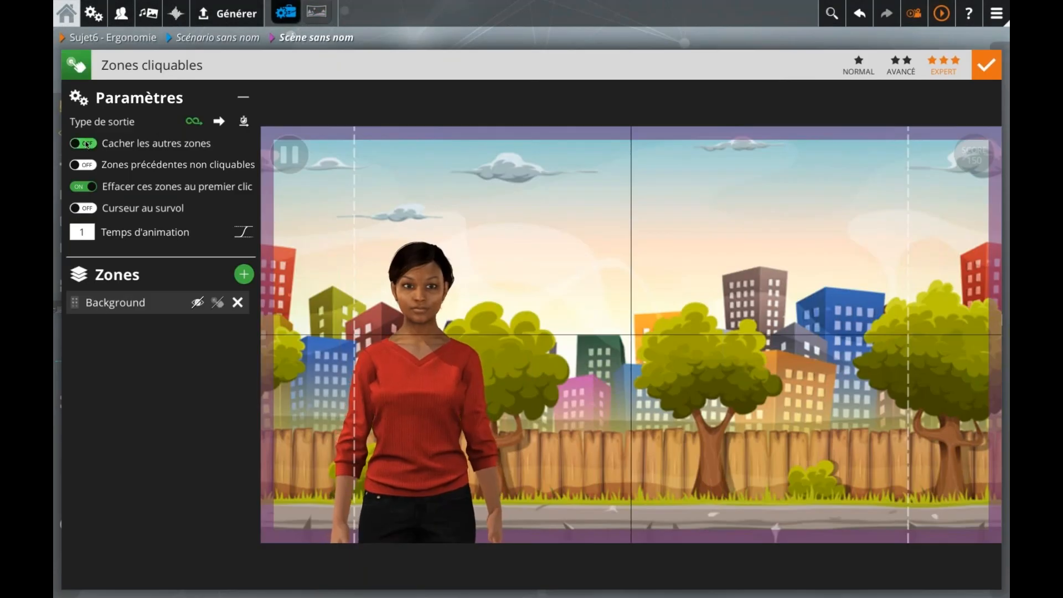
{"action": "left_click", "coordinate": [616, 43]}
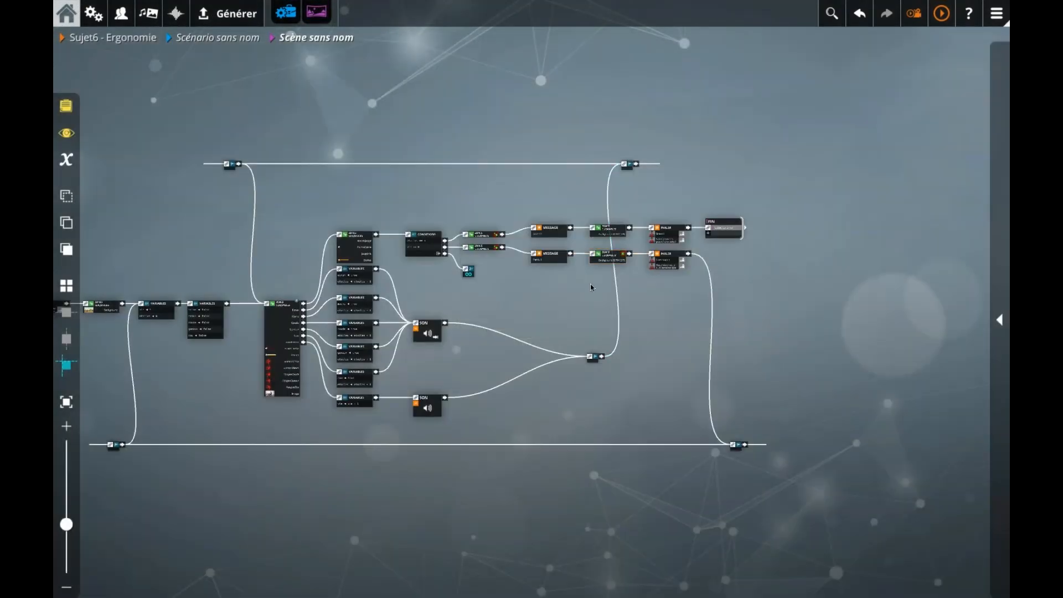
{"action": "scroll", "coordinate": [592, 288], "scroll_direction": "up", "scroll_amount": 3}
{"action": "left_click", "coordinate": [630, 239]}
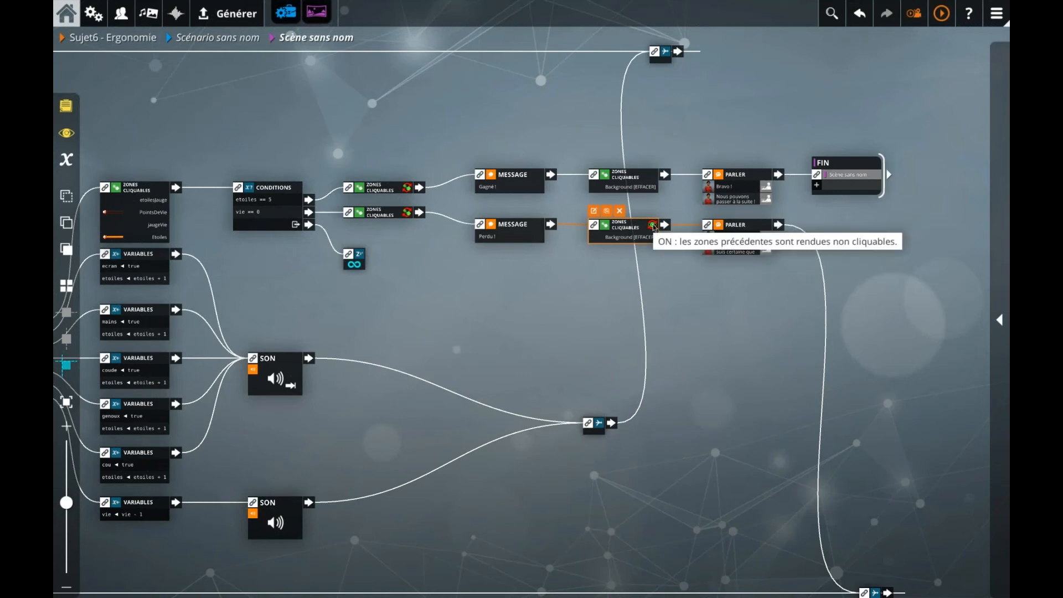
Reroute the restart loop's Relier output to the initial Background Zones cliquables block and shift that Relier block toward the beginning
{"action": "scroll", "coordinate": [582, 299], "scroll_direction": "down", "scroll_amount": 3}
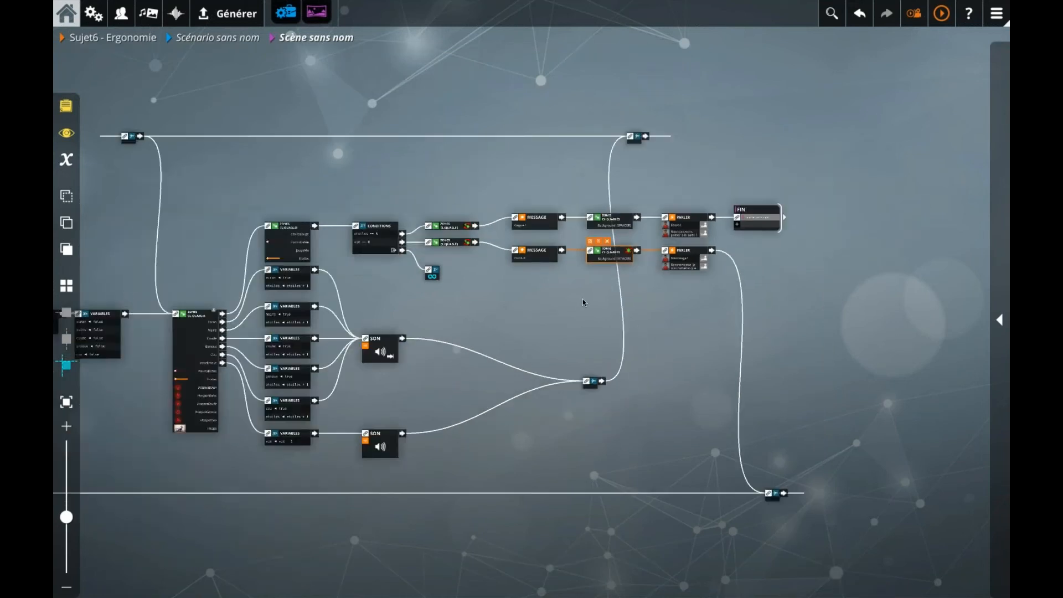
{"action": "left_click_drag", "start_coordinate": [224, 501], "coordinate": [310, 499]}
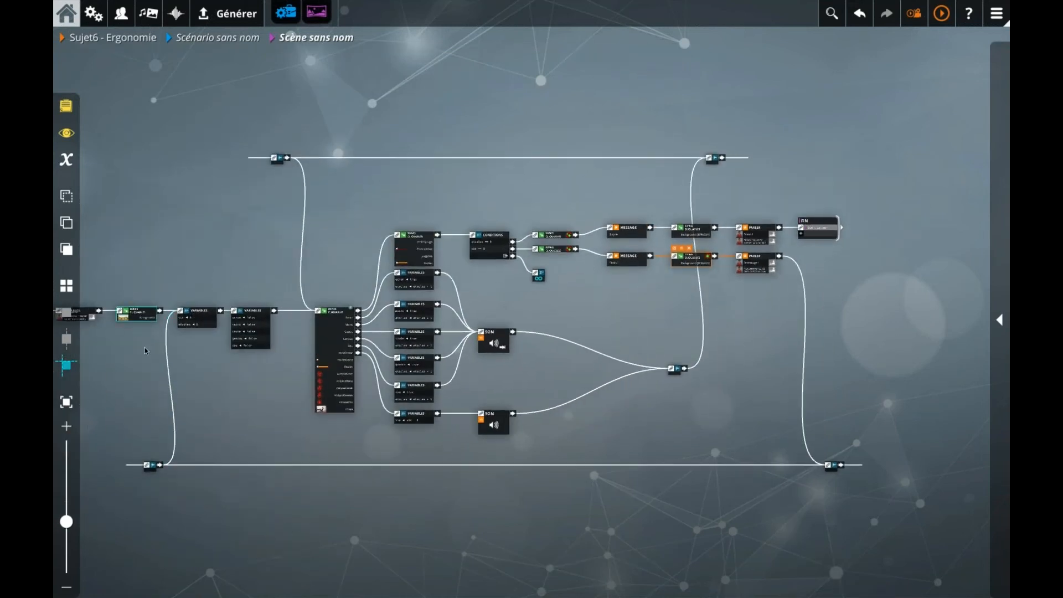
{"action": "scroll", "coordinate": [189, 318], "scroll_direction": "up", "scroll_amount": 5}
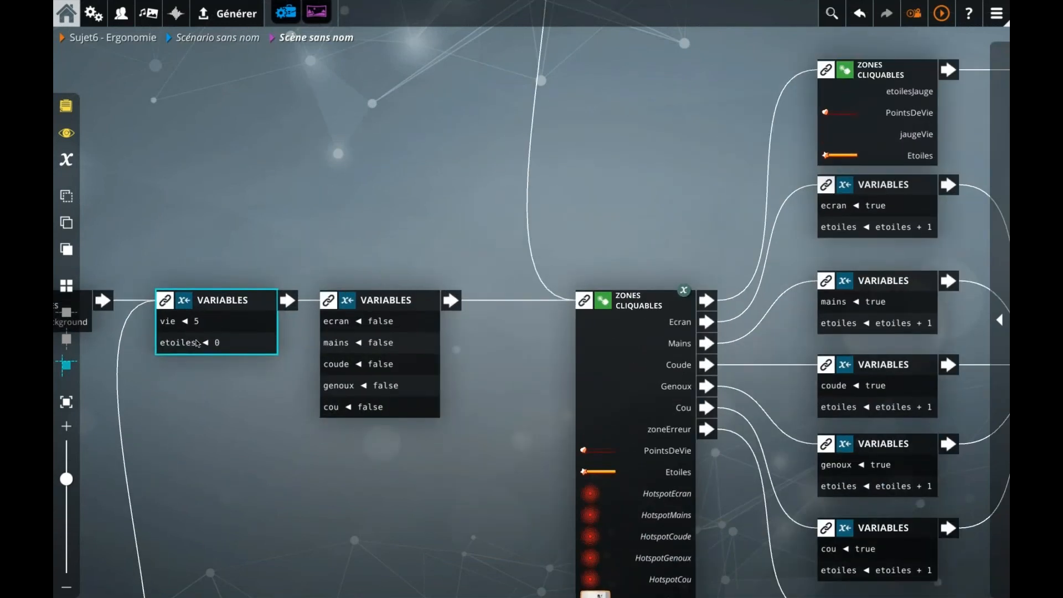
{"action": "scroll", "coordinate": [197, 343], "scroll_direction": "down", "scroll_amount": 5}
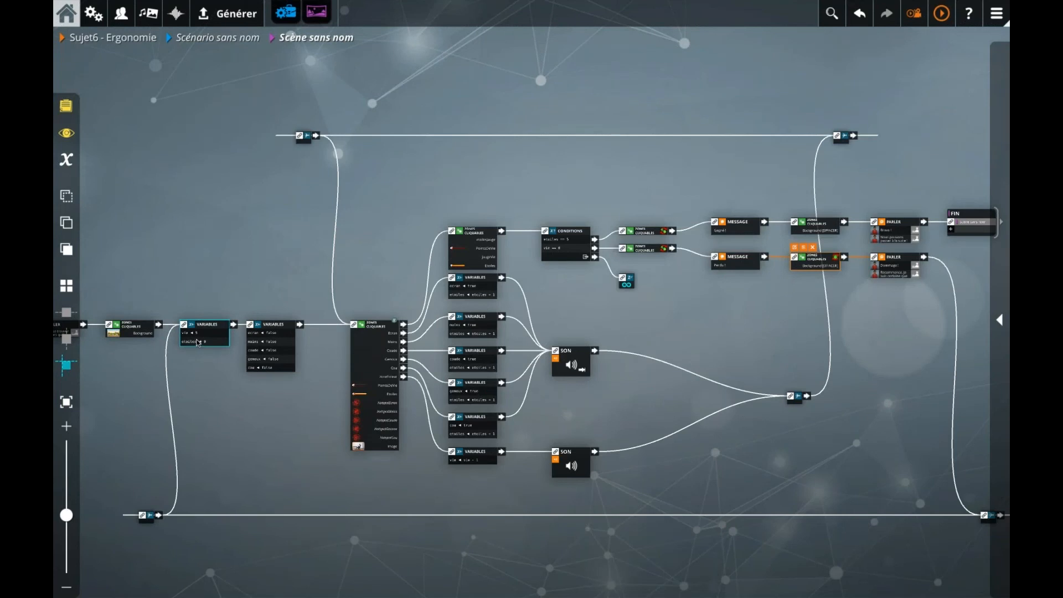
{"action": "left_click_drag", "start_coordinate": [158, 515], "coordinate": [126, 329]}
{"action": "left_click_drag", "start_coordinate": [202, 514], "coordinate": [133, 502]}
{"action": "left_click_drag", "start_coordinate": [133, 383], "coordinate": [168, 382]}
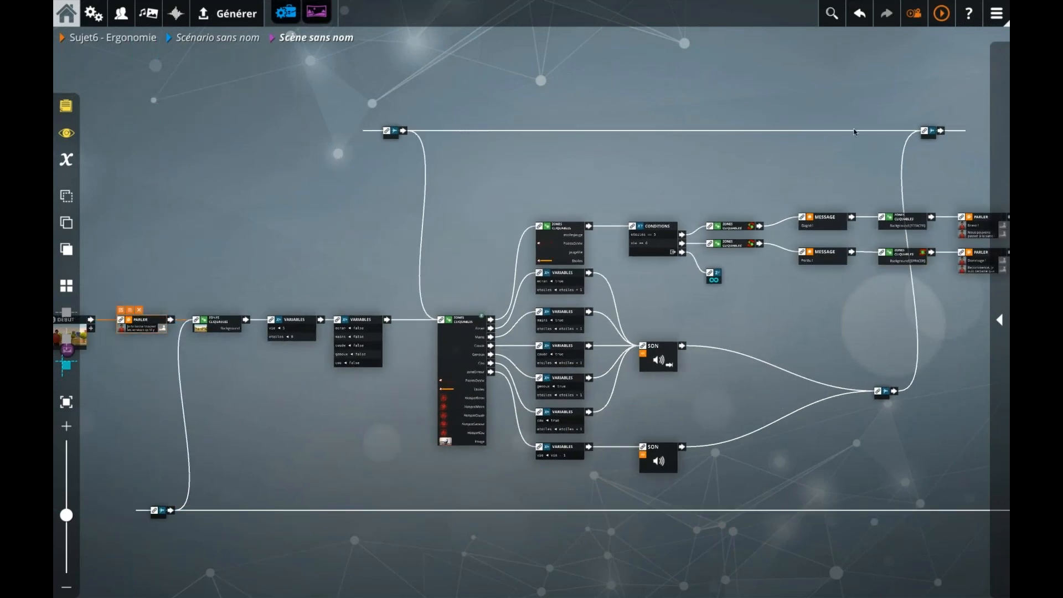
Preview the scene, restart after losing, play to the "Gagné !" message, continue, and stop the preview
{"action": "left_click", "coordinate": [942, 13]}
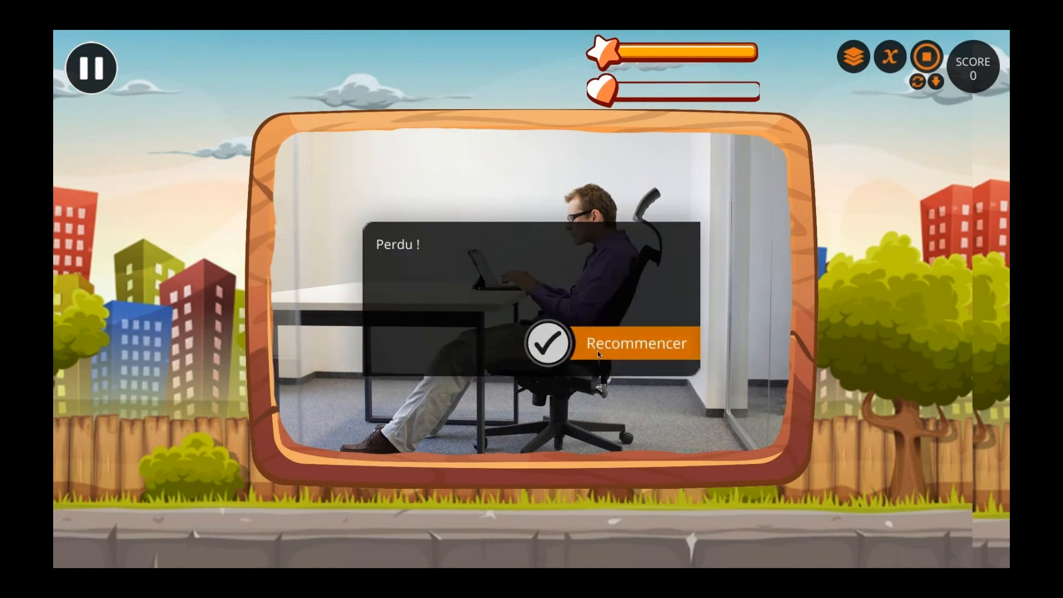
{"action": "left_click", "coordinate": [613, 344]}
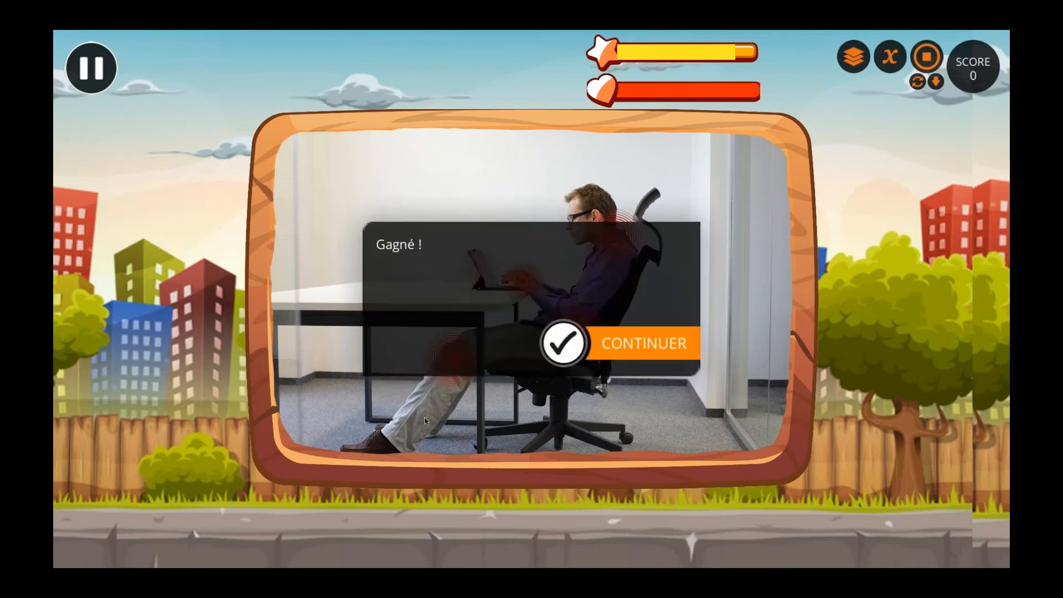
{"action": "left_click", "coordinate": [570, 357]}
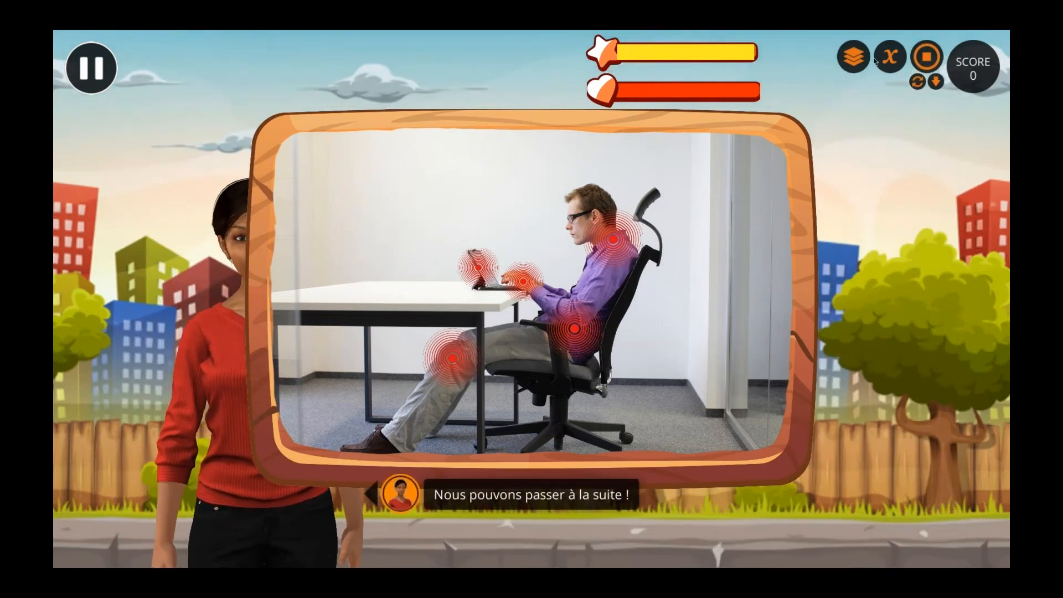
{"action": "left_click", "coordinate": [924, 57]}
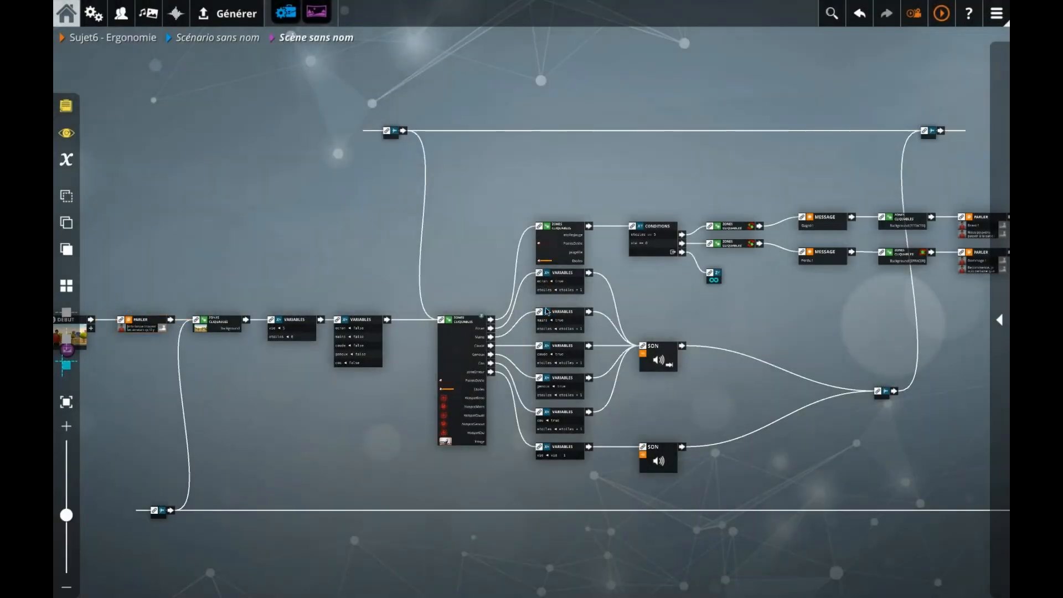
Toggle "Cacher les autres zones" in the Zones cliquables block that follows the "Gagné !" message
{"action": "double_click", "coordinate": [581, 232]}
{"action": "left_click", "coordinate": [88, 145]}
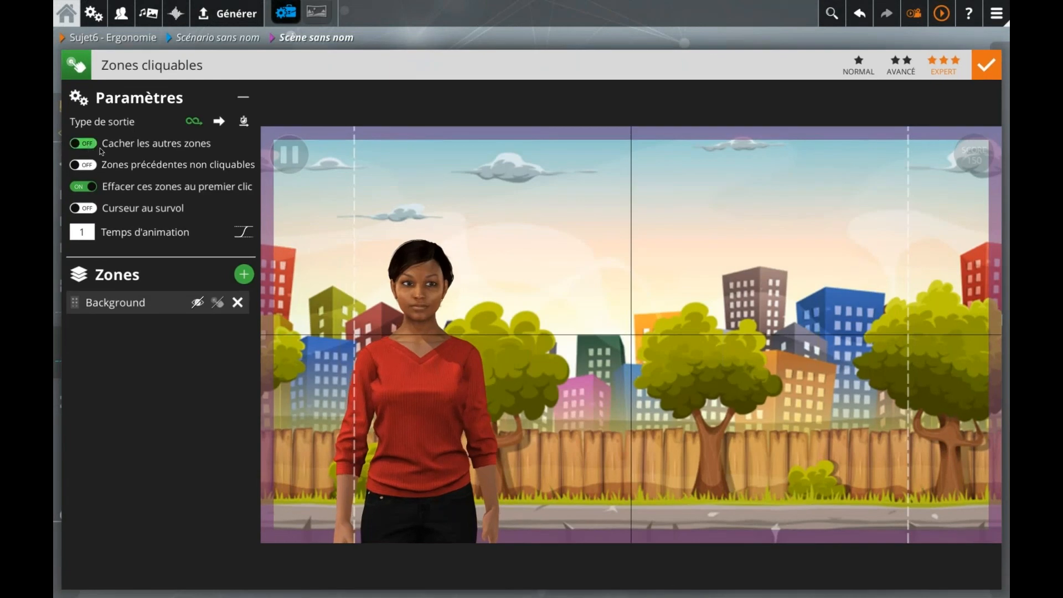
{"action": "left_click", "coordinate": [642, 46]}
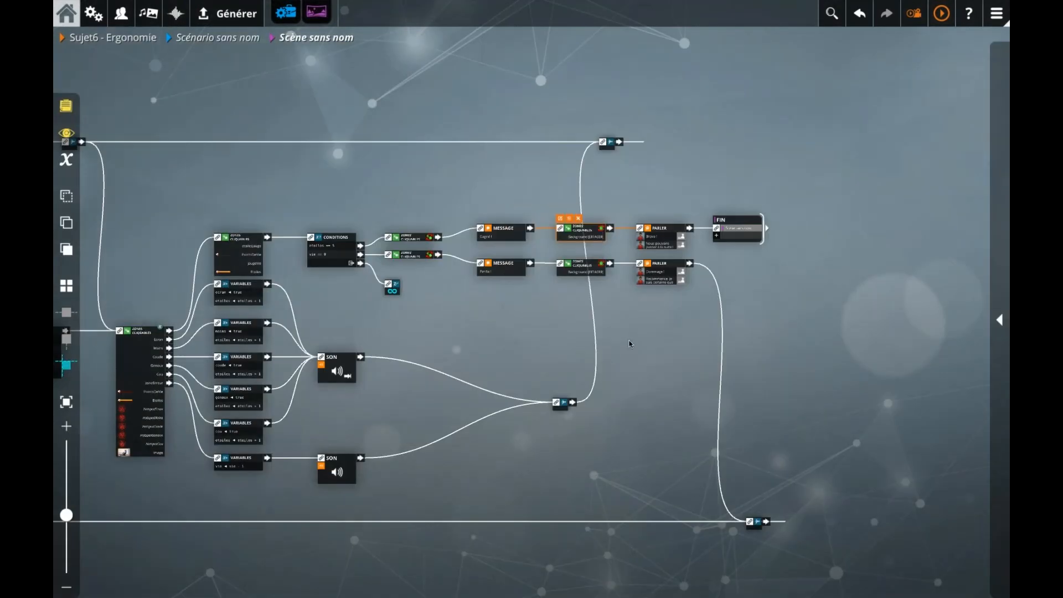
Review the zones of the main Zones cliquables block that holds the gauges and error hotspots
{"action": "scroll", "coordinate": [526, 342], "scroll_direction": "down", "scroll_amount": 2}
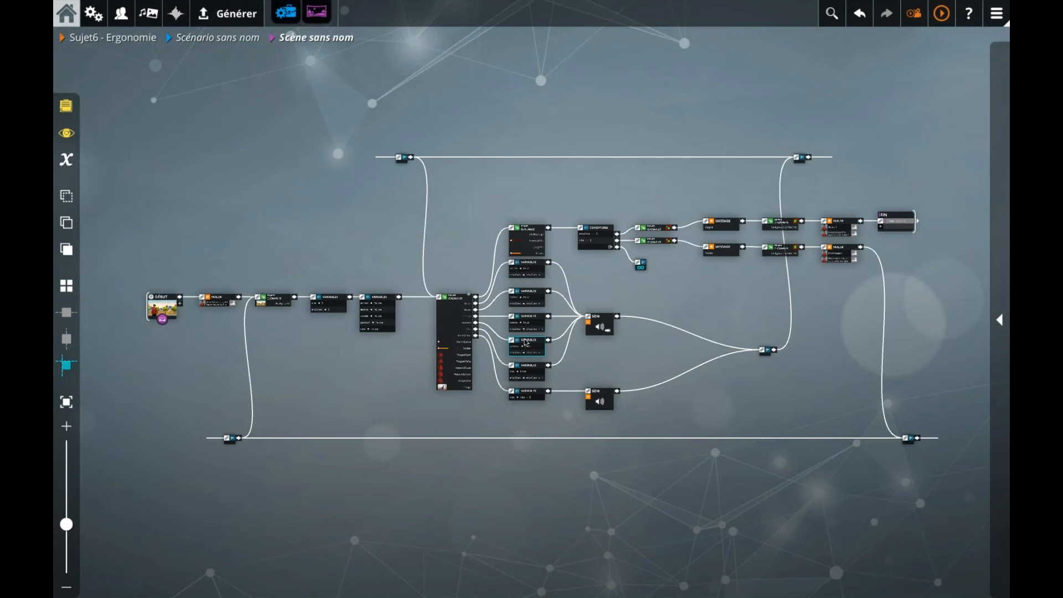
{"action": "double_click", "coordinate": [468, 344]}
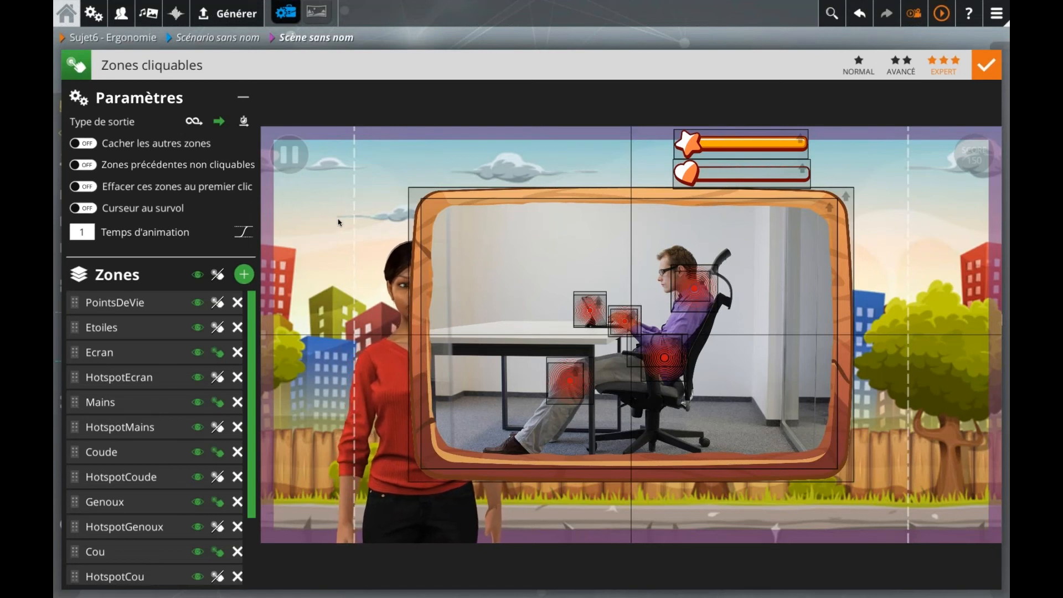
{"action": "left_click", "coordinate": [421, 38]}
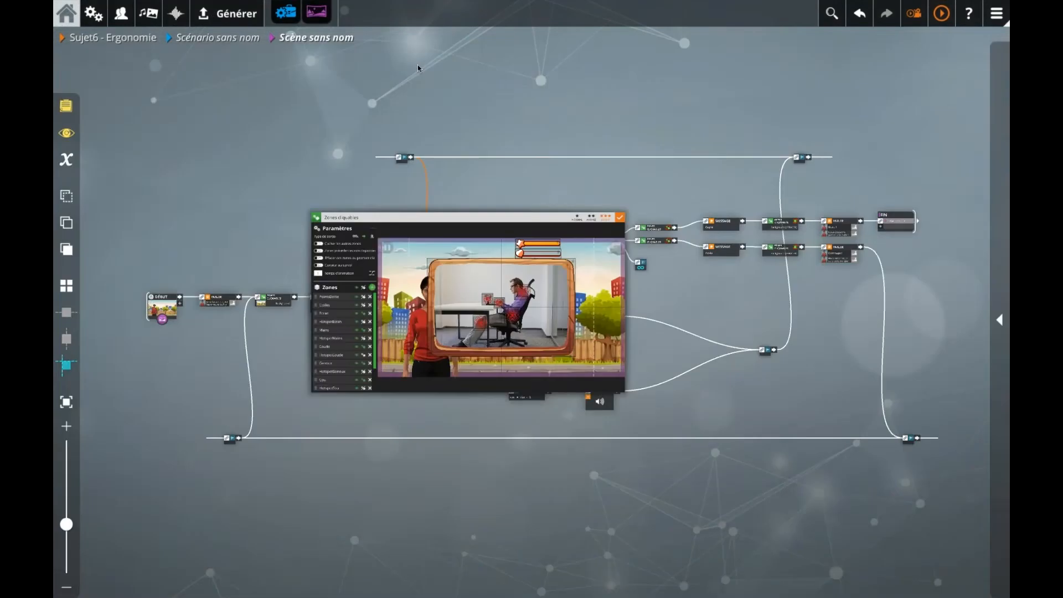
{"action": "left_click", "coordinate": [362, 244]}
{"action": "left_click_drag", "start_coordinate": [453, 200], "coordinate": [341, 204]}
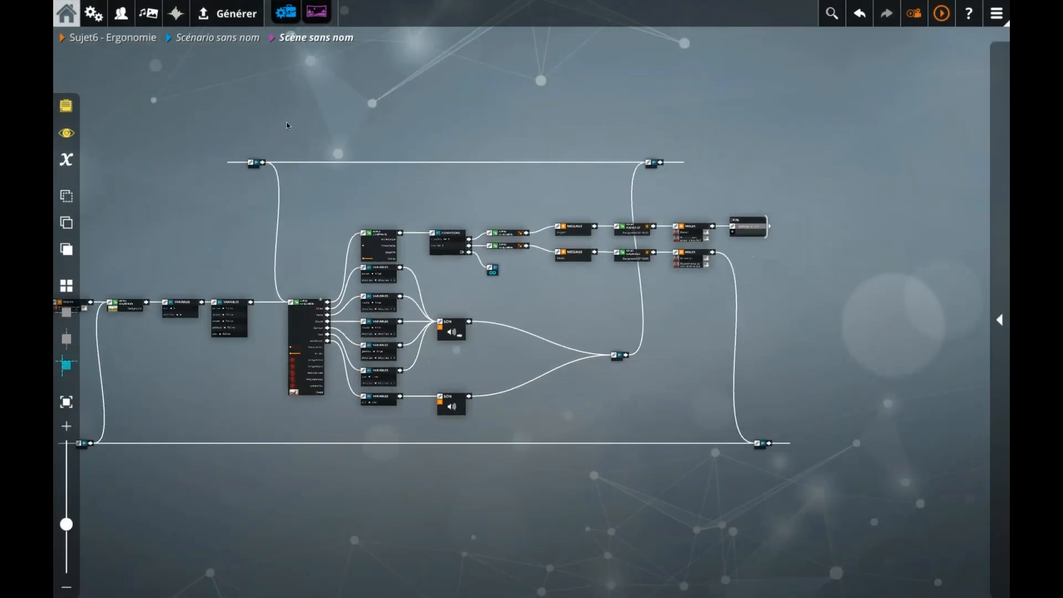
Return to the scenario and name the second scene "Posture"
{"action": "left_click", "coordinate": [222, 38]}
{"action": "left_click", "coordinate": [381, 197]}
{"action": "left_click_drag", "start_coordinate": [550, 194], "coordinate": [453, 186]}
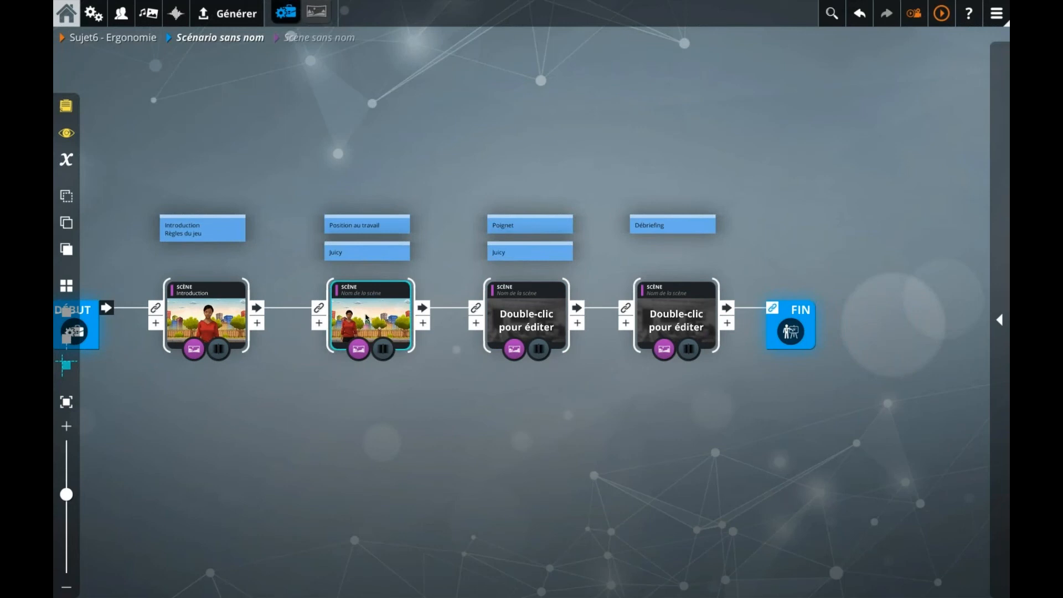
{"action": "left_click", "coordinate": [377, 295]}
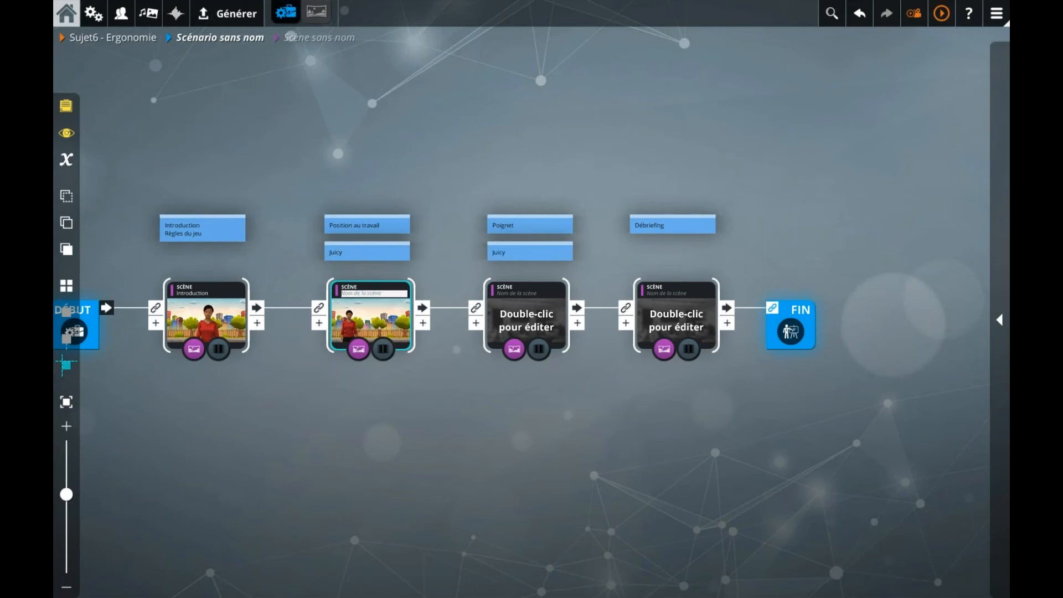
{"action": "type", "text": "Posture"}
{"action": "key", "text": "Return"}
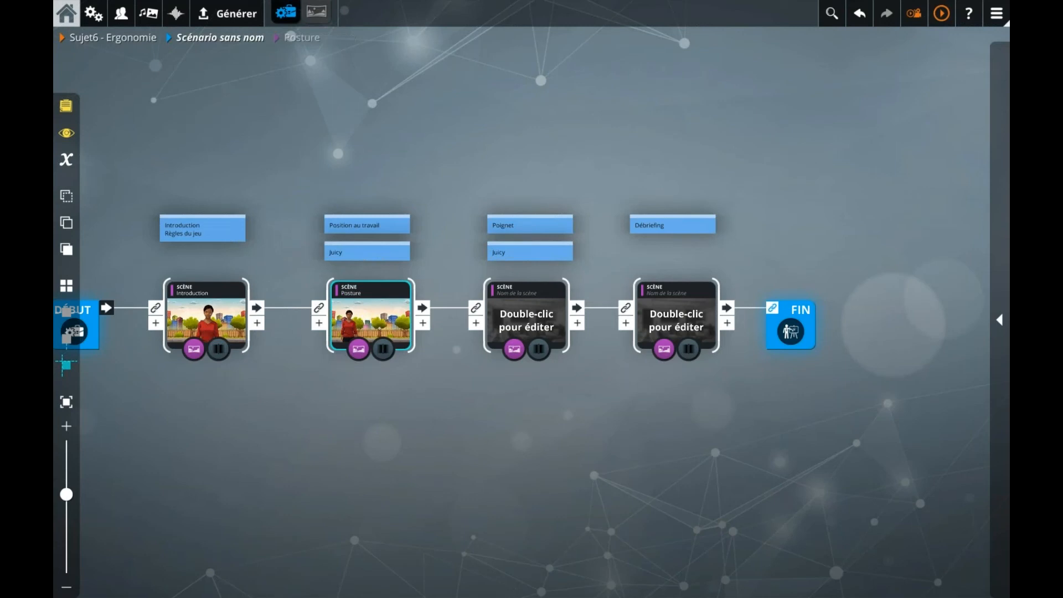
{"action": "double_click", "coordinate": [384, 305]}
{"action": "mouse_move", "coordinate": [211, 354]}
{"action": "left_mouse_down"}
{"action": "mouse_move", "coordinate": [225, 341]}
{"action": "mouse_move", "coordinate": [219, 354]}
{"action": "left_mouse_up"}
{"action": "scroll", "coordinate": [219, 354], "scroll_direction": "down", "scroll_amount": 2}
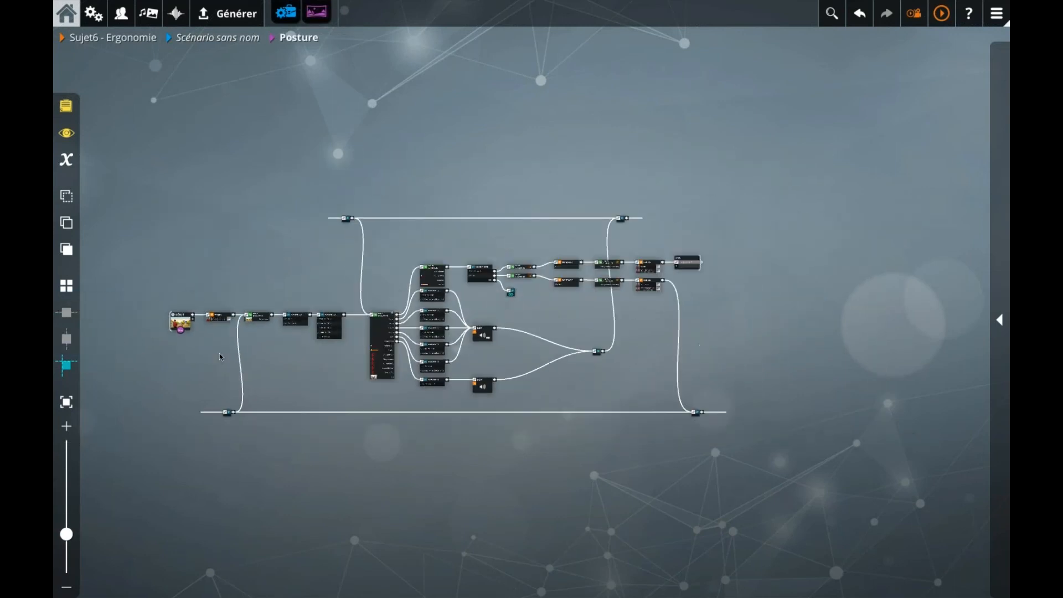
{"action": "left_click_drag", "start_coordinate": [203, 190], "coordinate": [709, 447]}
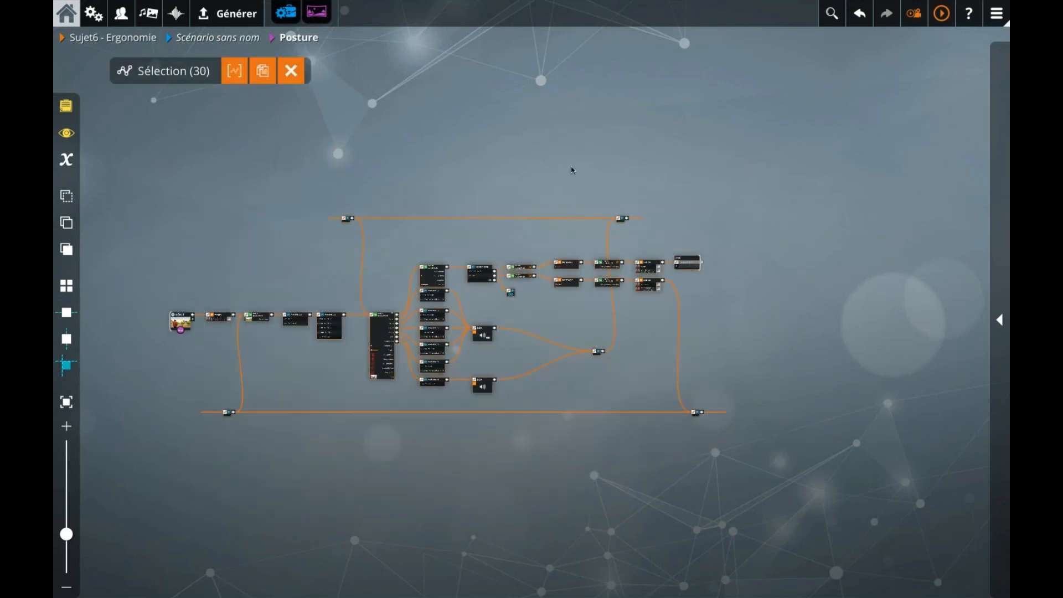
{"action": "left_click", "coordinate": [652, 184]}
{"action": "left_click", "coordinate": [235, 37]}
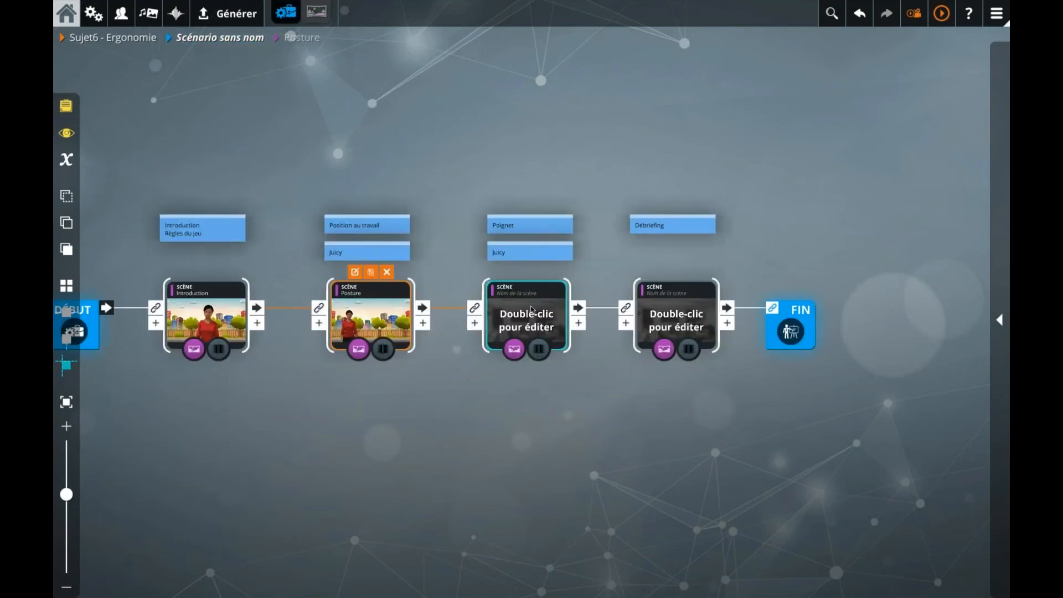
Duplicate the Posture scene, putting the copy in place of the empty third scene and linking it to both neighbouring scenes
{"action": "key", "text": "ctrl+v"}
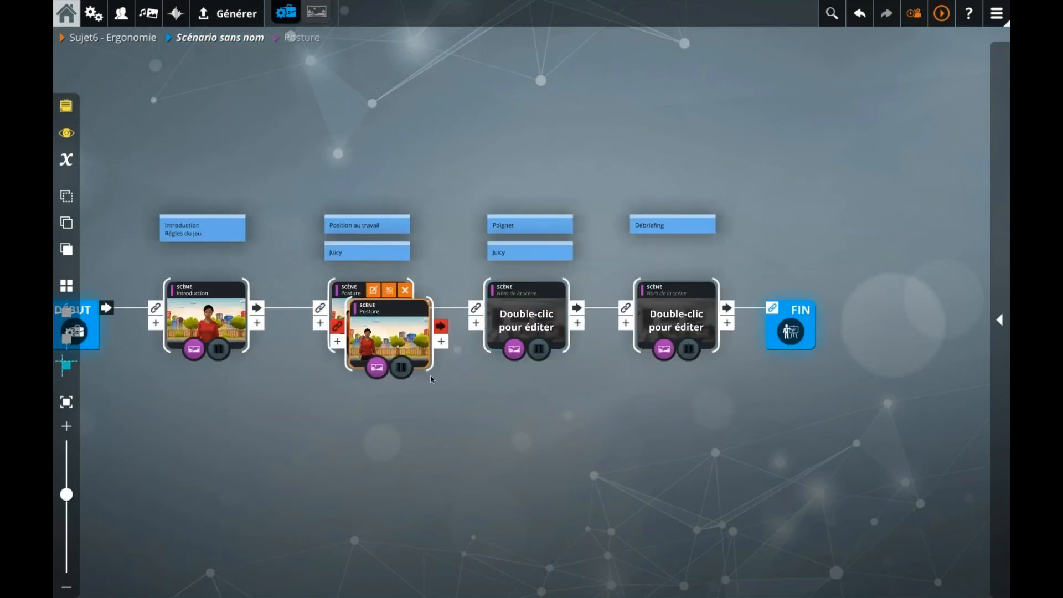
{"action": "left_click_drag", "start_coordinate": [379, 339], "coordinate": [550, 443]}
{"action": "left_click", "coordinate": [543, 270]}
{"action": "left_click_drag", "start_coordinate": [555, 438], "coordinate": [521, 318]}
{"action": "left_click_drag", "start_coordinate": [422, 309], "coordinate": [477, 311]}
{"action": "left_click_drag", "start_coordinate": [579, 310], "coordinate": [628, 312]}
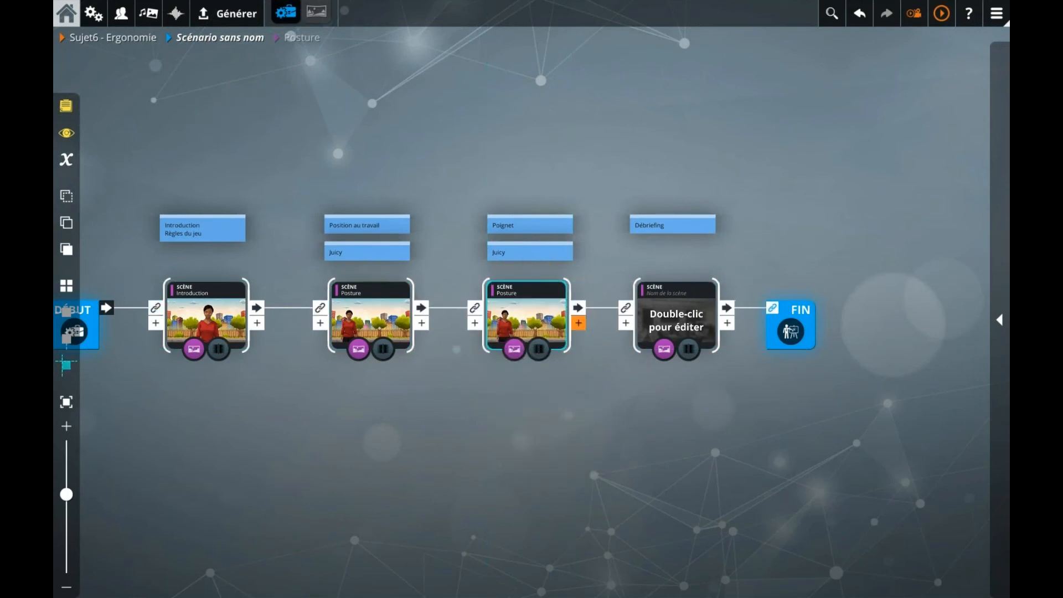
Rename the copied scene "Poignet" and open its main Zones cliquables block for editing
{"action": "double_click", "coordinate": [522, 293]}
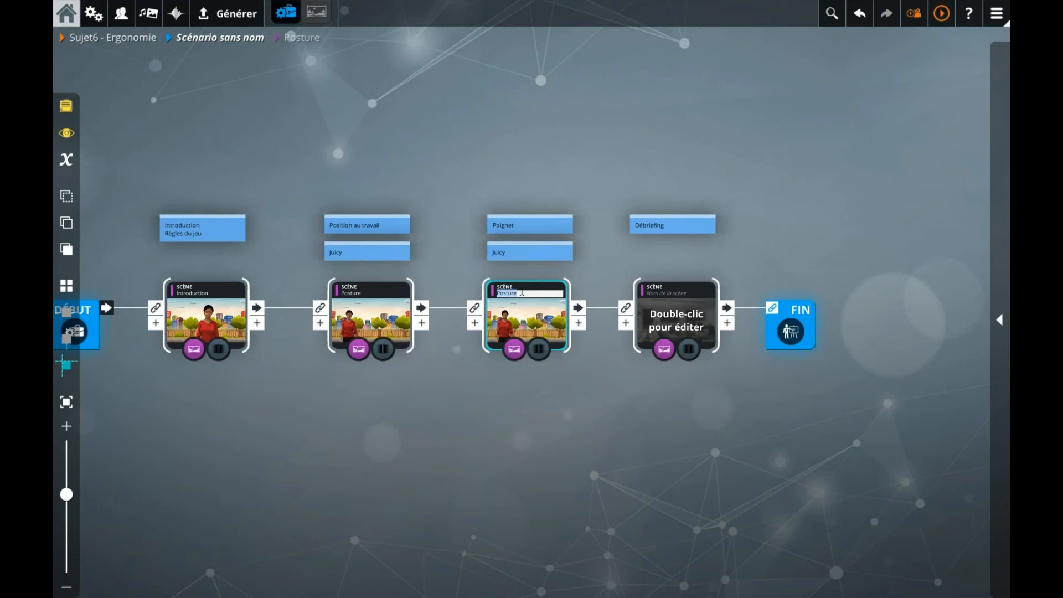
{"action": "key", "text": "Return"}
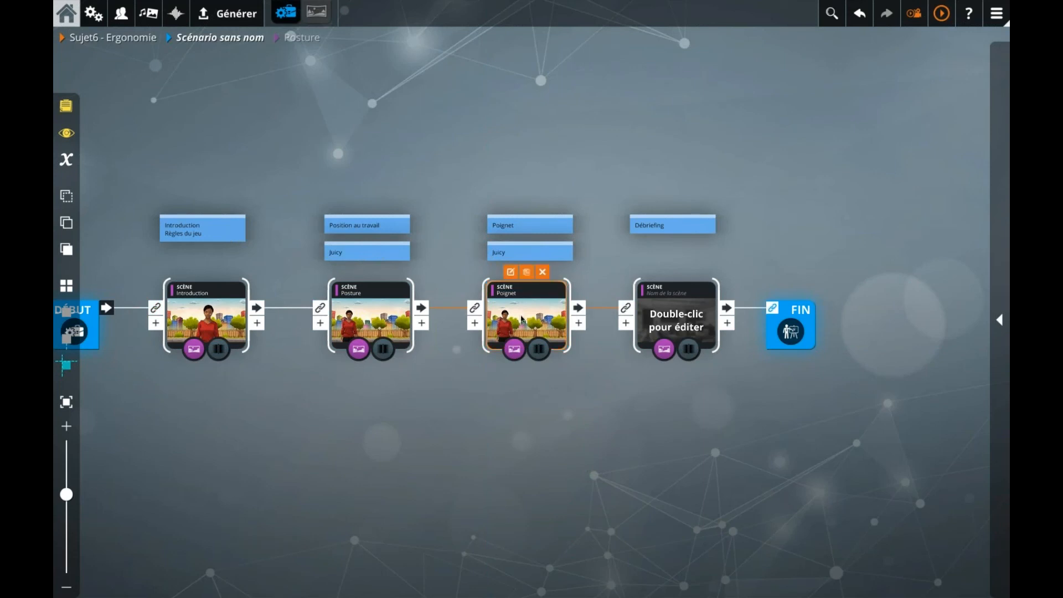
{"action": "double_click", "coordinate": [508, 331]}
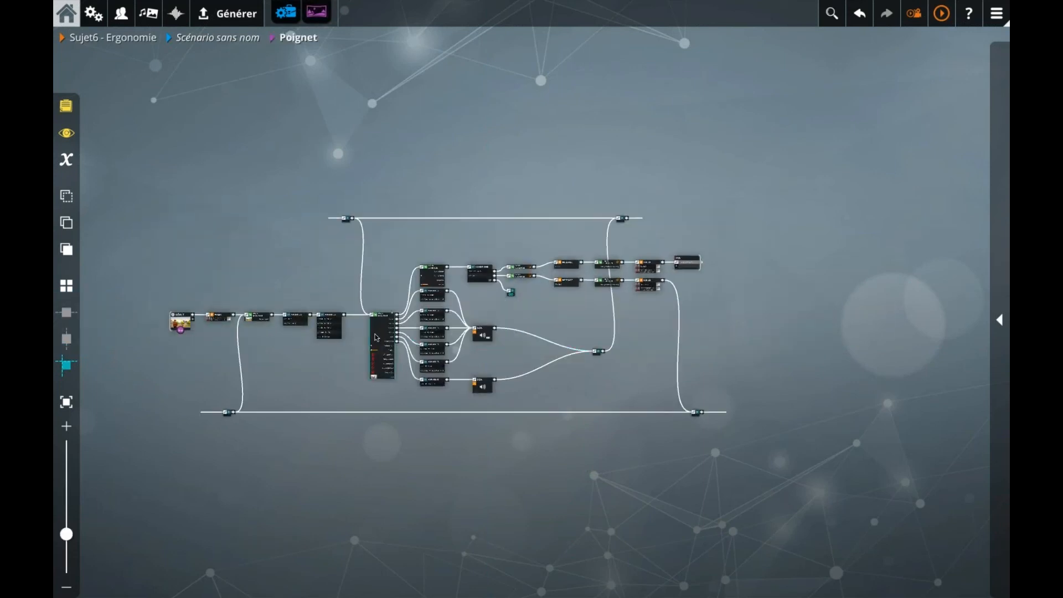
{"action": "scroll", "coordinate": [377, 337], "scroll_direction": "up", "scroll_amount": 5}
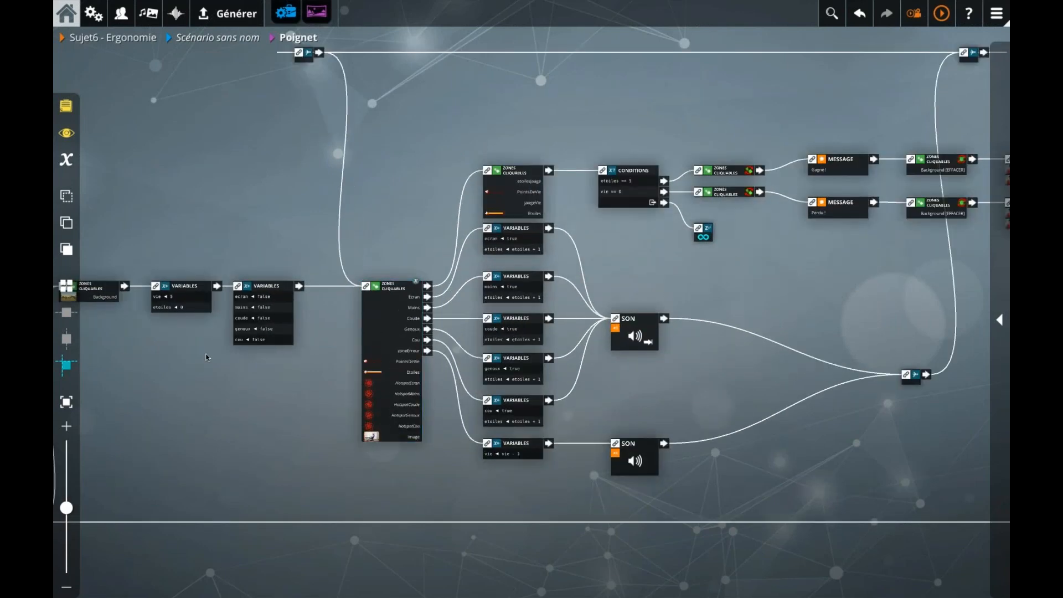
{"action": "left_click", "coordinate": [270, 323]}
{"action": "double_click", "coordinate": [367, 321]}
Try assigning the "Main" image to the zoneErreur zone, and undo the assignment
{"action": "left_click", "coordinate": [604, 205]}
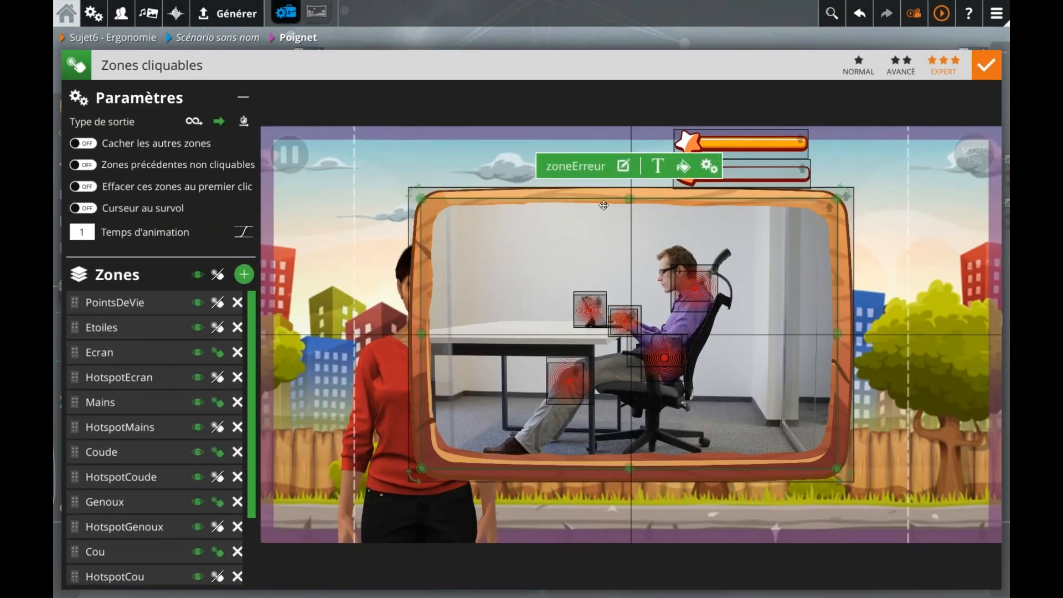
{"action": "left_click", "coordinate": [624, 167]}
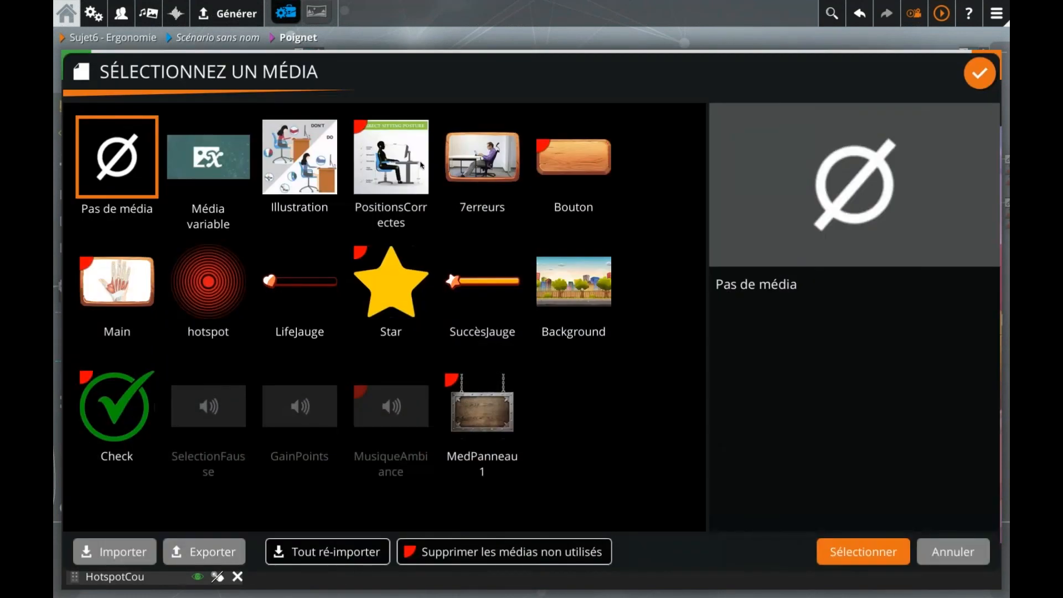
{"action": "double_click", "coordinate": [121, 282]}
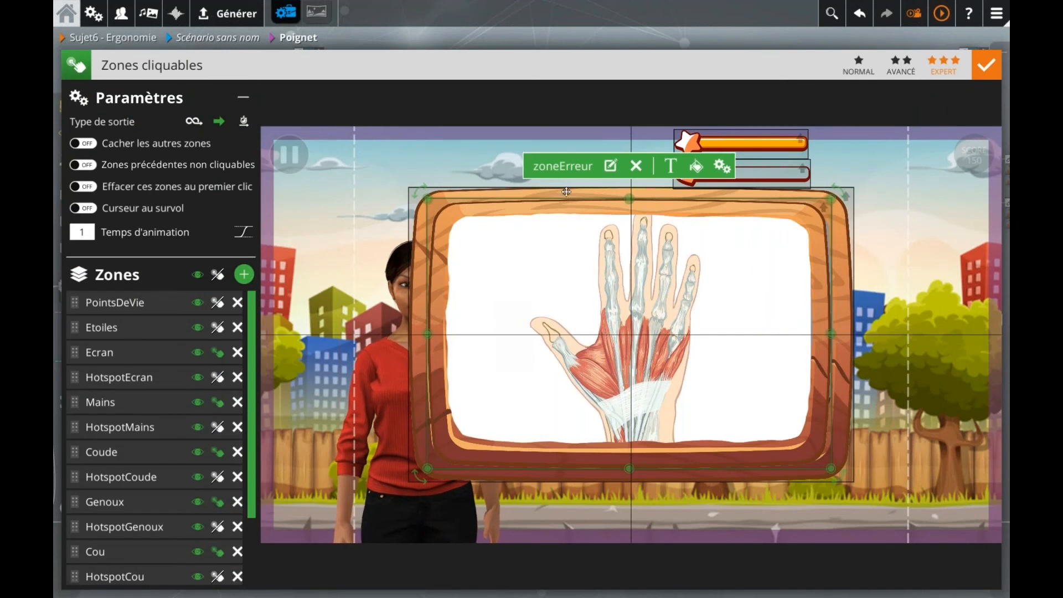
{"action": "key", "text": "ctrl+z"}
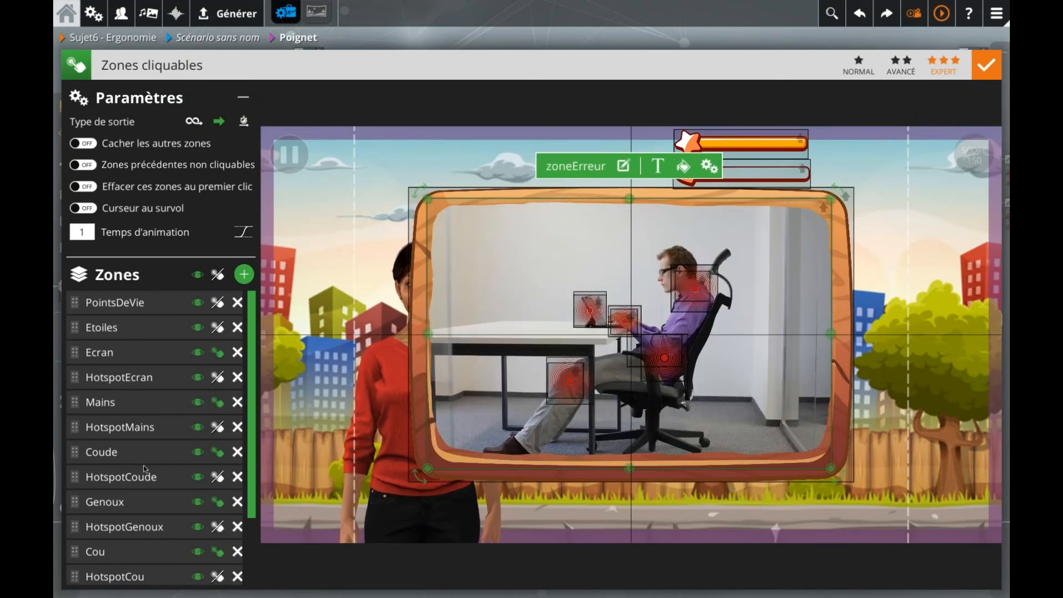
Delete the zoneErreur zone and replace the Image zone's media with "Main"
{"action": "scroll", "coordinate": [144, 465], "scroll_direction": "down", "scroll_amount": 3}
{"action": "left_click", "coordinate": [237, 515]}
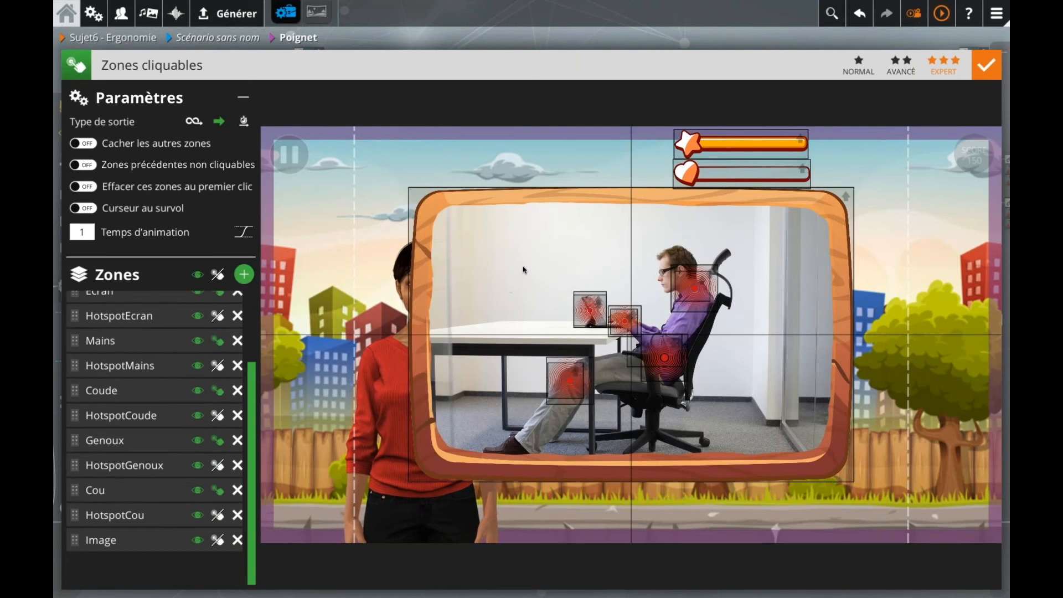
{"action": "left_click", "coordinate": [549, 200]}
{"action": "double_click", "coordinate": [549, 200]}
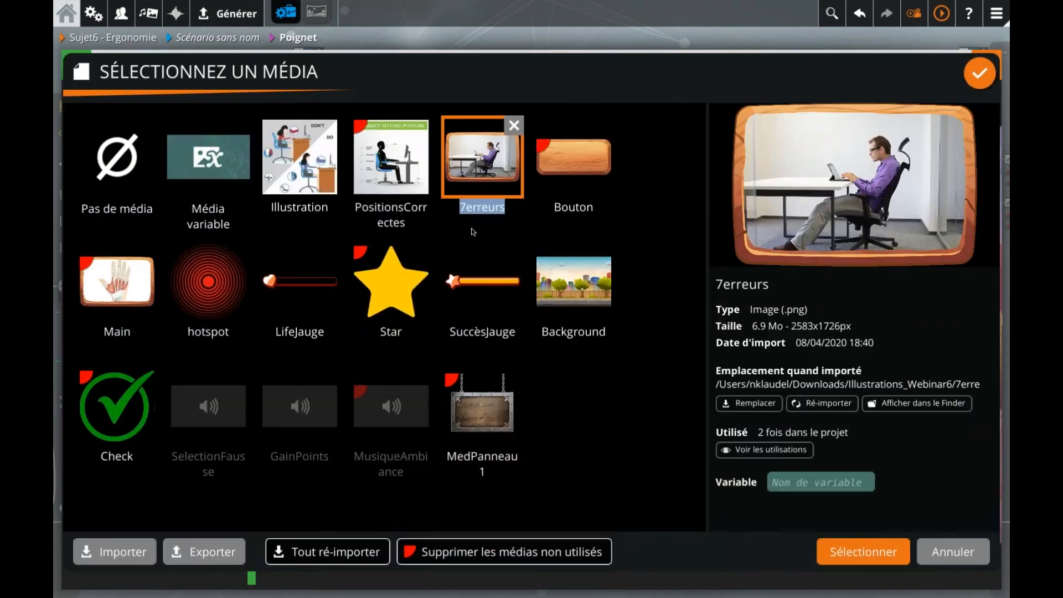
{"action": "double_click", "coordinate": [82, 295]}
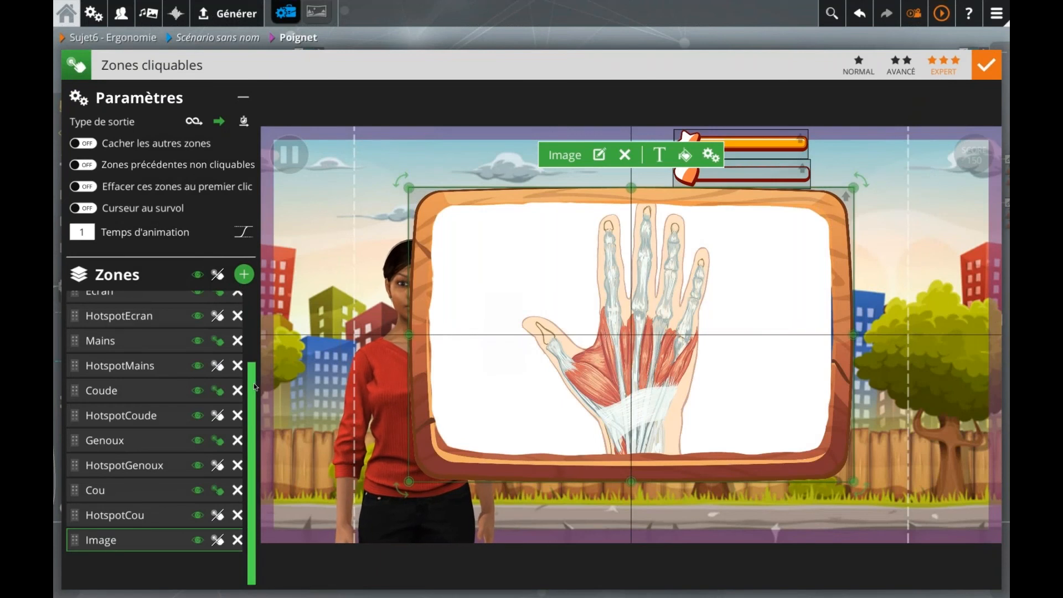
Delete the Ecran, Mains, Coude, Genoux and Cou zones with their hotspots, as well as the PointsDeVie zone
{"action": "left_click_drag", "start_coordinate": [254, 384], "coordinate": [250, 313]}
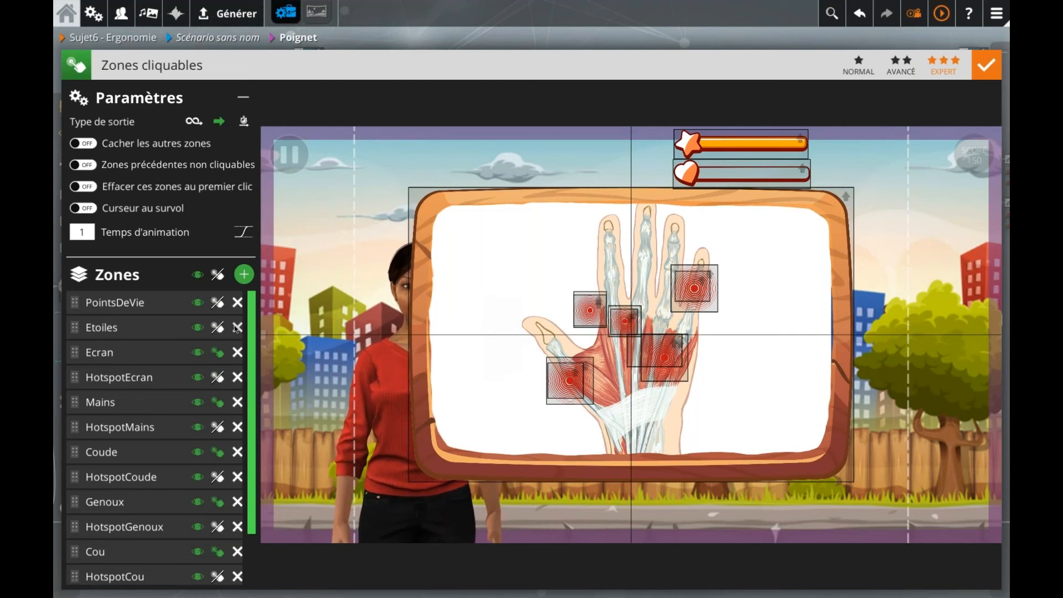
{"action": "left_click", "coordinate": [168, 328]}
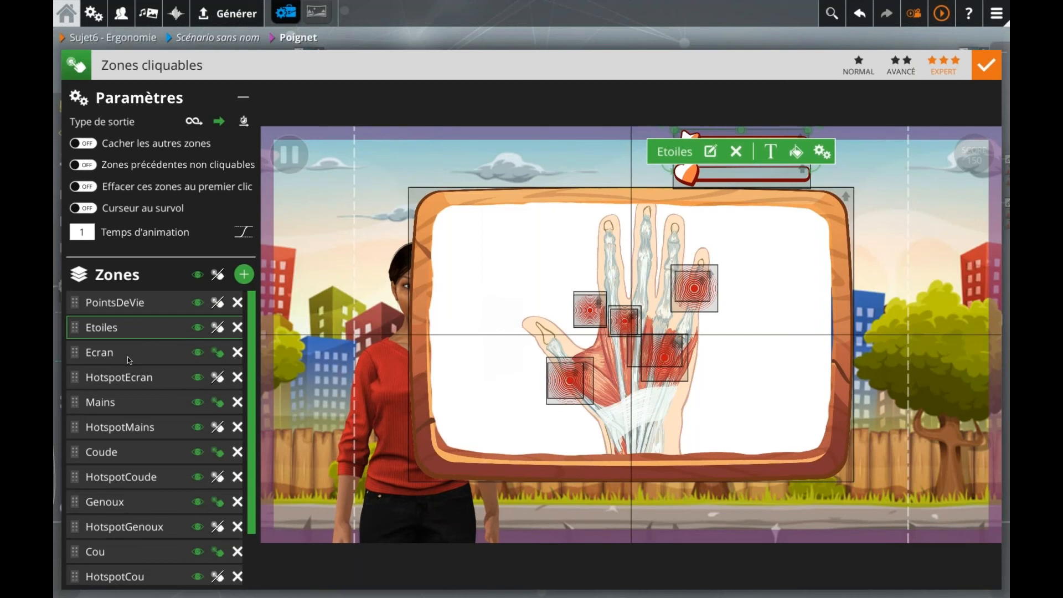
{"action": "left_click", "coordinate": [127, 357]}
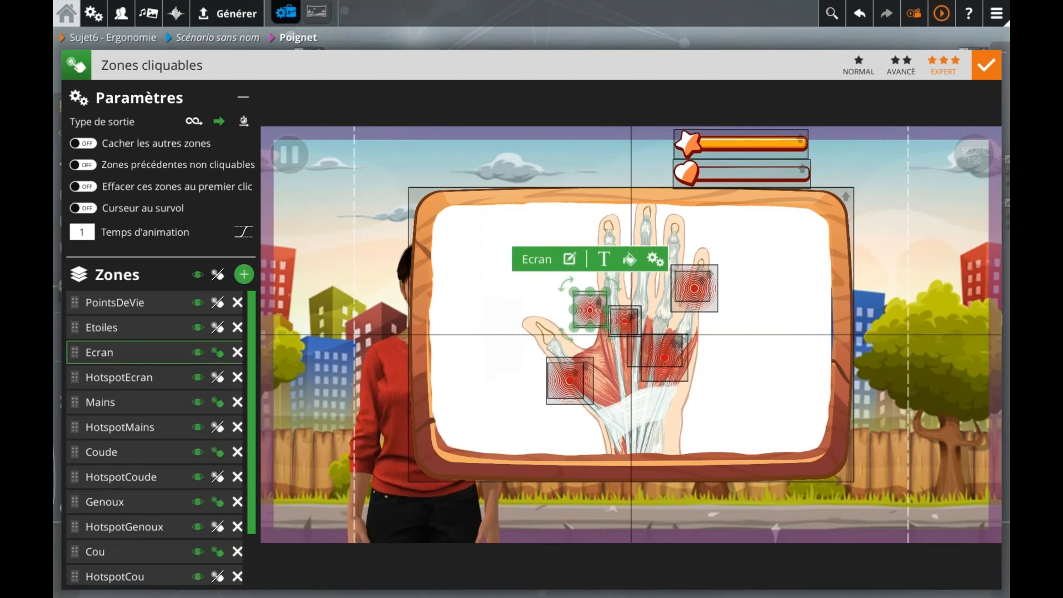
{"action": "left_click", "coordinate": [237, 353]}
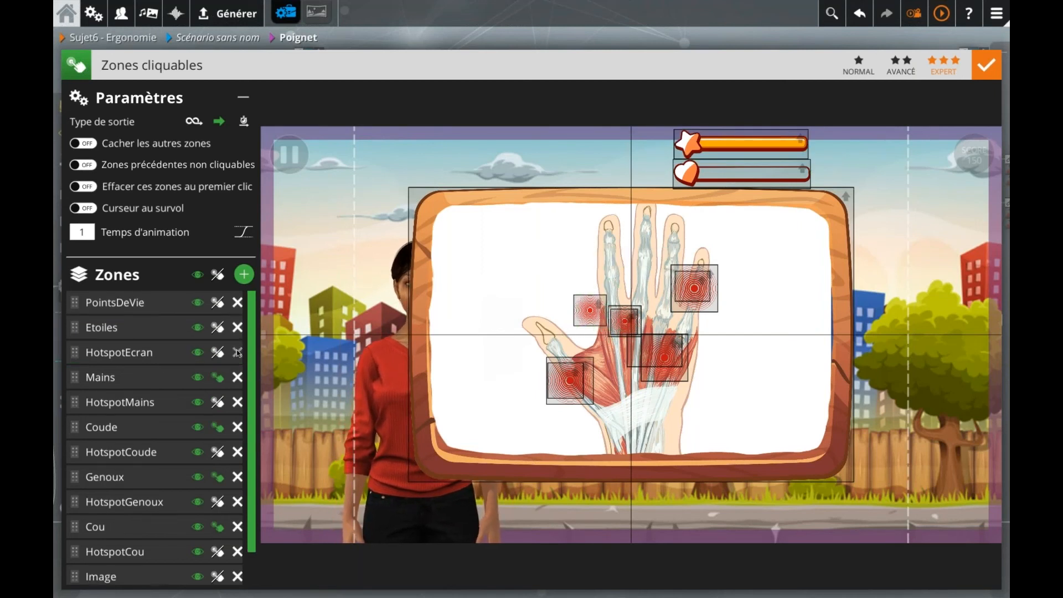
{"action": "left_click", "coordinate": [237, 353]}
{"action": "left_click", "coordinate": [237, 352]}
{"action": "left_click", "coordinate": [237, 353]}
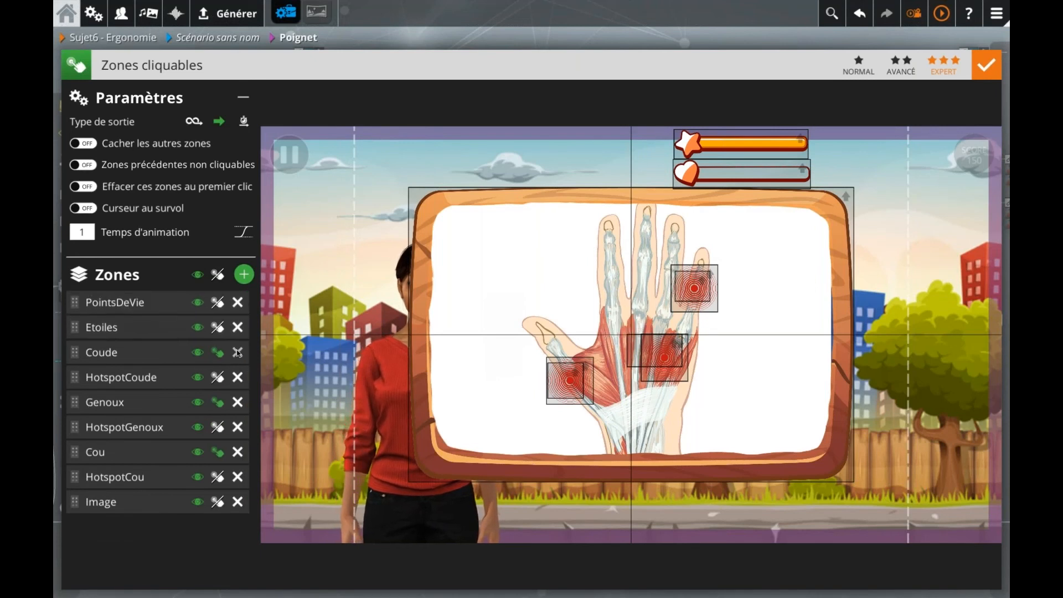
{"action": "left_click", "coordinate": [237, 353]}
{"action": "left_click", "coordinate": [237, 353]}
{"action": "left_click", "coordinate": [237, 353]}
{"action": "left_click", "coordinate": [237, 353]}
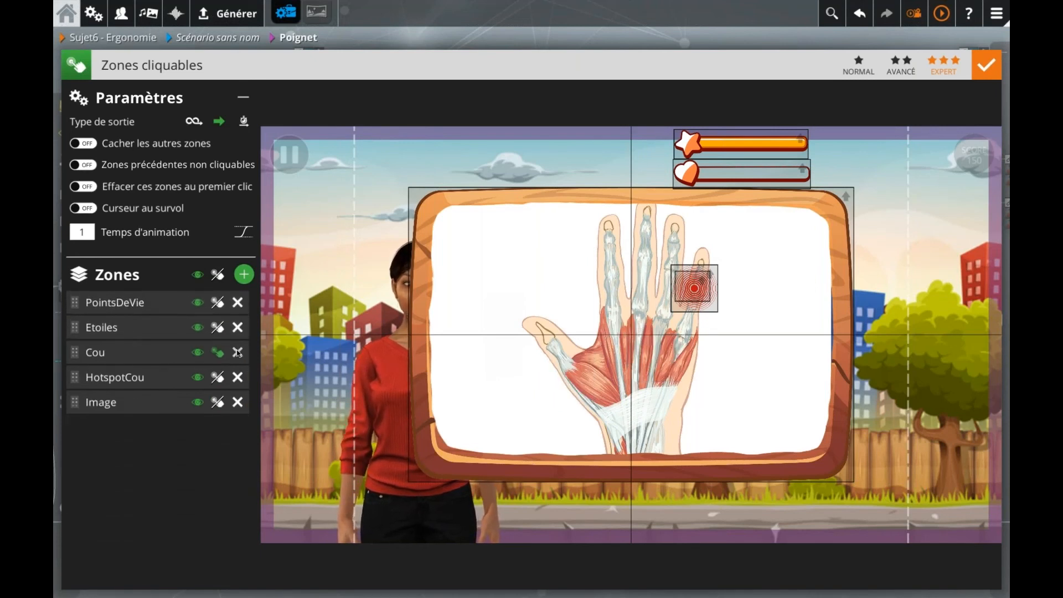
{"action": "left_click", "coordinate": [237, 352]}
{"action": "left_click", "coordinate": [236, 354]}
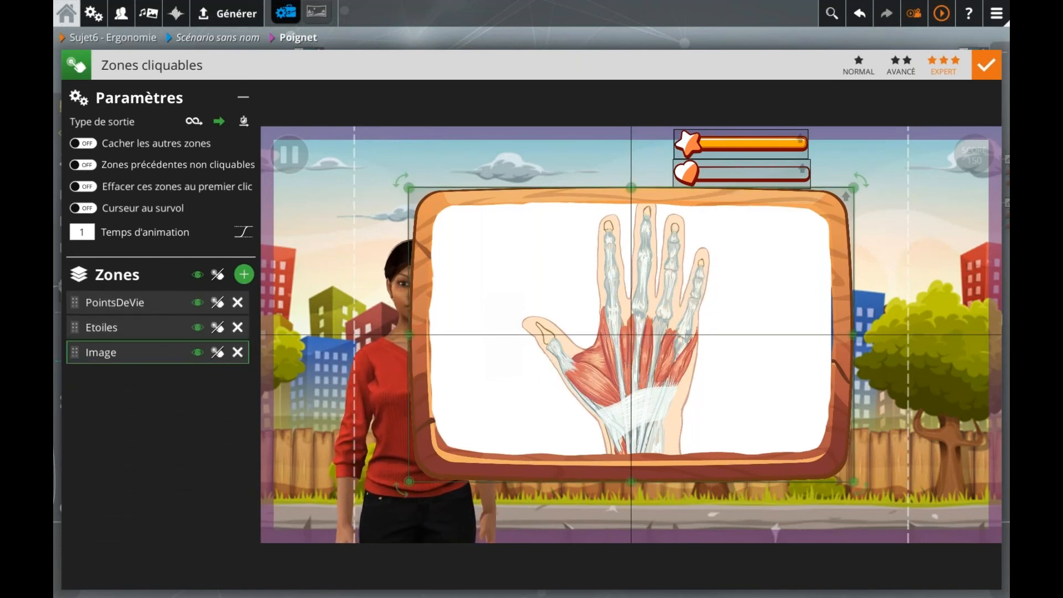
{"action": "left_click", "coordinate": [113, 353]}
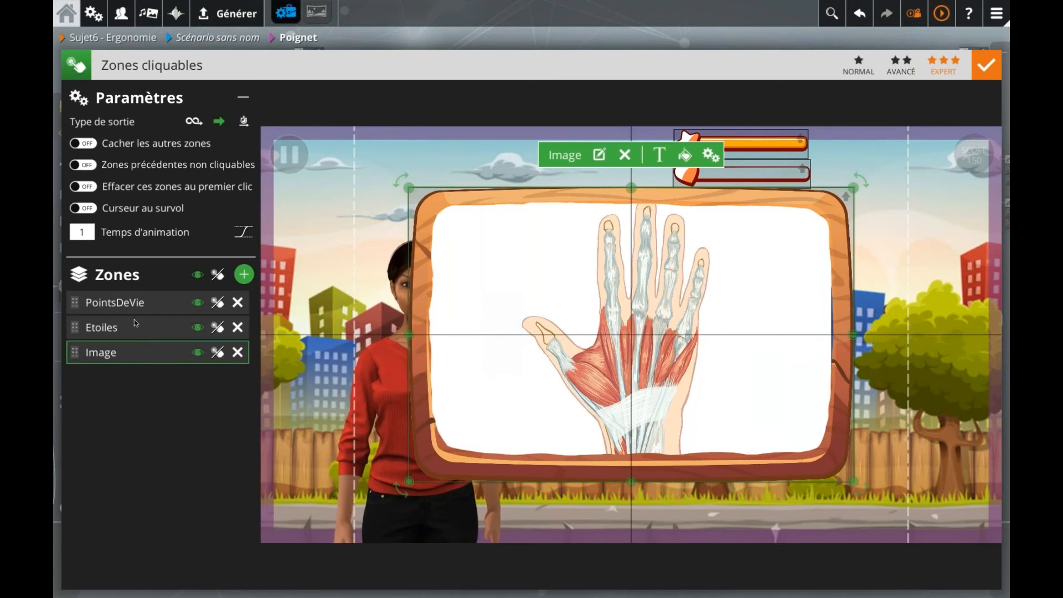
{"action": "left_click", "coordinate": [232, 303]}
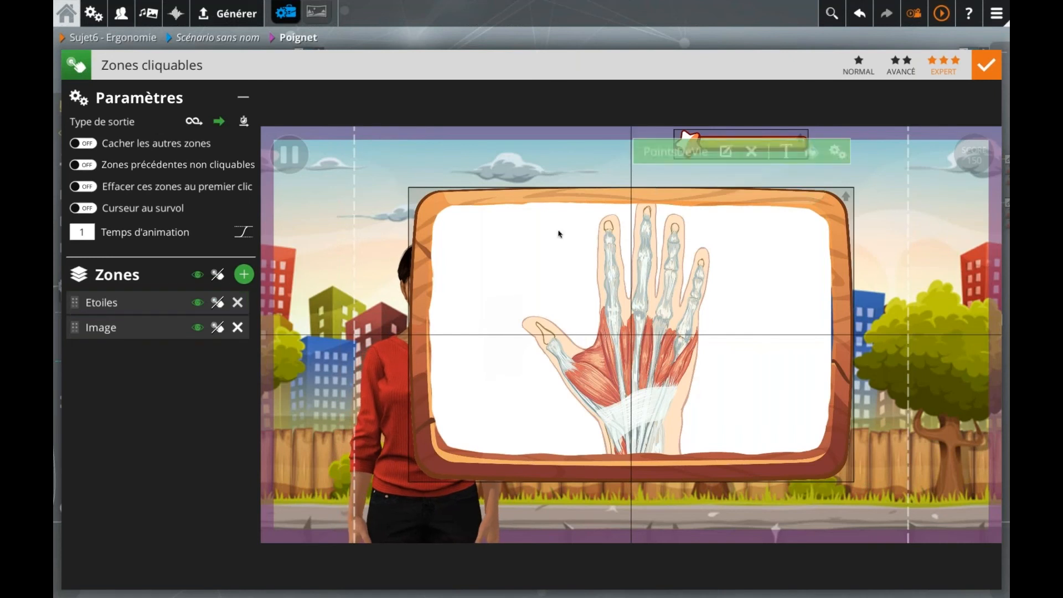
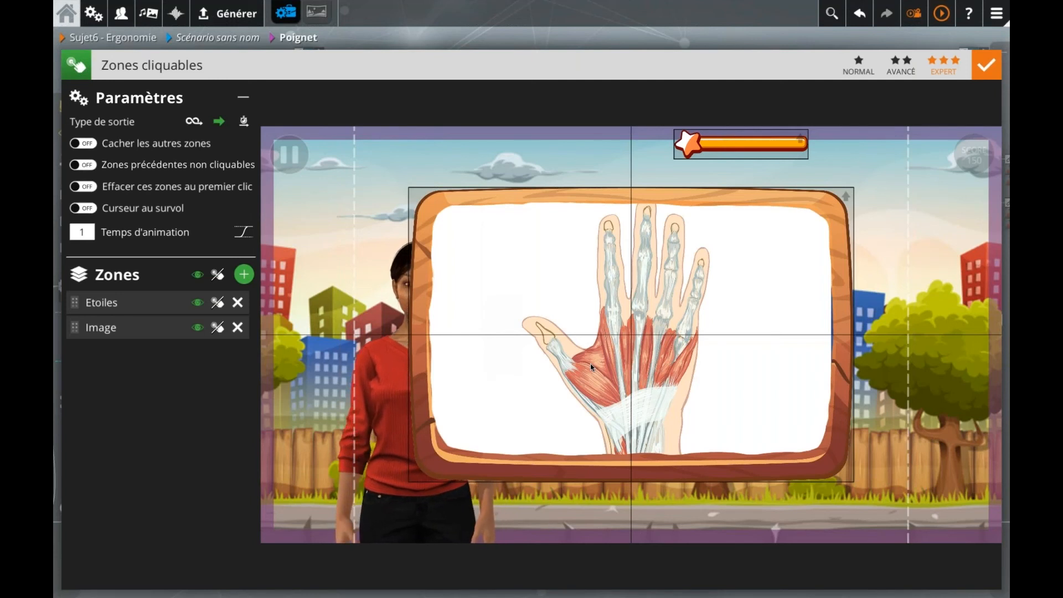
Delete the leftover blocks between the main Zones cliquables block and the SON blocks, and reopen the main zones block for editing
{"action": "left_click", "coordinate": [615, 46]}
{"action": "left_click", "coordinate": [441, 228]}
{"action": "left_click_drag", "start_coordinate": [551, 503], "coordinate": [512, 476]}
{"action": "key", "text": "Delete"}
{"action": "double_click", "coordinate": [418, 302]}
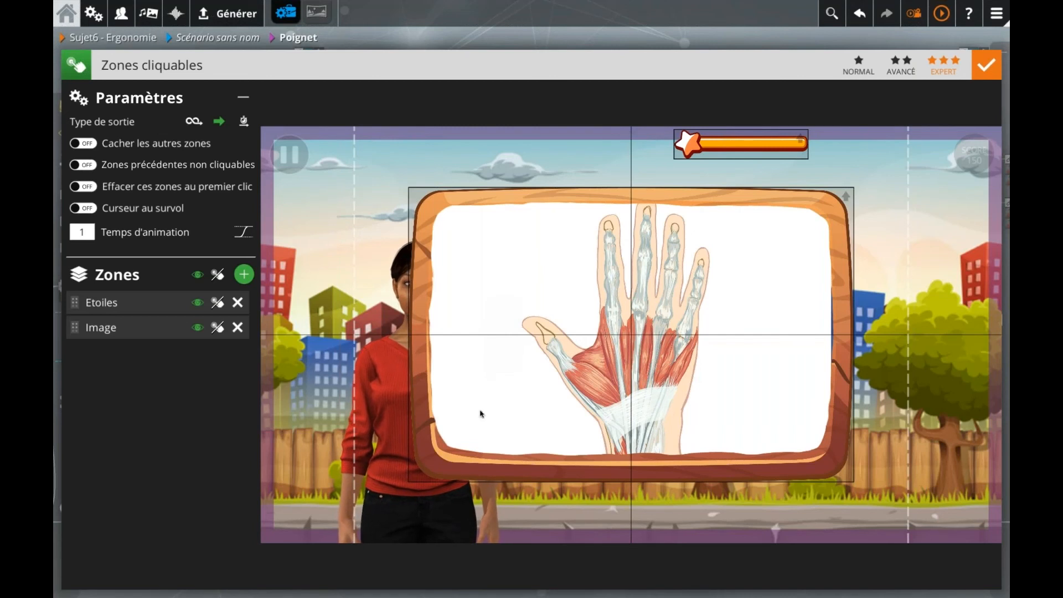
Add a zone named "CanalCarpien" and place it over the wrist of the hand image
{"action": "left_click", "coordinate": [244, 274]}
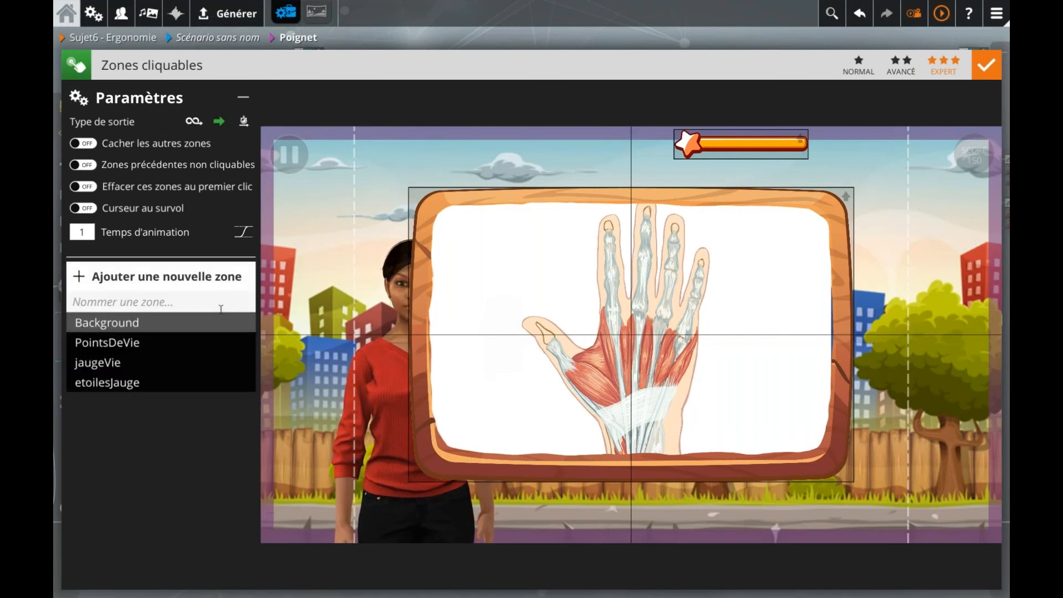
{"action": "type", "text": "CanalCarpien"}
{"action": "key", "text": "Return"}
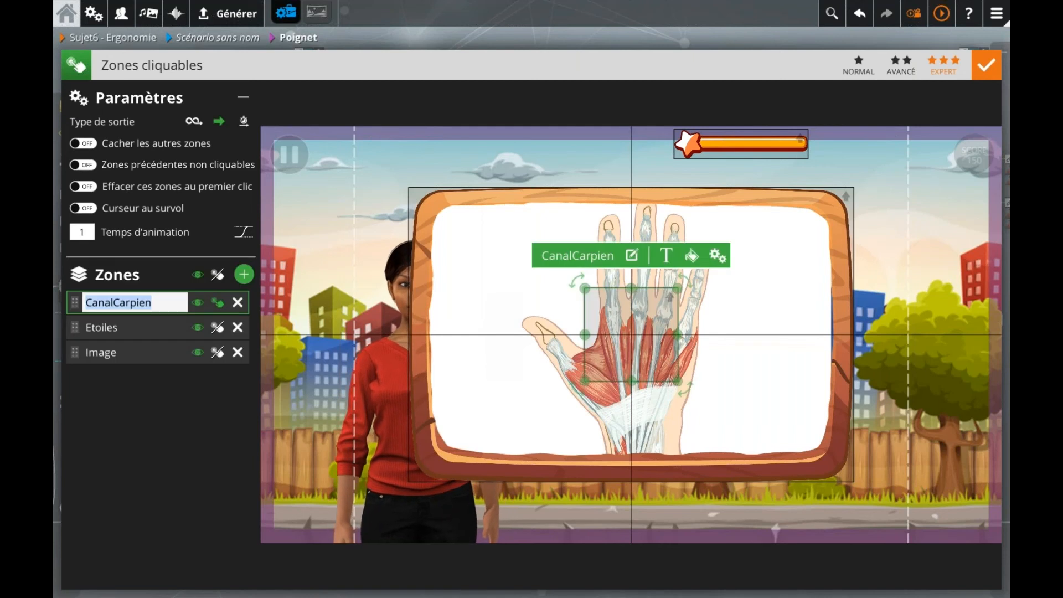
{"action": "left_click_drag", "start_coordinate": [671, 295], "coordinate": [664, 409]}
Assign the "hotspot" image as the CanalCarpien zone's hover media and check the hover effect
{"action": "left_click", "coordinate": [699, 354]}
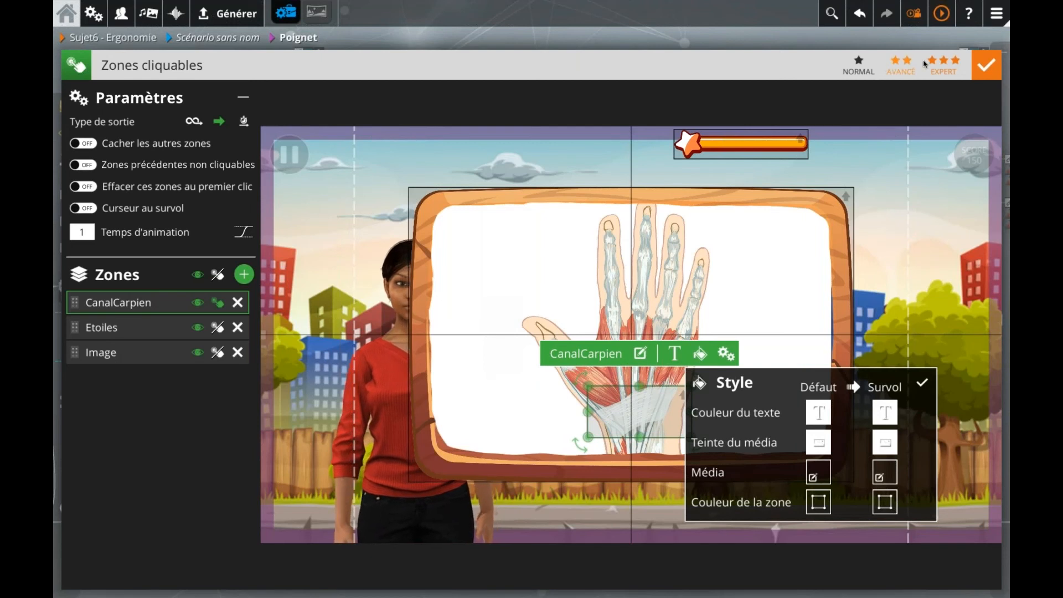
{"action": "left_click", "coordinate": [886, 472]}
{"action": "left_click", "coordinate": [207, 285]}
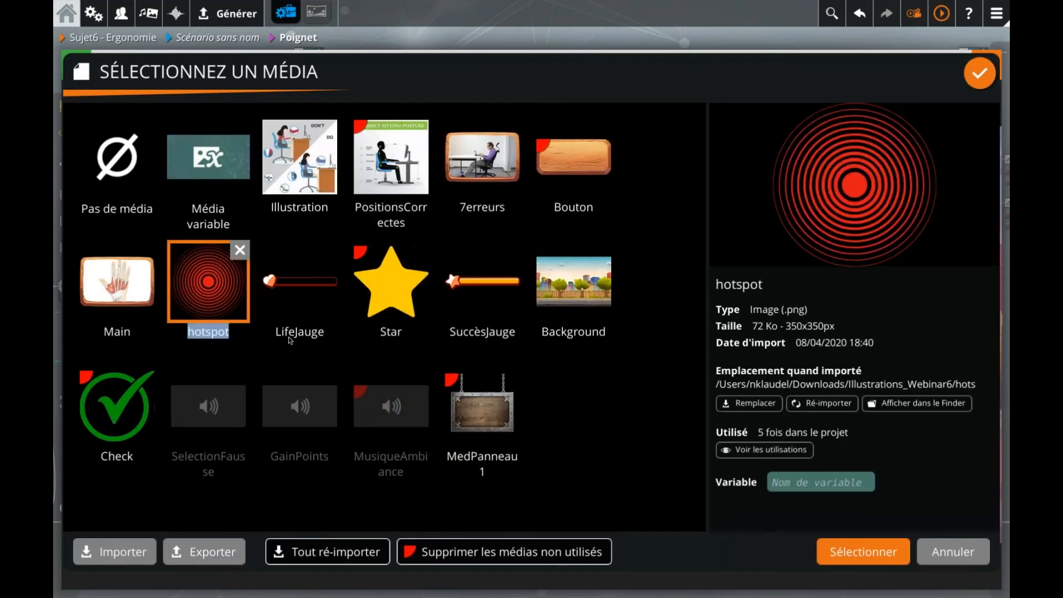
{"action": "left_click", "coordinate": [876, 557]}
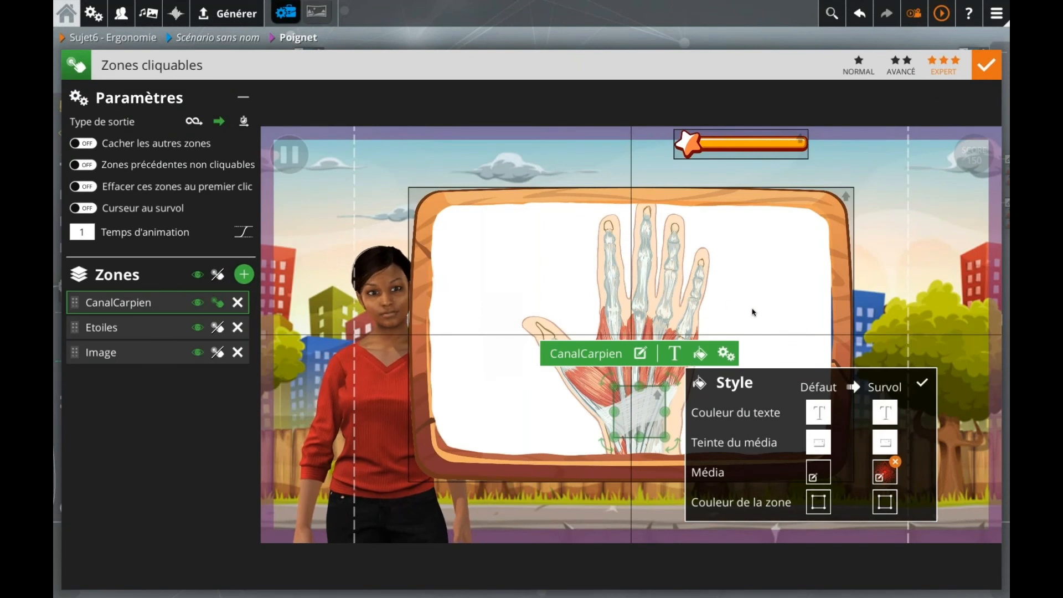
{"action": "left_click", "coordinate": [896, 280]}
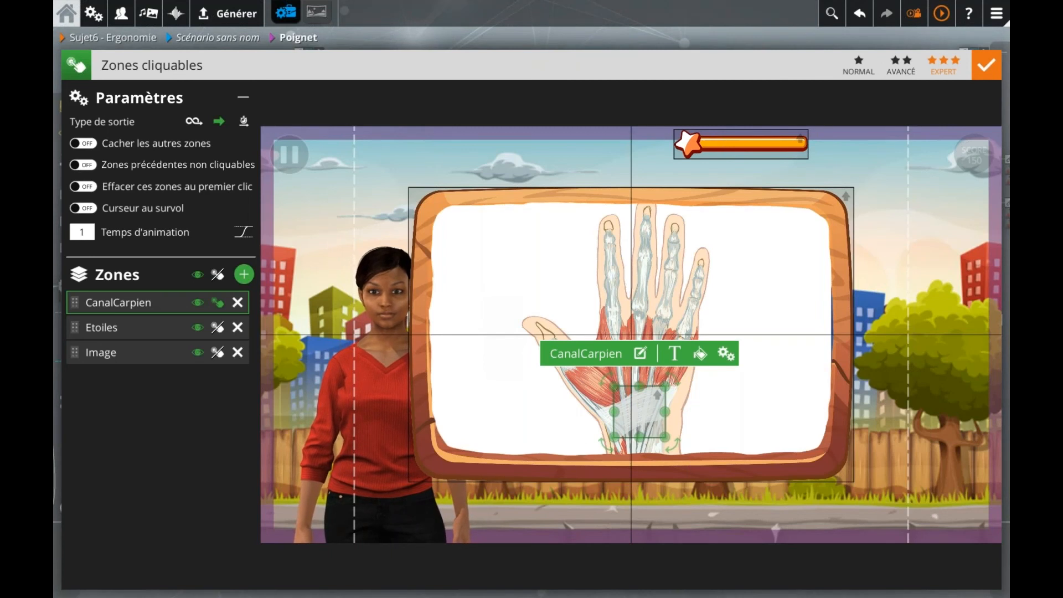
{"action": "left_click", "coordinate": [347, 433]}
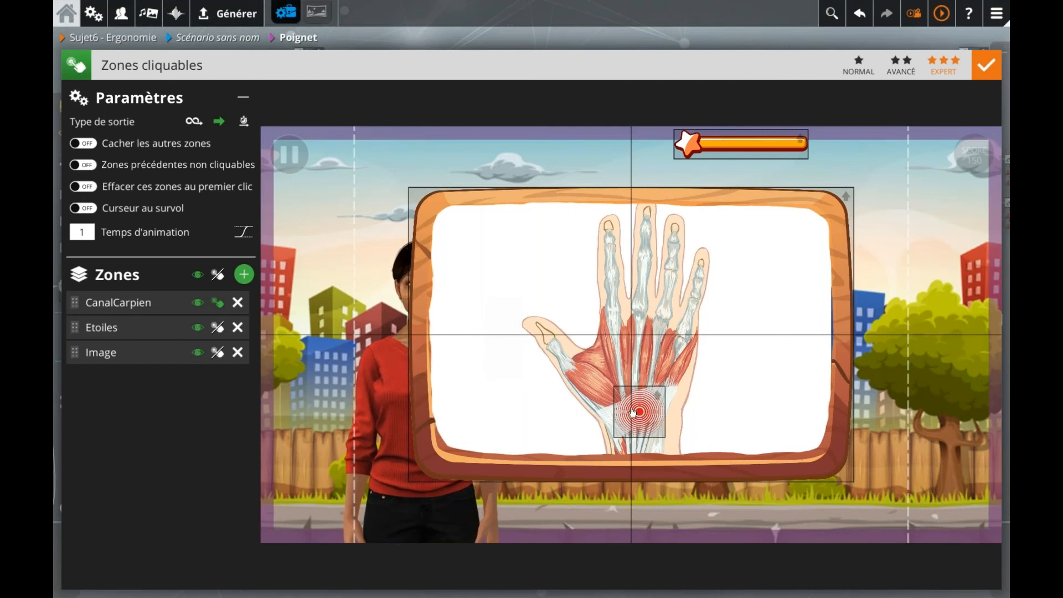
{"action": "left_click", "coordinate": [640, 414]}
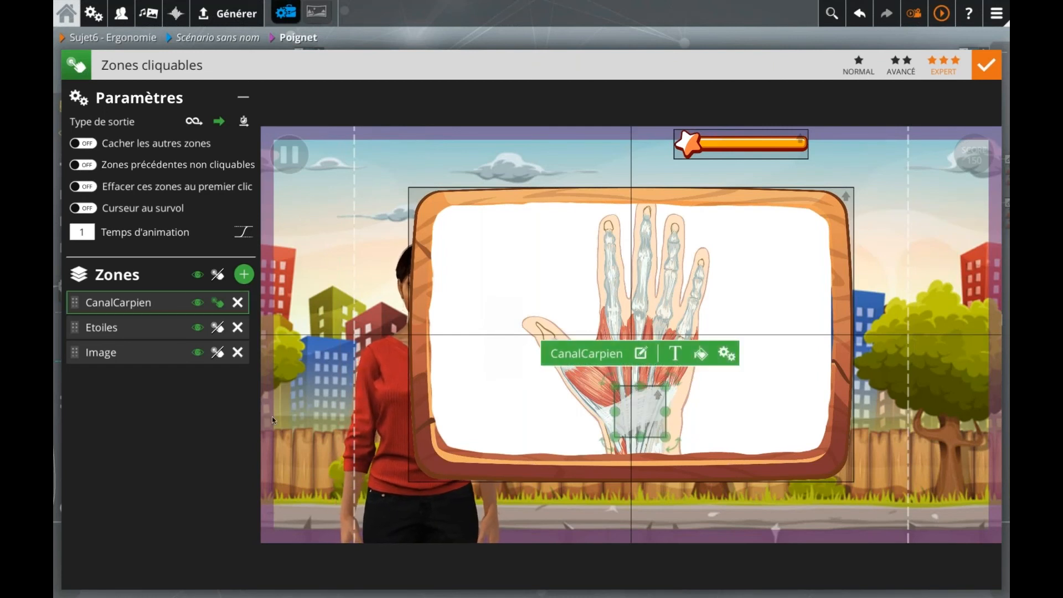
{"action": "left_click", "coordinate": [312, 405]}
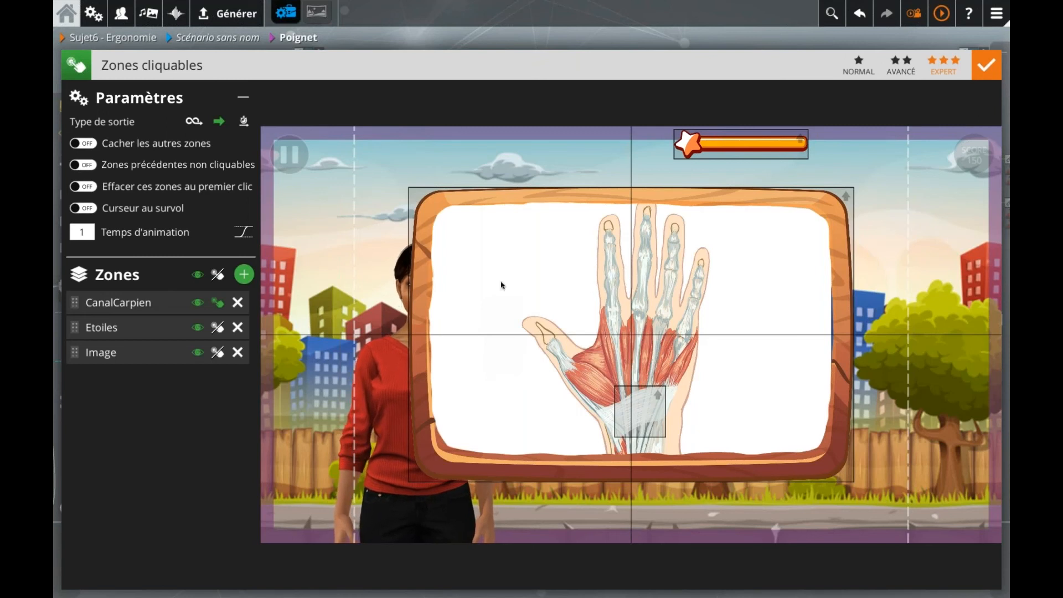
Add another clickable zone named "Doigts" to the hand image
{"action": "left_click", "coordinate": [247, 277]}
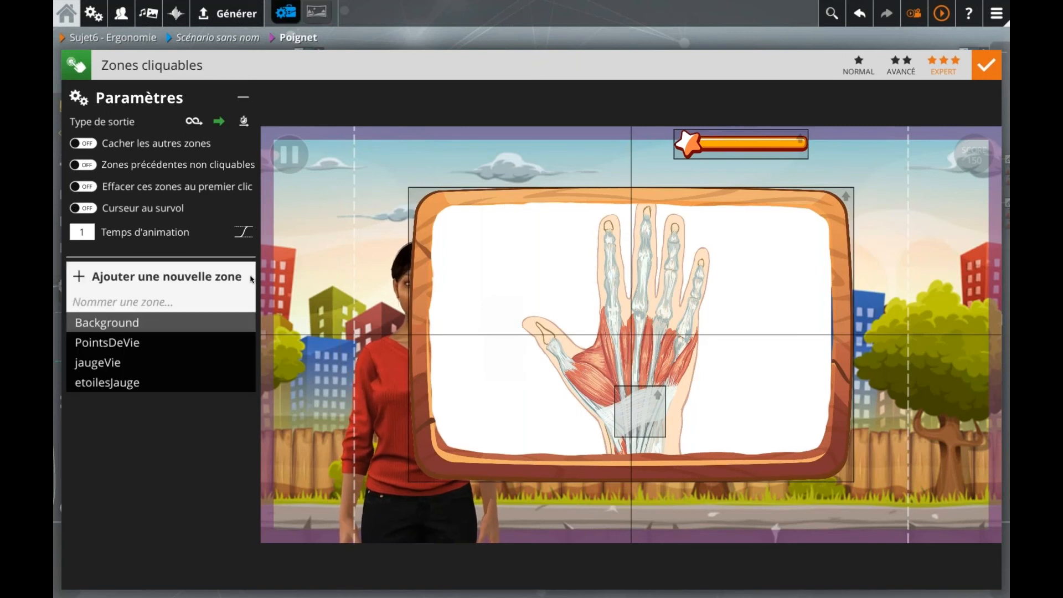
{"action": "type", "text": "Doigts"}
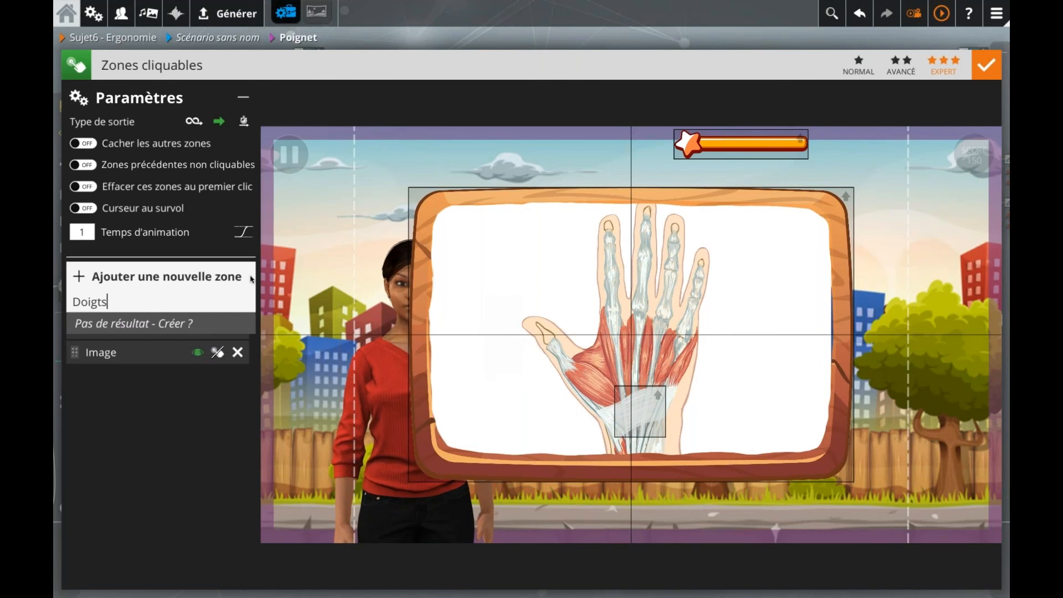
{"action": "key", "text": "Return"}
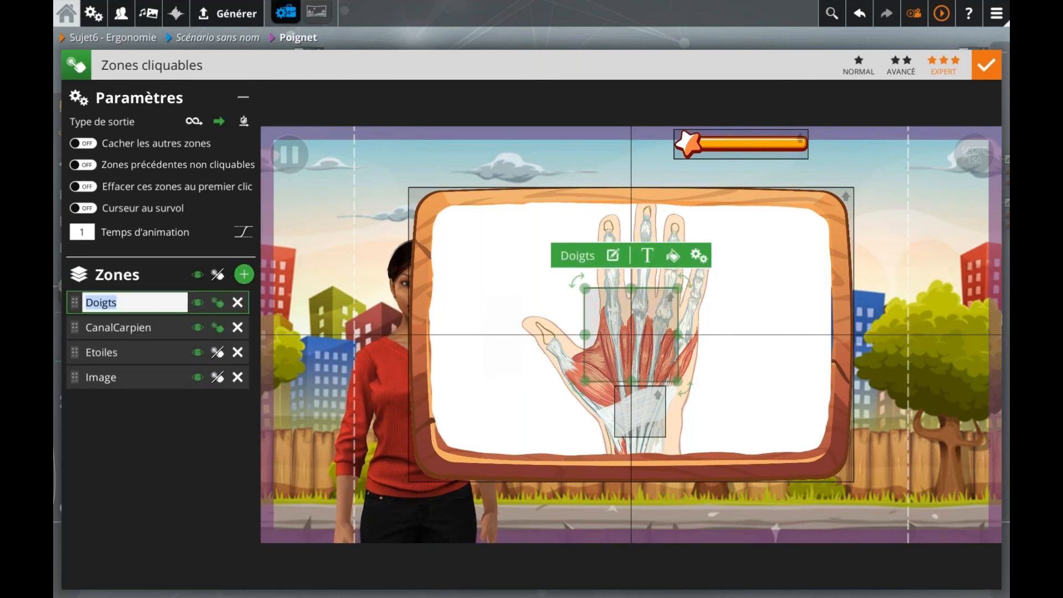
Copy the CanalCarpien zone's properties onto the Doigts zone and place it over the index finger
{"action": "left_click", "coordinate": [639, 411]}
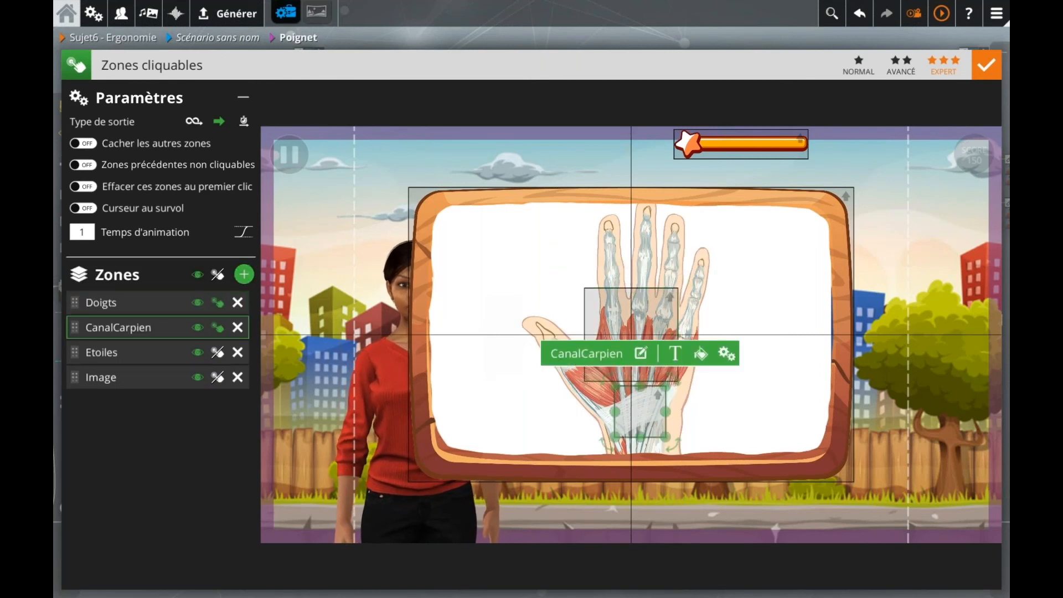
{"action": "left_click", "coordinate": [627, 331]}
{"action": "key", "text": "ctrl+v"}
{"action": "left_click_drag", "start_coordinate": [635, 415], "coordinate": [608, 273]}
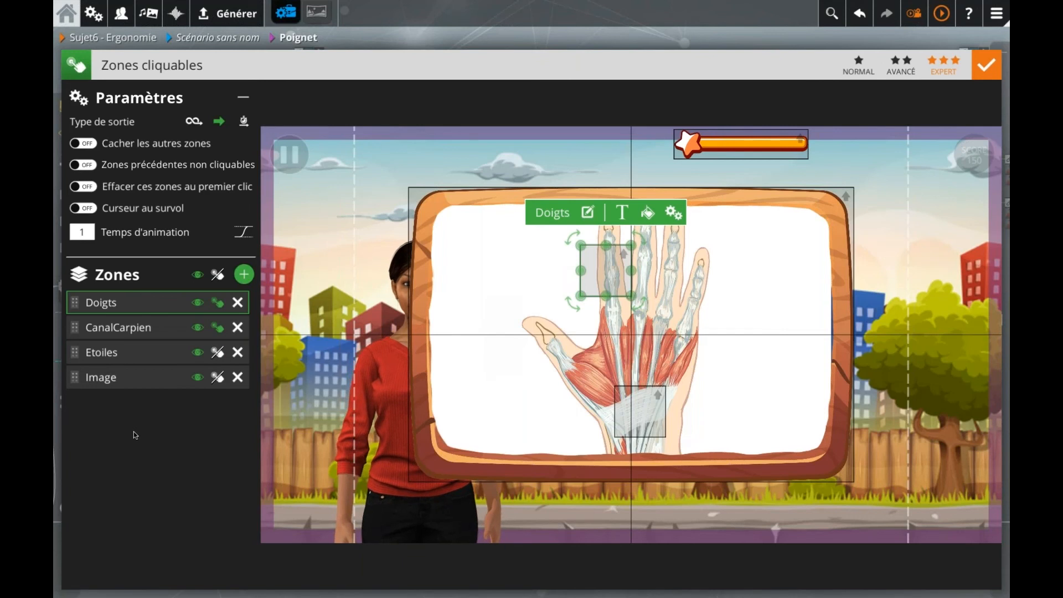
{"action": "left_click_drag", "start_coordinate": [621, 276], "coordinate": [625, 298]}
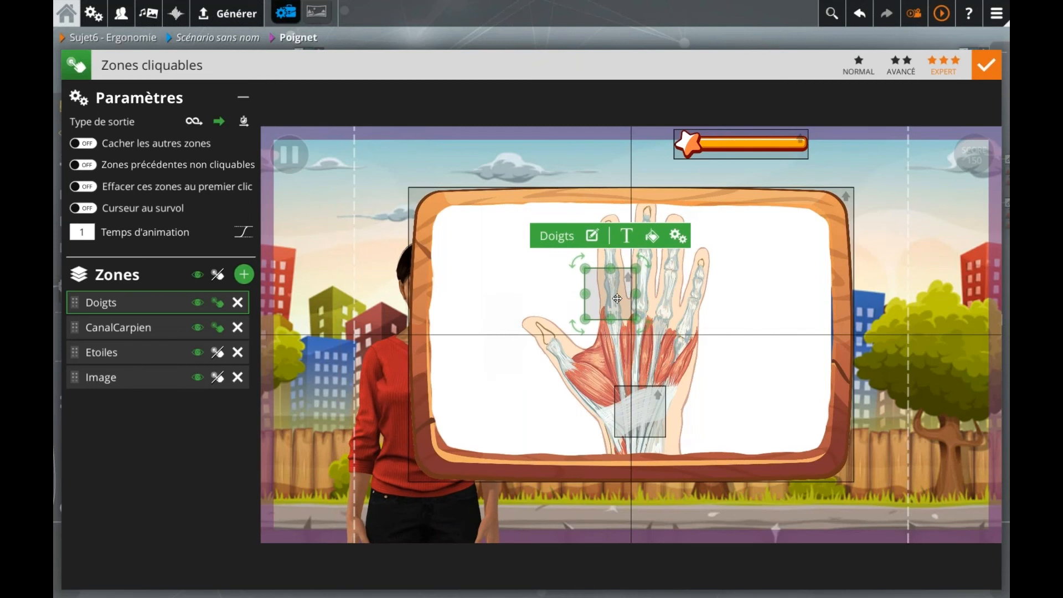
{"action": "left_click", "coordinate": [174, 462]}
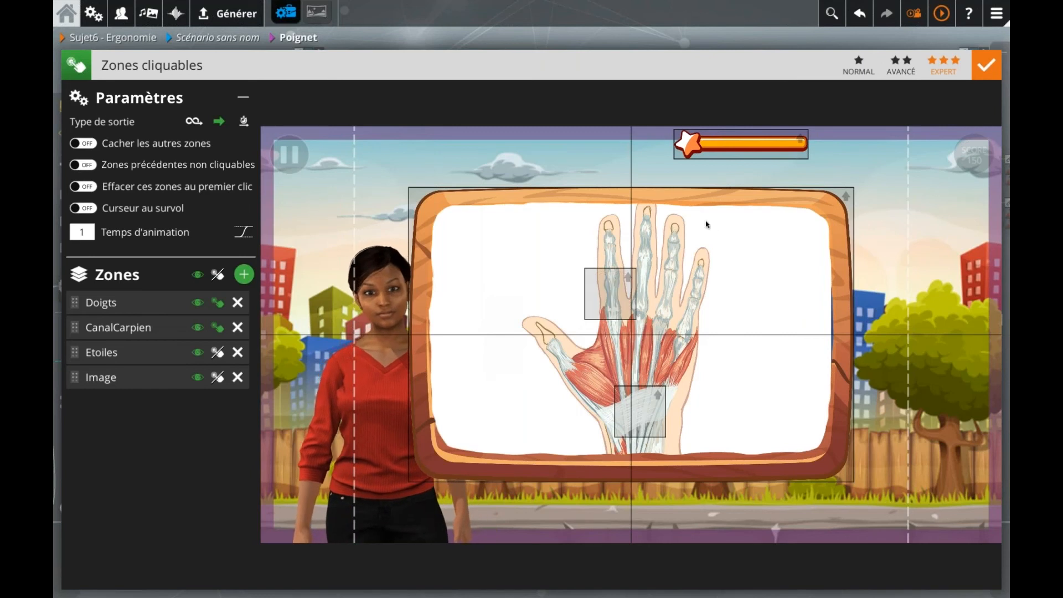
Close the zones editor and remove the vie assignment from the Variables block
{"action": "left_click", "coordinate": [505, 38]}
{"action": "left_click_drag", "start_coordinate": [285, 332], "coordinate": [348, 327]}
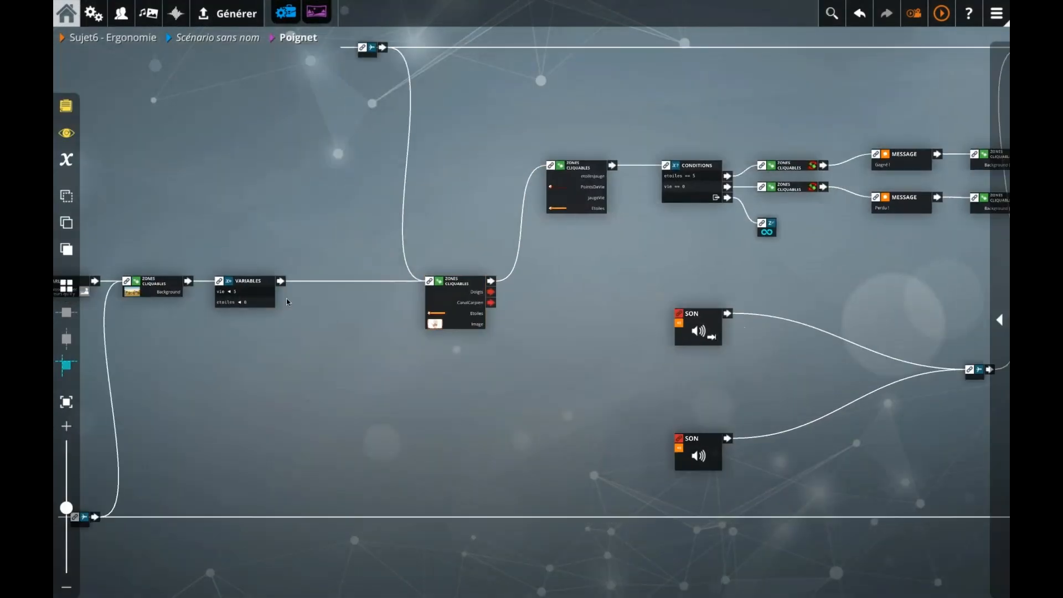
{"action": "double_click", "coordinate": [235, 304]}
{"action": "left_click", "coordinate": [748, 261]}
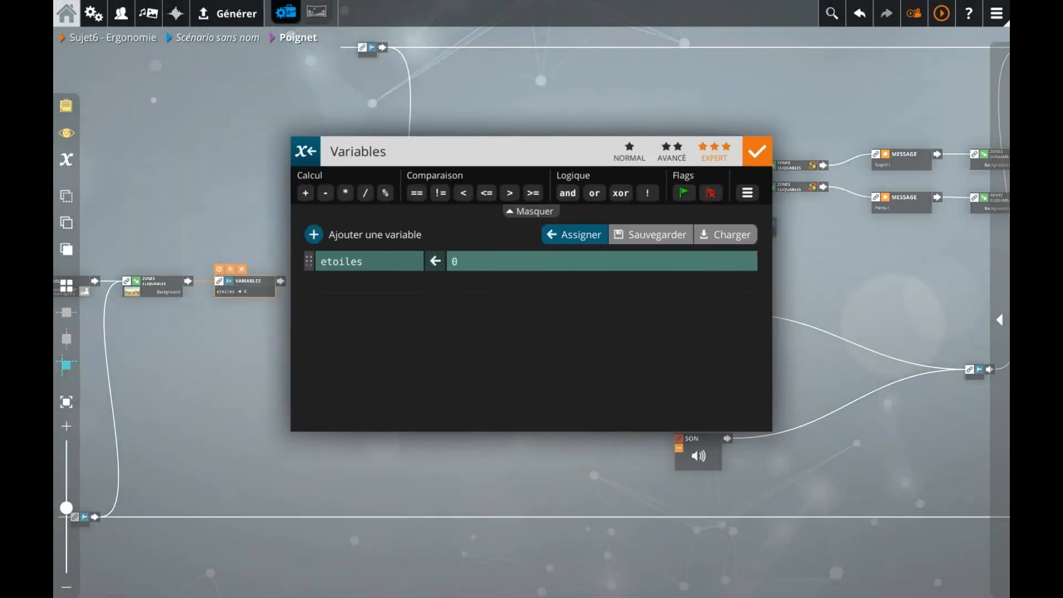
{"action": "left_click", "coordinate": [758, 152]}
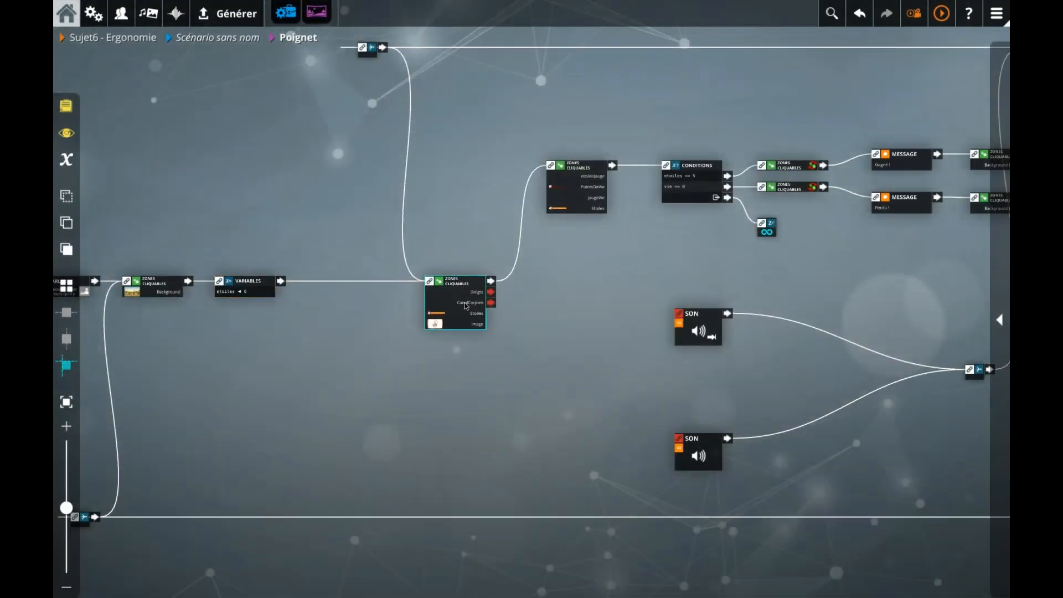
Duplicate the background-clearing Zones cliquables block and the "Dommage !" Parler block of the Perdu branch
{"action": "left_click_drag", "start_coordinate": [575, 308], "coordinate": [432, 309]}
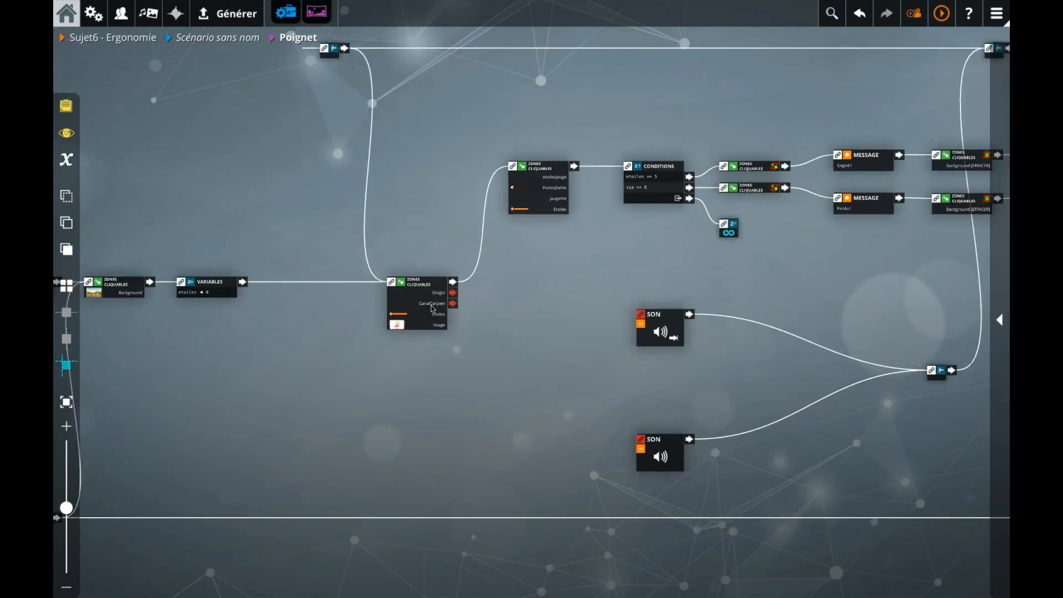
{"action": "left_click", "coordinate": [766, 215]}
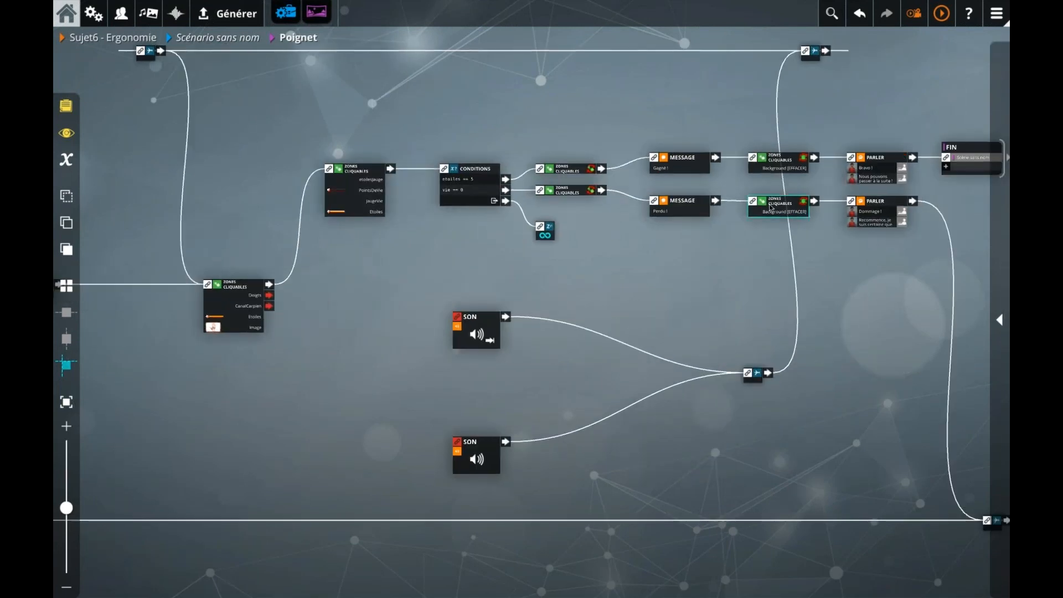
{"action": "left_click_drag", "start_coordinate": [718, 285], "coordinate": [577, 285]}
{"action": "left_click", "coordinate": [726, 222], "text": "ctrl"}
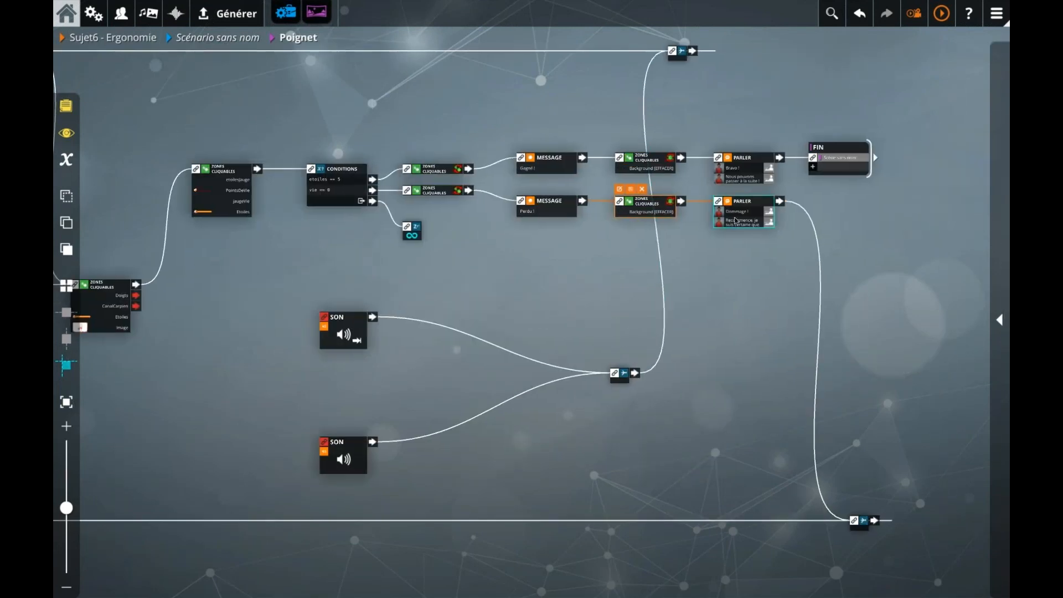
{"action": "key", "text": "ctrl+d"}
Place the duplicated pair beside the main Zones cliquables block and link the CanalCarpien output to it
{"action": "left_click_drag", "start_coordinate": [654, 222], "coordinate": [171, 342]}
{"action": "left_click_drag", "start_coordinate": [144, 391], "coordinate": [311, 363]}
{"action": "left_click", "coordinate": [311, 363]}
{"action": "left_click_drag", "start_coordinate": [279, 284], "coordinate": [312, 316]}
Move the two SON blocks and the duplicated pair further away from the main Zones cliquables block to make room
{"action": "left_click", "coordinate": [488, 314]}
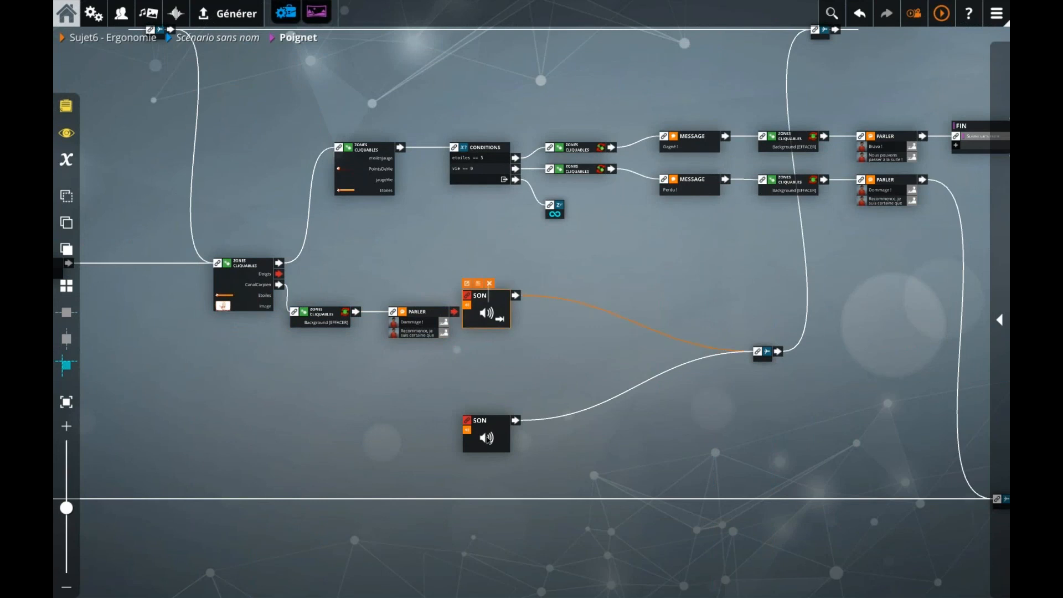
{"action": "left_click", "coordinate": [488, 421], "text": "ctrl"}
{"action": "left_click_drag", "start_coordinate": [490, 306], "coordinate": [545, 306]}
{"action": "left_click", "coordinate": [418, 335]}
{"action": "left_click", "coordinate": [323, 317], "text": "ctrl"}
{"action": "left_click_drag", "start_coordinate": [339, 312], "coordinate": [459, 339]}
{"action": "left_click", "coordinate": [342, 288]}
Duplicate the CanalCarpien branch's zones and Parler pair and link the Doigts output to the copy
{"action": "left_click", "coordinate": [357, 310]}
{"action": "left_click", "coordinate": [408, 326], "text": "ctrl"}
{"action": "key", "text": "ctrl+d"}
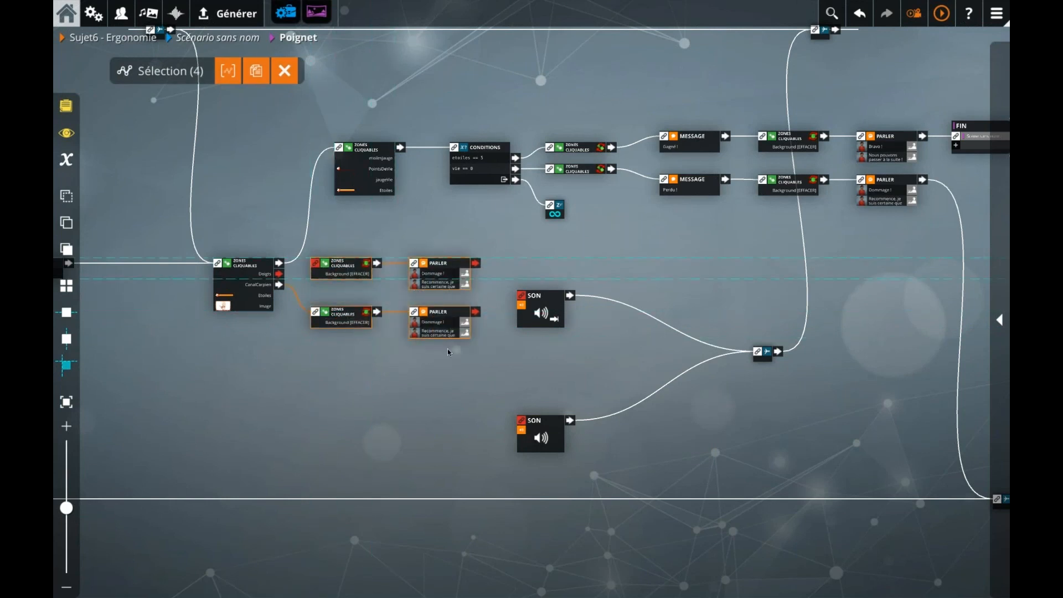
{"action": "left_click_drag", "start_coordinate": [411, 285], "coordinate": [407, 309]}
{"action": "left_click", "coordinate": [310, 275]}
{"action": "left_click_drag", "start_coordinate": [279, 275], "coordinate": [317, 288]}
Remove the Background zone from the Zones cliquables blocks of both the Doigts and CanalCarpien branches
{"action": "scroll", "coordinate": [318, 321], "scroll_direction": "up", "scroll_amount": 3}
{"action": "double_click", "coordinate": [393, 269]}
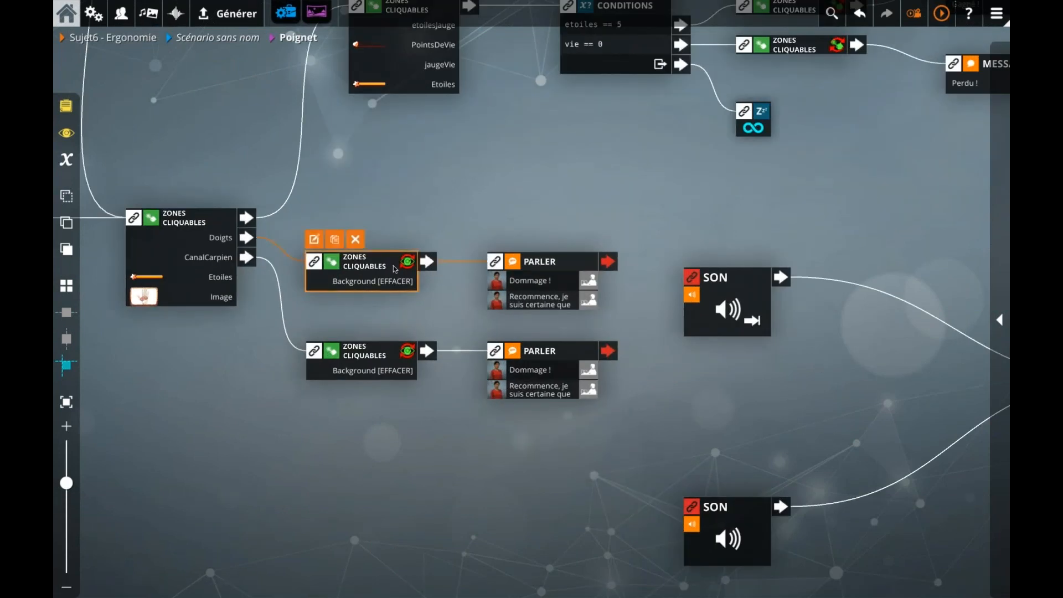
{"action": "left_click", "coordinate": [240, 303]}
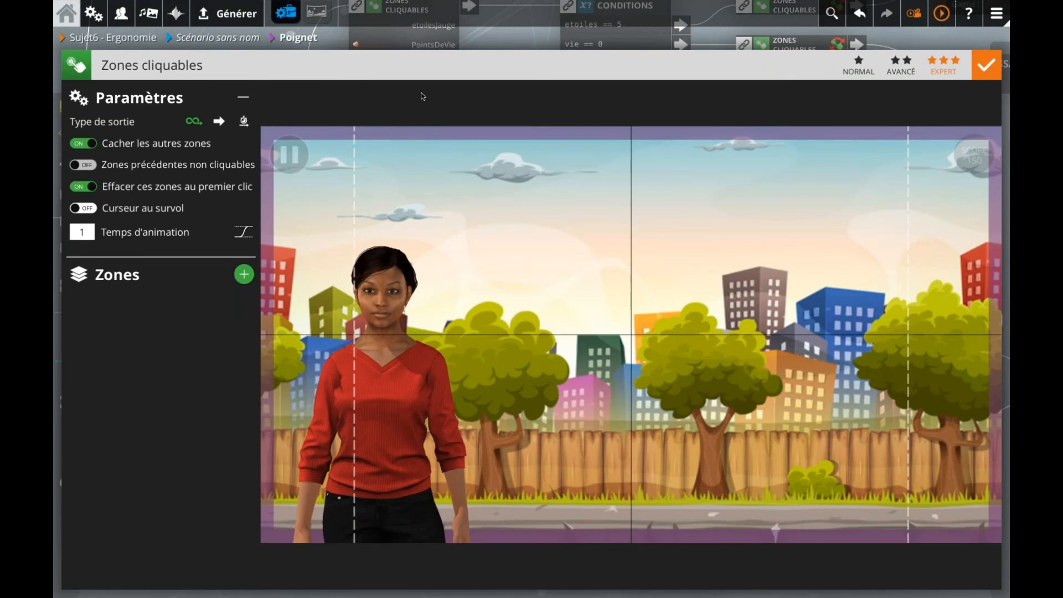
{"action": "left_click", "coordinate": [492, 43]}
{"action": "double_click", "coordinate": [385, 363]}
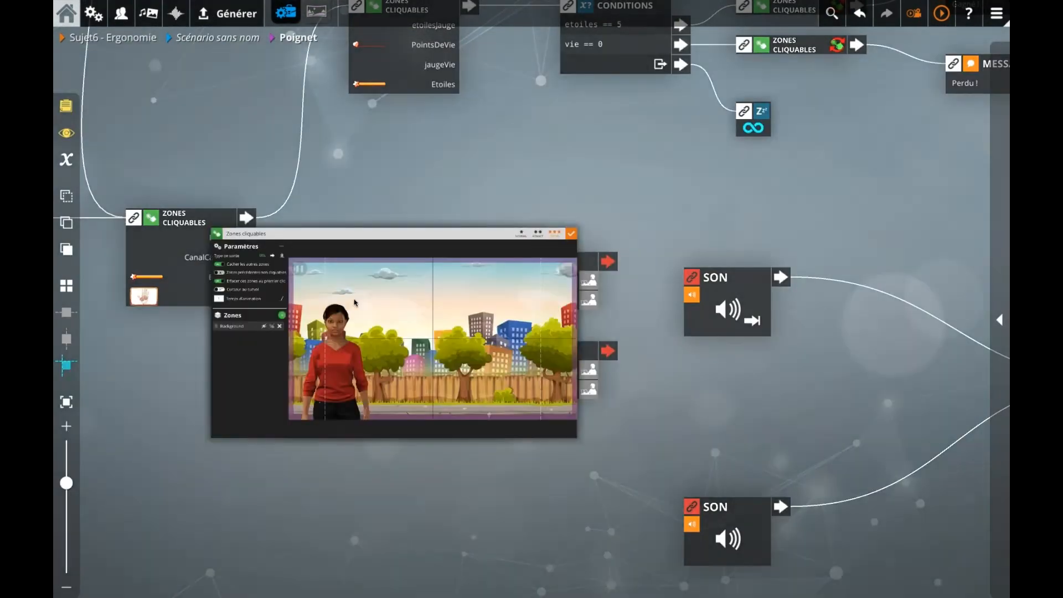
{"action": "left_click", "coordinate": [240, 303]}
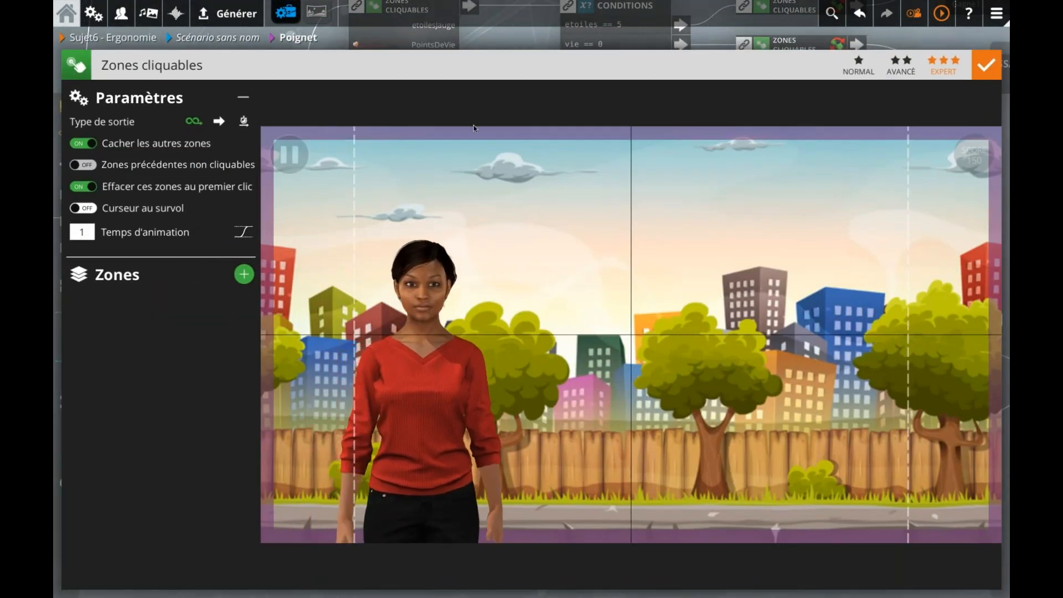
{"action": "left_click", "coordinate": [504, 42]}
Replace the first line of the Doigts branch's Parler block with "L'une des blessure communes est le syndrôme du canal carpien !"
{"action": "left_click", "coordinate": [553, 285]}
{"action": "double_click", "coordinate": [553, 284]}
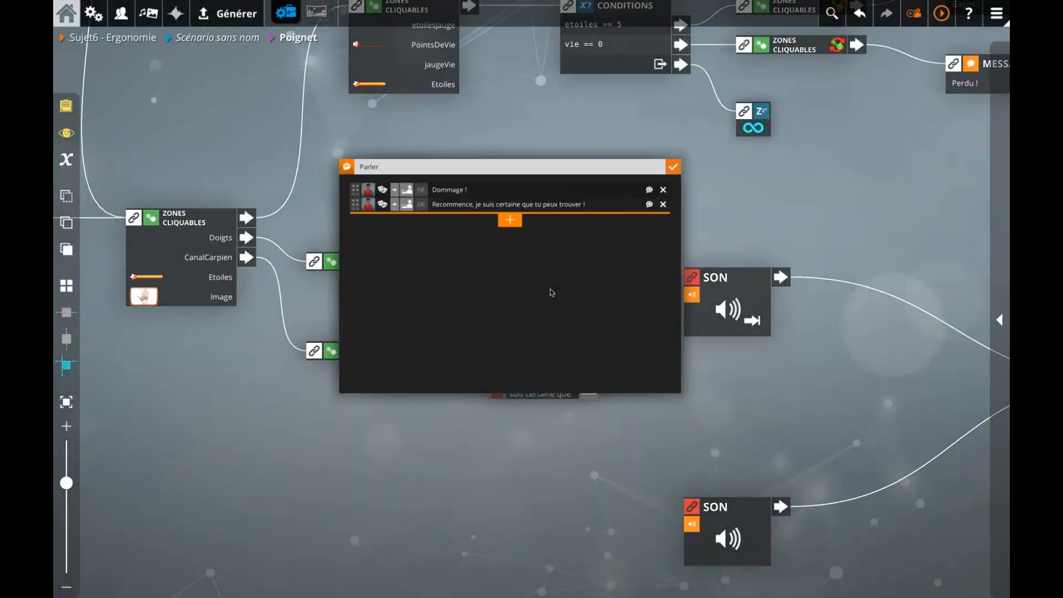
{"action": "left_click", "coordinate": [403, 133]}
{"action": "type", "text": "L'une des blessure c"}
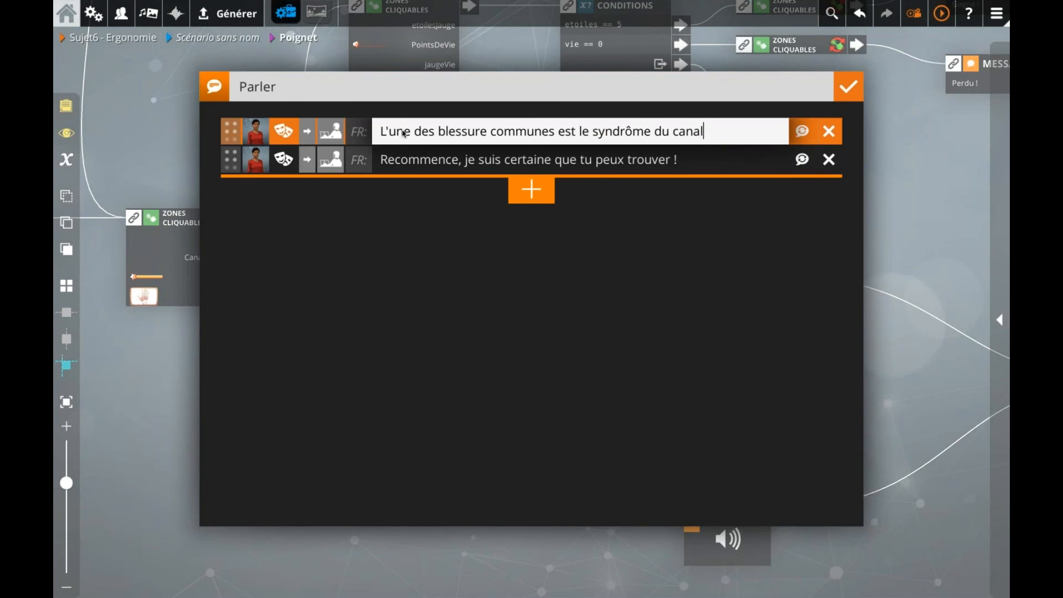
Replace the second line with "Pour l'éviter, pensez à la position de votre poignet sur votre clavier et votre souris !"
{"action": "left_click", "coordinate": [424, 158]}
{"action": "type", "text": "P"}
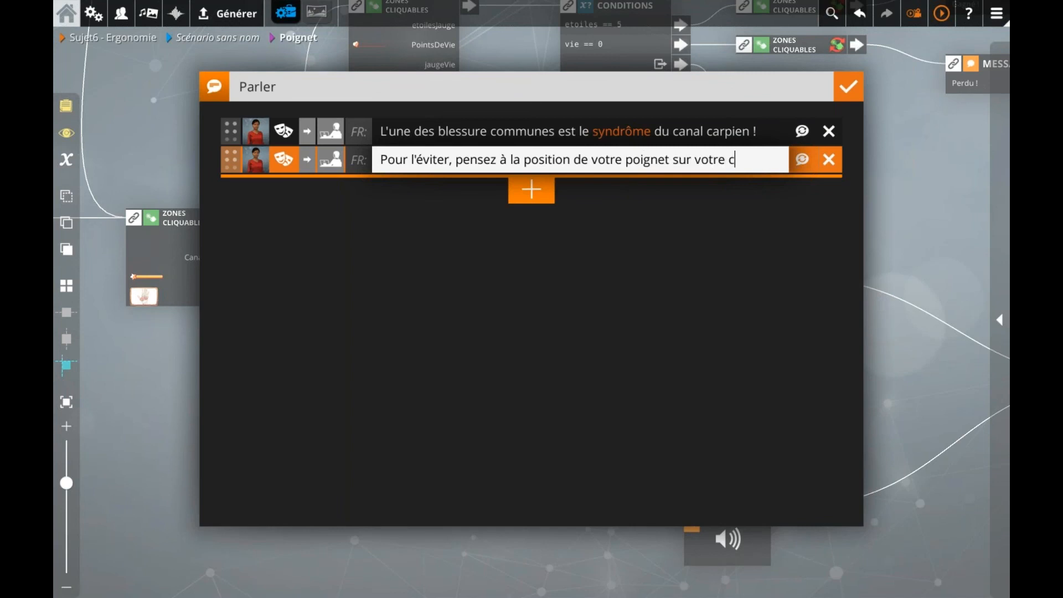
{"action": "type", "text": "r et votre sour"}
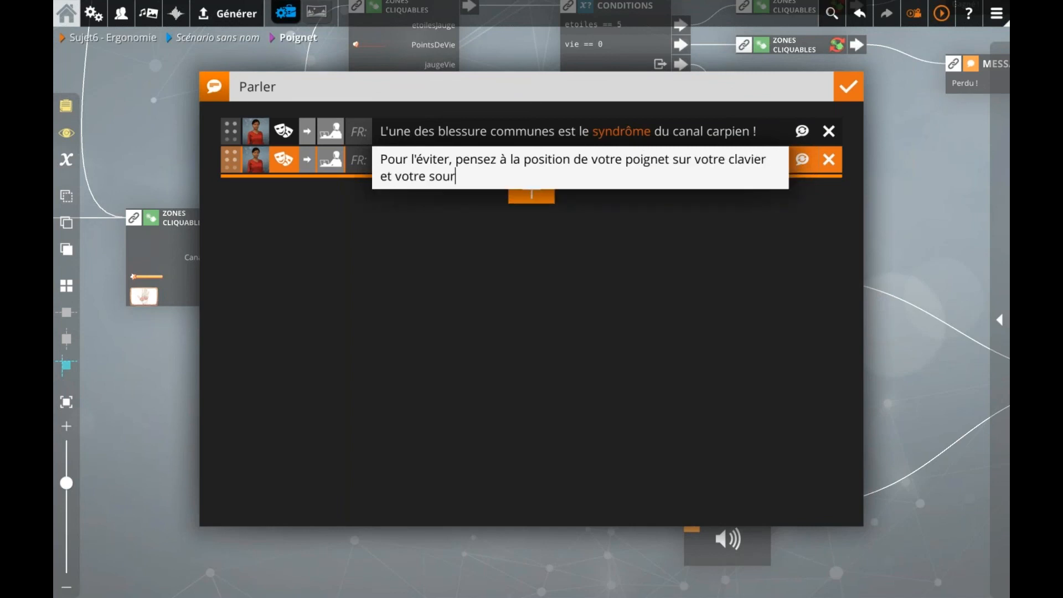
{"action": "type", "text": "is !"}
End the first line with a period instead of an exclamation mark and correct its misspelled word to "syndrome"
{"action": "left_click", "coordinate": [763, 133]}
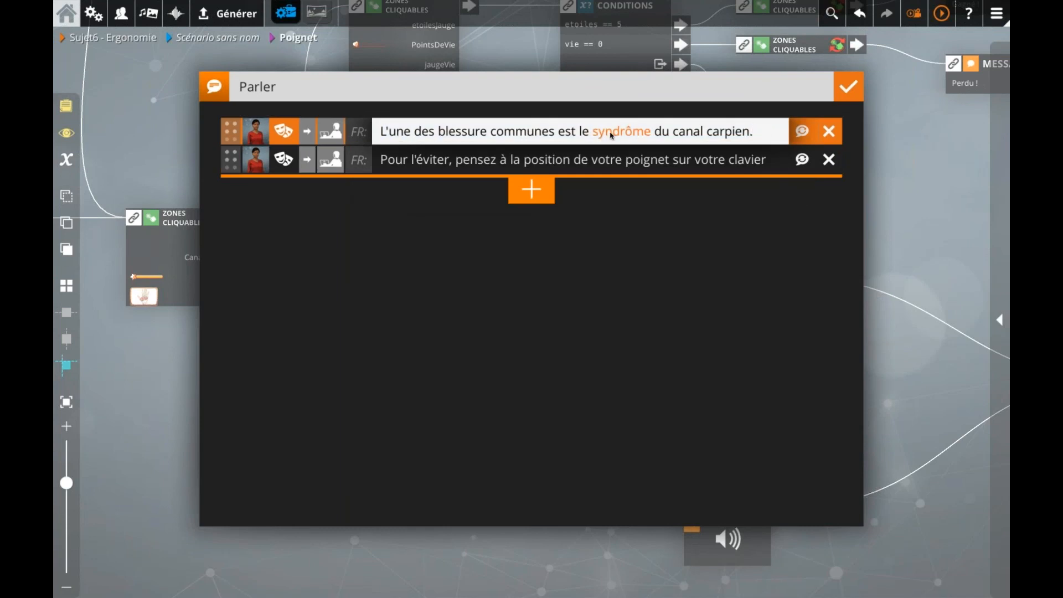
{"action": "left_click", "coordinate": [643, 124]}
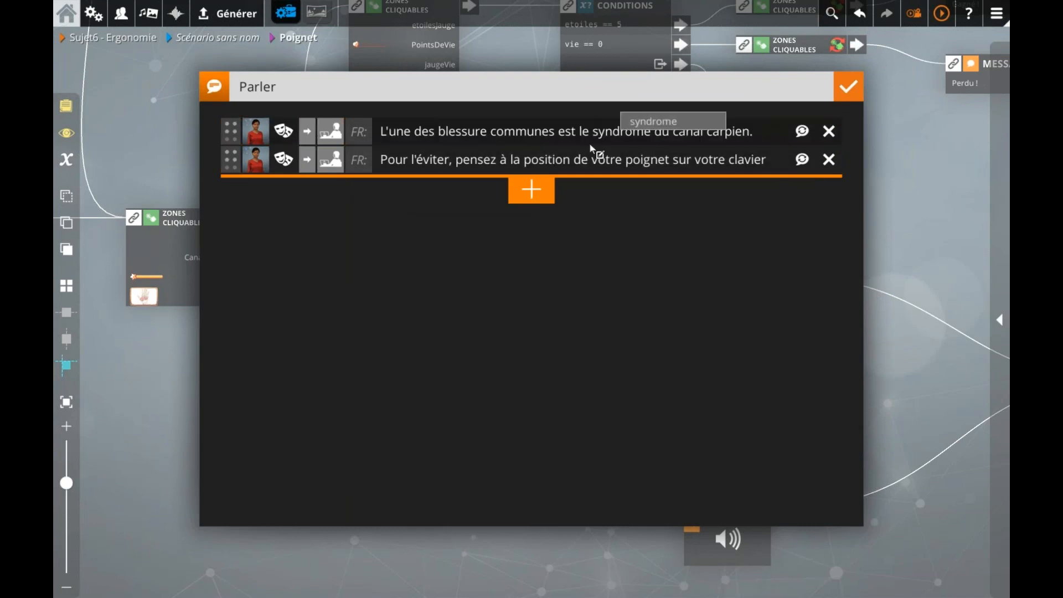
Replace the CanalCarpien branch's Parler block with a new Parler block that has the woman in red as speaker
{"action": "left_click", "coordinate": [177, 419]}
{"action": "left_click", "coordinate": [533, 371]}
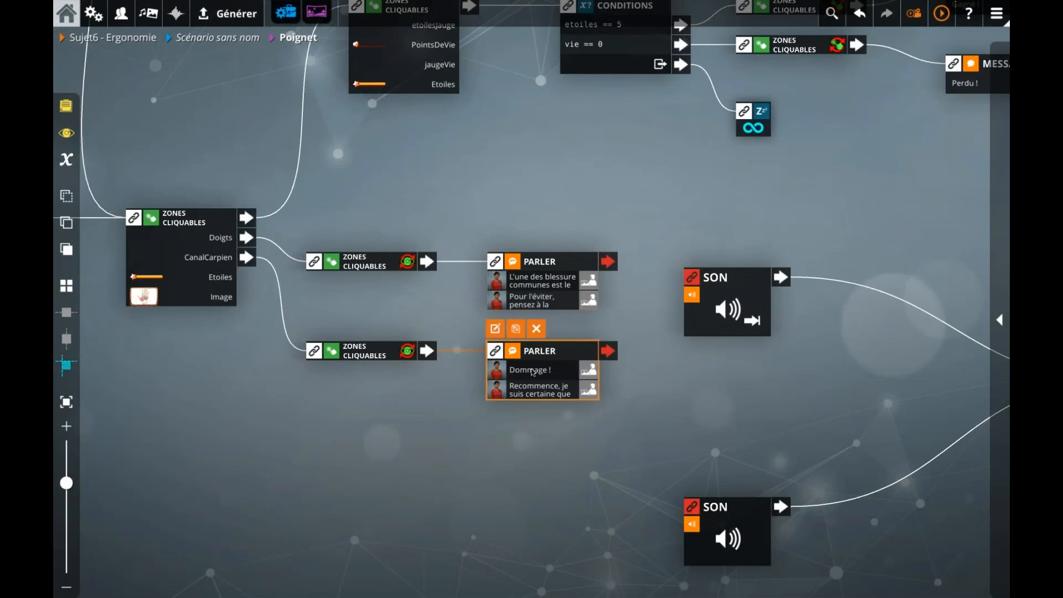
{"action": "left_click", "coordinate": [537, 330]}
{"action": "left_click", "coordinate": [393, 356]}
{"action": "type", "text": "p"}
{"action": "key", "text": "Return"}
{"action": "left_click", "coordinate": [264, 142]}
{"action": "left_click", "coordinate": [319, 172]}
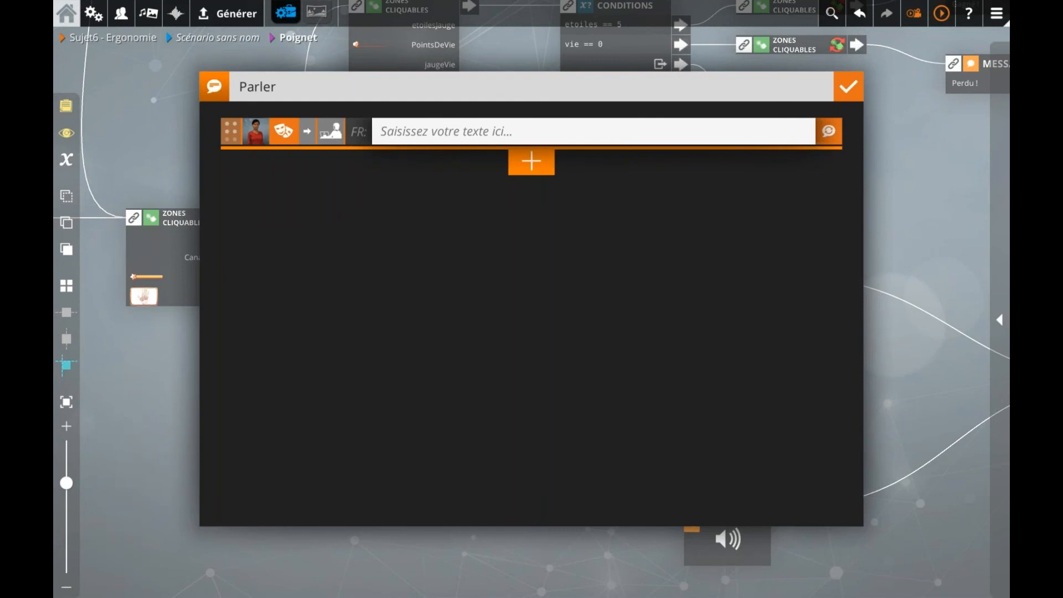
Enter "Vous avez mal aux doigts ?" as the first line of the CanalCarpien branch's Parler block
{"action": "type", "text": "Un"}
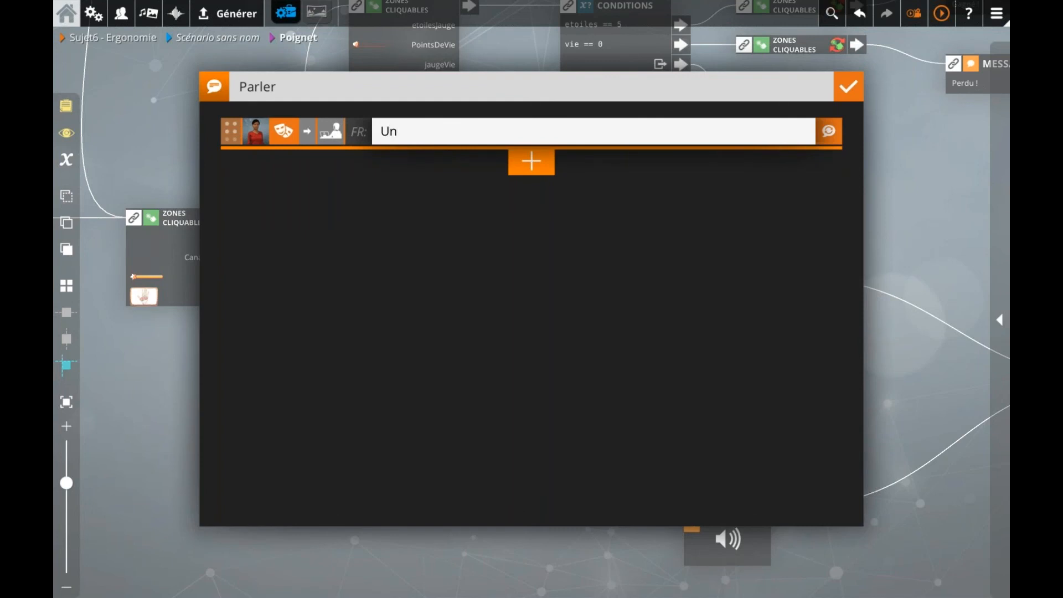
{"action": "key", "text": "BackSpace"}
{"action": "key", "text": "BackSpace"}
{"action": "key", "text": "BackSpace"}
{"action": "type", "text": "Vo"}
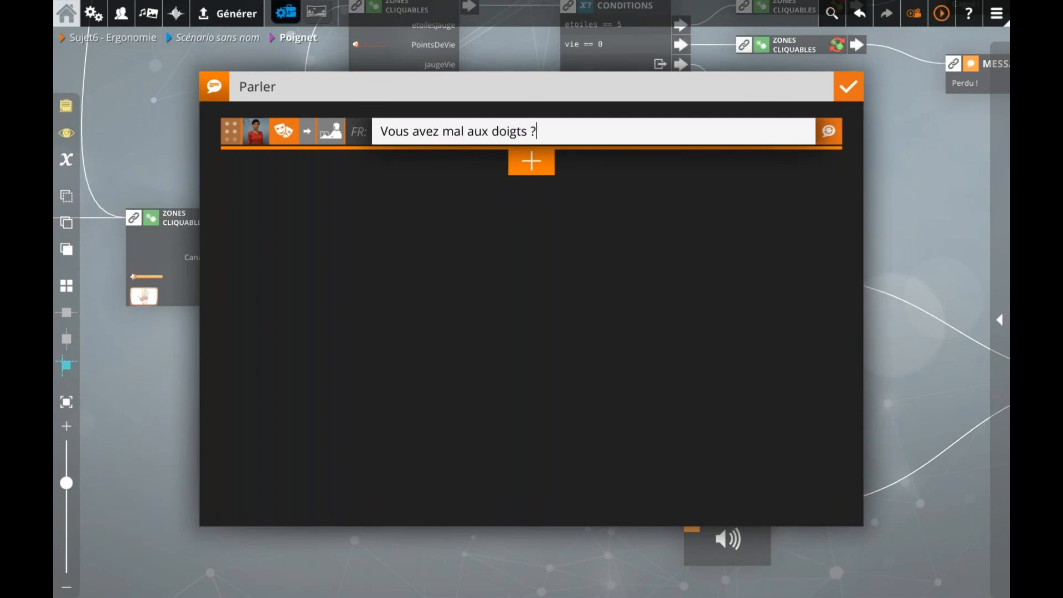
Add a second line, "Pensez à vous étirer, devant vous, pour relâcher la pression sur vos doigts.", to the same Parler block
{"action": "left_click", "coordinate": [515, 163]}
{"action": "type", "text": "Pensez à vous étirer"}
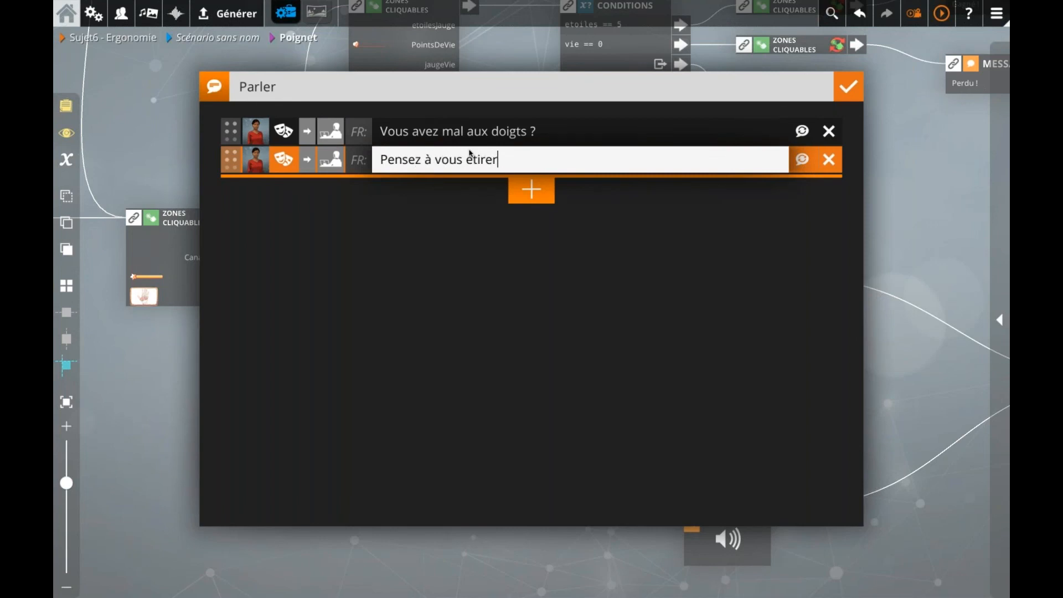
{"action": "type", "text": "vous, pour relâcher la pression s"}
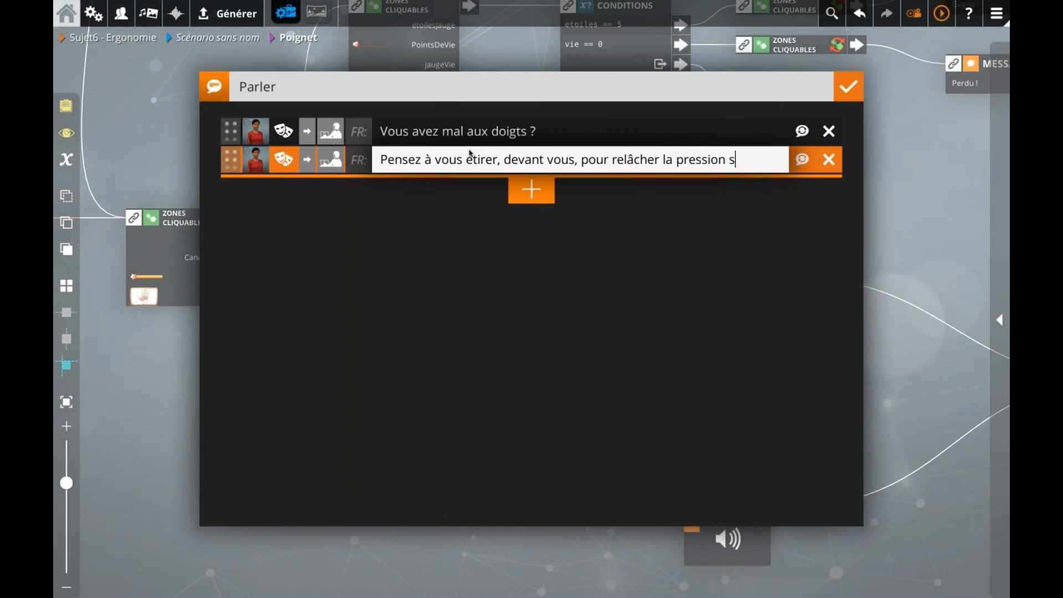
{"action": "type", "text": "doigts."}
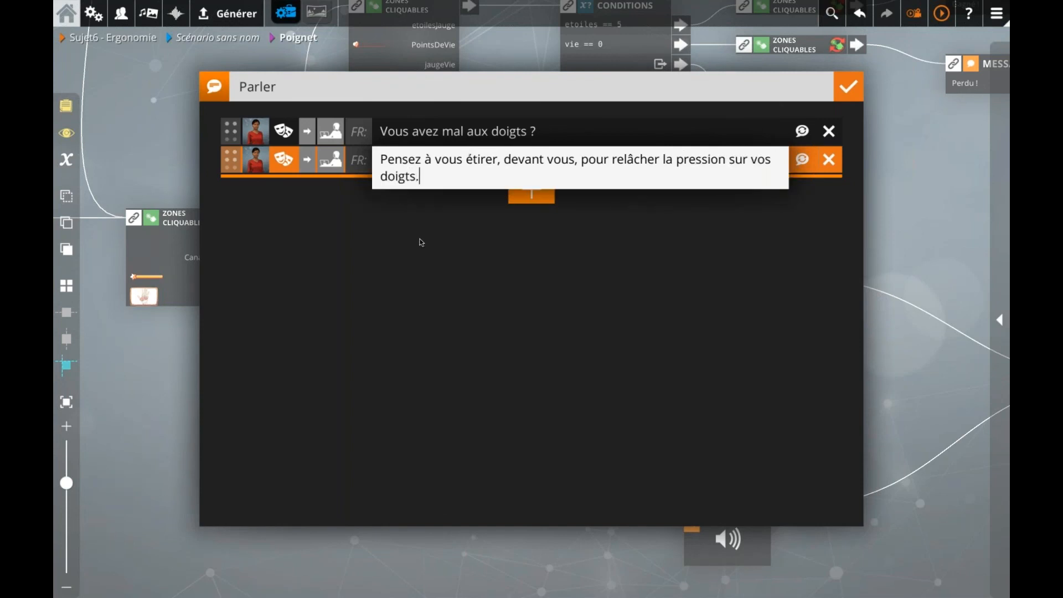
{"action": "left_click", "coordinate": [330, 289]}
{"action": "left_click", "coordinate": [171, 367]}
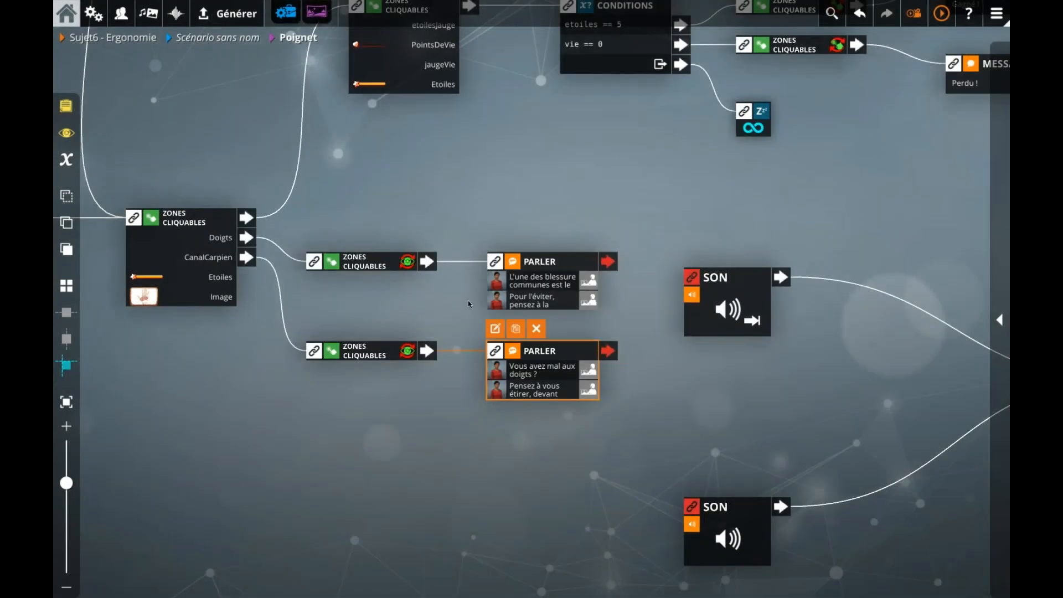
Remove the PointsDeVie and jaugeVie zones from the Zones cliquables block that precedes the Conditions block
{"action": "left_click", "coordinate": [646, 407]}
{"action": "left_click_drag", "start_coordinate": [627, 415], "coordinate": [596, 384]}
{"action": "scroll", "coordinate": [596, 385], "scroll_direction": "down", "scroll_amount": 3}
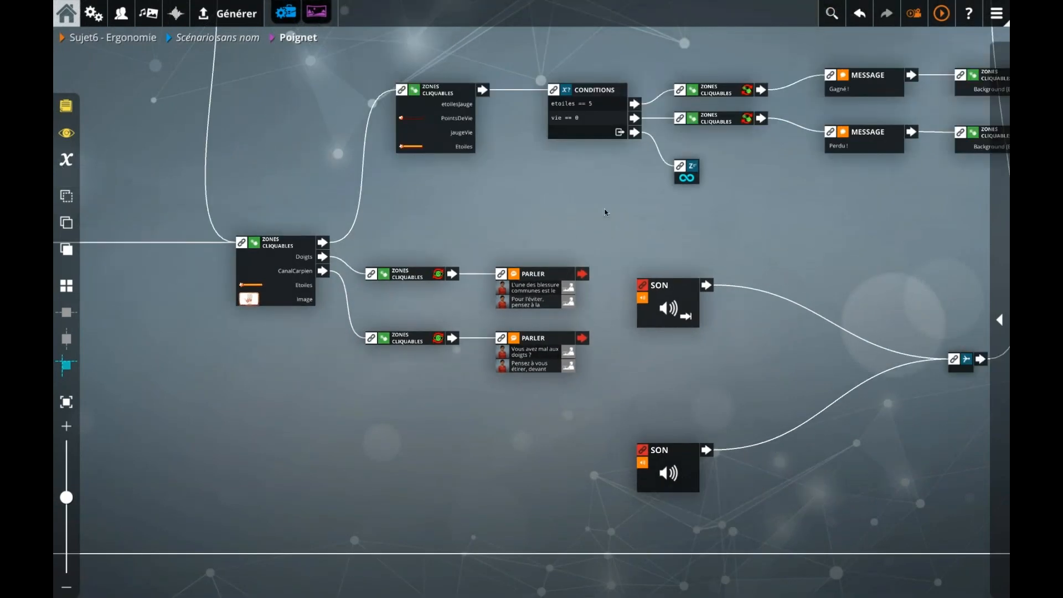
{"action": "left_click_drag", "start_coordinate": [530, 209], "coordinate": [492, 206]}
{"action": "left_click", "coordinate": [415, 134]}
{"action": "double_click", "coordinate": [414, 135]}
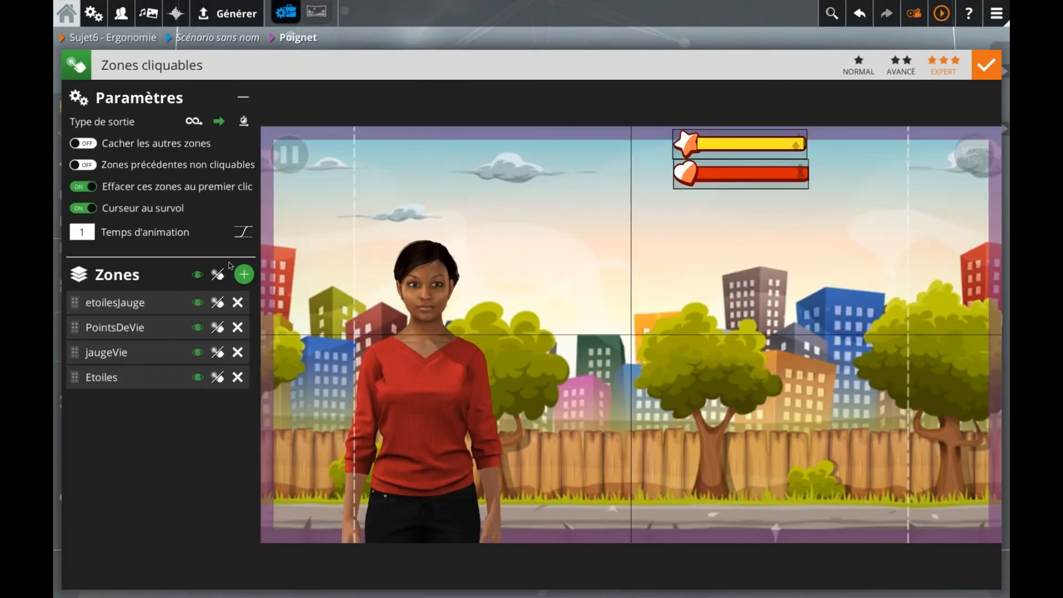
{"action": "left_click", "coordinate": [238, 328]}
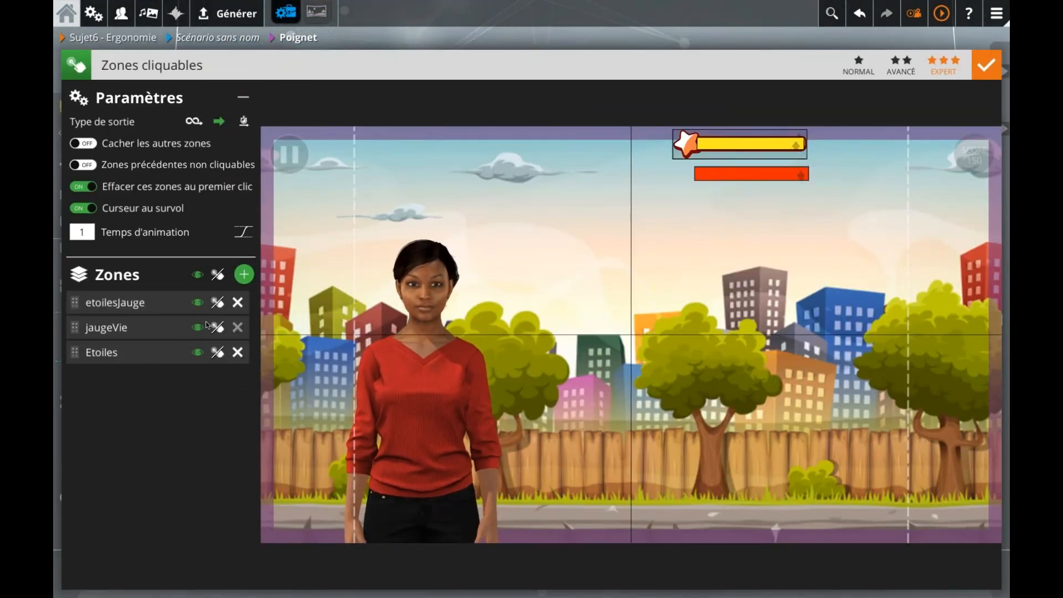
{"action": "left_click", "coordinate": [238, 328]}
Set the fill rate of the etoilesJauge zone to etoiles / 2.0
{"action": "left_click", "coordinate": [129, 327]}
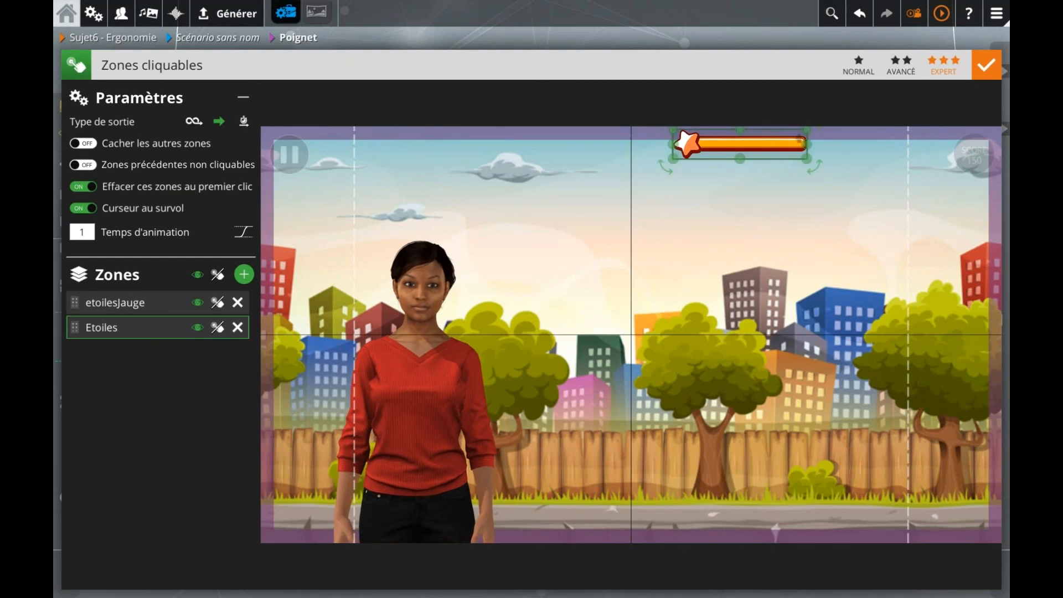
{"action": "left_click", "coordinate": [135, 305]}
{"action": "left_click", "coordinate": [129, 328]}
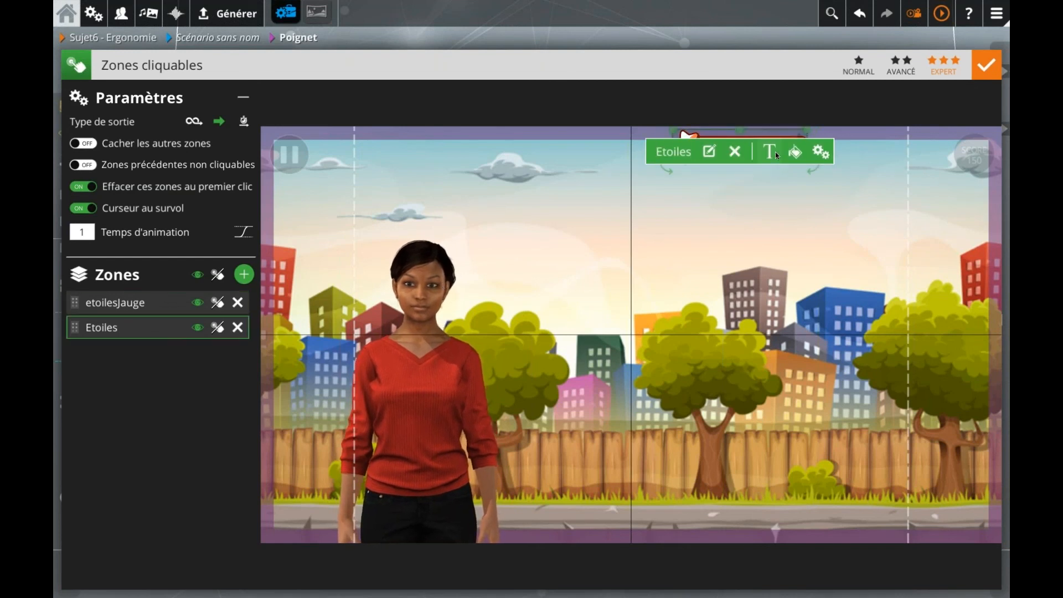
{"action": "left_click", "coordinate": [796, 152]}
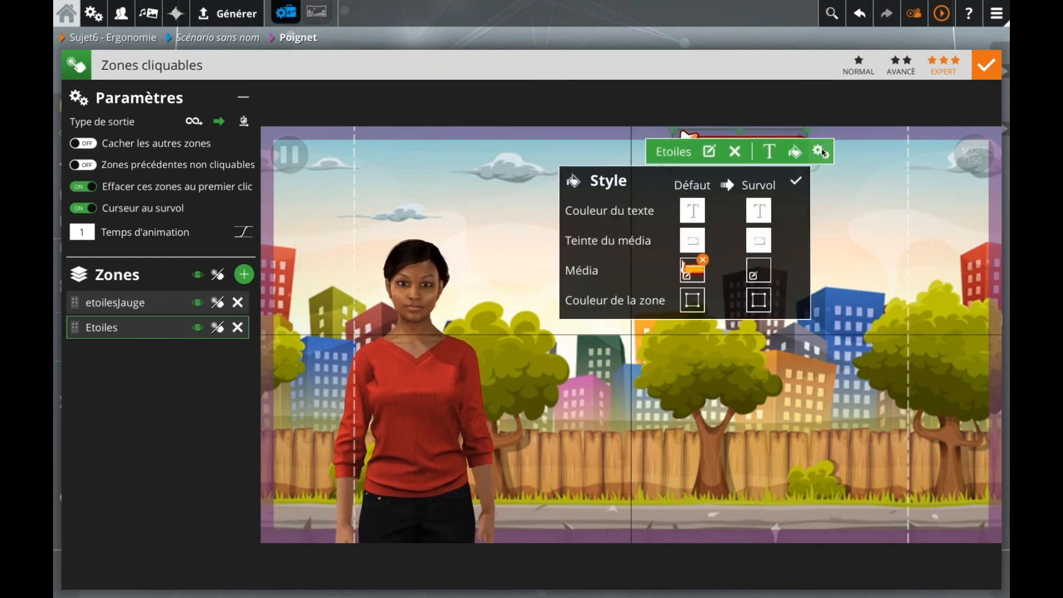
{"action": "left_click", "coordinate": [822, 151]}
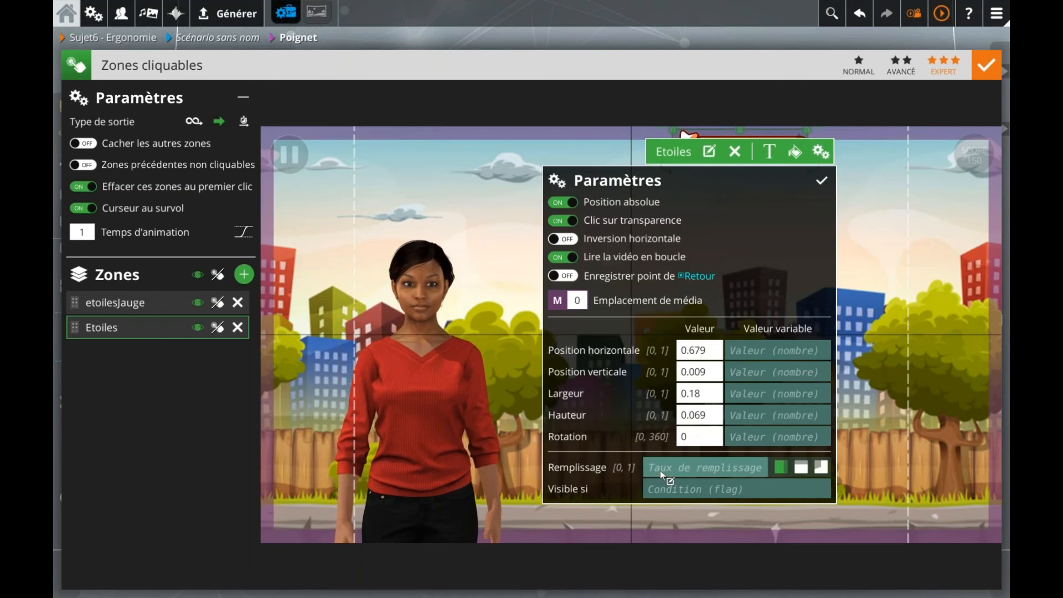
{"action": "left_click", "coordinate": [135, 296]}
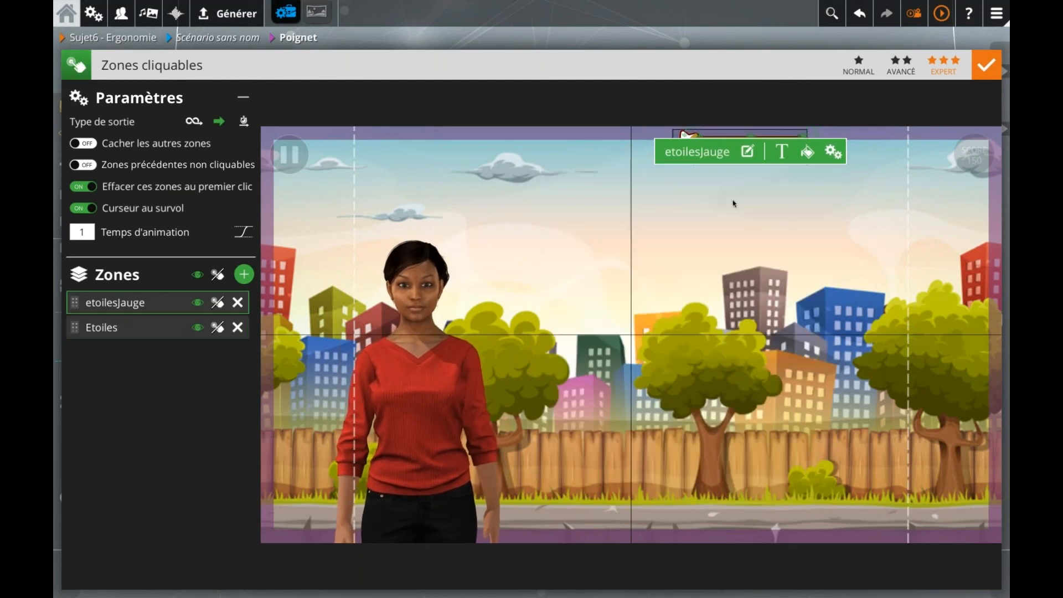
{"action": "left_click", "coordinate": [834, 152]}
{"action": "triple_click", "coordinate": [720, 468]}
{"action": "double_click", "coordinate": [723, 468]}
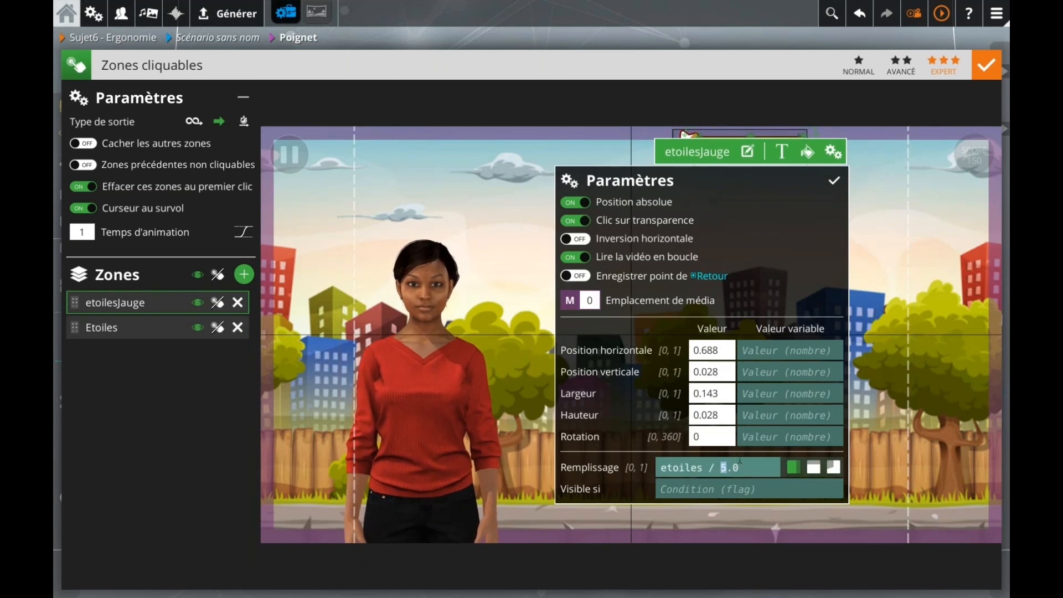
{"action": "type", "text": "2"}
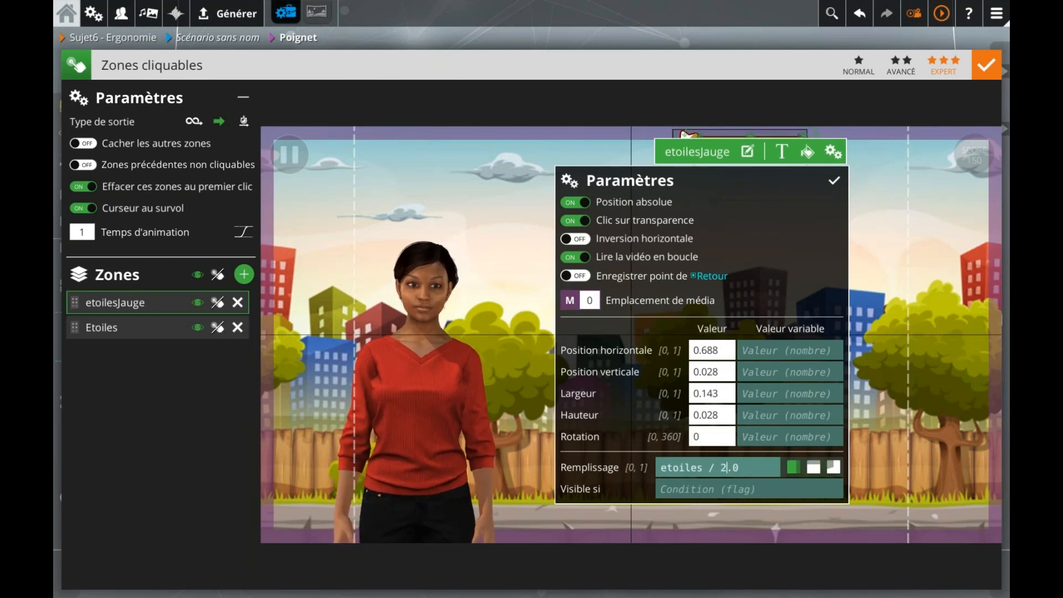
{"action": "left_click", "coordinate": [834, 183]}
{"action": "left_click", "coordinate": [667, 42]}
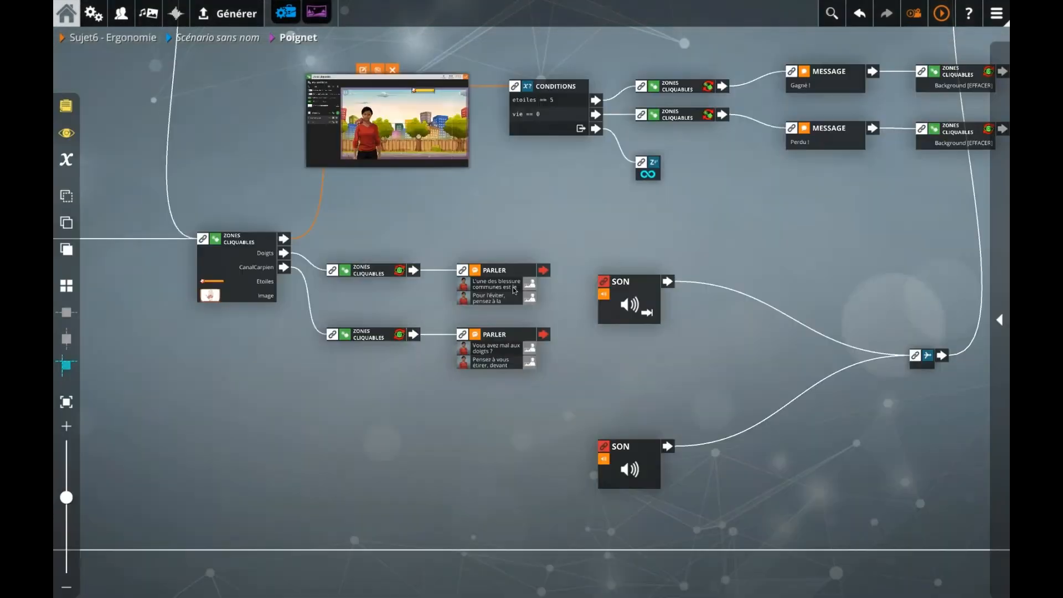
Add a Variables block after the Parler block of the Doigts branch
{"action": "left_click_drag", "start_coordinate": [526, 243], "coordinate": [438, 237]}
{"action": "left_click_drag", "start_coordinate": [528, 295], "coordinate": [583, 297]}
{"action": "left_click", "coordinate": [410, 273]}
{"action": "type", "text": "var"}
{"action": "key", "text": "Return"}
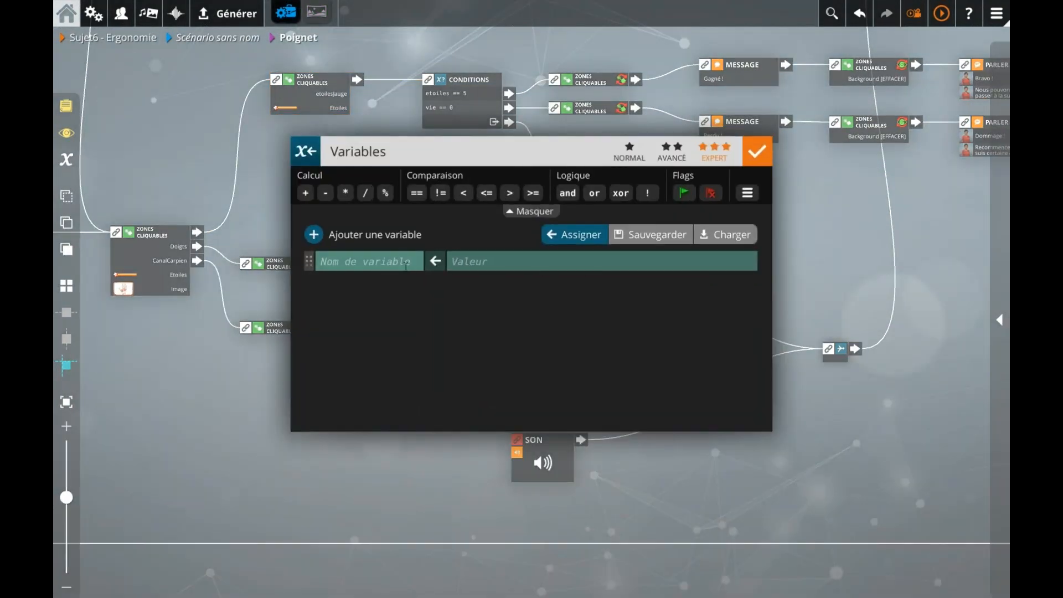
Assign etoiles + 1 to the etoiles variable in the new Variables block
{"action": "type", "text": "et"}
{"action": "left_click", "coordinate": [498, 261]}
{"action": "type", "text": "eoi"}
{"action": "key", "text": "BackSpace"}
{"action": "key", "text": "BackSpace"}
{"action": "type", "text": "t"}
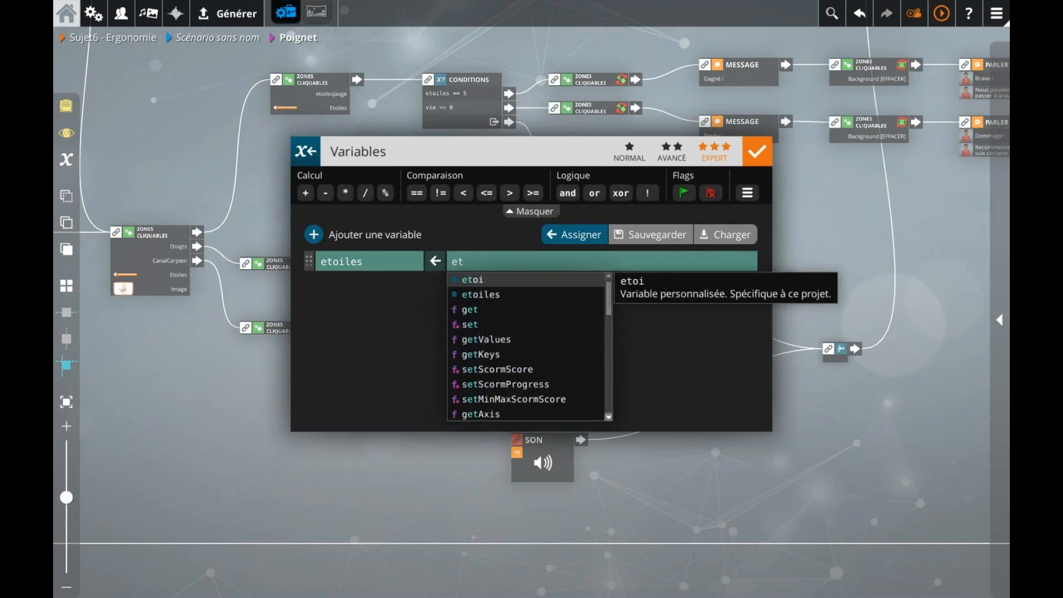
{"action": "key", "text": "Down"}
{"action": "key", "text": "Return"}
{"action": "type", "text": "+ 1"}
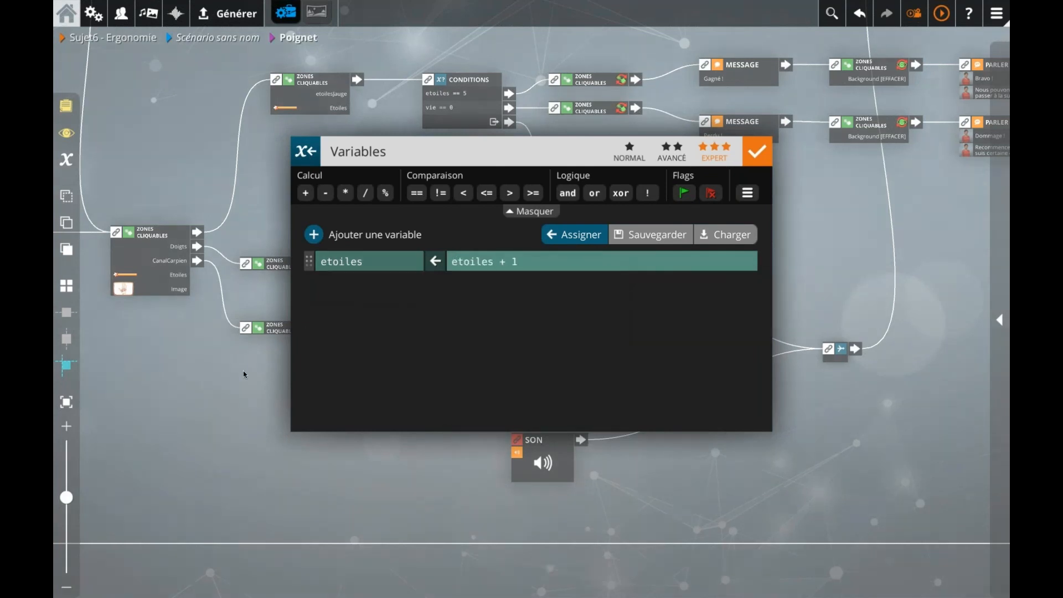
{"action": "key", "text": "Return"}
Group the two Son blocks together beside the jump block they lead to
{"action": "left_click_drag", "start_coordinate": [543, 465], "coordinate": [612, 374]}
{"action": "left_click", "coordinate": [623, 300], "text": "shift"}
{"action": "left_click_drag", "start_coordinate": [641, 299], "coordinate": [742, 299]}
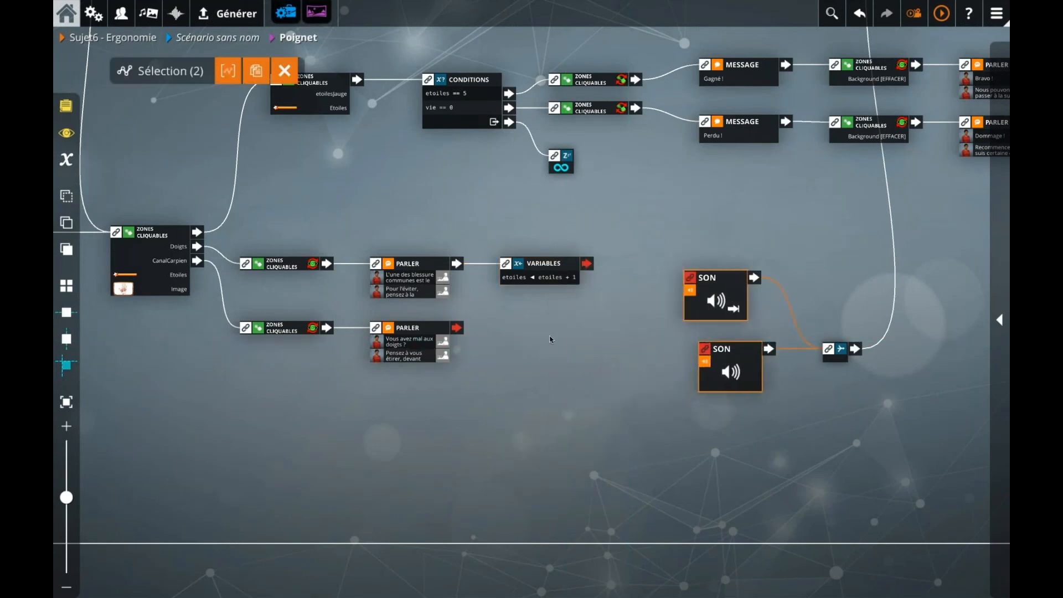
Duplicate the Variables block and link the copy after the CanalCarpien branch's Parler block
{"action": "left_click", "coordinate": [553, 335]}
{"action": "left_click", "coordinate": [545, 278]}
{"action": "key", "text": "ctrl+d"}
{"action": "left_click_drag", "start_coordinate": [540, 303], "coordinate": [545, 341]}
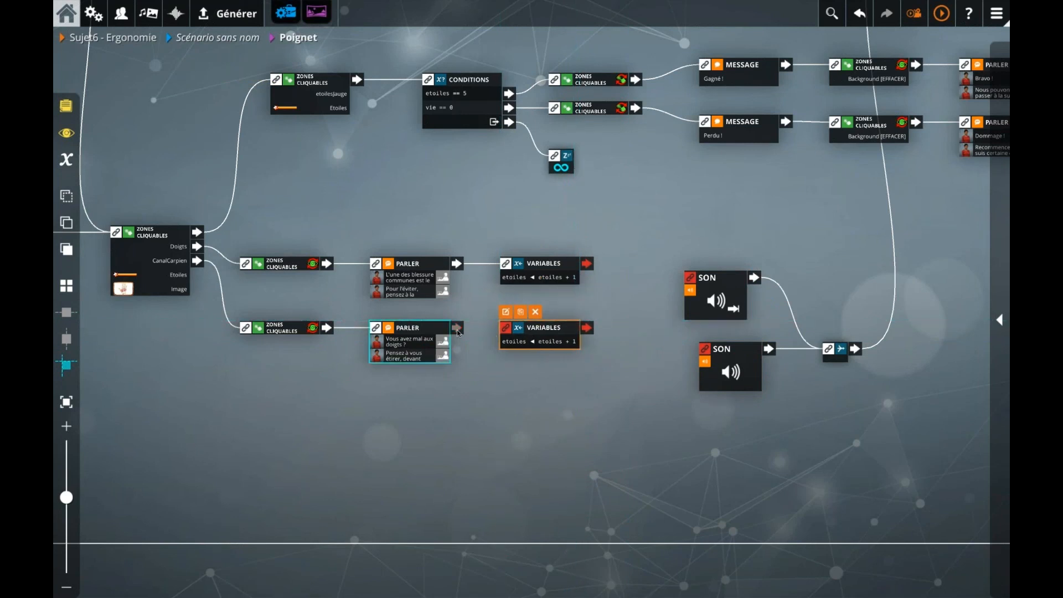
Turn off "Attendre la fin du son" for the GainPoints Son block and delete the other Son block
{"action": "left_click", "coordinate": [708, 274]}
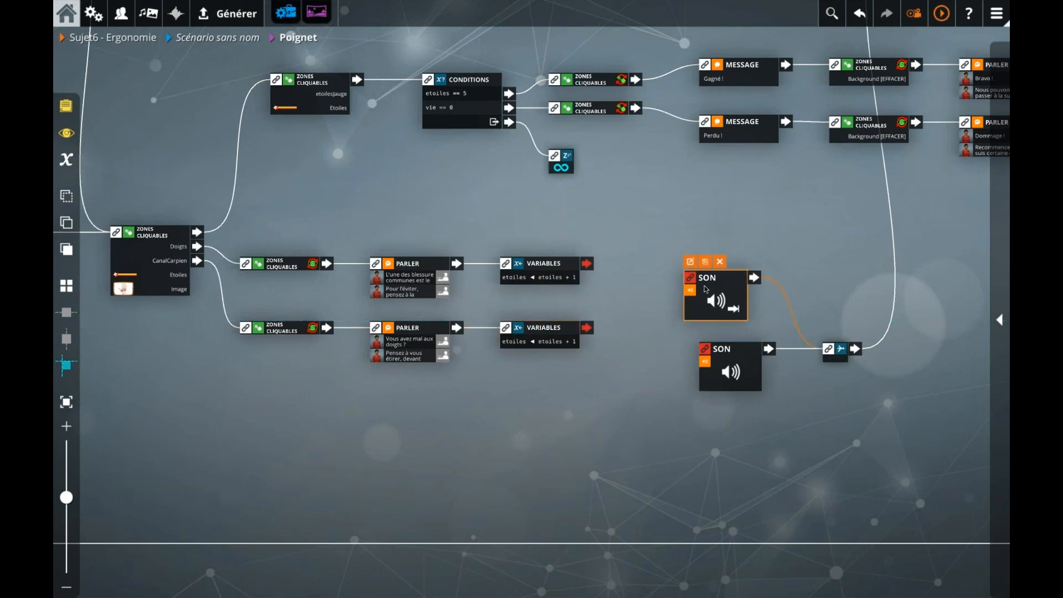
{"action": "double_click", "coordinate": [707, 292]}
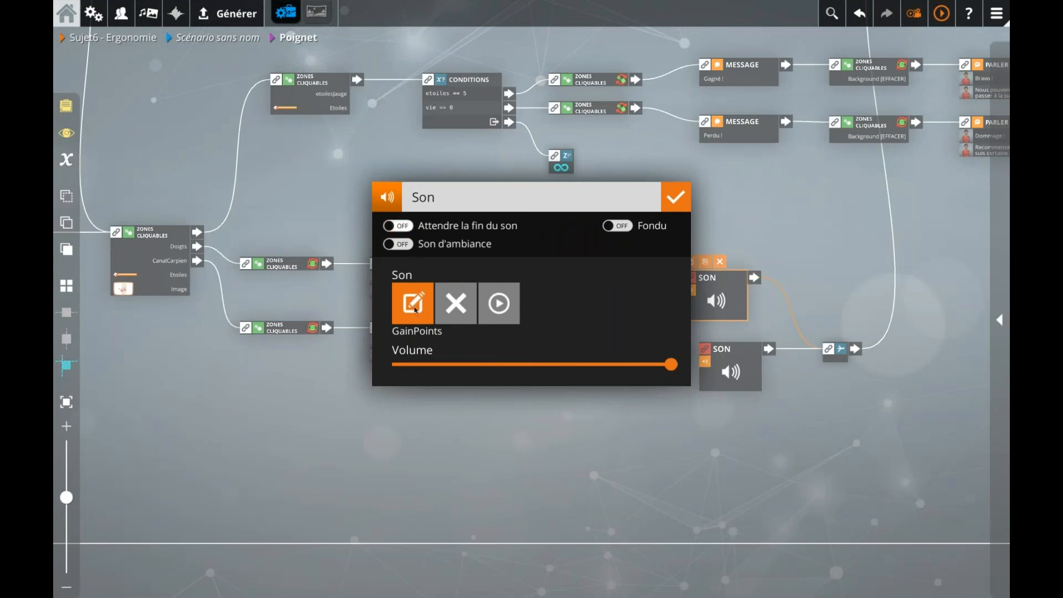
{"action": "left_click", "coordinate": [687, 192]}
{"action": "left_click", "coordinate": [731, 354]}
{"action": "key", "text": "Delete"}
Delete the duplicate Variables block and link both Parler blocks through the remaining one to the Son block
{"action": "left_click_drag", "start_coordinate": [722, 311], "coordinate": [661, 326]}
{"action": "left_click", "coordinate": [561, 330]}
{"action": "left_click", "coordinate": [535, 312]}
{"action": "left_click_drag", "start_coordinate": [531, 284], "coordinate": [643, 303]}
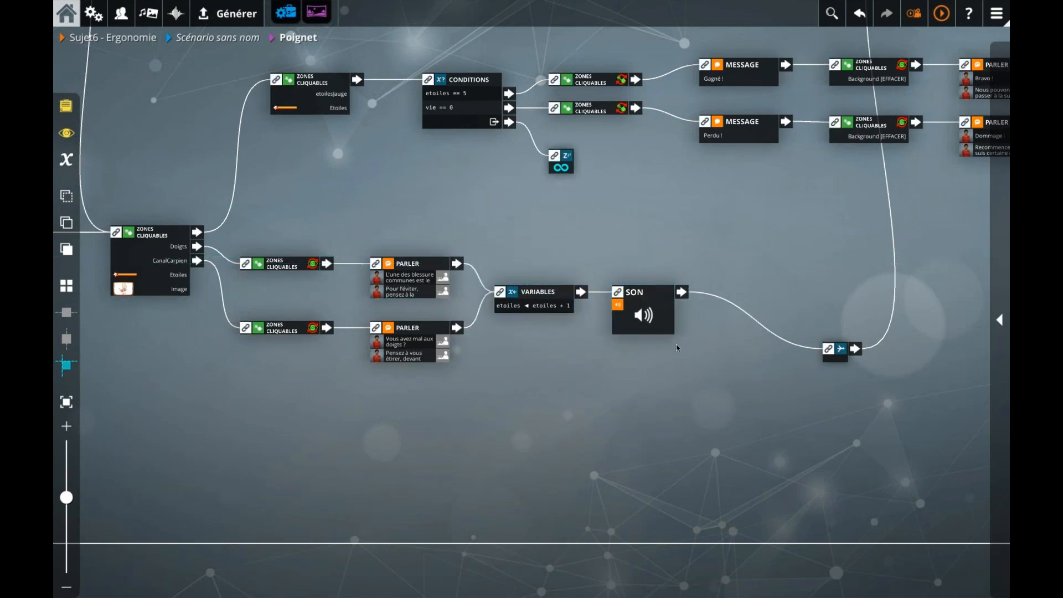
Move the jump block that follows the Son block level with the Son block's output
{"action": "scroll", "coordinate": [677, 344], "scroll_direction": "down", "scroll_amount": 1}
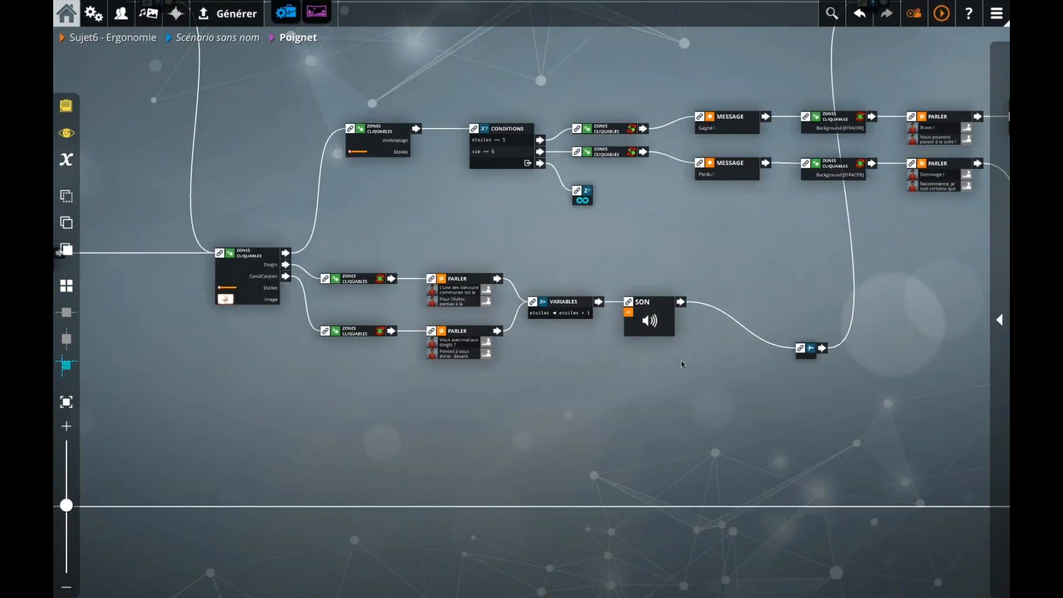
{"action": "left_click_drag", "start_coordinate": [625, 374], "coordinate": [586, 376]}
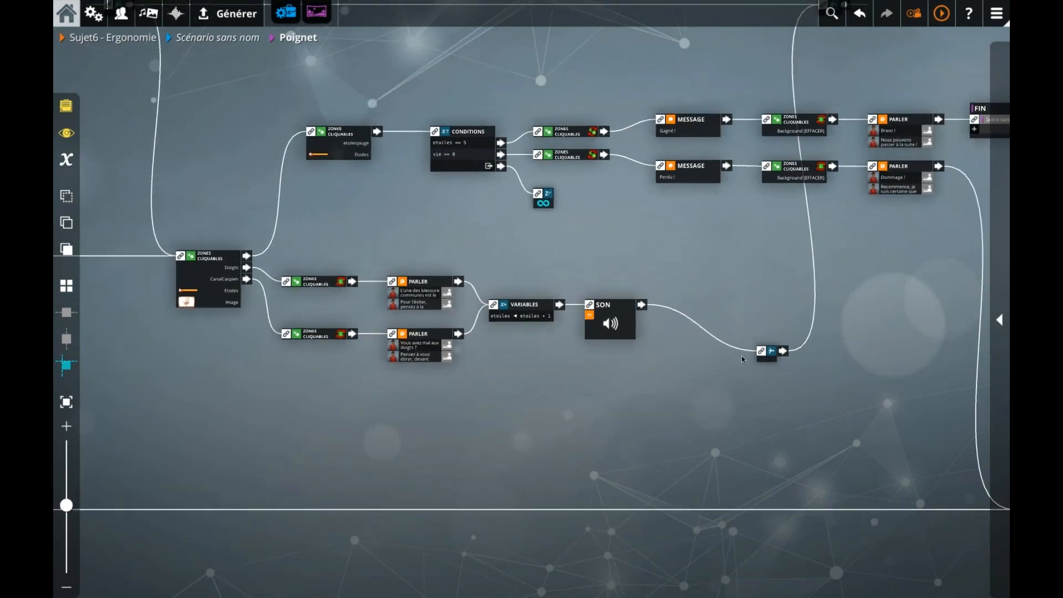
{"action": "left_click_drag", "start_coordinate": [783, 349], "coordinate": [796, 314]}
{"action": "scroll", "coordinate": [743, 339], "scroll_direction": "down", "scroll_amount": 1}
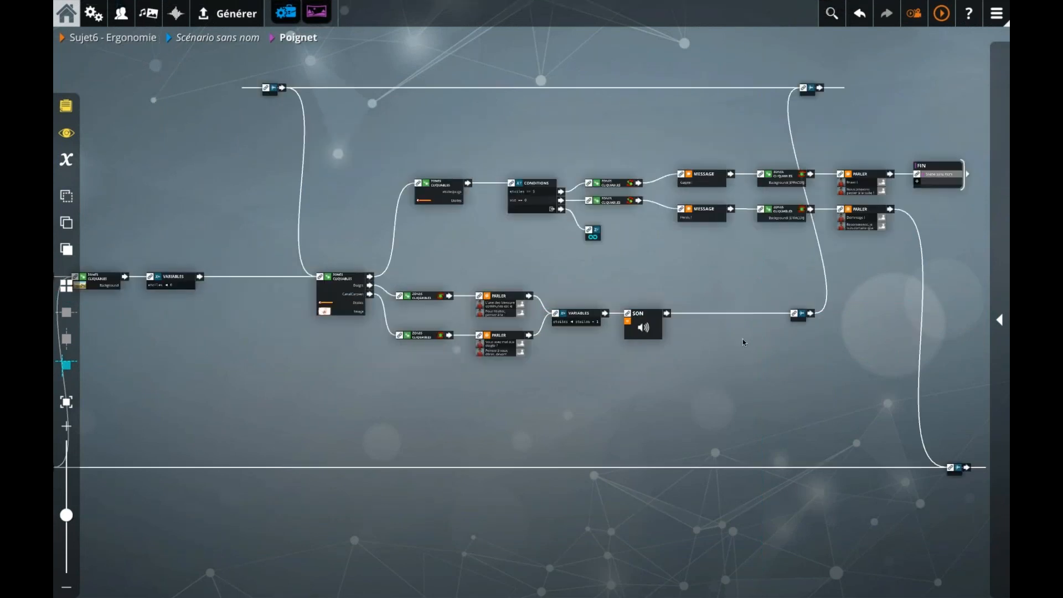
Change the first condition of the Conditions block to etoiles == 2 and remove the vie == 0 condition
{"action": "left_click_drag", "start_coordinate": [545, 281], "coordinate": [358, 296]}
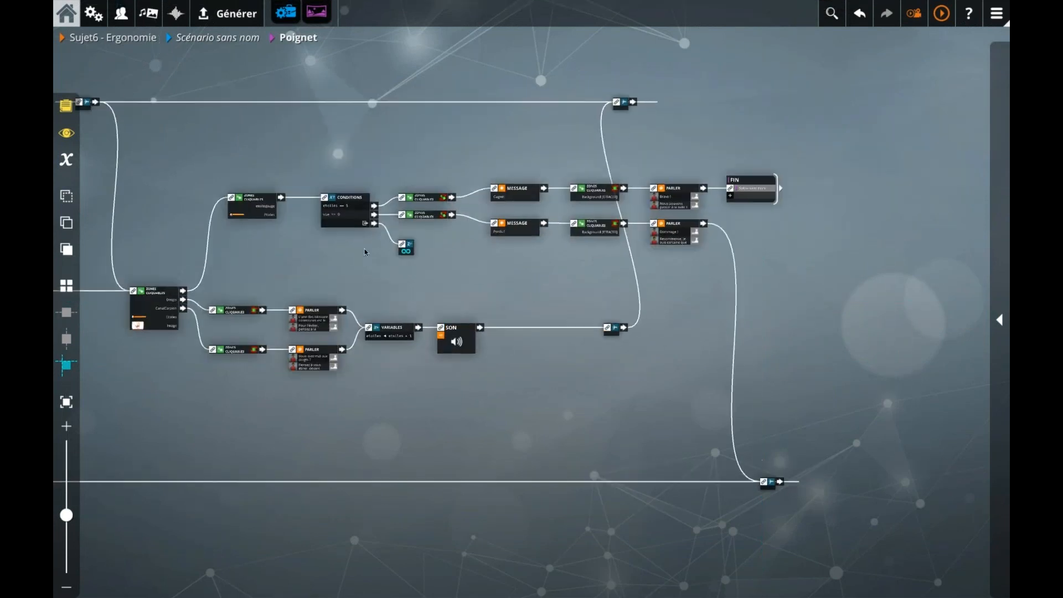
{"action": "double_click", "coordinate": [344, 205]}
{"action": "left_click_drag", "start_coordinate": [398, 248], "coordinate": [384, 248]}
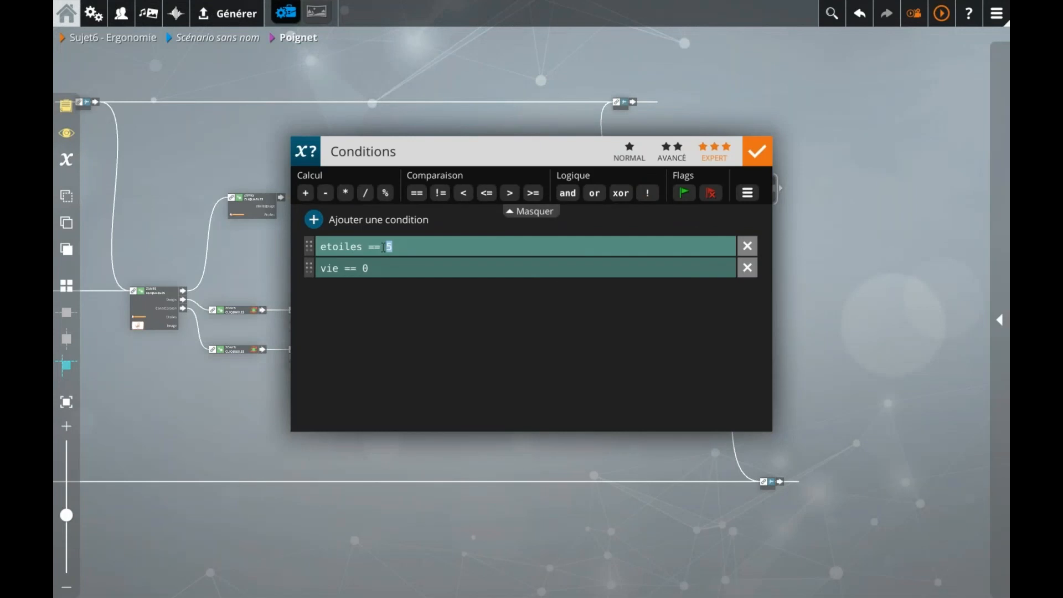
{"action": "type", "text": "2"}
{"action": "left_click", "coordinate": [747, 268]}
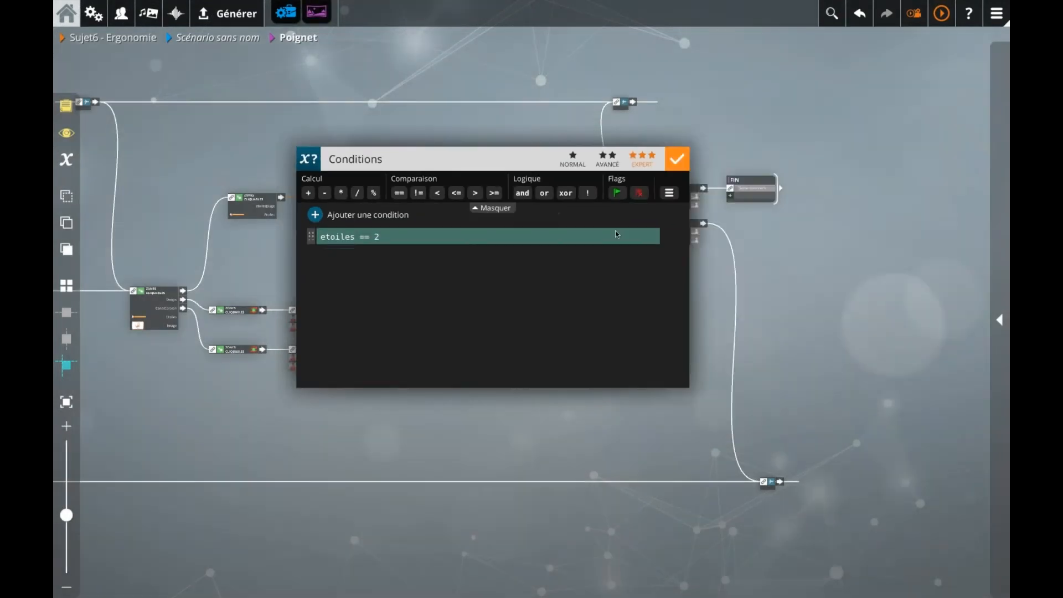
{"action": "left_click", "coordinate": [475, 233]}
Delete the blocks of the "Perdu !" branch and align the "Gagné !" branch with the Conditions block
{"action": "left_click", "coordinate": [430, 214]}
{"action": "key", "text": "Delete"}
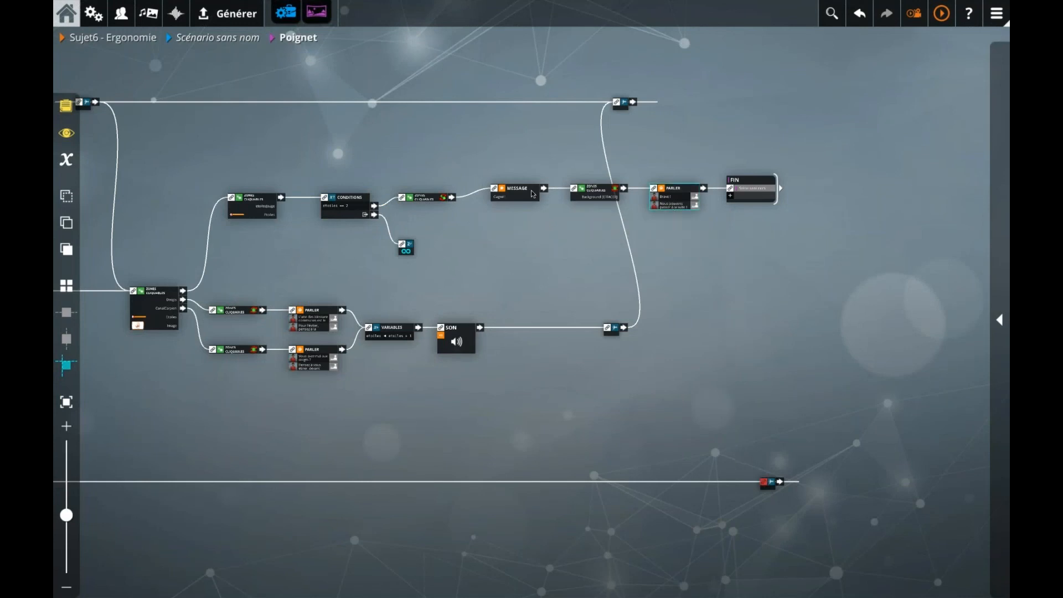
{"action": "left_click", "coordinate": [499, 199]}
{"action": "left_click_drag", "start_coordinate": [515, 205], "coordinate": [492, 220]}
{"action": "left_click", "coordinate": [352, 279]}
Move the upper return jump block ahead of the Background block and link its output to the Background block
{"action": "left_click_drag", "start_coordinate": [214, 394], "coordinate": [327, 363]}
{"action": "left_click_drag", "start_coordinate": [288, 346], "coordinate": [334, 363]}
{"action": "left_click_drag", "start_coordinate": [241, 230], "coordinate": [370, 221]}
{"action": "left_click", "coordinate": [403, 206]}
{"action": "left_click_drag", "start_coordinate": [327, 189], "coordinate": [415, 197]}
{"action": "left_click_drag", "start_coordinate": [463, 95], "coordinate": [280, 276]}
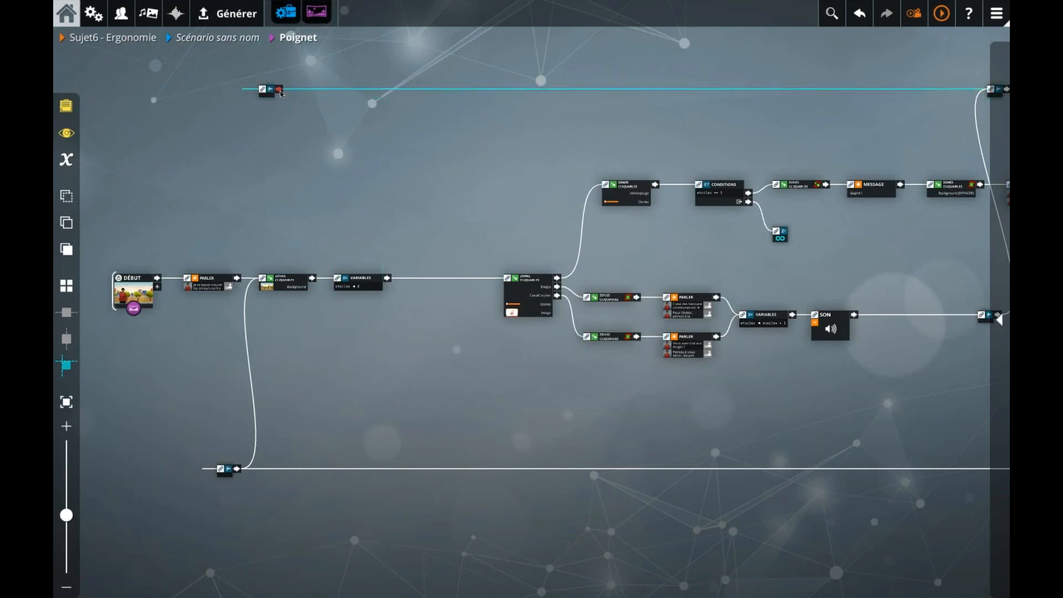
Move the Background and etoiles Variables blocks closer to the main zones block and align the lower return jump beneath the upper one
{"action": "left_click_drag", "start_coordinate": [265, 198], "coordinate": [391, 289]}
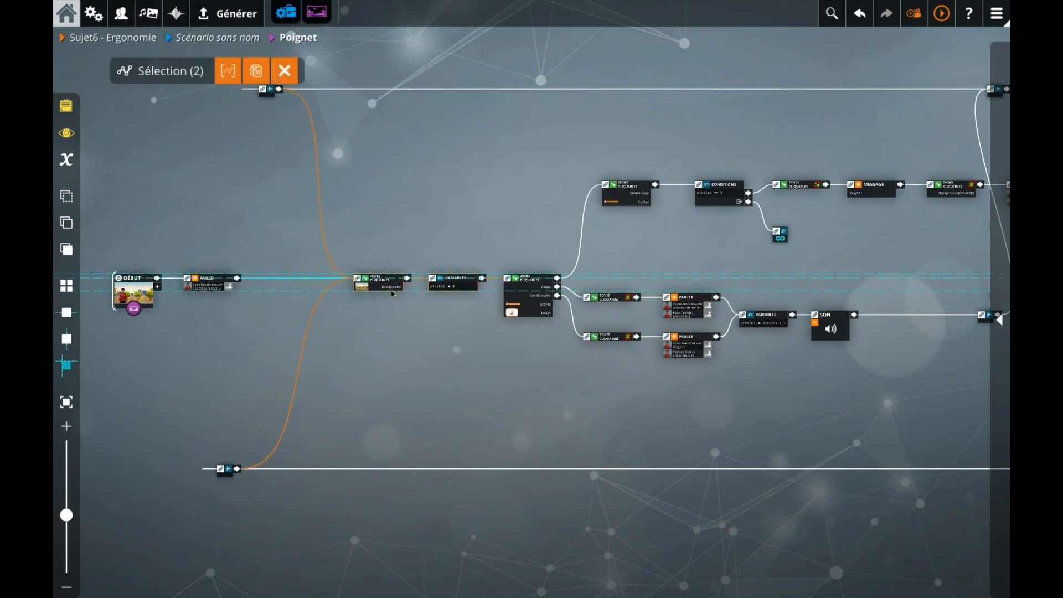
{"action": "left_click", "coordinate": [364, 355]}
{"action": "left_click_drag", "start_coordinate": [241, 473], "coordinate": [282, 473]}
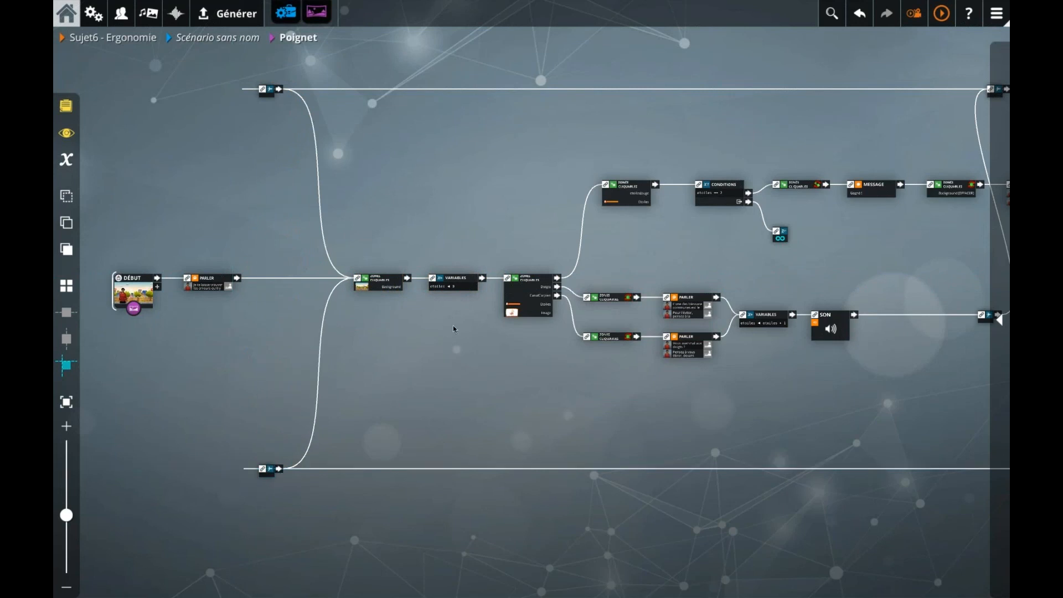
Delete the lower jump path that has no incoming link
{"action": "scroll", "coordinate": [453, 333], "scroll_direction": "down", "scroll_amount": 3}
{"action": "left_click_drag", "start_coordinate": [369, 377], "coordinate": [811, 474]}
{"action": "key", "text": "Delete"}
Move the remaining jump path below the scene's blocks, with its return jump beneath the Background block
{"action": "scroll", "coordinate": [627, 431], "scroll_direction": "up", "scroll_amount": 2}
{"action": "left_click_drag", "start_coordinate": [153, 322], "coordinate": [215, 355]}
{"action": "left_click", "coordinate": [398, 419]}
{"action": "left_click_drag", "start_coordinate": [402, 419], "coordinate": [295, 424]}
{"action": "left_click_drag", "start_coordinate": [148, 179], "coordinate": [699, 269]}
{"action": "left_click_drag", "start_coordinate": [711, 204], "coordinate": [775, 464]}
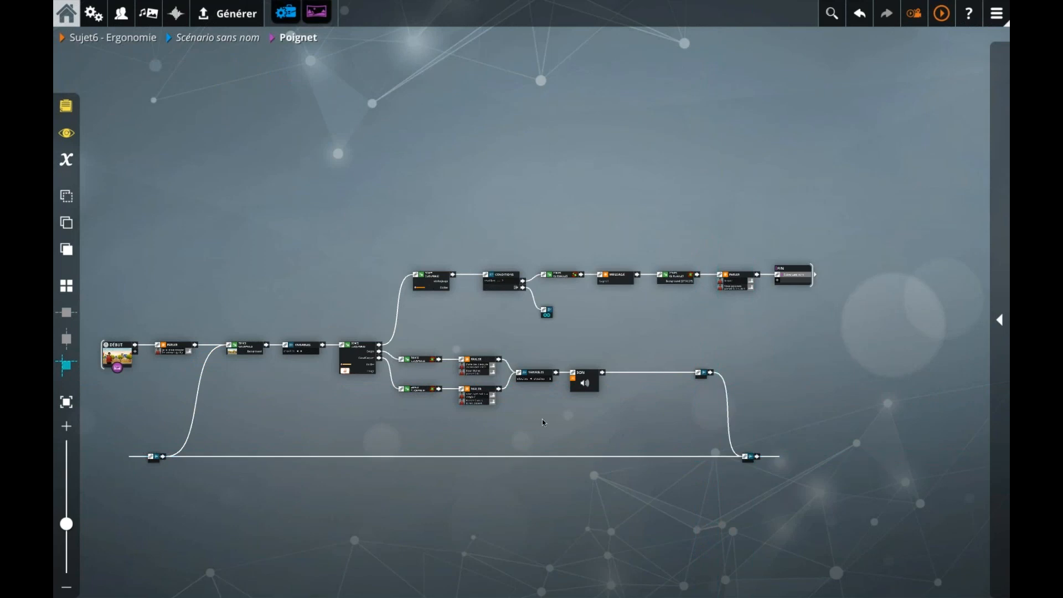
{"action": "left_click_drag", "start_coordinate": [153, 461], "coordinate": [185, 462]}
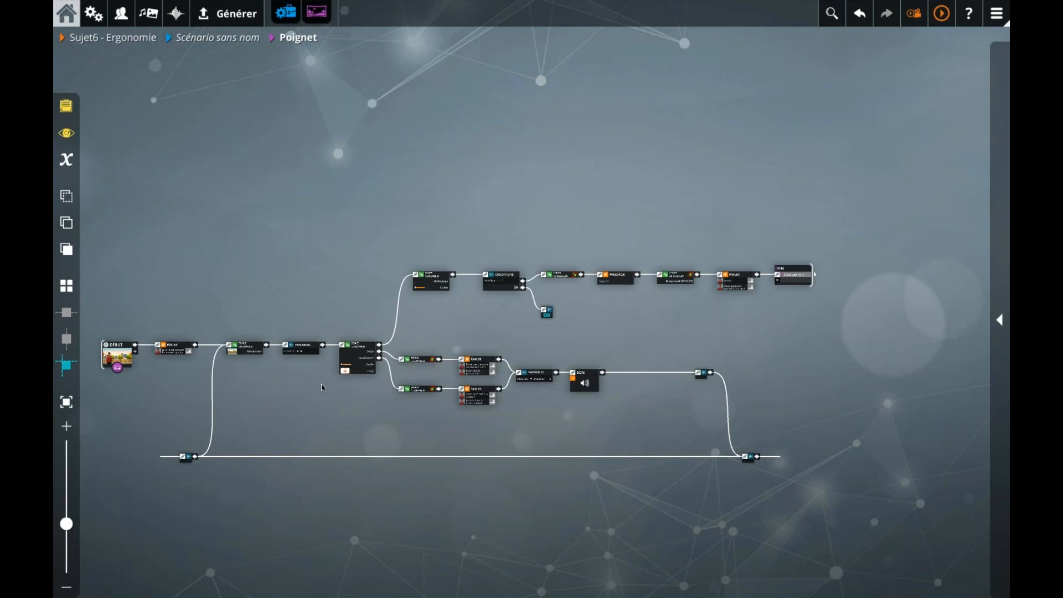
Test the Poignet scene, trigger the finger zone, observe the star gauge and stop the test
{"action": "scroll", "coordinate": [322, 384], "scroll_direction": "up", "scroll_amount": 1}
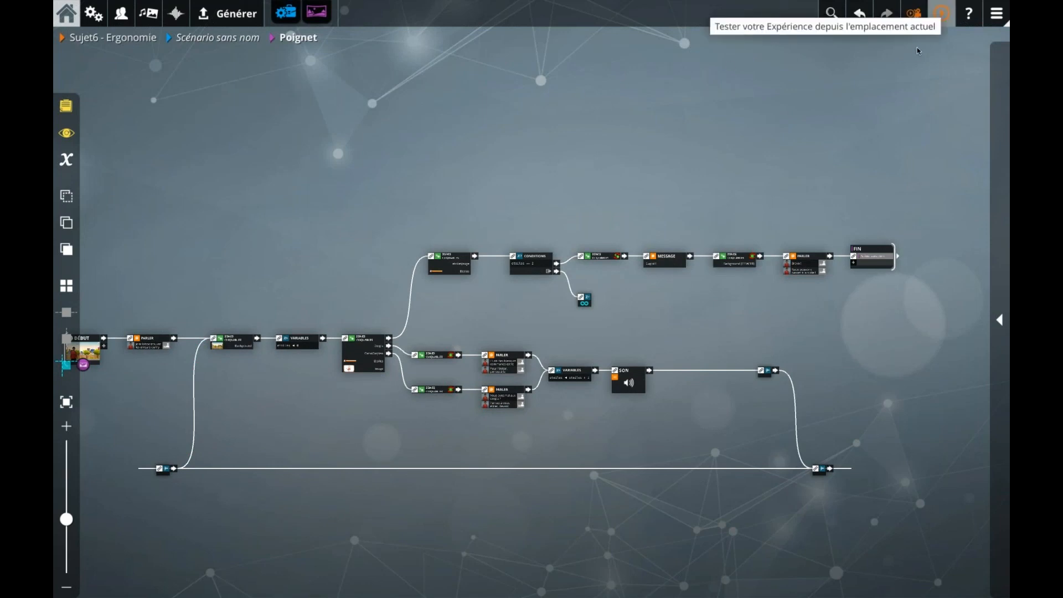
{"action": "left_click", "coordinate": [941, 17]}
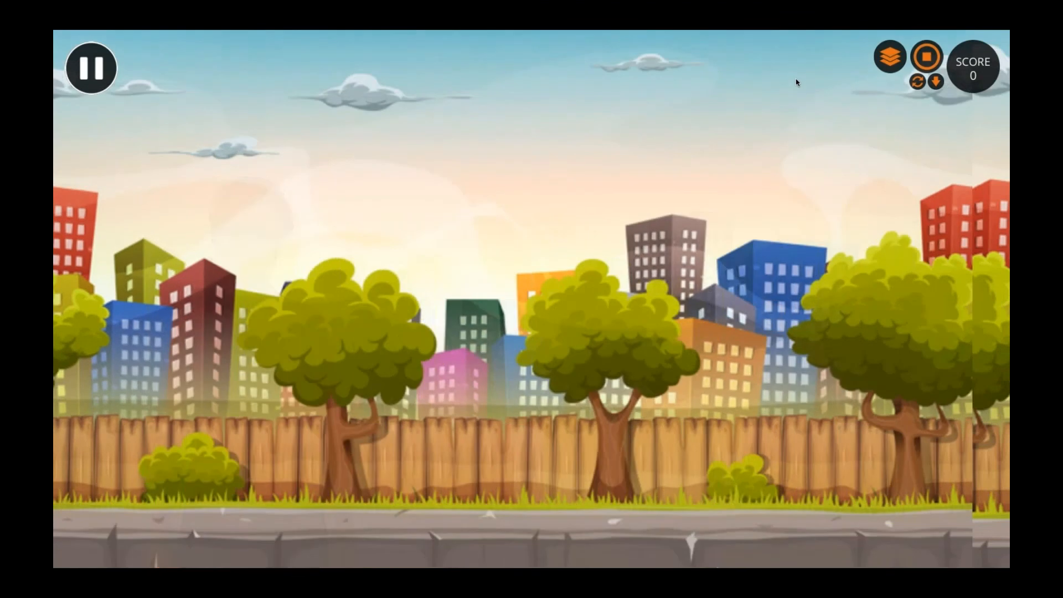
{"action": "left_click", "coordinate": [541, 394]}
{"action": "left_click", "coordinate": [505, 246]}
{"action": "left_click", "coordinate": [543, 399]}
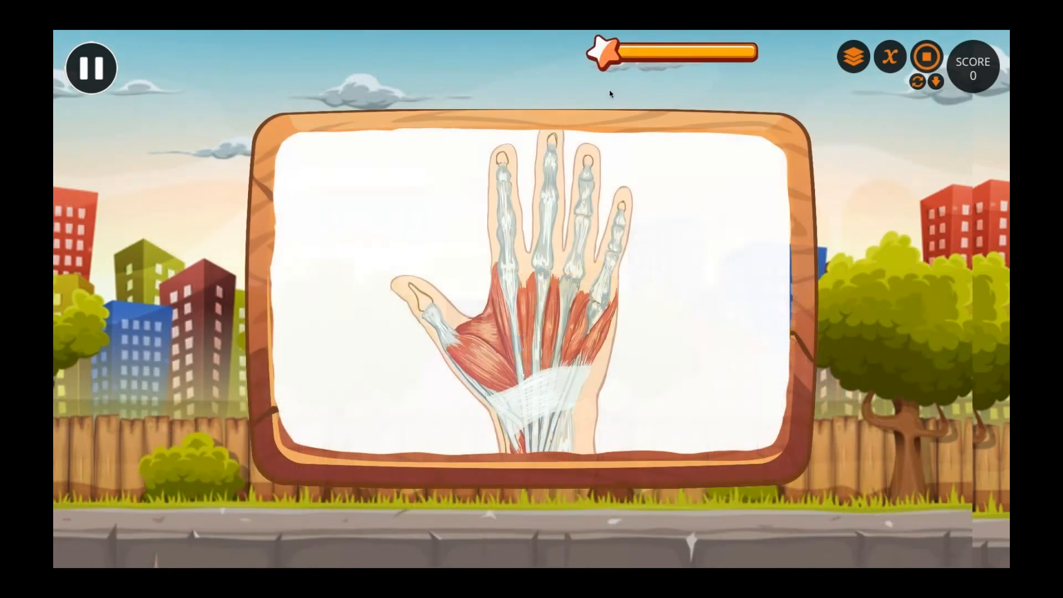
{"action": "left_click", "coordinate": [503, 261]}
{"action": "left_click", "coordinate": [926, 58]}
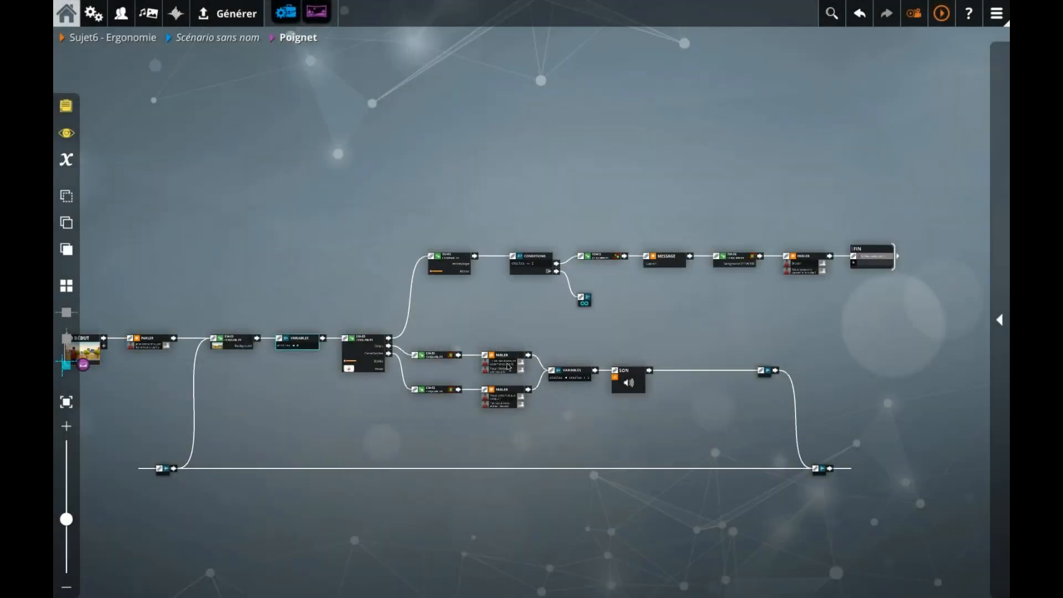
Arrange the feedback branches so Doigts leads to the "Vous avez mal aux doigts ?" dialogue above the CanalCarpien branch
{"action": "left_click", "coordinate": [537, 270]}
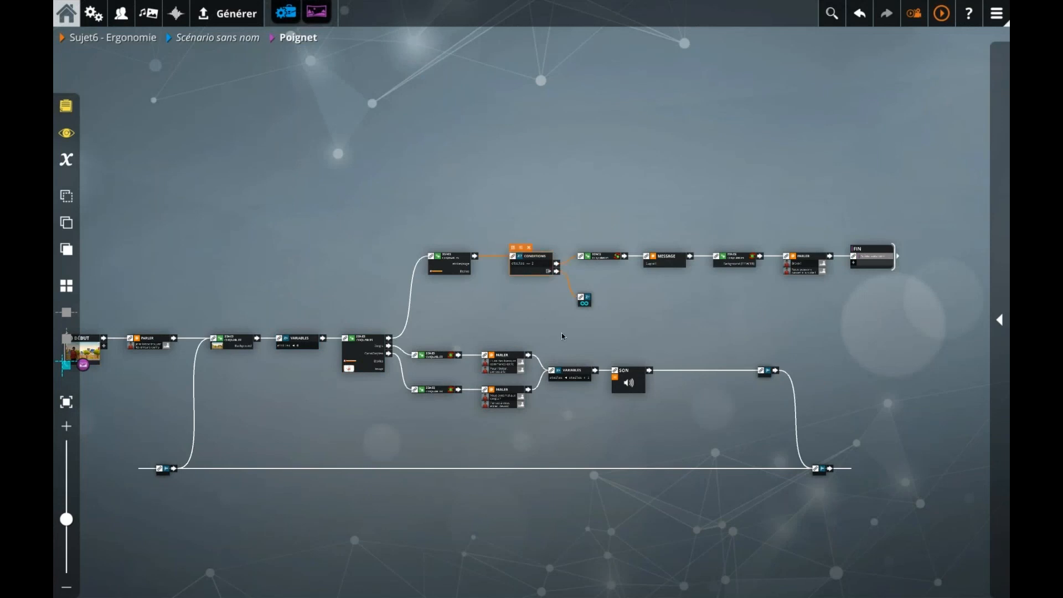
{"action": "scroll", "coordinate": [561, 333], "scroll_direction": "up", "scroll_amount": 2}
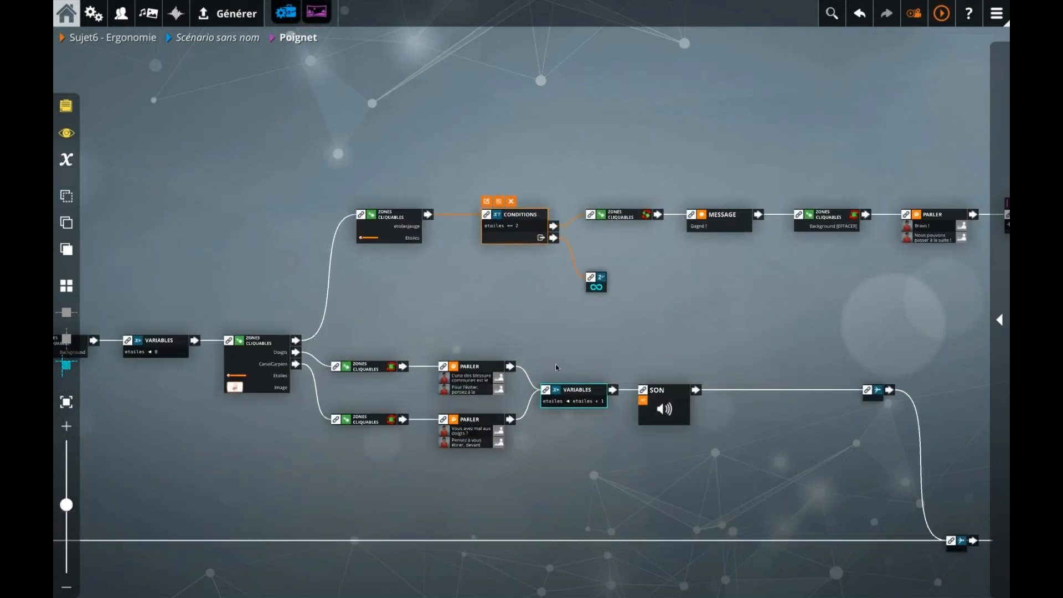
{"action": "left_click_drag", "start_coordinate": [538, 319], "coordinate": [559, 313]}
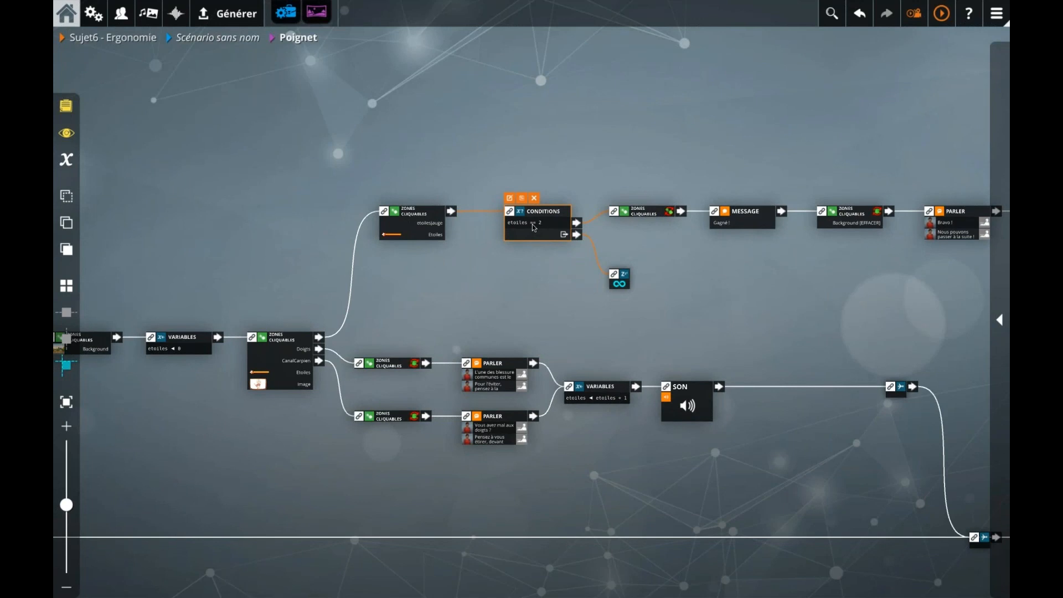
{"action": "left_click_drag", "start_coordinate": [425, 296], "coordinate": [456, 280]}
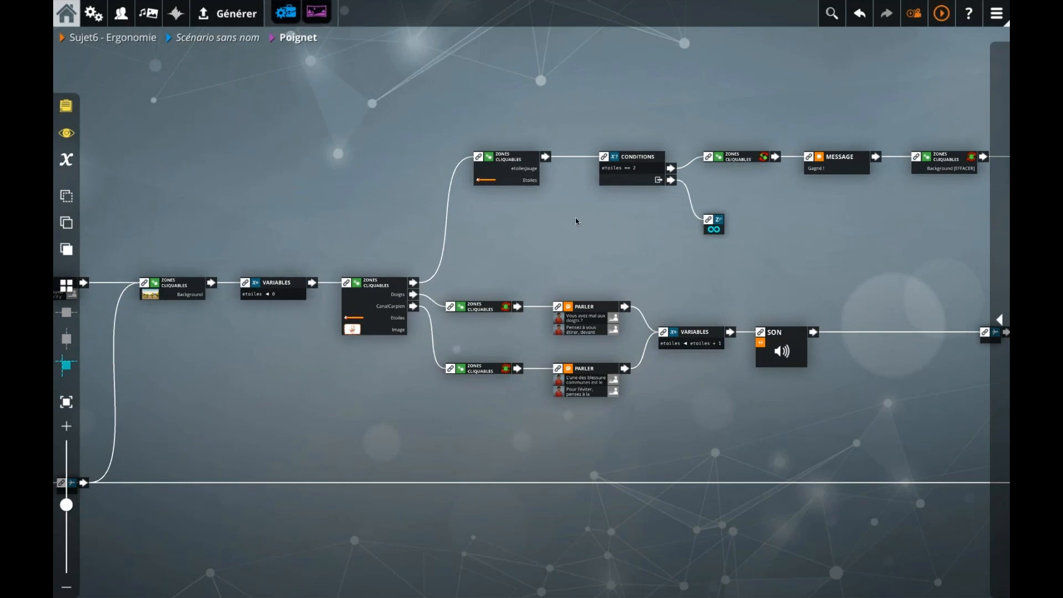
{"action": "left_click", "coordinate": [626, 180]}
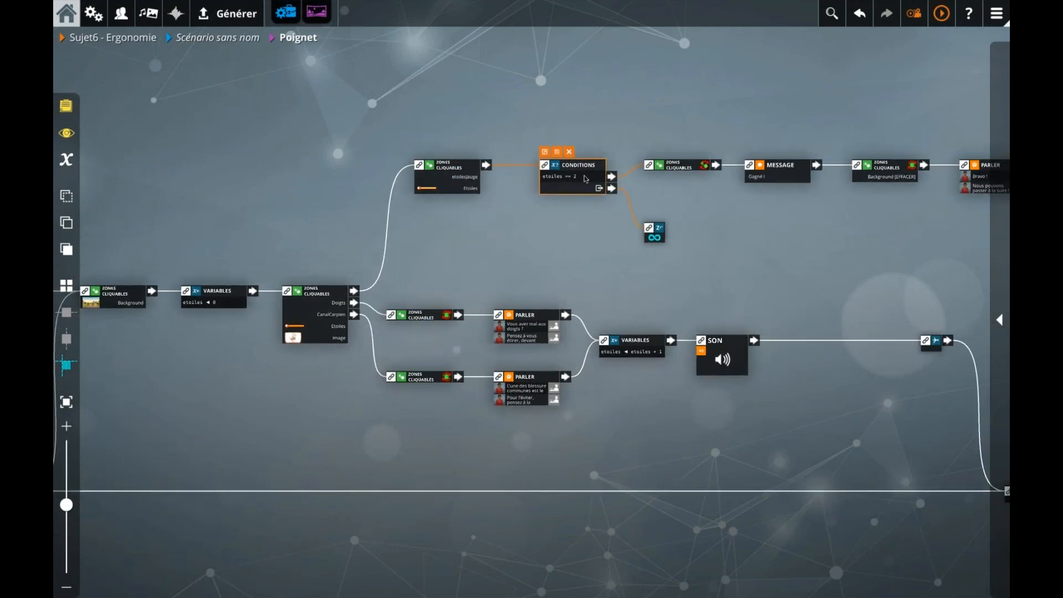
{"action": "left_click", "coordinate": [499, 239]}
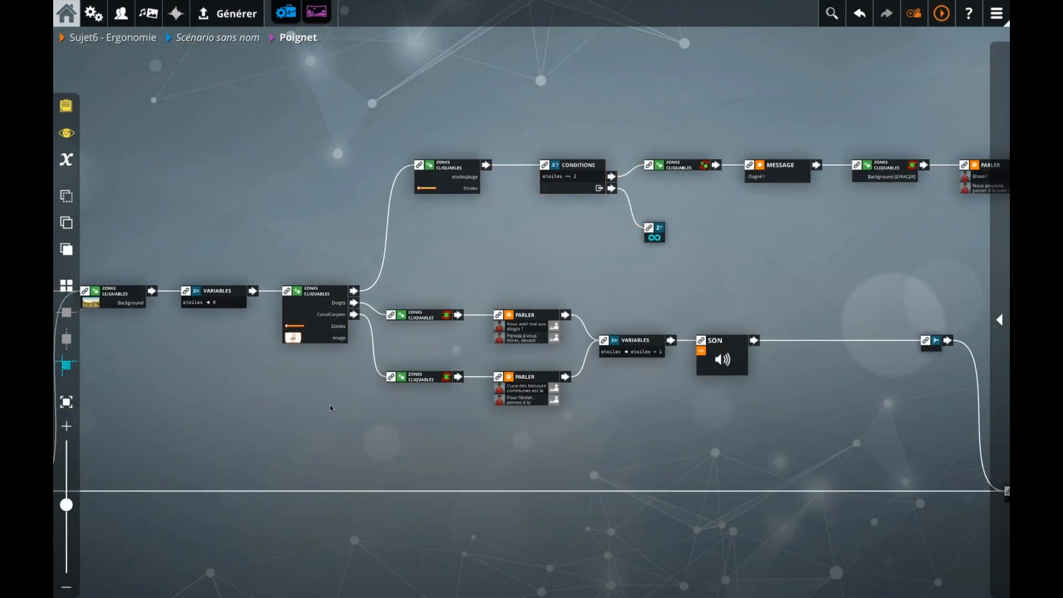
Test the scene from its DÉBUT block, trigger the finger zone and examine the etoiles variable in the variable state list
{"action": "left_click_drag", "start_coordinate": [328, 400], "coordinate": [485, 380]}
{"action": "left_click_drag", "start_coordinate": [146, 317], "coordinate": [173, 316]}
{"action": "scroll", "coordinate": [173, 316], "scroll_direction": "down", "scroll_amount": 3}
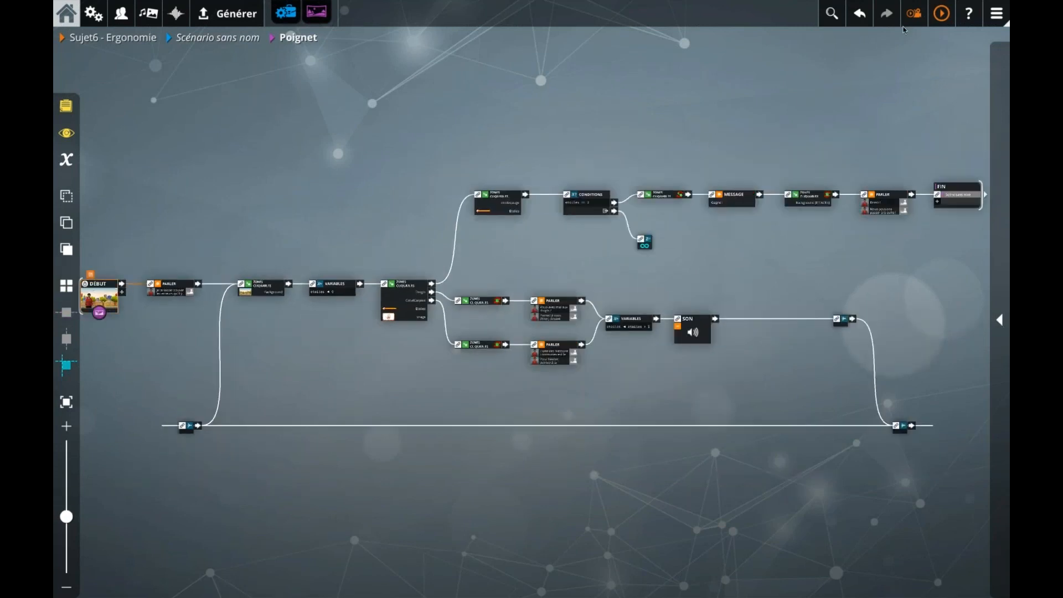
{"action": "left_click", "coordinate": [942, 13]}
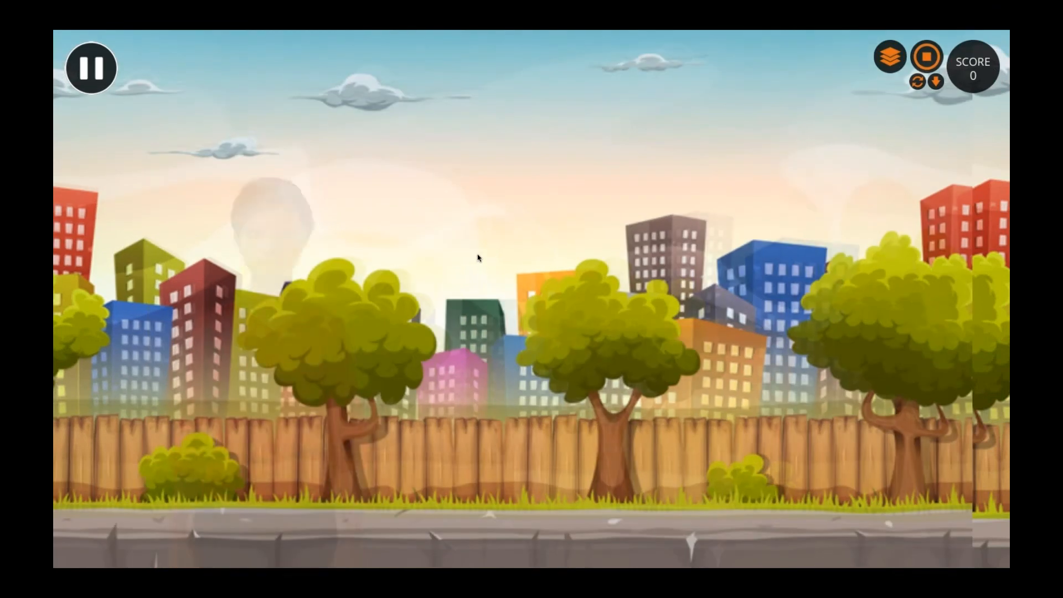
{"action": "left_click", "coordinate": [505, 251]}
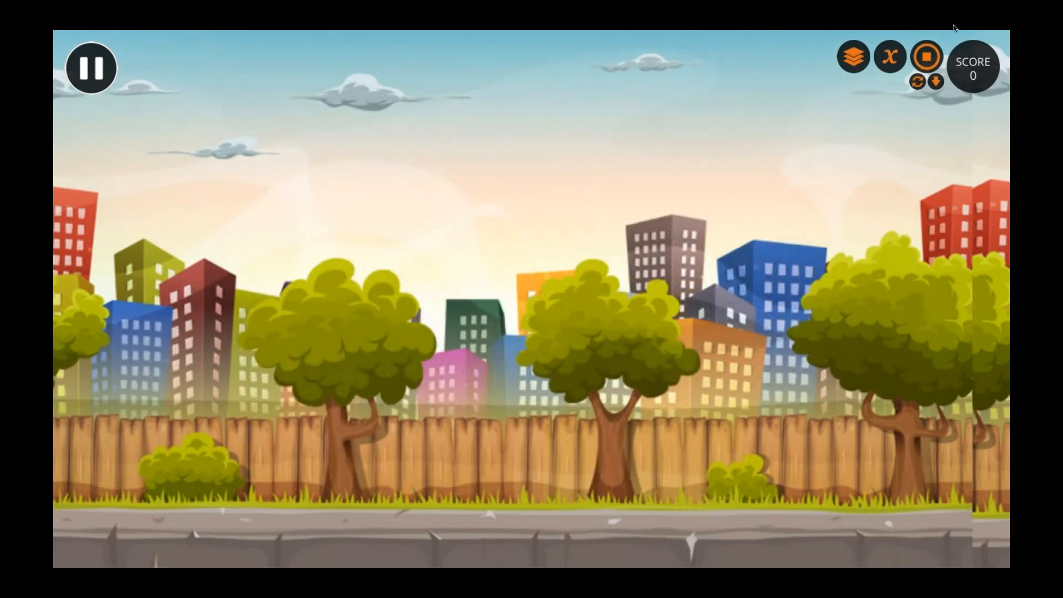
{"action": "left_click", "coordinate": [894, 64]}
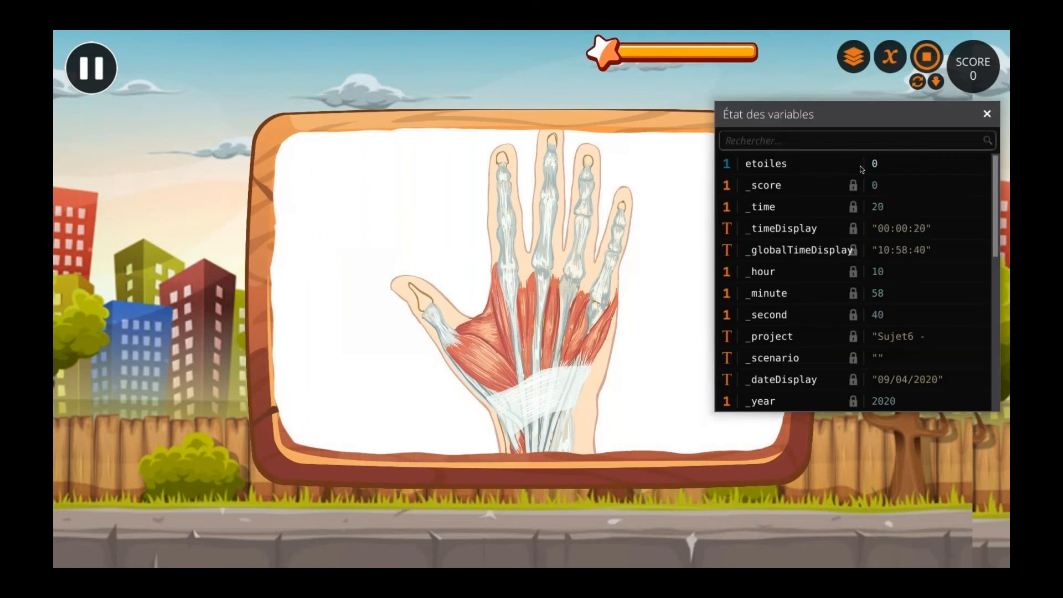
{"action": "left_click", "coordinate": [928, 57]}
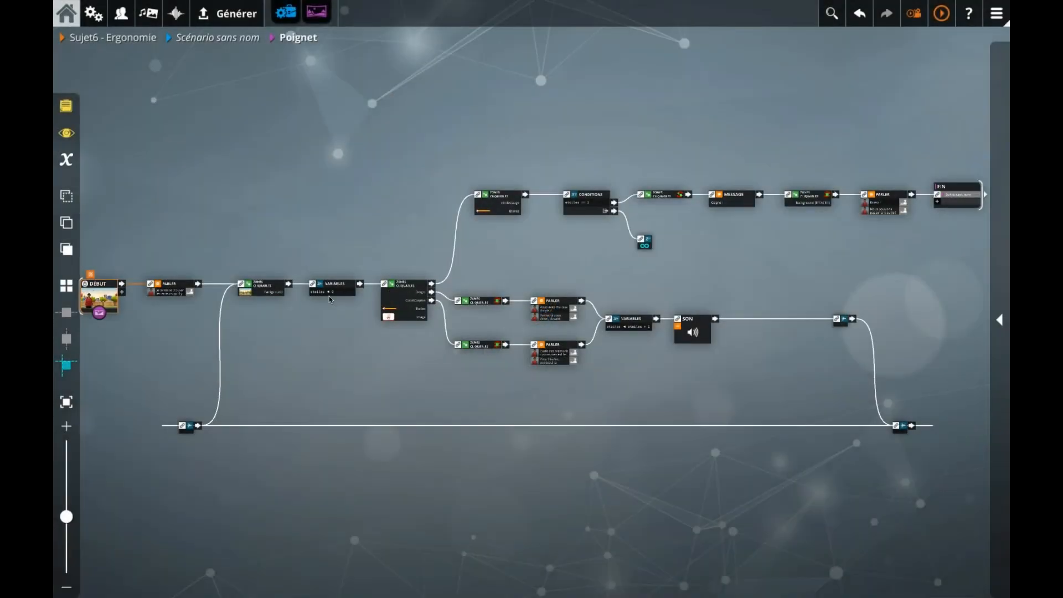
Cut the Variables block that sets etoiles to 0 and link the Background block directly to the main zones block
{"action": "scroll", "coordinate": [329, 296], "scroll_direction": "up", "scroll_amount": 3}
{"action": "left_click", "coordinate": [318, 293]}
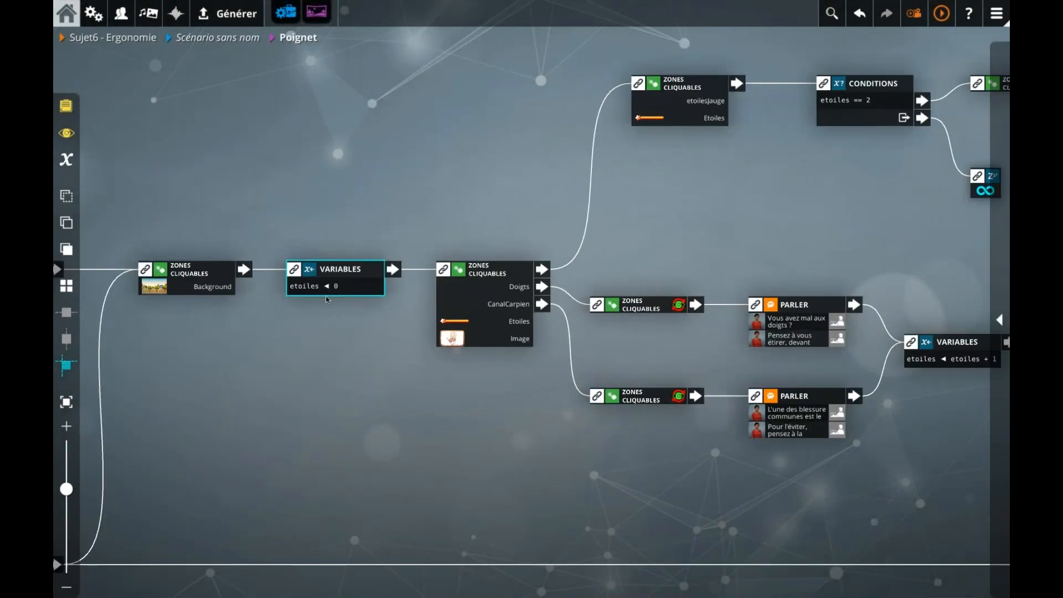
{"action": "left_click_drag", "start_coordinate": [258, 388], "coordinate": [362, 391]}
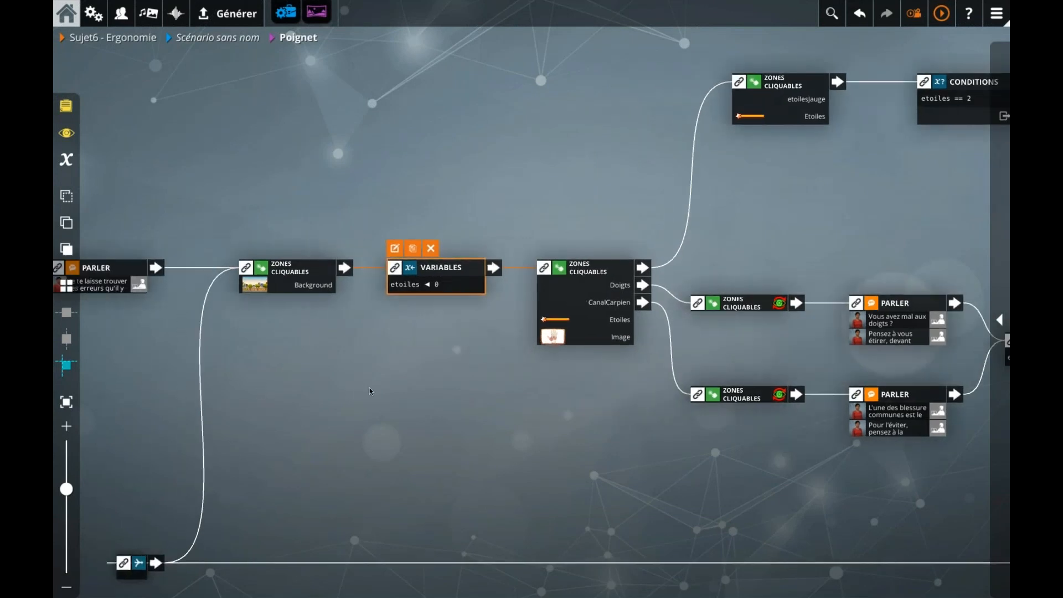
{"action": "key", "text": "Delete"}
{"action": "left_click_drag", "start_coordinate": [344, 268], "coordinate": [654, 297]}
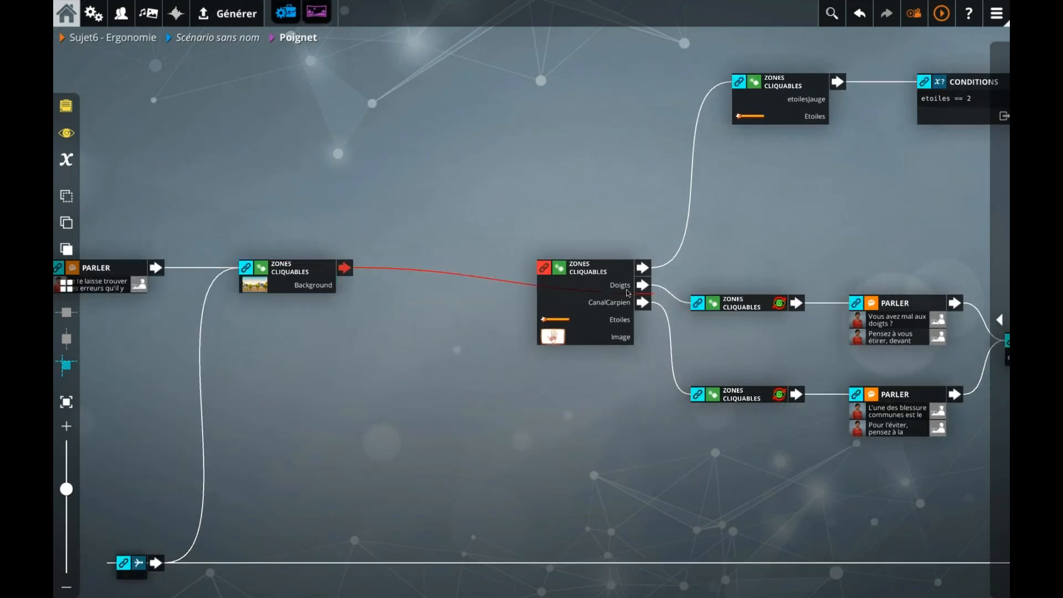
{"action": "left_click_drag", "start_coordinate": [349, 266], "coordinate": [589, 285]}
{"action": "left_click_drag", "start_coordinate": [254, 367], "coordinate": [326, 344]}
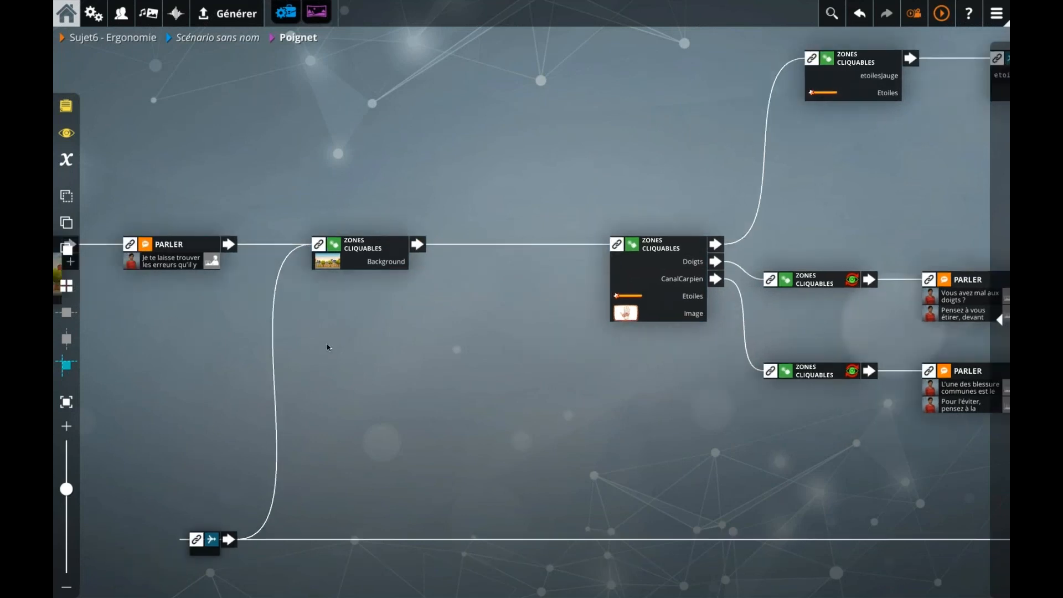
Shift the Background and return jump blocks to make room and paste the etoiles Variables block, linked between Parler and Background
{"action": "left_click_drag", "start_coordinate": [231, 557], "coordinate": [490, 247]}
{"action": "left_click_drag", "start_coordinate": [415, 239], "coordinate": [551, 240]}
{"action": "left_click", "coordinate": [289, 274]}
{"action": "left_click_drag", "start_coordinate": [345, 240], "coordinate": [199, 242]}
{"action": "key", "text": "super+v"}
{"action": "left_click_drag", "start_coordinate": [551, 262], "coordinate": [353, 242]}
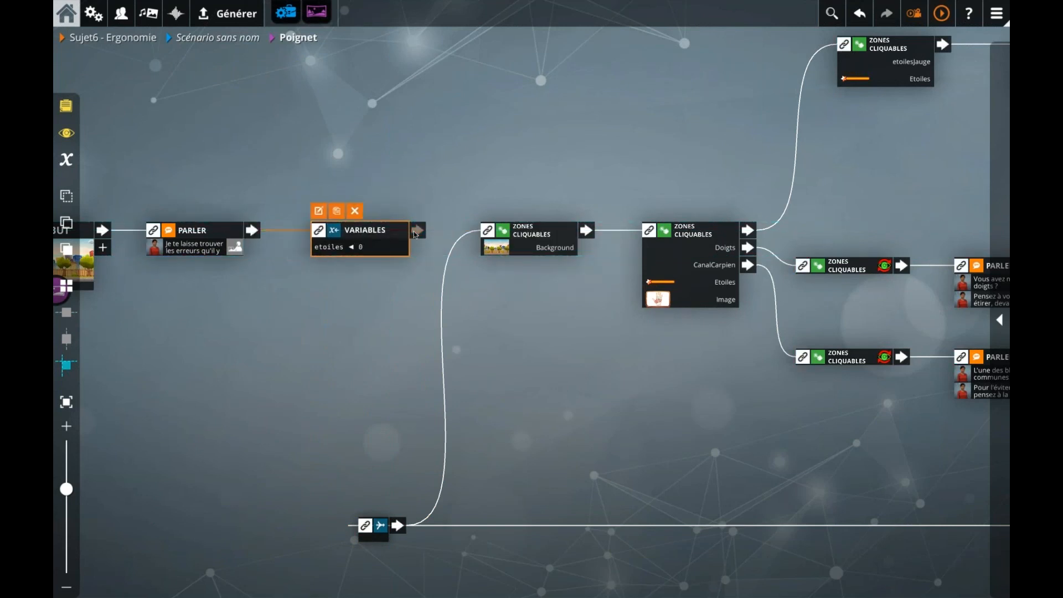
{"action": "left_click", "coordinate": [187, 283]}
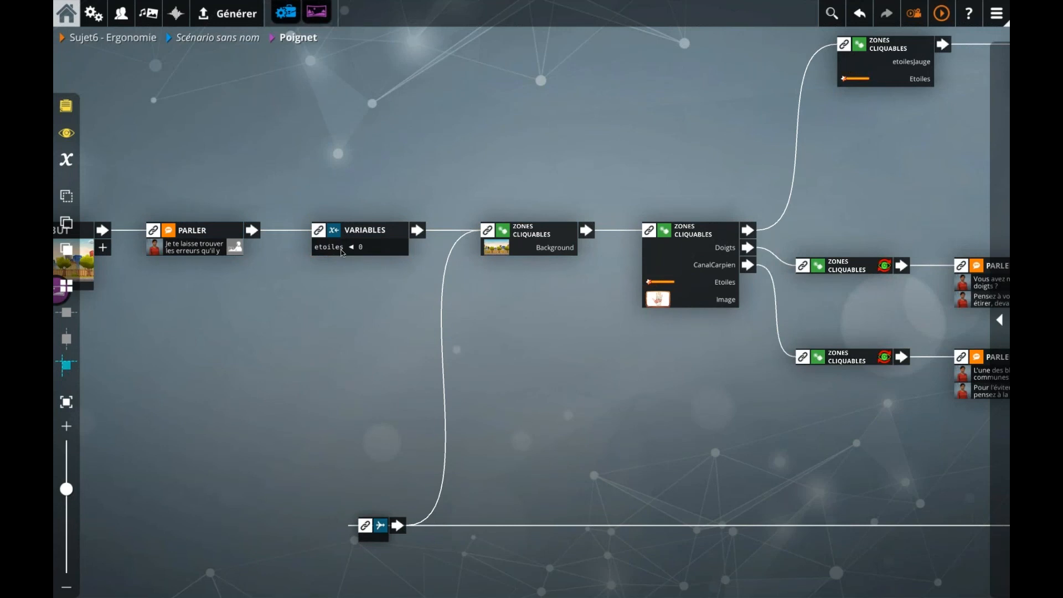
Test the scene again by triggering the hand zones through to the closing dialogue, and stop the test
{"action": "left_click", "coordinate": [943, 18]}
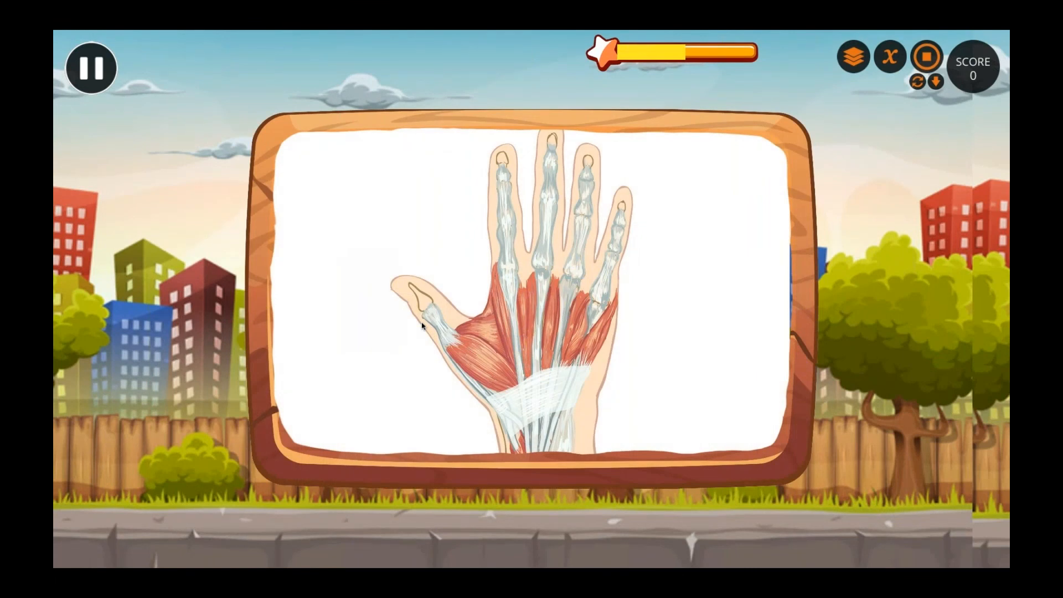
{"action": "left_click", "coordinate": [507, 241]}
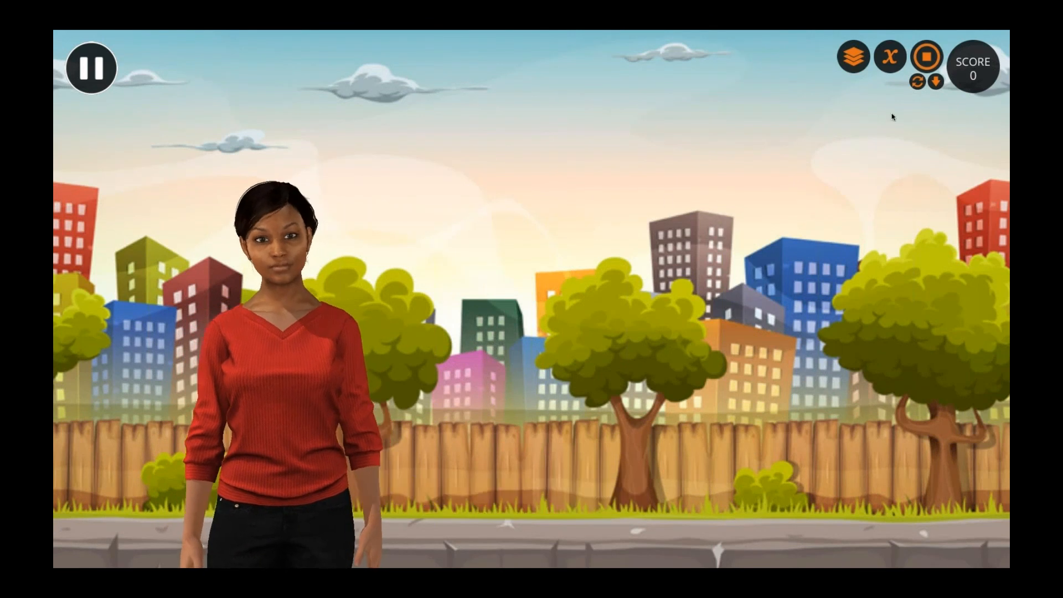
{"action": "left_click", "coordinate": [928, 58]}
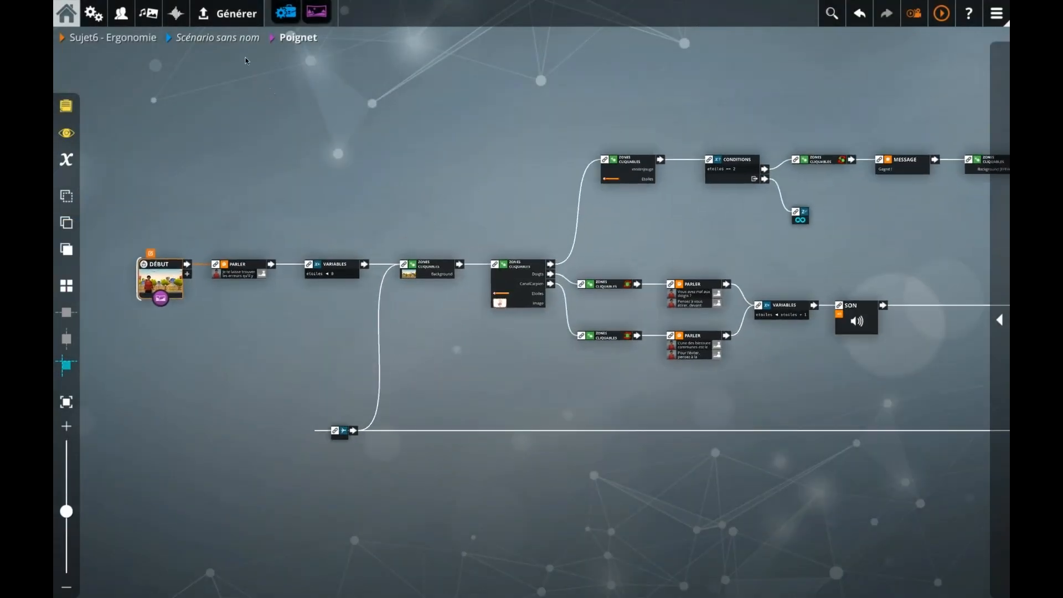
In the scenario overview, replace the empty scene under the Débriefing note with a copy of the Introduction scene
{"action": "left_click", "coordinate": [247, 41]}
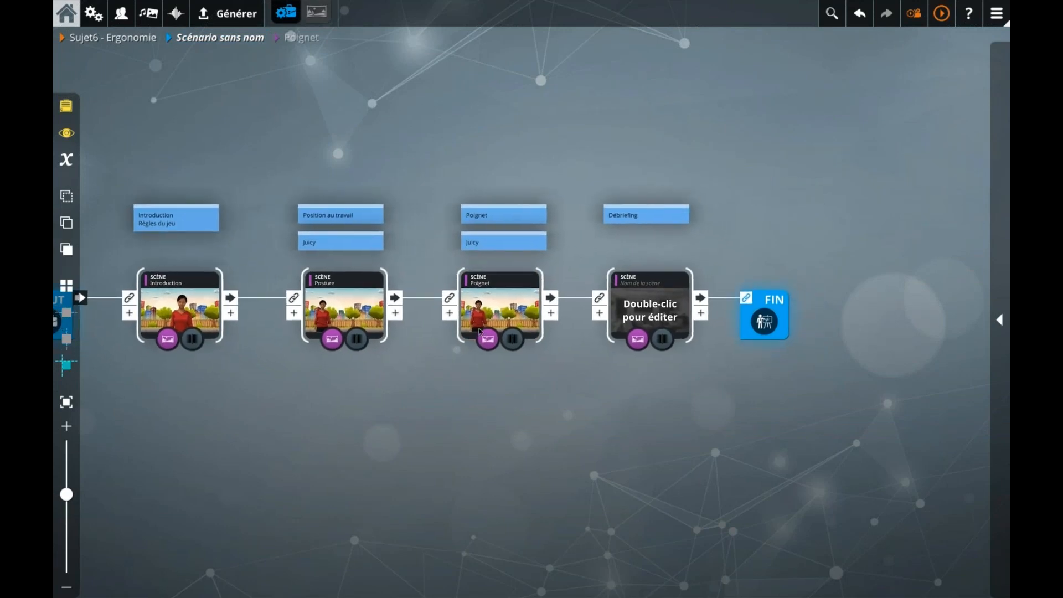
{"action": "left_click", "coordinate": [633, 315]}
{"action": "left_click", "coordinate": [633, 315]}
{"action": "left_click_drag", "start_coordinate": [160, 306], "coordinate": [680, 406]}
{"action": "left_click", "coordinate": [668, 285]}
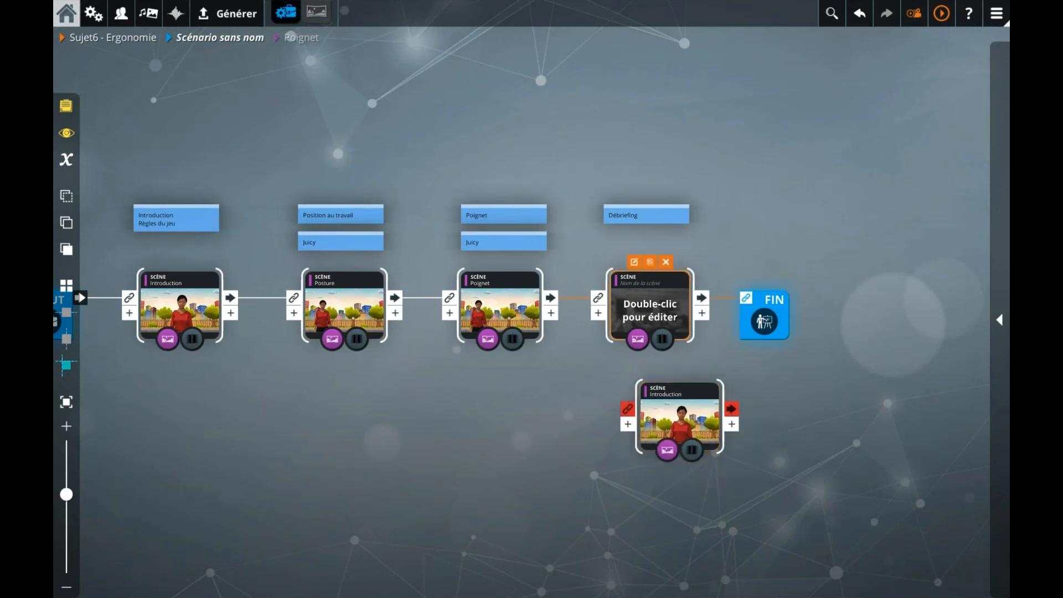
{"action": "left_click", "coordinate": [666, 262]}
{"action": "left_click_drag", "start_coordinate": [679, 410], "coordinate": [641, 300]}
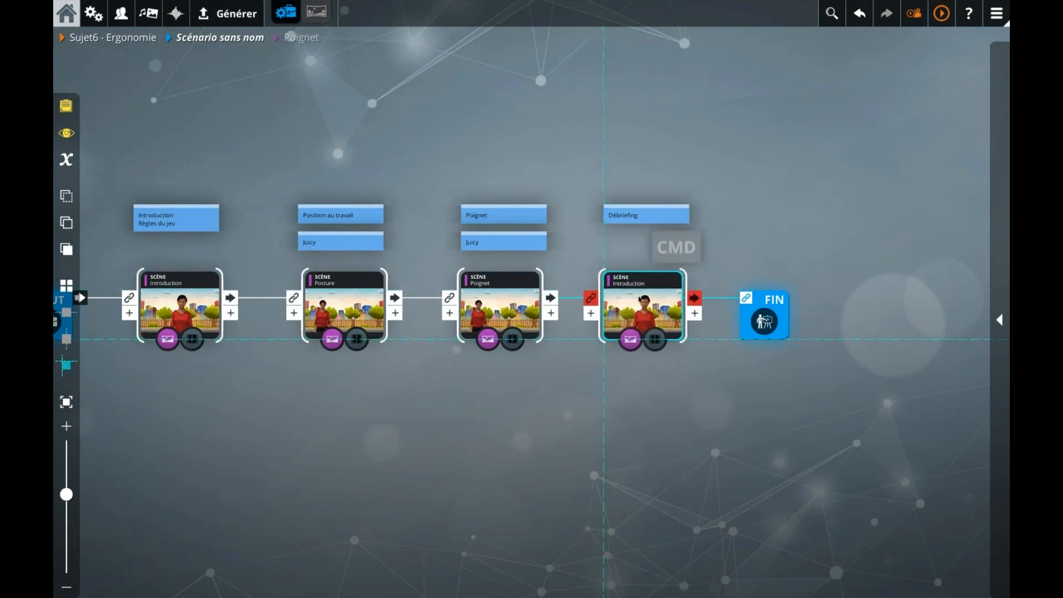
Link the copied scene between Poignet and FIN and rename it "Conclusion"
{"action": "left_click_drag", "start_coordinate": [550, 299], "coordinate": [592, 299]}
{"action": "left_click_drag", "start_coordinate": [693, 304], "coordinate": [747, 299]}
{"action": "left_click", "coordinate": [641, 300]}
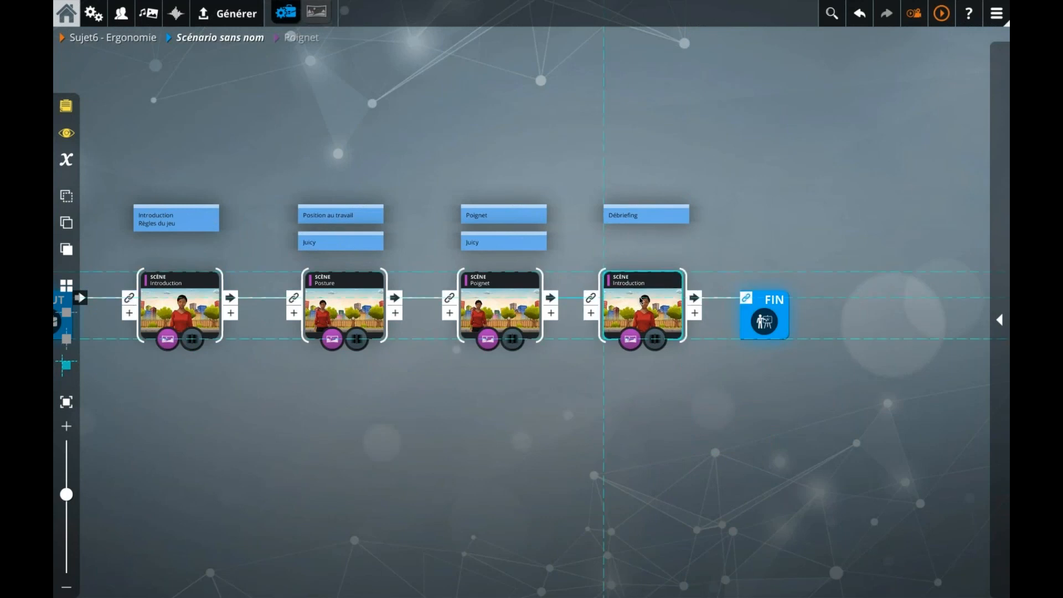
{"action": "left_click", "coordinate": [500, 386]}
{"action": "left_click_drag", "start_coordinate": [459, 388], "coordinate": [480, 392]}
{"action": "double_click", "coordinate": [675, 288]}
{"action": "type", "text": "Conclusion"}
{"action": "key", "text": "Return"}
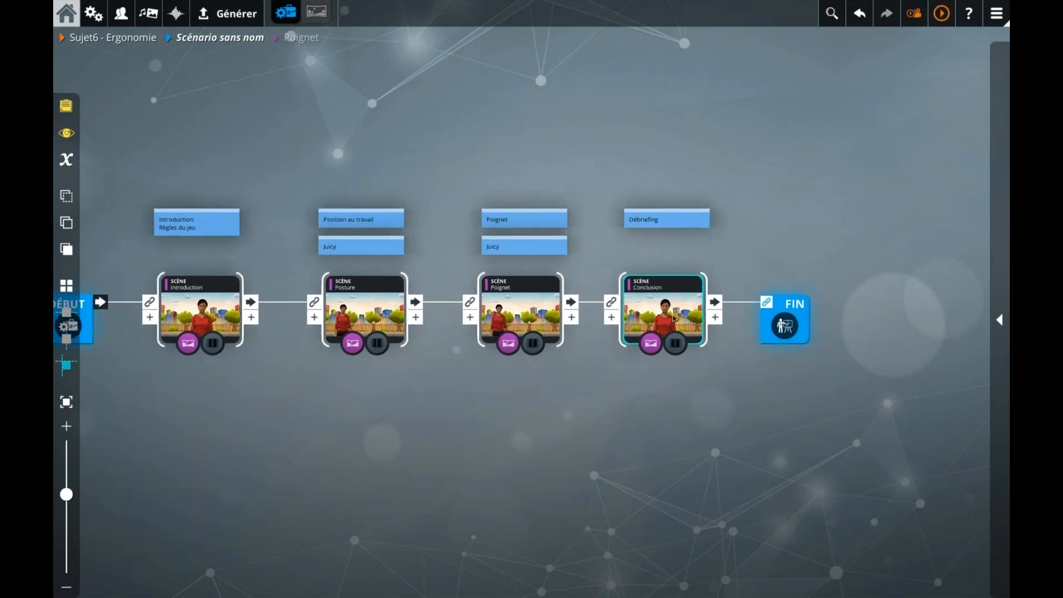
Examine the dialogue flow of the Introduction scene and the Parler blocks following the two hand zones in the Poignet scene
{"action": "double_click", "coordinate": [211, 321]}
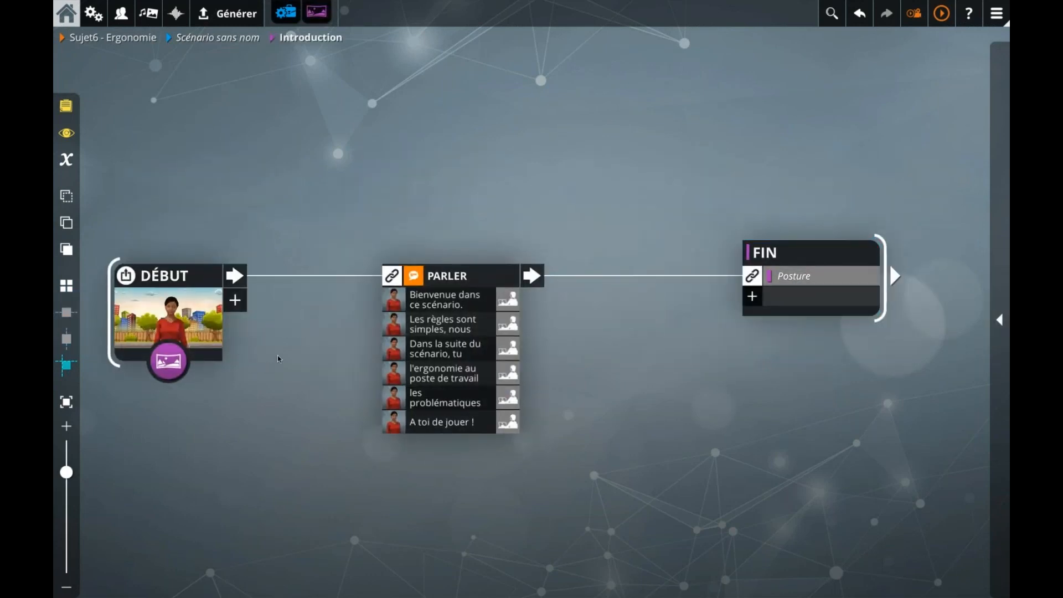
{"action": "left_click", "coordinate": [227, 39]}
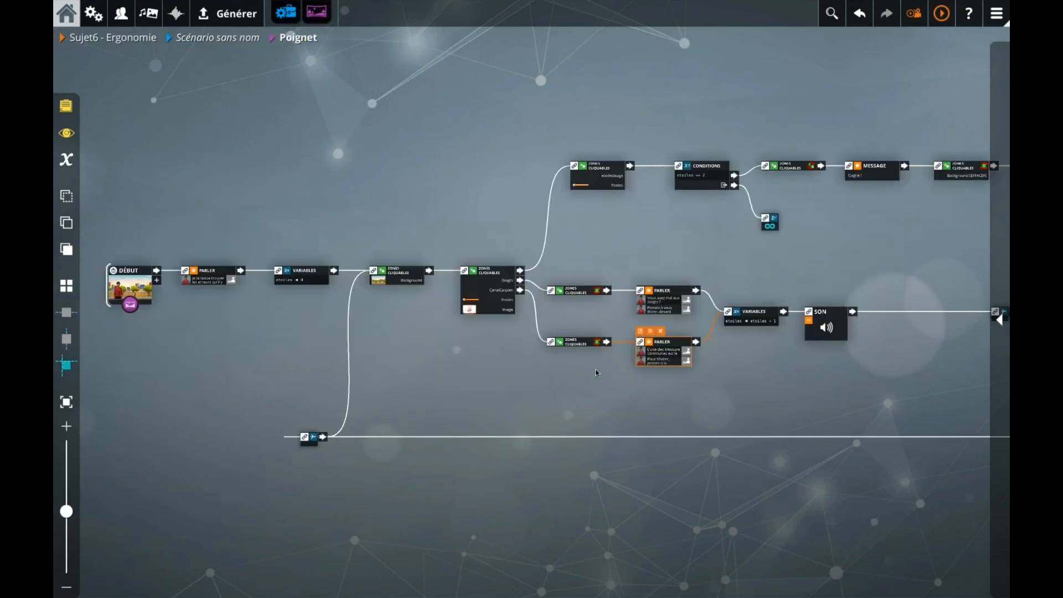
{"action": "left_click", "coordinate": [596, 370]}
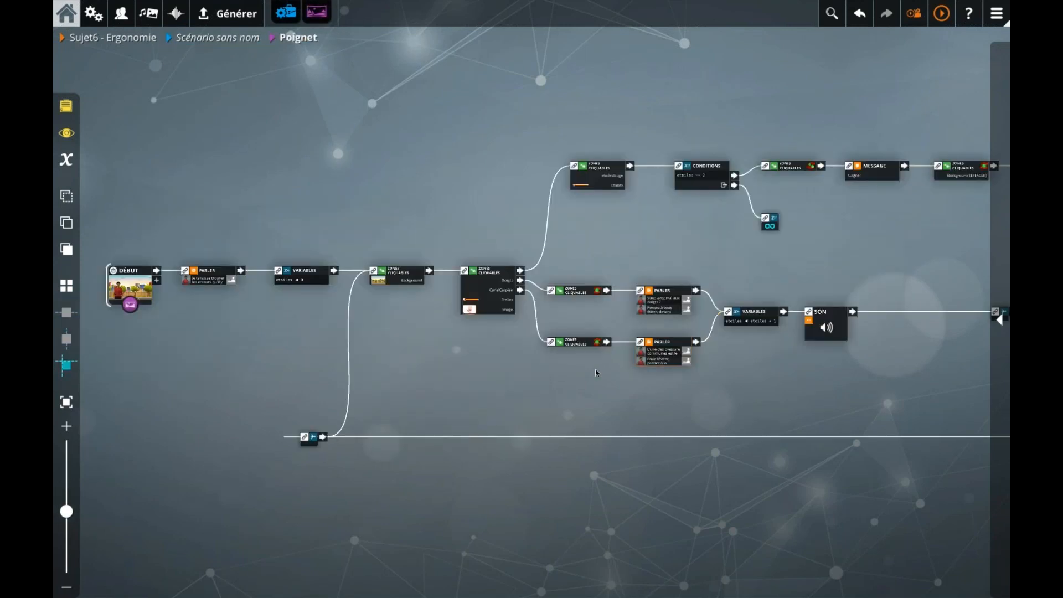
{"action": "left_click", "coordinate": [669, 302]}
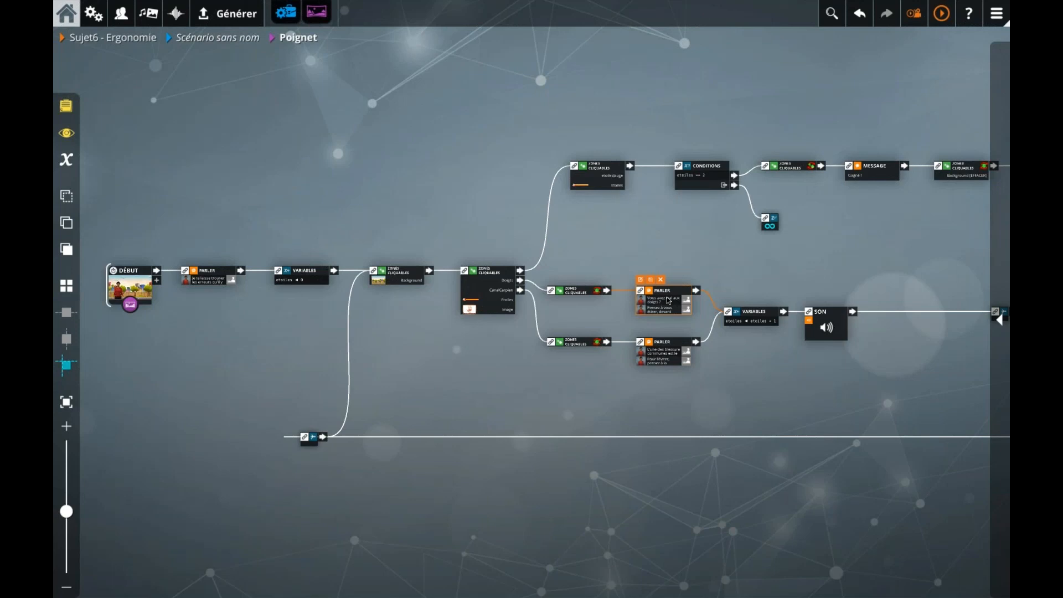
{"action": "left_click", "coordinate": [430, 363]}
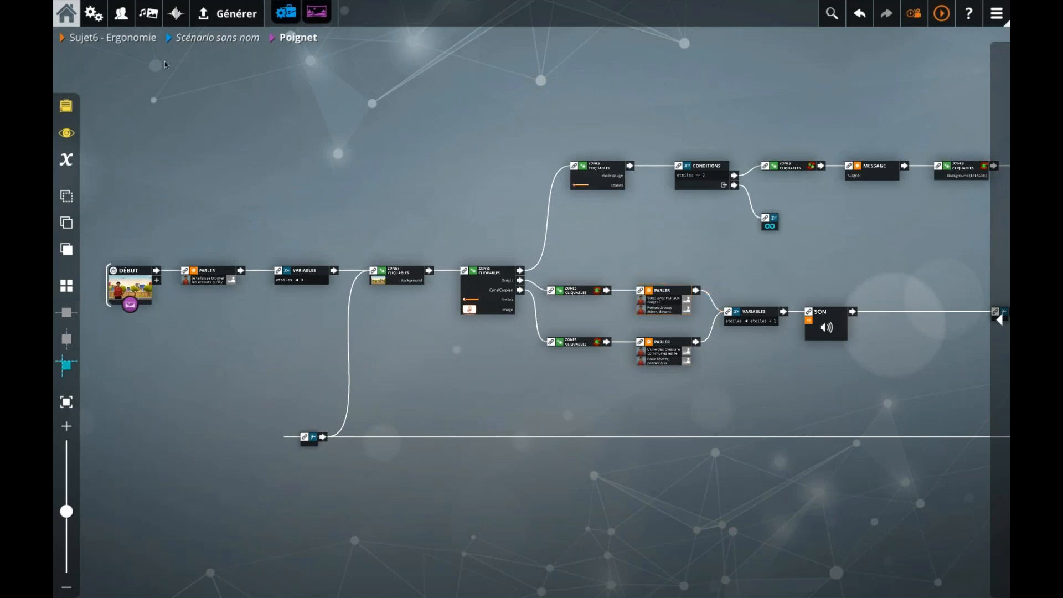
Check the "Autoriser à passer les phrases en jeu" option in the project's general settings, and return to the scenario overview
{"action": "left_click", "coordinate": [94, 14]}
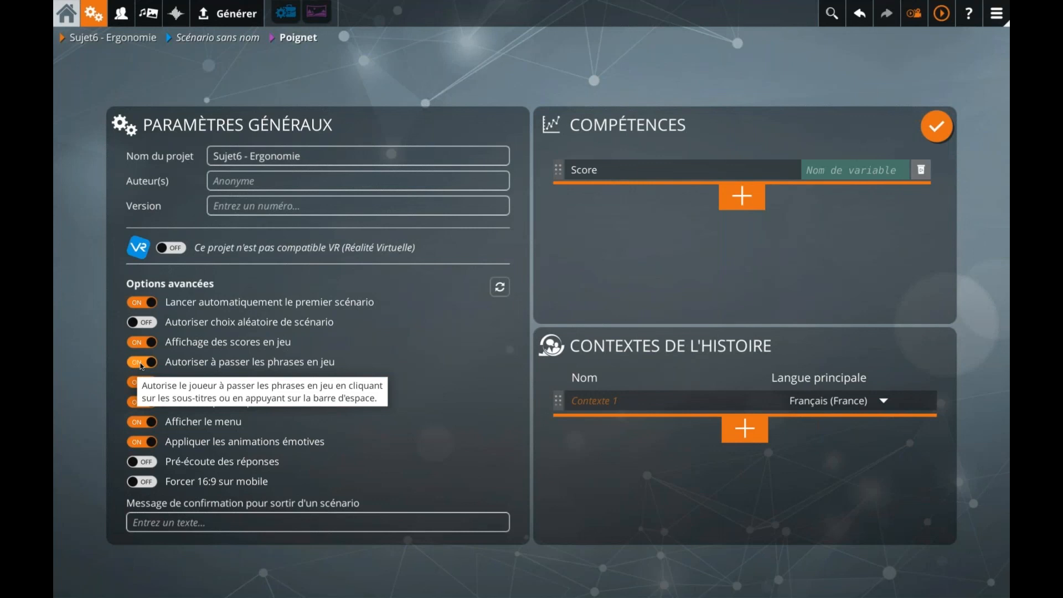
{"action": "left_click", "coordinate": [438, 80]}
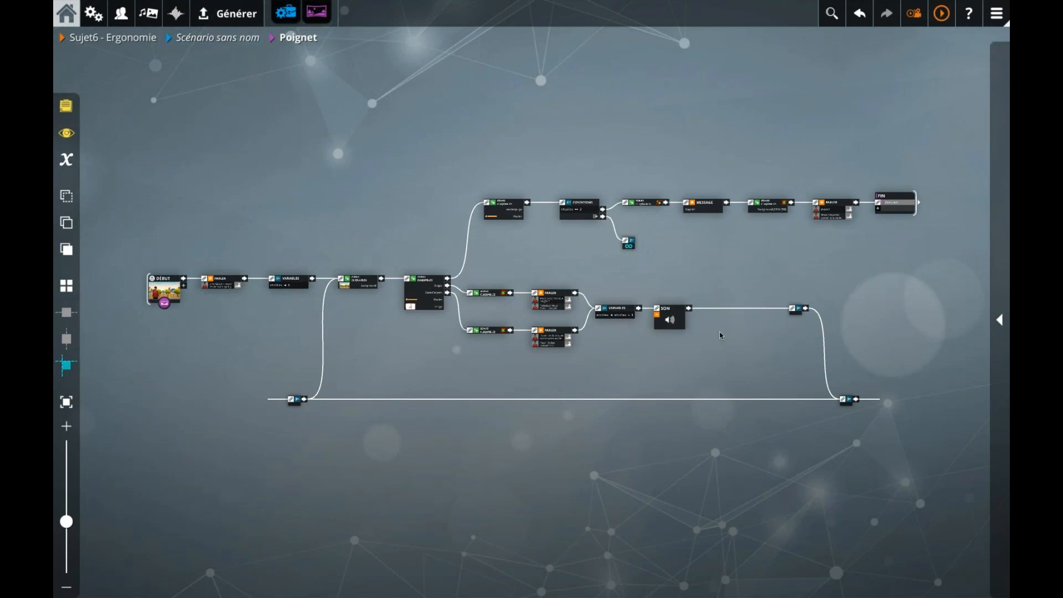
{"action": "left_click", "coordinate": [242, 39]}
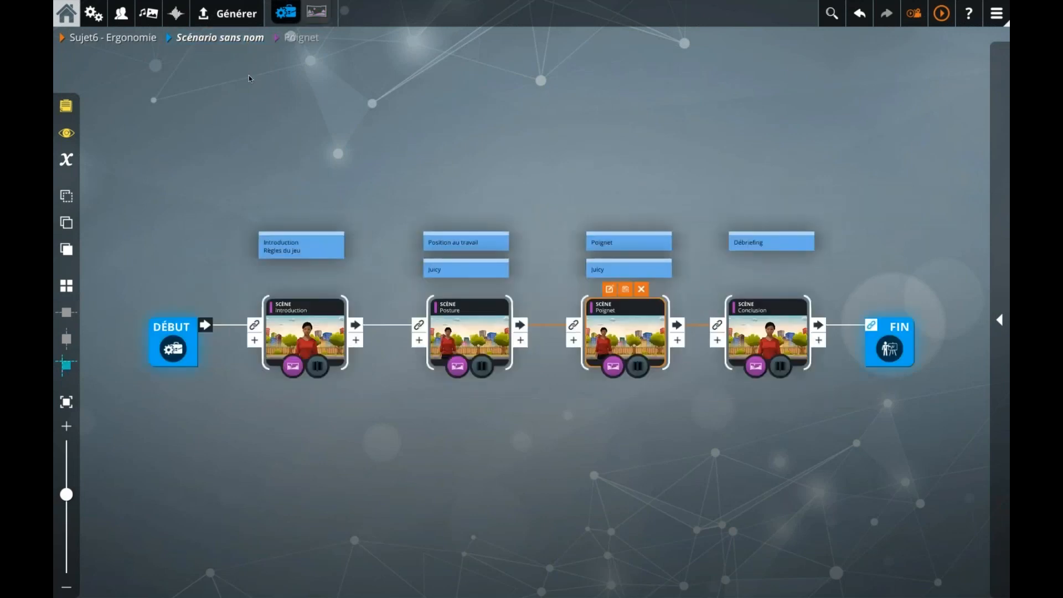